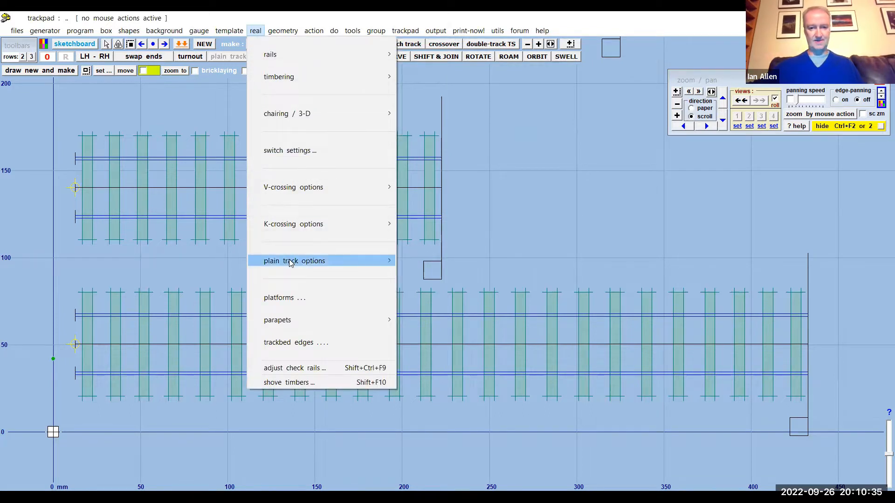
mouse_move(290, 263)
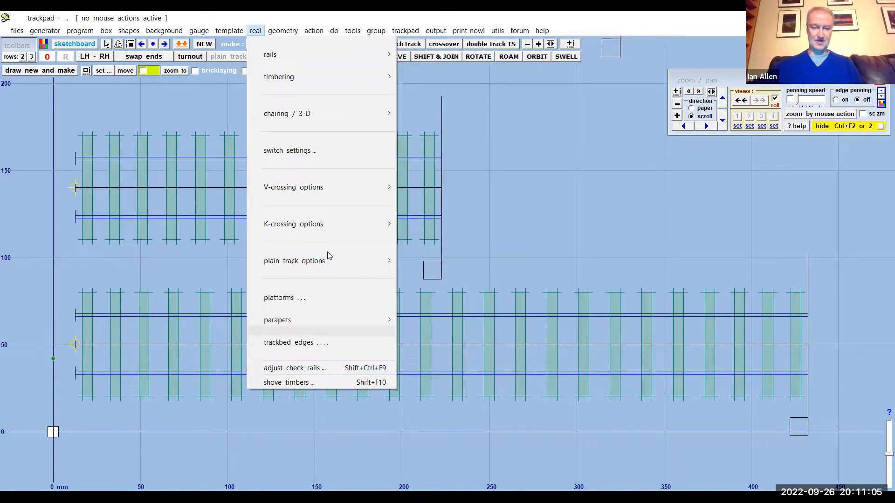
mouse_move(278, 37)
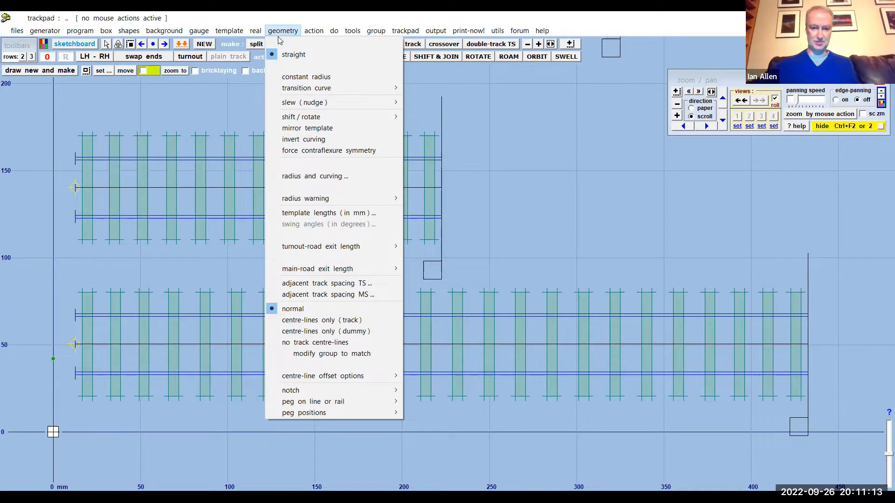
click(352, 32)
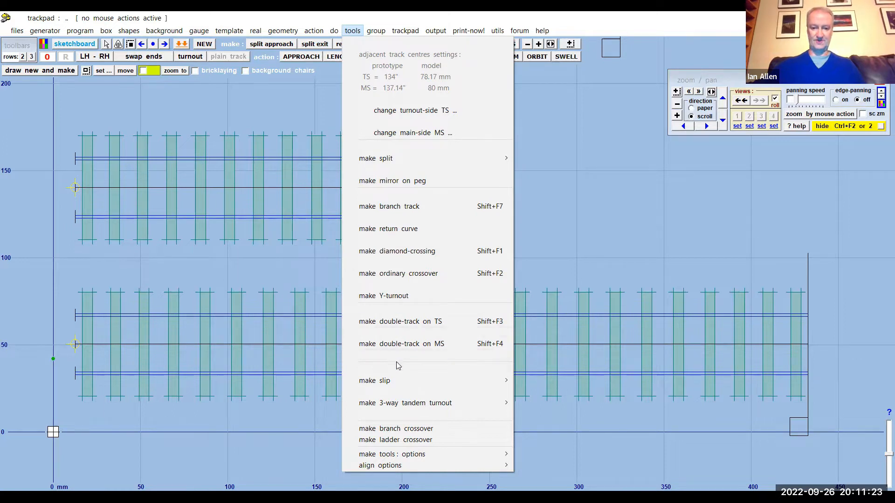
click(562, 229)
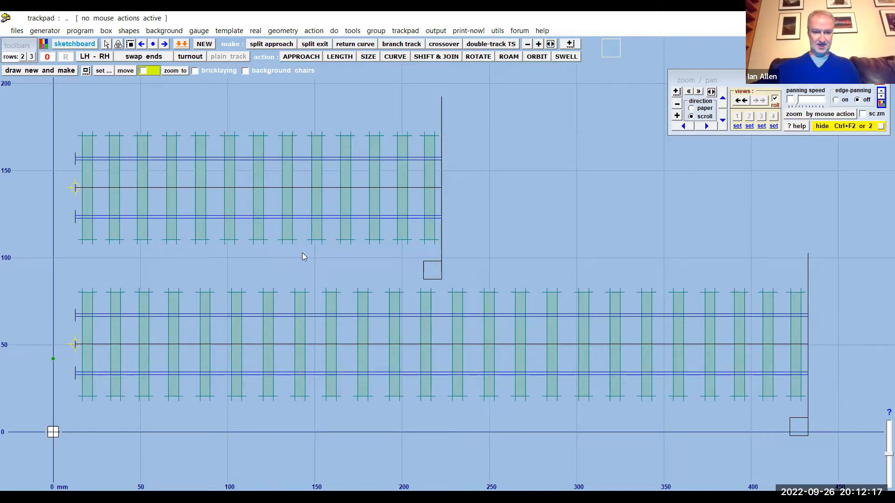
- Wipe the short 13-sleeper track template to the control and shift it down against the long track, to about X 12.6 mm, Y 54.5 mm
click(329, 177)
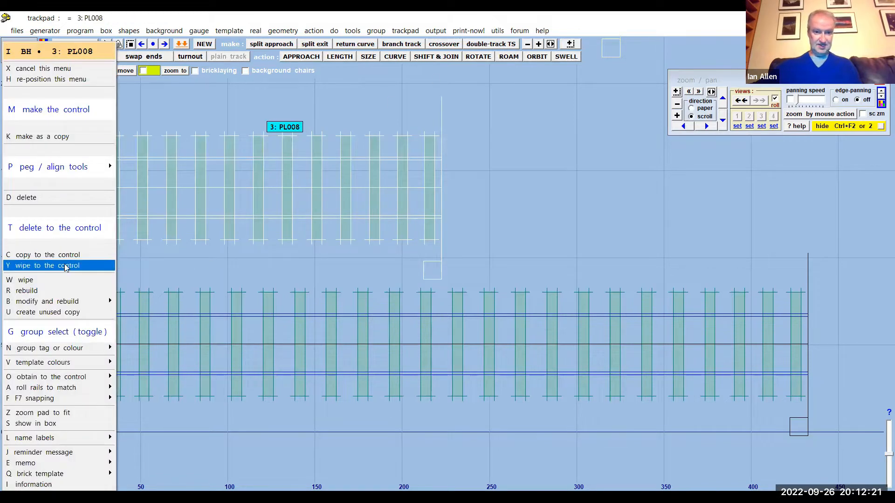
click(67, 266)
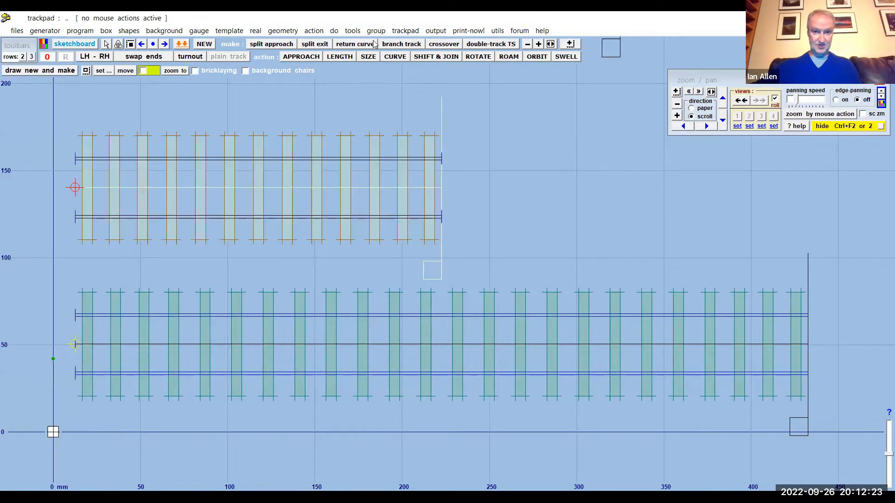
click(321, 34)
mouse_move(431, 60)
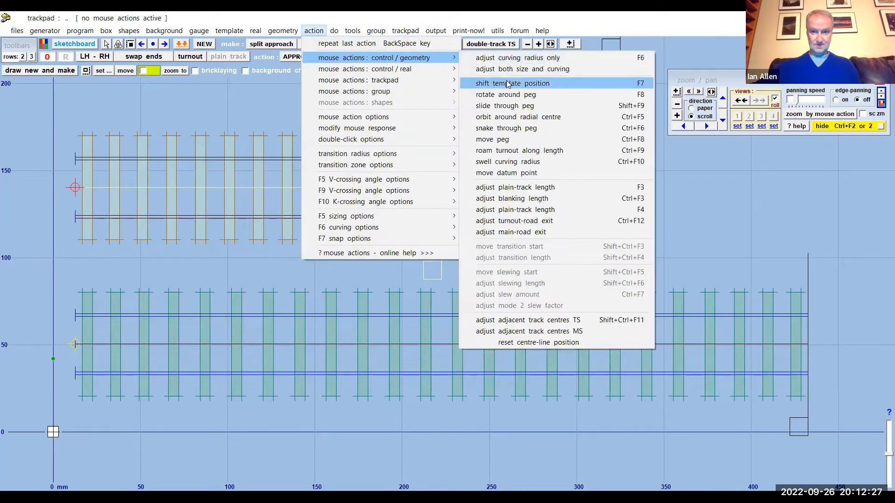
click(508, 84)
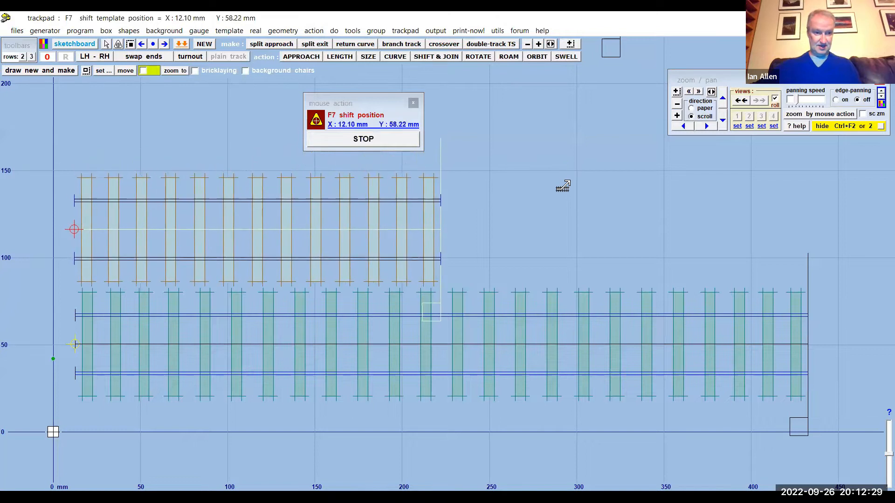
drag(562, 188, 561, 190)
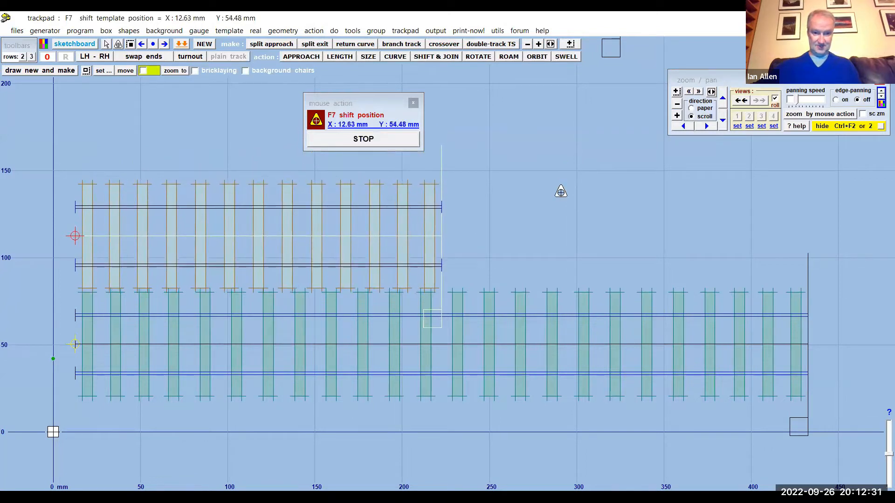
click(414, 103)
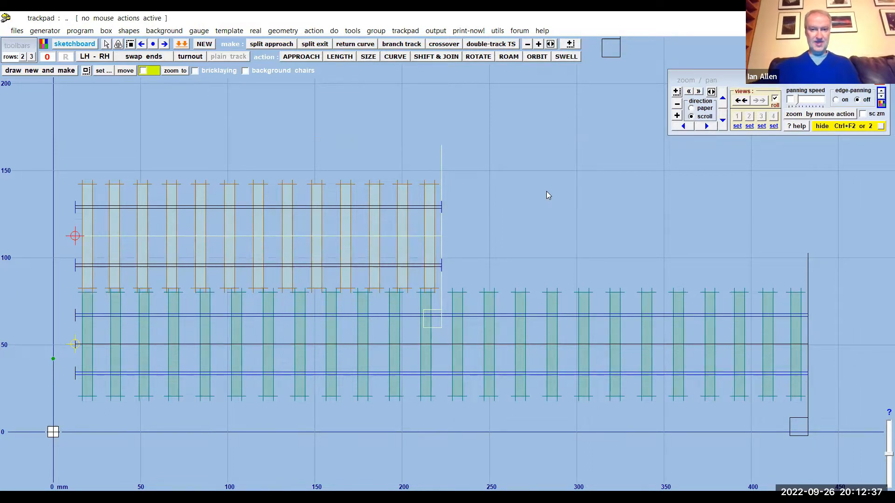
- Re-store the shifted short track template and put it in the background
scroll(546, 192, down, 2)
middle_drag(546, 191, 552, 237)
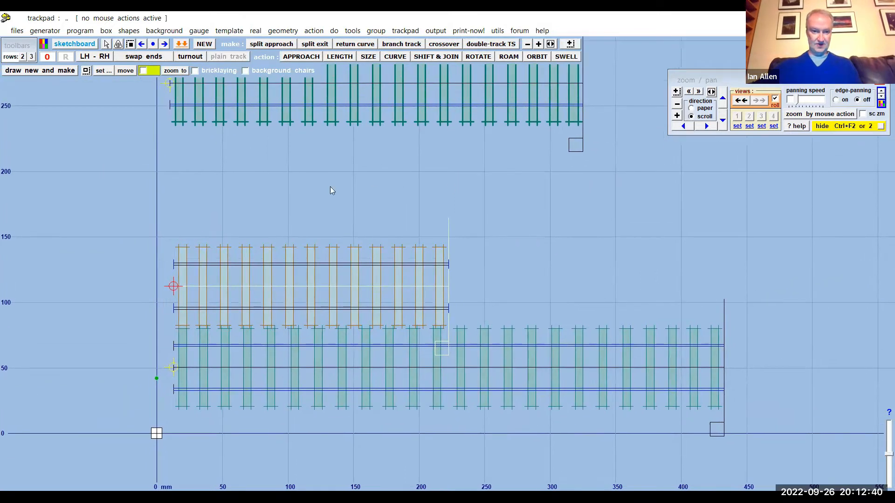
click(82, 31)
click(199, 153)
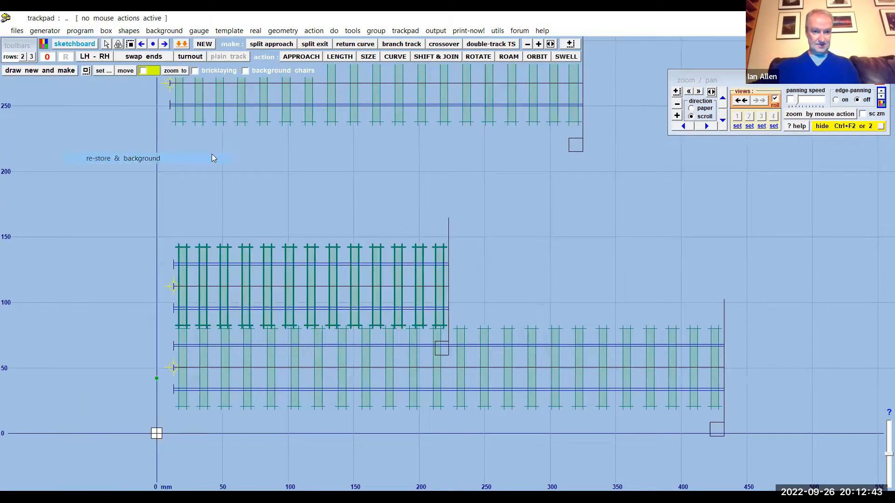
- Wipe the 19-sleeper template above to the control and shift it down over the short track, to about X 13.1 mm, Y 120.4 mm
click(455, 107)
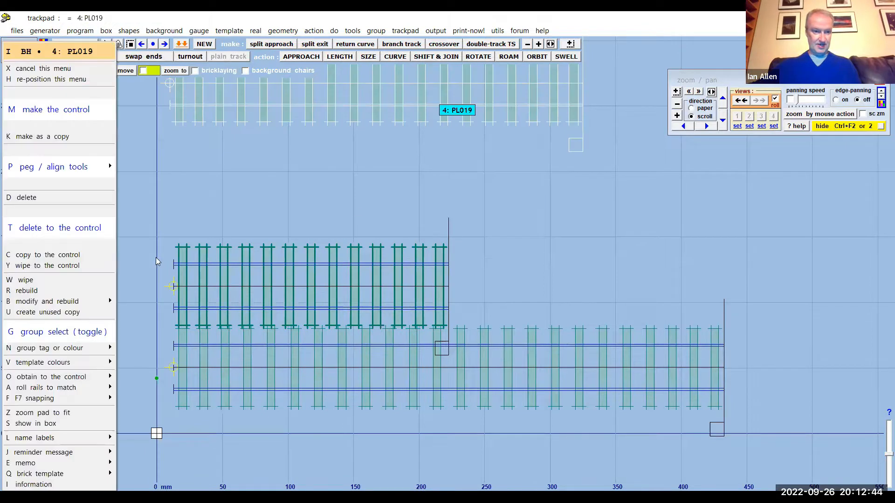
click(80, 266)
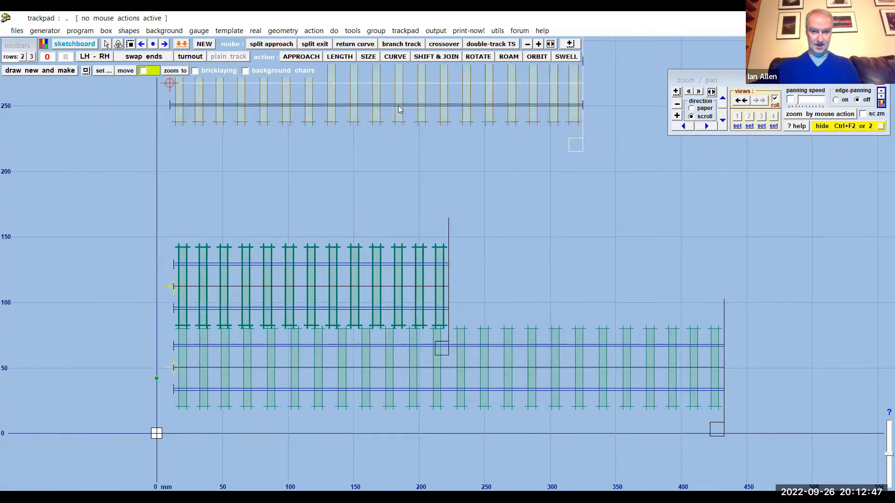
click(314, 31)
click(382, 60)
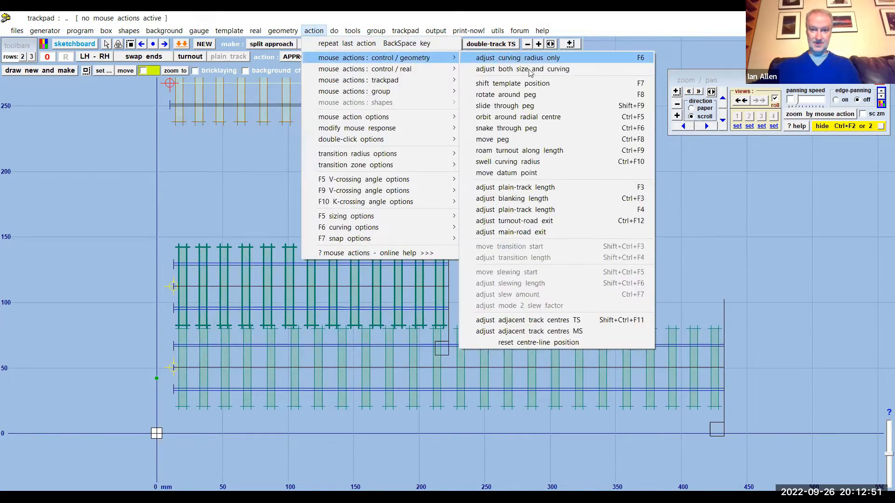
click(517, 83)
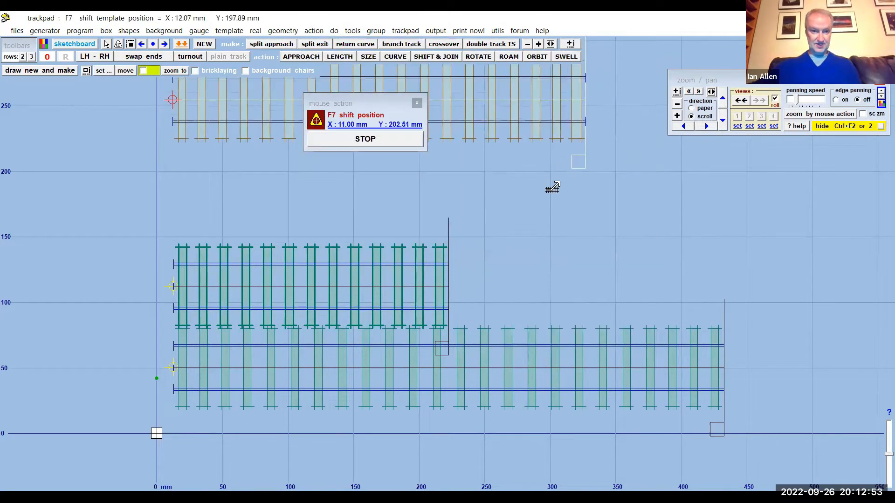
mouse_move(553, 262)
mouse_down()
mouse_move(564, 298)
mouse_move(565, 280)
mouse_move(554, 274)
mouse_up()
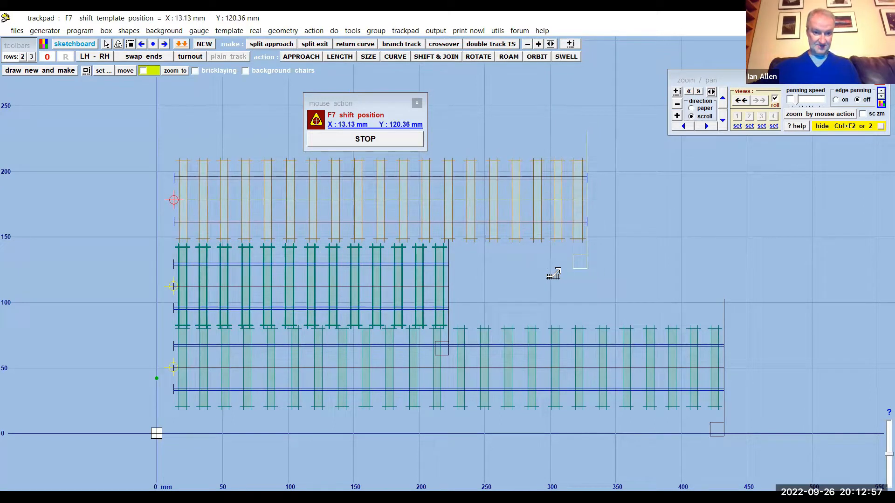
click(554, 274)
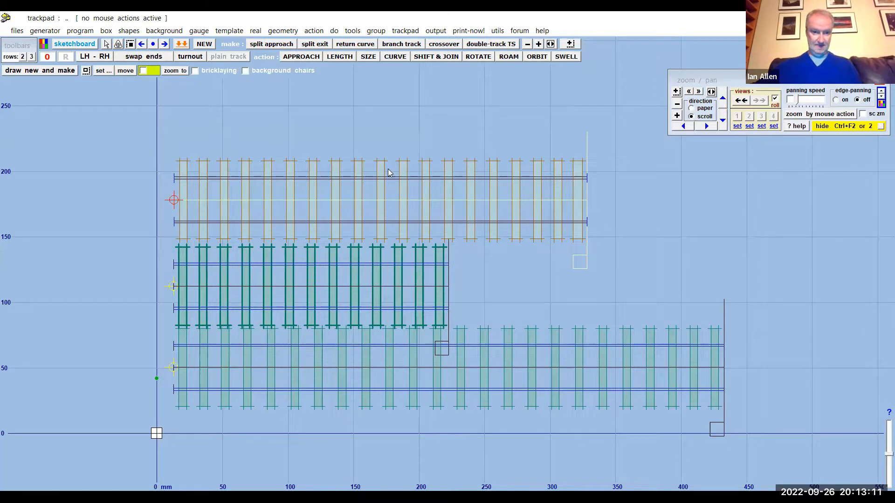
- Shift the control template to about X 117.6 mm, Y 59.4 mm so its far end lines up with the long track's end
scroll(390, 172, up, 1)
scroll(390, 173, up, 1)
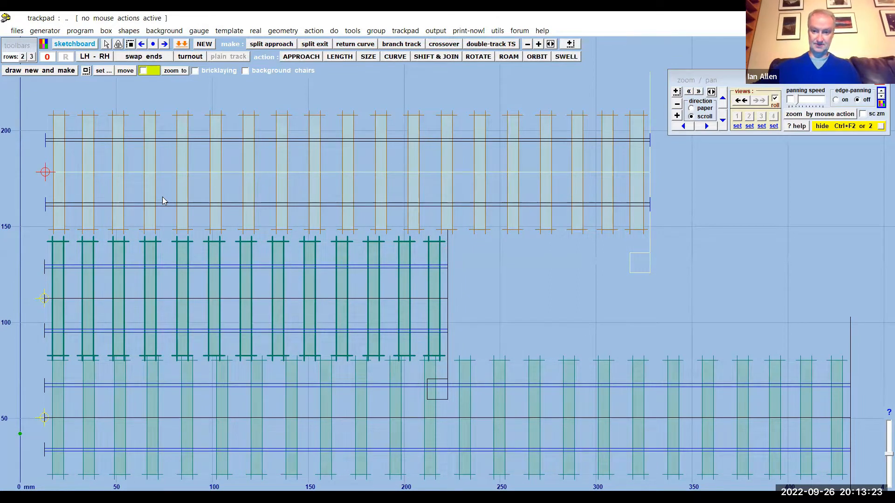
mouse_move(461, 186)
middle_down()
mouse_move(598, 231)
mouse_move(424, 155)
middle_up()
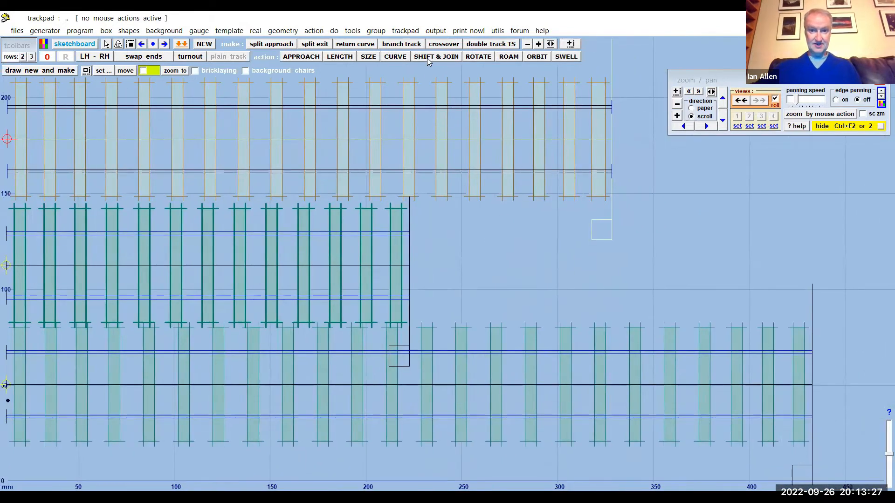
click(321, 34)
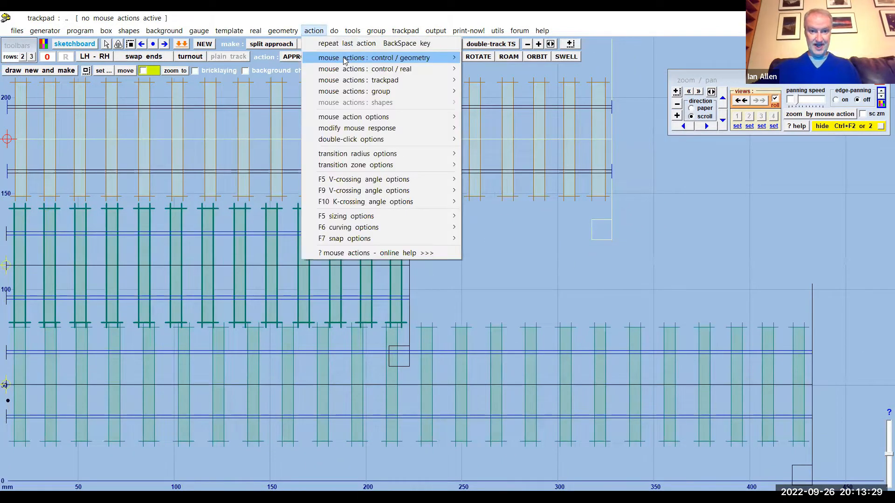
mouse_move(345, 61)
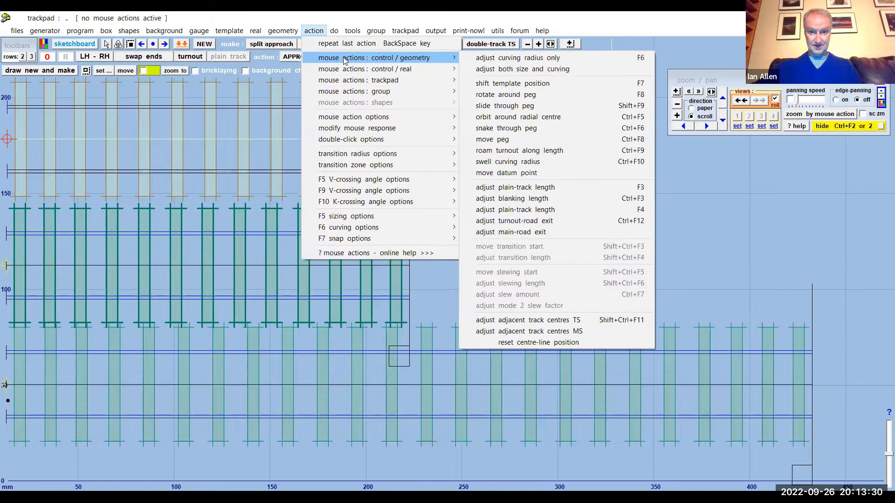
click(497, 87)
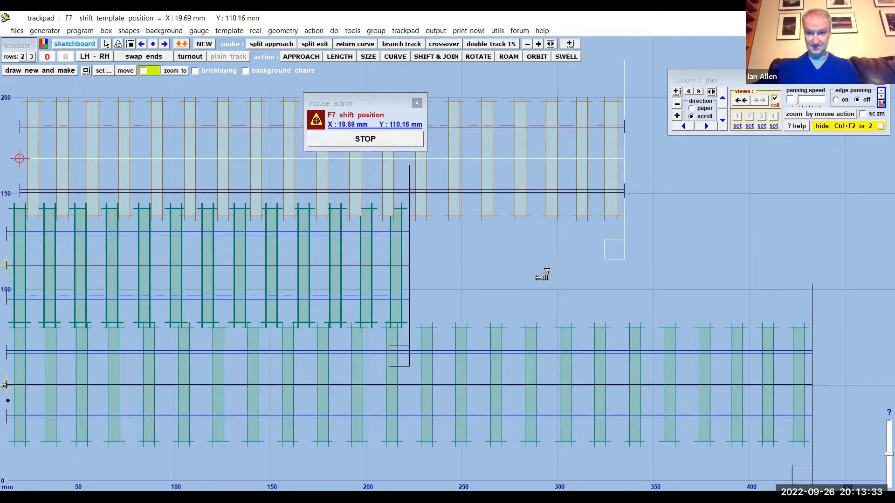
drag(588, 291, 732, 373)
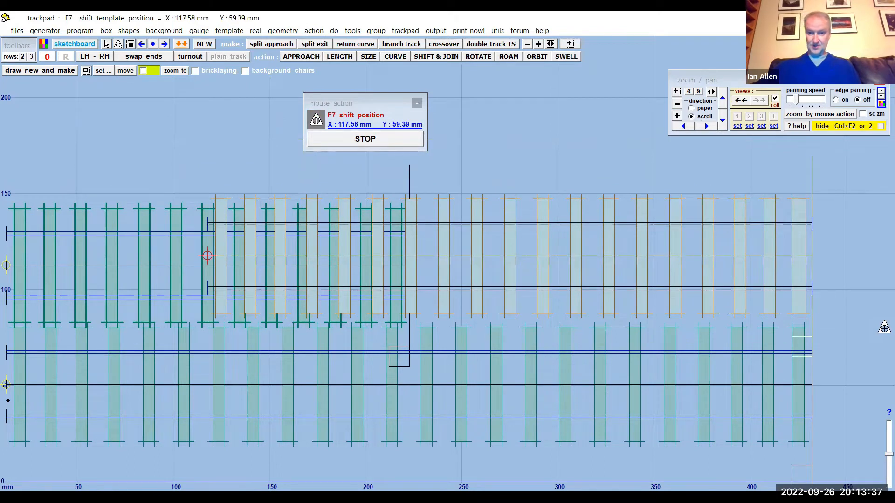
click(408, 138)
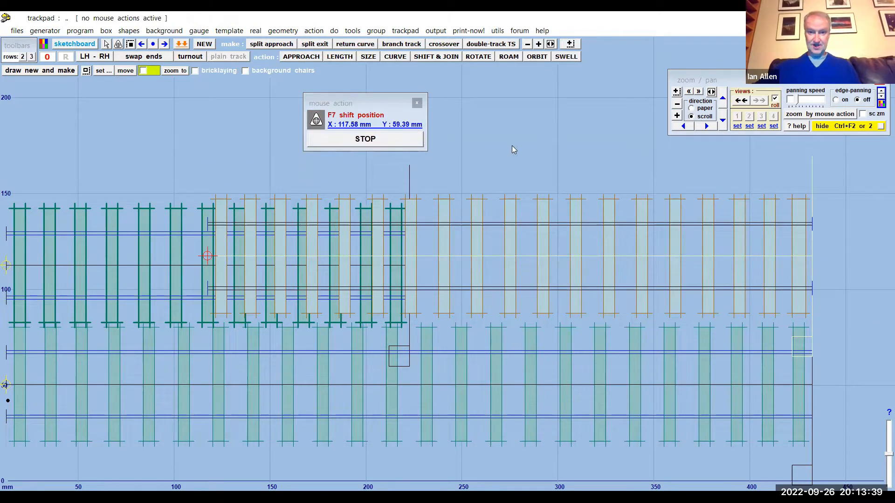
- Compare the sleeper spacing near the aligned ends of the control template and the long track below it
middle_drag(552, 155, 315, 73)
scroll(569, 214, up, 1)
scroll(569, 214, up, 5)
click(731, 252)
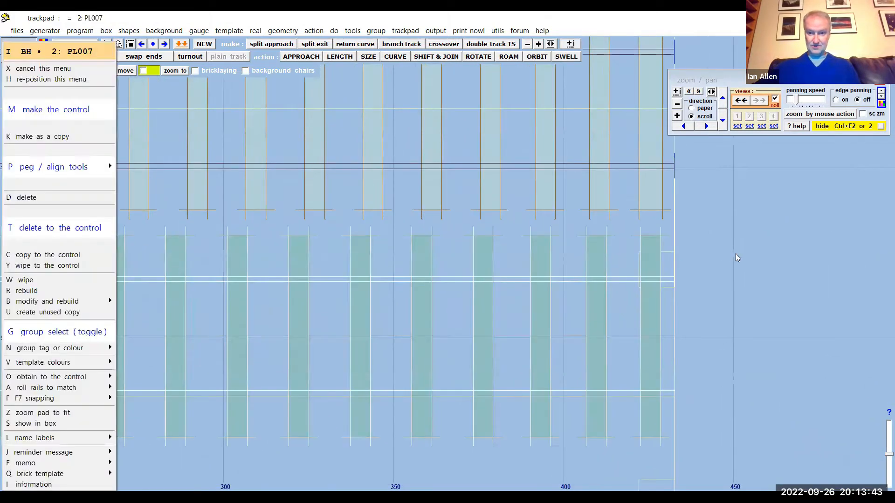
middle_drag(788, 245, 728, 265)
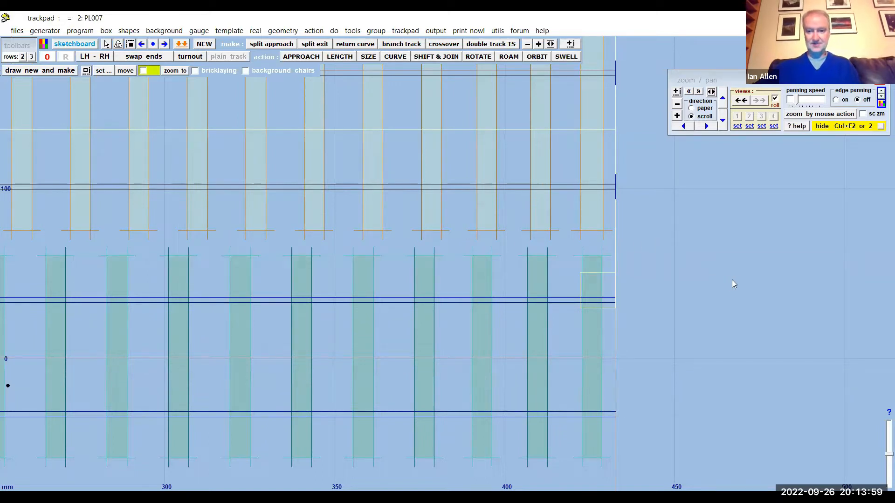
scroll(758, 283, down, 3)
scroll(758, 284, down, 5)
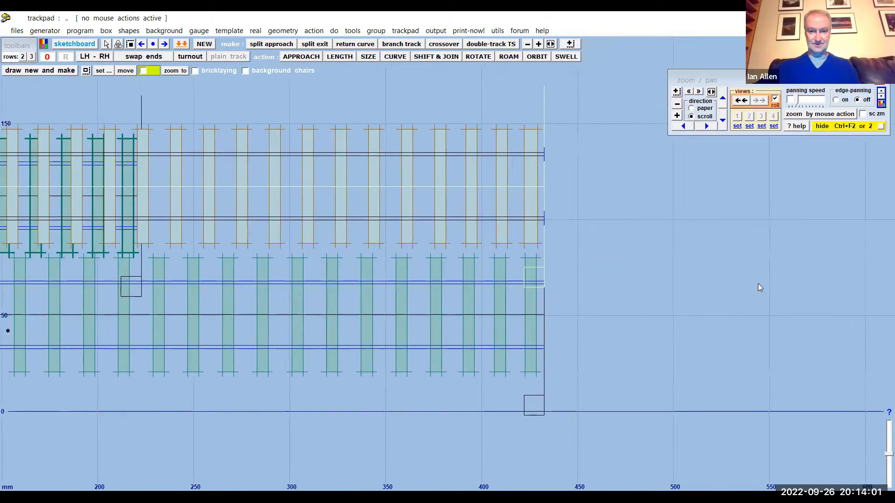
scroll(667, 235, down, 1)
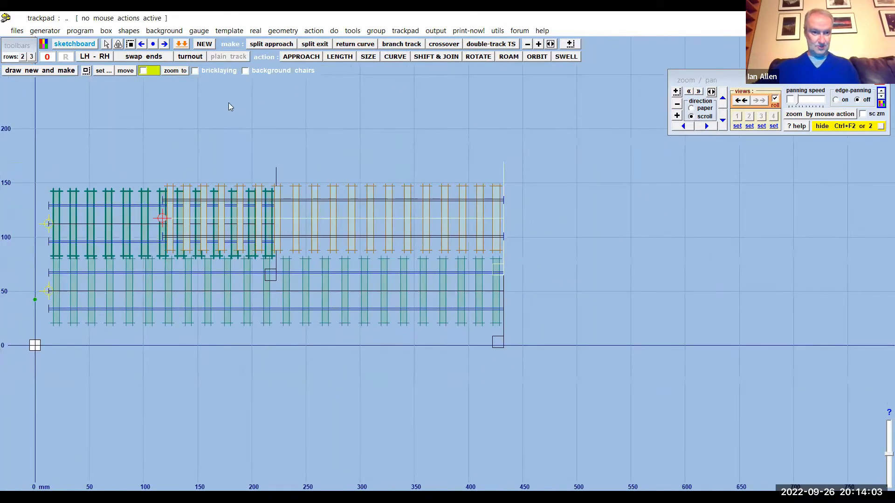
- Shift the control template to about X 433.9 mm, Y -7.7 mm so it continues from the long track's far end
click(315, 32)
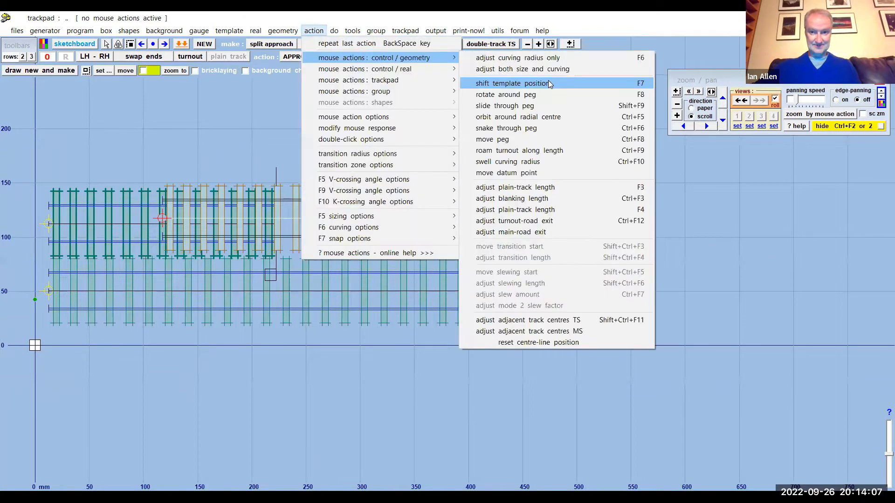
click(548, 80)
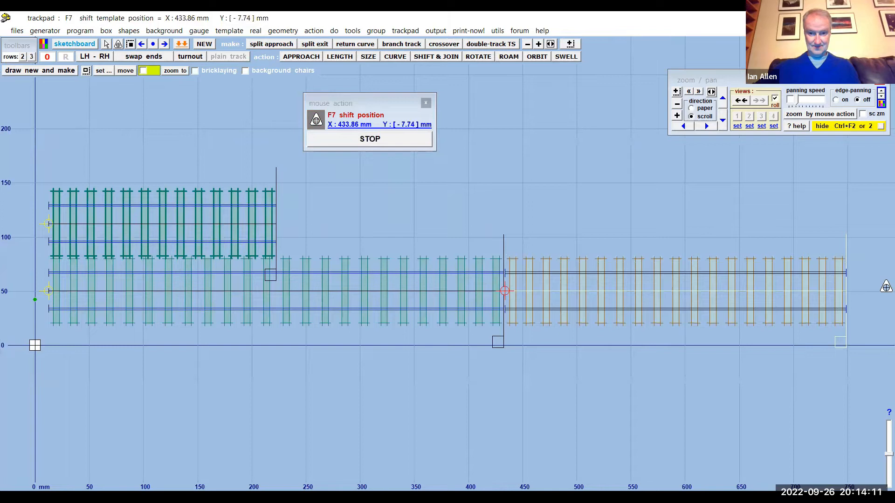
click(404, 143)
- Open the plain track rail lengths and sleeper spacings settings and try to customise the standard 45 ft rail entry
drag(650, 191, 409, 169)
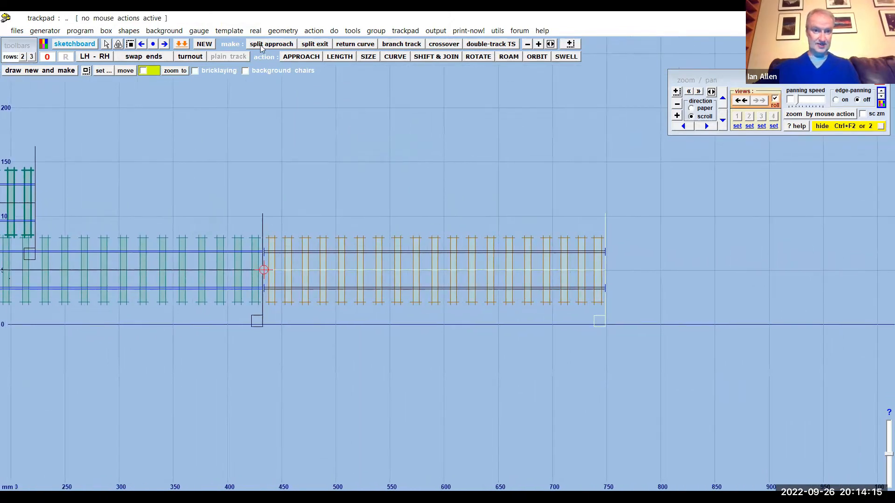
click(256, 33)
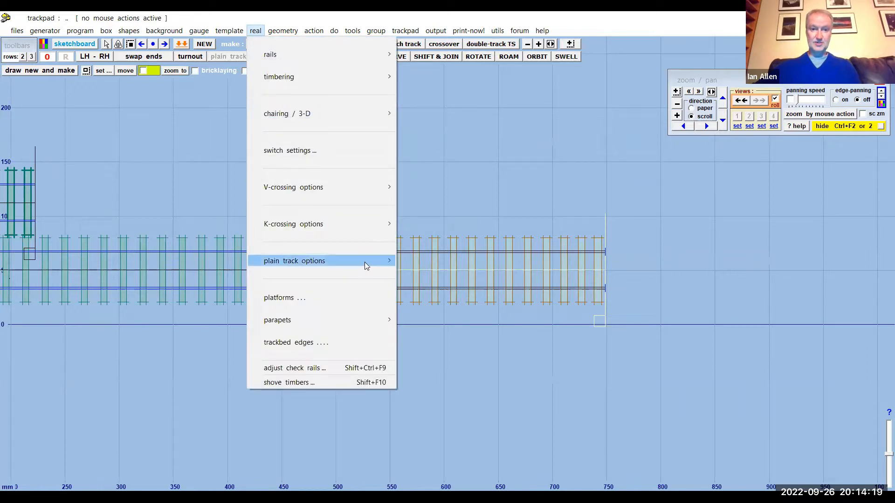
mouse_move(364, 261)
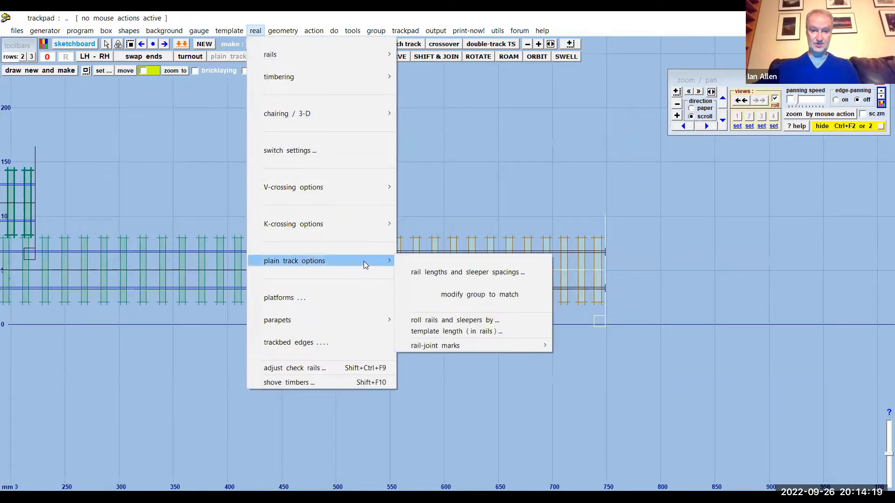
click(446, 274)
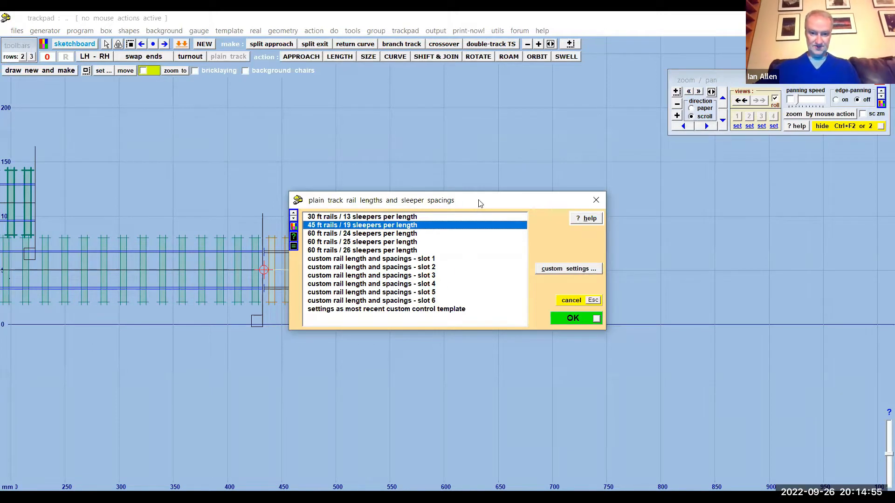
drag(477, 201, 527, 66)
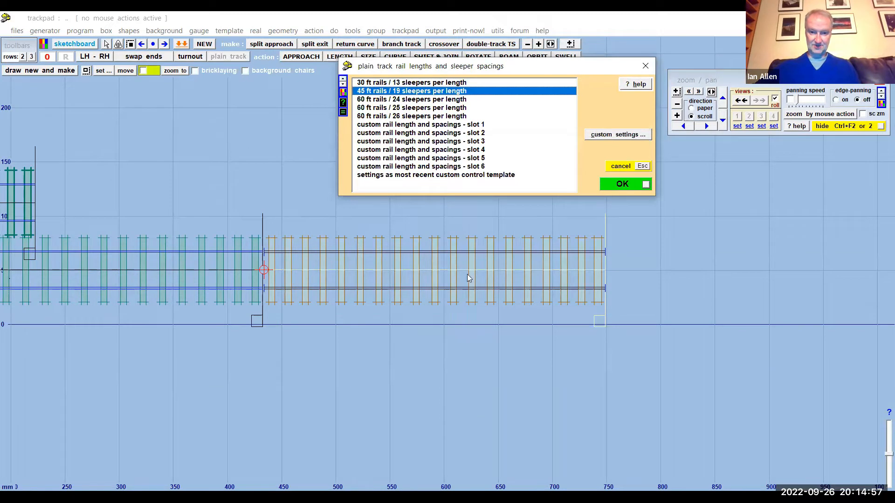
click(616, 135)
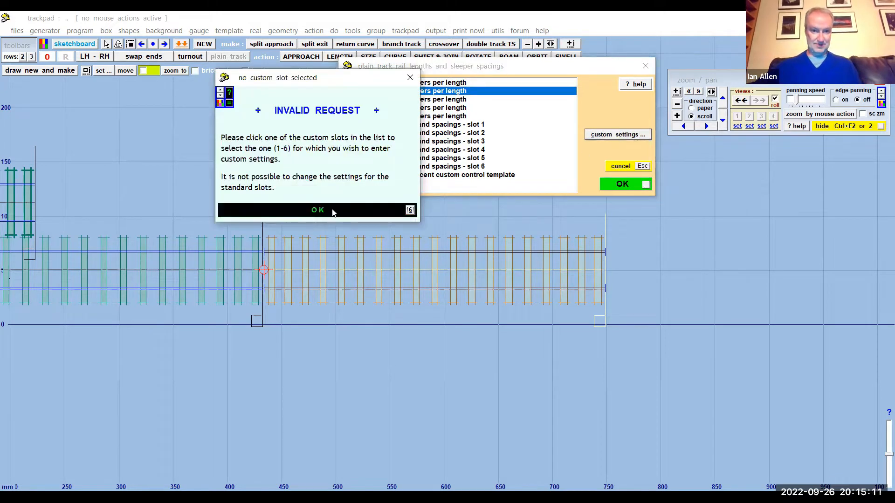
click(333, 210)
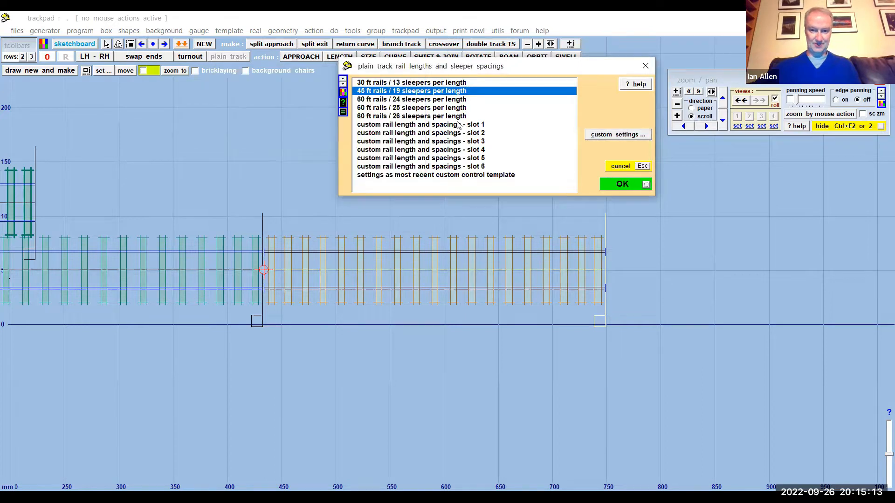
- Choose to enter new data for custom slot 1 and name the setting "Evening With"
click(456, 125)
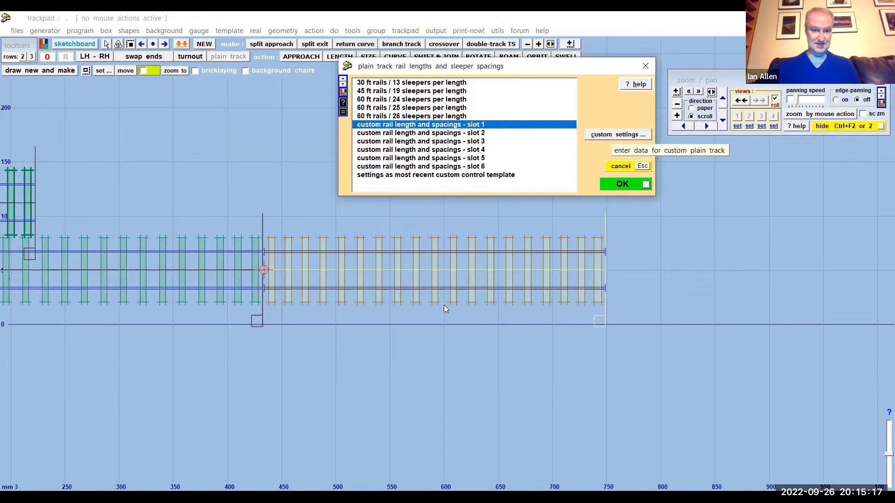
click(610, 135)
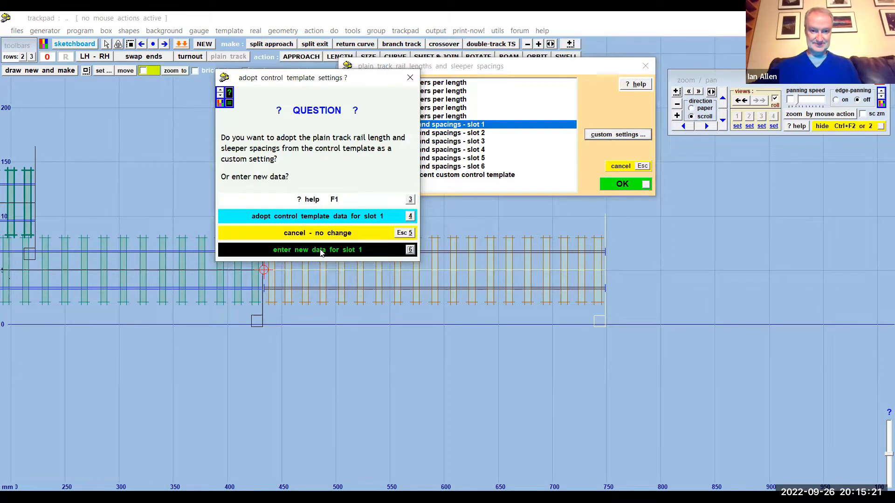
click(319, 250)
drag(207, 242, 53, 242)
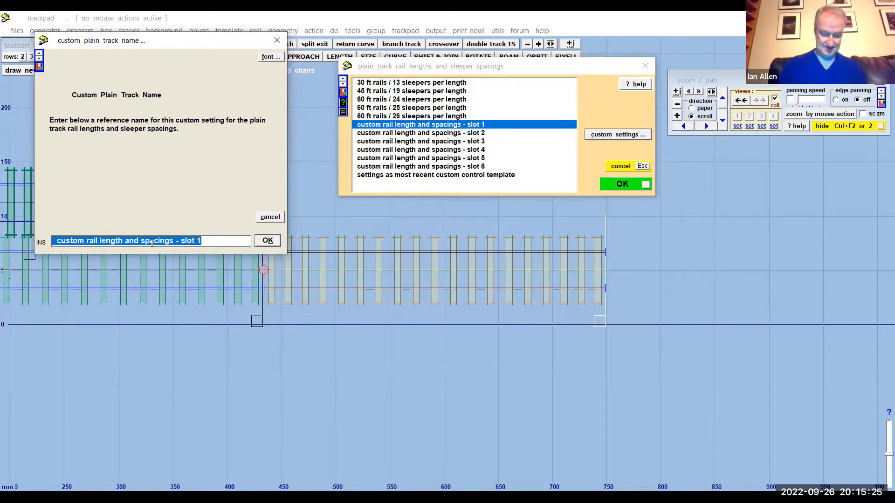
text(Evening With)
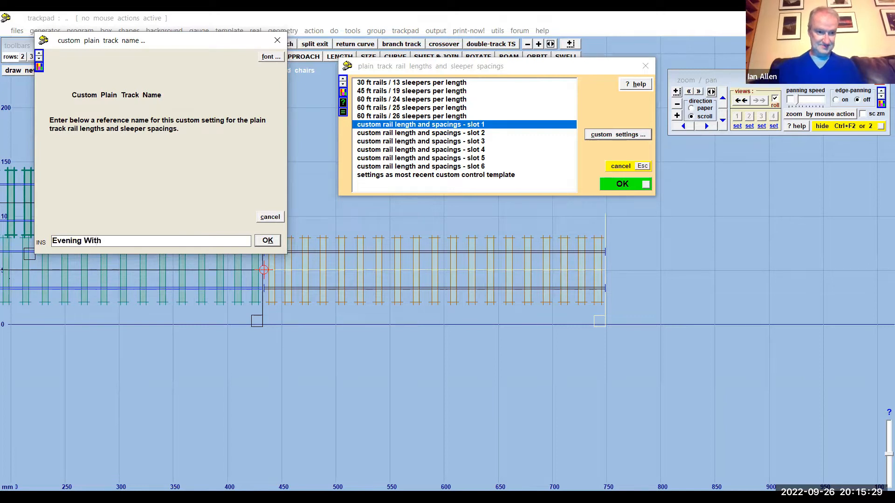
click(267, 241)
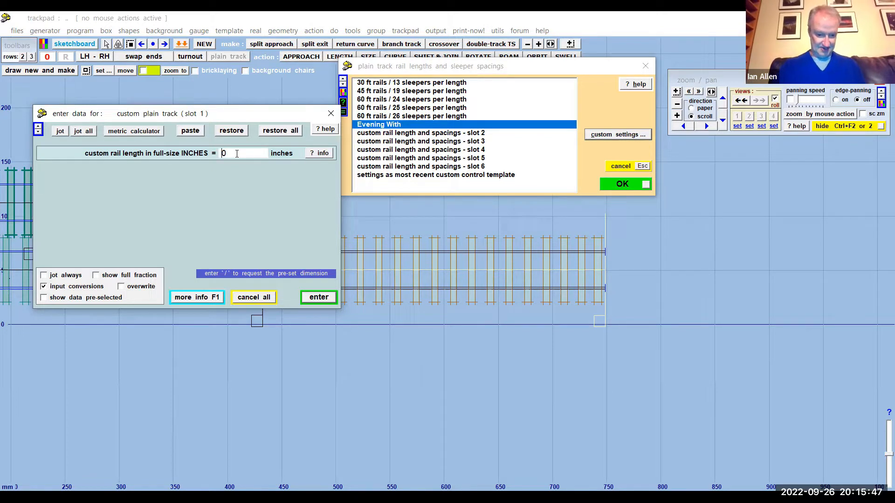
- Set the custom rail length to 480 inches and the spacing from the rail joint to the first sleeper to 15 inches
text(4800)
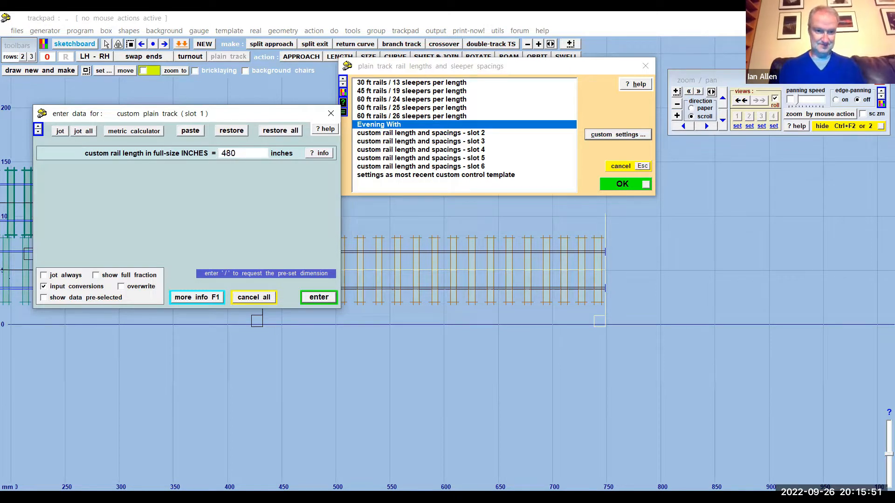
key(Return)
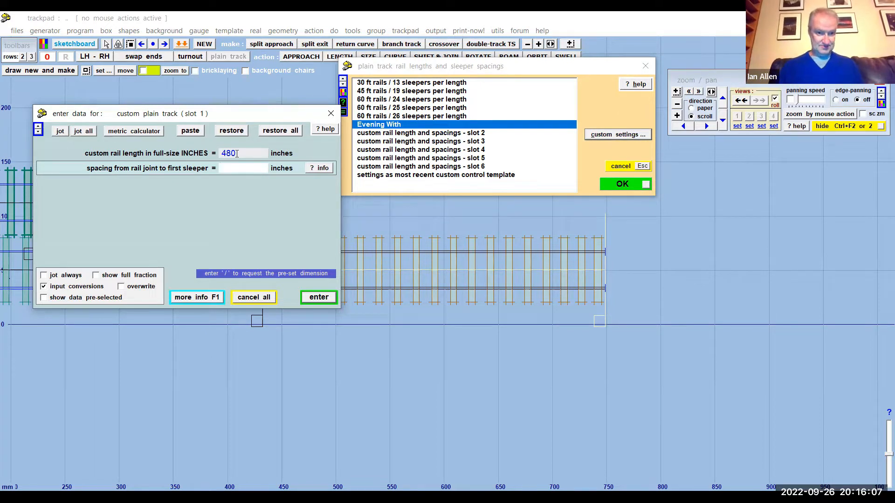
text(15)
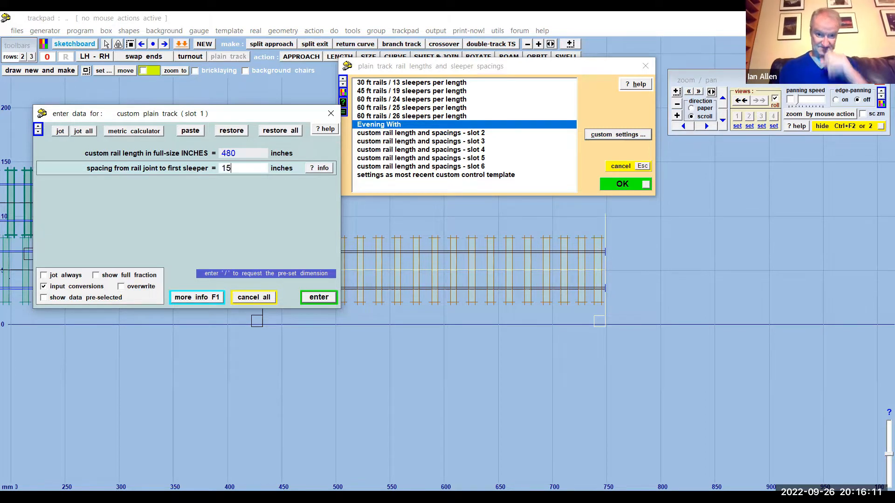
key(Return)
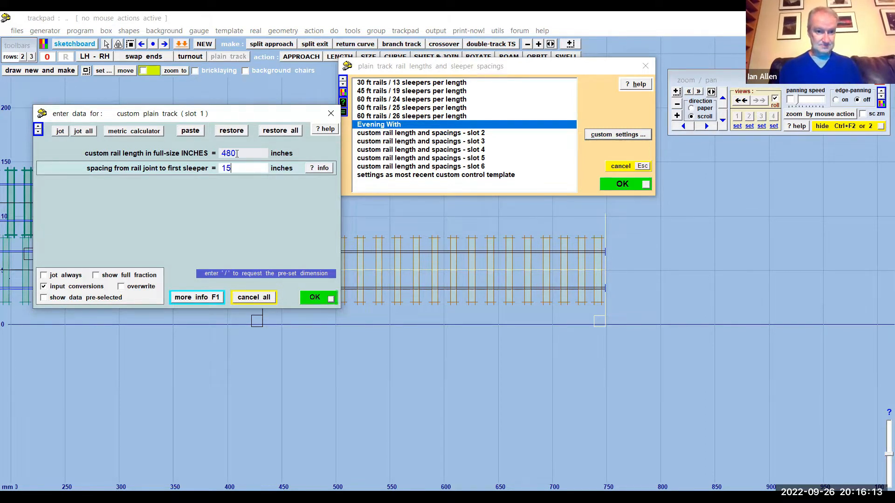
key(Return)
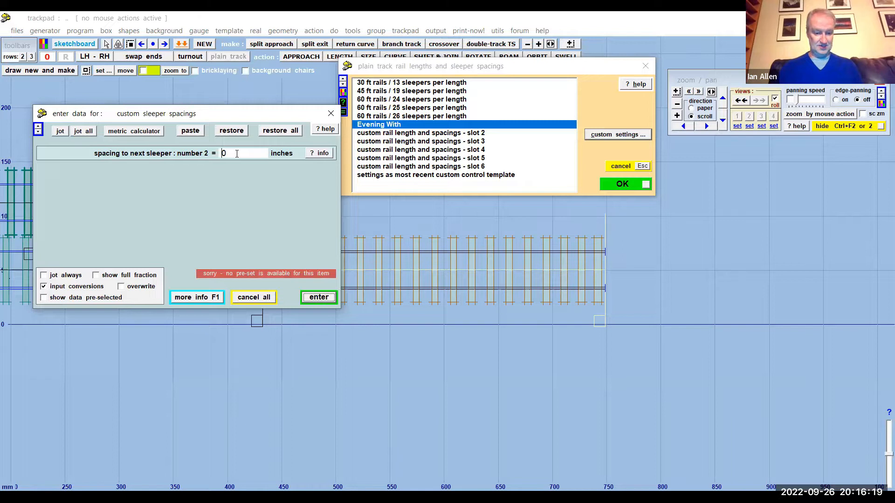
- Set the spacings for sleepers 2, 3, 4 and 5 to 20, 21, 22 and 25 inches
text(200)
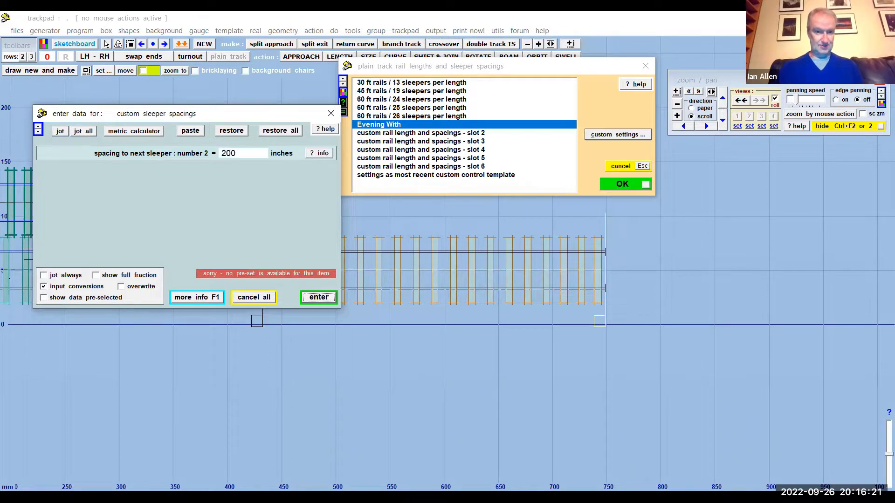
key(Delete)
key(Return)
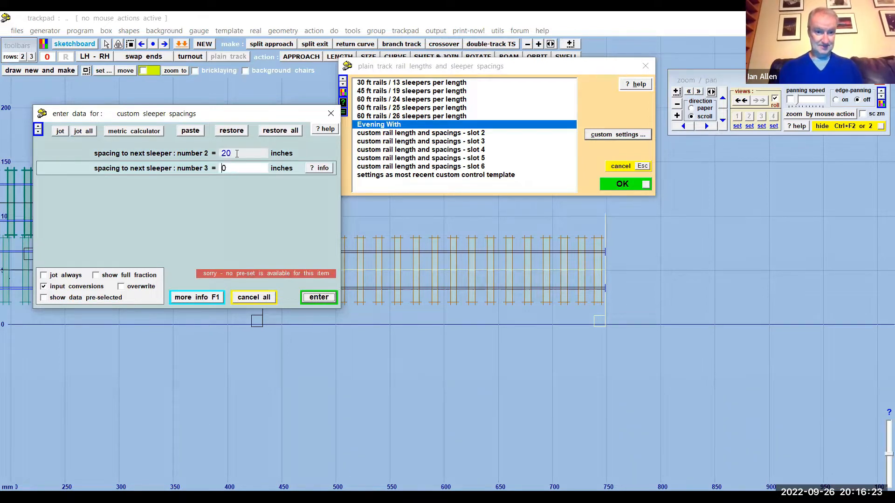
key(Delete)
text(21)
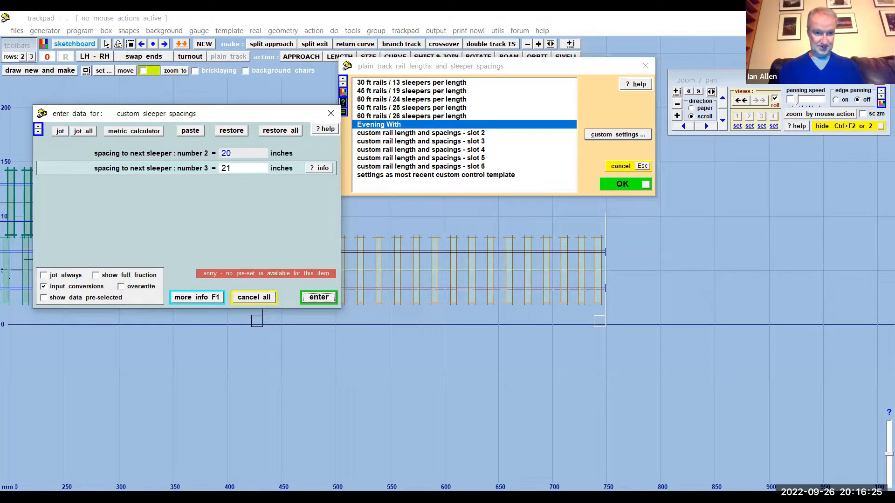
key(Return)
text(22)
key(Return)
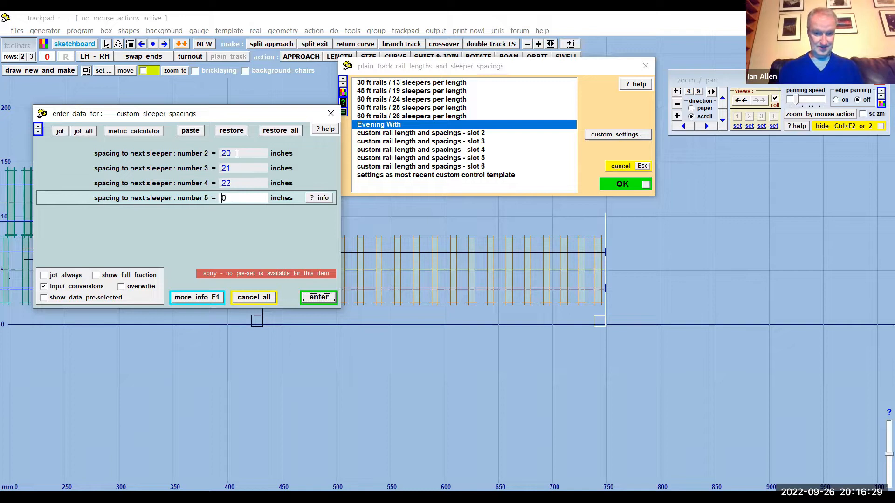
text(25)
key(Return)
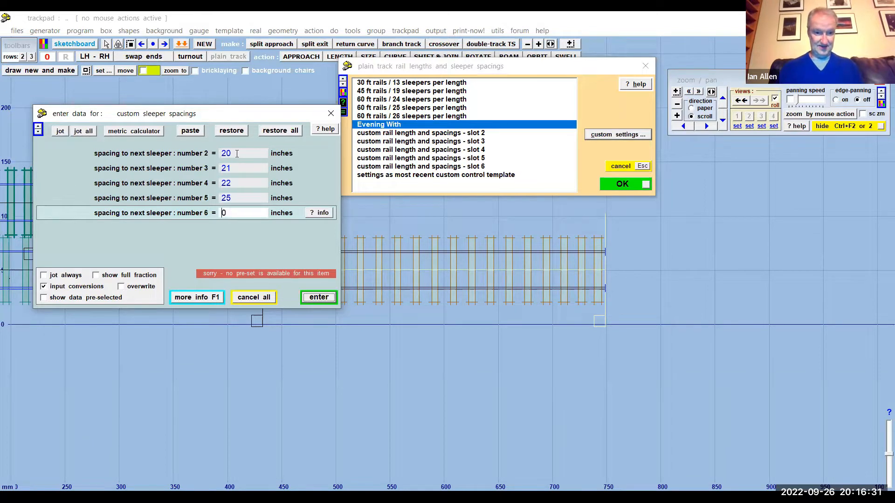
- Set the spacings for sleepers 6 to 24 to 30 inches each, end the list with 0, and apply the setting to the control template
text(30)
key(Return)
text(30)
key(Return)
text(3)
key(Return)
text(3)
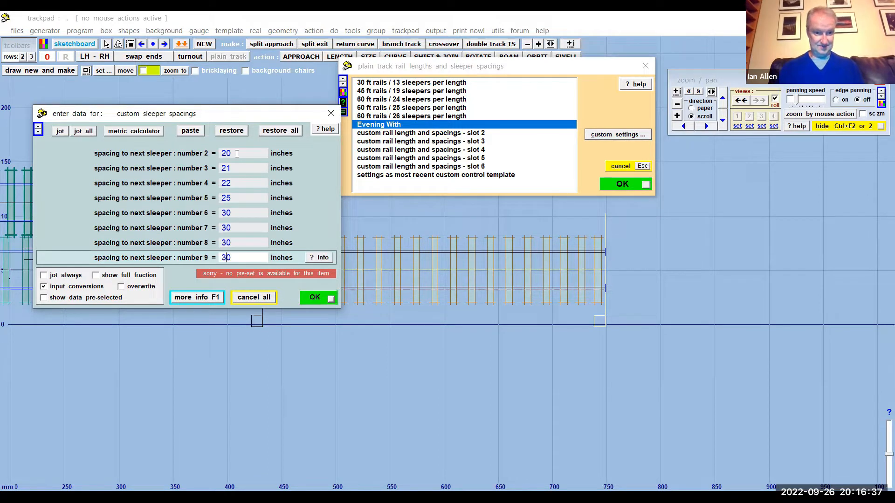
key(Return)
text(3)
key(Return)
text(3)
key(Return)
text(3)
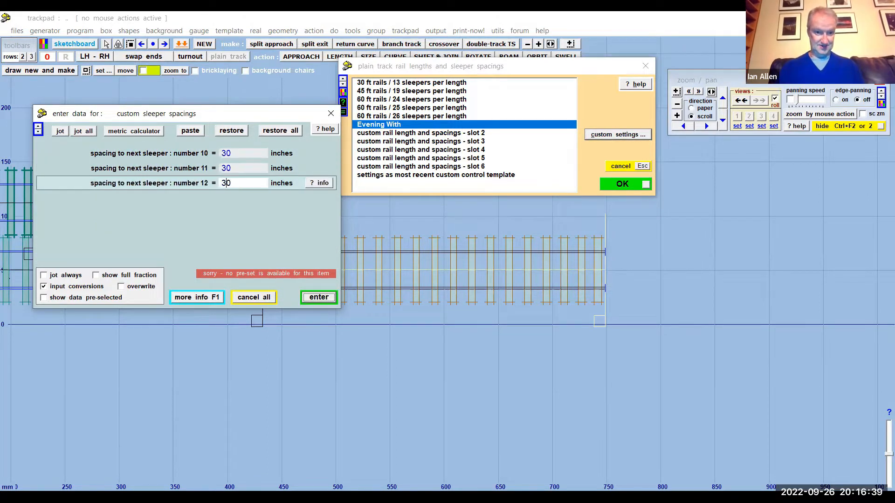
key(Return)
text(3)
key(Return)
text(3)
key(Return)
text(3)
key(Return)
text(3)
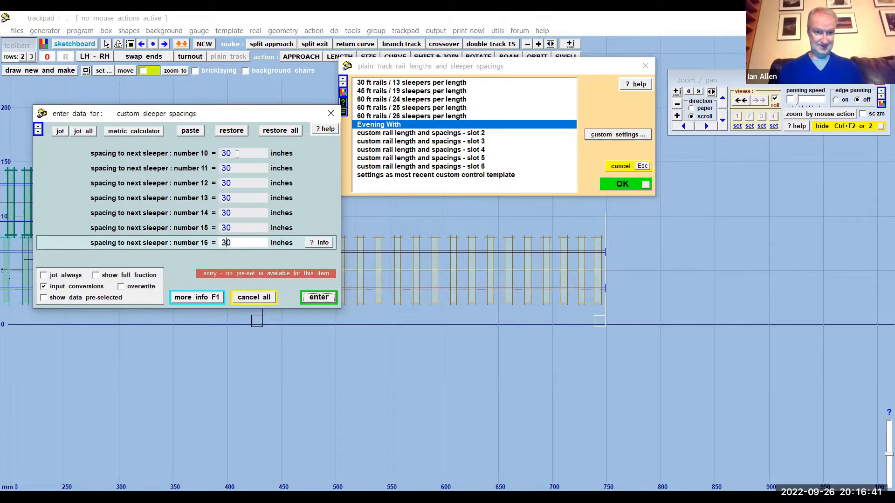
key(Return)
text(3)
key(Return)
key(3)
key(Return)
key(3)
key(Return)
key(3)
key(Return)
key(3)
key(Return)
key(3)
key(Return)
key(3)
key(Return)
key(3)
key(Return)
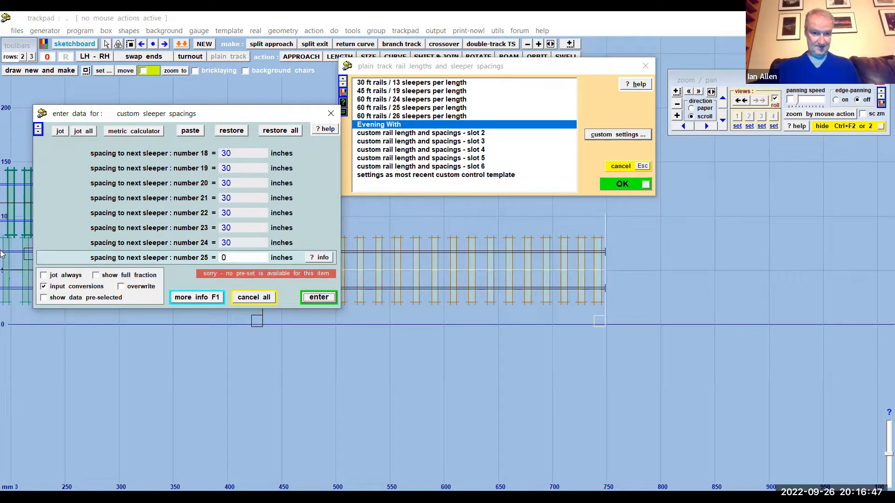
click(319, 299)
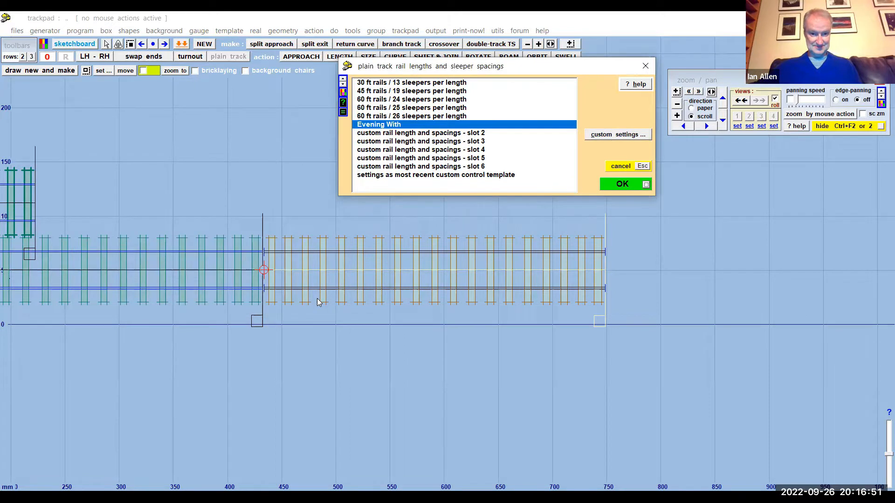
click(619, 186)
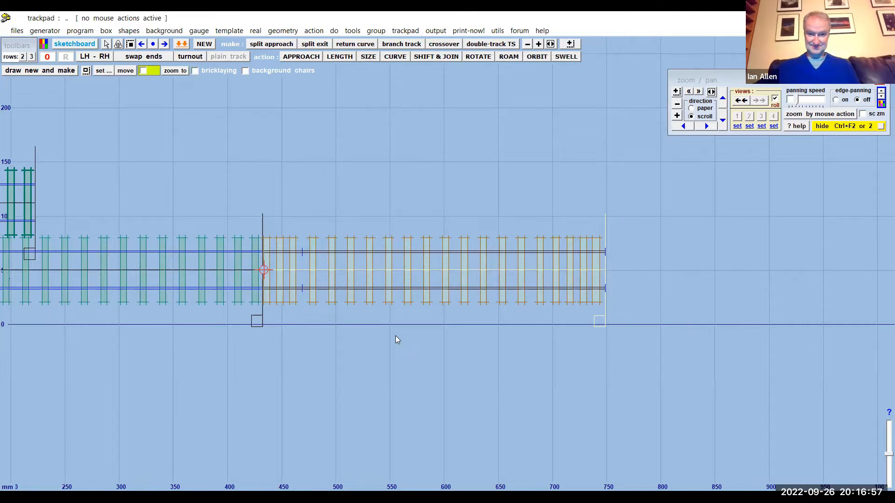
- Examine the custom sleeper spacings and rail joint position along the whole control template
scroll(406, 305, up, 1)
scroll(407, 306, up, 2)
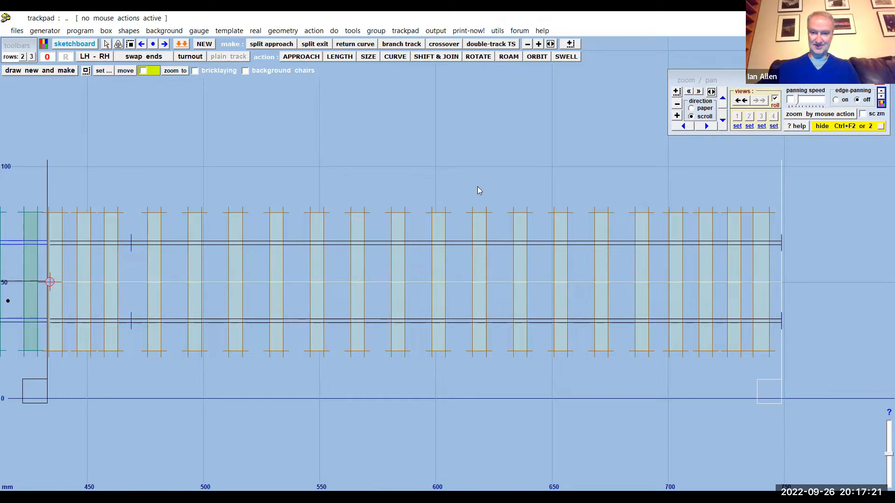
scroll(492, 325, down, 2)
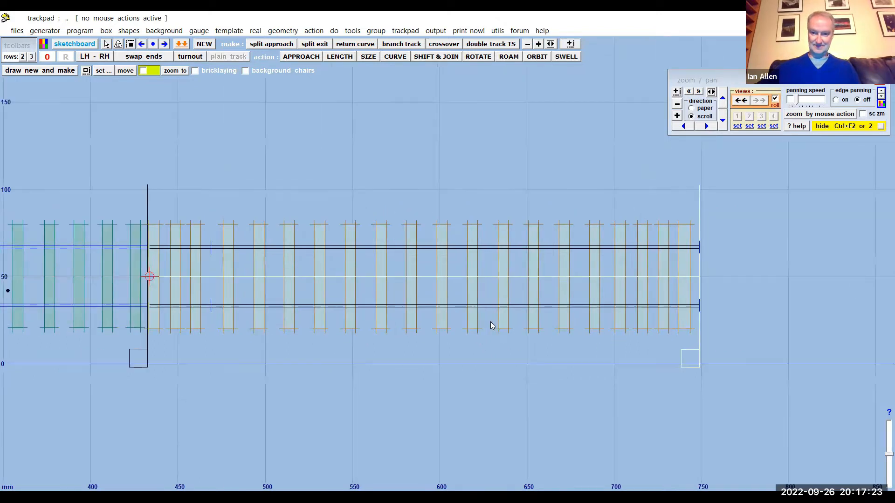
scroll(490, 321, down, 1)
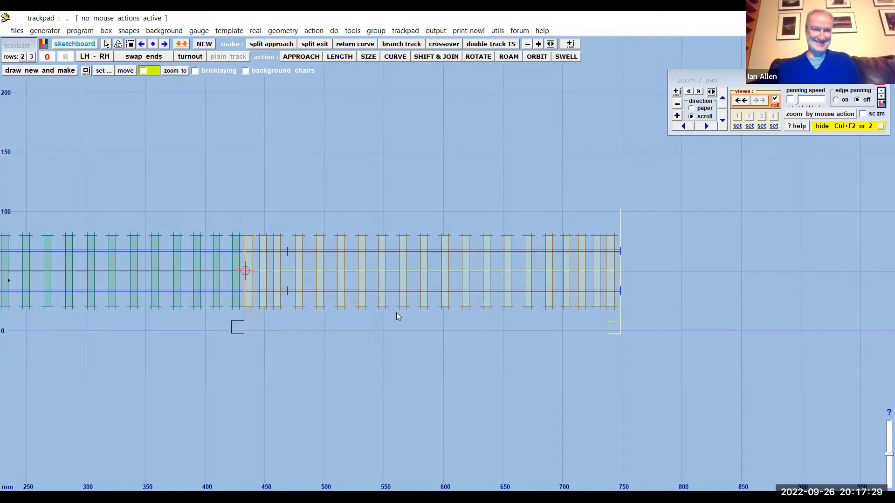
scroll(401, 309, up, 1)
scroll(401, 308, up, 1)
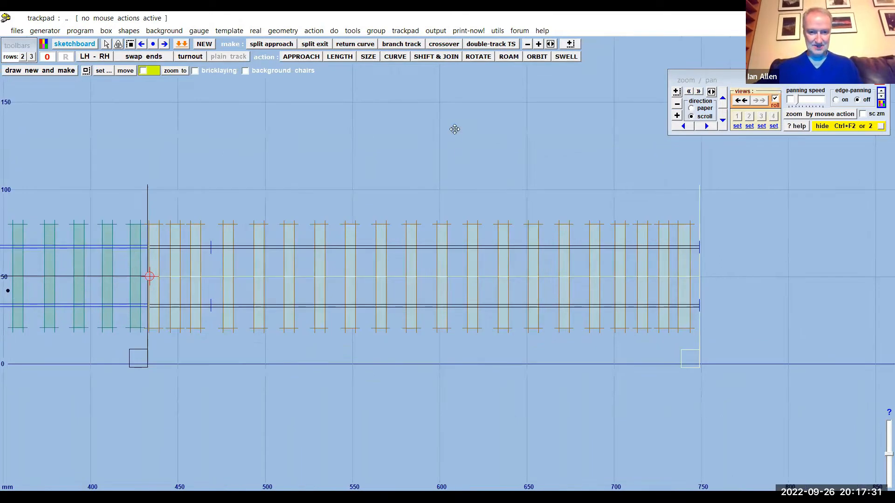
middle_drag(454, 130, 488, 112)
middle_drag(464, 150, 400, 165)
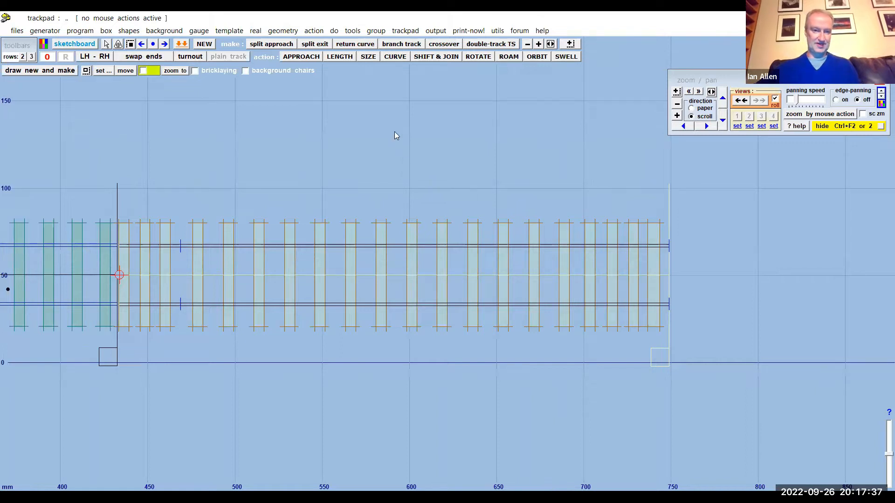
- Store the custom-spaced control template in the background and create a new straight plain track control template with quick set
click(80, 31)
click(148, 147)
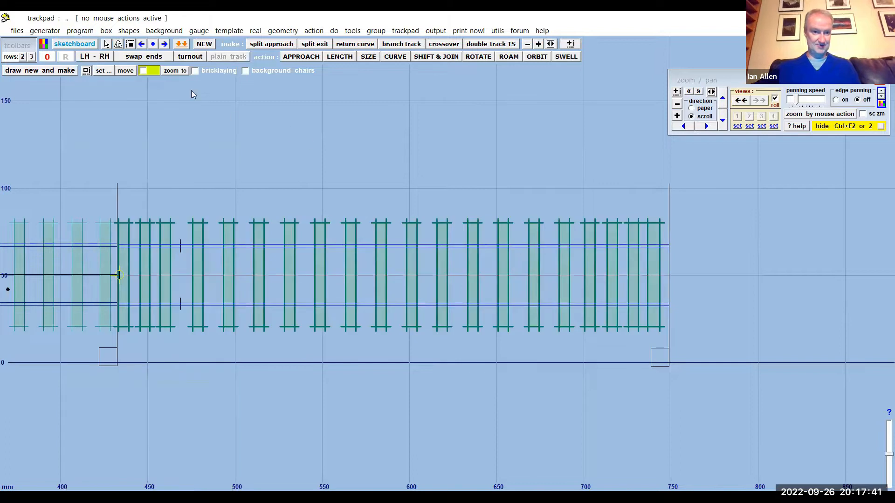
click(226, 31)
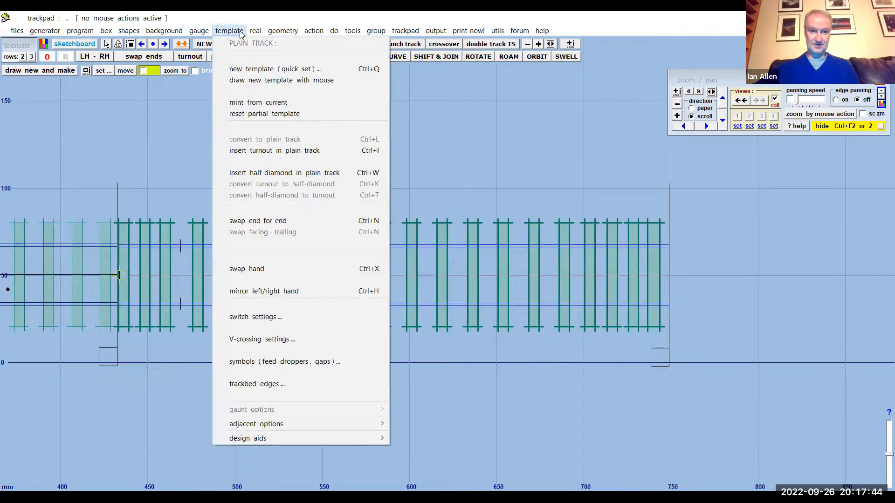
click(250, 69)
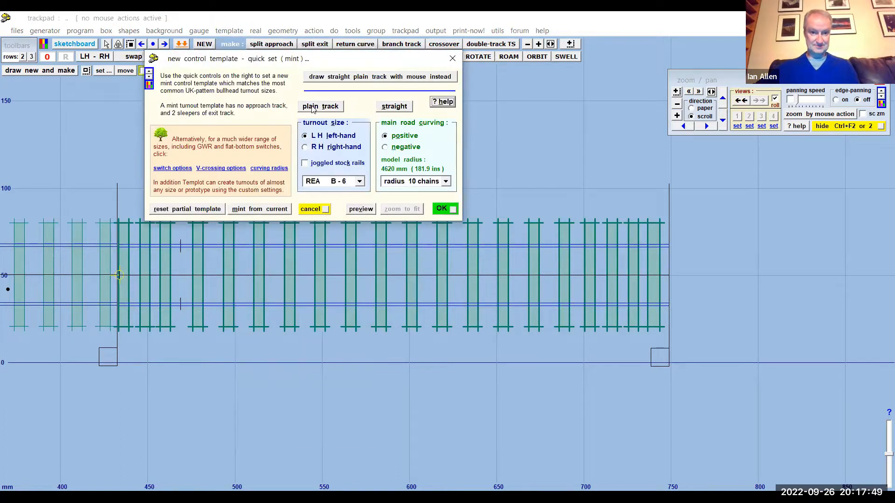
click(319, 107)
click(394, 107)
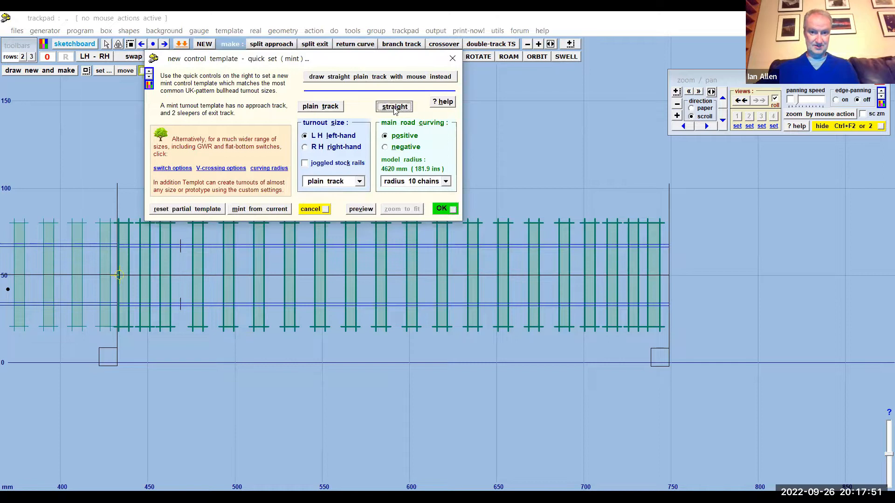
click(442, 210)
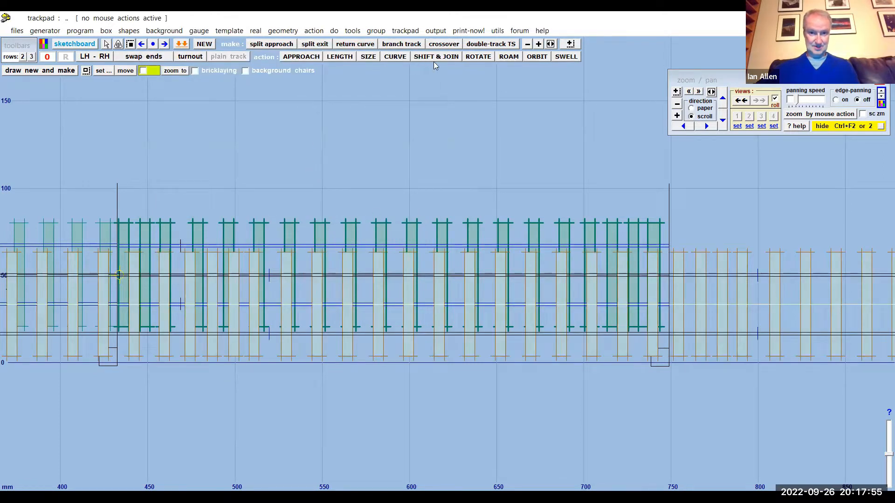
- Shift the new control template upward until it lies clear above the custom-spaced background template
click(314, 31)
mouse_move(368, 57)
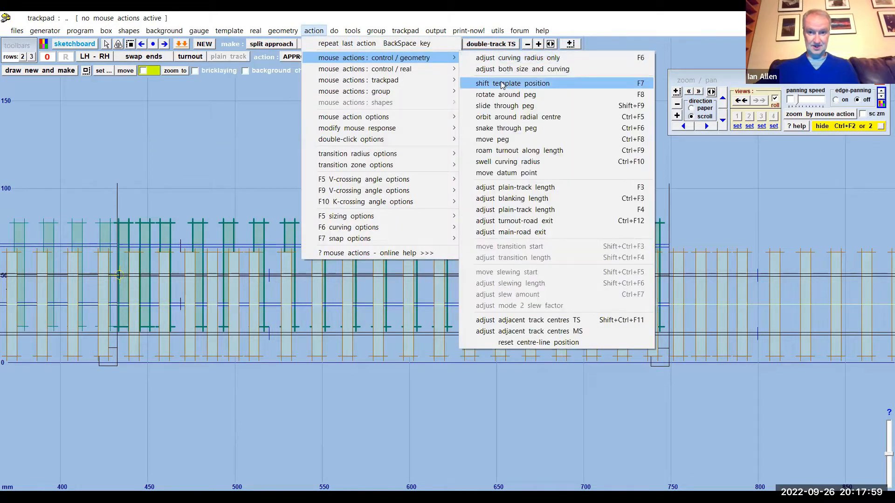
click(500, 83)
drag(468, 410, 461, 255)
click(390, 140)
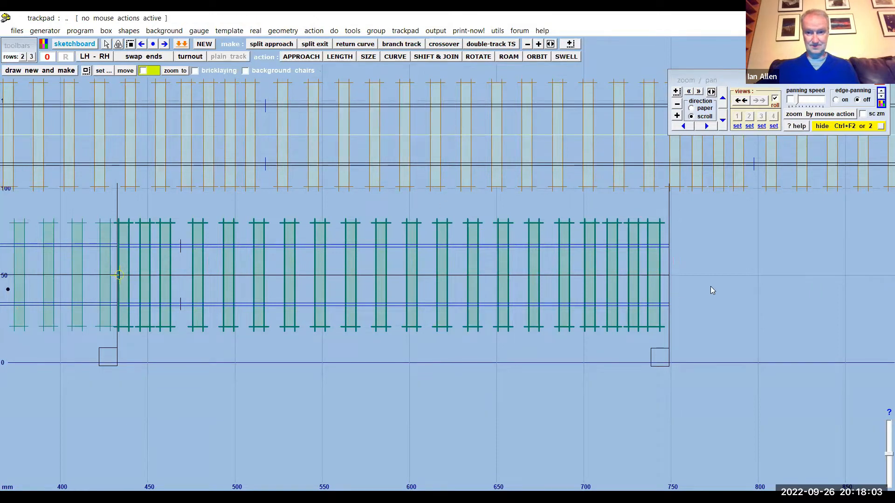
- Set the control template's plain track to 60 ft rails / 25 sleepers per length
scroll(713, 263, down, 5)
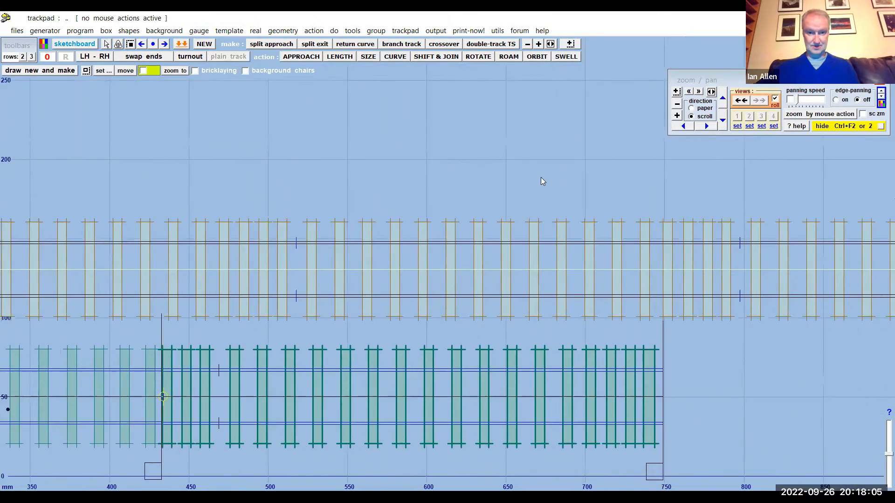
scroll(540, 177, down, 1)
middle_drag(485, 197, 445, 170)
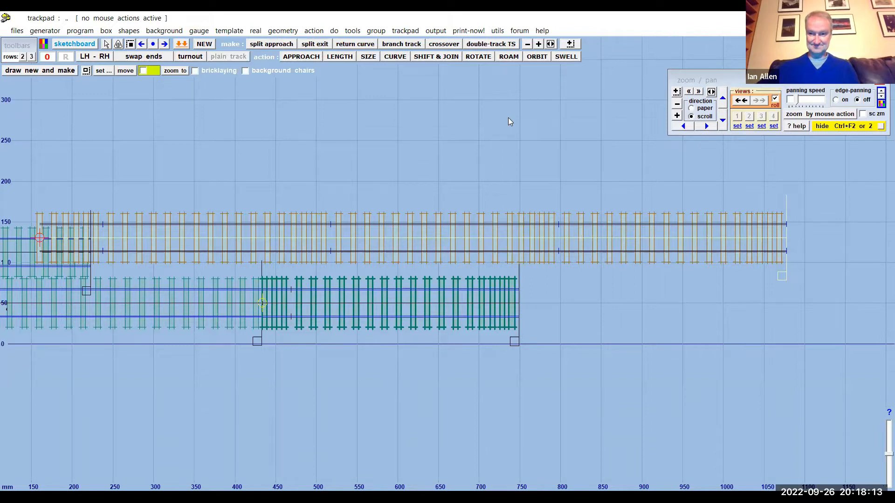
scroll(463, 132, up, 4)
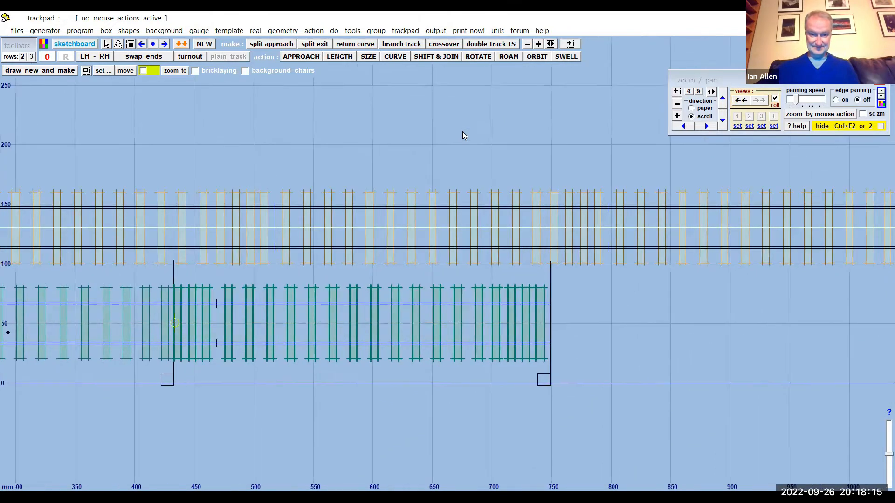
scroll(462, 132, down, 5)
scroll(462, 132, down, 1)
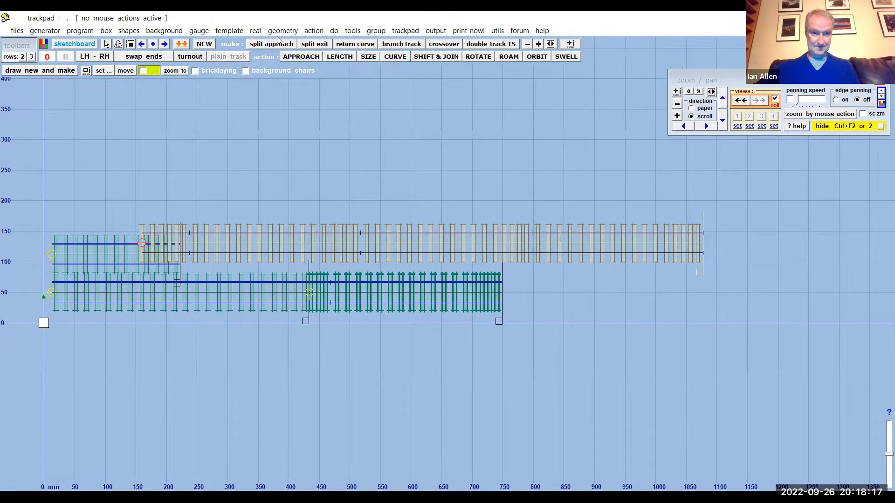
click(256, 31)
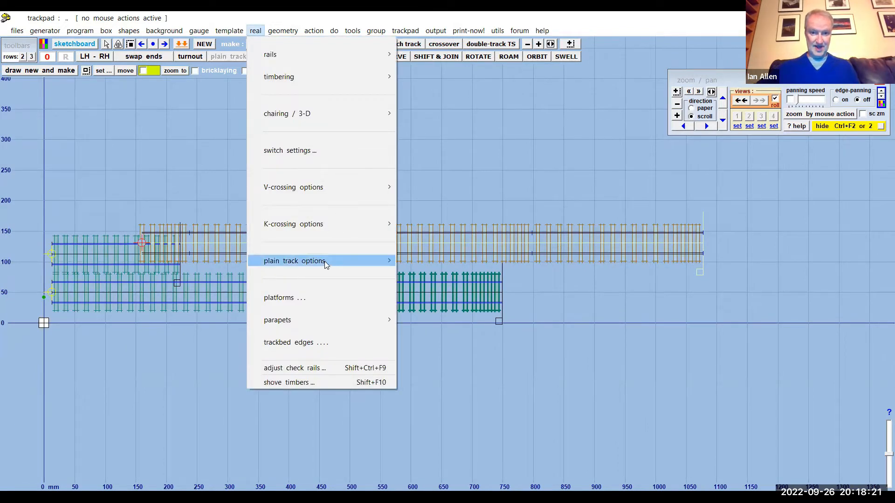
mouse_move(324, 261)
click(451, 273)
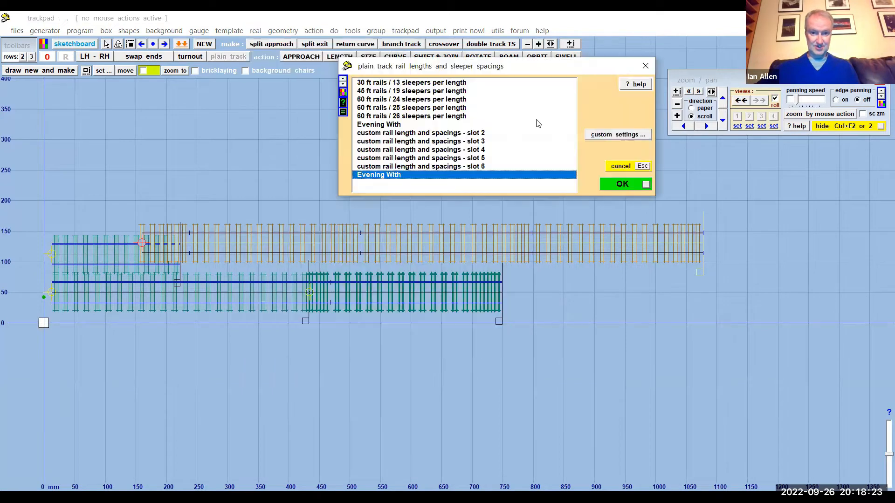
click(419, 107)
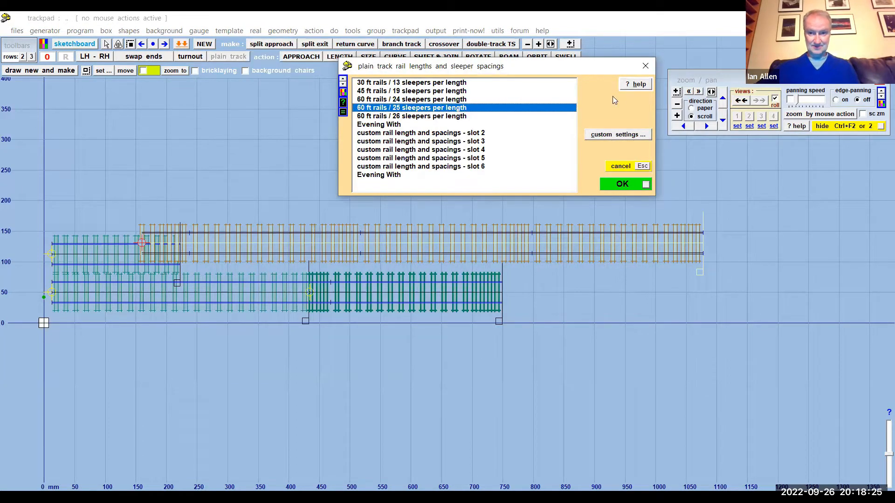
click(632, 184)
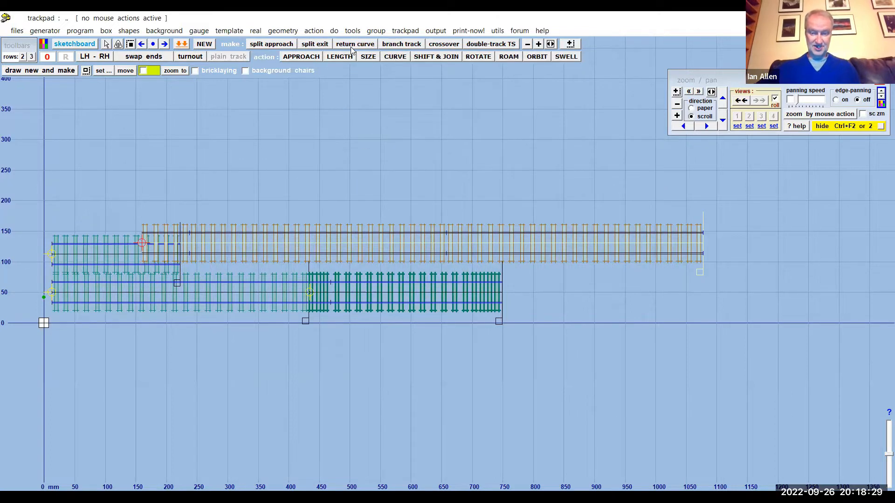
- Shift the control template to about X 23 mm, Y 131 mm, above all the background templates
click(314, 31)
mouse_move(368, 60)
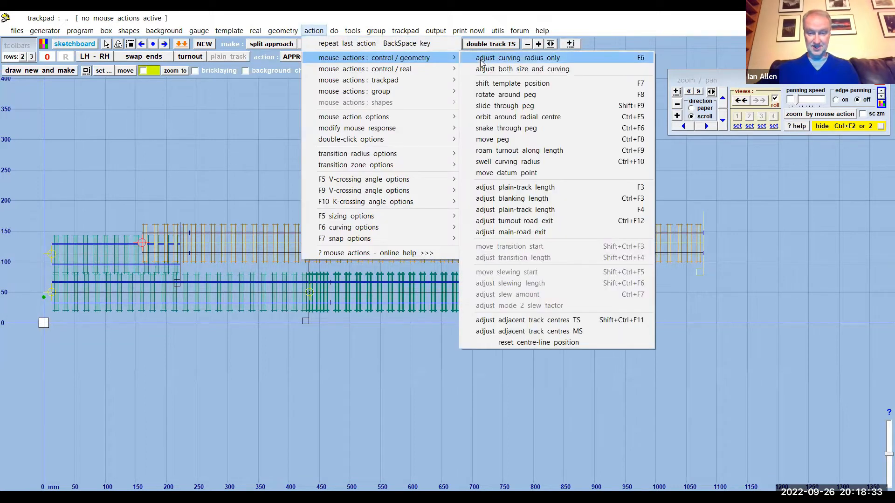
click(501, 83)
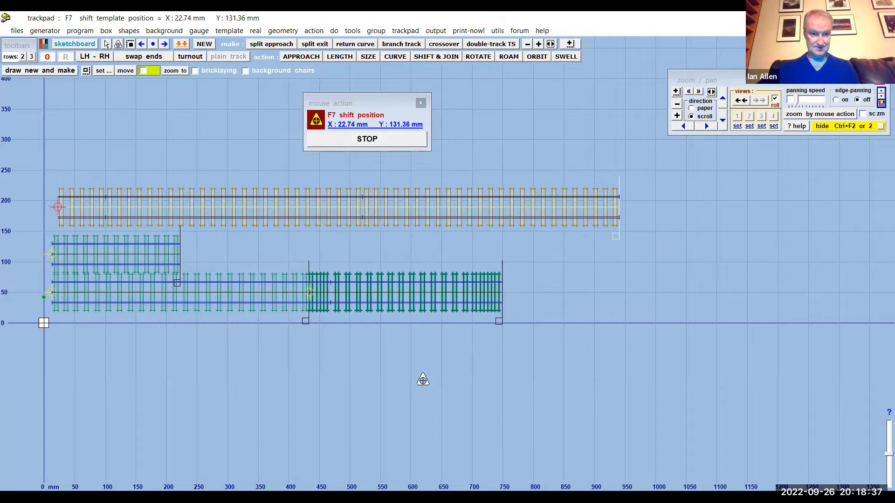
click(391, 140)
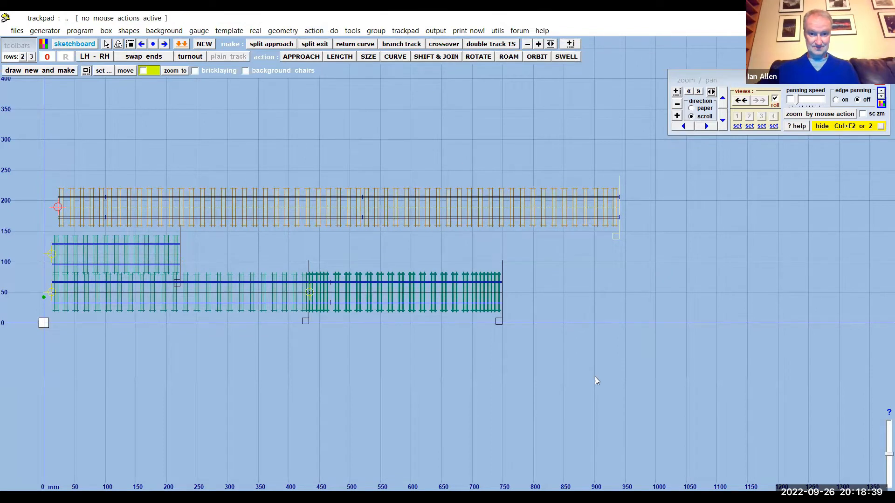
- Set the control template to inclined bullhead rails, continuing past the handy hint
scroll(595, 376, down, 3)
middle_drag(388, 312, 450, 309)
scroll(435, 303, up, 5)
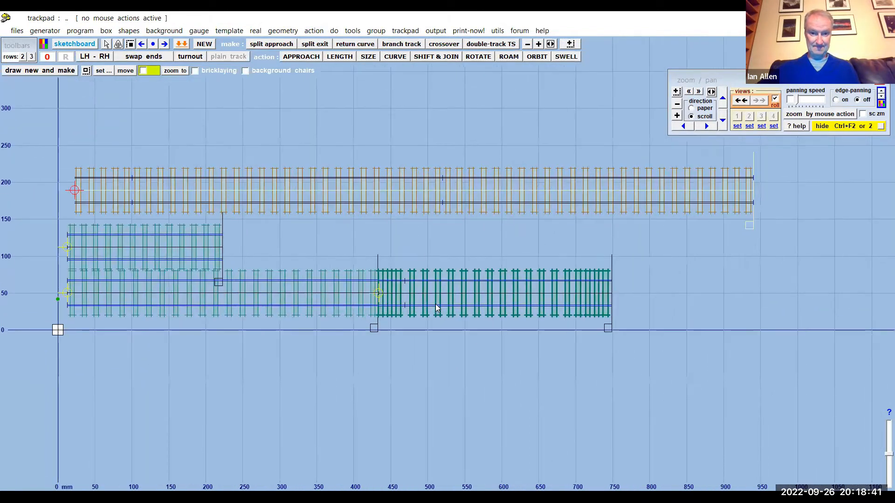
middle_drag(437, 278, 466, 316)
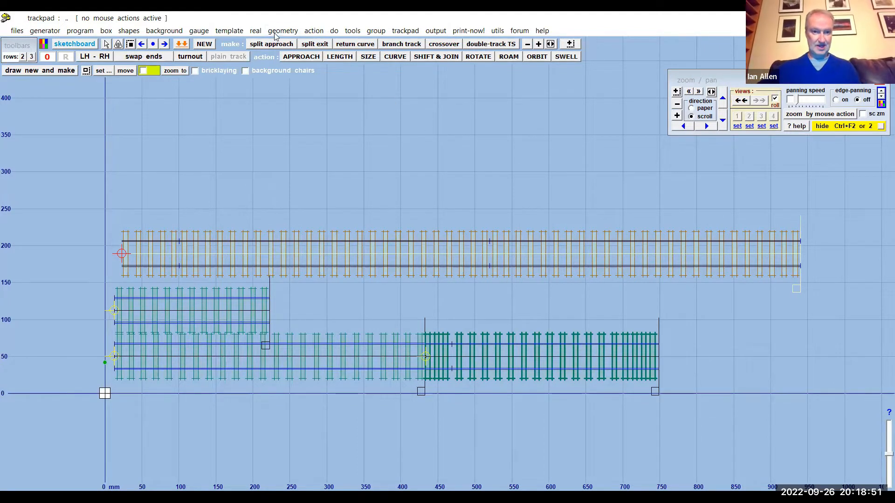
click(256, 31)
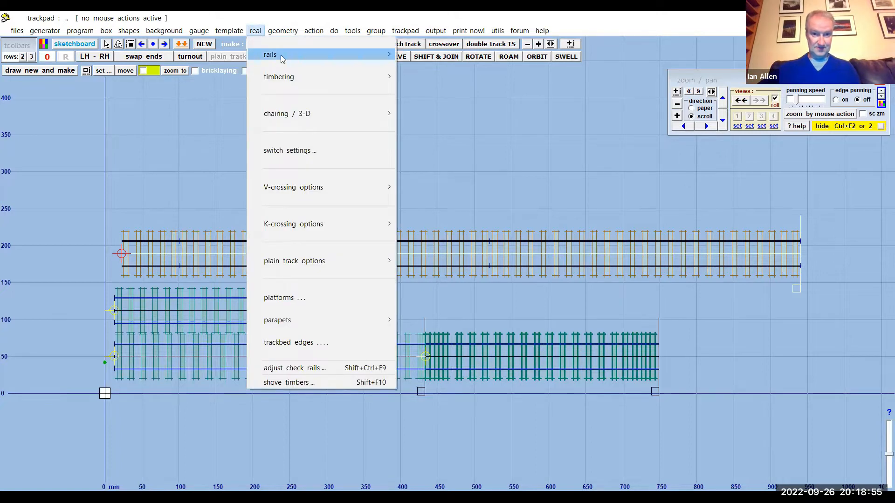
mouse_move(282, 59)
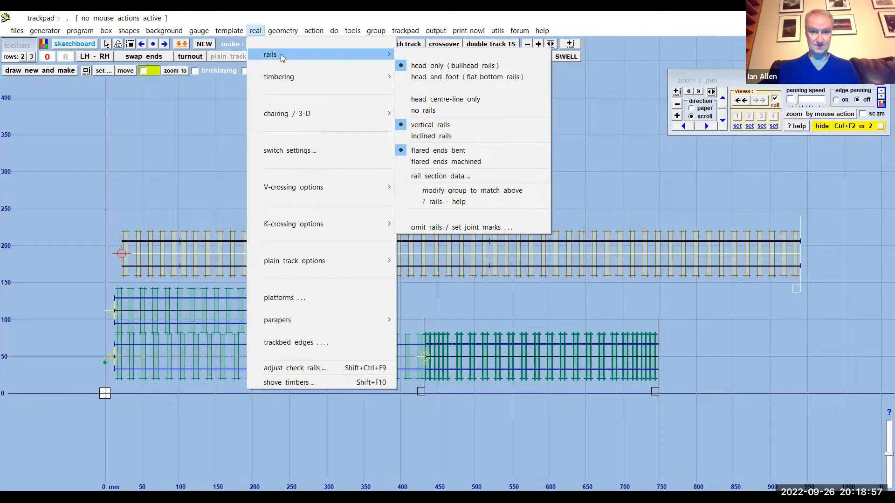
click(428, 137)
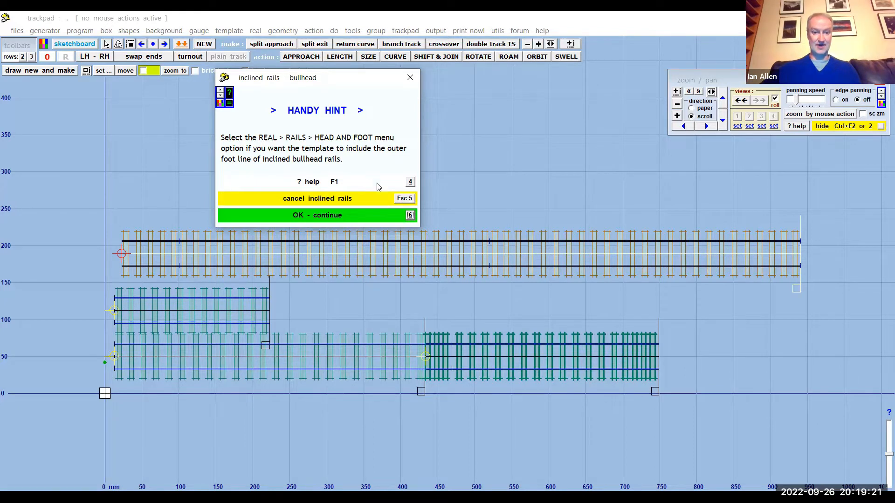
click(321, 216)
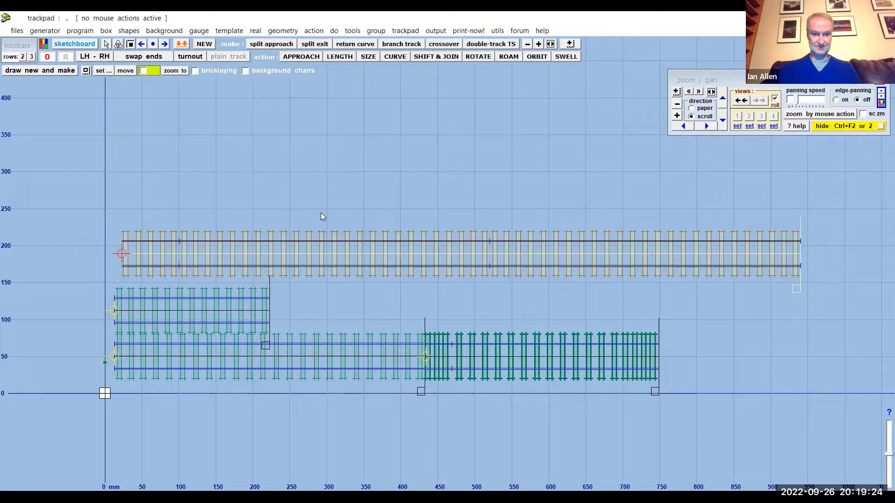
click(255, 32)
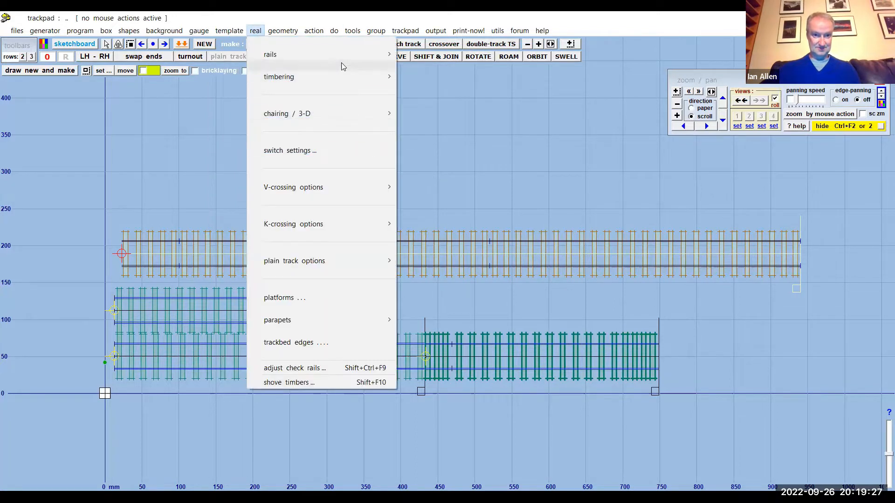
mouse_move(341, 55)
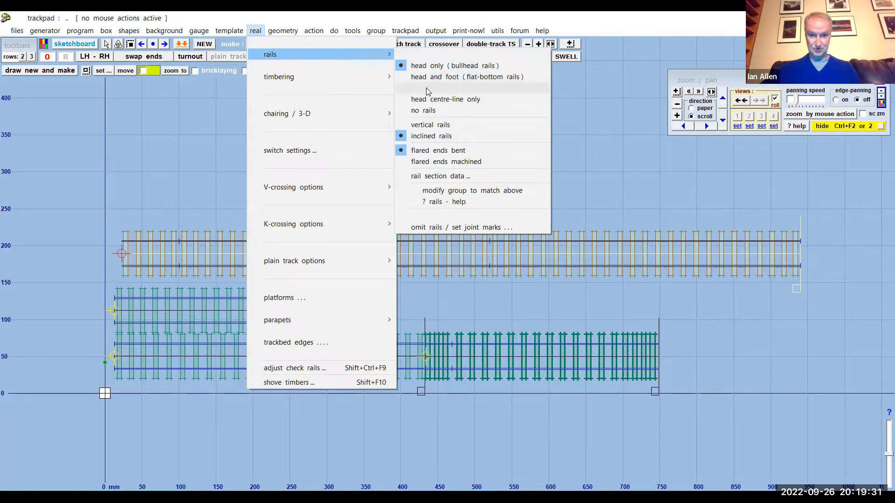
click(454, 138)
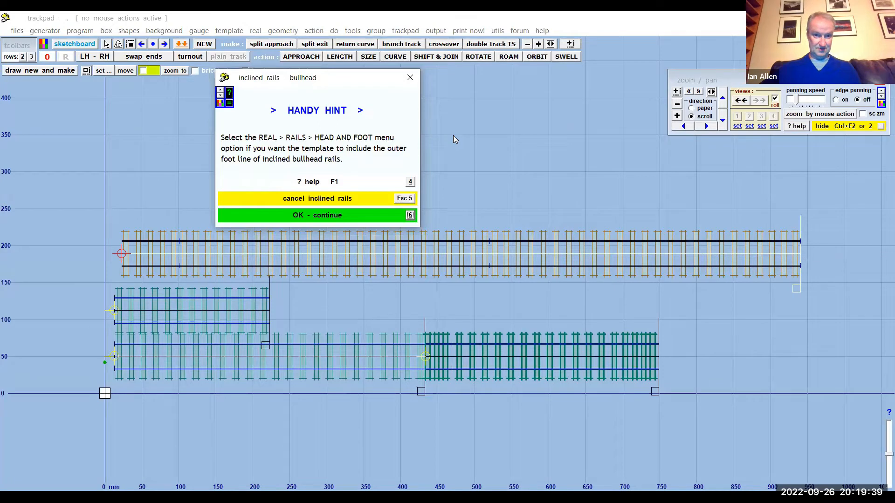
click(368, 216)
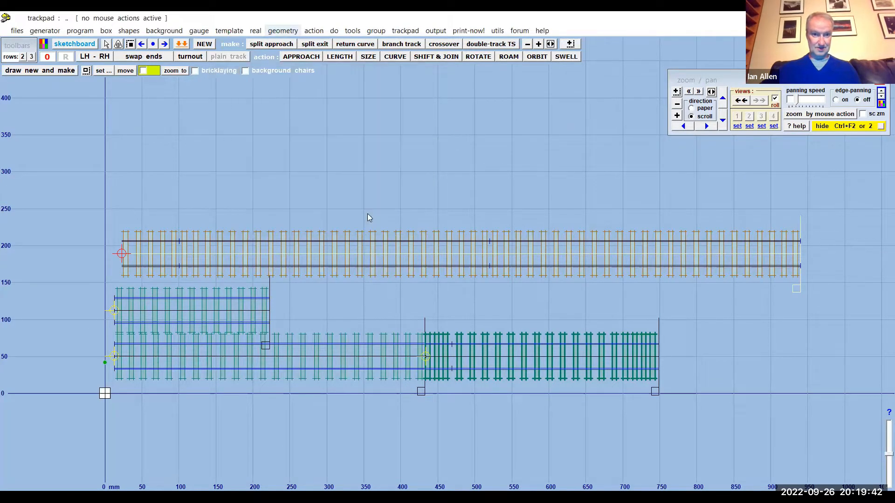
- Set the control template's rails to head and foot (flat-bottom rails) and reselect the inclined rails option
click(255, 31)
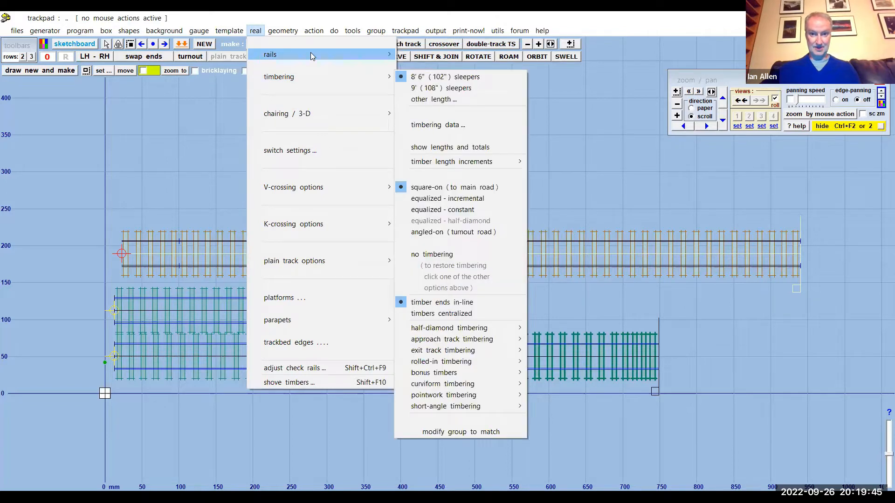
mouse_move(311, 53)
click(443, 77)
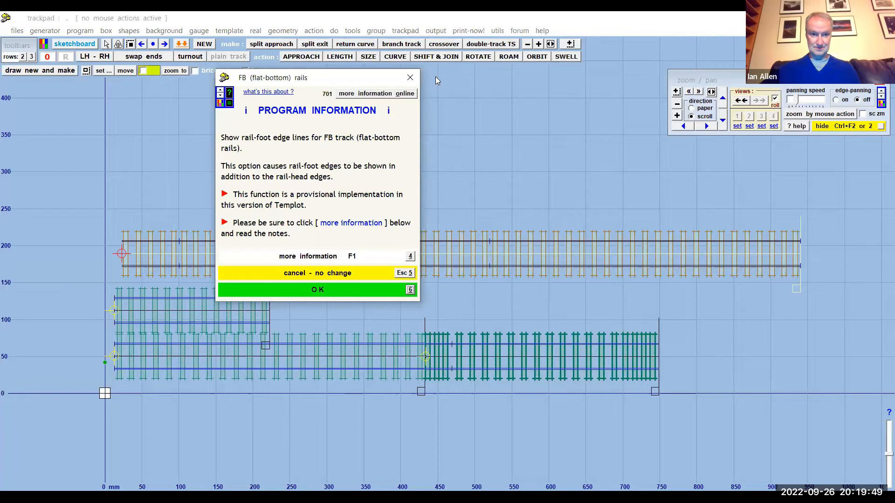
click(327, 290)
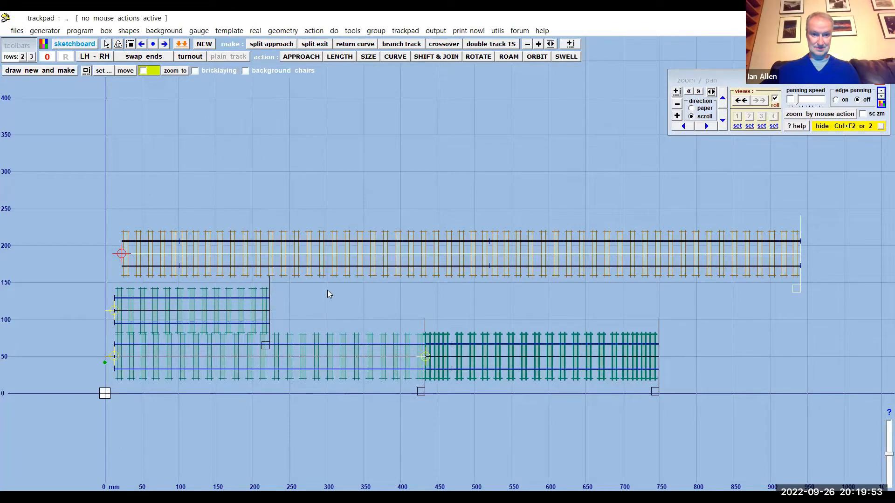
scroll(409, 280, up, 2)
scroll(411, 284, up, 5)
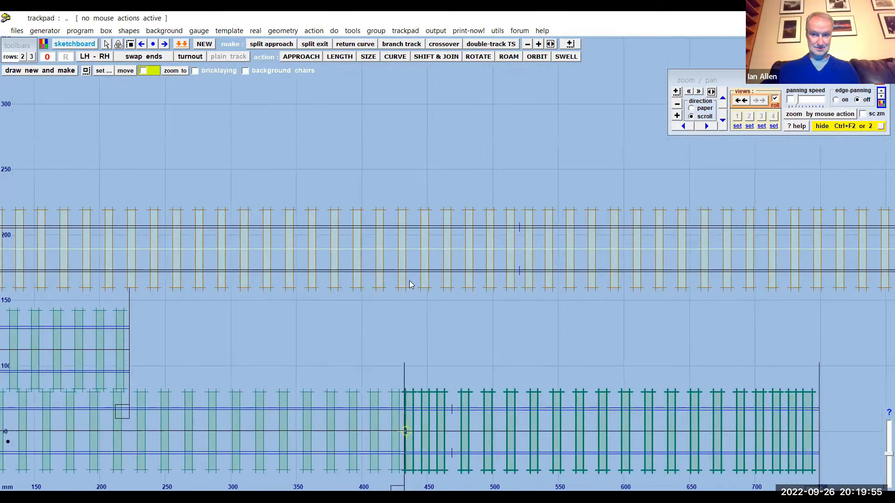
scroll(411, 284, down, 1)
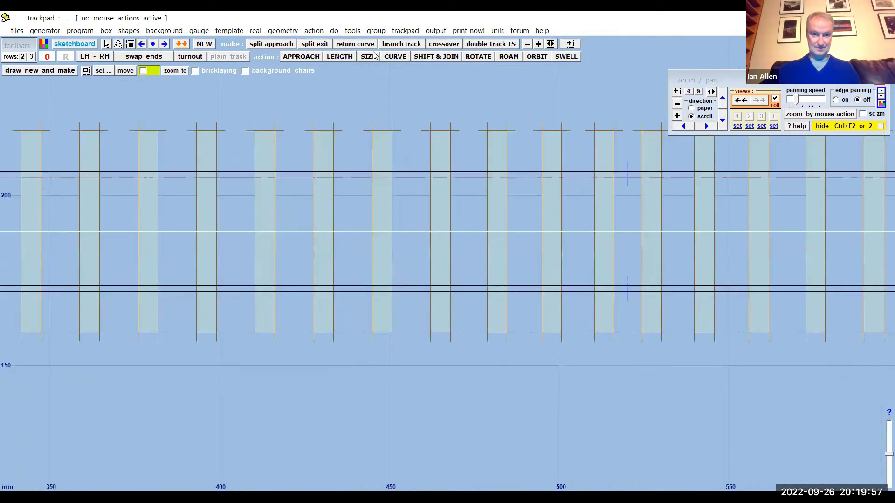
click(255, 31)
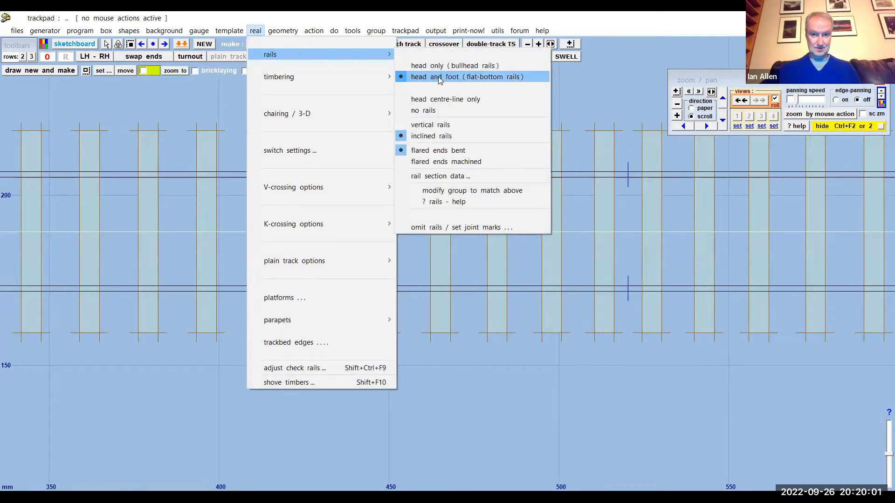
click(443, 137)
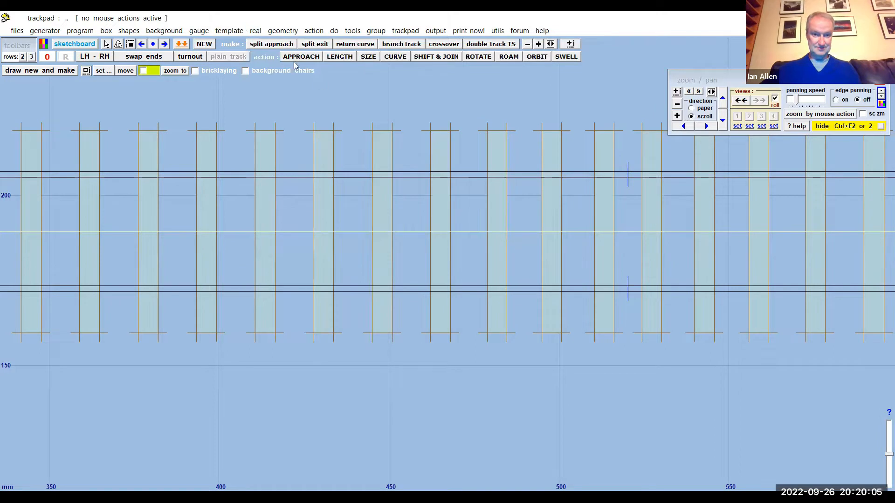
- Set the control template's rails to vertical rails
click(255, 31)
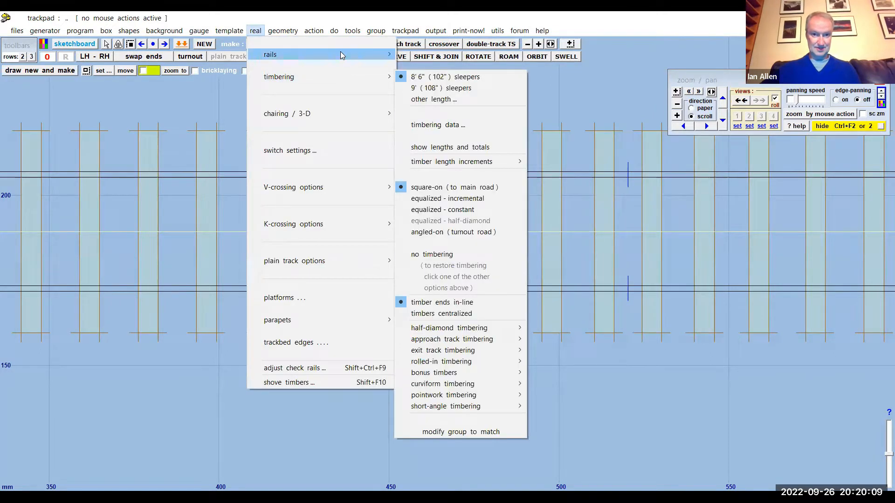
mouse_move(347, 55)
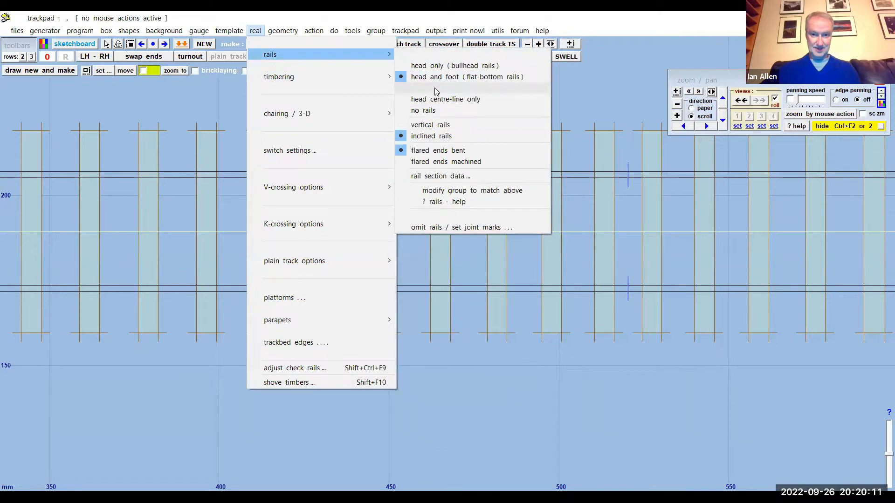
click(443, 126)
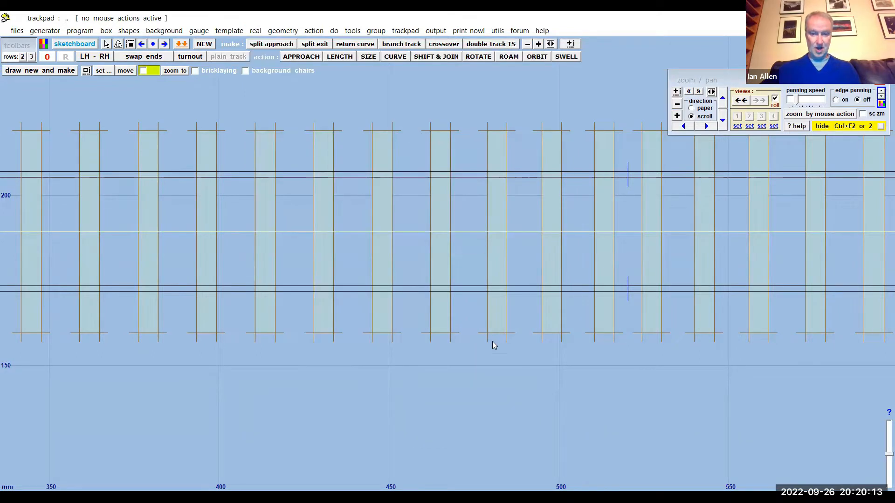
scroll(489, 356, down, 10)
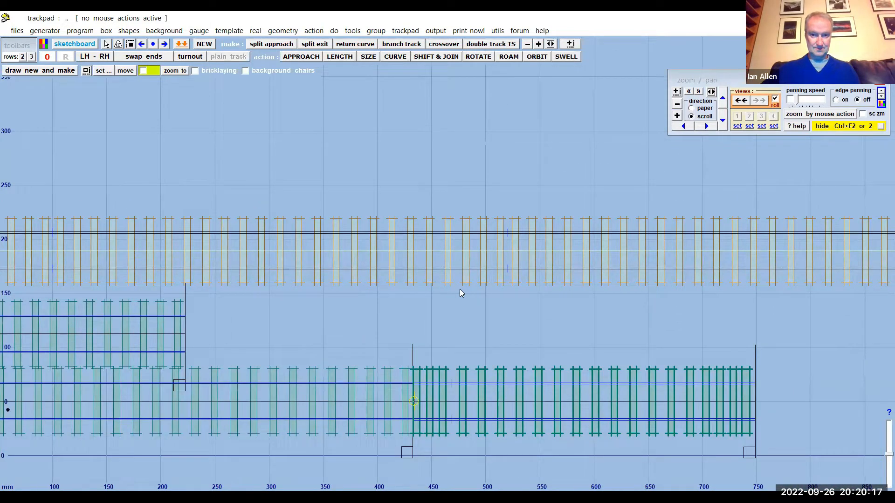
click(468, 30)
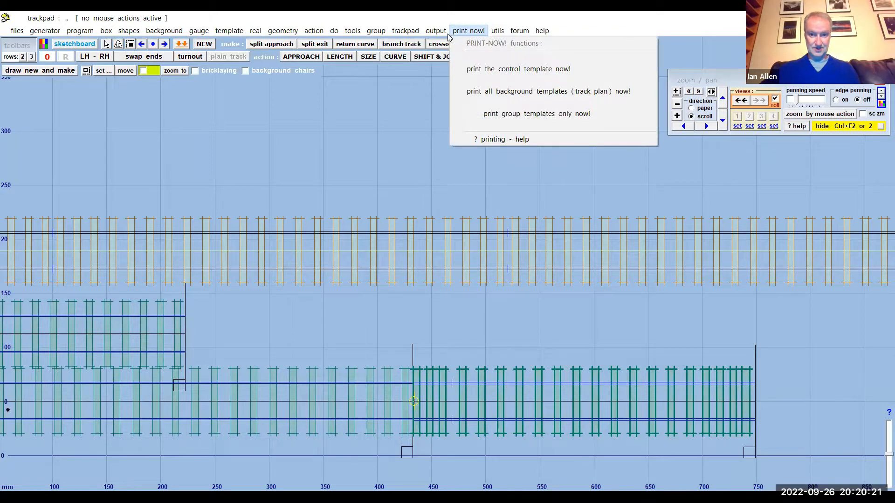
mouse_move(447, 34)
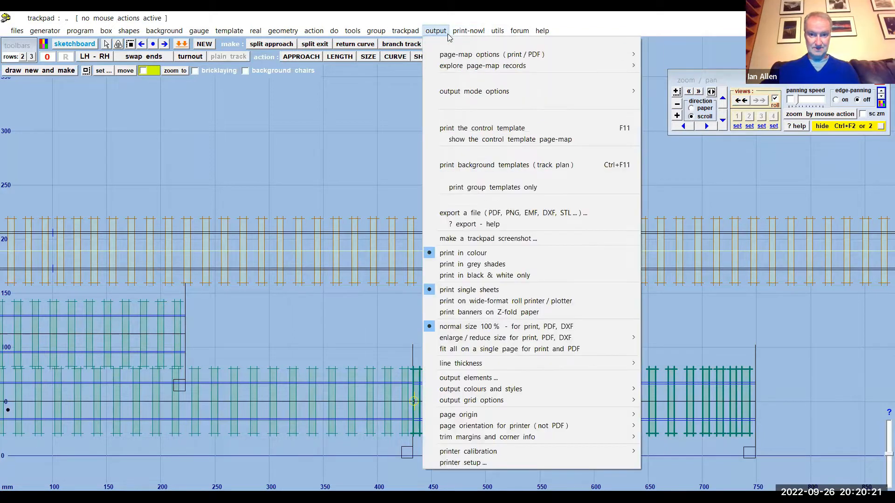
click(502, 213)
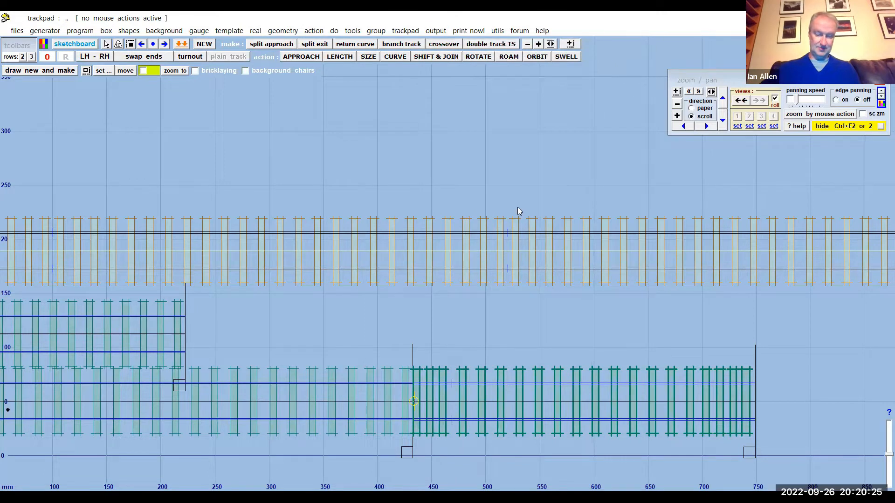
scroll(493, 197, down, 1)
middle_drag(399, 184, 504, 198)
scroll(421, 230, up, 3)
scroll(421, 229, up, 4)
scroll(446, 191, up, 2)
scroll(486, 210, up, 4)
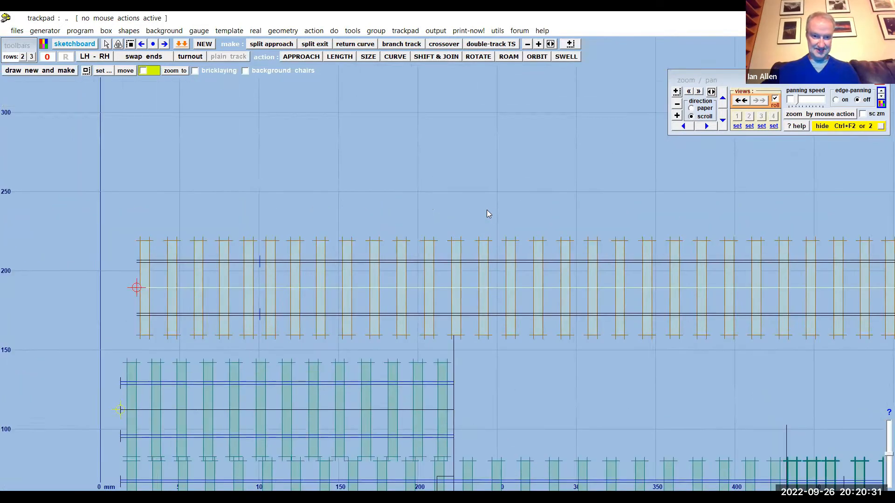
middle_drag(421, 145, 309, 155)
scroll(509, 136, down, 2)
middle_drag(531, 153, 449, 154)
scroll(481, 145, down, 2)
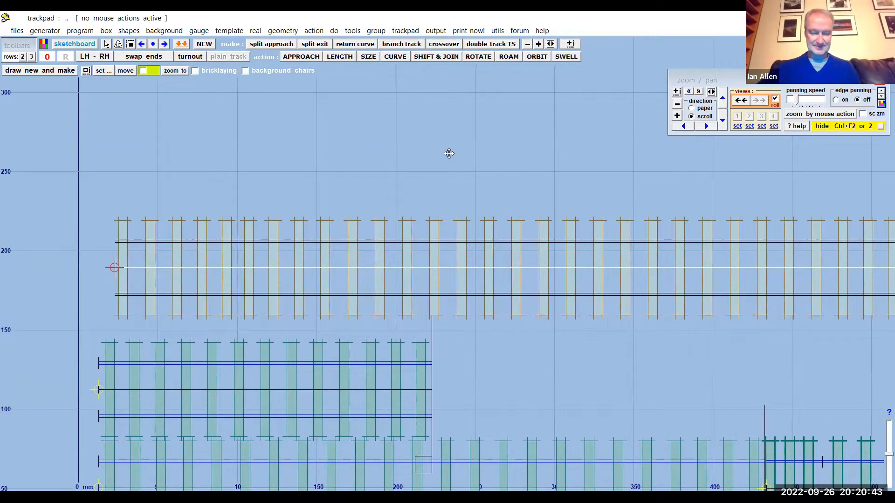
scroll(449, 153, down, 2)
middle_drag(407, 152, 315, 159)
- Open the platform settings for the control template and move their window clear above the track
click(255, 31)
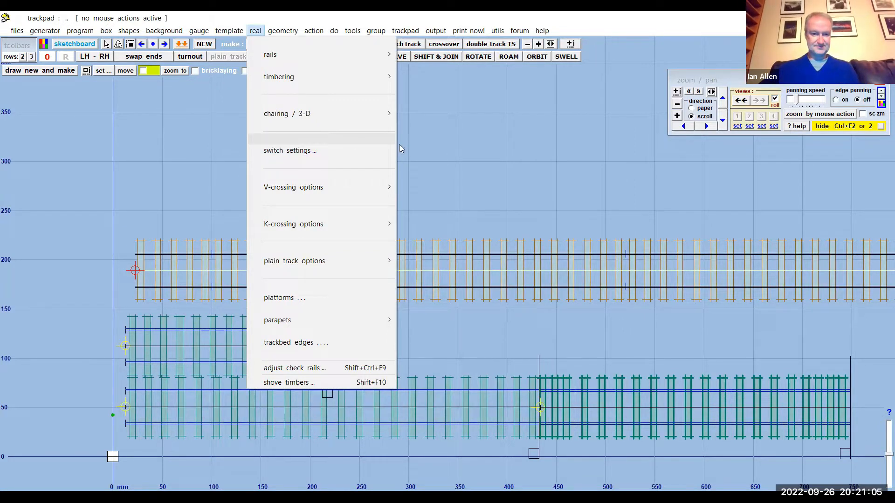
click(282, 300)
drag(247, 141, 291, 88)
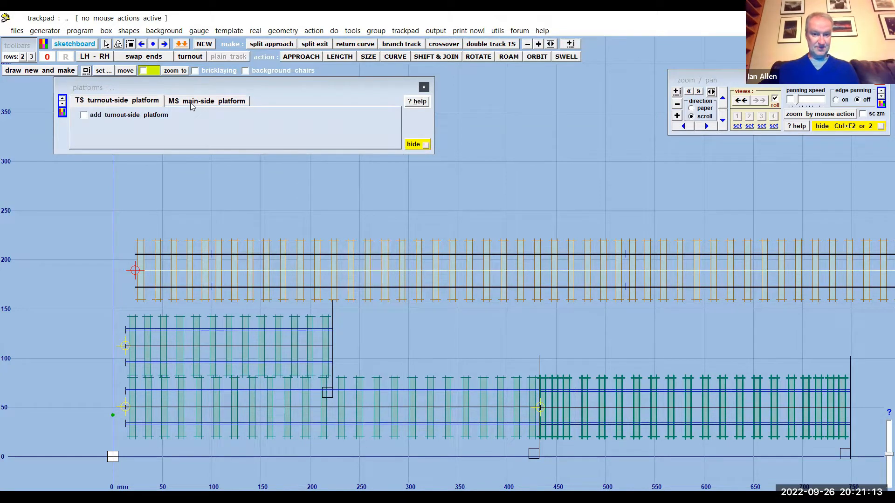
- Add a turnout-side platform along the control template and hide the platform settings
scroll(166, 233, down, 4)
drag(649, 228, 361, 228)
scroll(592, 280, up, 3)
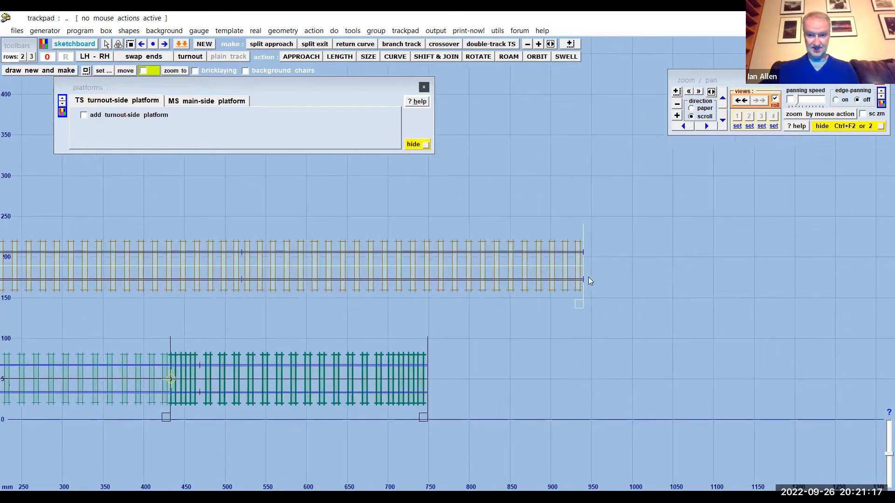
scroll(596, 345, up, 4)
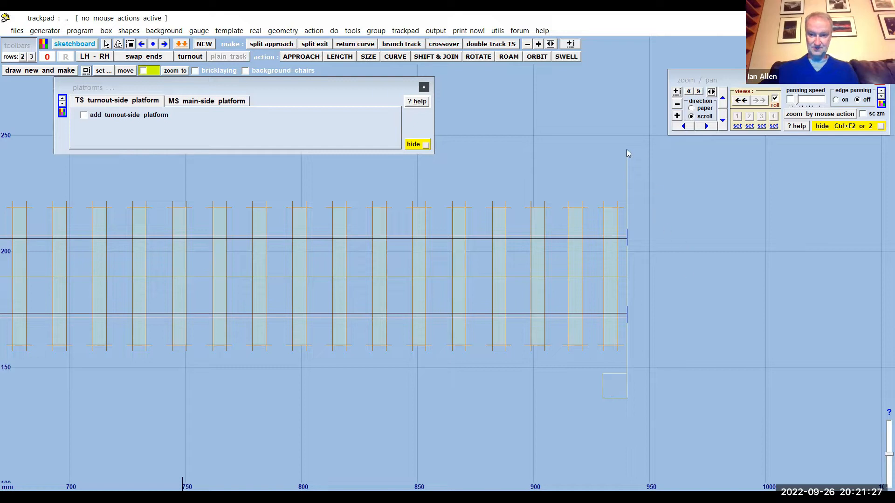
scroll(842, 375, up, 5)
scroll(796, 276, down, 6)
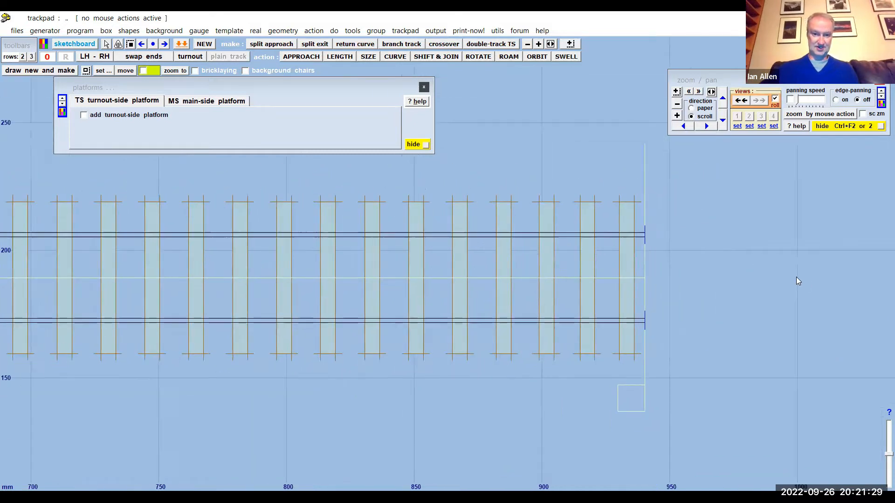
scroll(820, 302, down, 2)
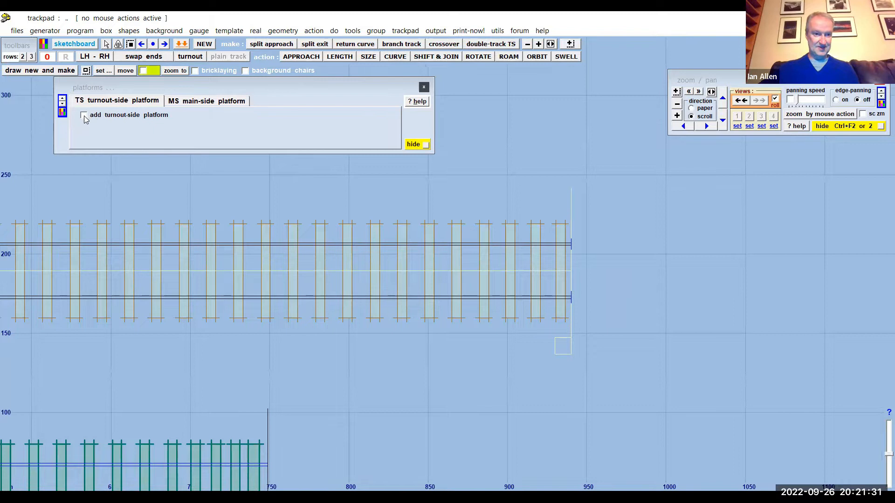
click(84, 116)
drag(470, 377, 756, 424)
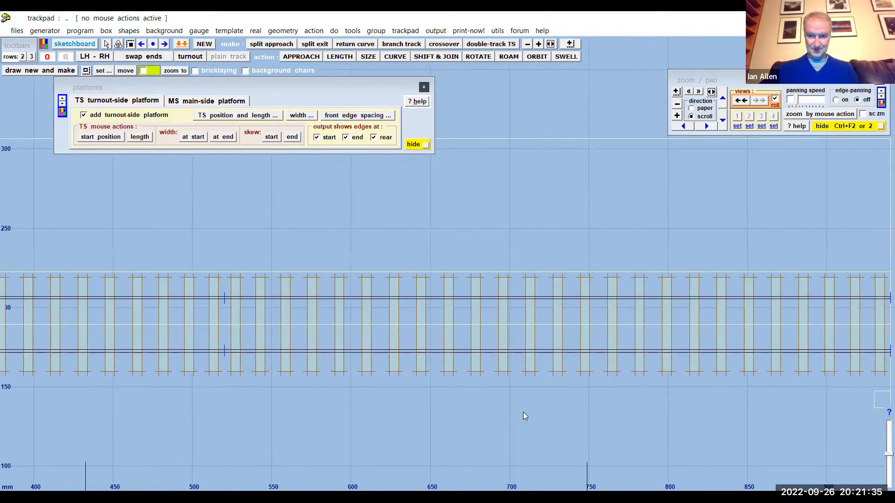
scroll(529, 406, down, 3)
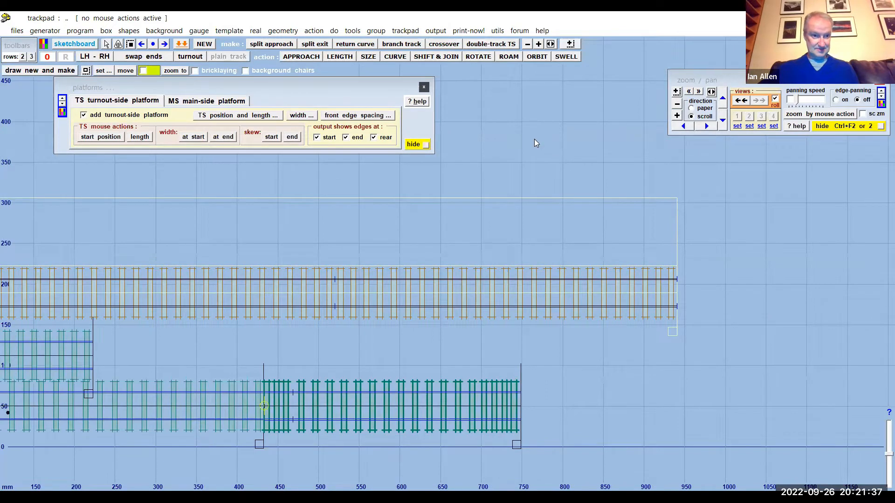
scroll(535, 140, down, 5)
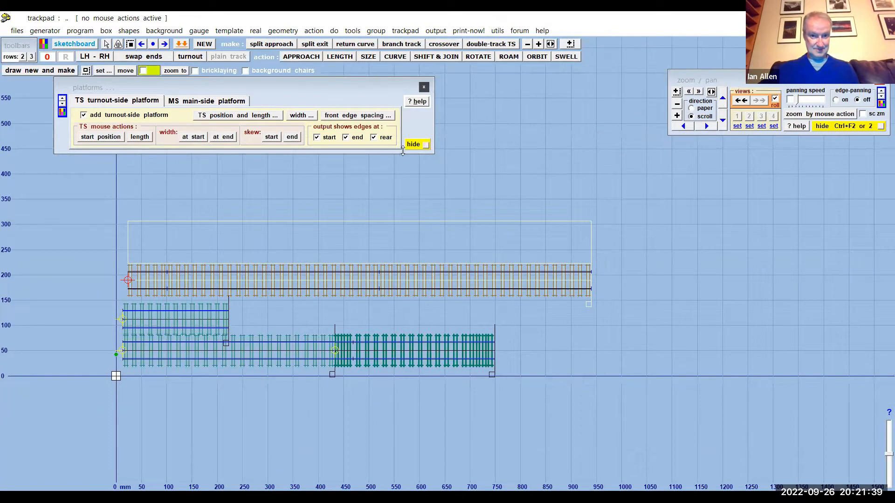
click(415, 145)
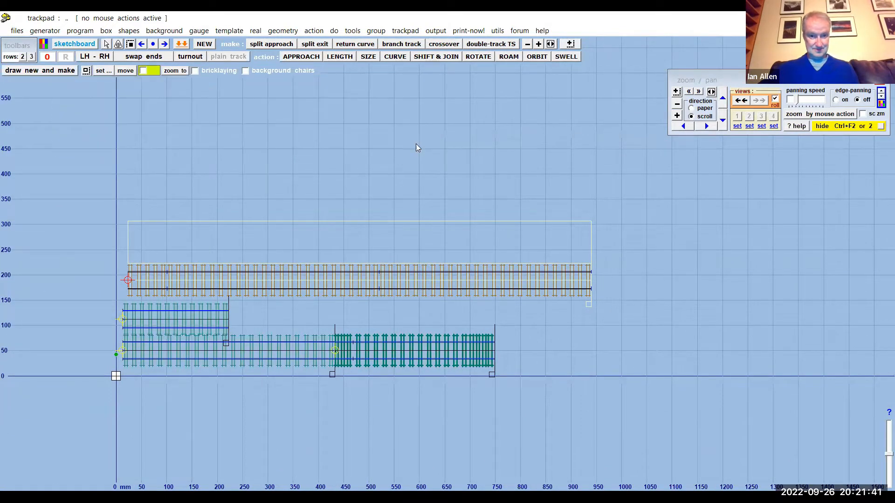
- Store the control template with its platform as a background template and hide the control template
scroll(362, 195, up, 2)
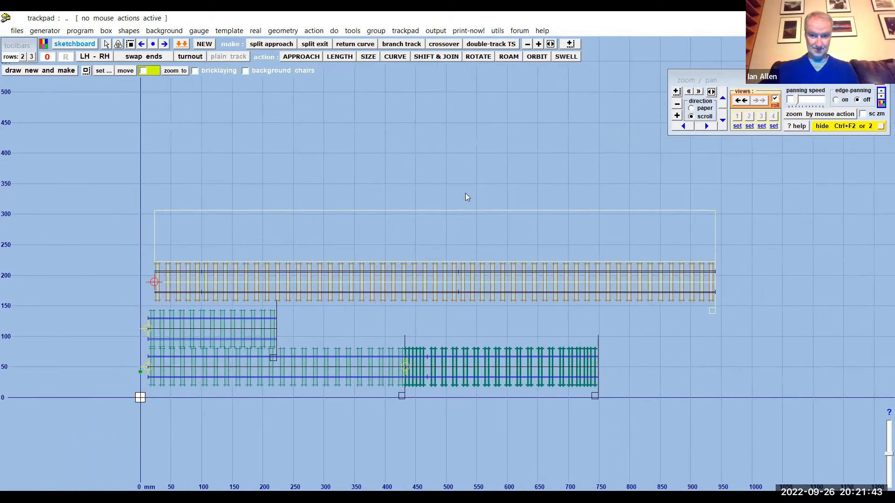
click(79, 31)
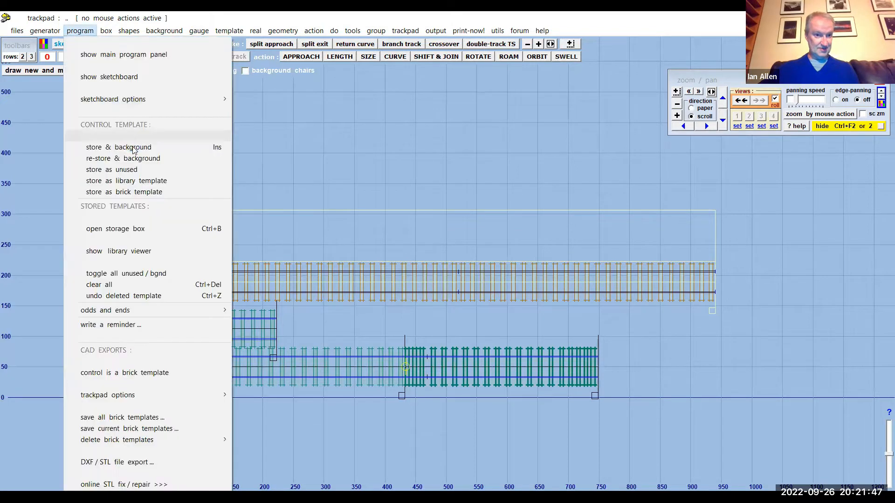
click(121, 146)
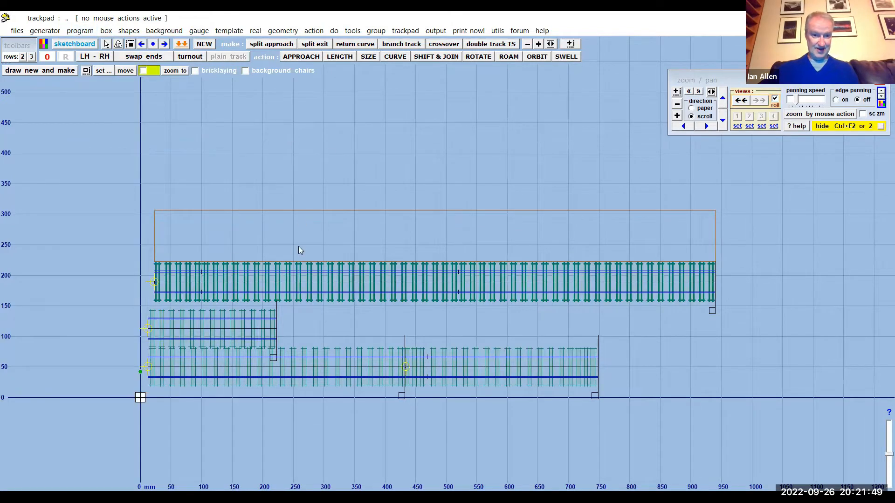
scroll(298, 246, up, 4)
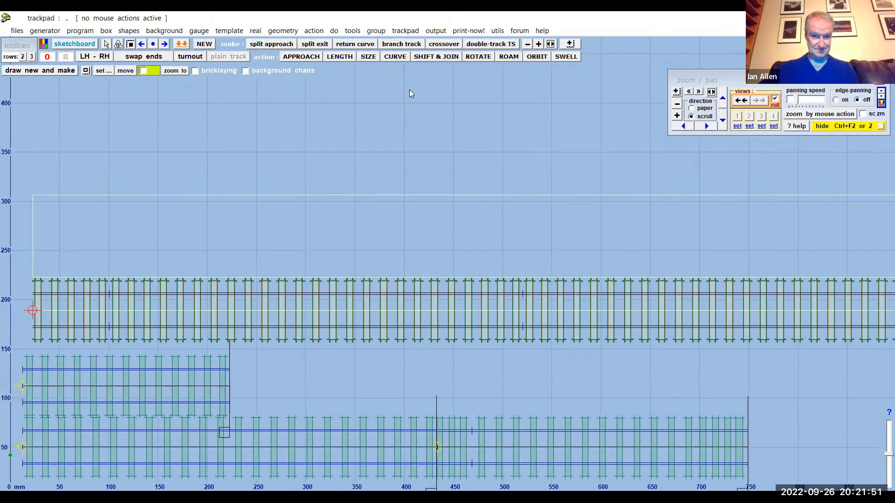
click(400, 31)
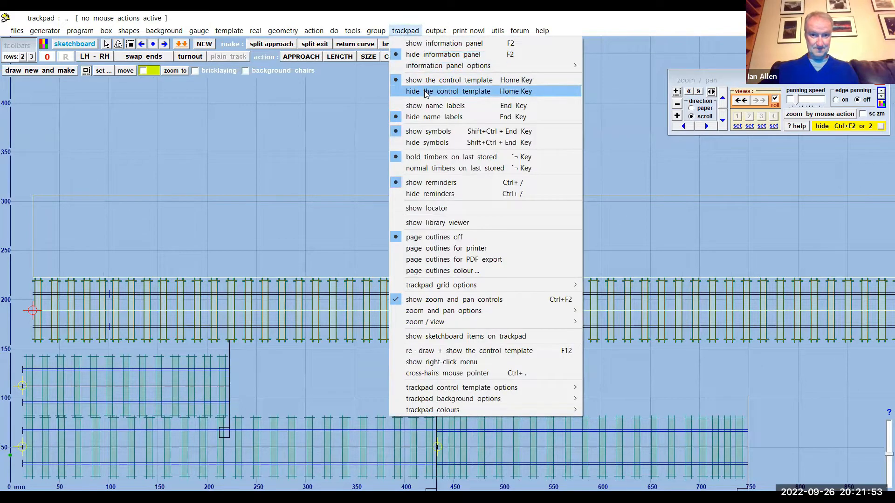
click(426, 92)
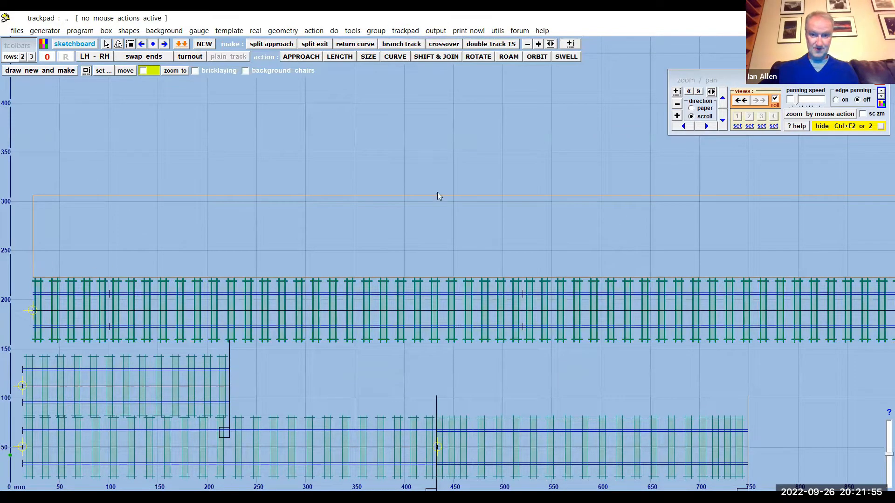
- Shift the control template to X 940.33 mm, Y 131.36 mm, snap-joining it to the end of the stored platform track
drag(518, 143, 495, 144)
scroll(495, 145, down, 2)
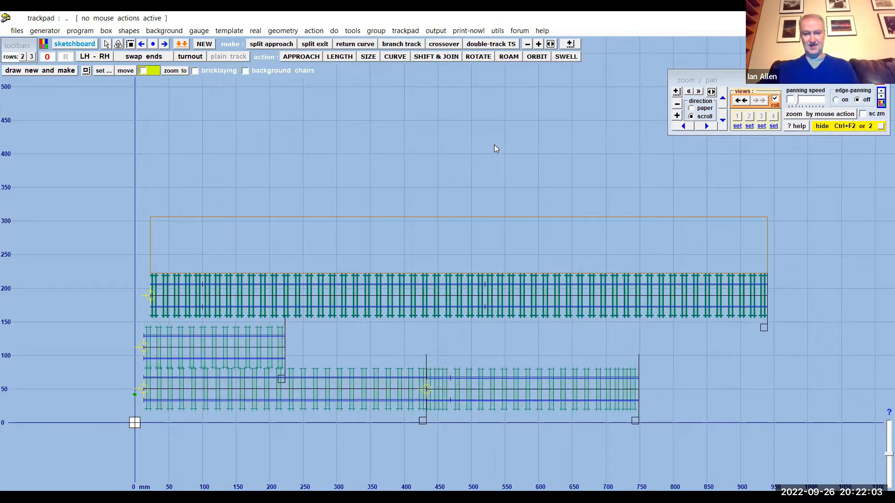
drag(494, 145, 388, 142)
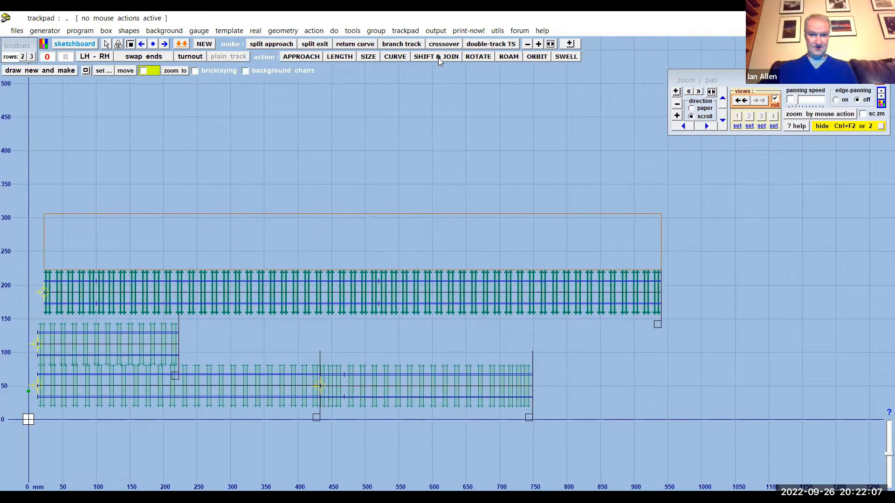
click(430, 56)
drag(653, 213, 713, 189)
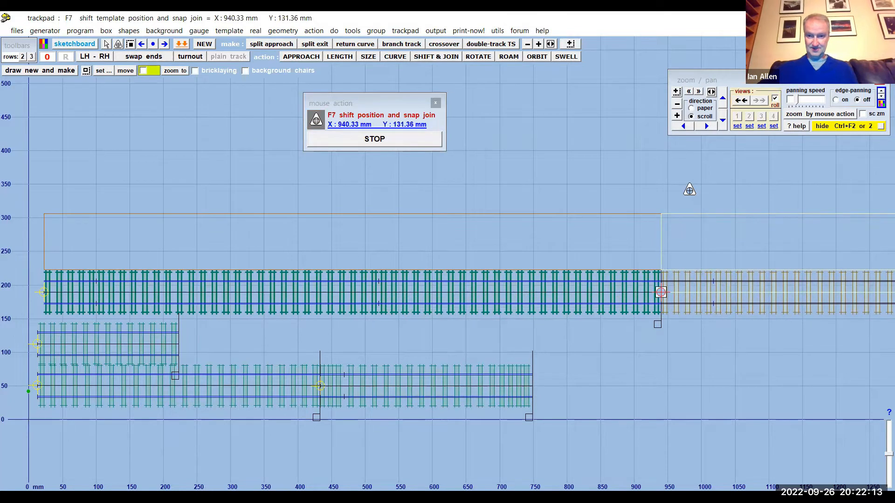
click(385, 142)
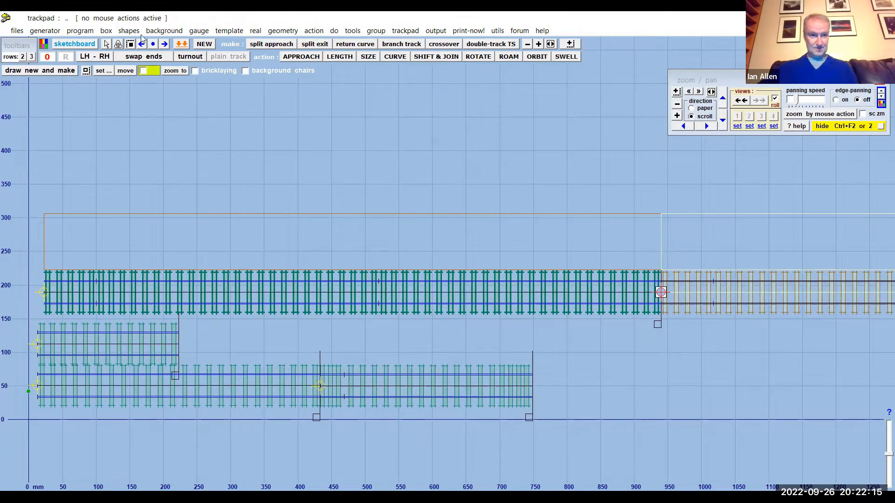
- Store the joined second length of platform track as a background template and hide the control template
click(84, 32)
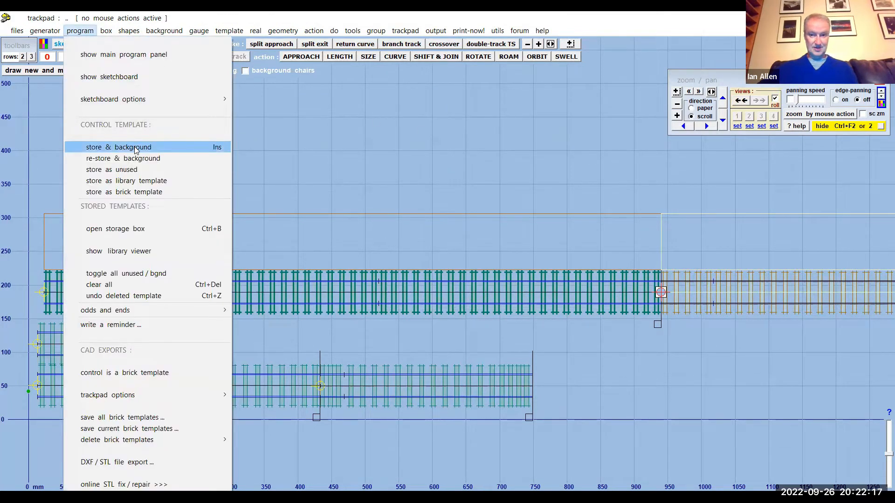
click(134, 145)
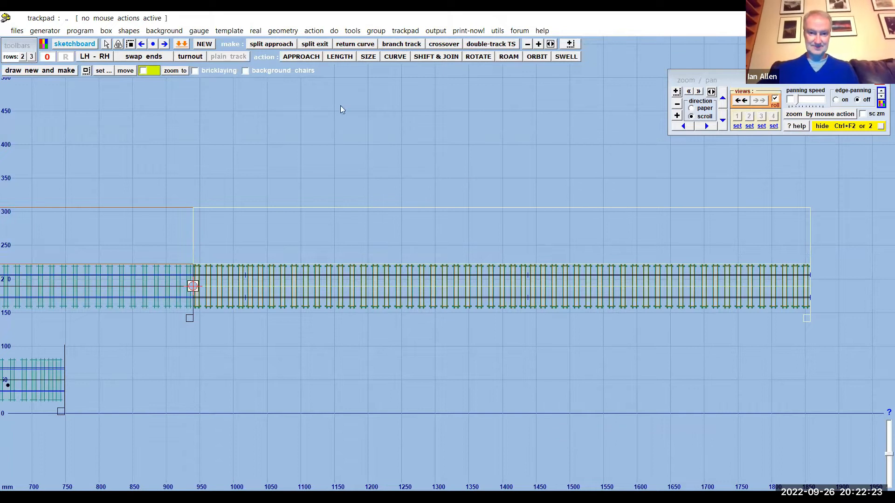
right_click(384, 92)
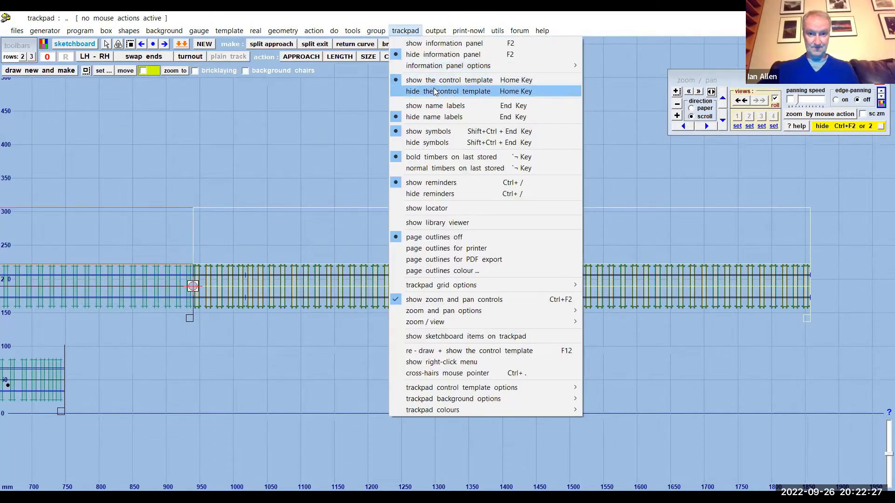
click(462, 90)
- Reopen the platform settings for the control template joined to the end of the first platform track
drag(395, 147, 569, 154)
drag(356, 154, 535, 141)
drag(199, 152, 287, 147)
click(256, 30)
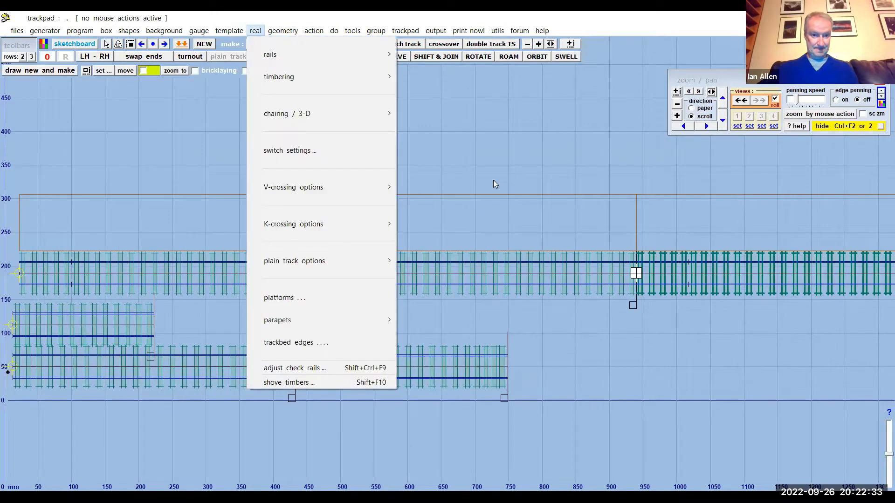
click(281, 298)
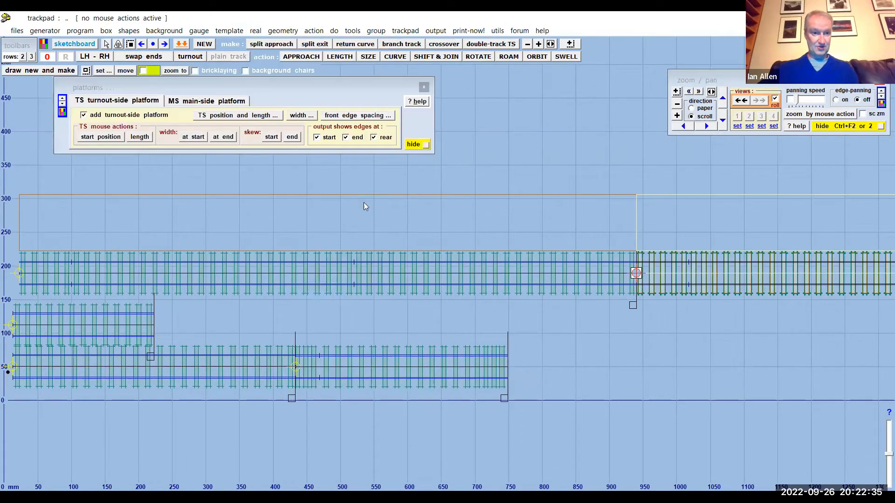
click(403, 30)
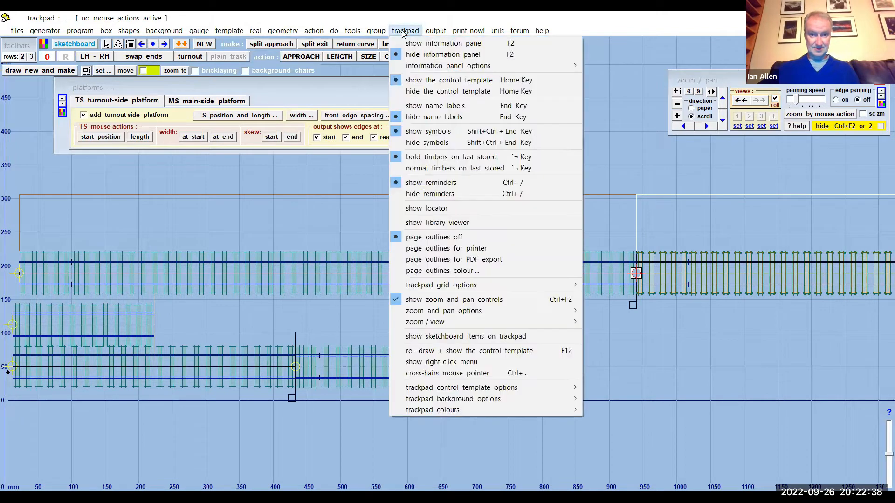
click(153, 171)
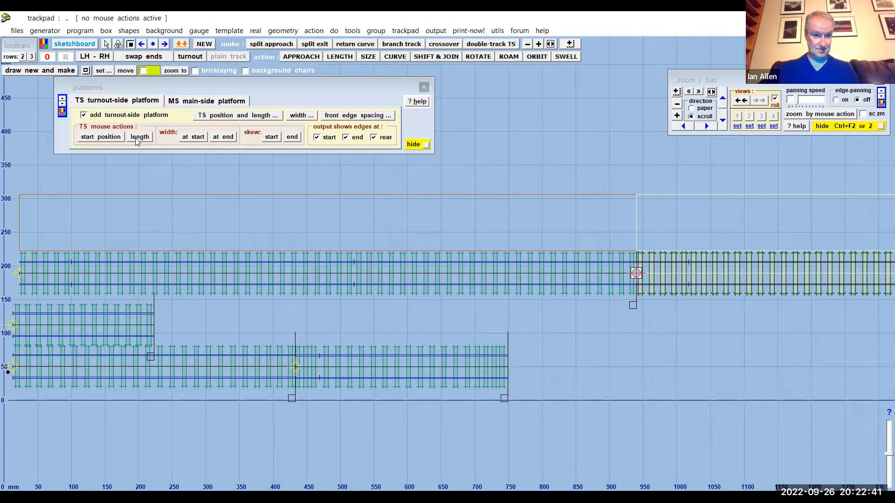
- Set both the starting and ending widths of the turnout-side platform to 132 full-size inches
click(192, 138)
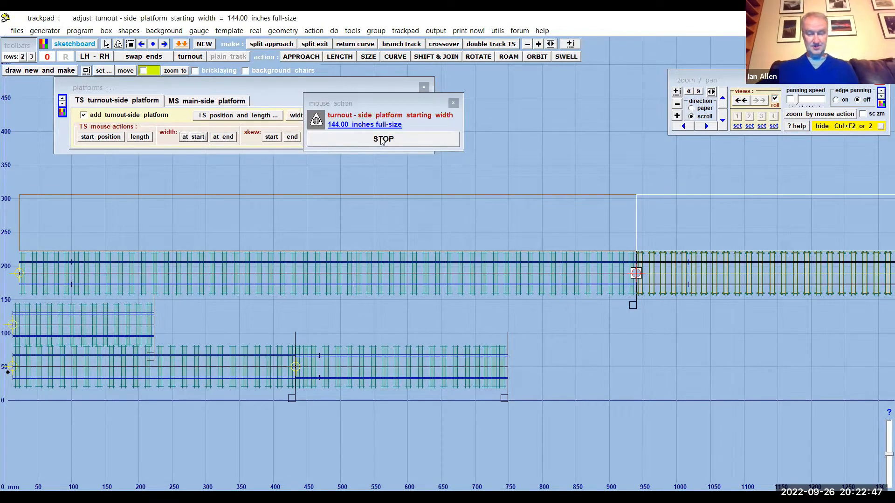
click(360, 125)
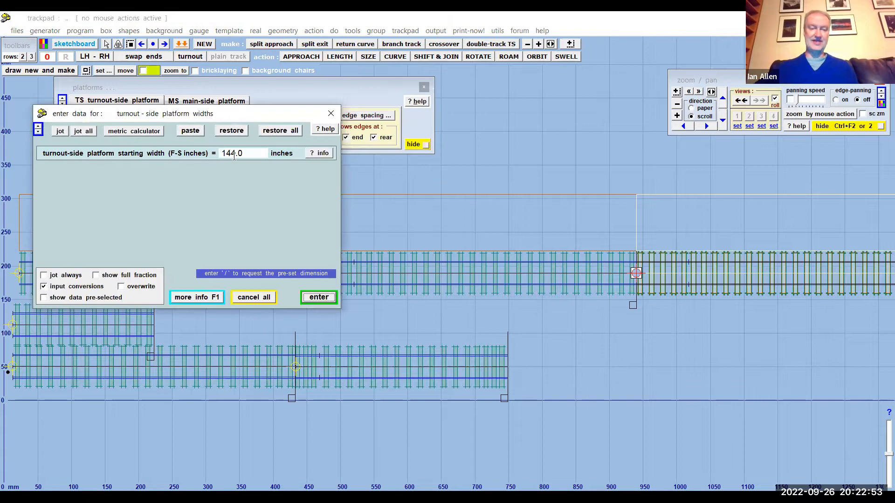
drag(226, 153, 233, 153)
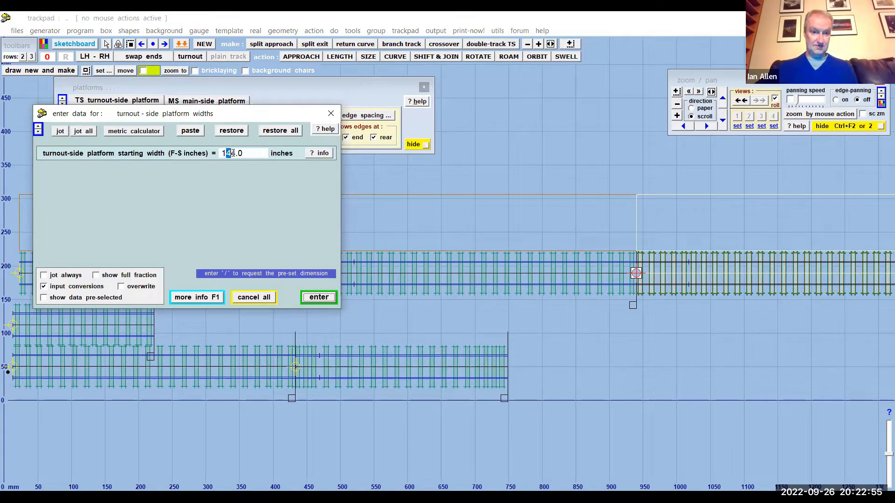
text(32)
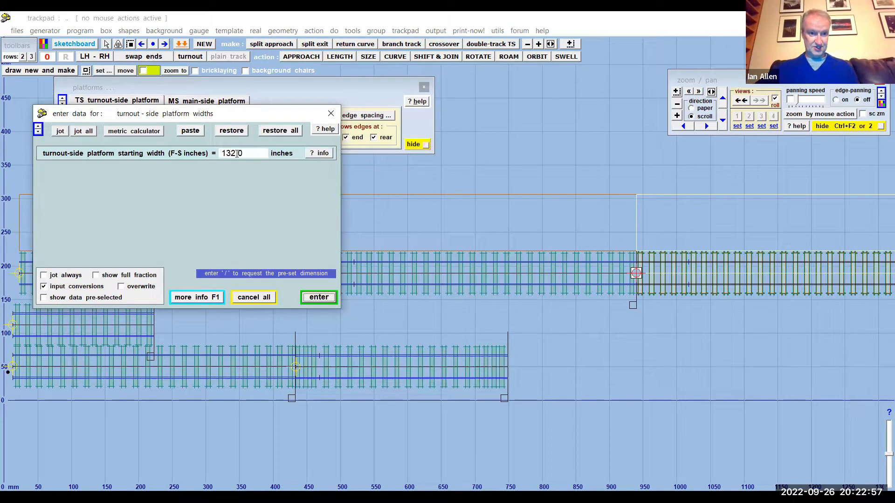
key(Return)
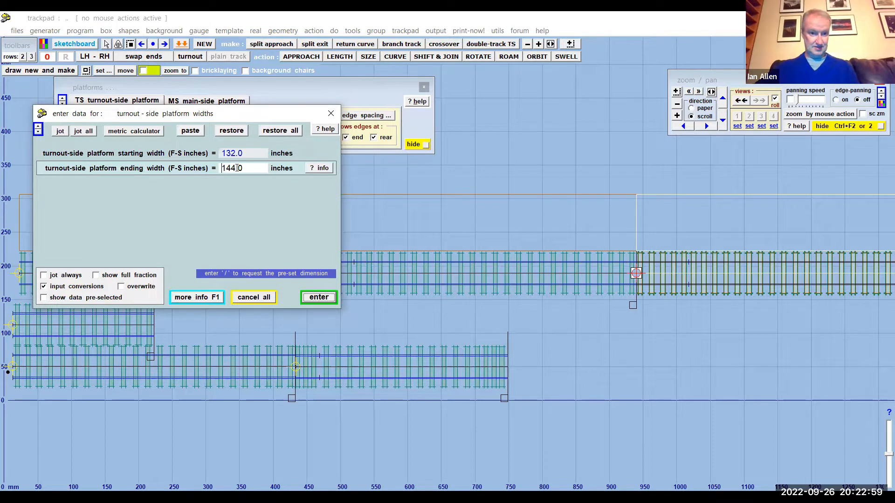
drag(226, 168, 235, 168)
text(32)
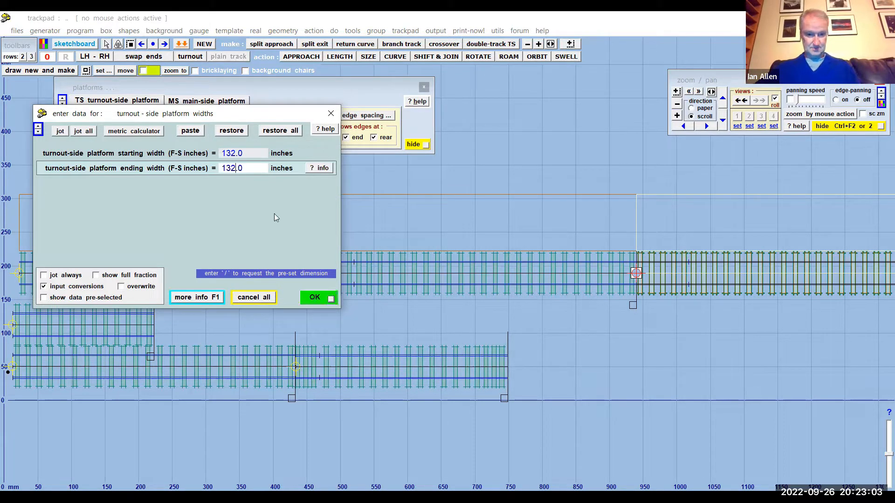
key(Return)
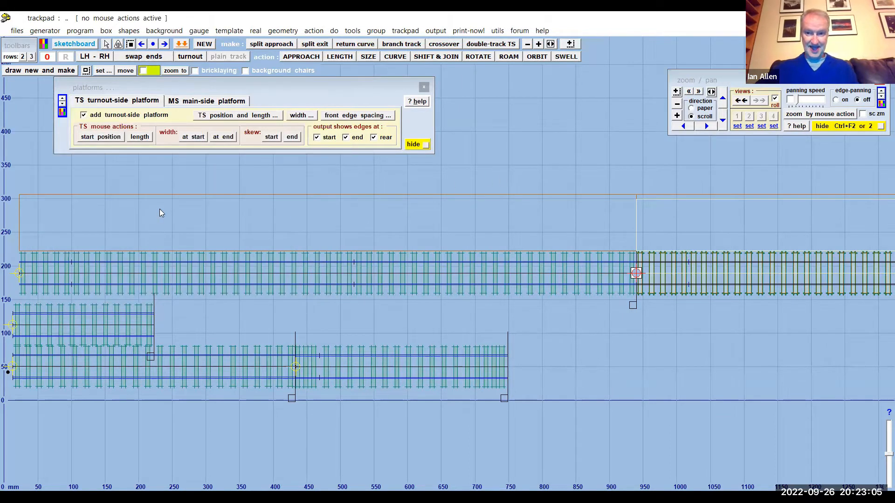
- Examine the rear platform edges up close where the two lengths of track join
scroll(158, 209, up, 4)
scroll(154, 209, down, 3)
drag(513, 179, 406, 189)
scroll(406, 189, up, 5)
drag(499, 119, 556, 196)
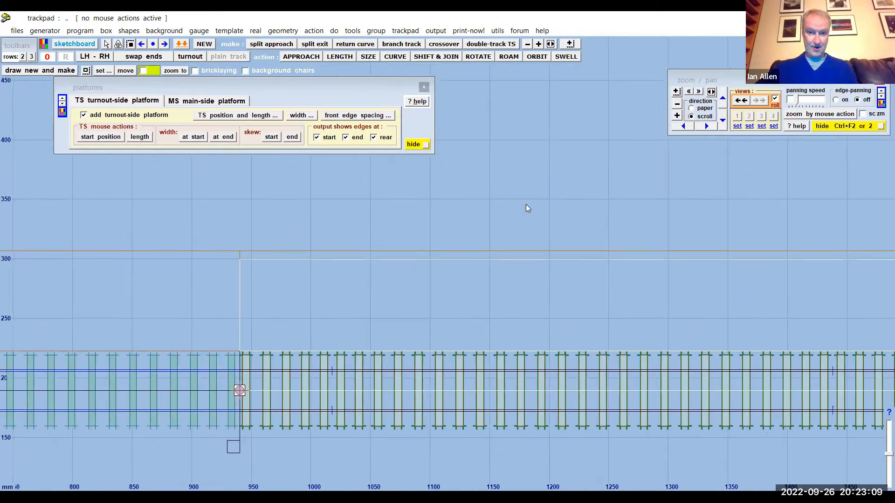
scroll(496, 204, up, 2)
scroll(491, 212, up, 2)
drag(491, 212, 602, 173)
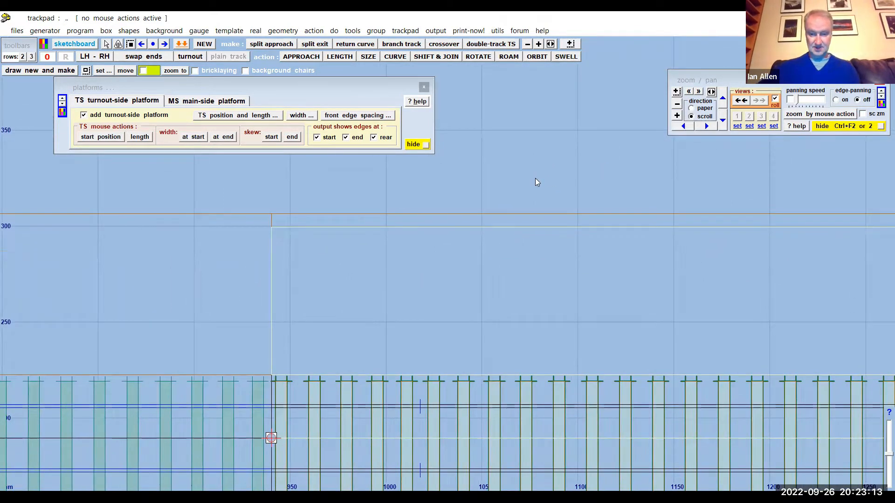
scroll(535, 178, up, 2)
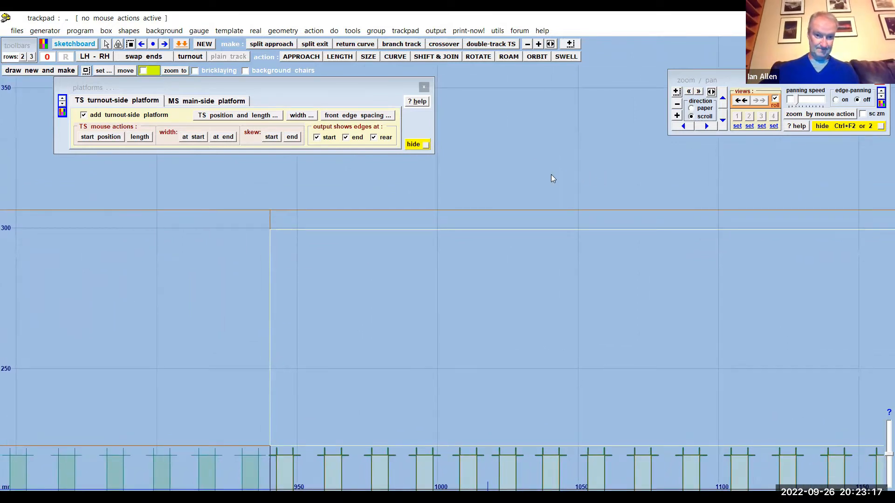
- Set the turnout-side platform's ending width to 100 full-size inches, keeping the 132-inch starting width
click(222, 137)
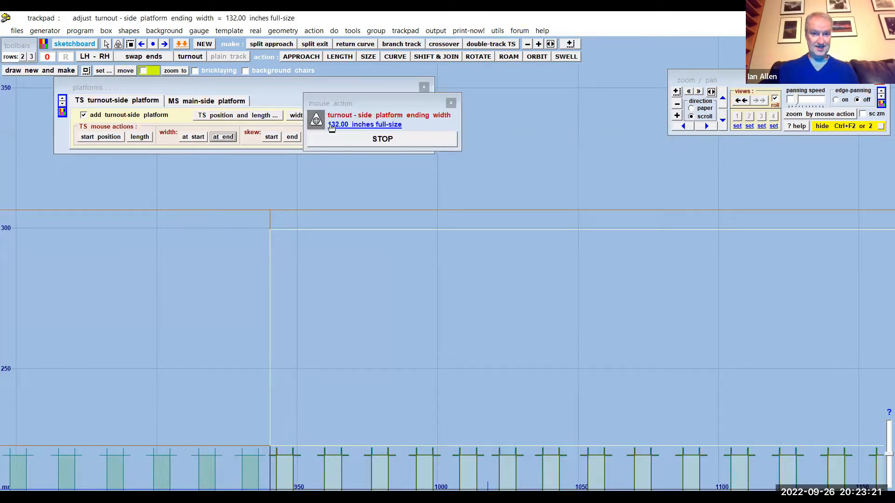
click(332, 126)
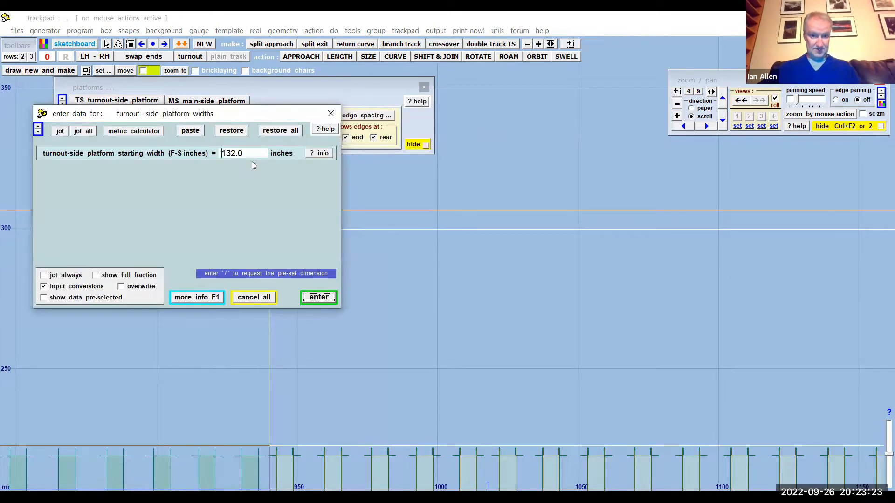
key(Return)
drag(228, 169, 245, 169)
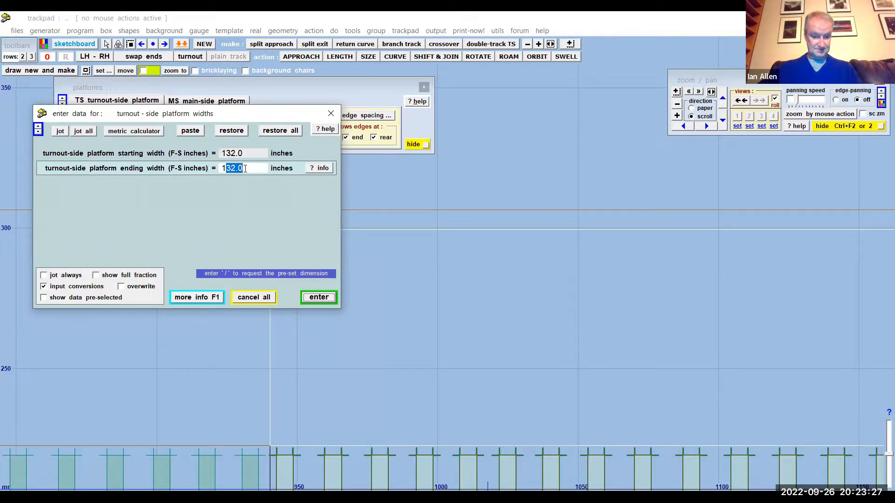
text(00)
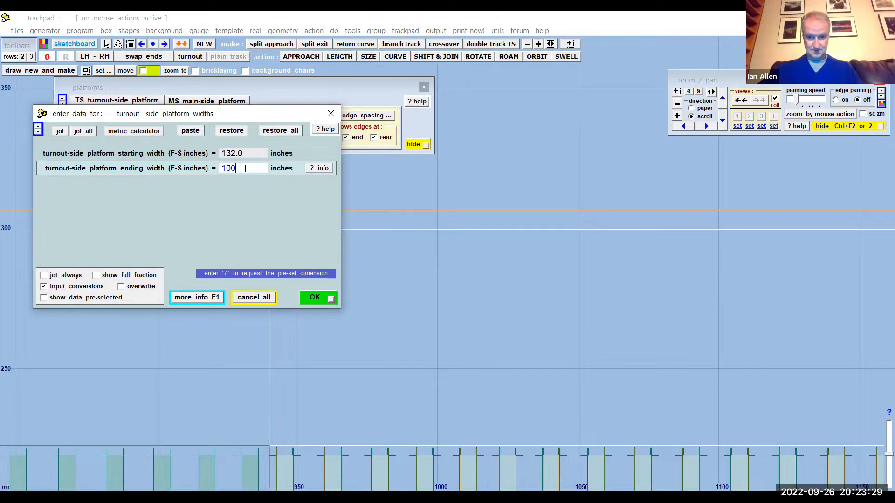
key(Return)
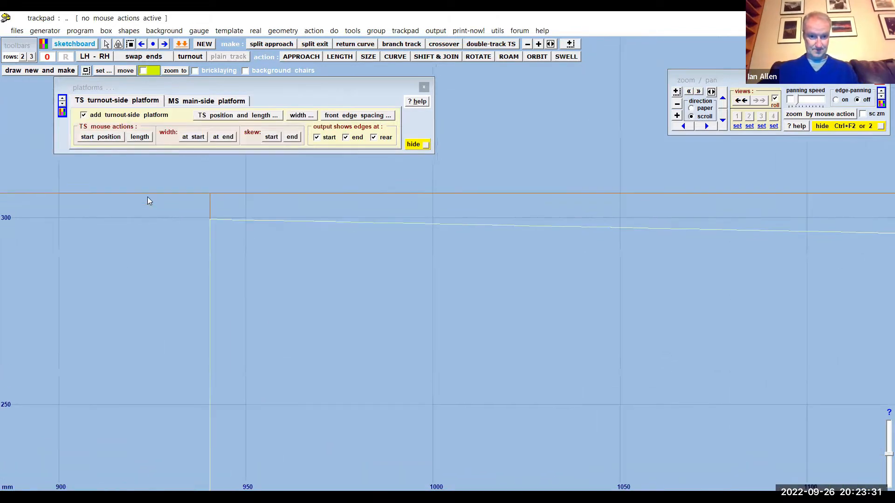
- Inspect the platform's rear edge along the whole control template, from the joint to the far end
scroll(87, 180, down, 4)
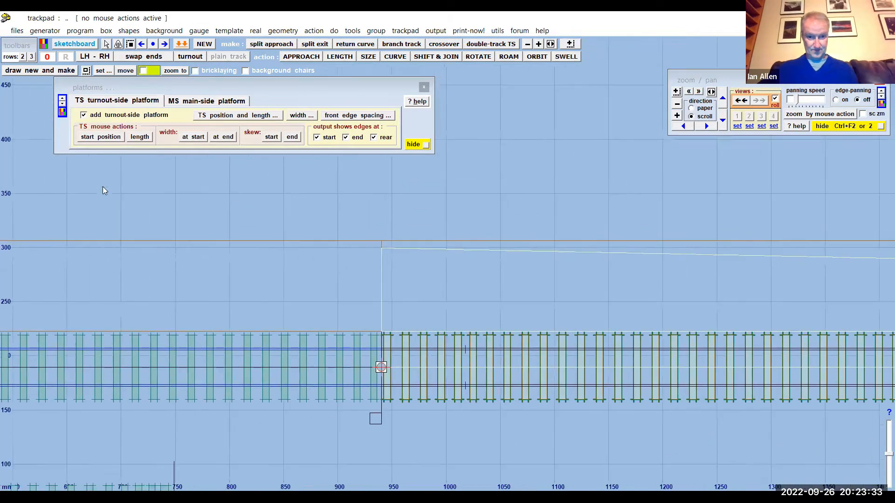
drag(423, 197, 70, 172)
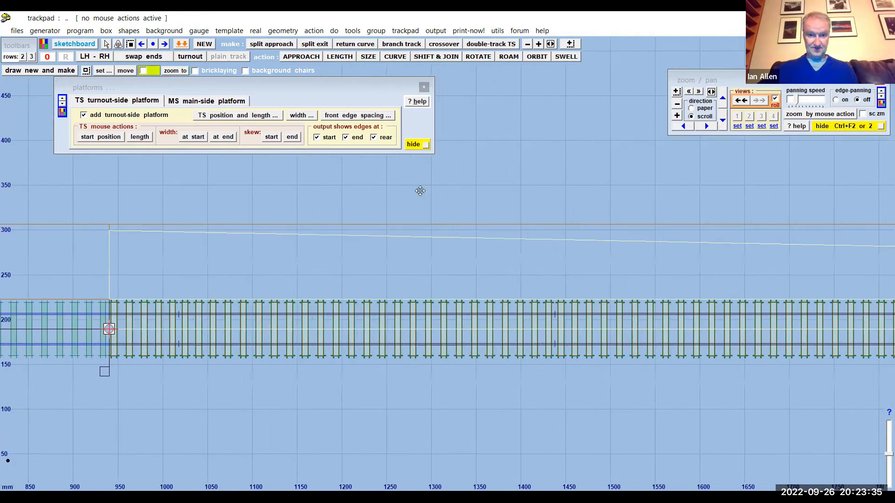
drag(419, 191, 262, 187)
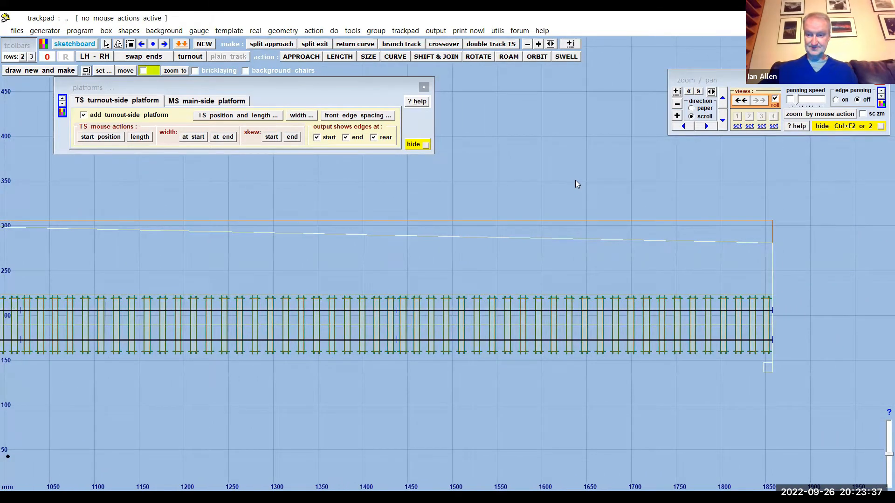
drag(591, 190, 626, 191)
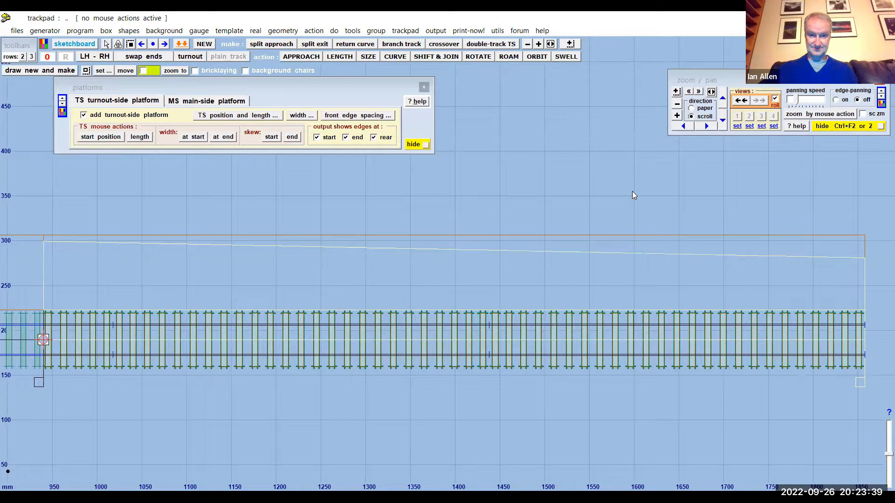
drag(563, 191, 454, 187)
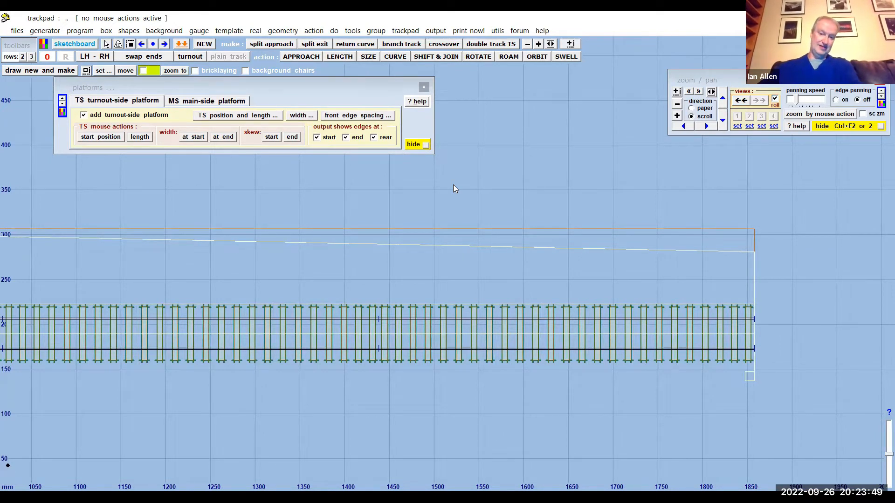
drag(523, 204, 622, 207)
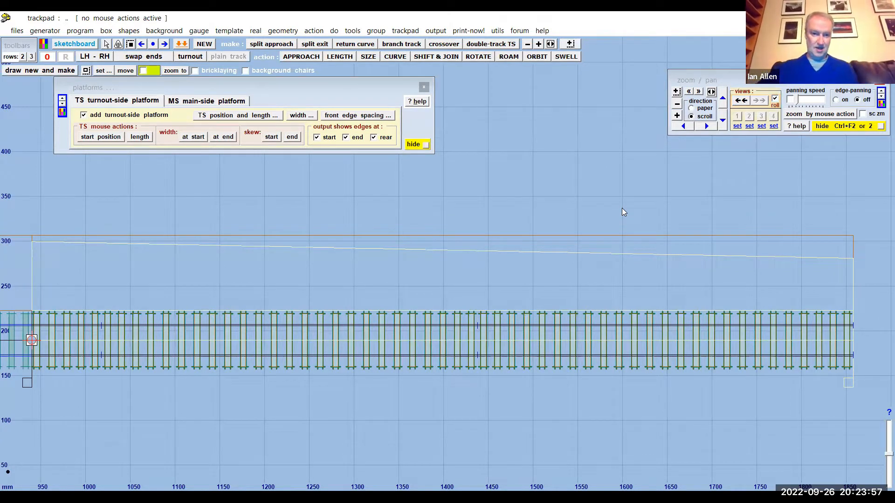
drag(333, 162, 406, 164)
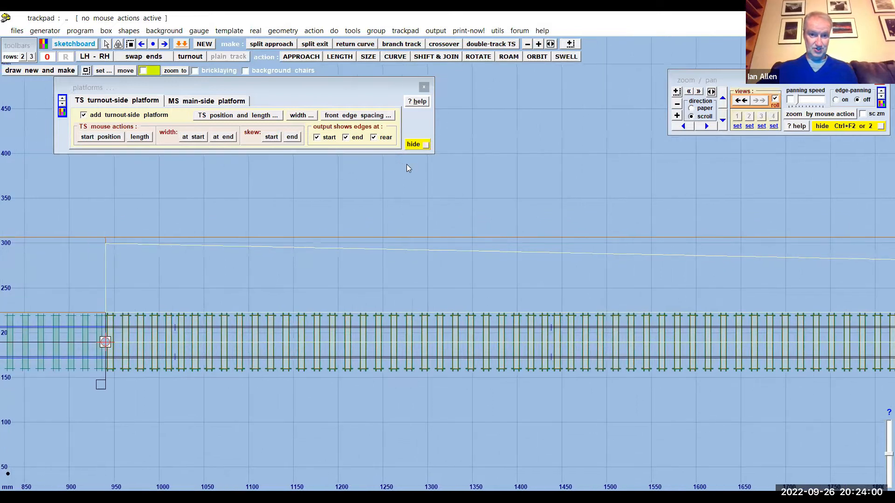
- Start the turnout-side platform at 10 mm with the pre-set length, skewing its start by 20 mm and its end by 10 mm
click(272, 137)
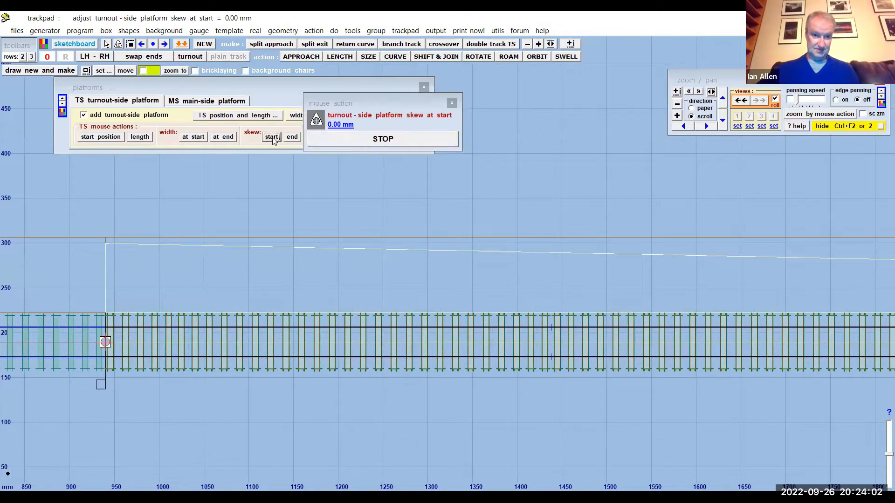
click(341, 125)
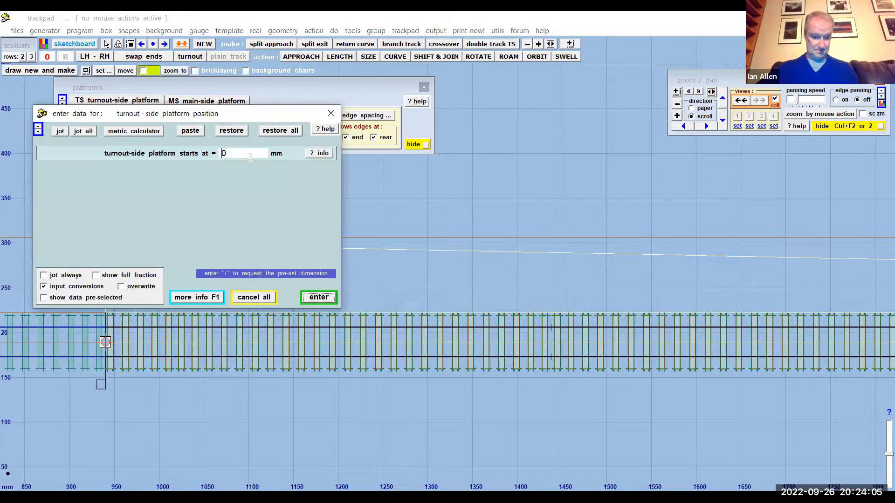
key(Return)
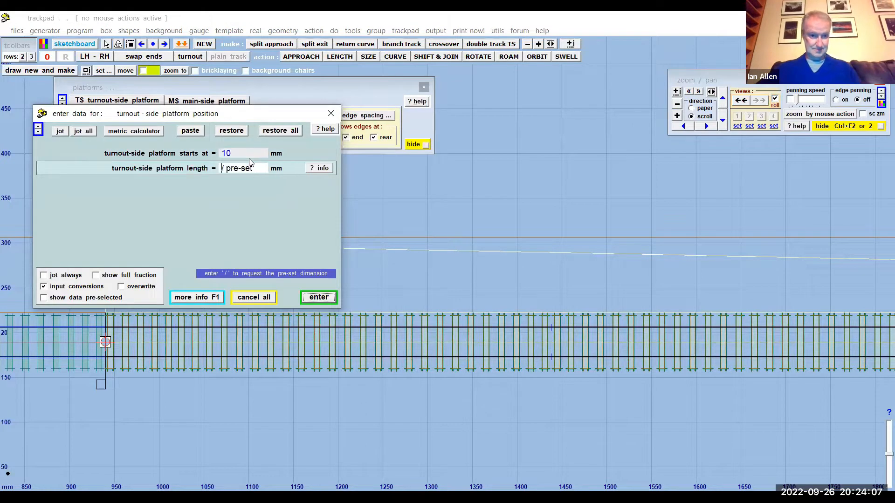
key(Return)
text(20)
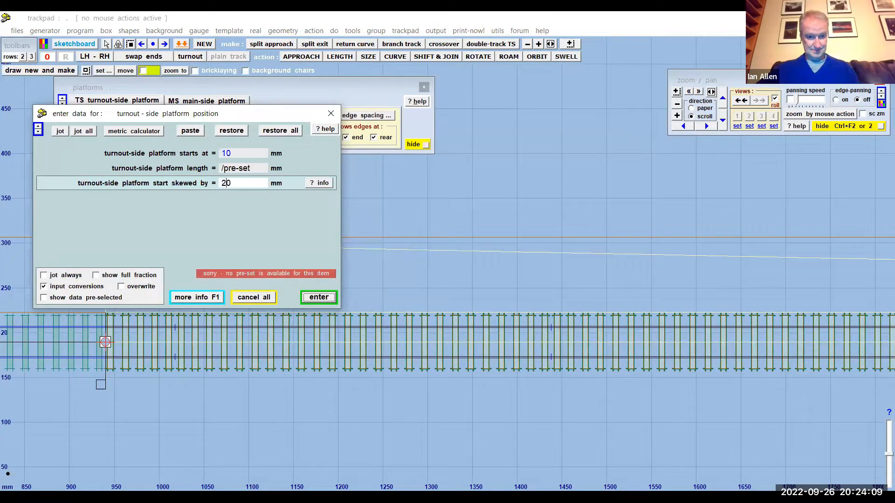
key(Return)
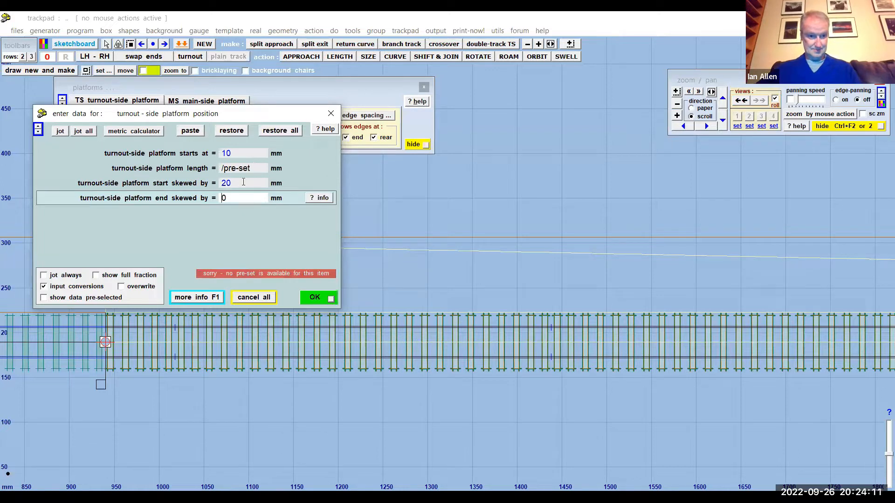
text(1)
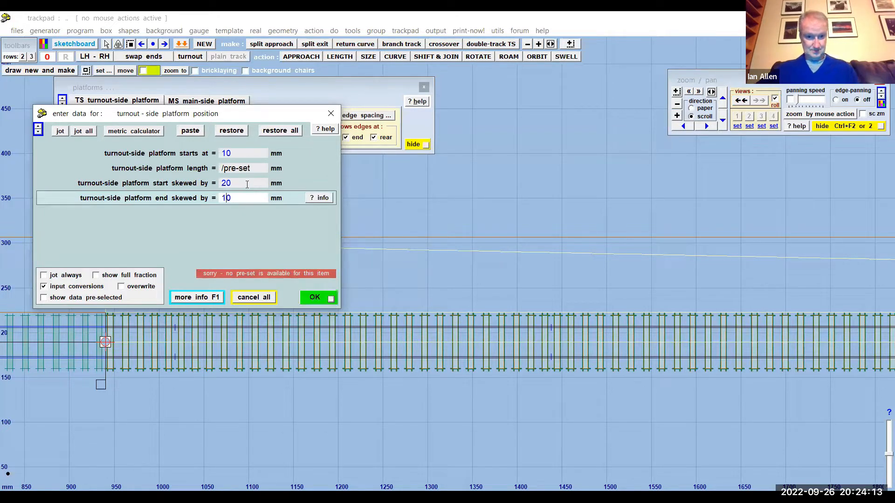
key(Return)
- Examine the skewed start and end edges of the turnout-side platform along the control template
drag(341, 206, 560, 196)
scroll(313, 266, up, 4)
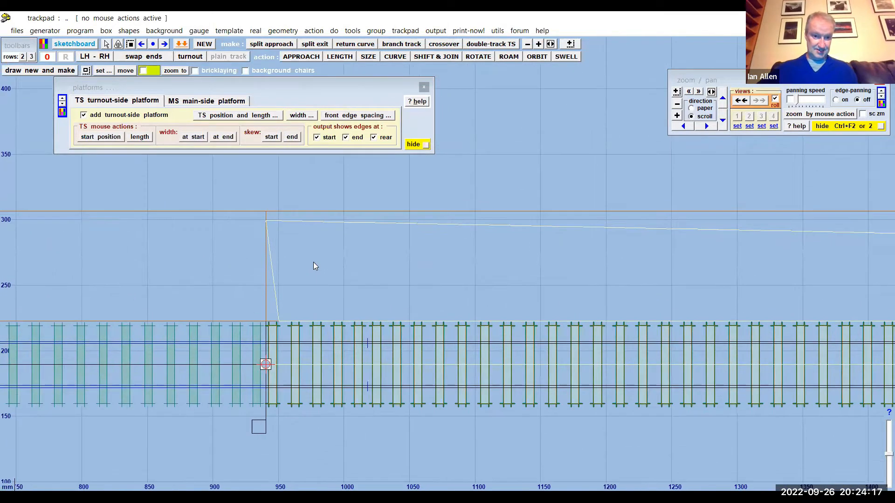
drag(259, 311, 358, 310)
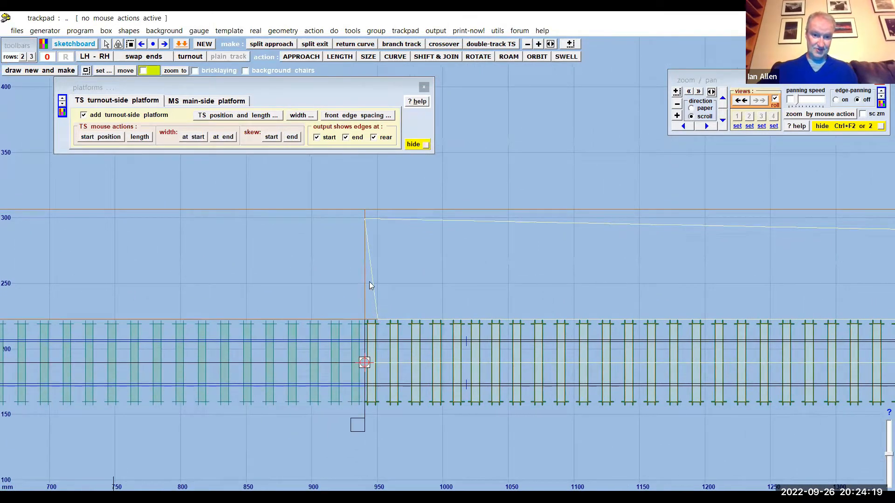
mouse_move(589, 173)
mouse_down()
mouse_move(154, 162)
mouse_move(408, 176)
mouse_move(209, 168)
mouse_up()
mouse_move(538, 175)
mouse_down()
mouse_move(246, 170)
mouse_move(255, 170)
mouse_up()
mouse_move(424, 277)
mouse_down()
mouse_move(500, 261)
mouse_move(755, 265)
mouse_up()
mouse_move(333, 189)
mouse_down()
mouse_move(563, 214)
mouse_move(675, 207)
mouse_up()
drag(461, 212, 651, 207)
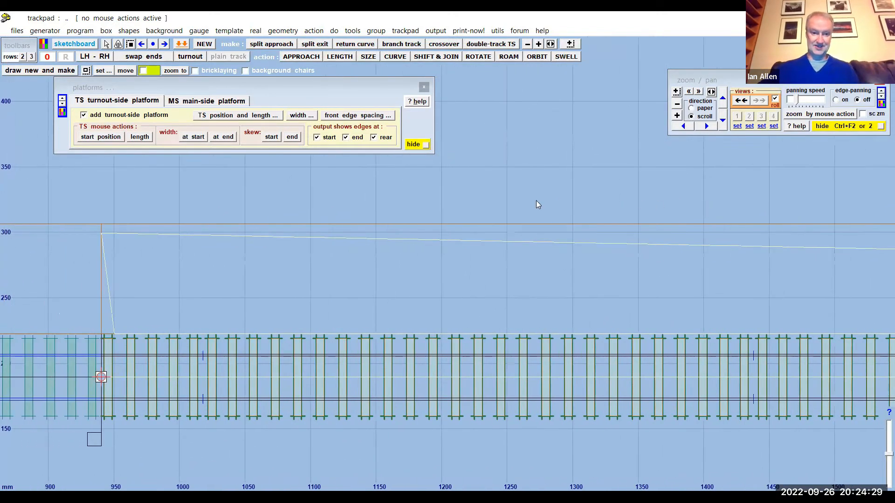
- Close the platform settings and hide the control template so that only the stored background templates are drawn
drag(536, 200, 645, 192)
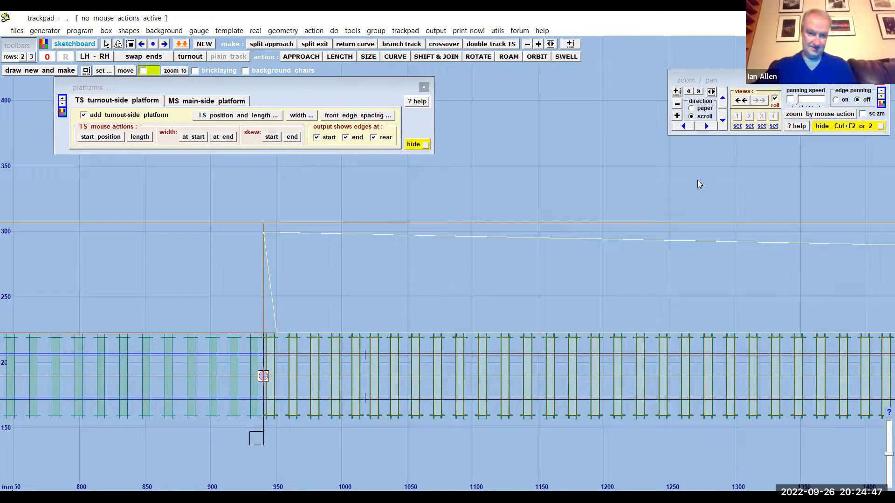
click(424, 87)
click(405, 30)
click(447, 91)
scroll(473, 193, down, 3)
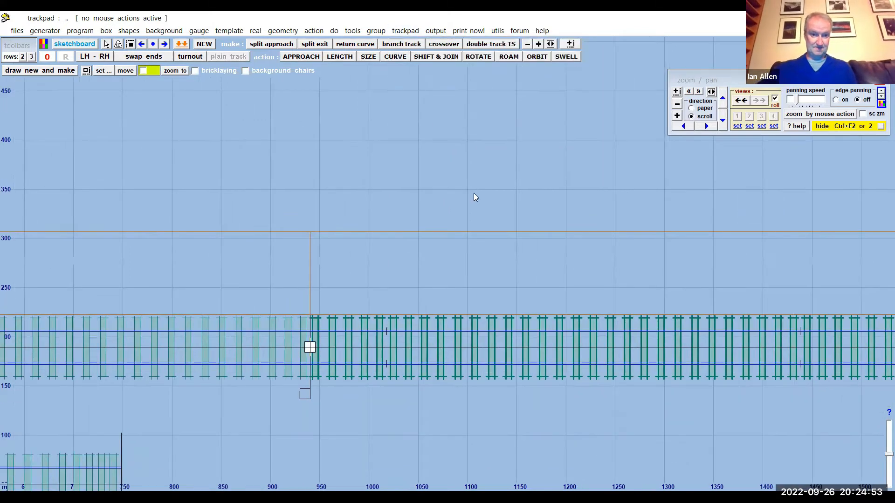
scroll(474, 197, down, 2)
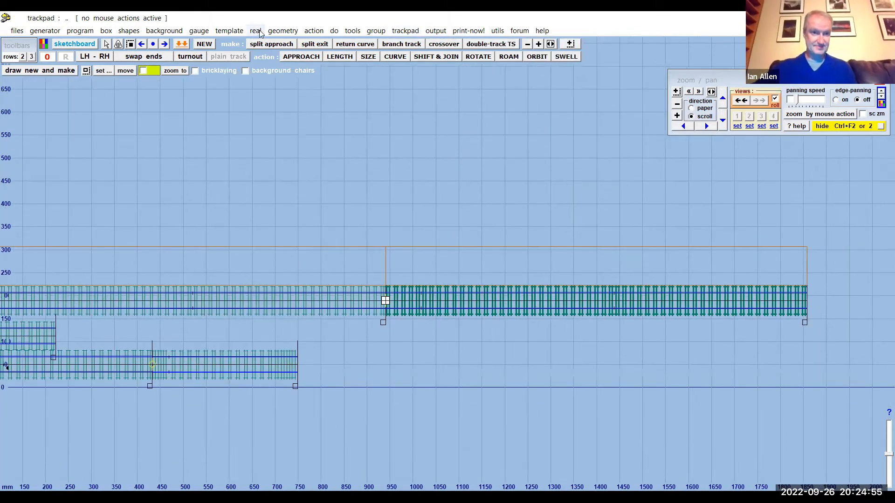
- Open the trackbed edge settings for the control template and add a main-side trackbed edge as a baseboard cutting line
click(257, 33)
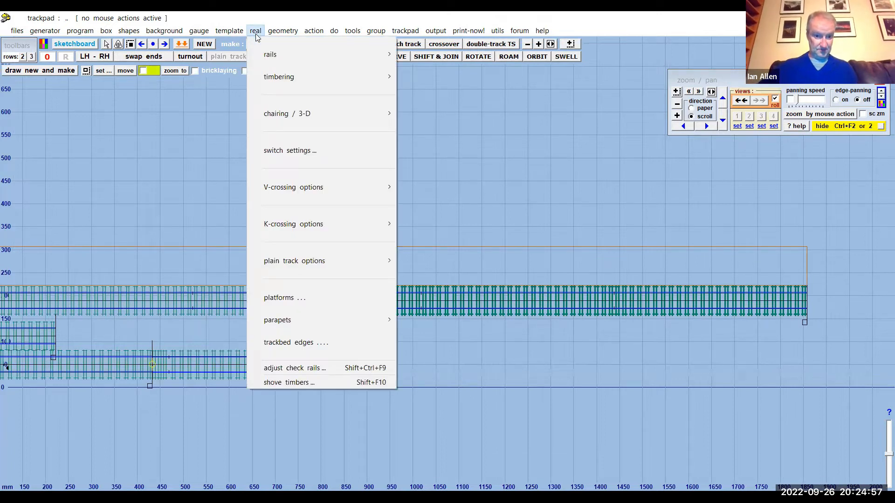
click(321, 342)
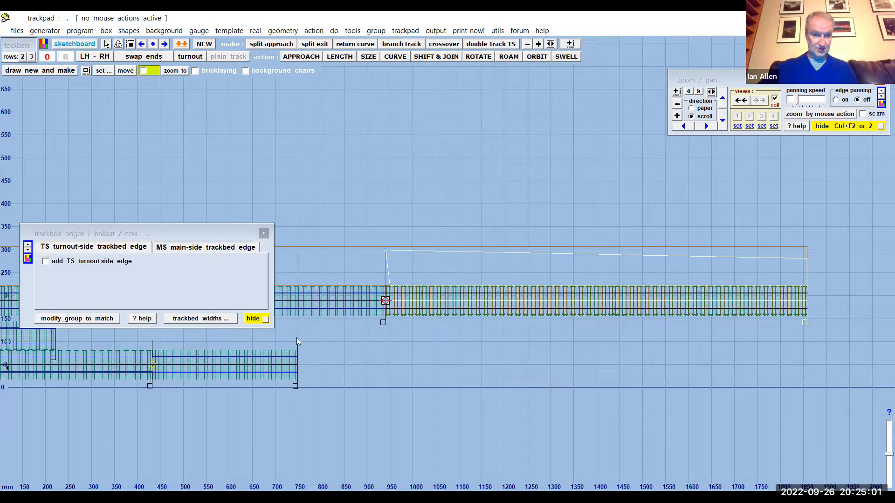
drag(189, 229, 214, 133)
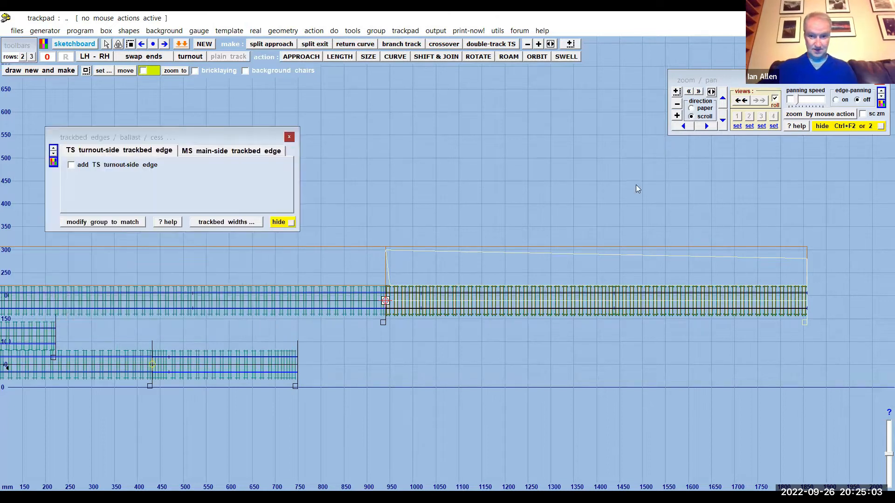
scroll(591, 294, up, 3)
middle_drag(633, 183, 513, 165)
scroll(514, 163, up, 1)
middle_drag(502, 132, 487, 135)
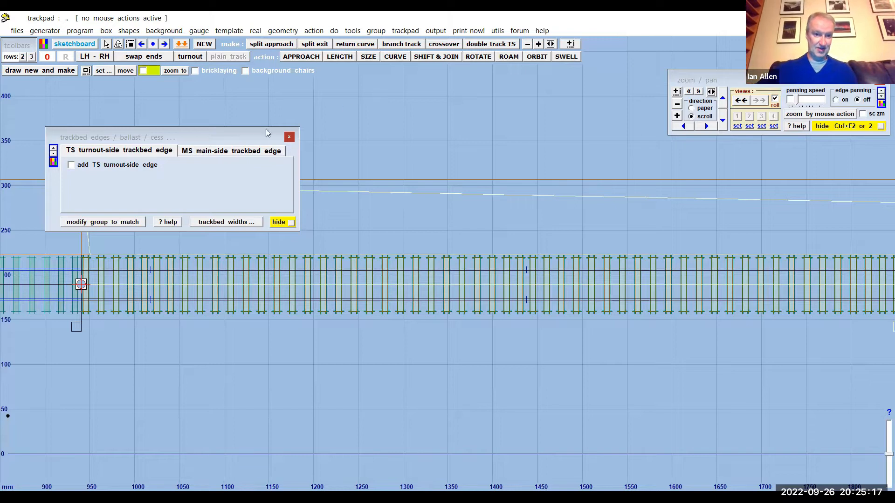
click(241, 151)
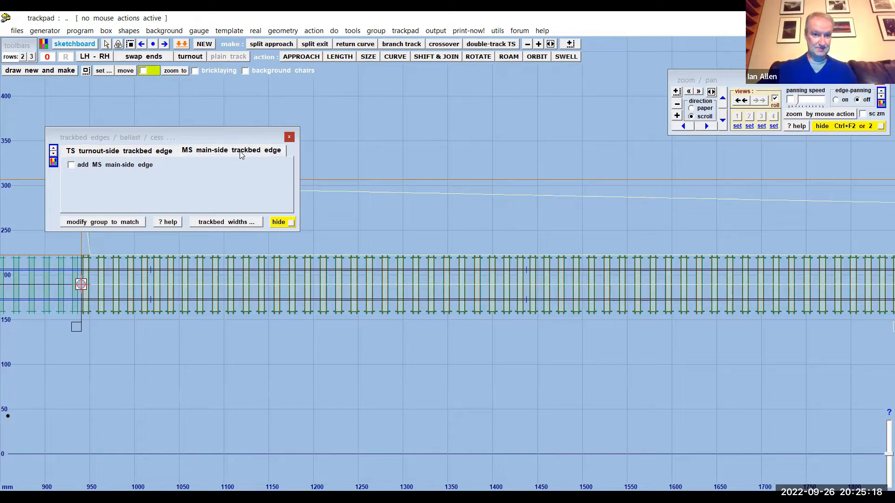
click(72, 165)
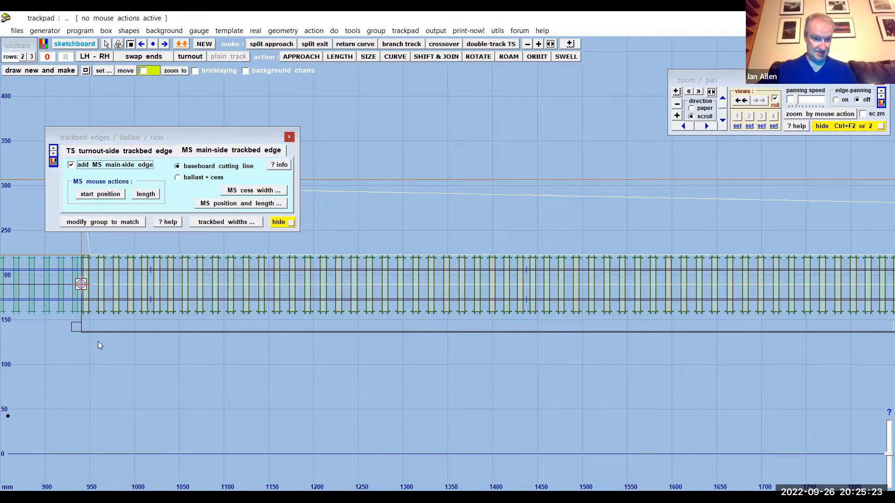
- Set the distance from track centre to the main-side trackbed edge to 150 mm, keeping 52.5 mm on the turnout side, and close the settings
scroll(183, 353, up, 4)
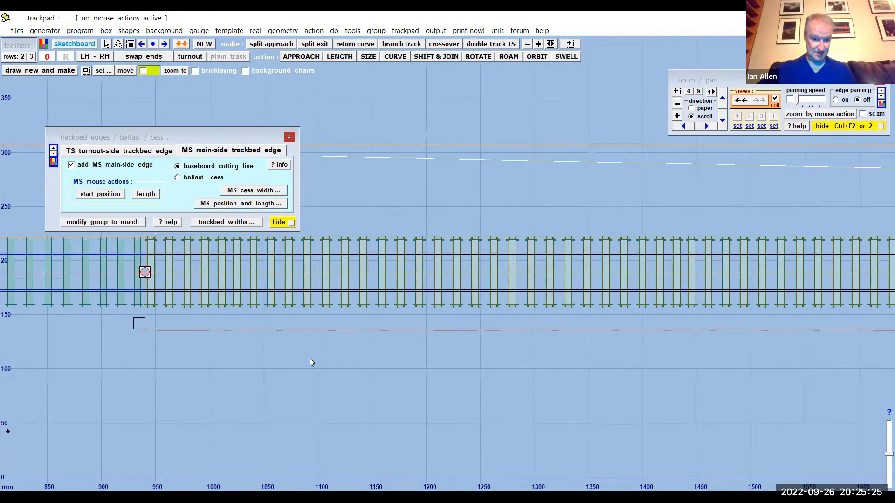
drag(310, 358, 490, 274)
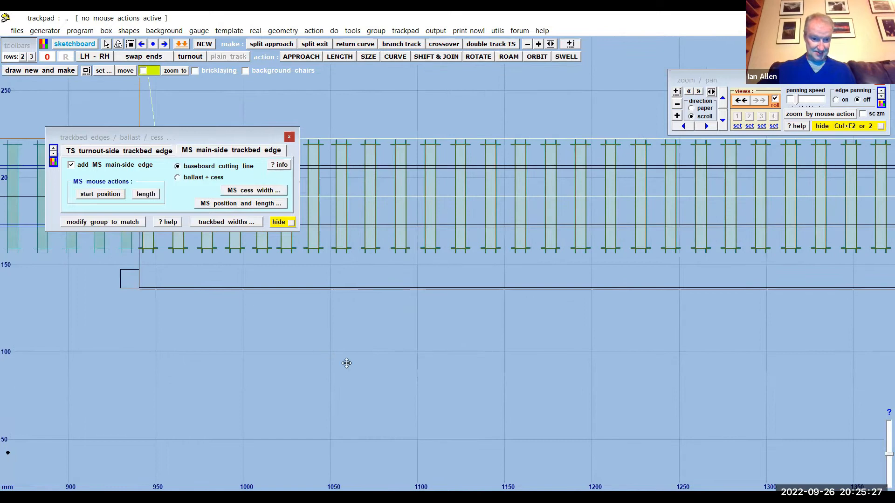
drag(158, 281, 190, 303)
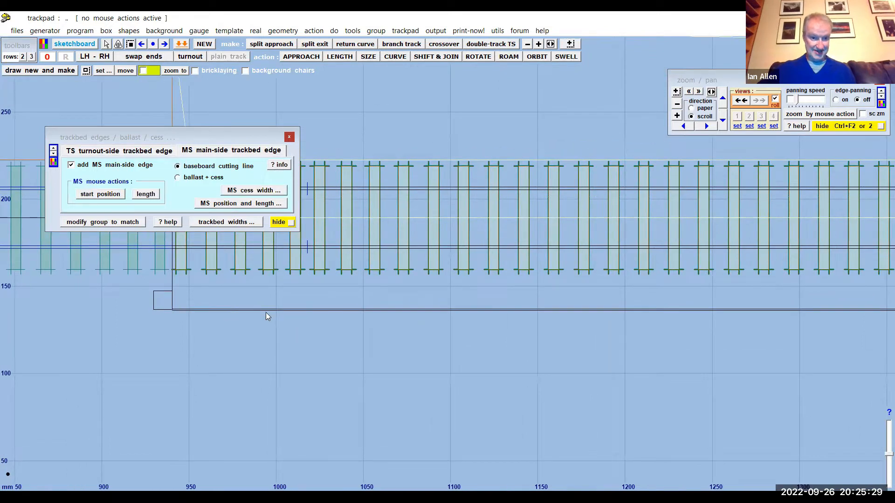
scroll(332, 376, down, 2)
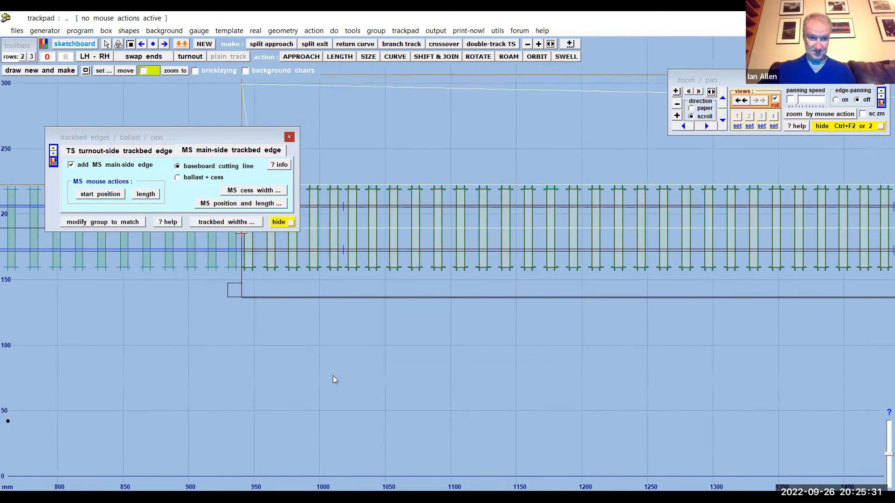
scroll(396, 367, down, 2)
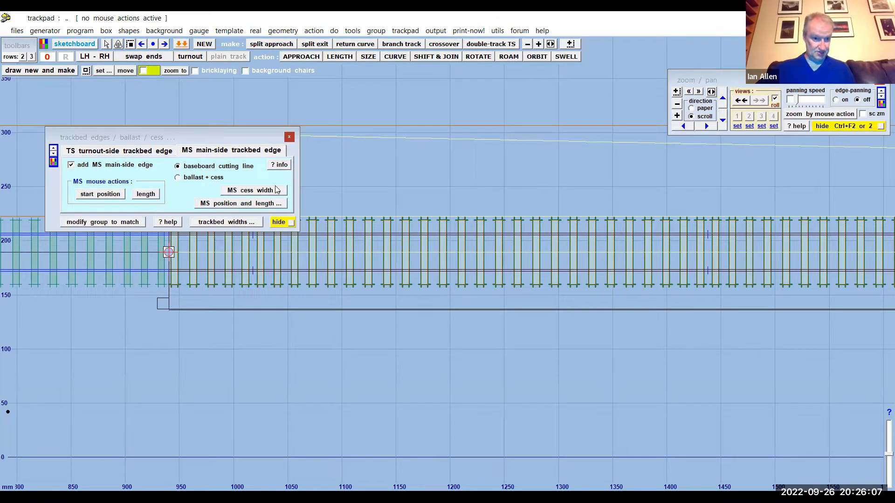
click(217, 223)
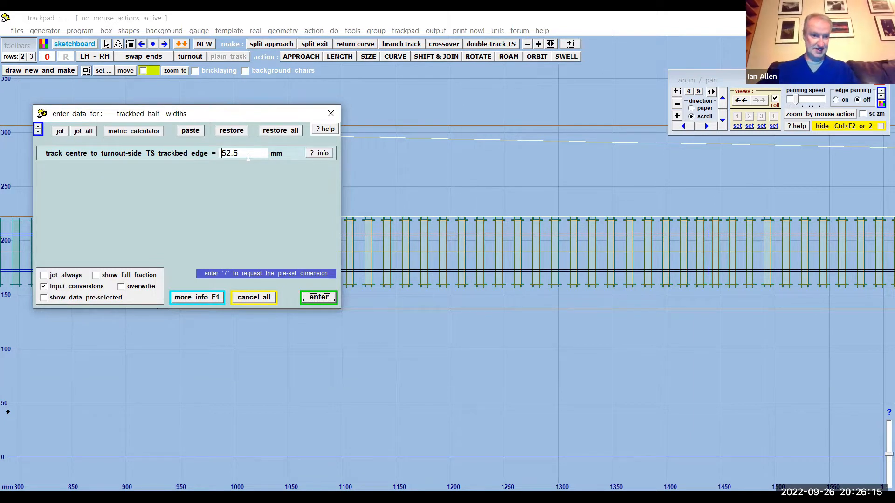
key(Return)
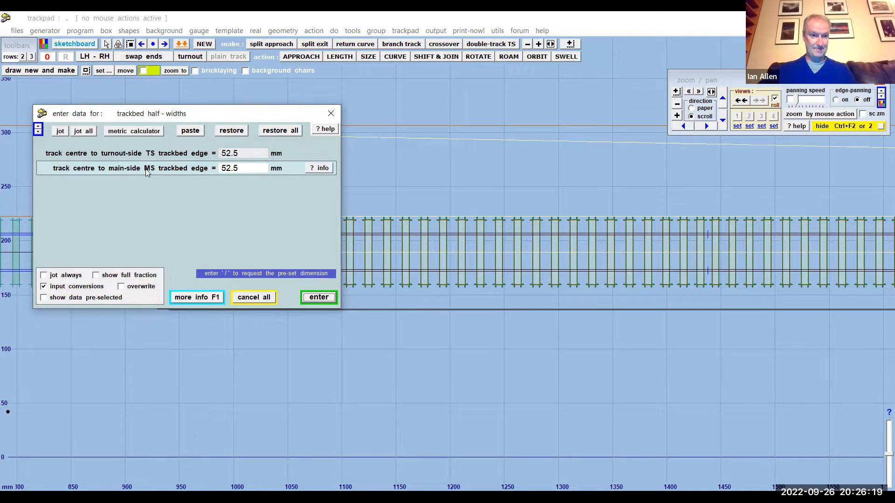
double_click(241, 169)
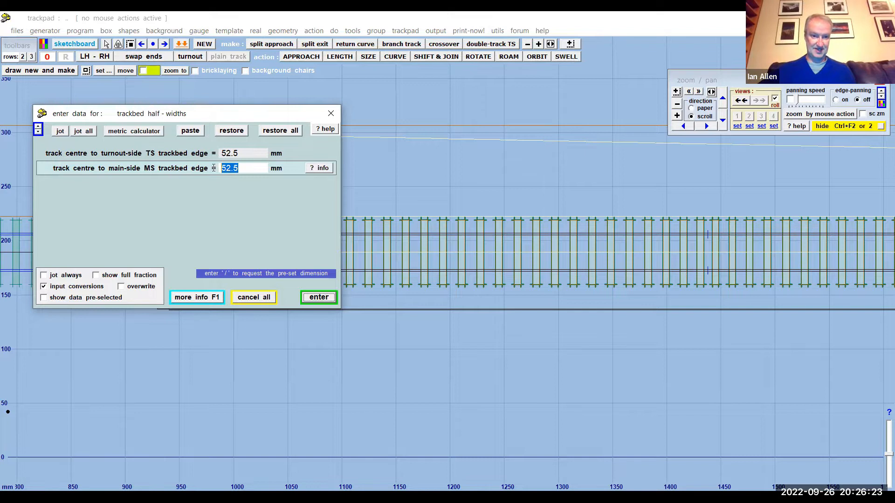
text(15)
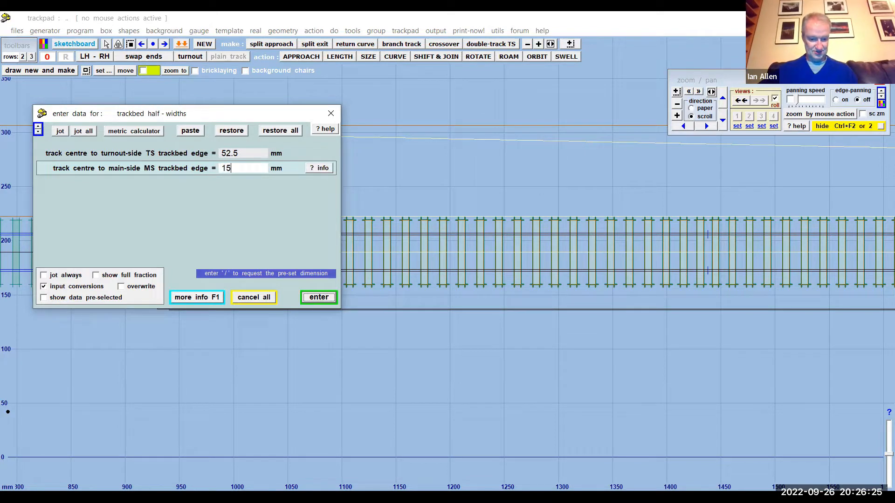
text(0)
key(Return)
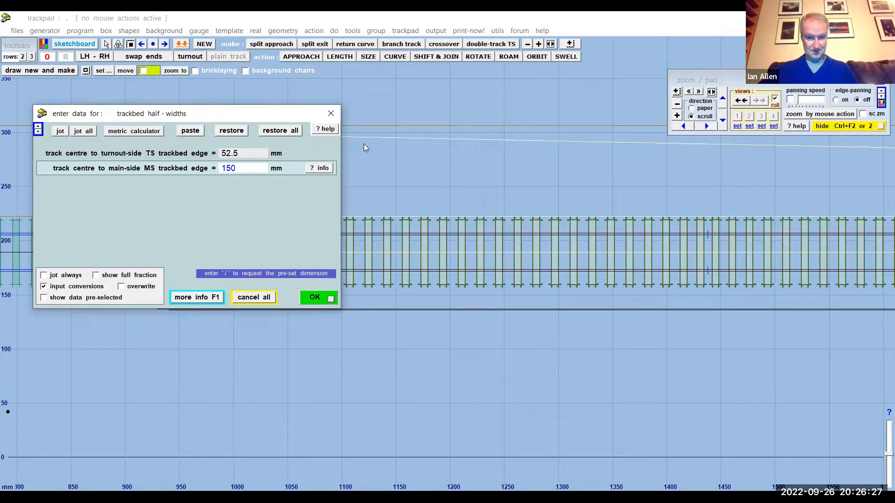
key(Return)
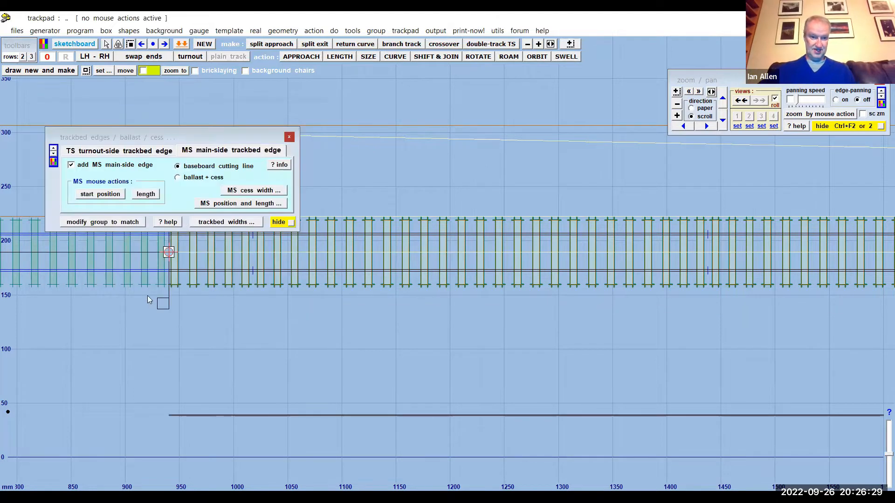
click(288, 136)
- Curve the control template towards its main side, bending the platform and trackbed edge with the track
scroll(214, 136, down, 3)
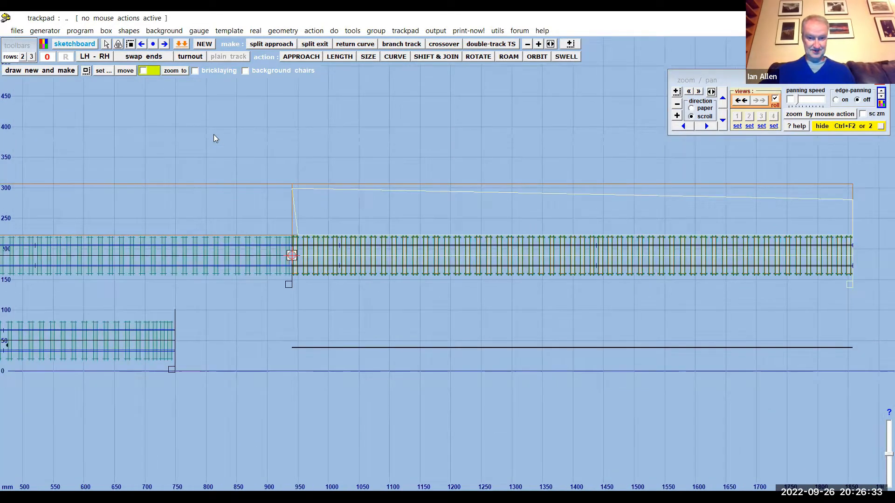
drag(383, 167, 326, 159)
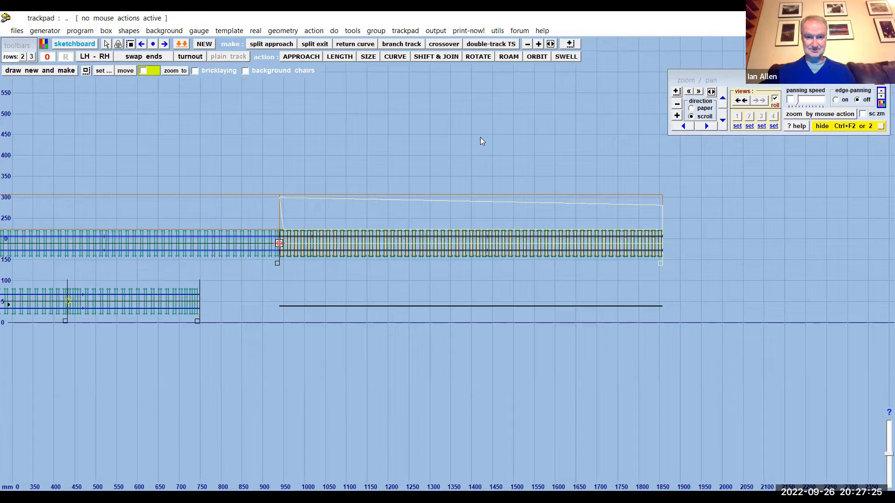
mouse_move(375, 133)
mouse_down()
mouse_move(385, 160)
mouse_move(401, 133)
mouse_move(379, 141)
mouse_up()
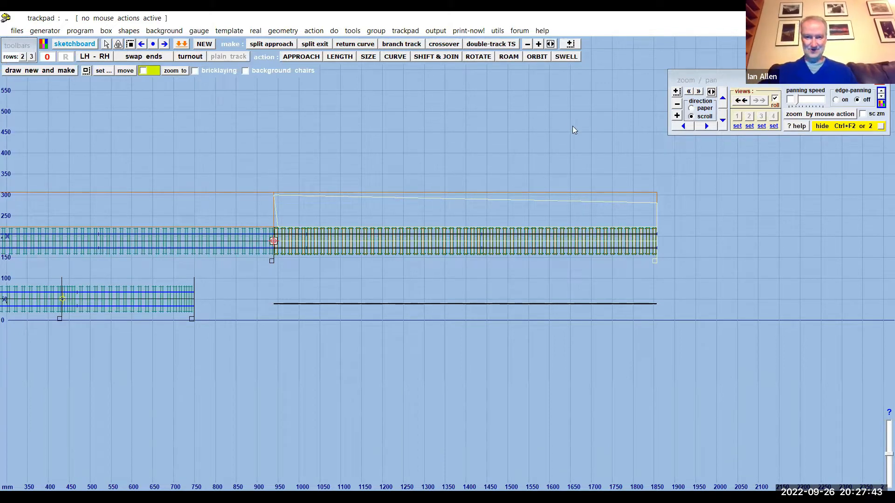
mouse_move(585, 118)
mouse_down()
mouse_move(573, 184)
mouse_move(628, 76)
mouse_up()
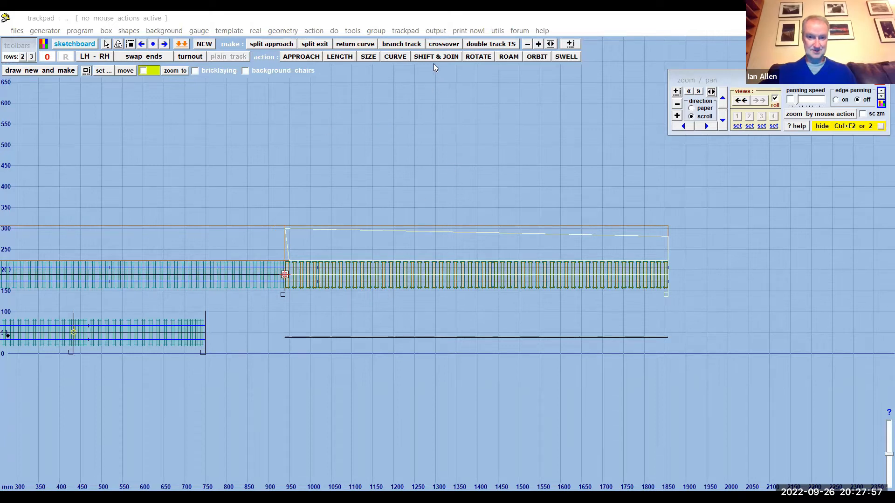
click(393, 56)
drag(744, 203, 704, 395)
scroll(703, 395, up, 5)
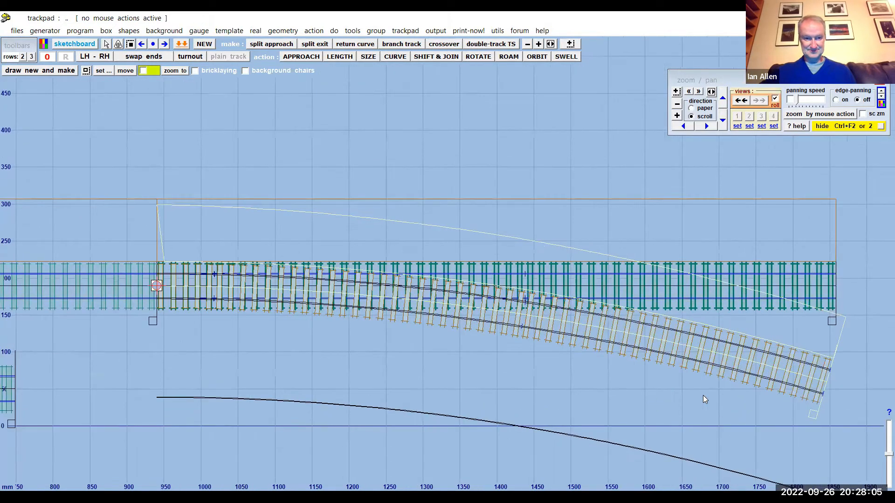
scroll(704, 400, up, 1)
scroll(703, 399, up, 2)
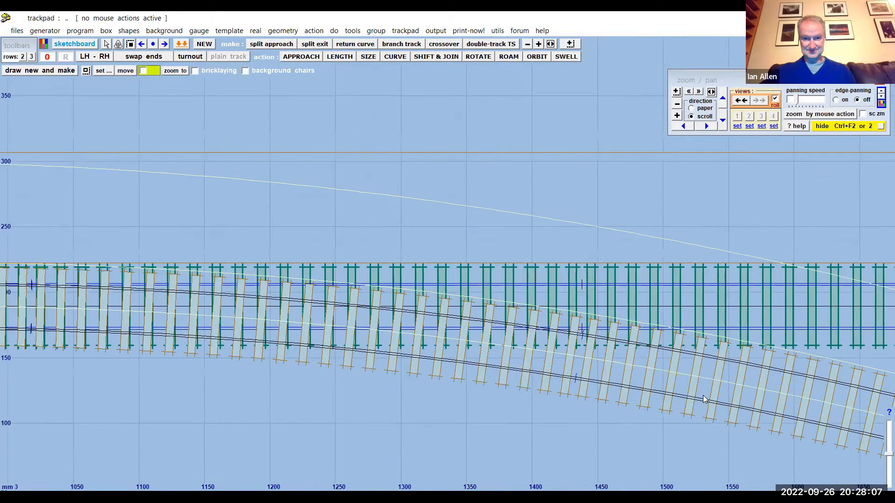
scroll(704, 399, down, 3)
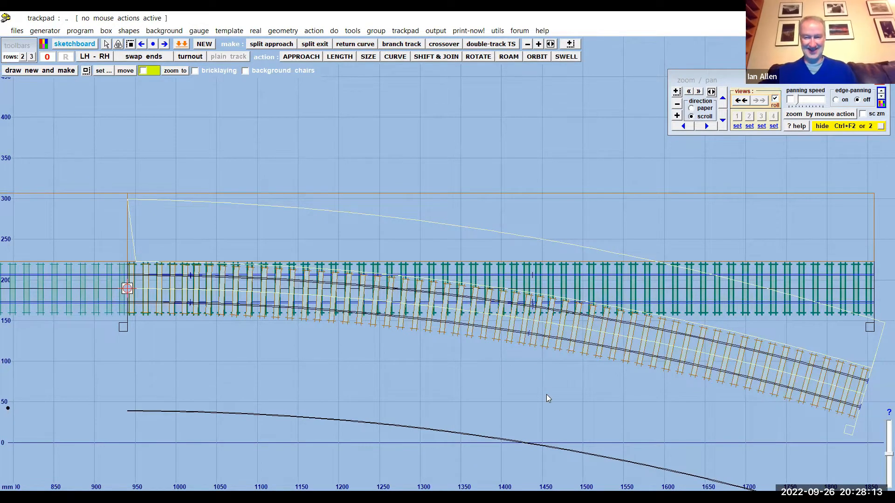
- Reverse the control template's curve towards the turnout-side platform, to a radius a little over 6000 mm, and end the curving action
click(395, 56)
mouse_move(596, 431)
mouse_down()
mouse_move(626, 320)
mouse_move(626, 102)
mouse_move(614, 60)
mouse_move(614, 238)
mouse_move(589, 466)
mouse_move(601, 420)
mouse_up()
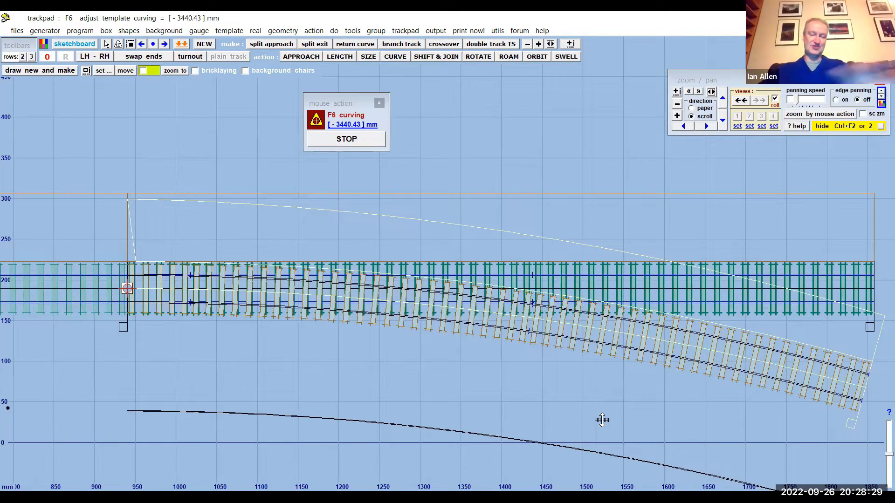
drag(602, 420, 578, 148)
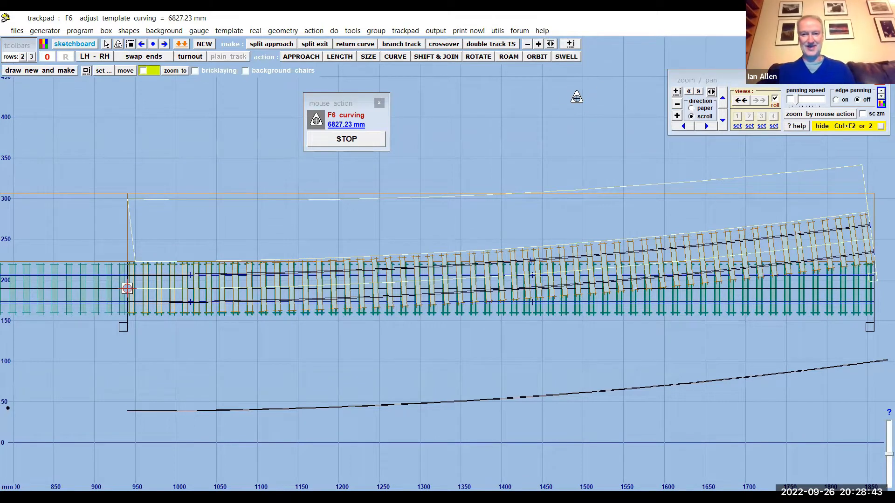
click(580, 106)
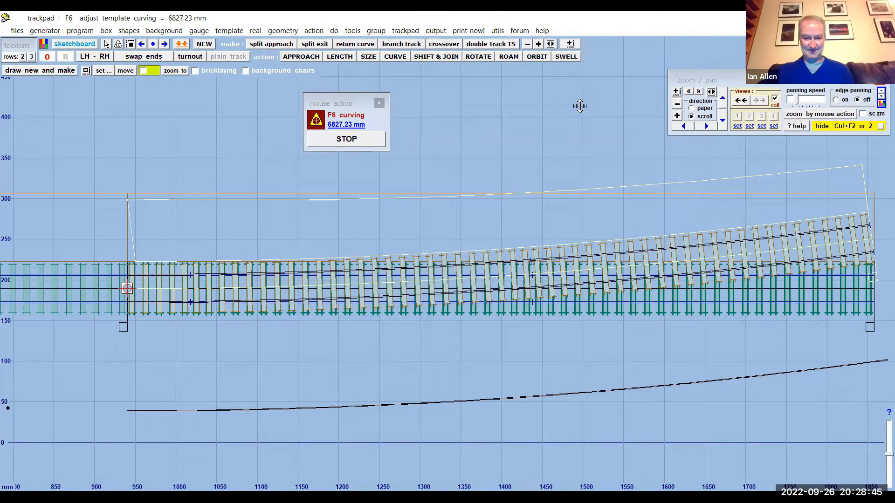
click(580, 106)
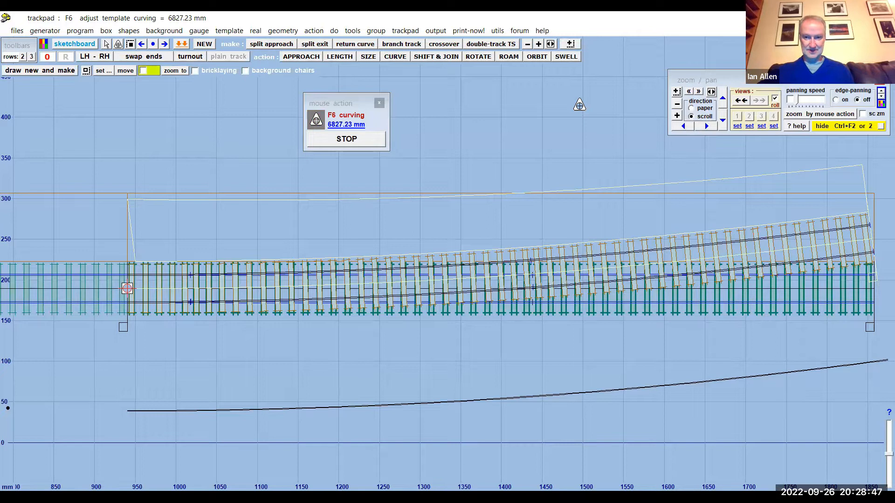
right_click(579, 105)
click(524, 133)
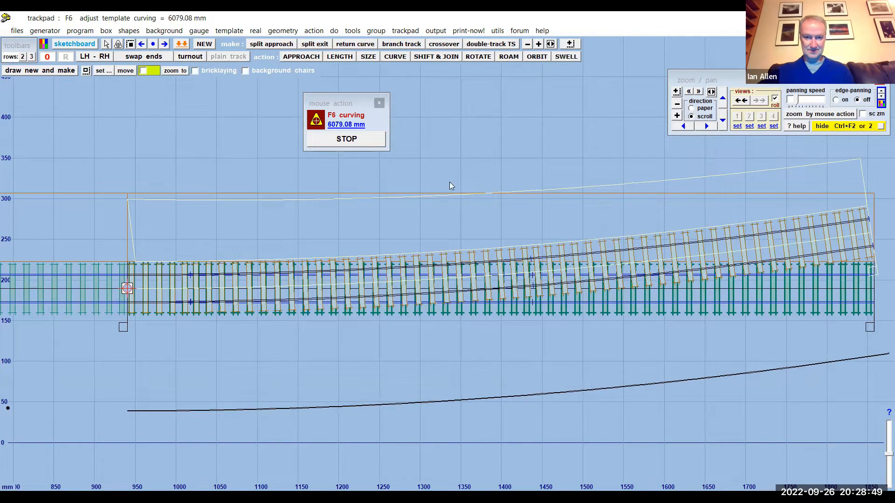
right_click(375, 121)
click(338, 159)
click(371, 140)
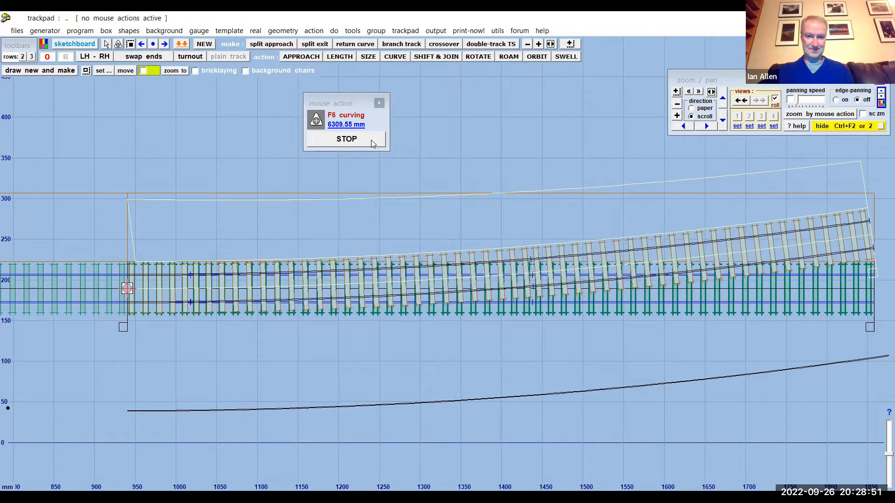
click(542, 31)
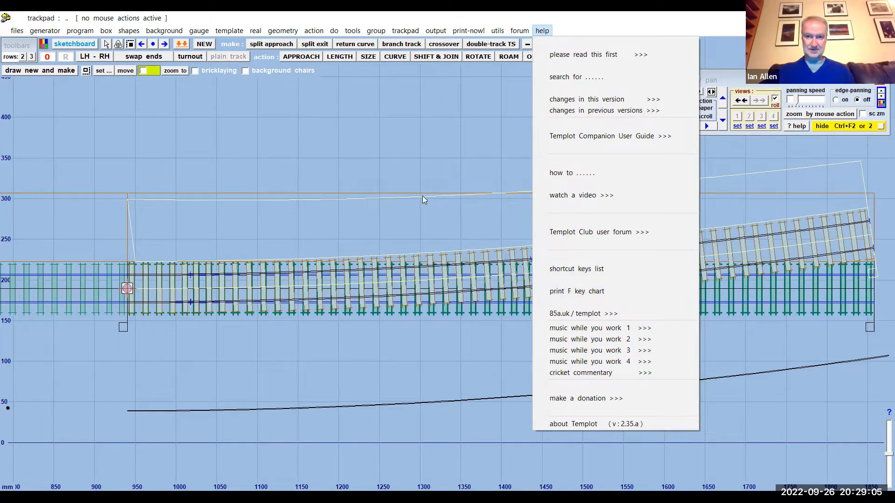
click(419, 120)
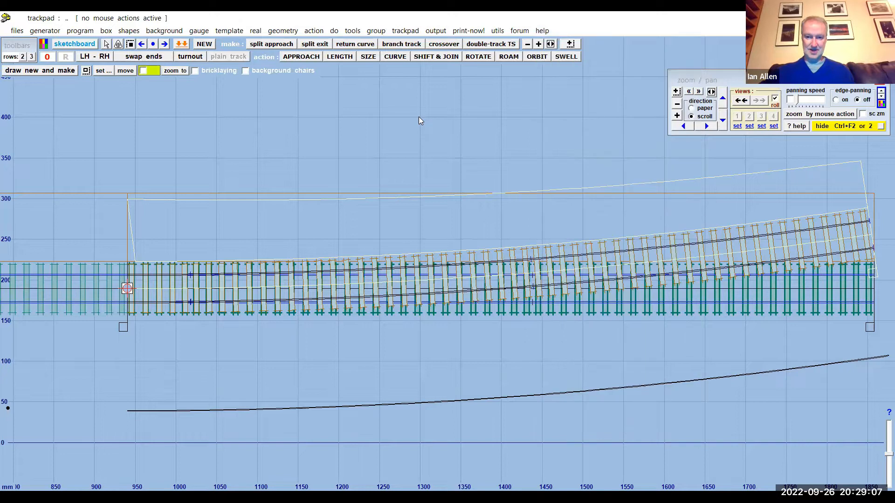
- Open the print dialog for the F key chart from the help options and cancel it without printing
click(543, 31)
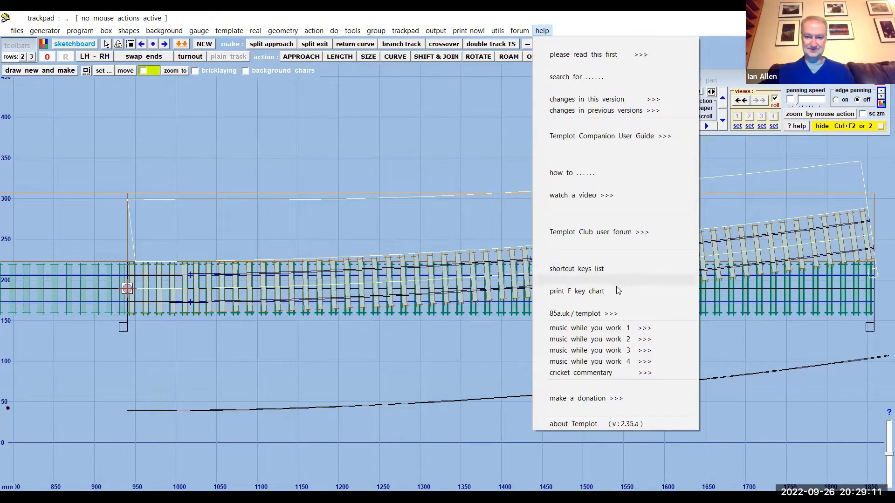
click(467, 154)
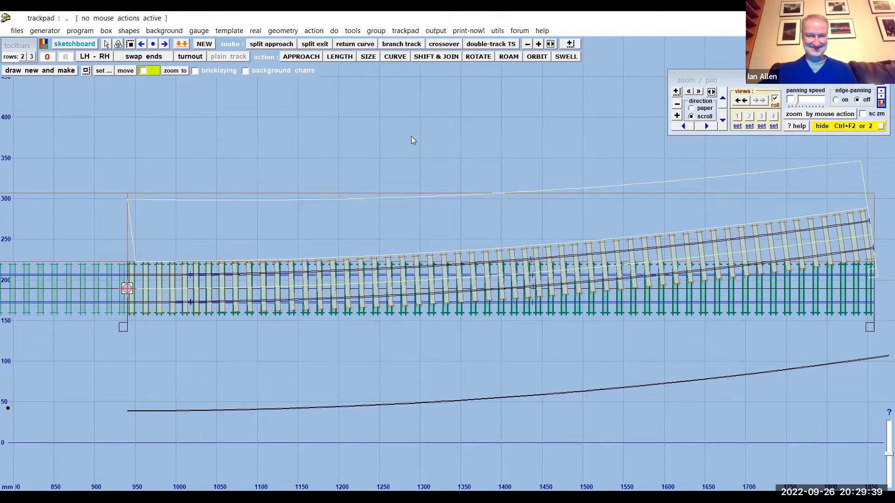
scroll(411, 136, down, 3)
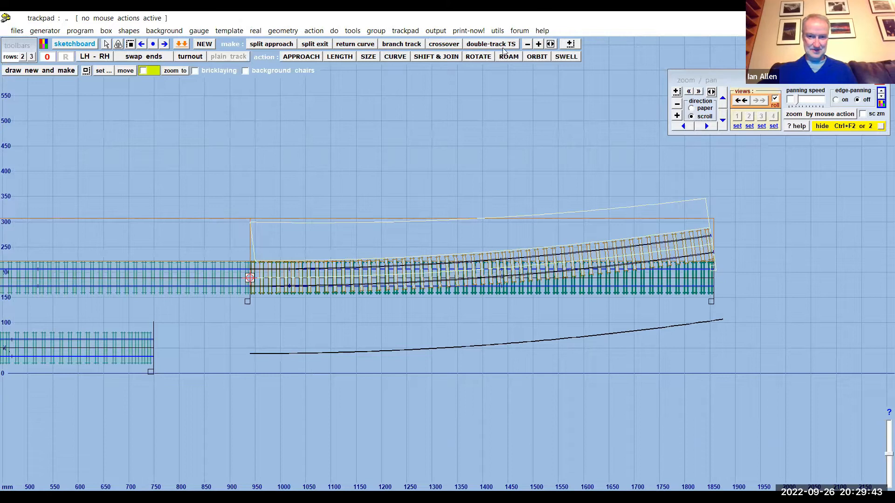
click(541, 31)
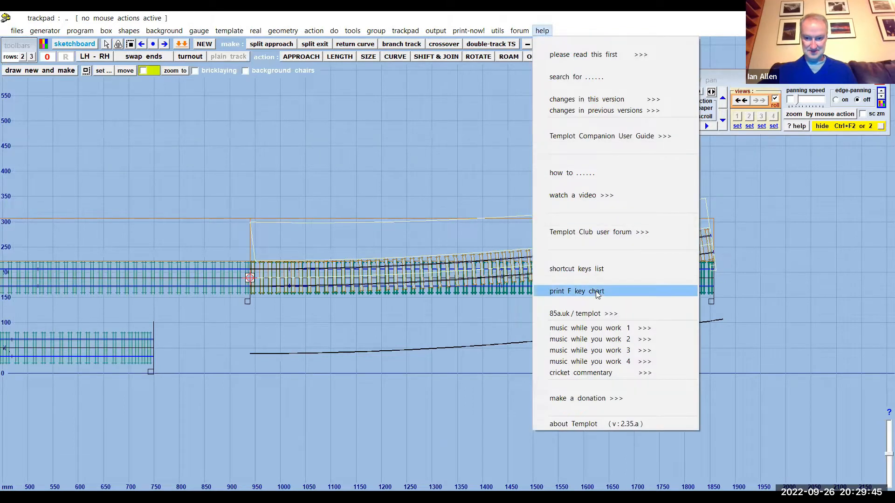
click(583, 280)
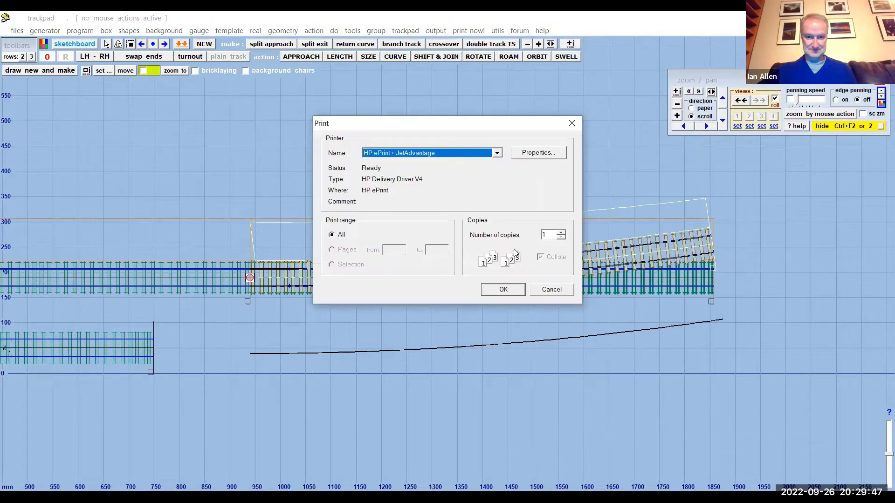
click(551, 290)
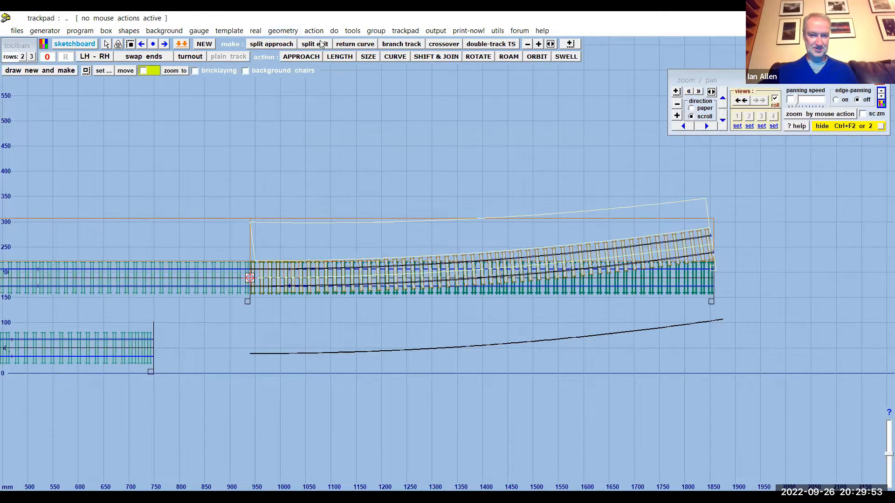
- Shift the curved control template and snap-join it to the far end of the last stored plain track template
click(425, 57)
drag(487, 176, 880, 180)
drag(657, 188, 715, 177)
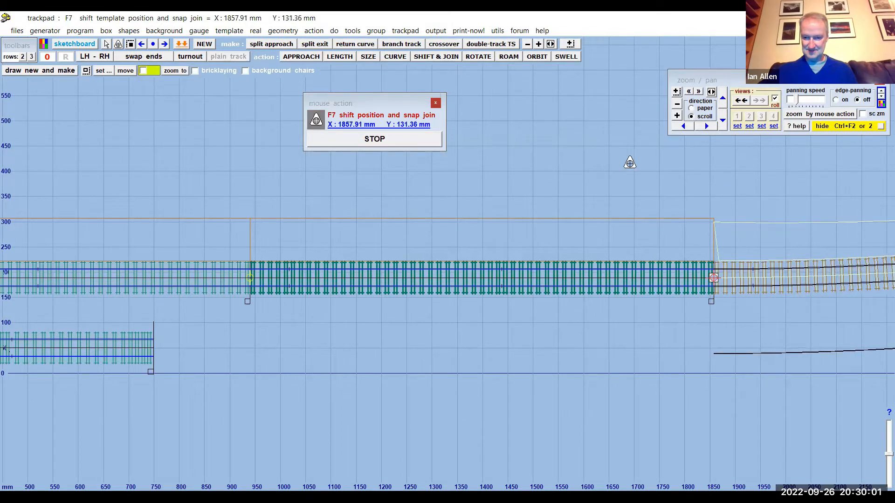
scroll(422, 180, down, 3)
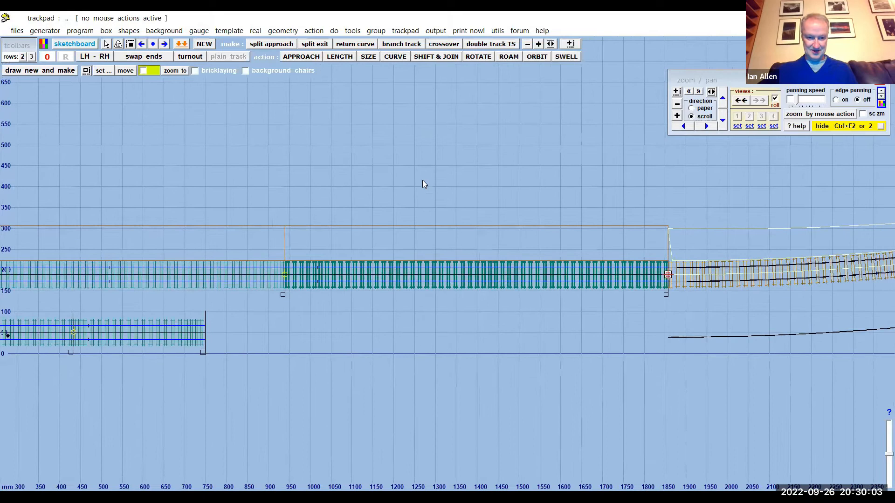
middle_drag(585, 186, 508, 173)
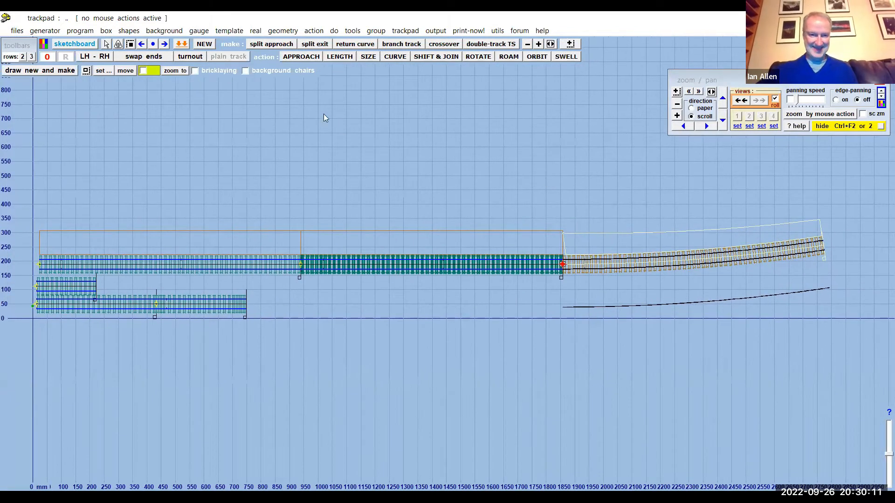
- Hide the curved control template and replace it with a new straight left-hand REA C-8 turnout
click(255, 30)
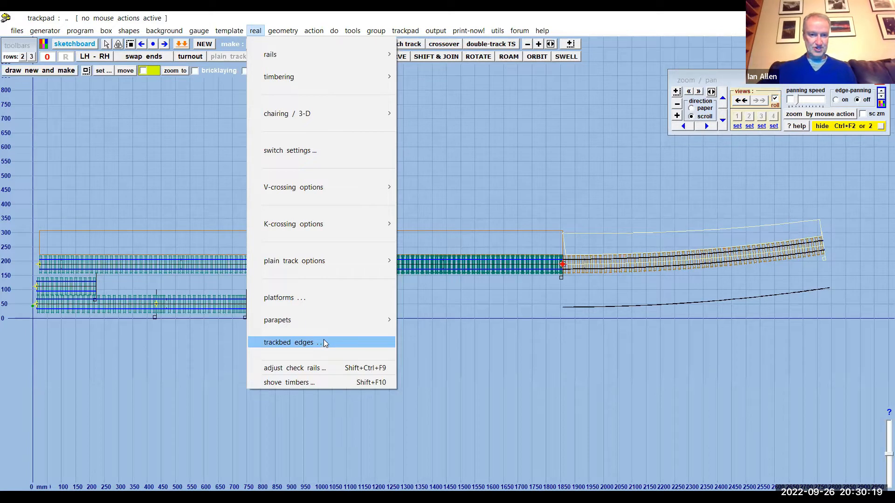
click(469, 130)
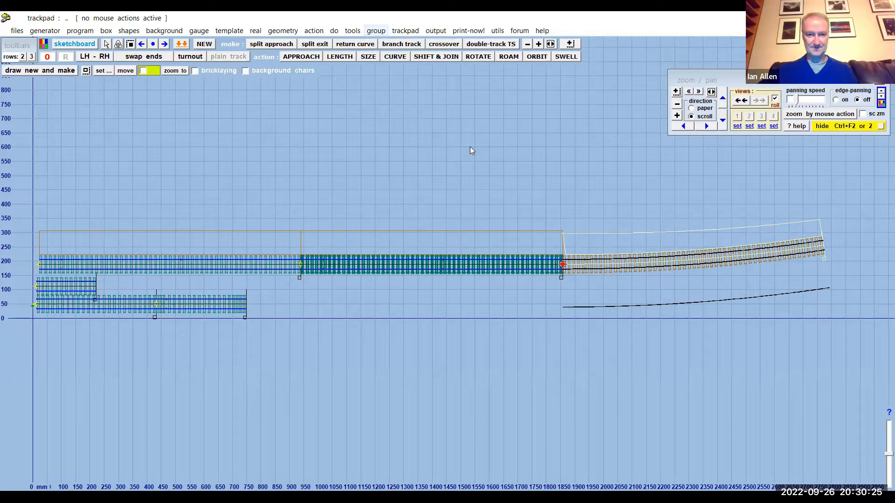
click(405, 30)
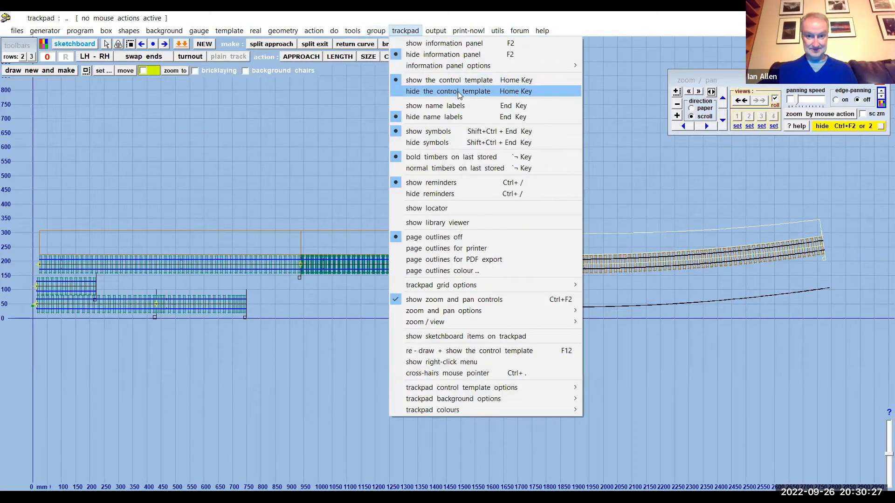
click(458, 92)
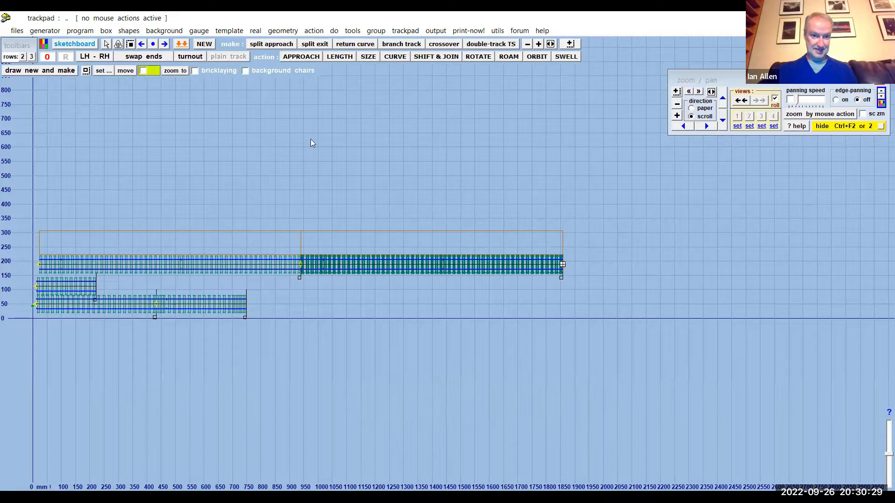
click(232, 31)
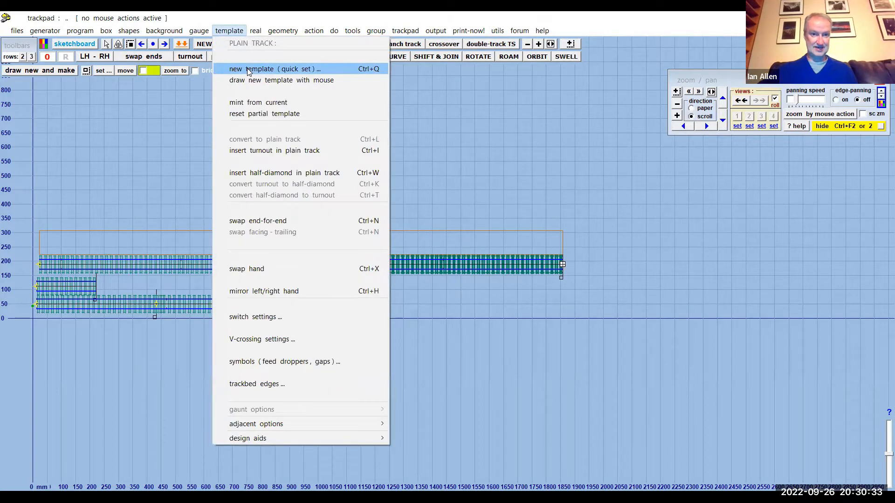
click(249, 70)
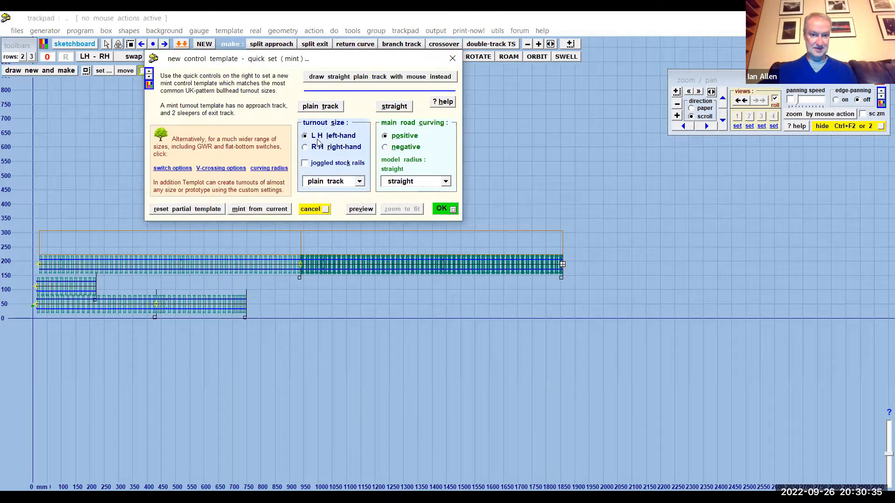
click(360, 181)
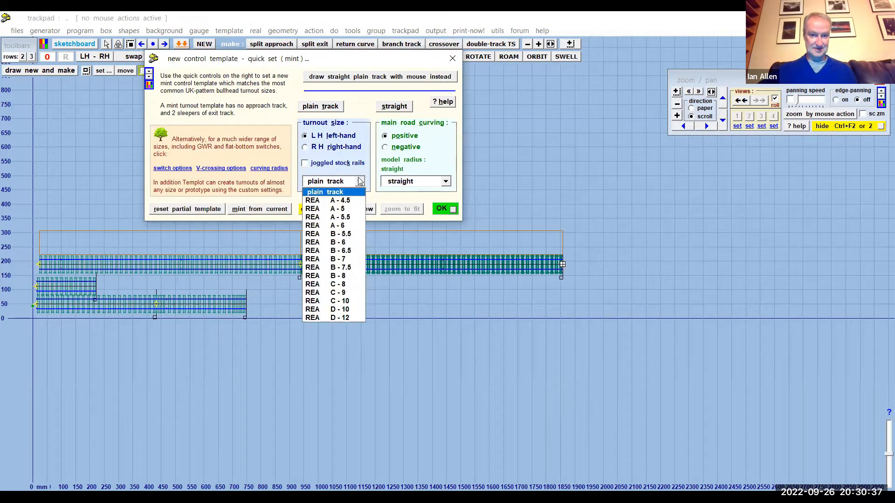
click(349, 284)
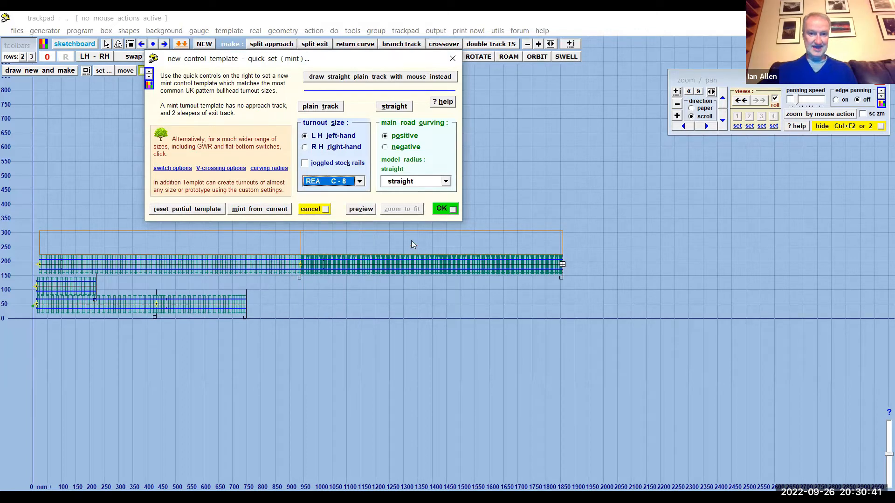
click(441, 210)
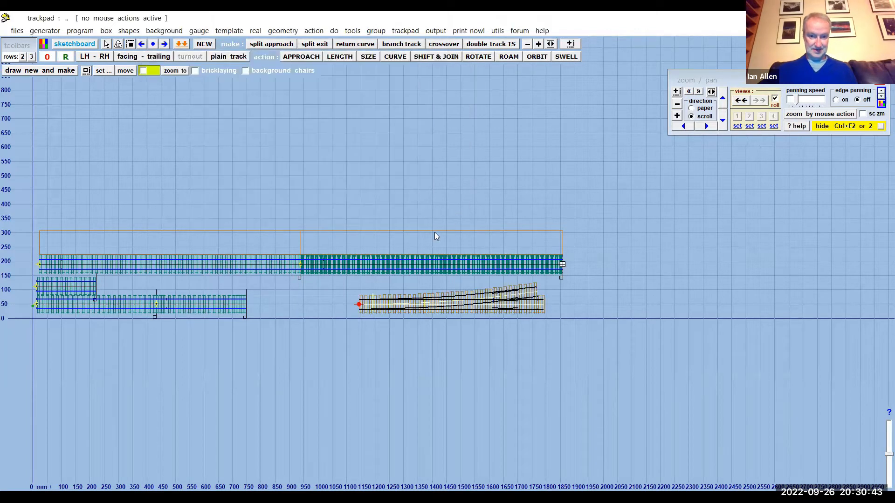
- Shift the new turnout and snap-join it to the far end of the last stored plain track template
click(432, 57)
drag(367, 340, 576, 297)
click(390, 140)
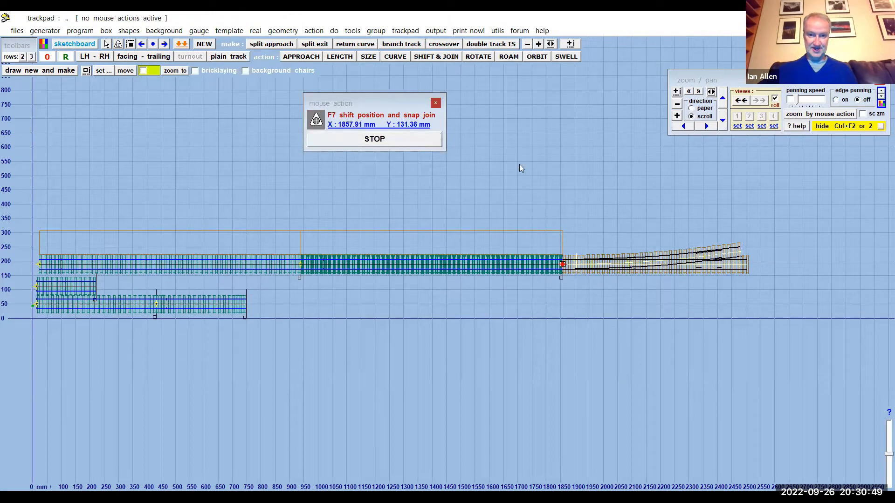
- Make an ordinary crossover from the turnout, using the 6ft-0in way for the turnout-side track spacing, 78.17 mm centres
middle_drag(588, 184, 424, 178)
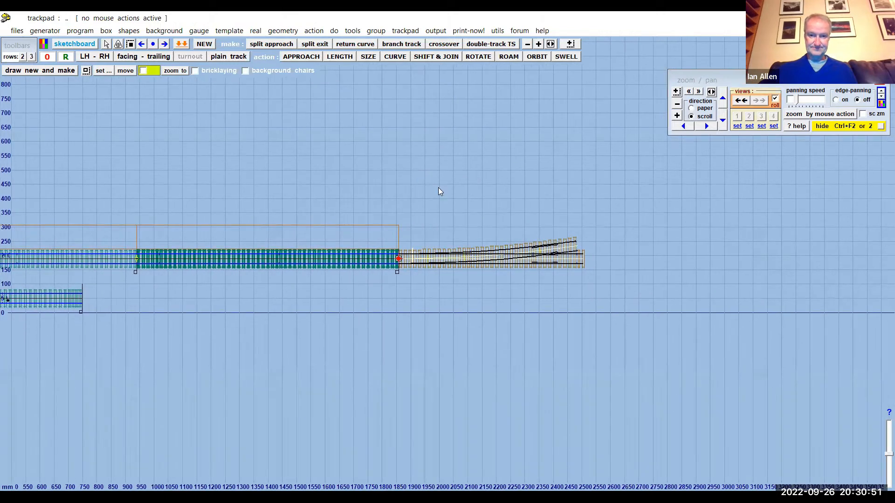
scroll(438, 187, up, 5)
middle_drag(452, 178, 169, 198)
scroll(438, 181, up, 2)
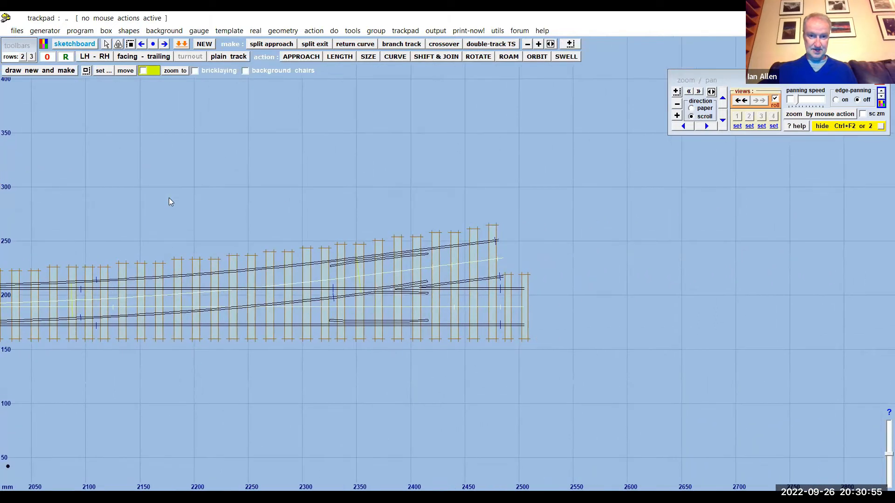
click(352, 32)
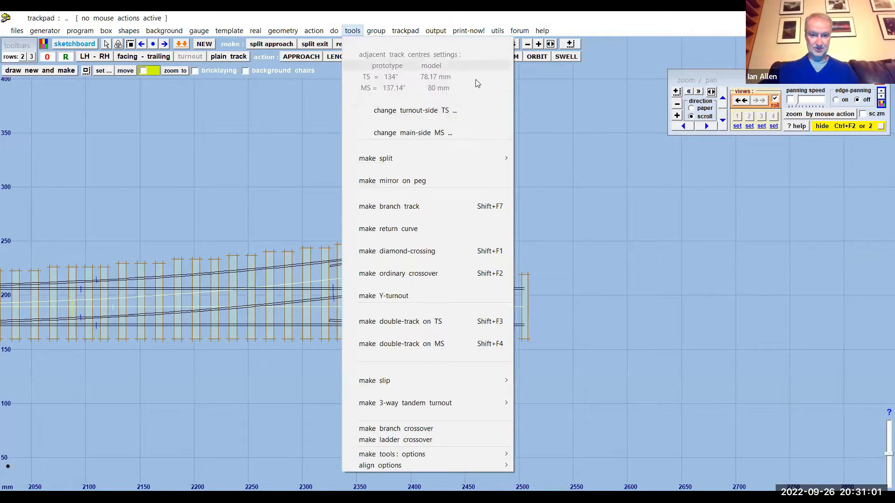
click(443, 273)
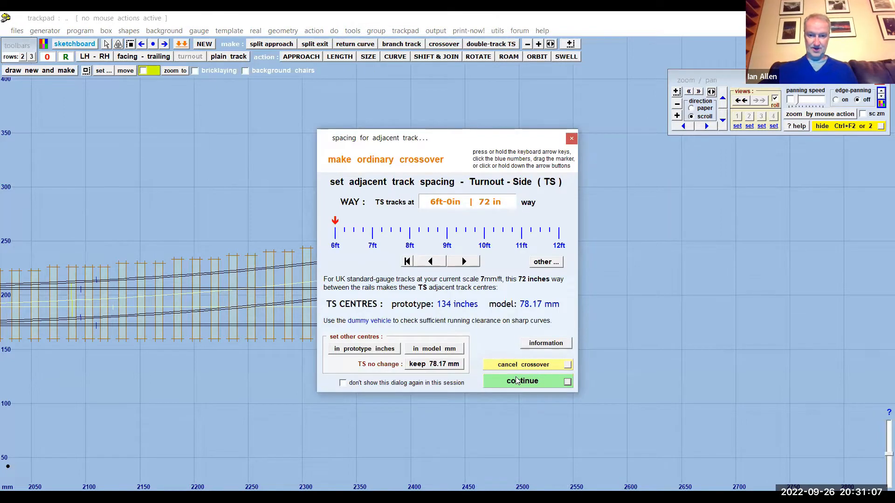
click(517, 380)
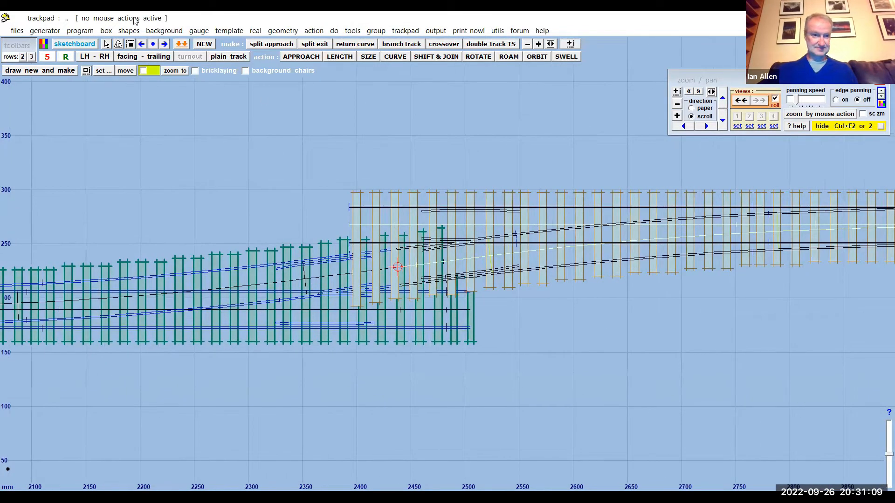
- Reset the crossover control template's peg to the datum position
click(80, 30)
click(301, 125)
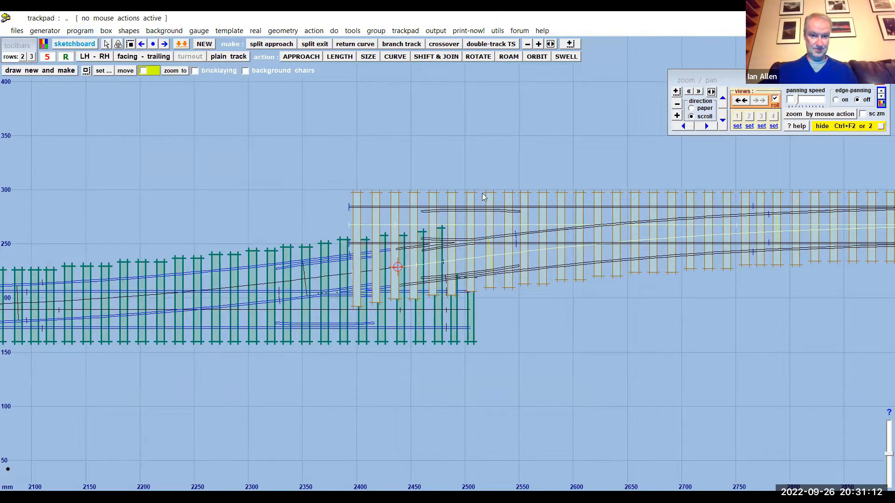
click(283, 32)
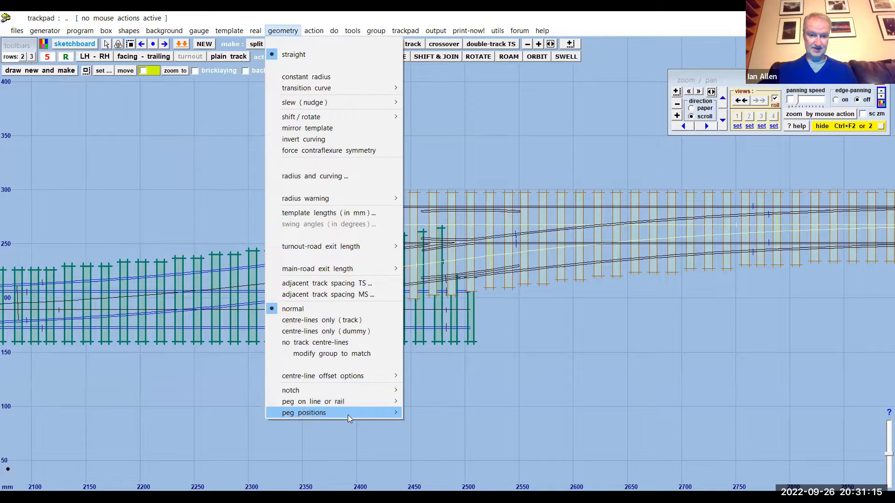
mouse_move(347, 415)
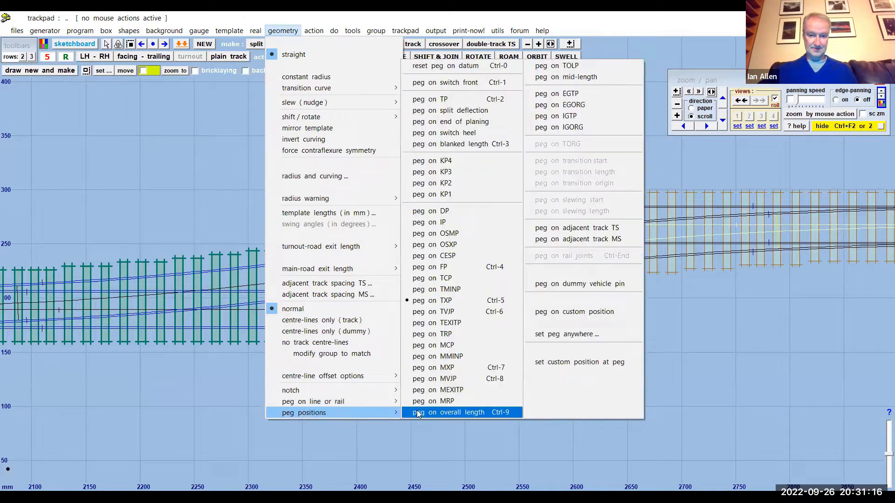
click(438, 67)
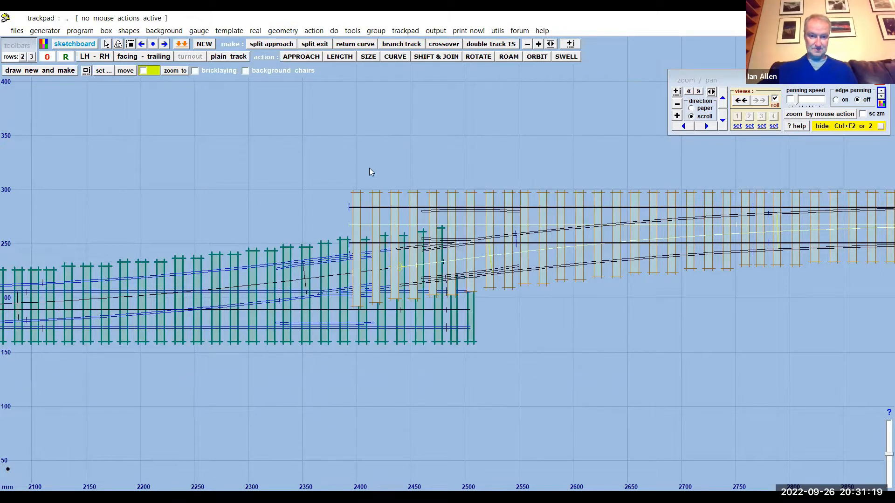
- Start adjusting the crossover template's check rails and lengthen rail end TS3 by one 30-inch scale increment
scroll(369, 168, up, 4)
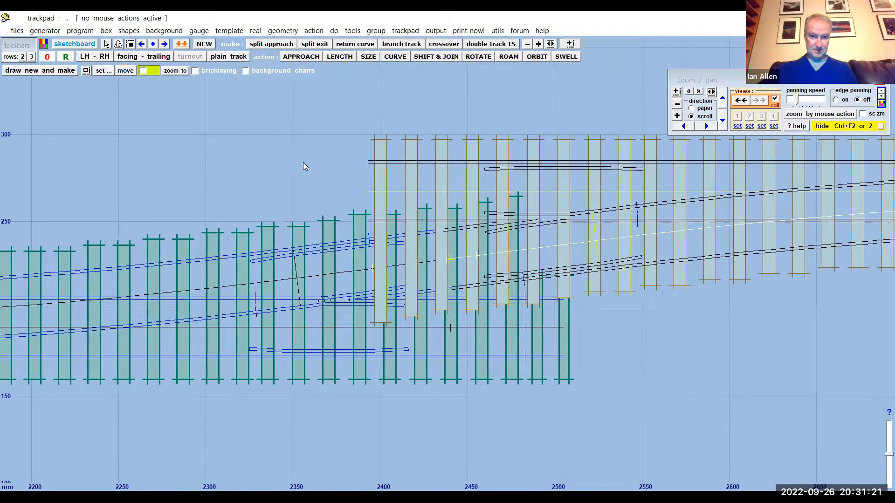
scroll(289, 154, up, 2)
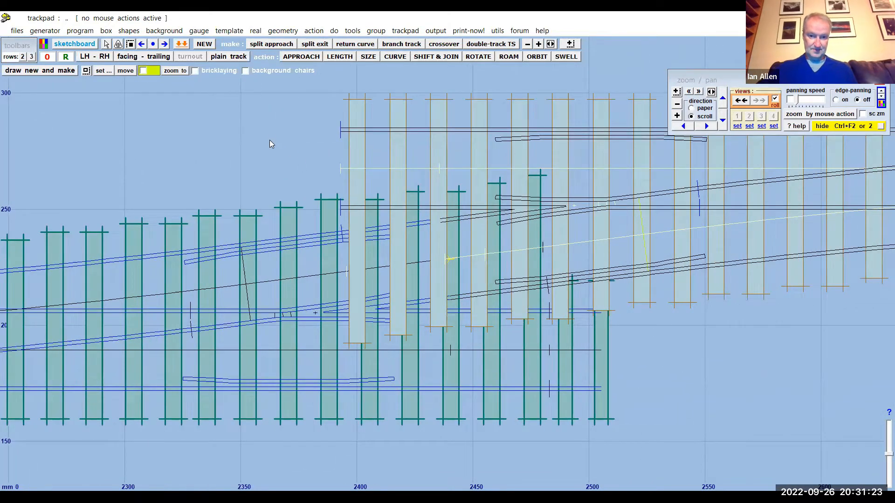
scroll(269, 140, up, 1)
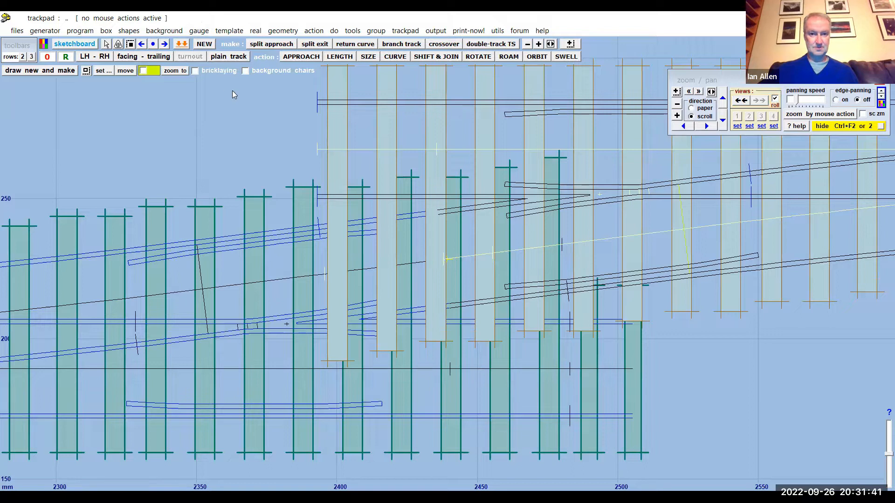
click(255, 31)
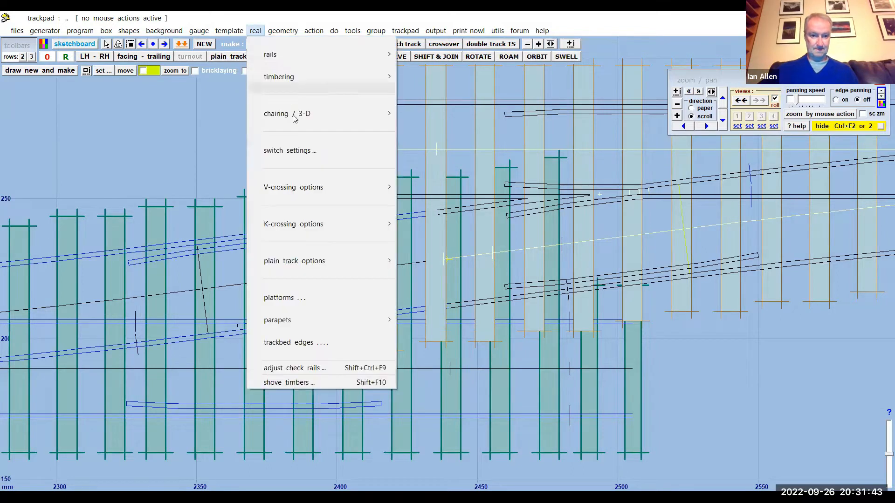
click(304, 369)
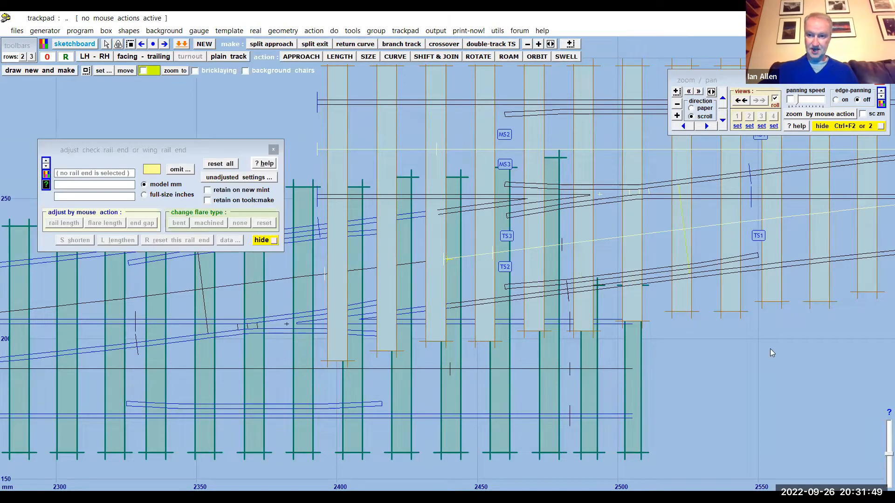
middle_drag(763, 357, 721, 393)
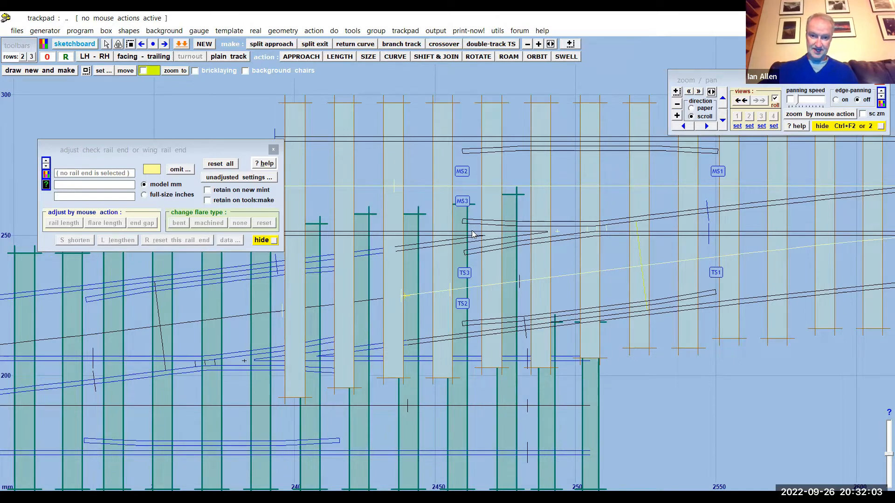
click(464, 274)
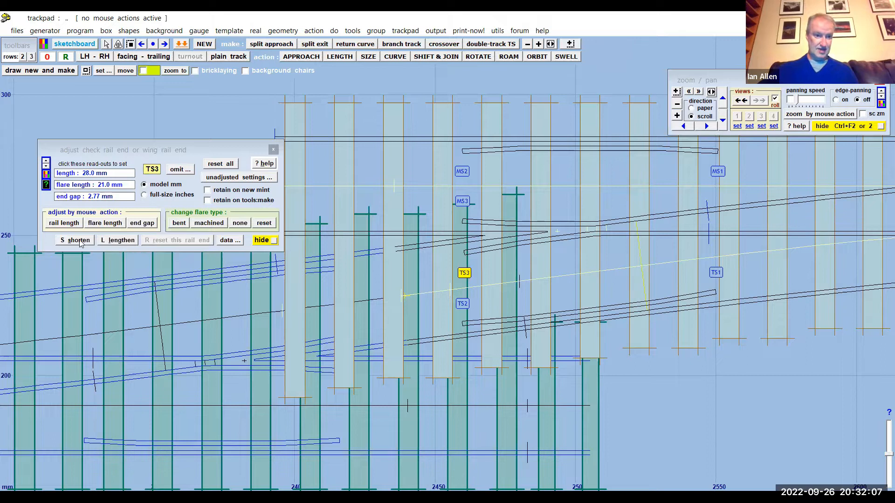
click(111, 242)
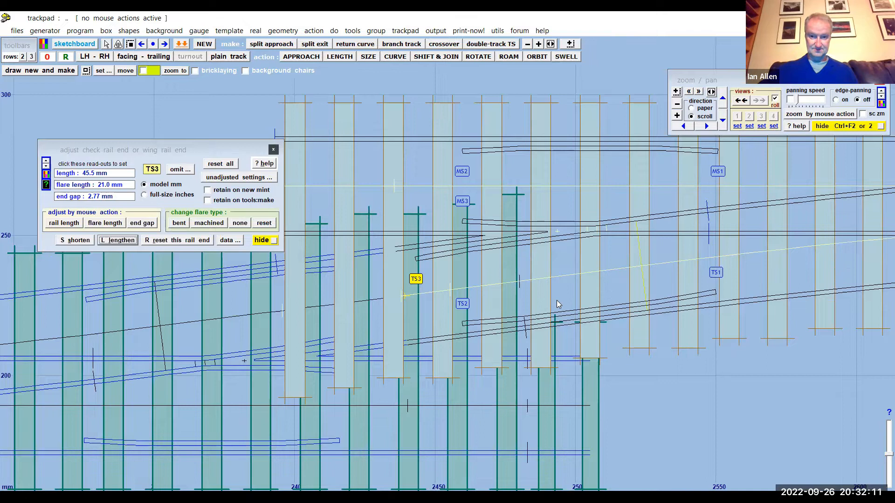
drag(557, 300, 545, 301)
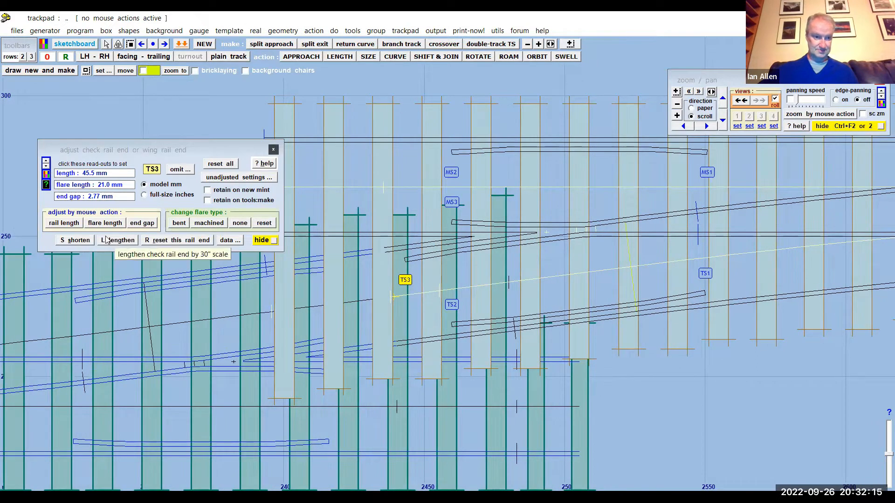
- Extend rail end TS3 by mouse action to a length of about 152 mm so it reaches the first turnout
click(66, 224)
drag(586, 283, 286, 294)
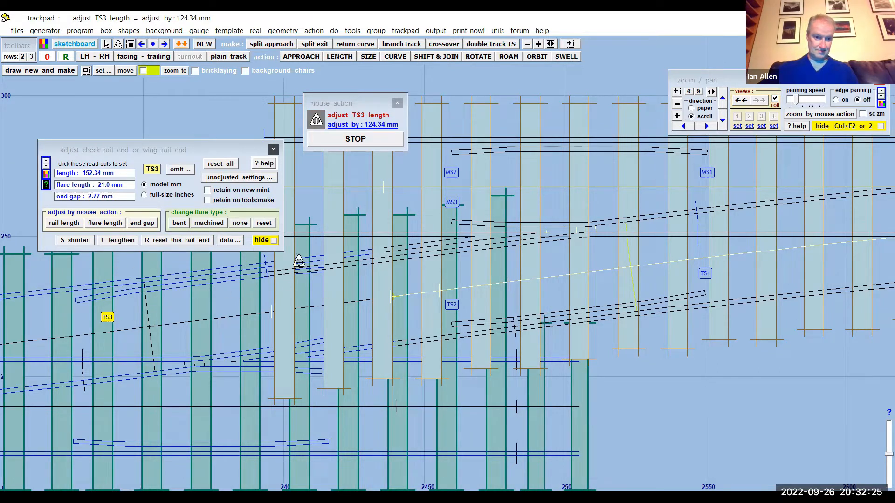
click(355, 140)
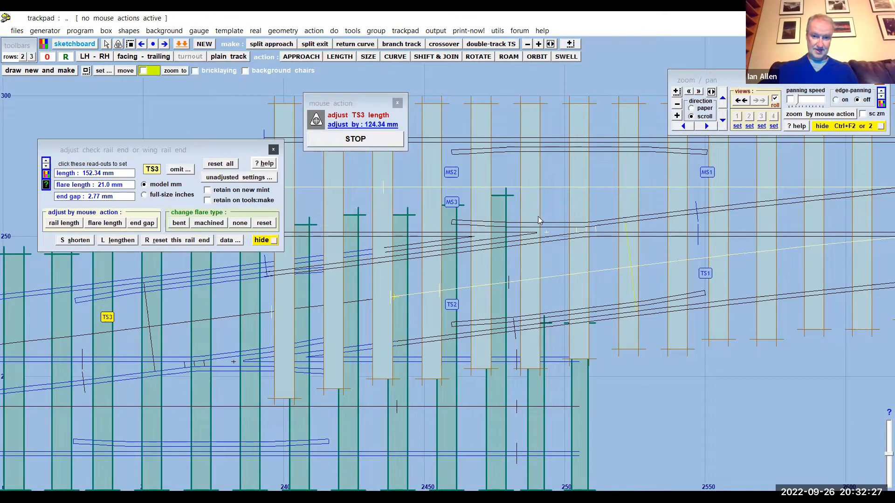
- Extend rail end TS2 by mouse action to a length of about 145 mm and finish the check rail adjustment
click(451, 306)
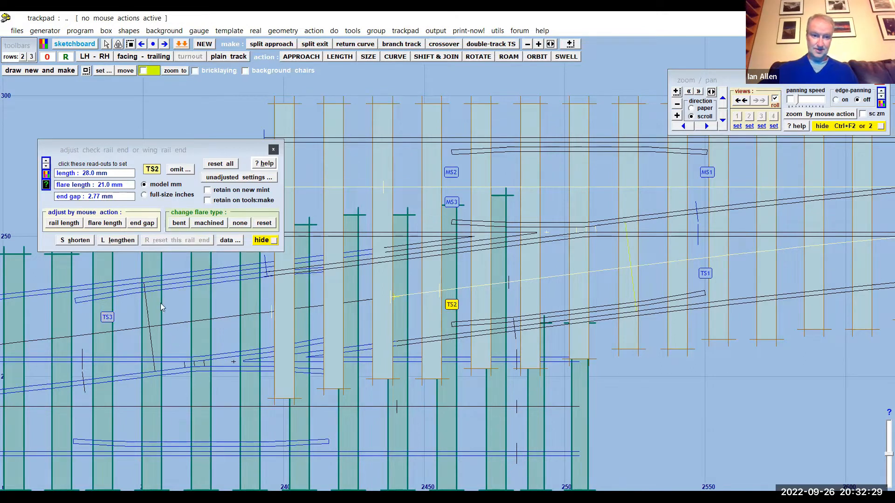
click(64, 223)
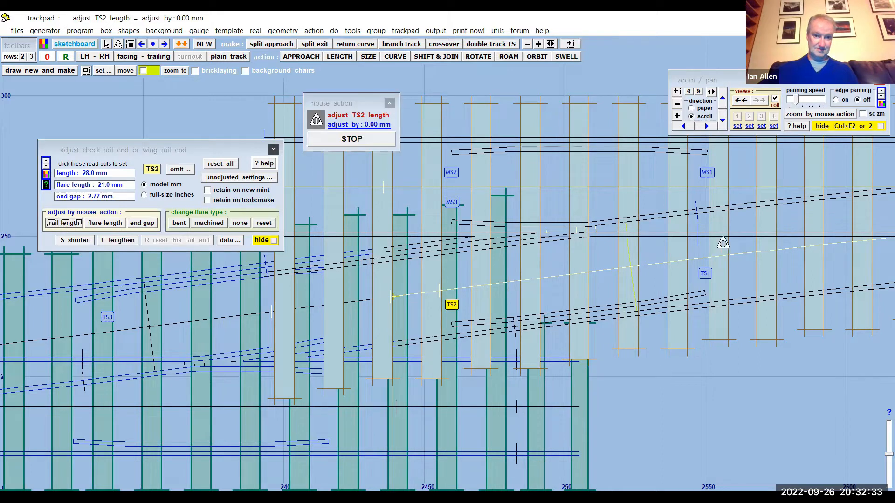
drag(627, 237, 296, 280)
click(296, 280)
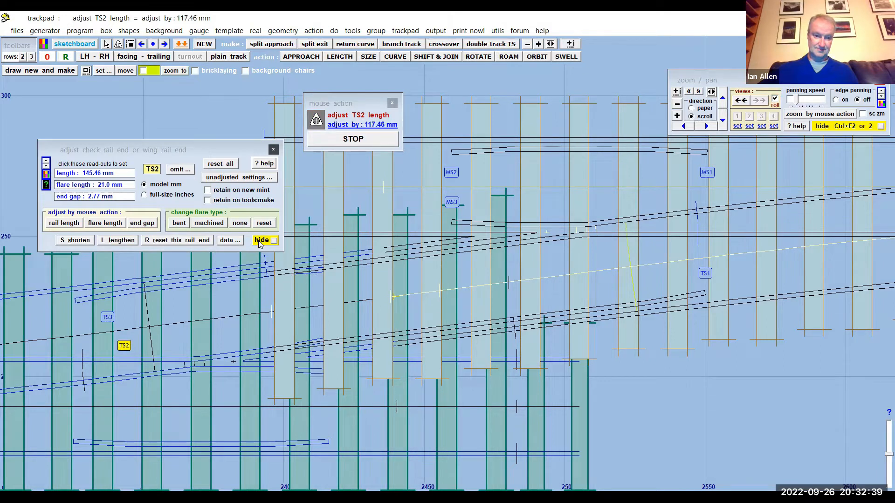
click(260, 240)
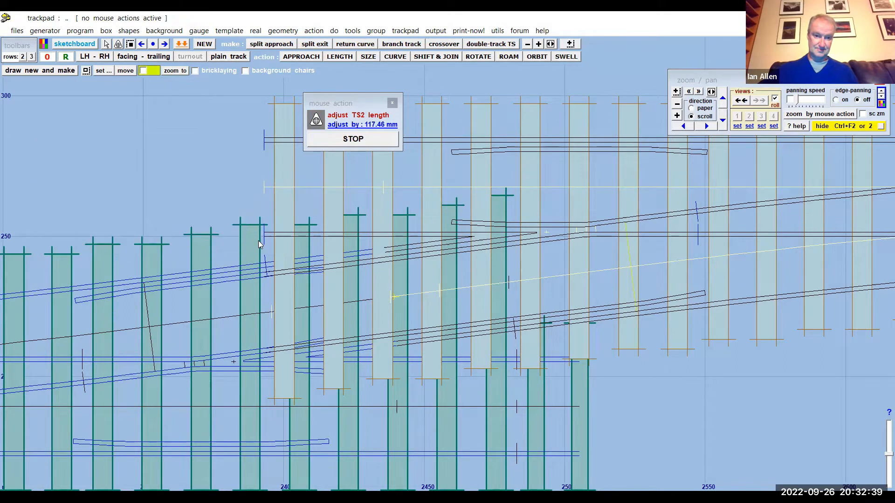
- Store the adjusted crossover template in the background and make the first turnout the control template again
click(80, 31)
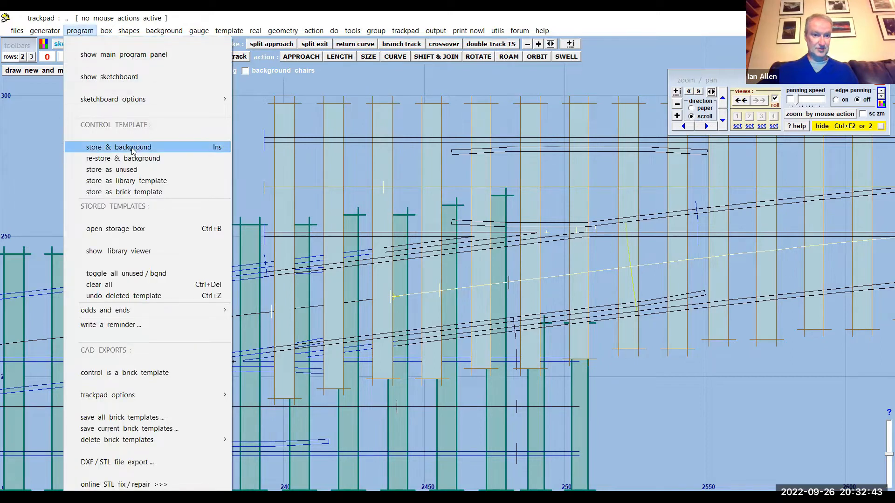
click(132, 147)
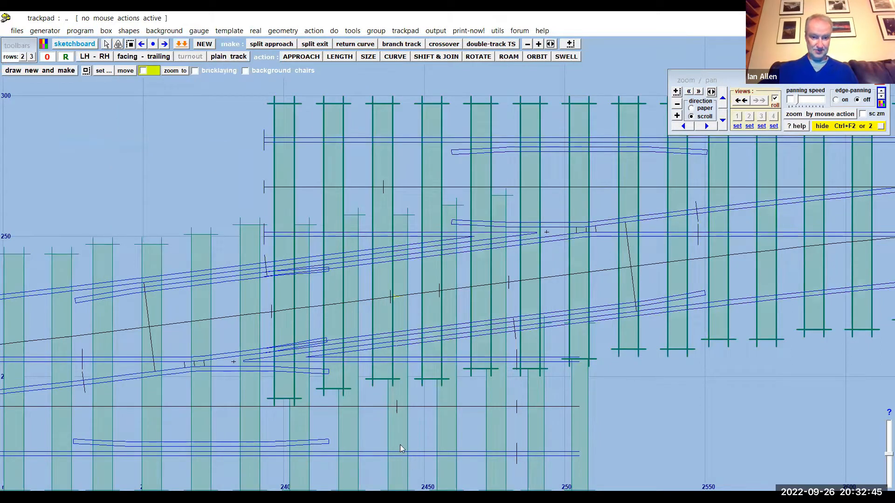
click(570, 426)
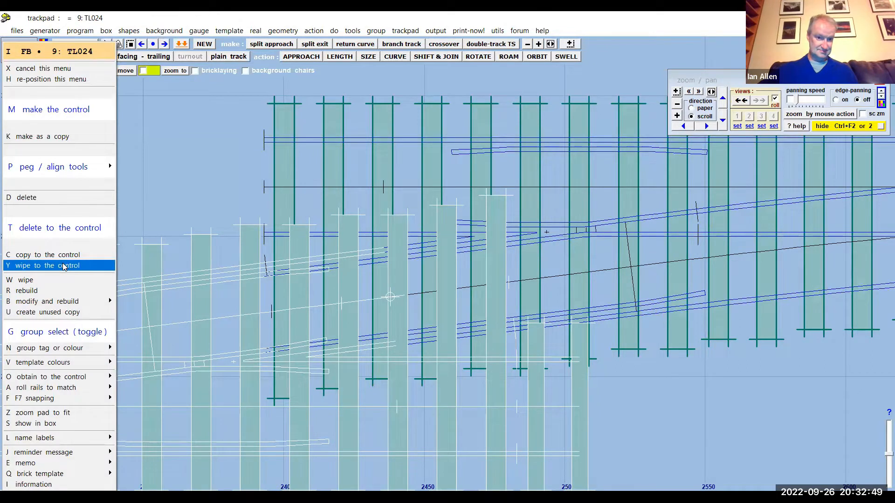
click(64, 267)
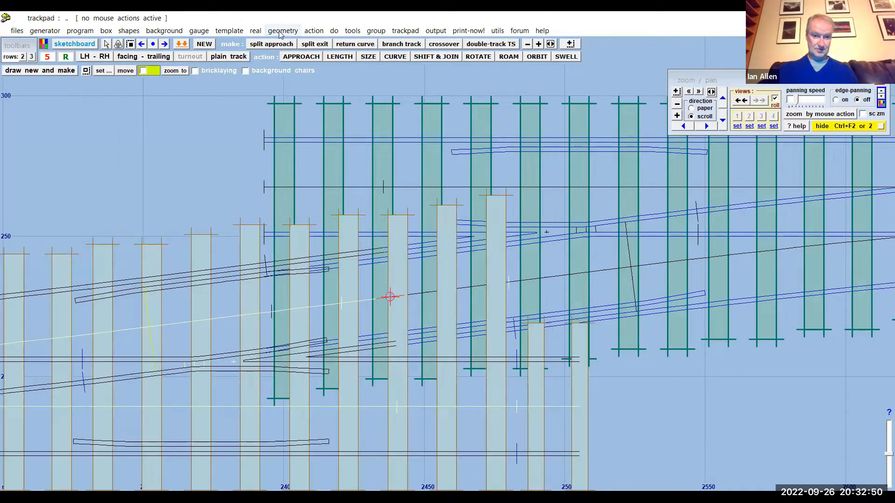
- Reset the first turnout's peg to the datum
click(281, 32)
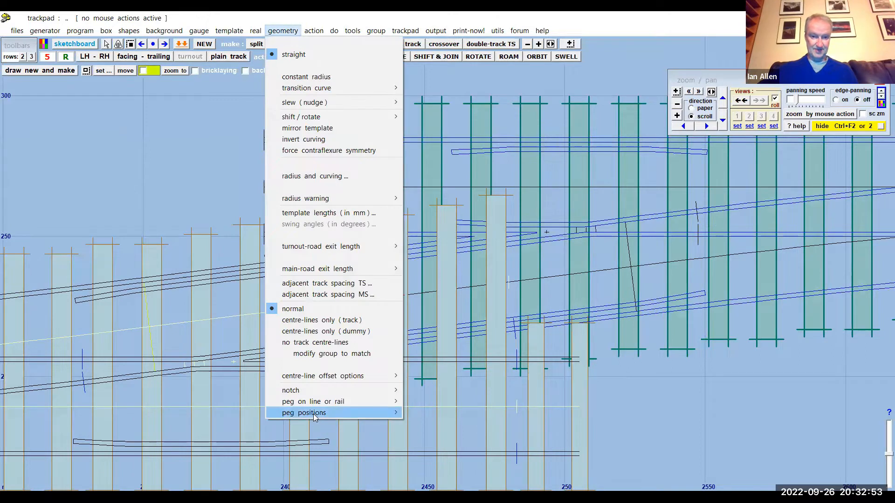
mouse_move(315, 414)
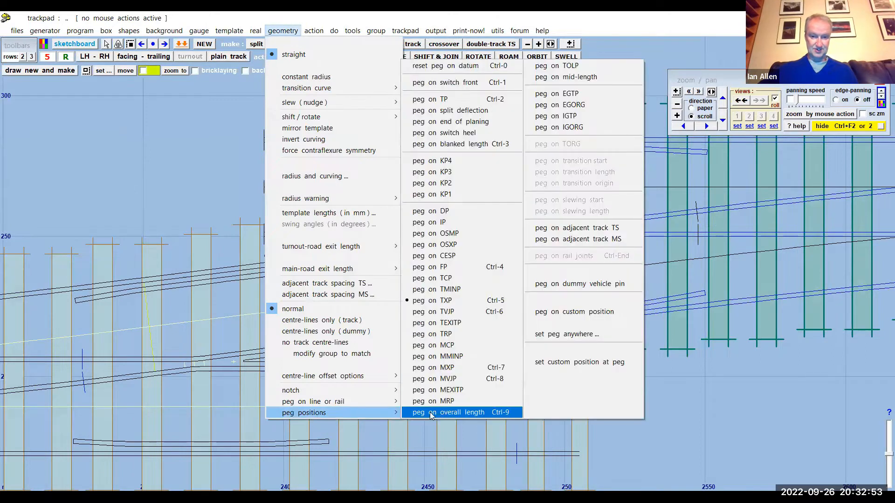
click(436, 66)
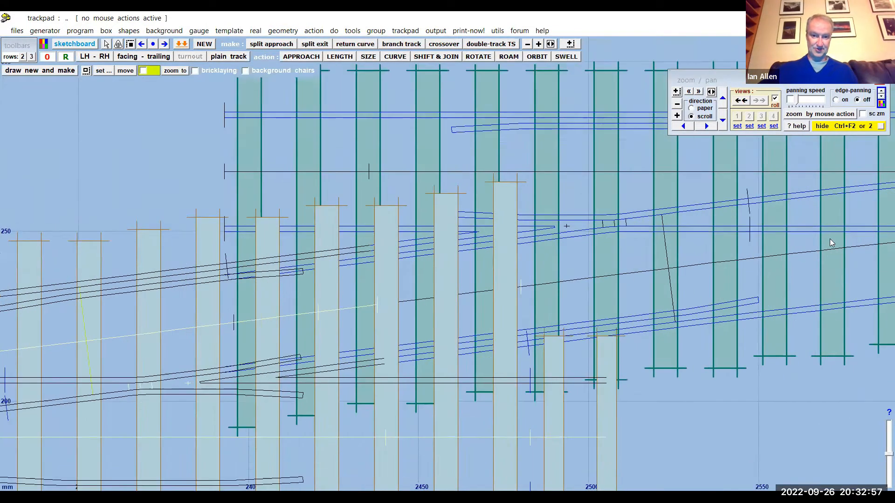
- Set the flare type to none for the first turnout's check rail end TS2 and wing rail end TS3
scroll(826, 247, down, 5)
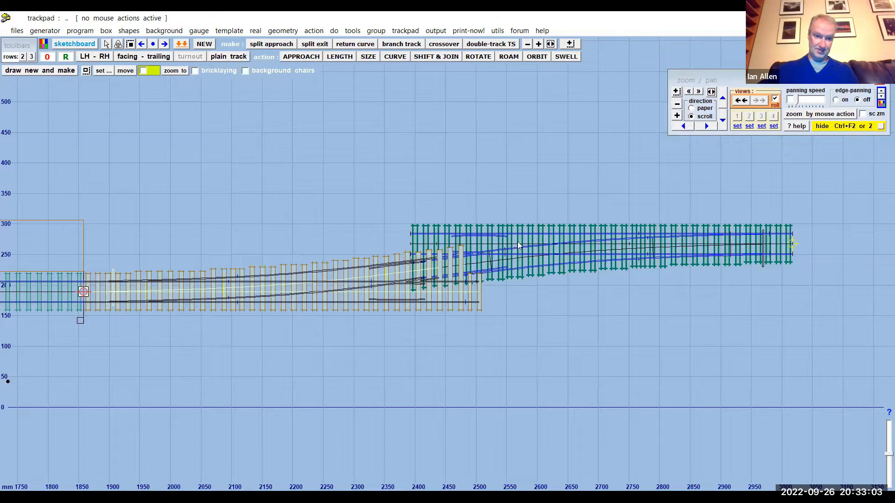
scroll(388, 297, up, 5)
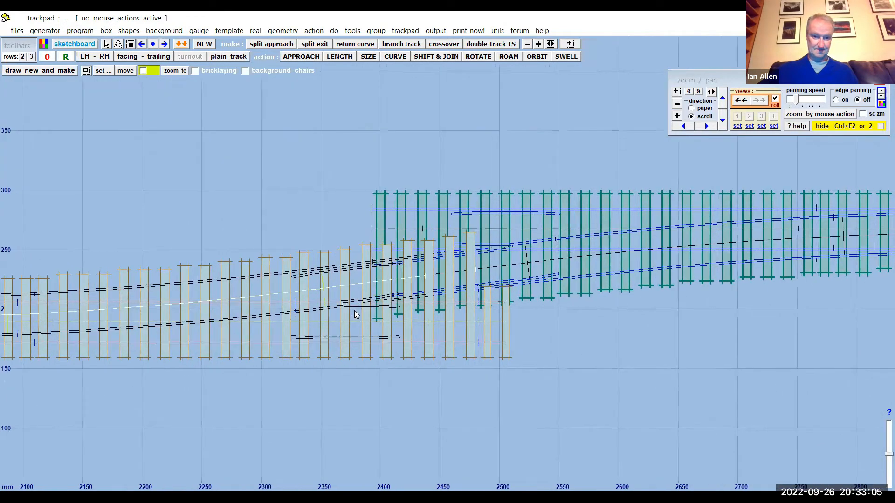
scroll(287, 157, up, 2)
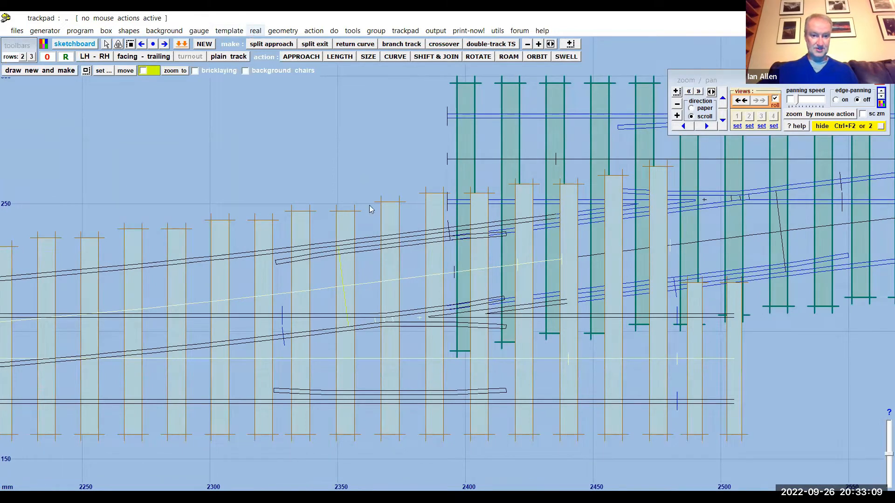
click(254, 31)
click(328, 369)
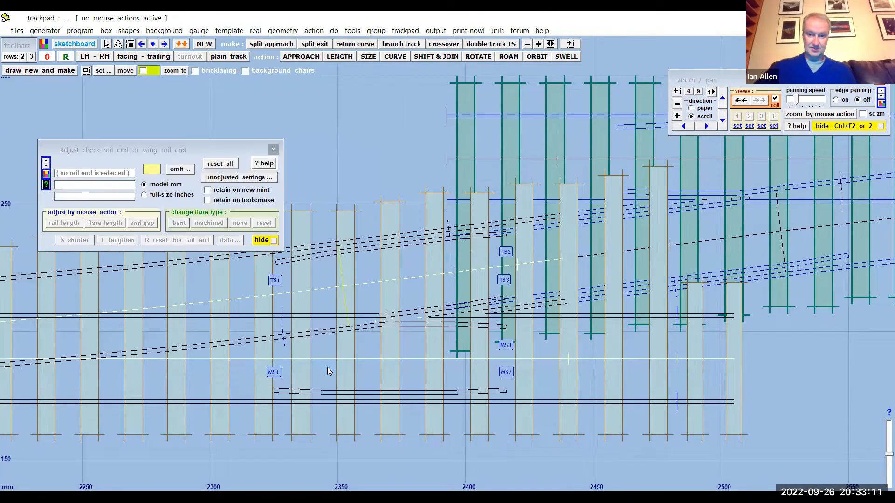
click(507, 255)
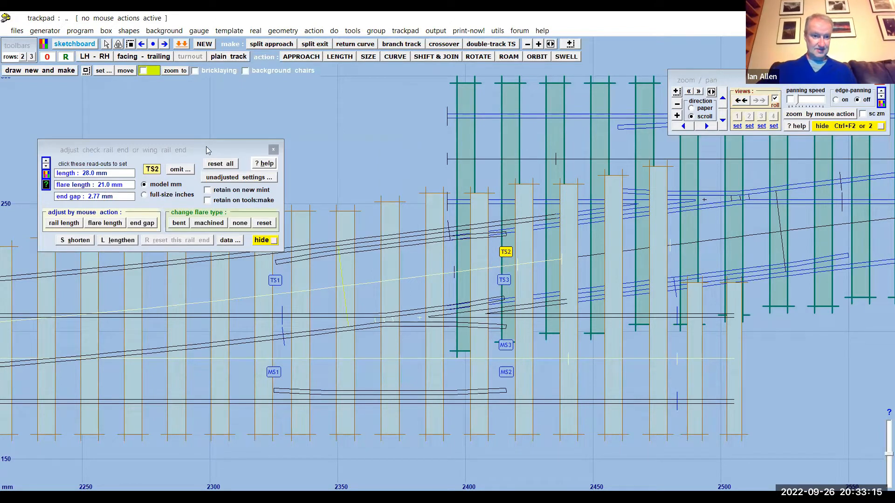
drag(209, 150, 336, 110)
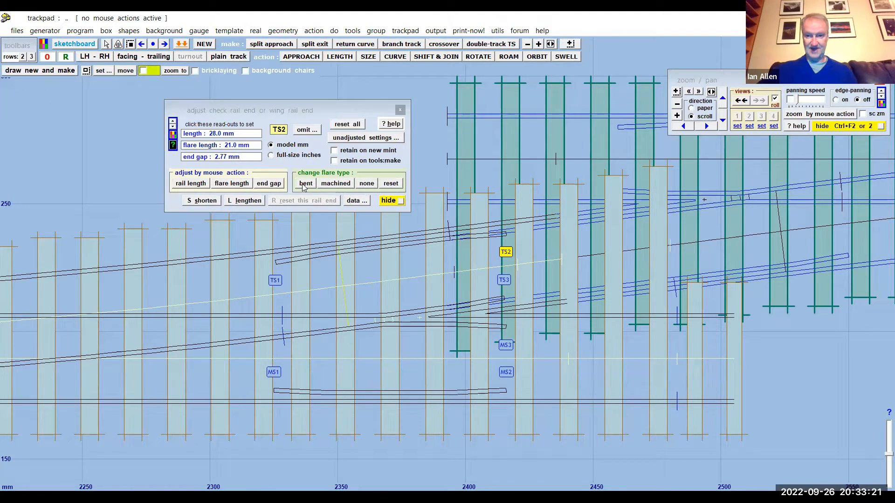
click(367, 184)
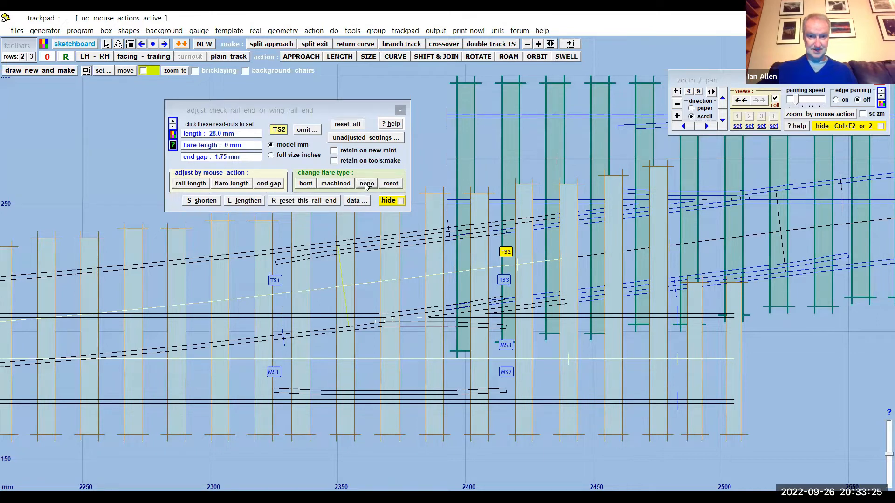
click(503, 281)
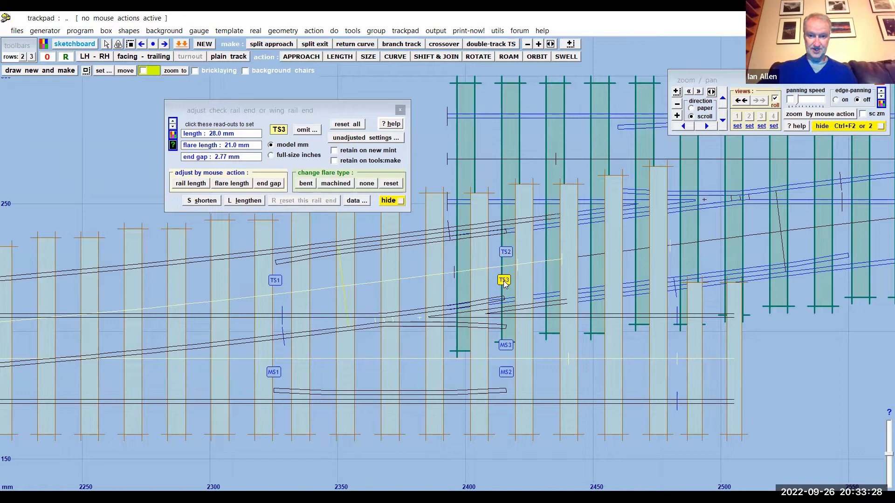
click(367, 184)
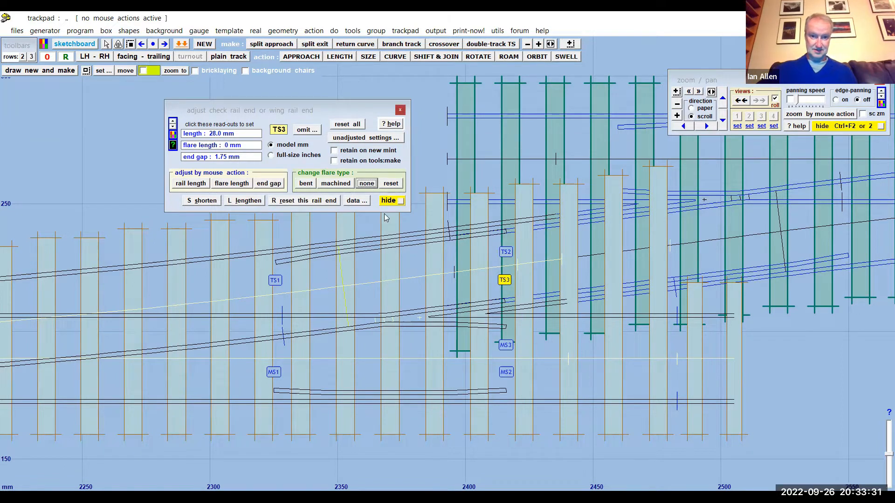
click(388, 202)
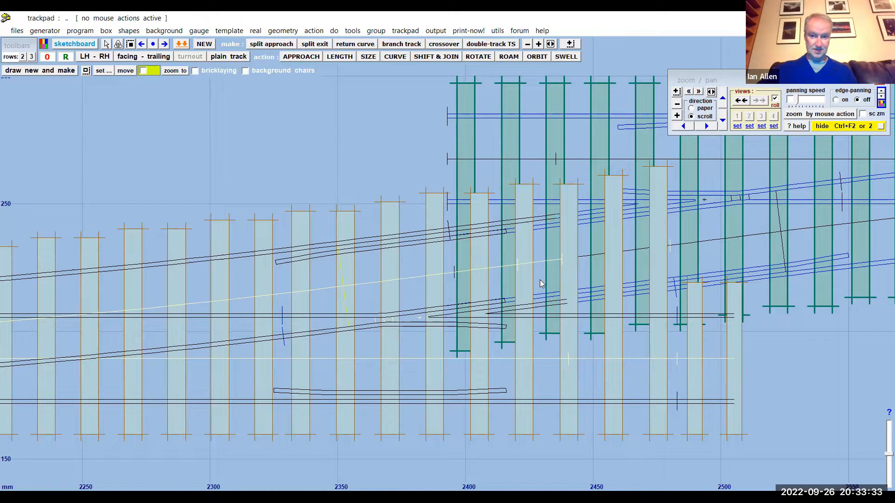
- Examine how the unflared check and wing rail ends line up with the extended rails of the crossover's other turnout
scroll(539, 280, up, 2)
drag(368, 110, 243, 105)
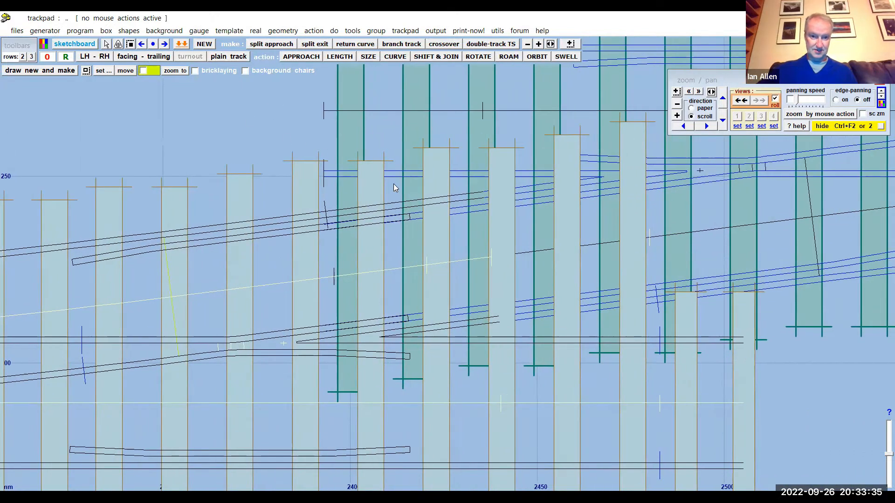
scroll(393, 184, up, 2)
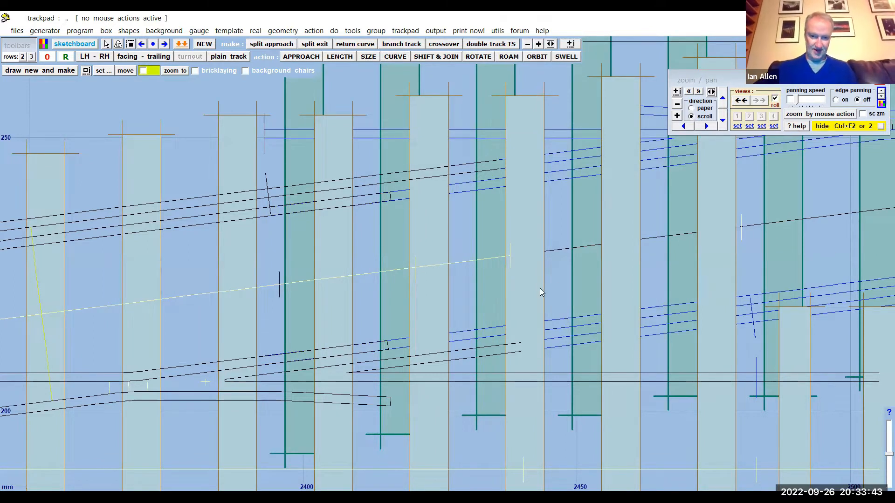
scroll(539, 287, up, 1)
scroll(540, 287, down, 1)
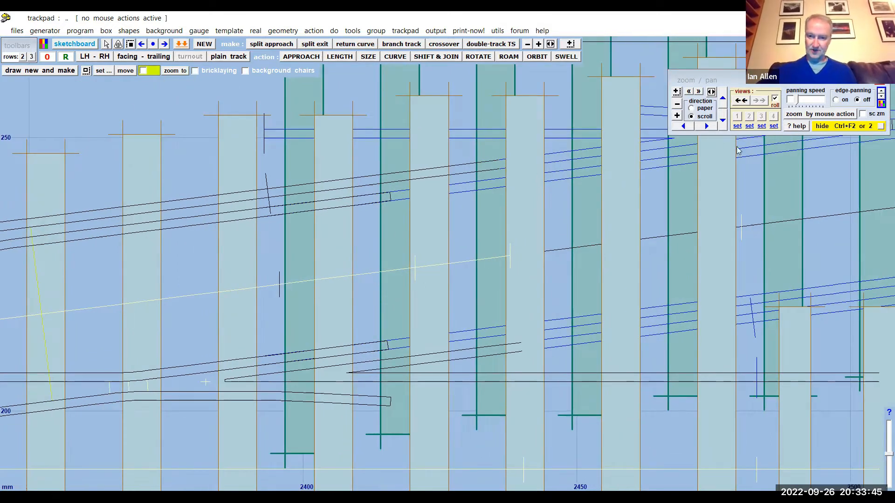
scroll(449, 207, down, 3)
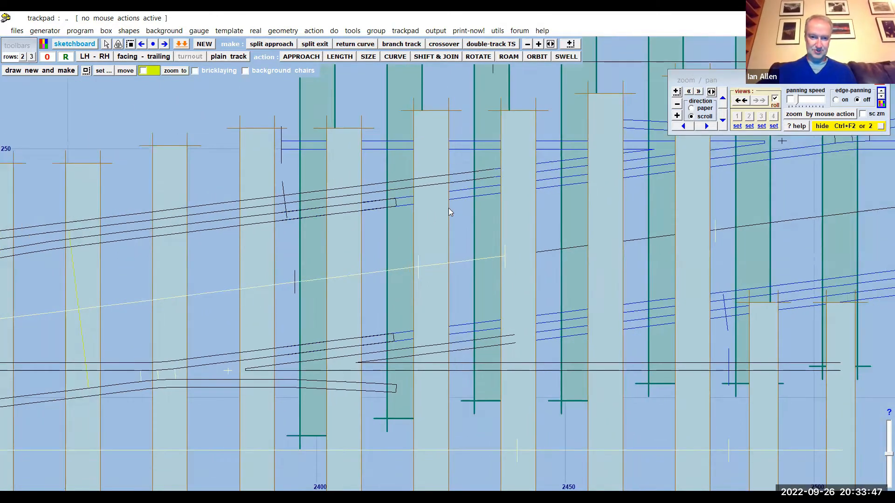
- Open the timber shoving tool for the first turnout, the control template
scroll(448, 209, down, 2)
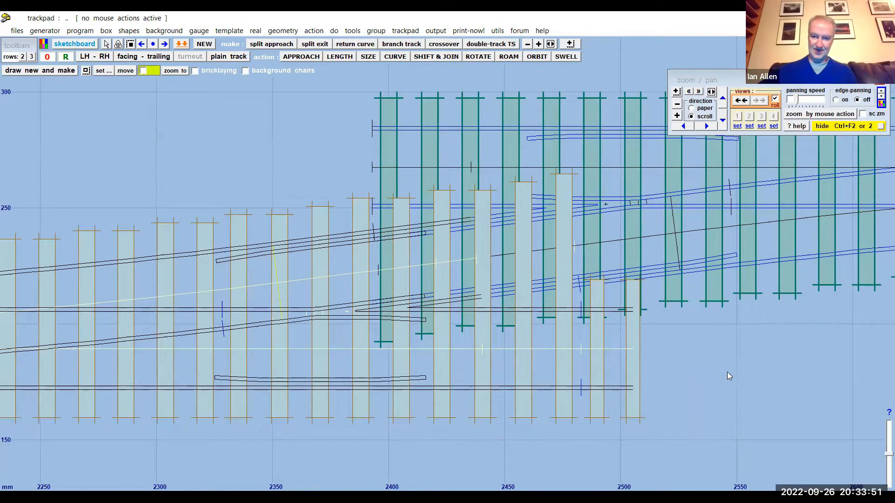
scroll(728, 376, down, 1)
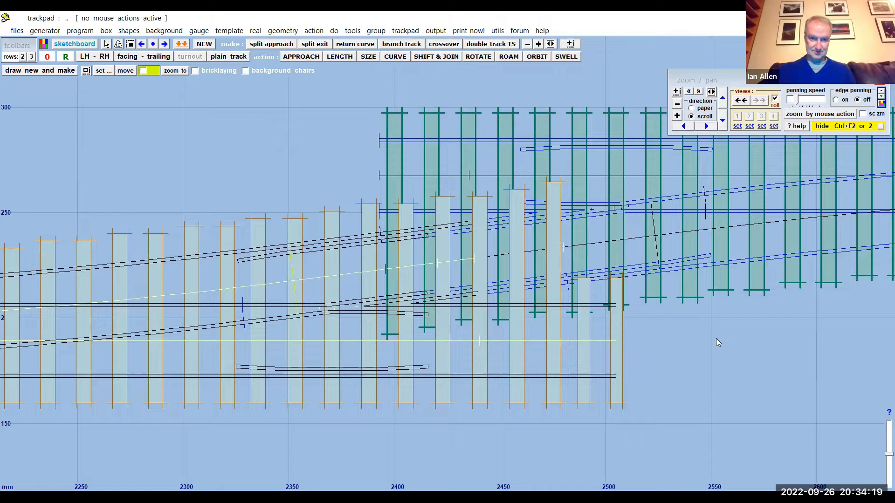
click(269, 32)
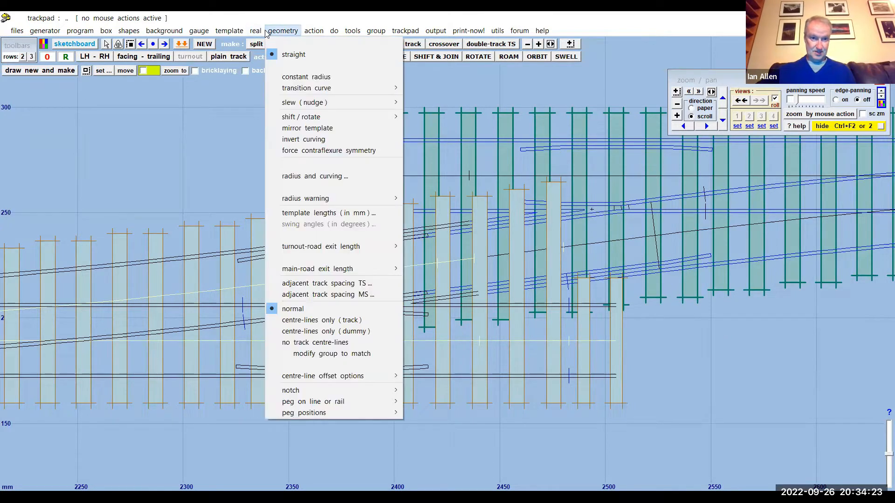
click(166, 188)
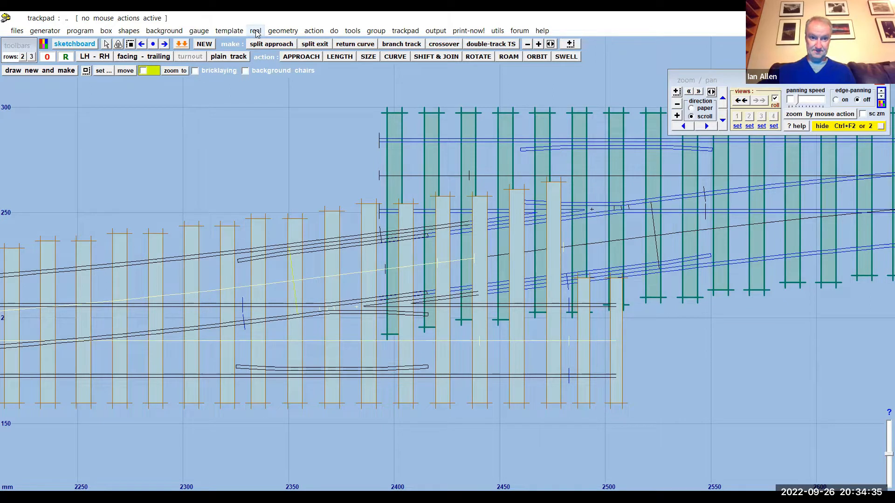
click(281, 32)
mouse_move(256, 35)
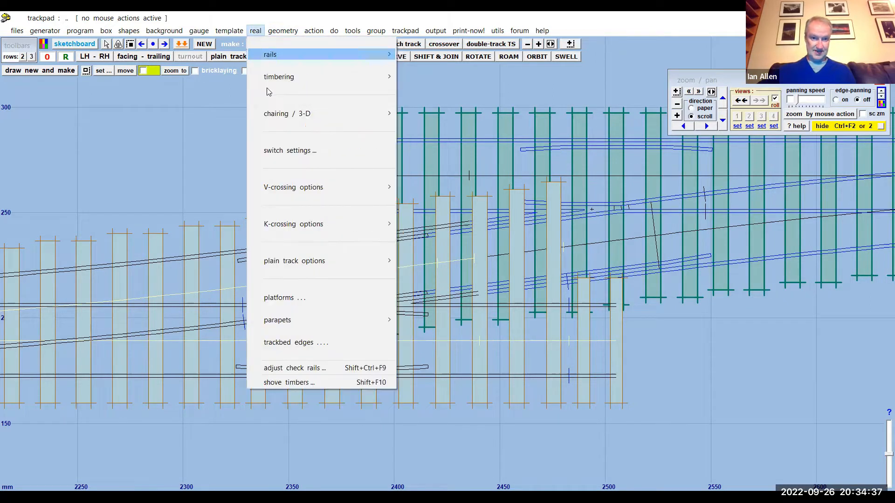
click(311, 385)
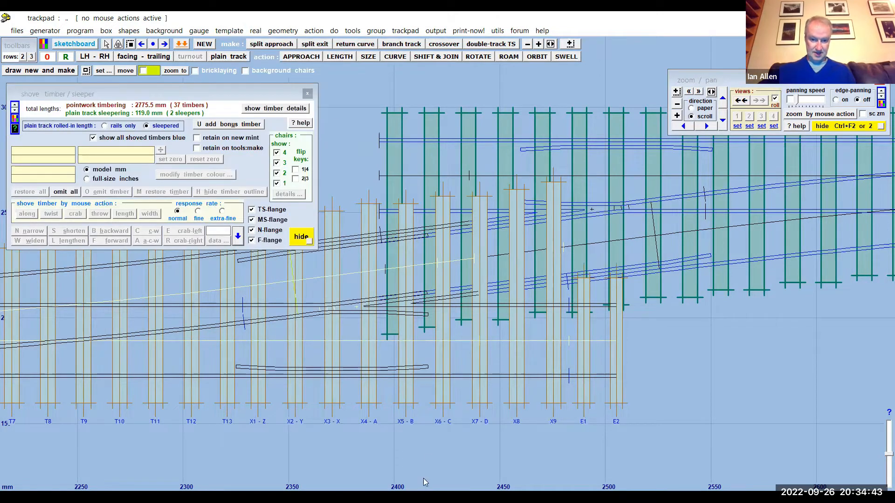
- Examine the first turnout's numbered timbers where they overlap the timbers of the crossover's other turnout
drag(435, 446, 457, 393)
scroll(457, 394, up, 2)
drag(475, 452, 472, 411)
scroll(471, 409, up, 3)
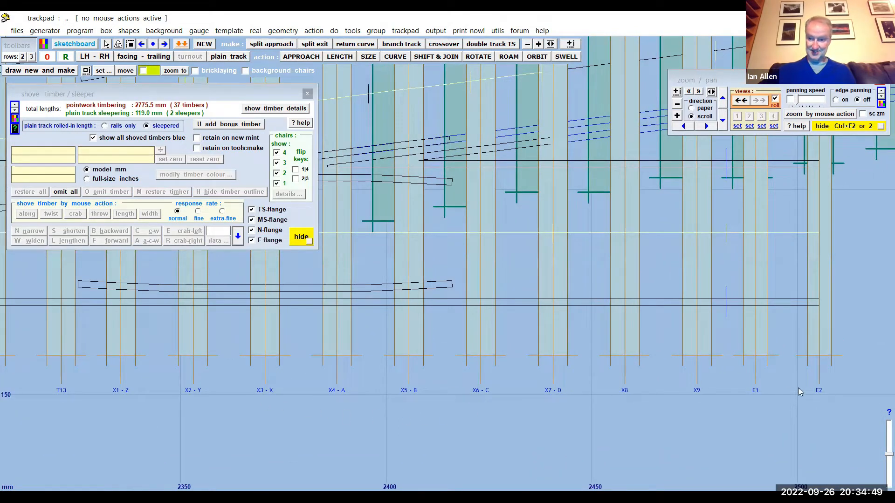
scroll(466, 436, down, 4)
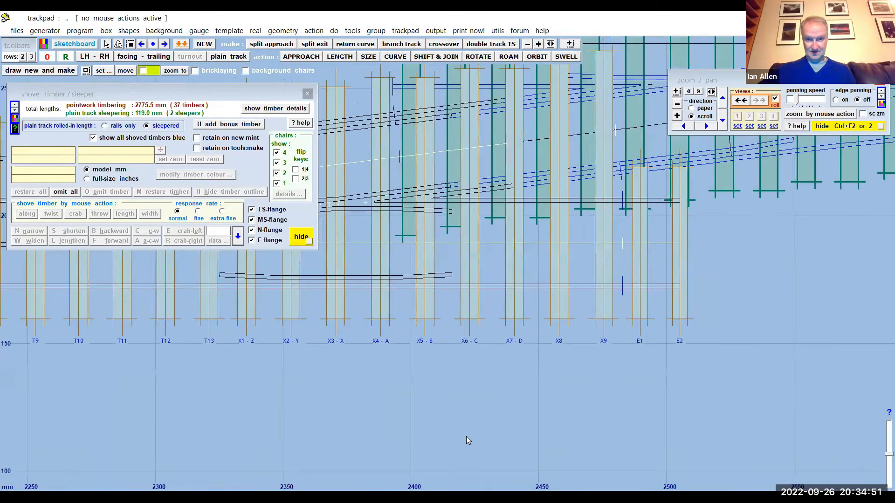
mouse_move(486, 451)
middle_down()
mouse_move(490, 478)
mouse_move(514, 475)
middle_up()
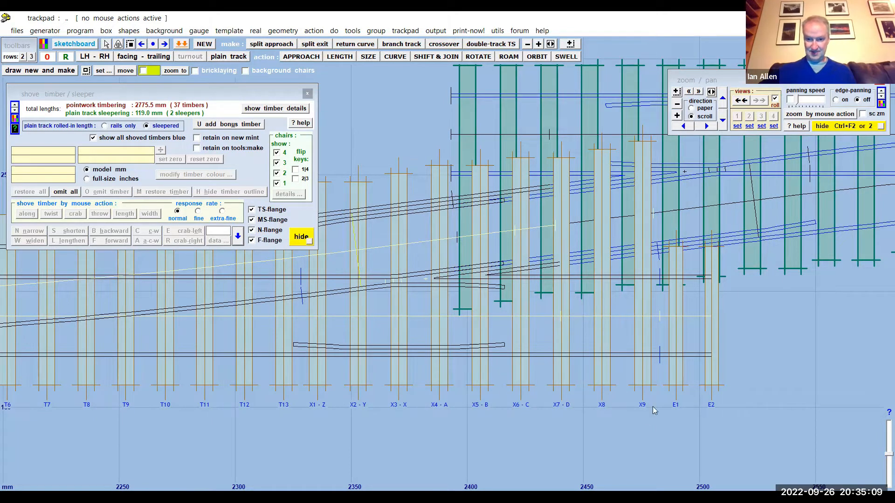
mouse_move(580, 451)
middle_down()
mouse_move(532, 457)
mouse_move(571, 458)
middle_up()
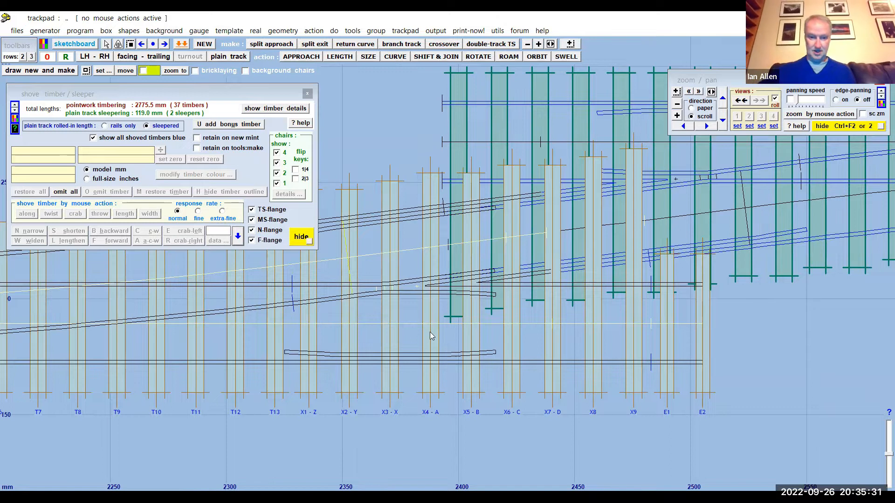
middle_drag(802, 337, 780, 362)
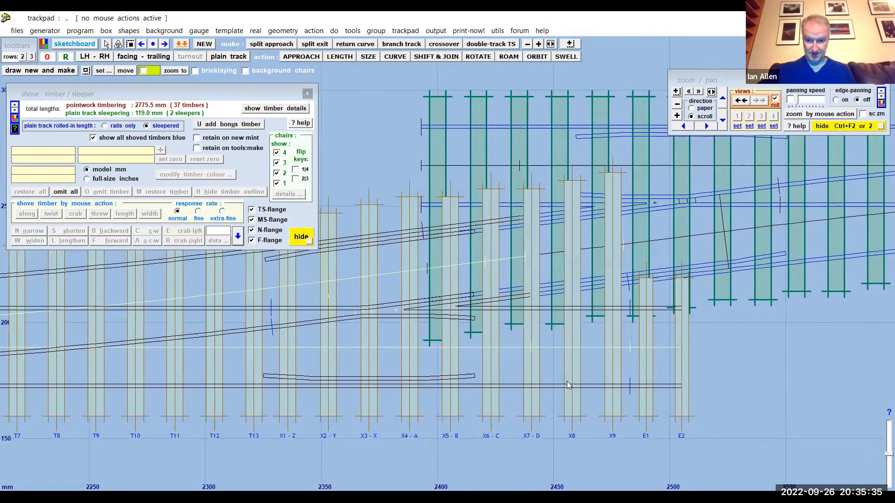
- Hide the outlines of the first turnout's overlapping timbers X8, X9 and X7
click(572, 436)
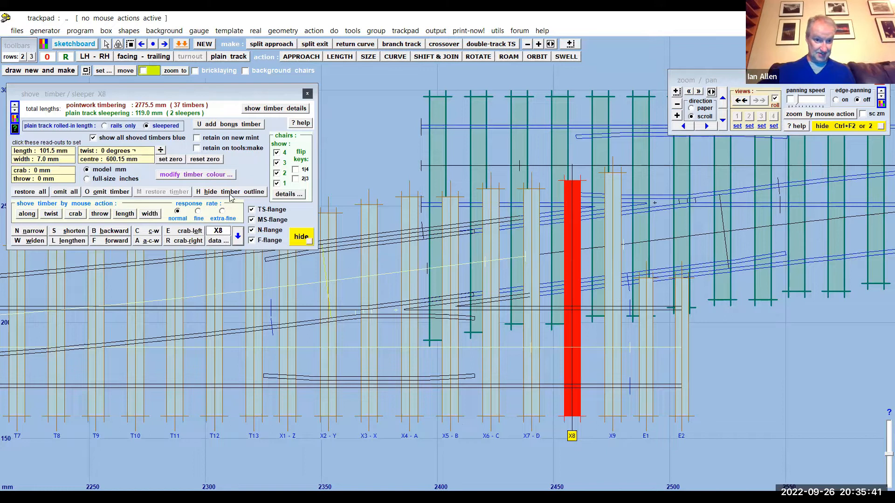
click(216, 193)
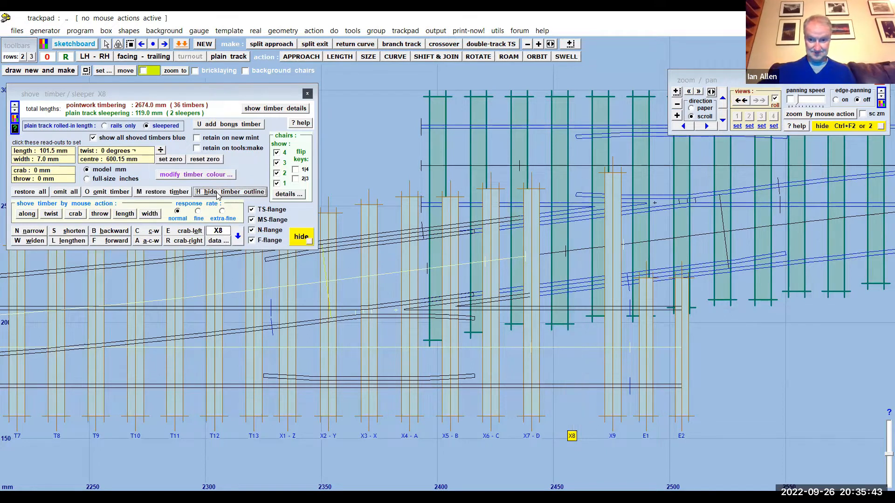
click(610, 436)
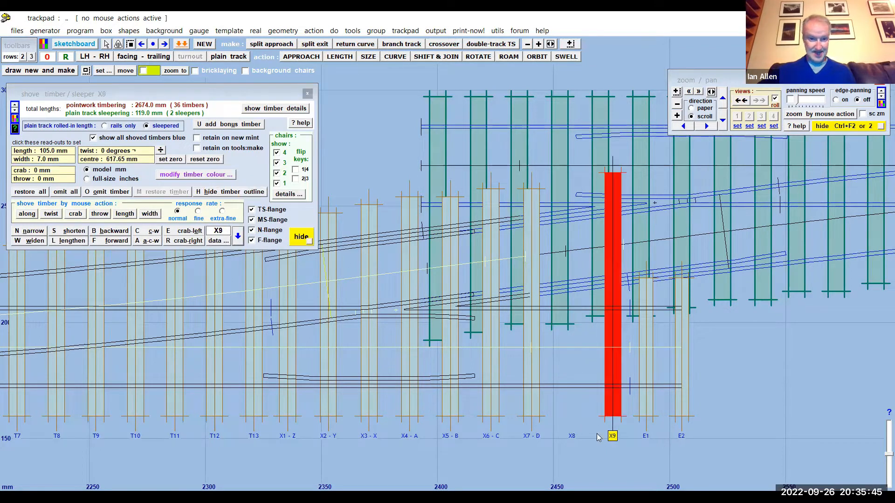
click(243, 193)
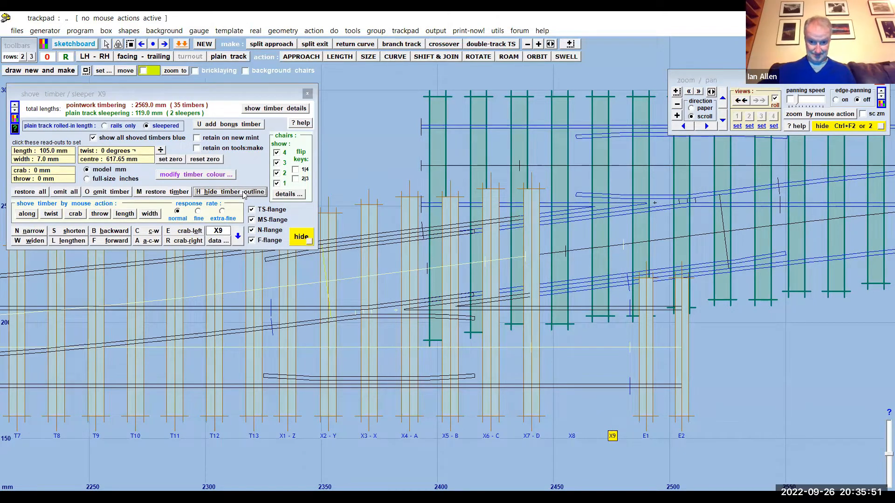
click(534, 439)
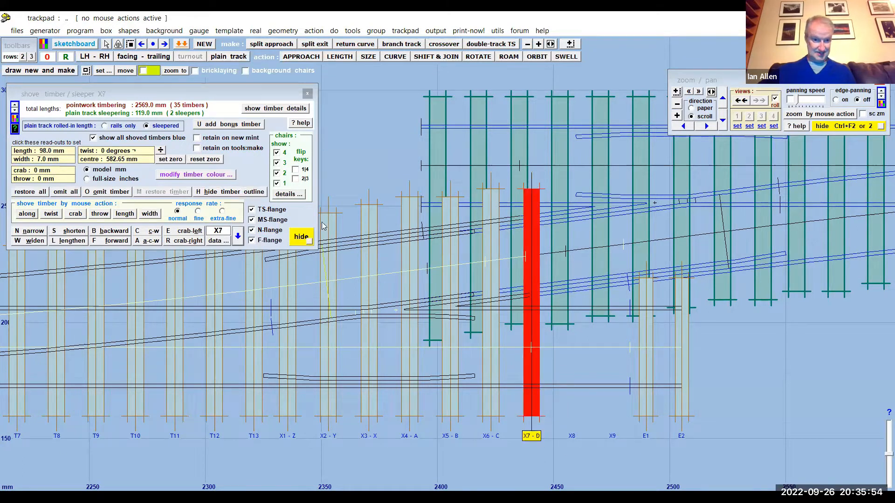
click(248, 192)
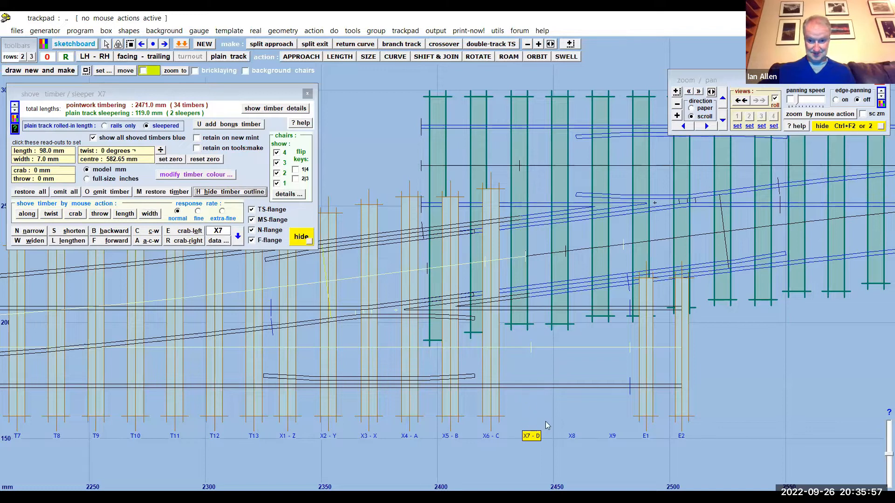
mouse_move(764, 365)
mouse_down()
mouse_move(767, 393)
mouse_move(756, 399)
mouse_up()
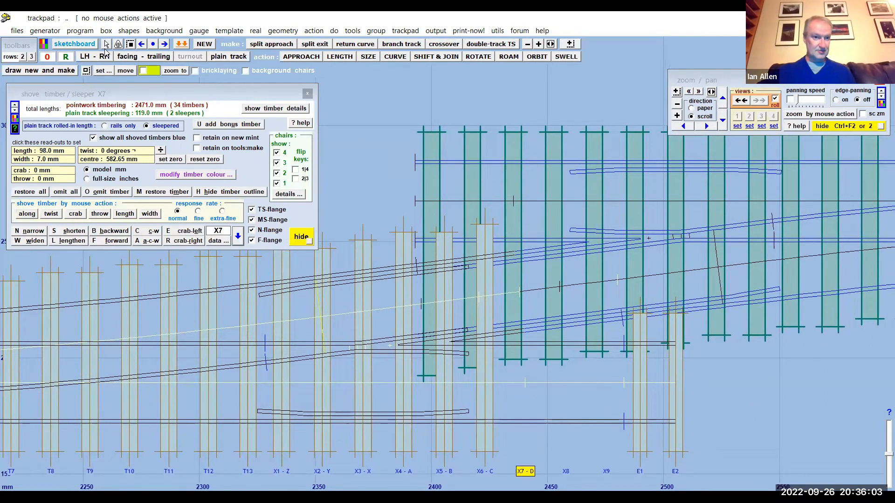
click(75, 31)
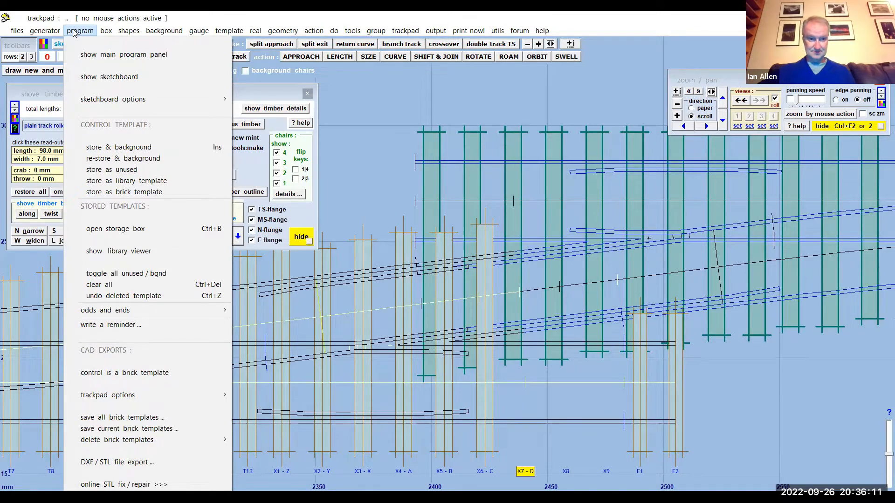
click(346, 95)
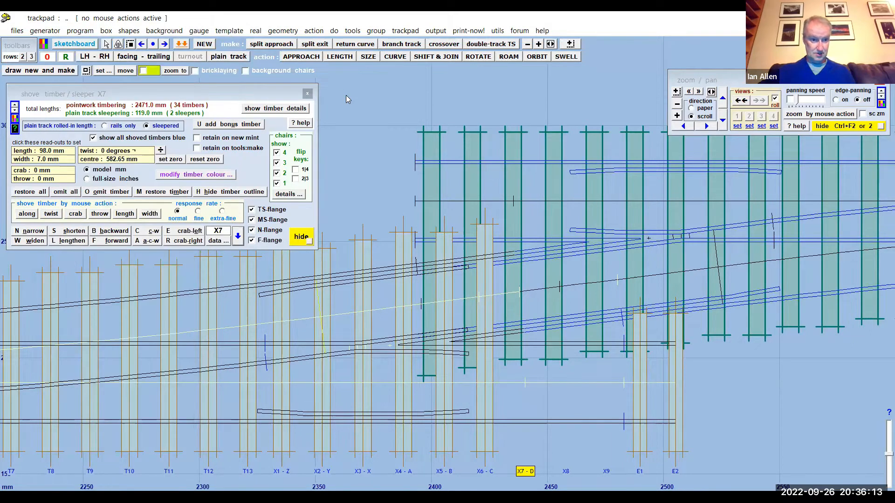
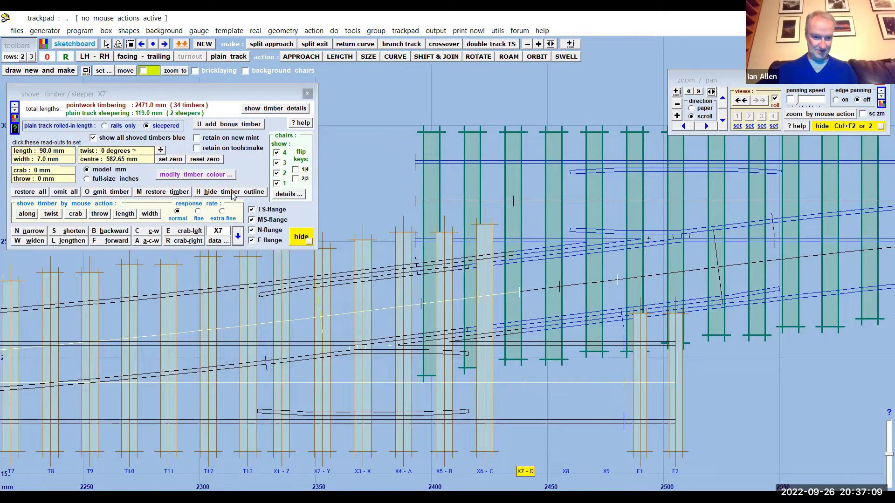
- Store the first turnout in the background and wipe the crossover's other turnout to the control for timber shoving
drag(247, 94, 264, 91)
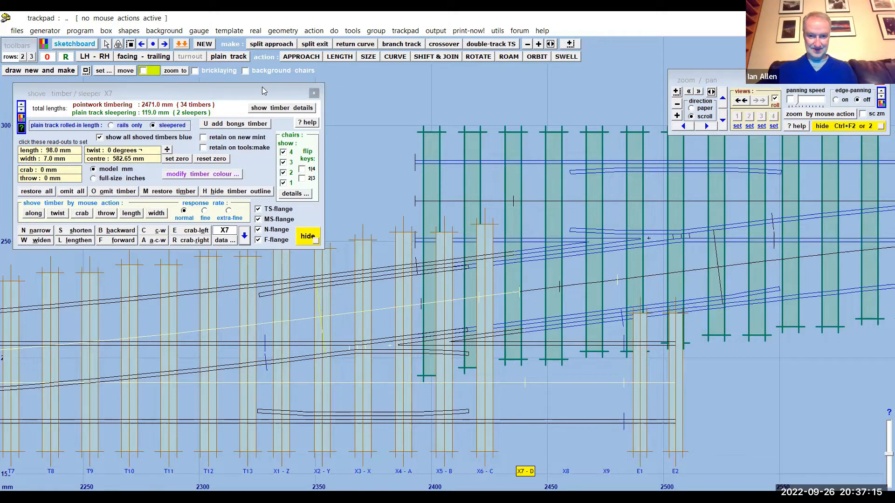
drag(262, 87, 344, 71)
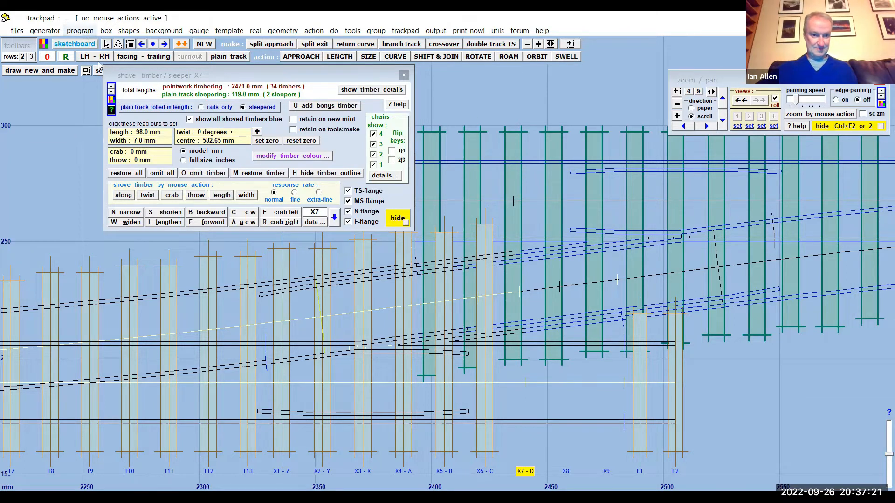
click(85, 31)
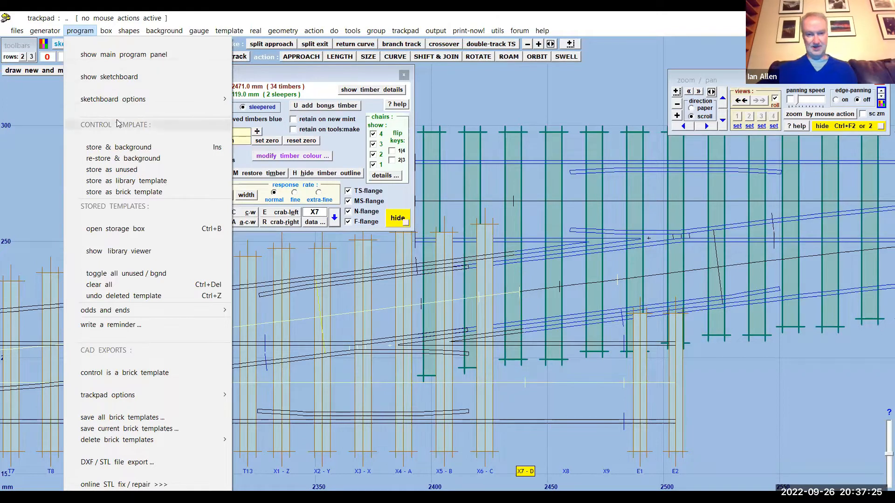
click(117, 147)
click(670, 204)
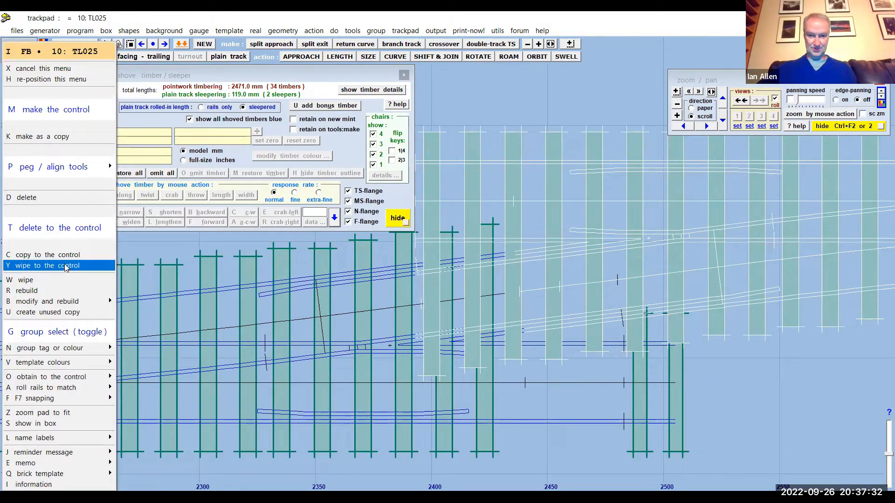
click(66, 266)
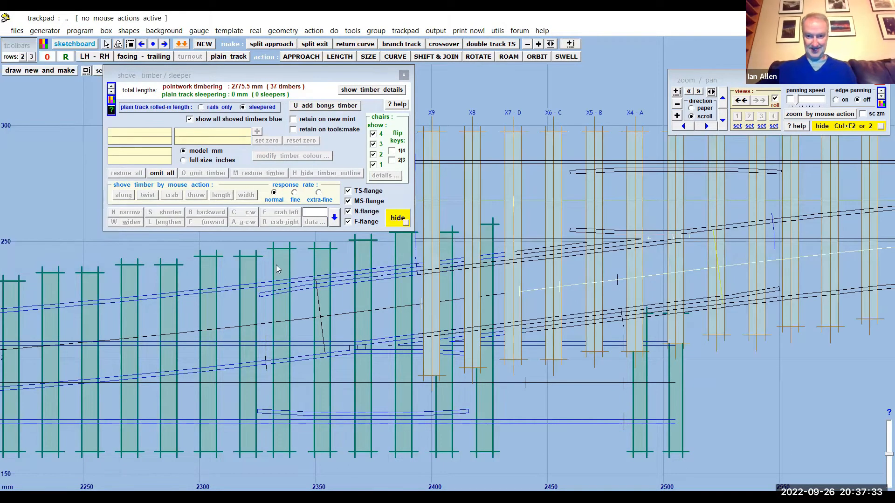
- Omit timbers X8 and X9 from the control turnout where they overlap the first turnout's timbers
drag(547, 74, 548, 121)
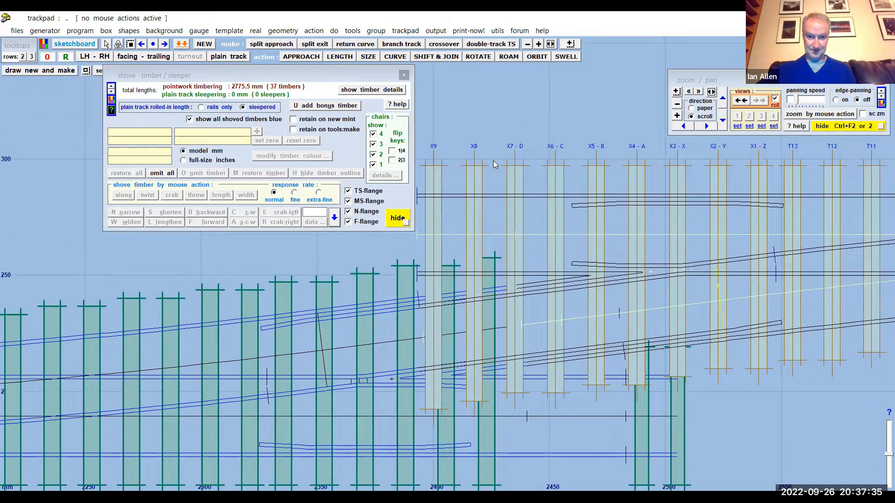
click(474, 147)
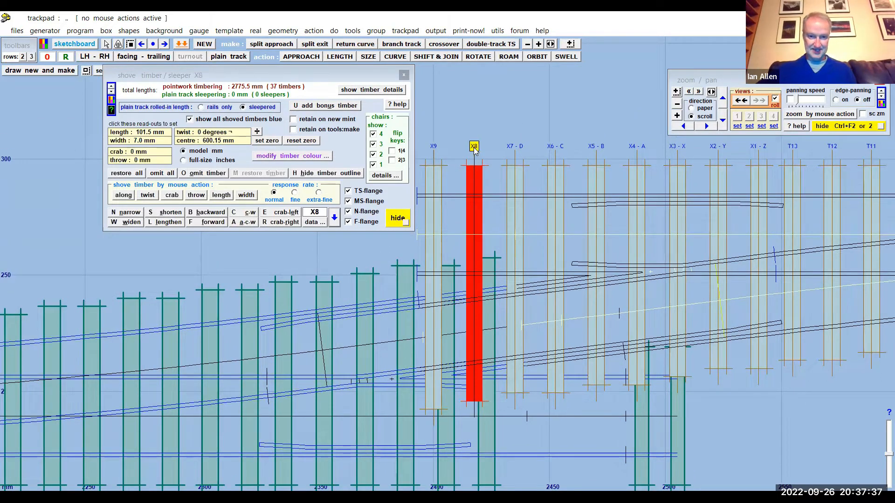
click(195, 176)
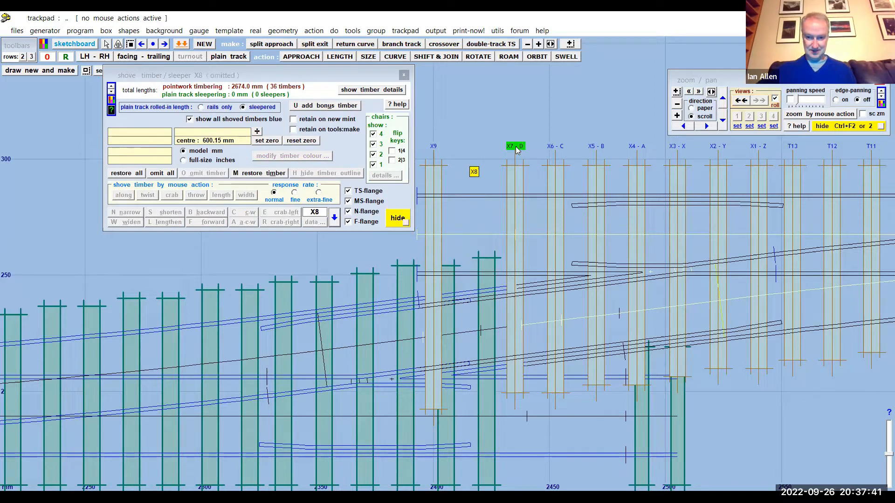
click(434, 147)
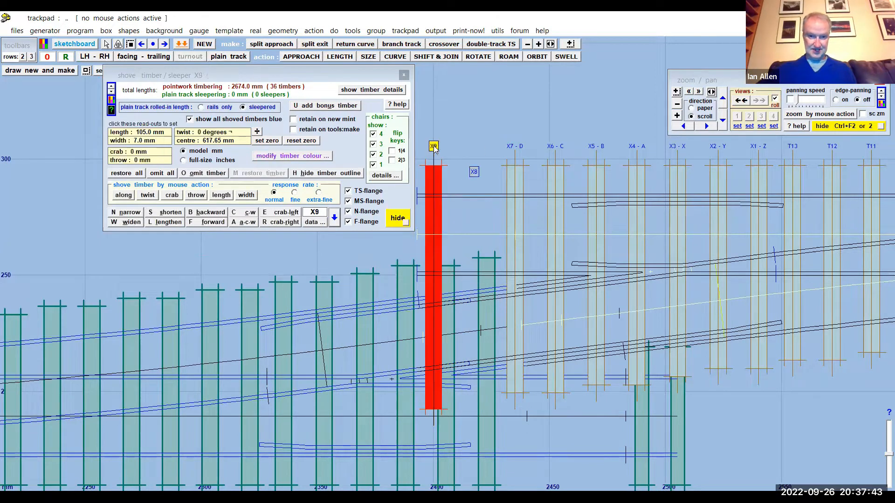
click(200, 176)
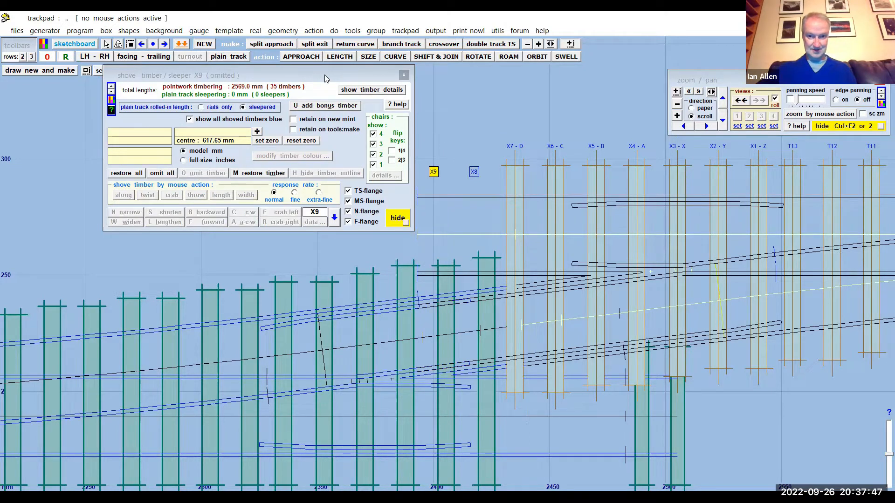
- Lengthen timber X7 of the control turnout in increments to 136.5 mm so that it reaches across both tracks
drag(324, 75, 223, 80)
drag(411, 110, 401, 105)
mouse_move(557, 99)
mouse_down()
mouse_move(492, 100)
mouse_move(524, 101)
mouse_move(526, 64)
mouse_up()
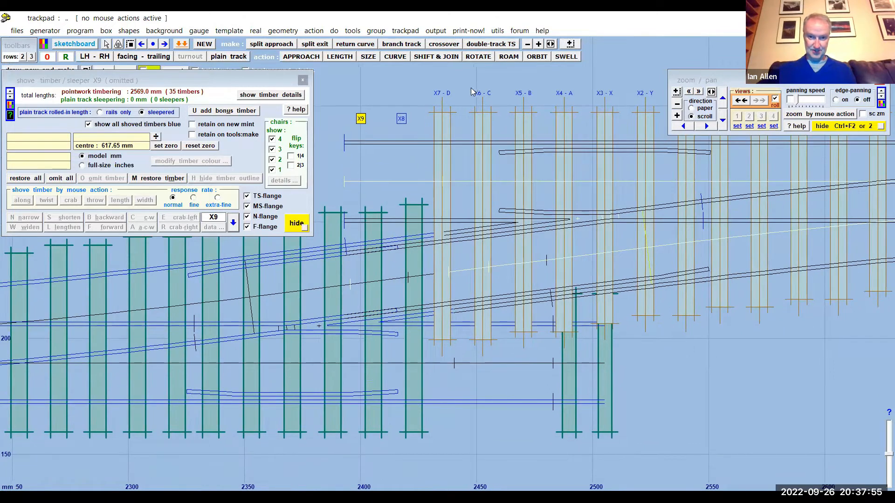
click(443, 94)
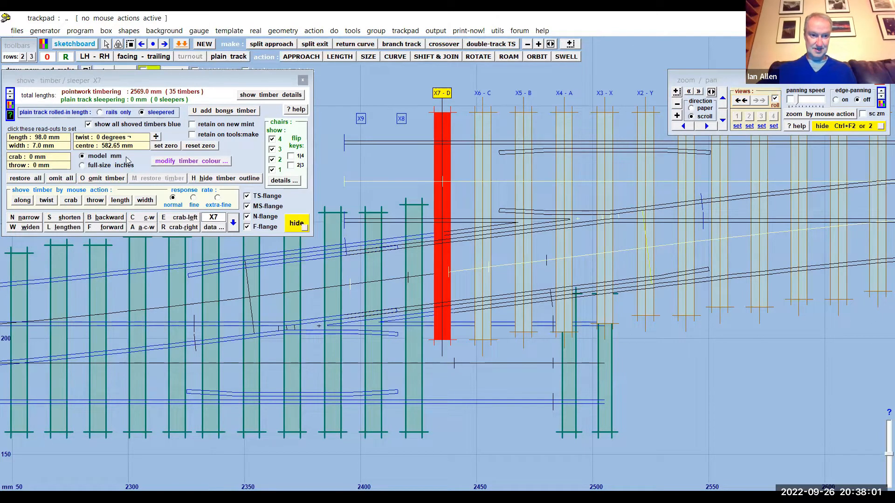
drag(149, 84, 246, 85)
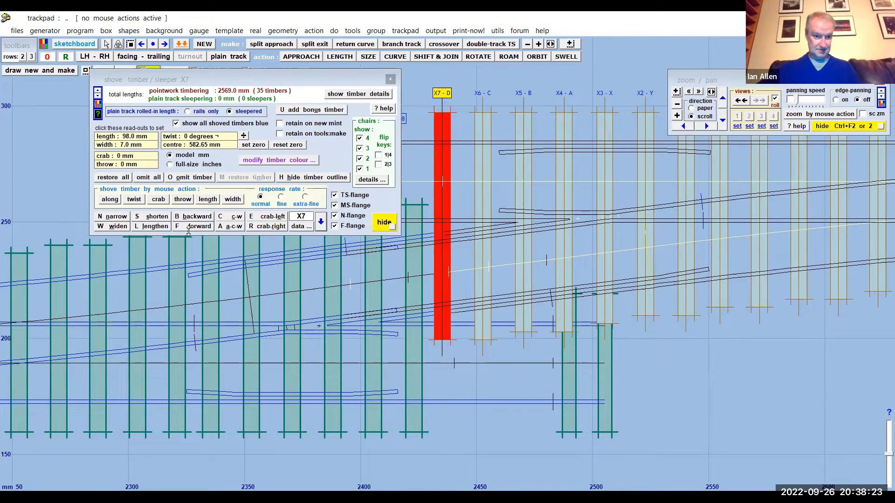
click(154, 227)
click(153, 227)
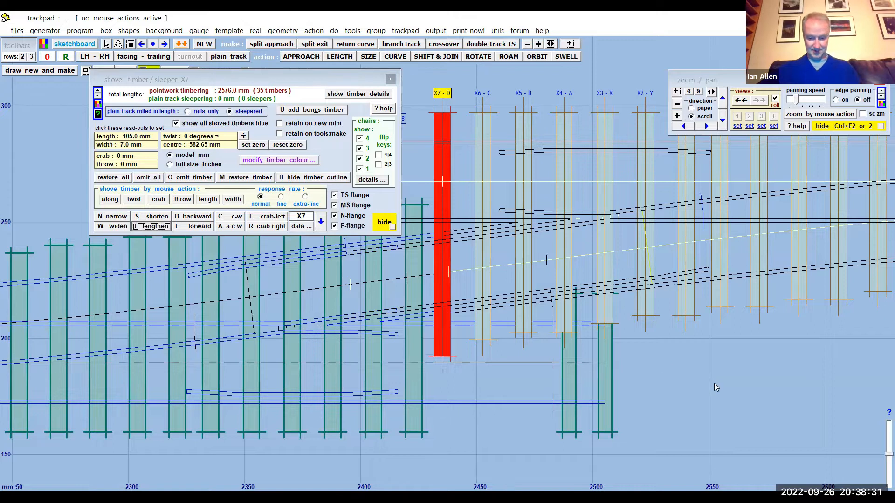
key(l)
key(l)
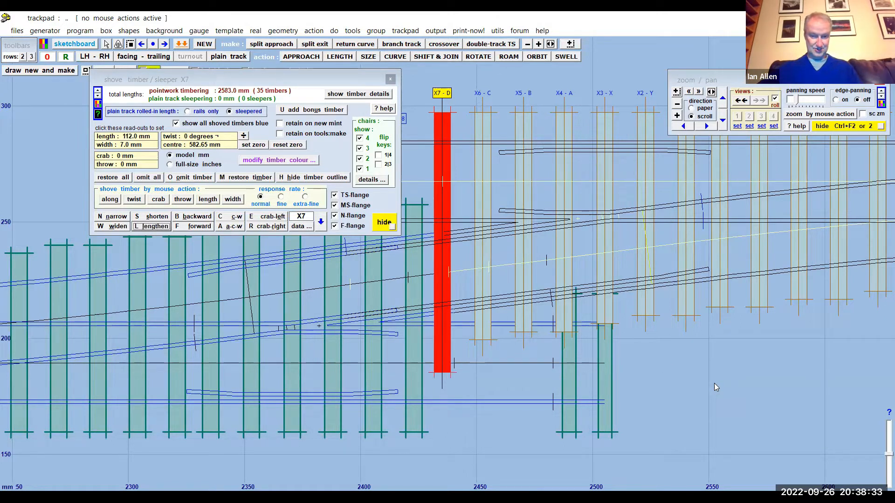
key(l)
key(l)
key(l)
key(l)
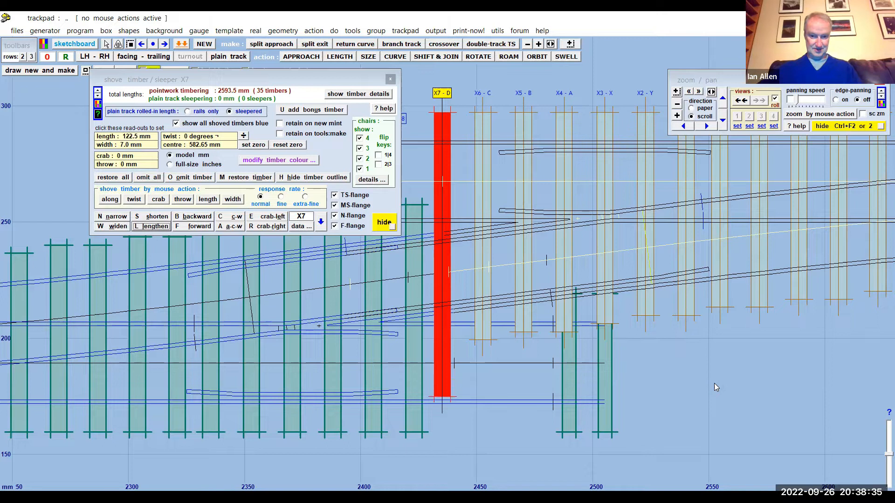
key(l)
key(l)
key(l)
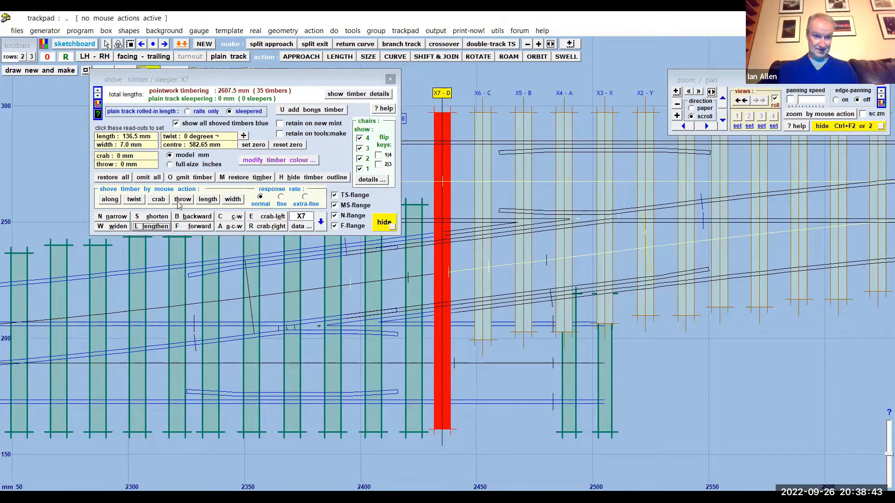
- Fine-tune the length of timber X7 to 137.5 mm with the length mouse action, matching the neighbouring timber ends
click(208, 200)
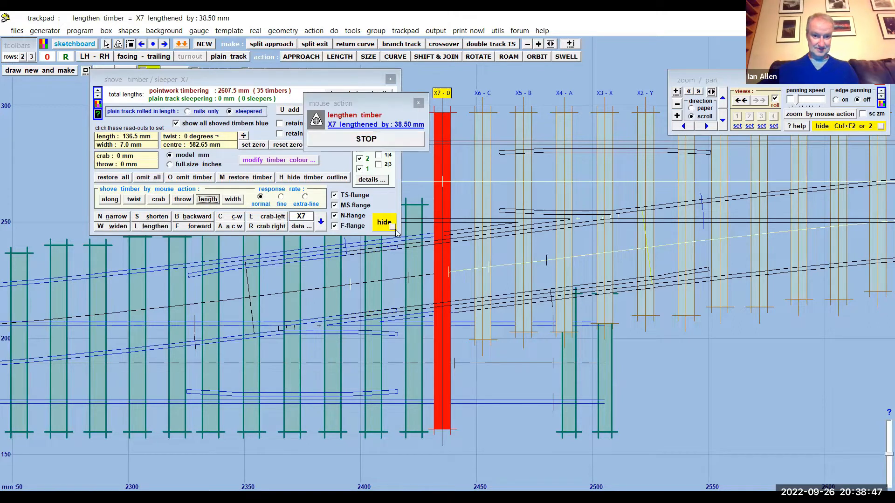
click(653, 346)
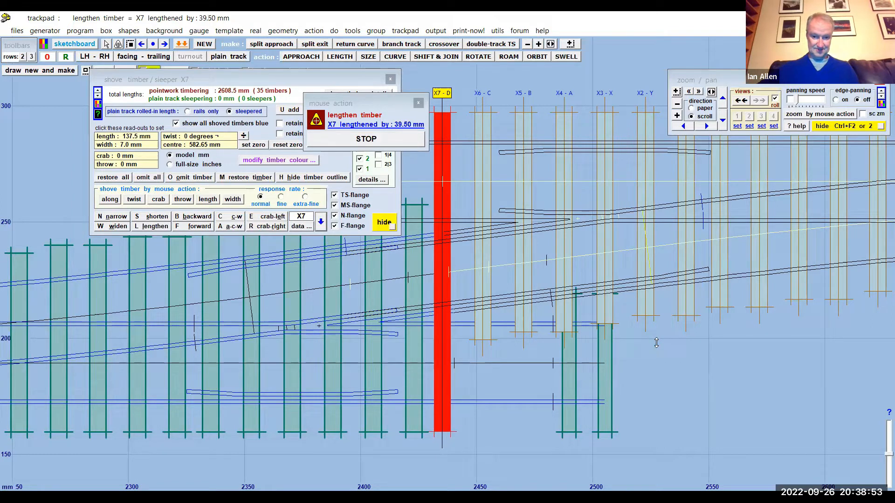
click(656, 343)
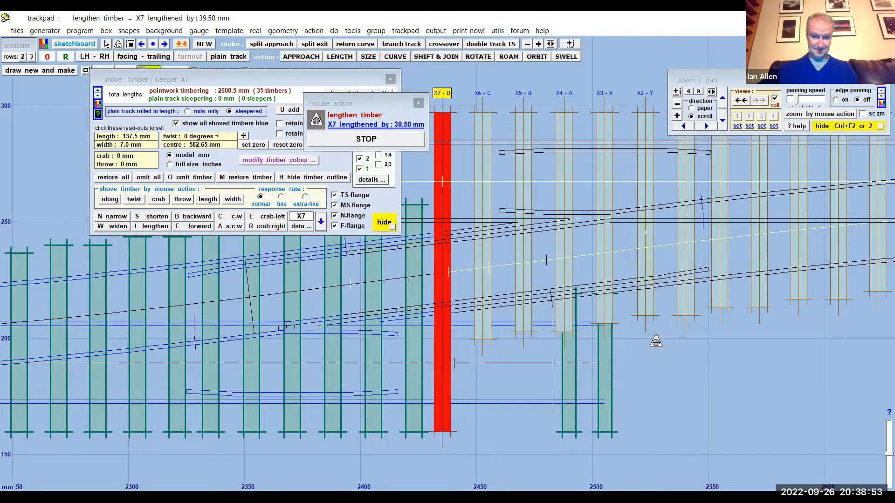
click(393, 141)
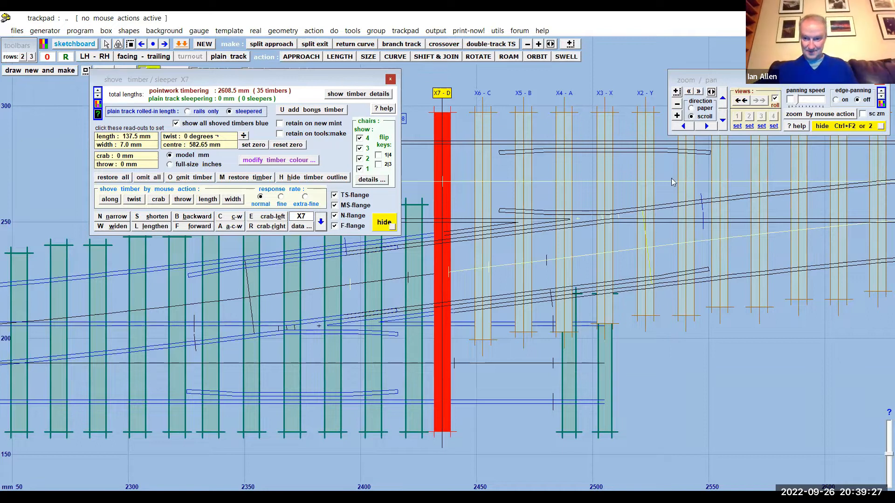
- Try the length mouse action on timber T9, shortening it to 75.7 mm
drag(748, 375, 481, 427)
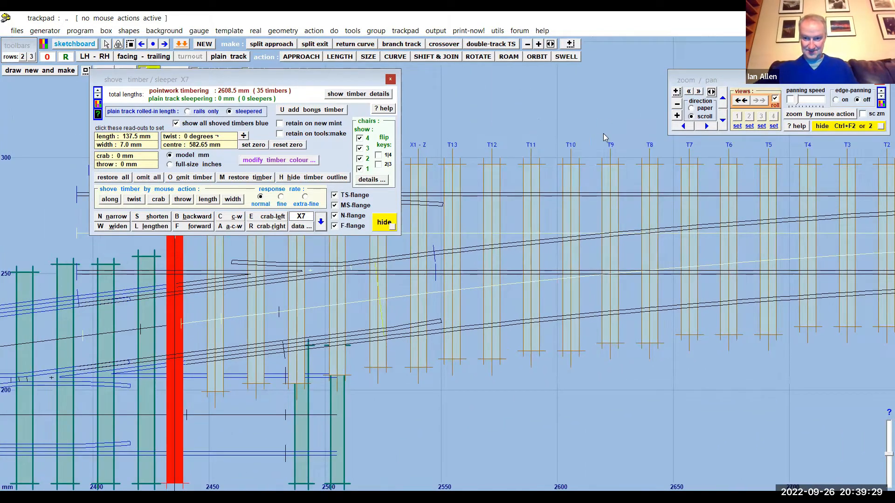
click(610, 146)
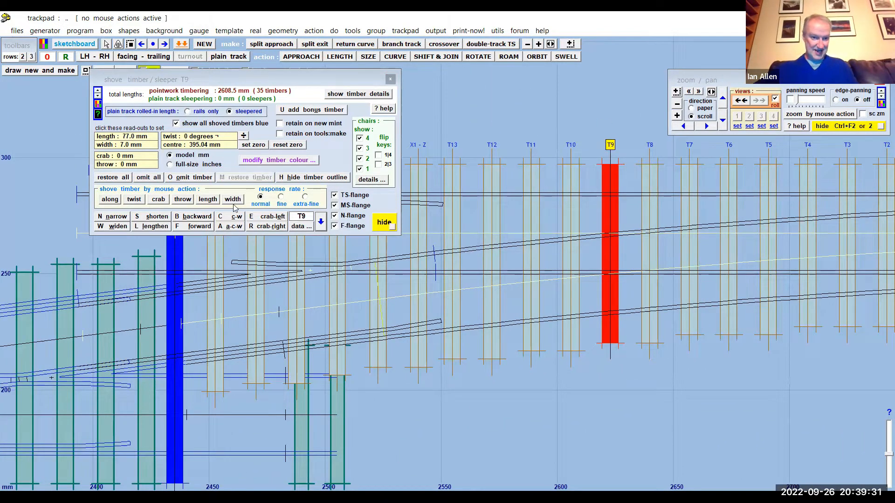
click(209, 201)
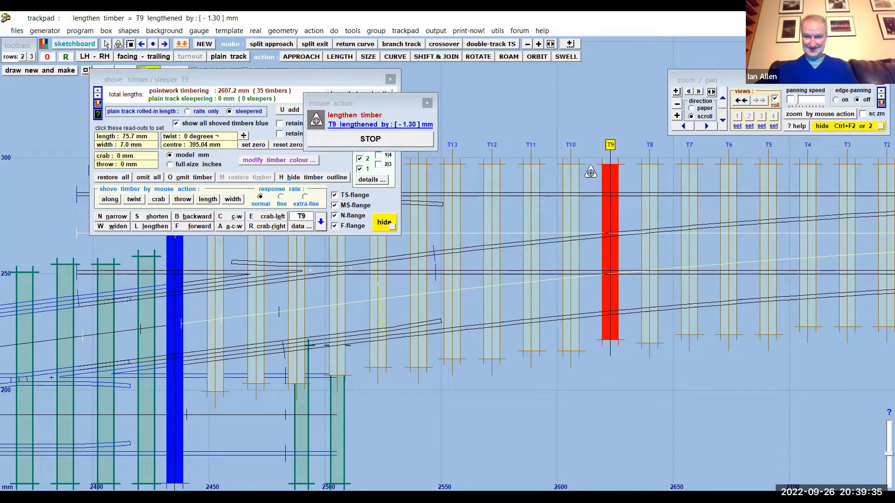
click(402, 139)
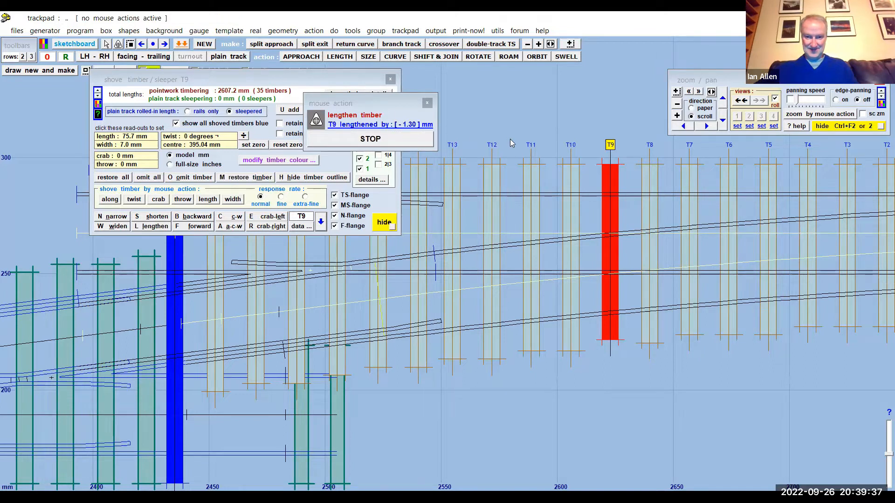
- Try lengthening timber T11 to 82.51 mm and throwing it endways by -0.3 mm with mouse actions
click(532, 145)
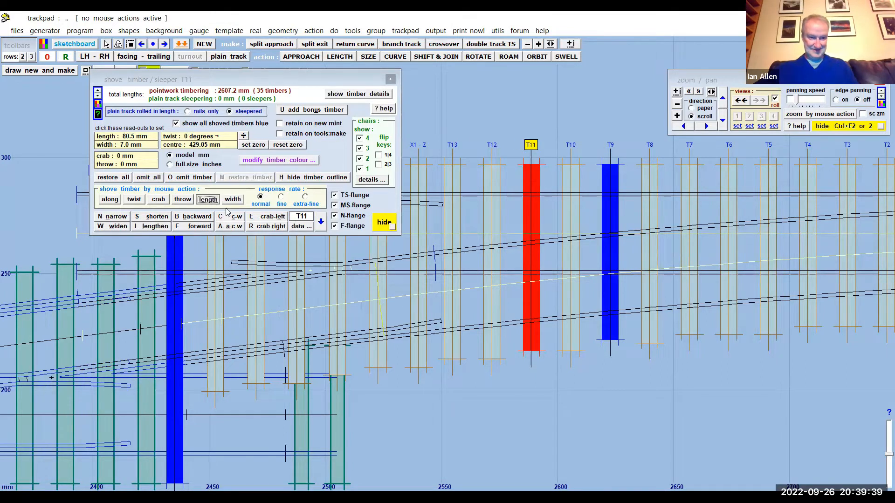
click(208, 199)
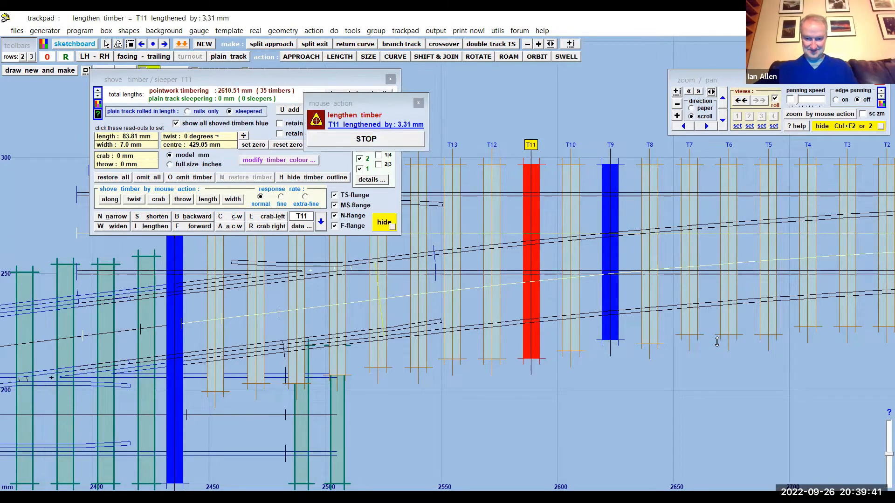
click(717, 347)
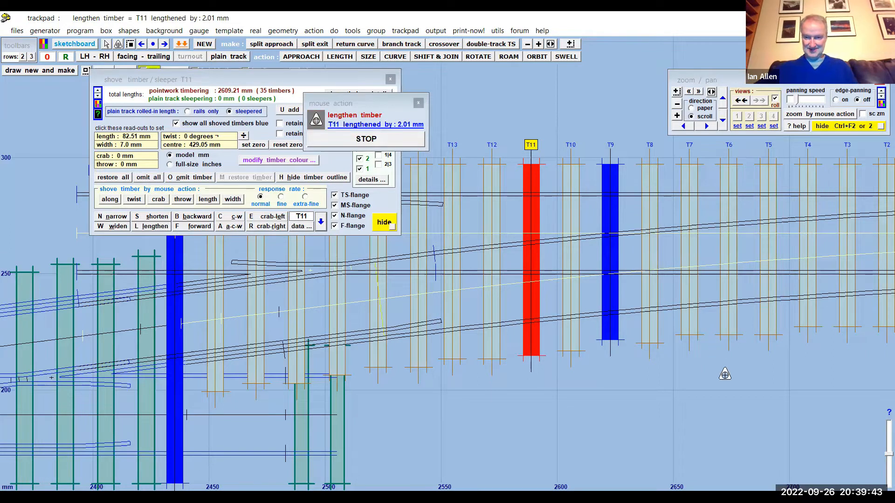
click(181, 199)
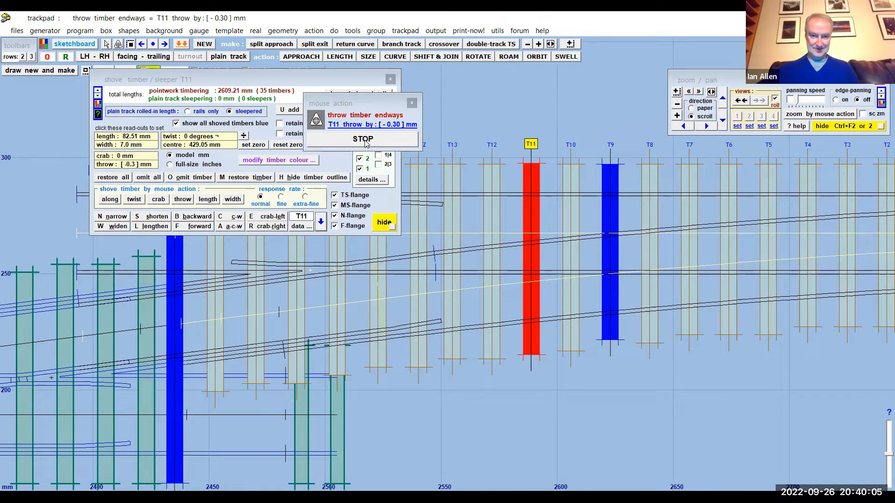
click(531, 117)
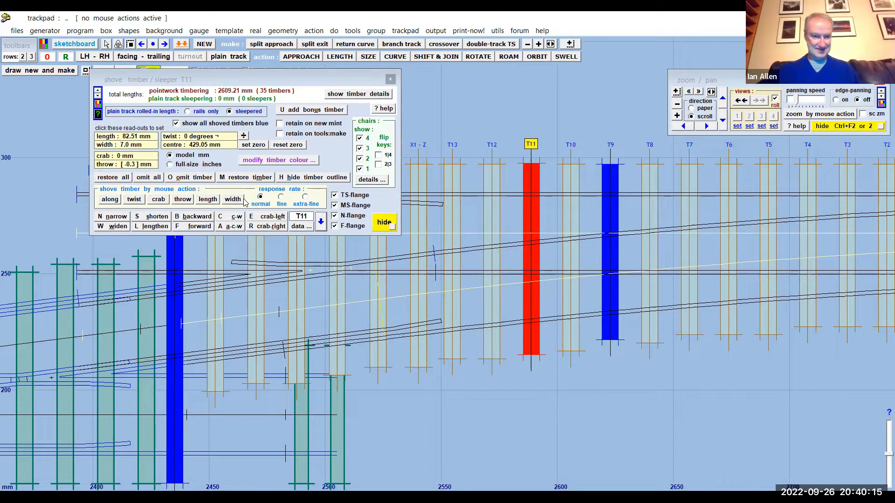
- Restore timbers T11 and T9 to their unshoved dimensions and positions
click(245, 178)
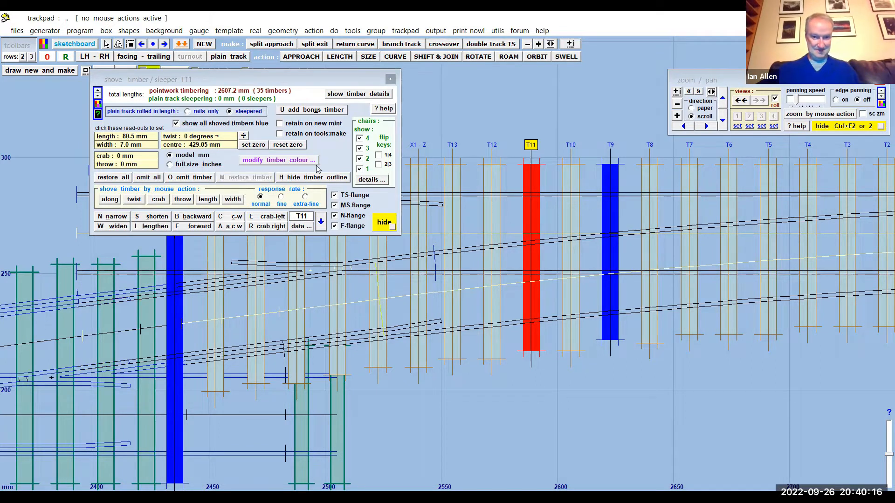
click(611, 146)
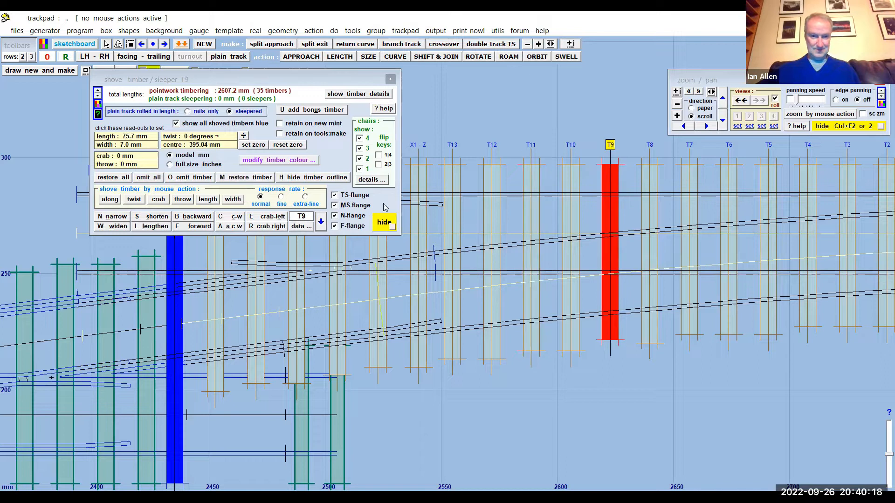
click(238, 178)
- Restore timber X7 to its original length and lengthen it in fixed increments to 136.5 mm
scroll(770, 362, up, 4)
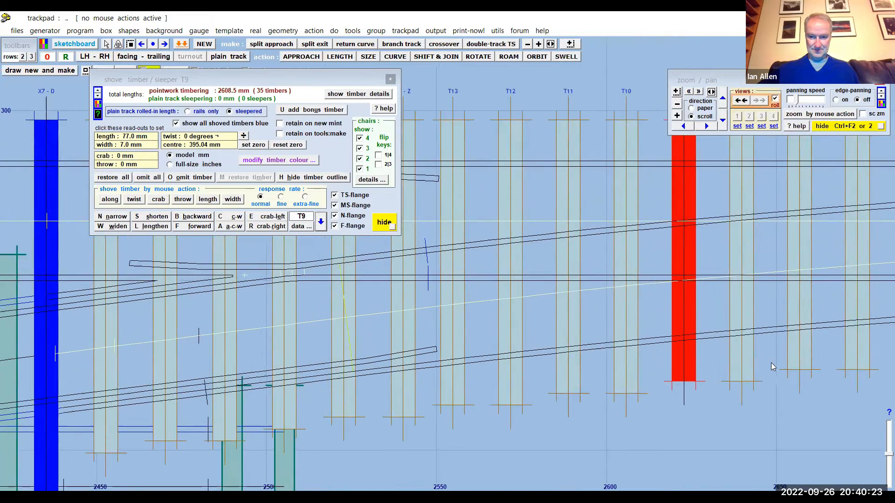
scroll(791, 327, down, 5)
scroll(794, 331, down, 5)
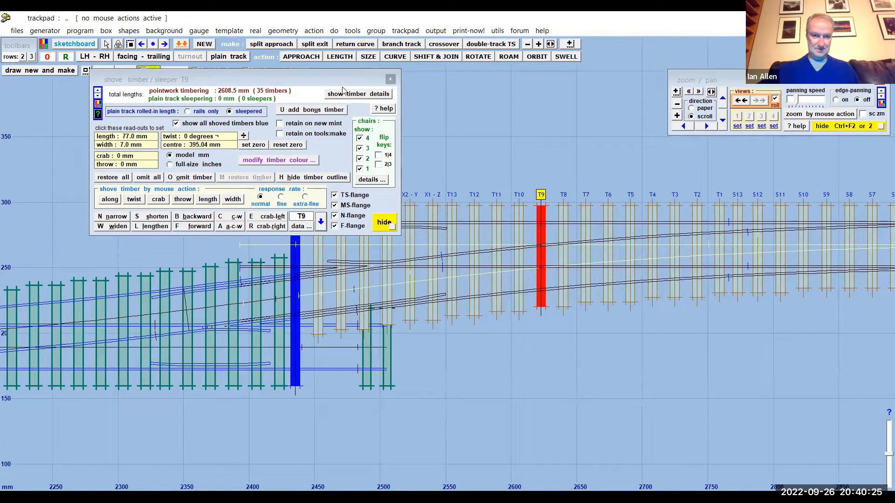
drag(331, 80, 266, 84)
mouse_move(434, 132)
mouse_down()
mouse_move(594, 128)
mouse_move(608, 110)
mouse_up()
scroll(495, 260, up, 3)
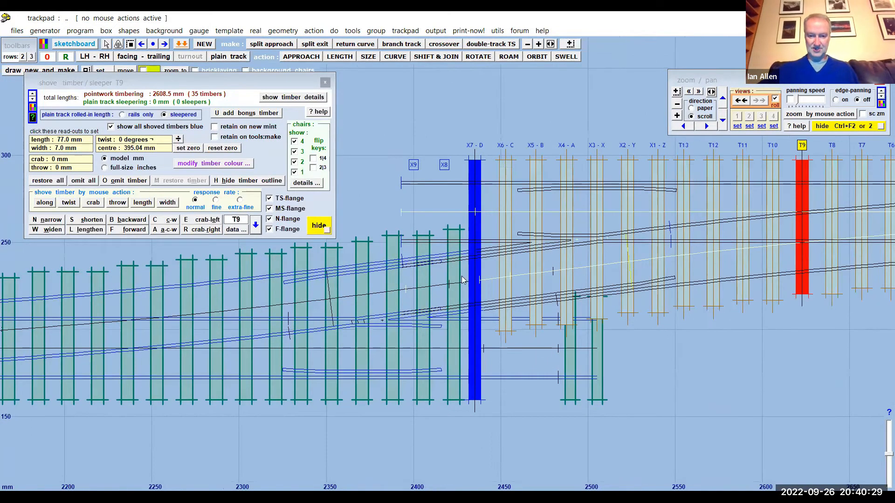
scroll(494, 259, up, 4)
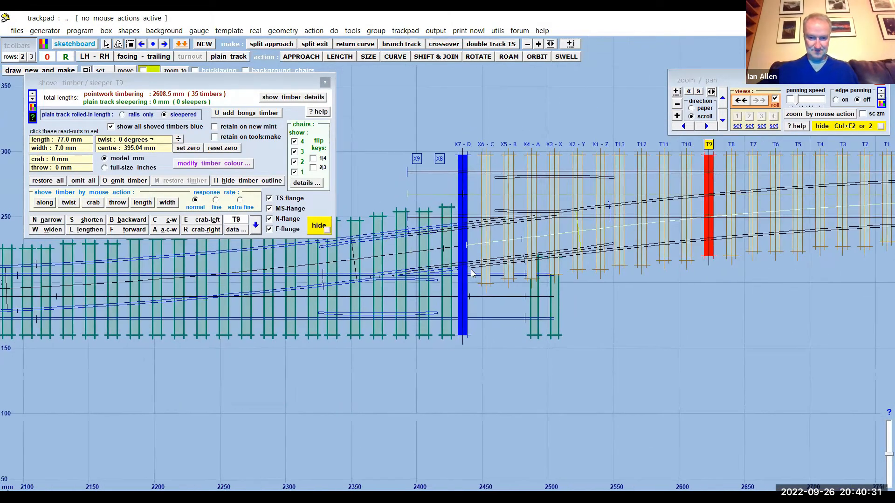
middle_drag(704, 342, 696, 325)
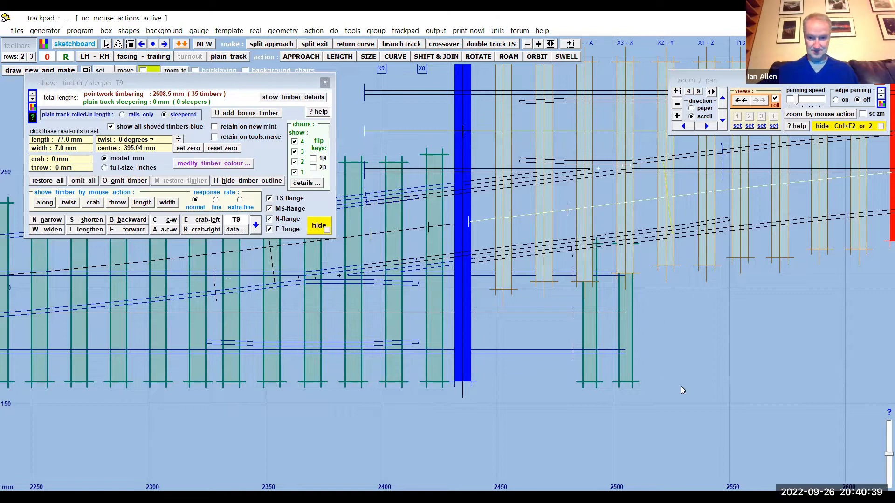
scroll(680, 389, down, 1)
click(457, 80)
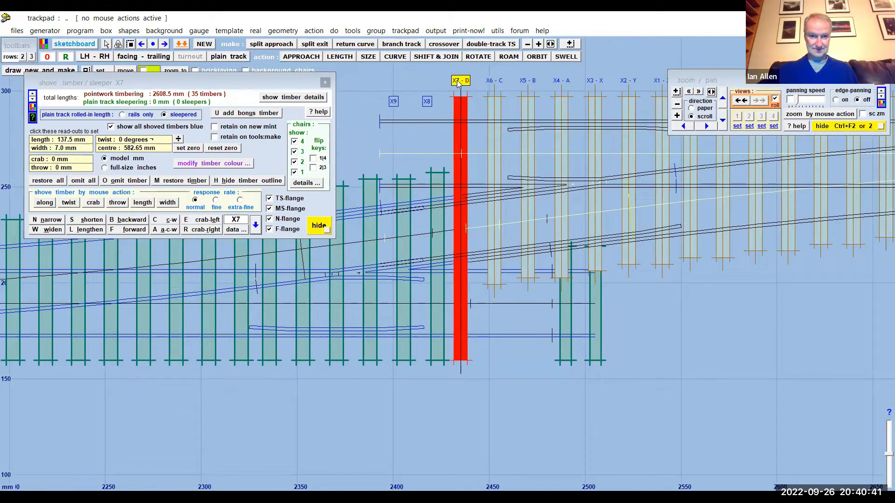
click(173, 184)
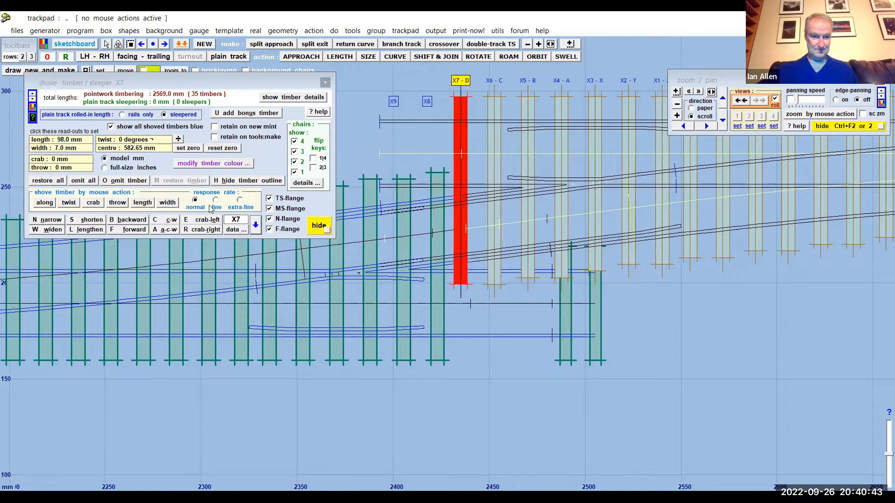
click(88, 229)
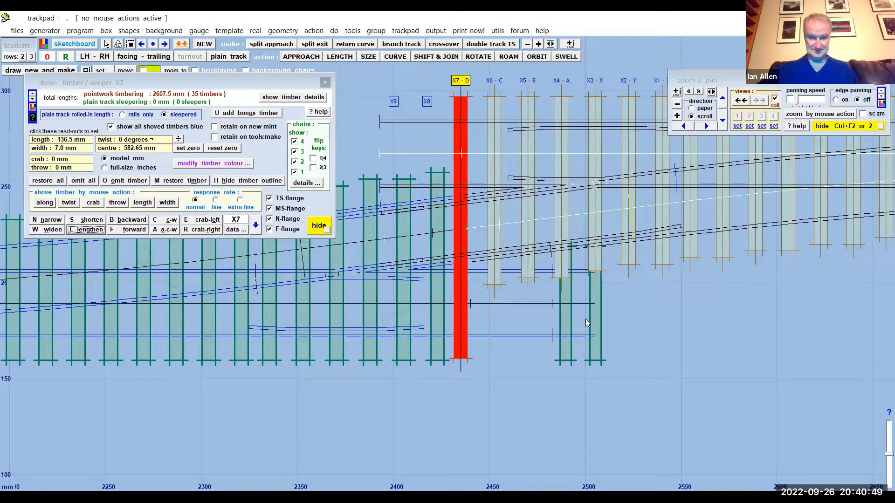
- Lengthen timber X6 in fixed increments to 136.5 mm, matching timber X7
click(491, 83)
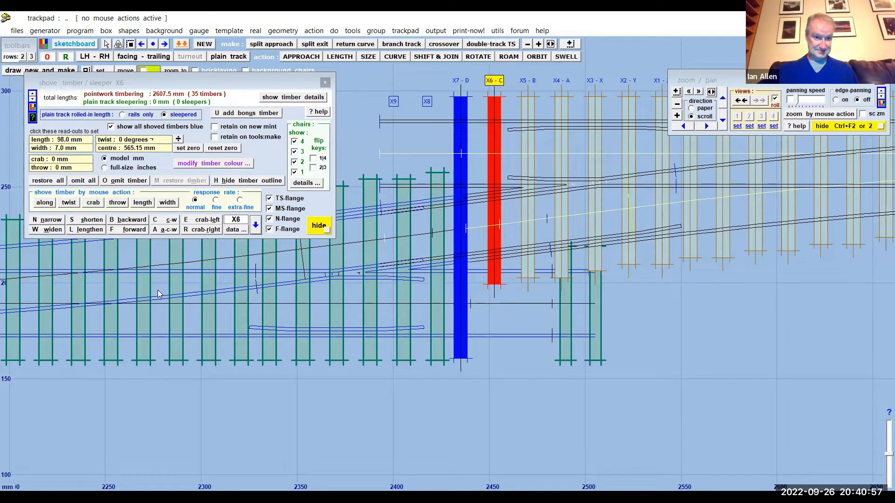
click(460, 81)
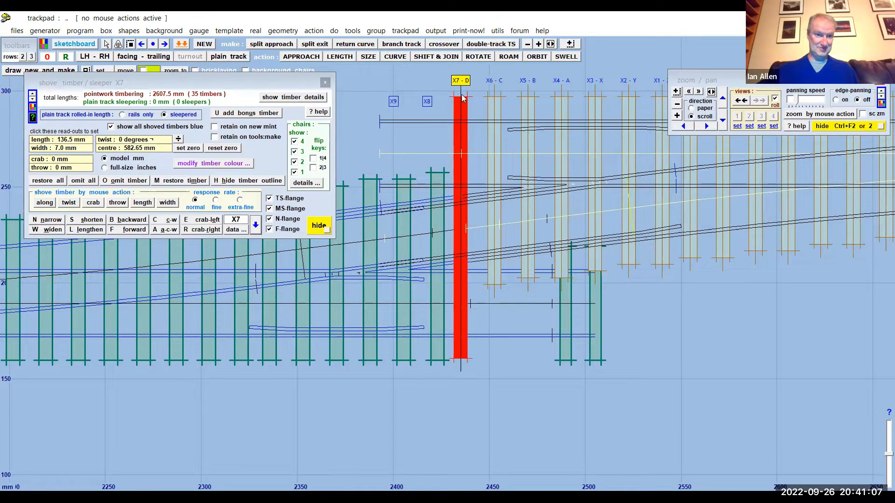
click(493, 82)
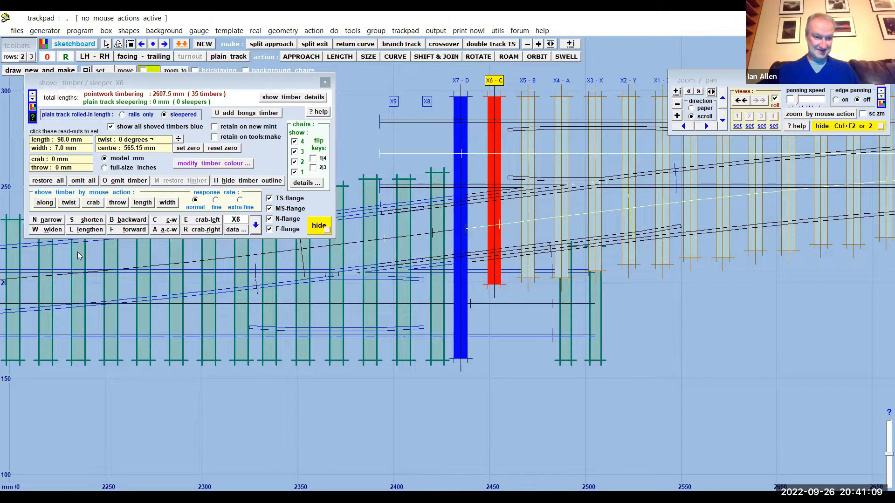
click(88, 229)
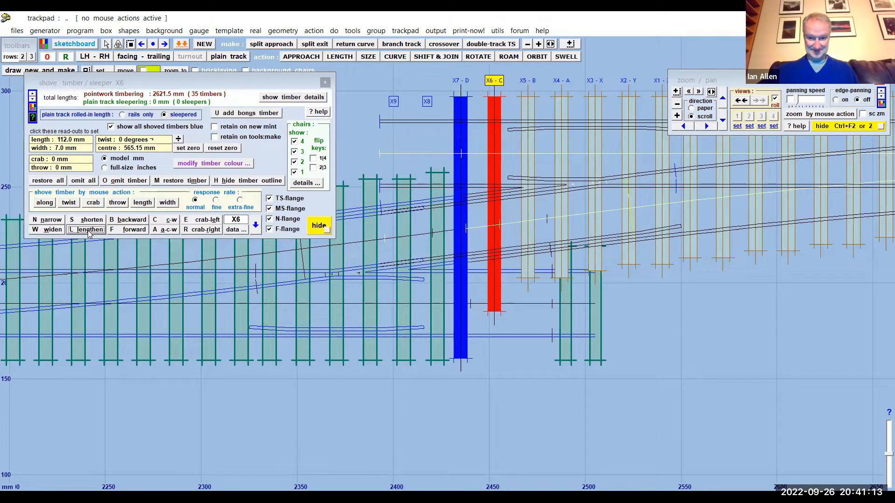
click(89, 229)
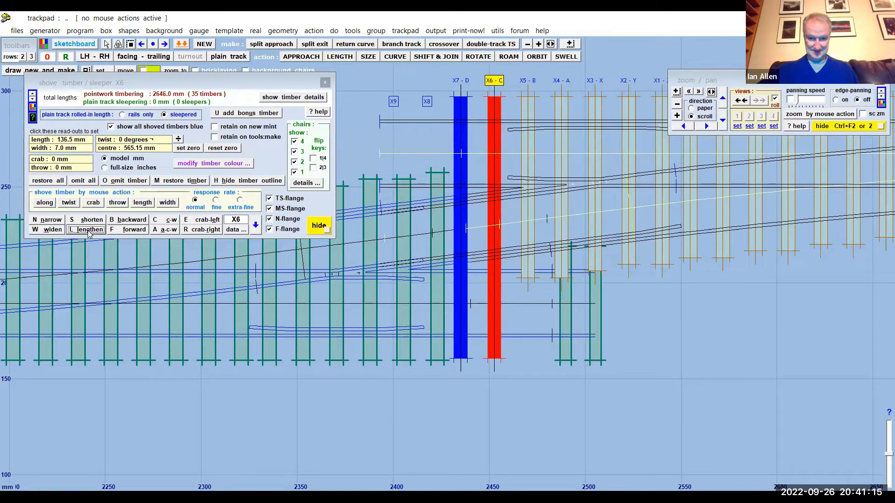
- Lengthen timber X5 in fixed increments to 136.5 mm, matching timbers X6 and X7
click(530, 82)
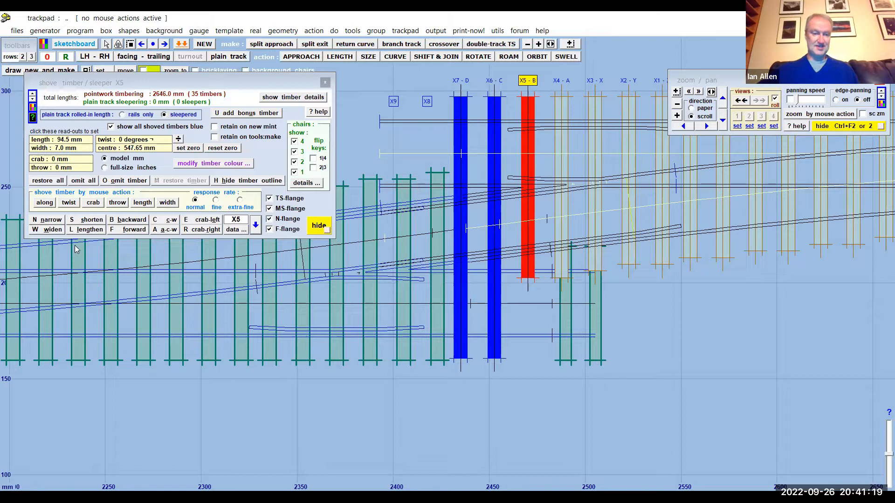
click(86, 230)
click(87, 229)
click(86, 229)
click(86, 229)
click(86, 230)
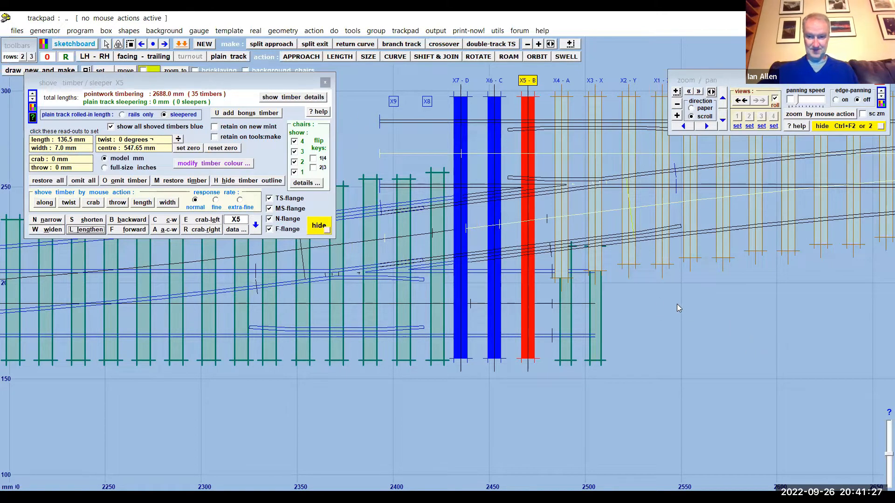
- Widen the three lengthened timbers X5, X6 and X7 to 8.17 mm each
drag(677, 298, 675, 317)
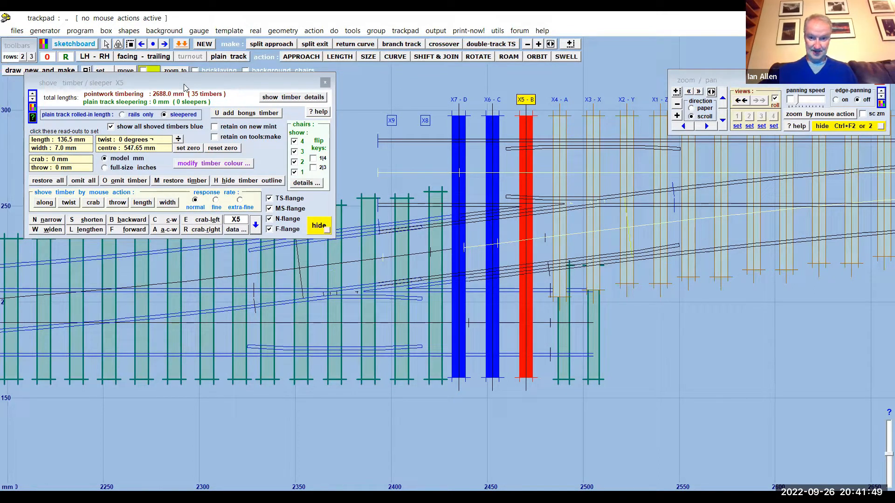
drag(185, 87, 721, 109)
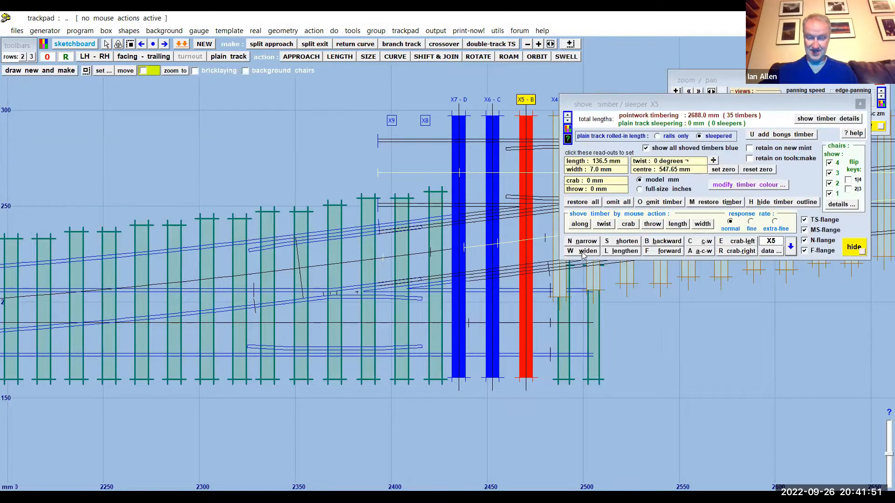
click(582, 254)
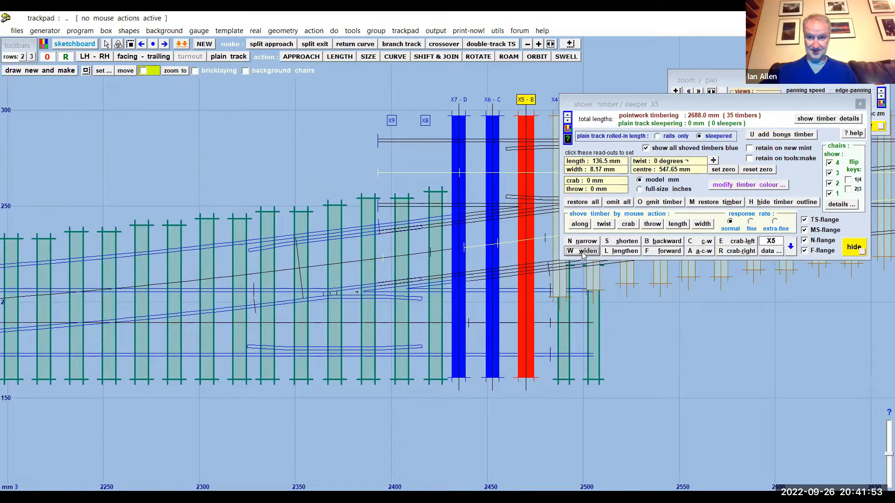
click(493, 100)
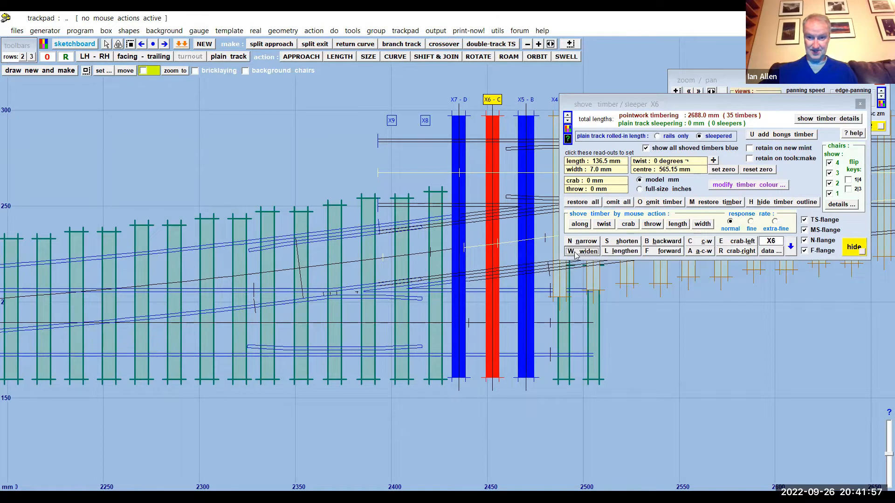
click(459, 100)
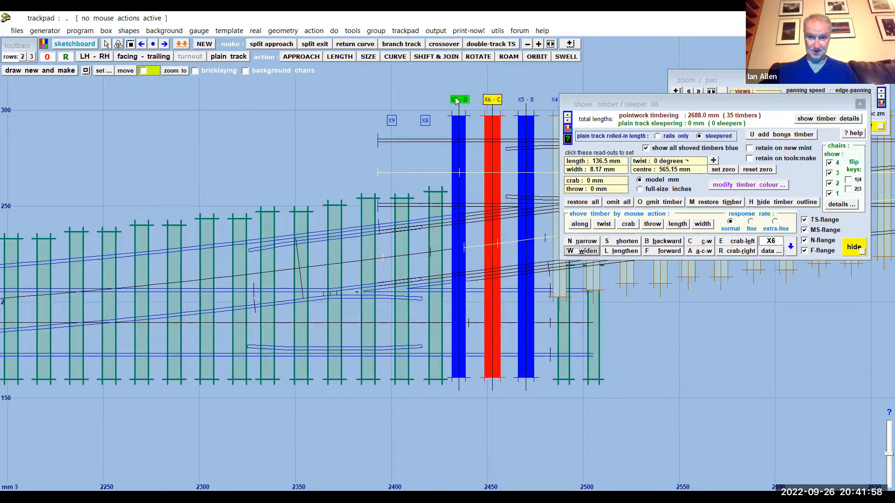
click(582, 251)
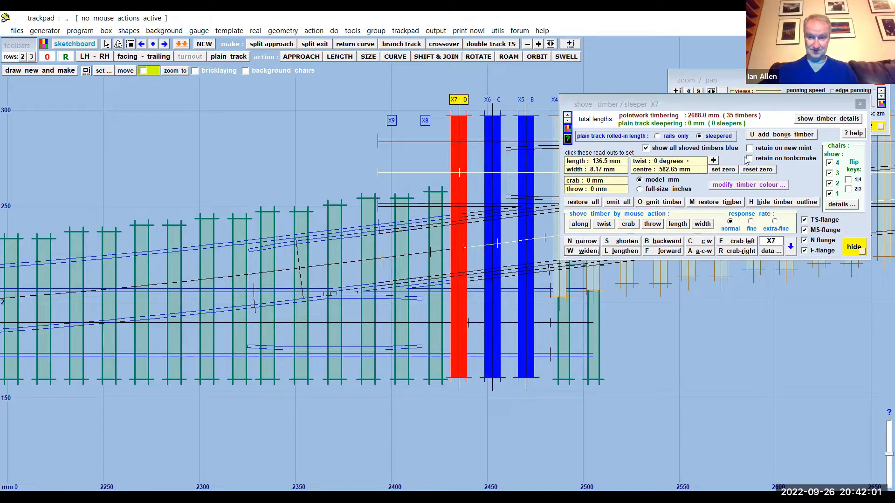
- Restore the omitted timber X8 and shorten it to 59.5 mm
drag(713, 112, 734, 254)
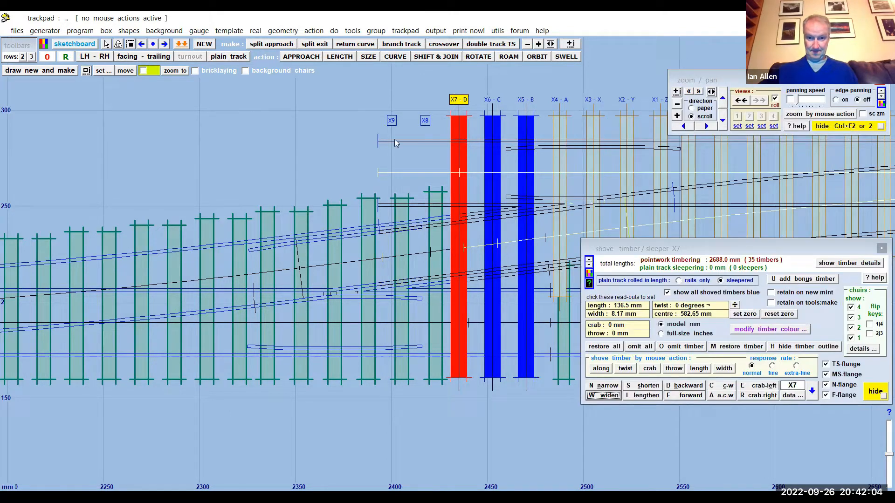
click(425, 121)
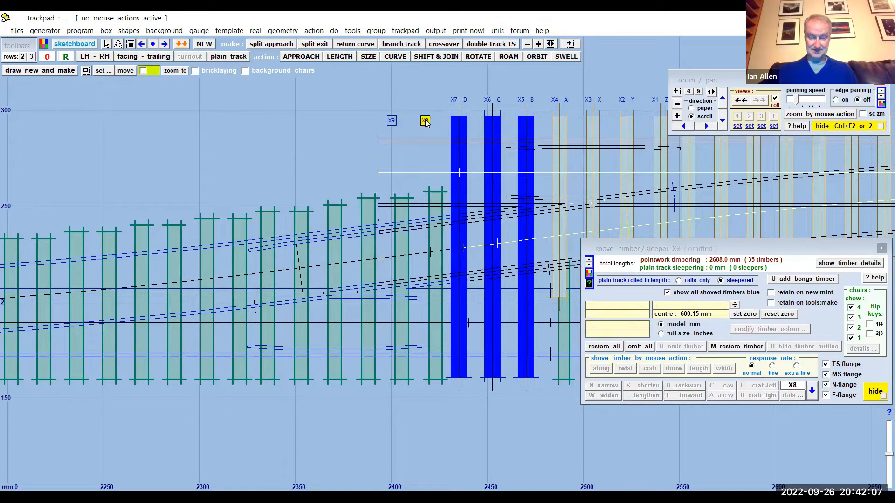
click(735, 348)
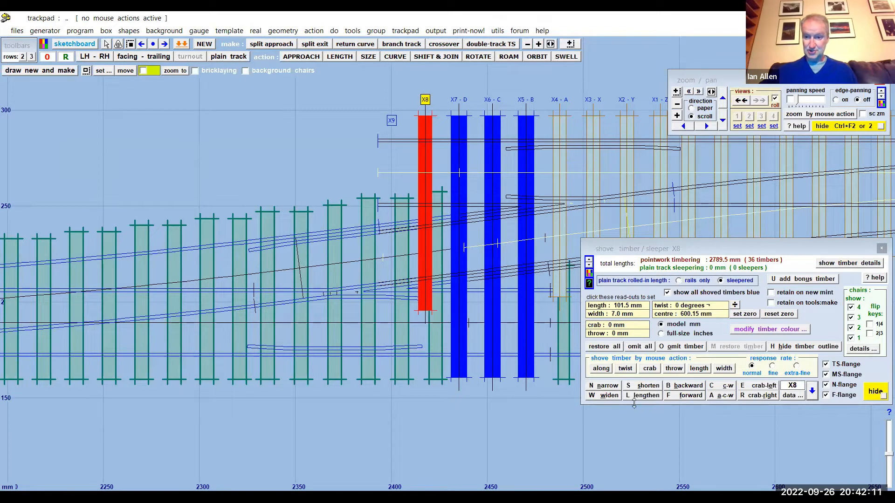
click(641, 388)
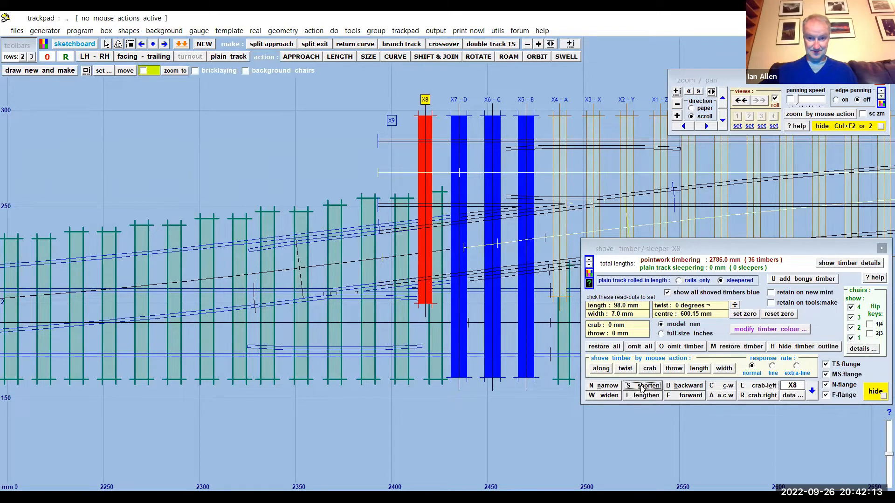
drag(642, 388, 643, 388)
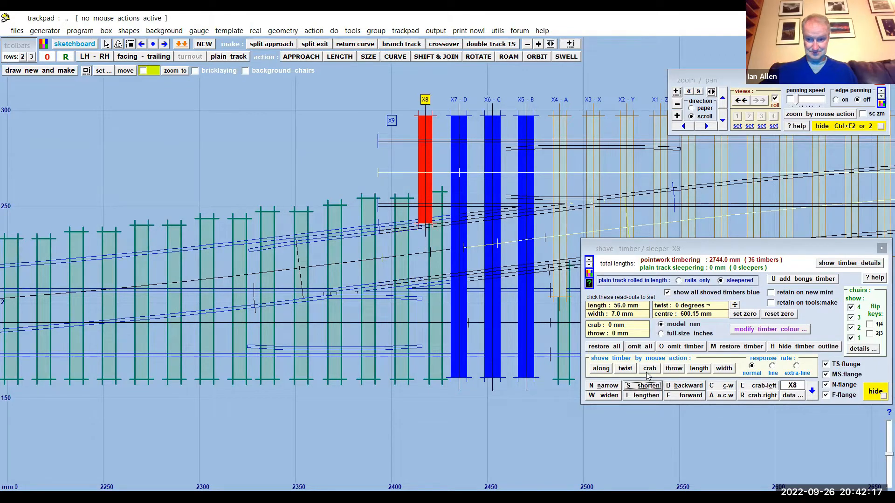
click(639, 396)
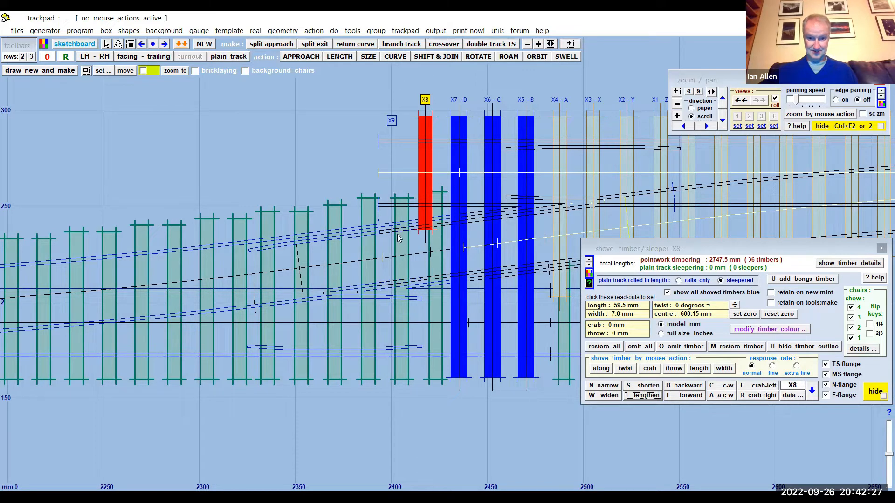
- Try crabbing timber X8 by 0.58 mm and crab it back to zero
scroll(445, 247, up, 2)
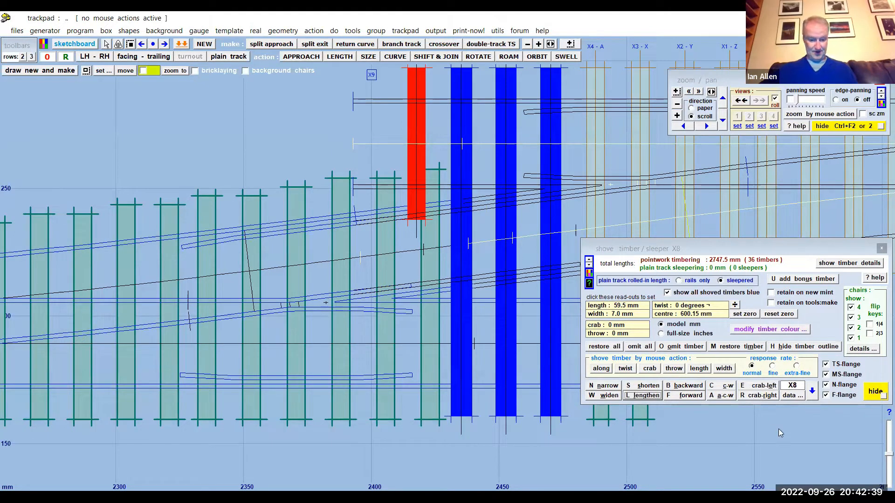
key(r)
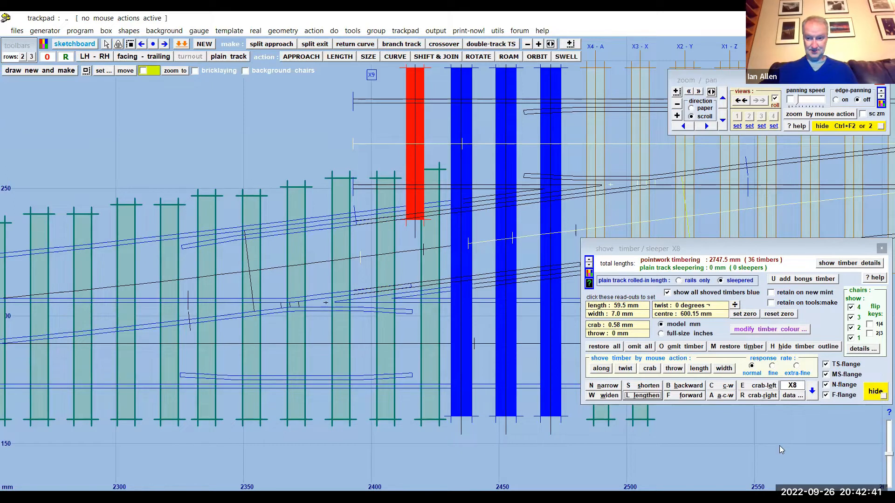
key(e)
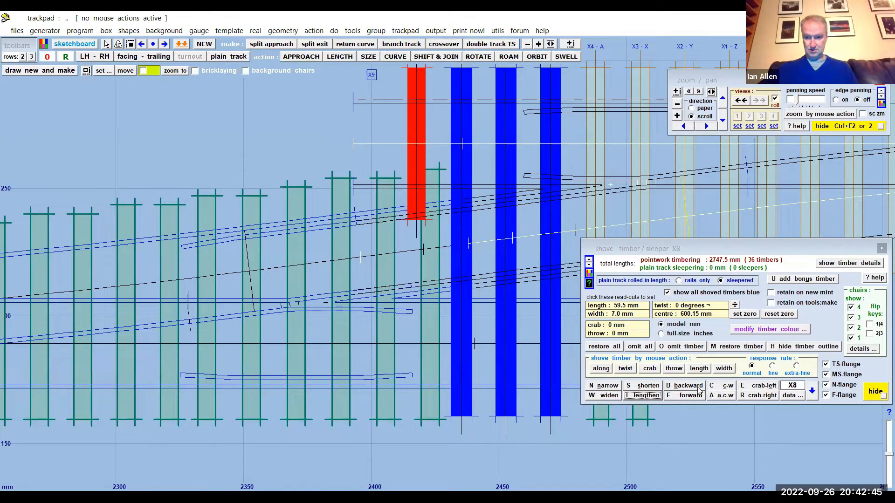
- Shove timber X8 along by 3.15 mm with the along mouse action
click(601, 368)
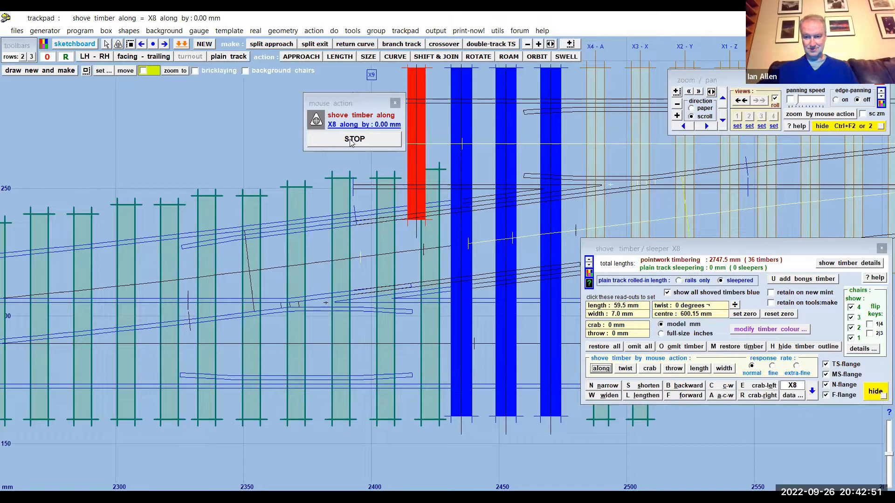
drag(273, 155, 305, 156)
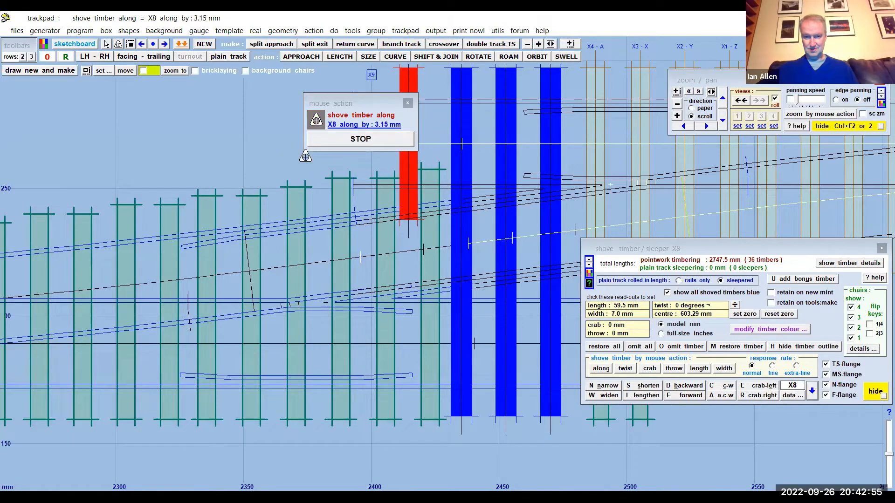
click(363, 143)
- Restore the omitted timber X9 next to X8
middle_drag(301, 156, 332, 212)
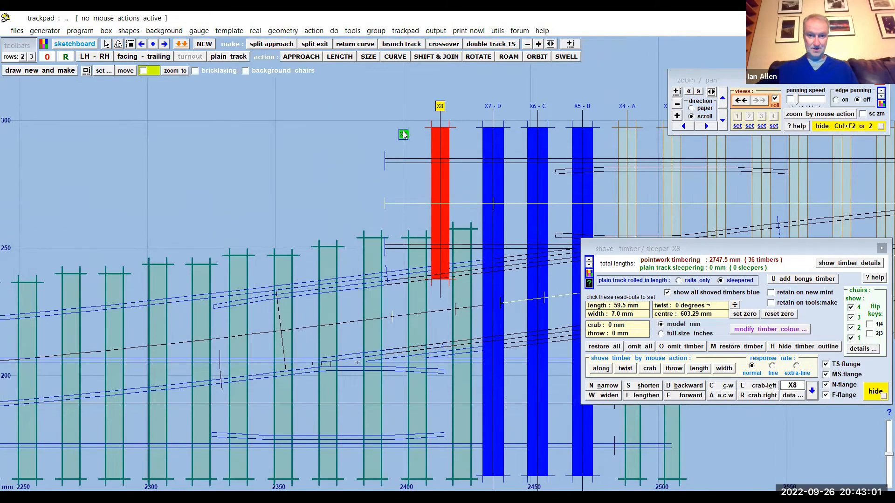
click(403, 136)
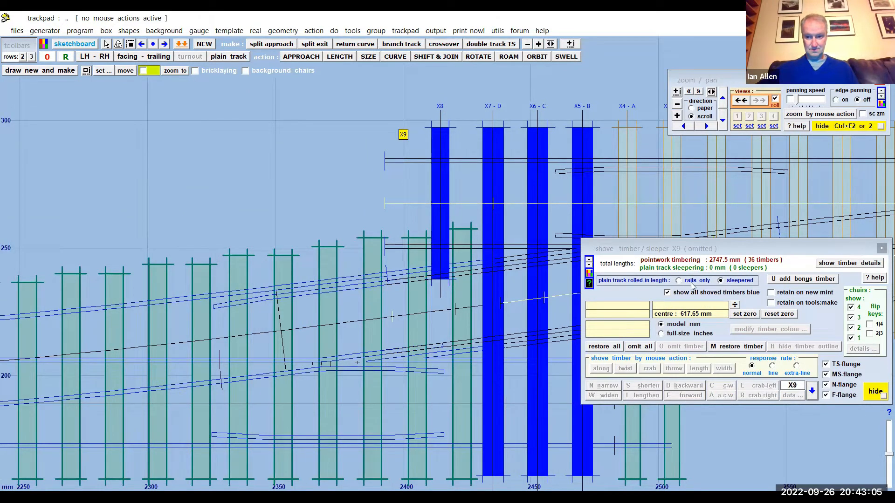
click(726, 348)
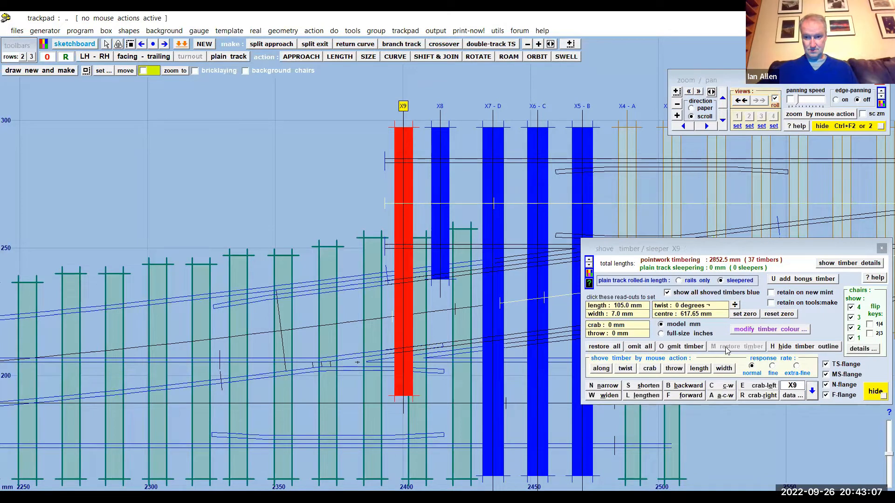
- Try crabbing timber X9 to either side, up to 3.5 mm, and restore the timber
key(e)
key(e)
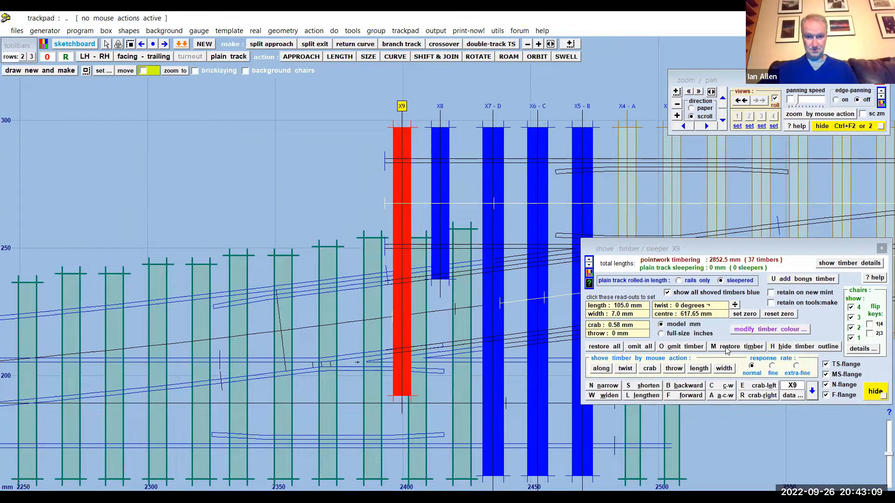
key(e)
key(e)
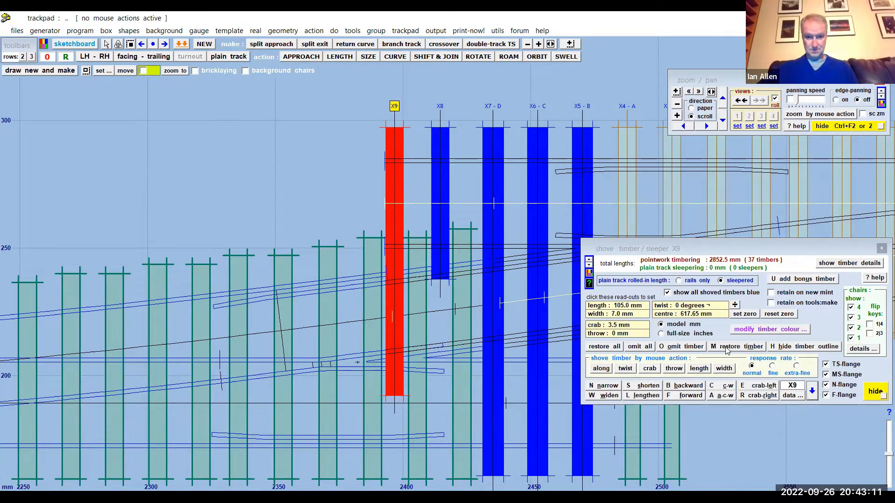
key(r)
key(r)
key(r)
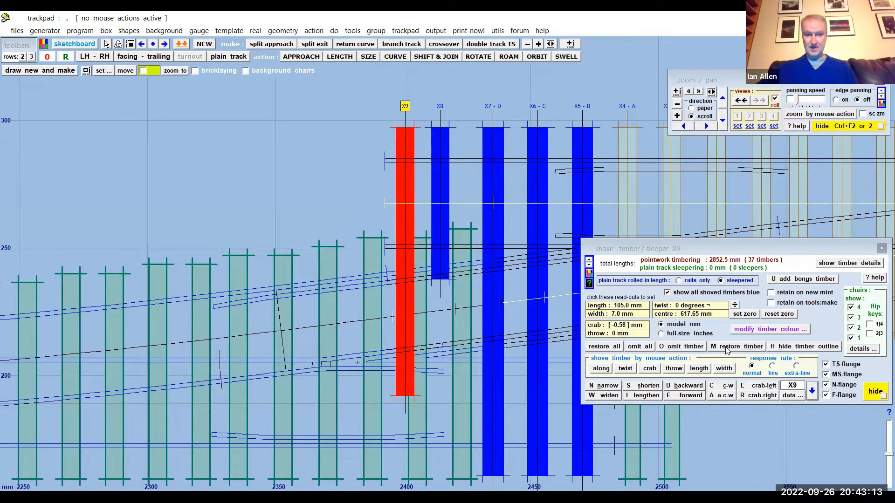
key(e)
key(e)
key(e)
key(r)
key(e)
key(e)
key(r)
key(r)
key(r)
key(r)
key(e)
key(e)
key(e)
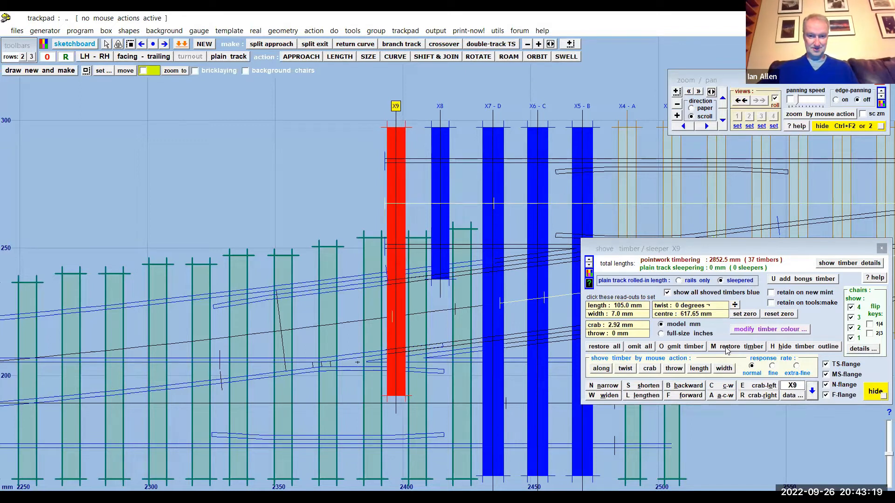
key(e)
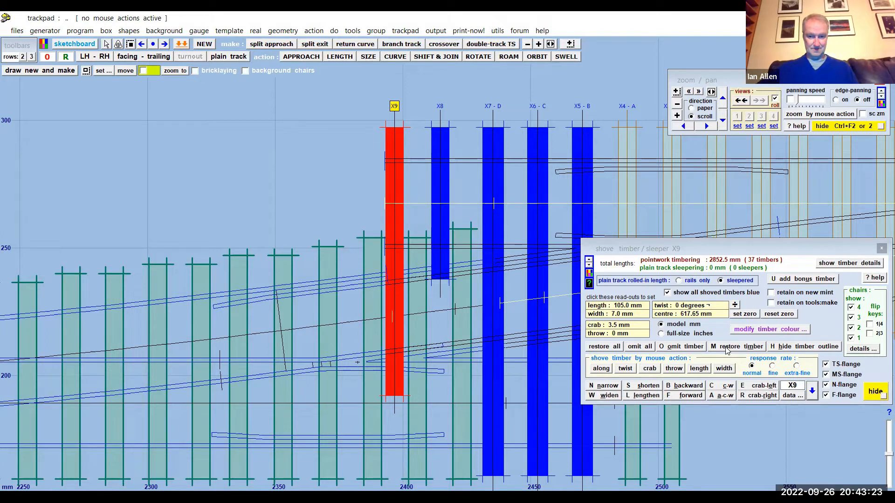
key(e)
key(e)
key(r)
key(r)
key(r)
key(r)
key(r)
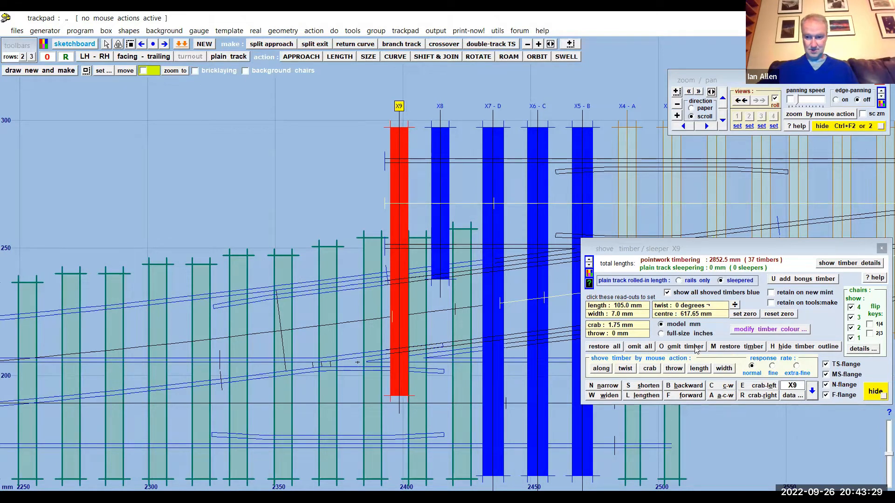
click(733, 349)
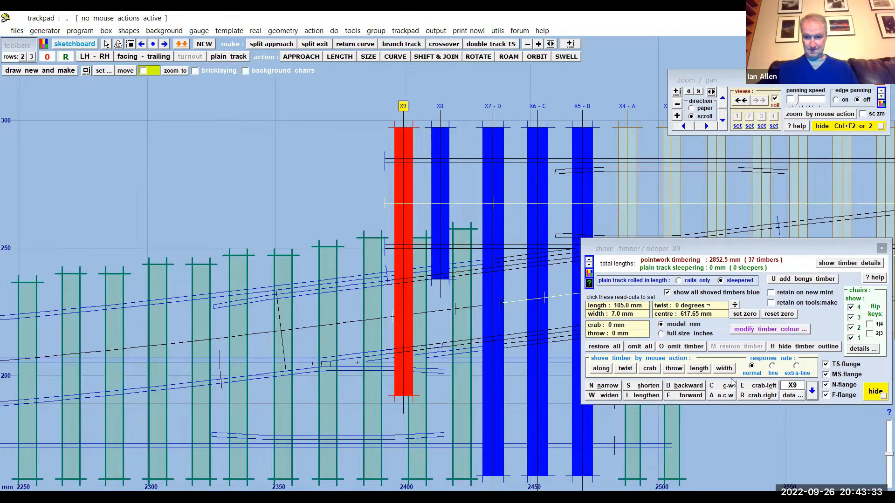
- Twist timber X9 by -2.08 degrees with the twist mouse action
click(634, 369)
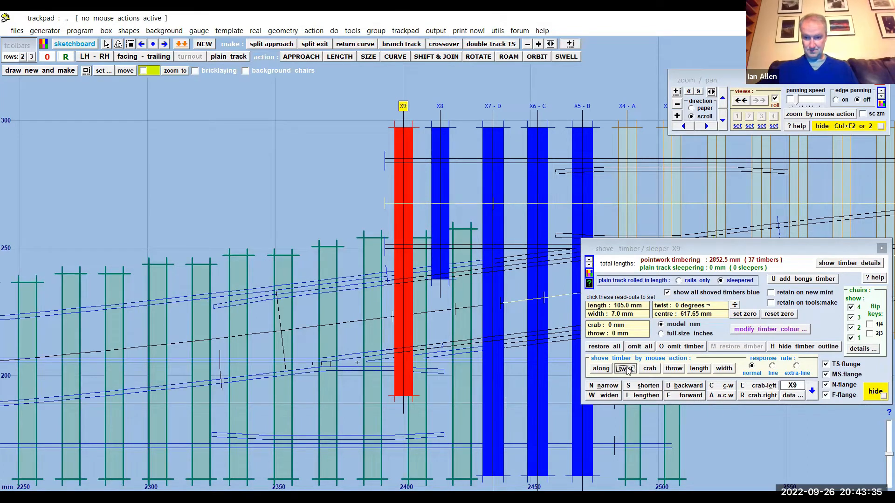
drag(223, 209, 224, 256)
mouse_move(246, 78)
mouse_down()
mouse_move(245, 86)
mouse_move(246, 76)
mouse_up()
click(440, 135)
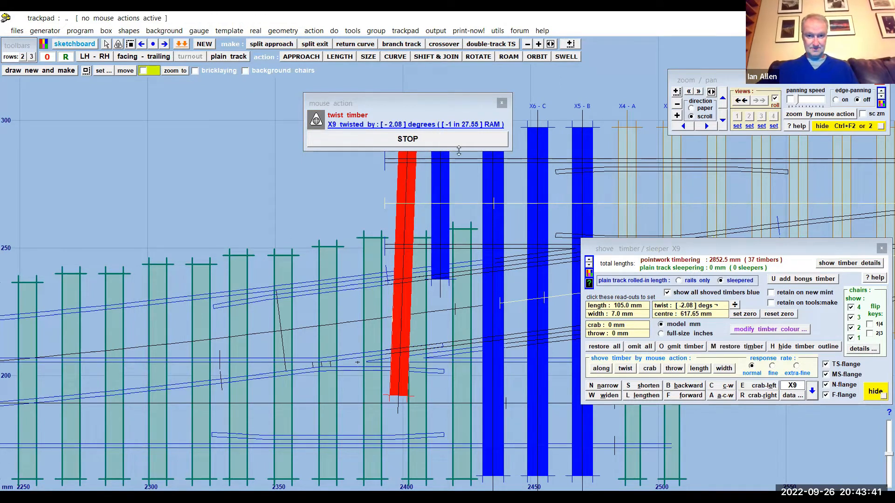
- Crab the twisted timber X9 to -23.33 mm and shove it along to a centre of 619.01 mm
click(760, 386)
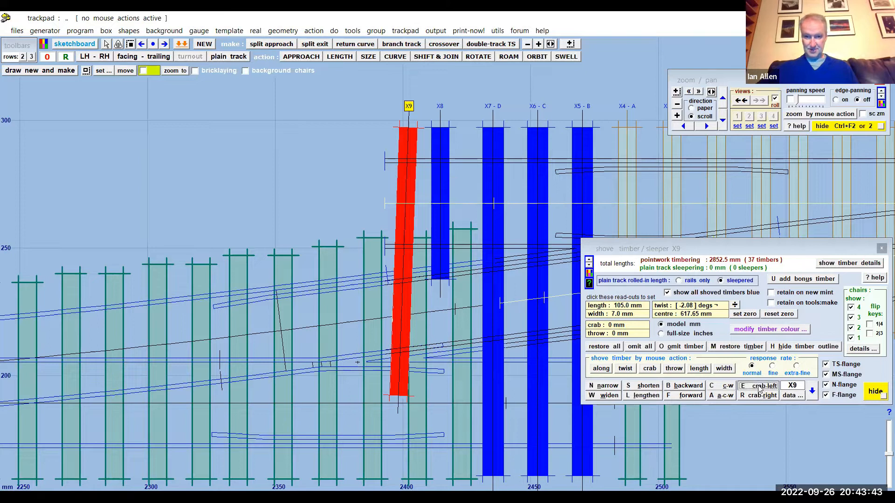
click(759, 388)
click(760, 388)
click(759, 387)
click(760, 387)
click(759, 388)
click(759, 387)
click(759, 388)
click(759, 388)
click(759, 386)
click(760, 386)
click(759, 387)
click(759, 386)
click(759, 386)
click(759, 387)
click(759, 387)
click(759, 386)
click(759, 386)
click(759, 386)
click(759, 387)
click(759, 386)
click(759, 389)
click(759, 389)
click(759, 389)
click(759, 389)
click(759, 389)
click(759, 389)
click(759, 389)
click(760, 389)
click(601, 369)
drag(317, 225, 331, 182)
click(383, 147)
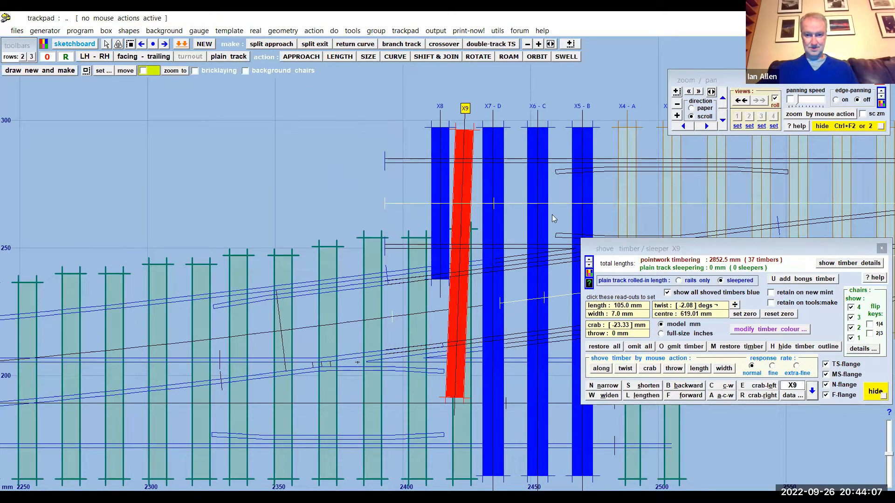
- Increase the twist of timber X9 to -15.89 degrees with the twist mouse action
click(625, 369)
drag(179, 198, 140, 487)
drag(223, 489, 225, 286)
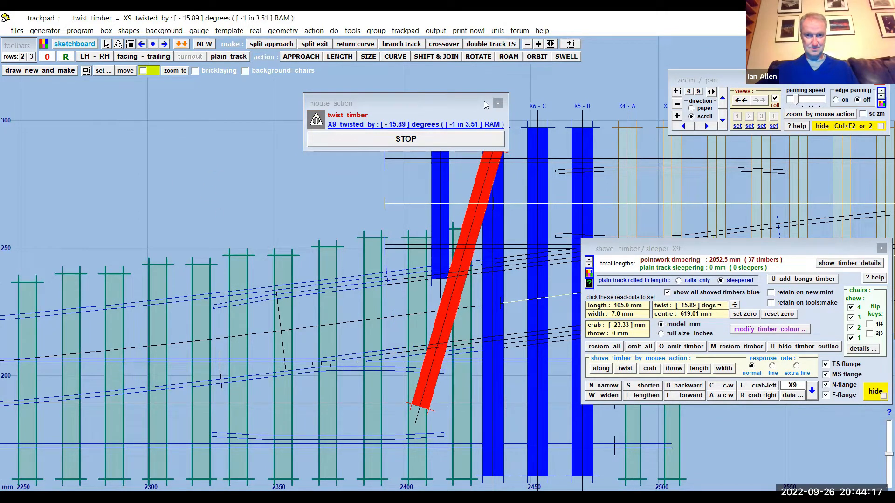
click(429, 140)
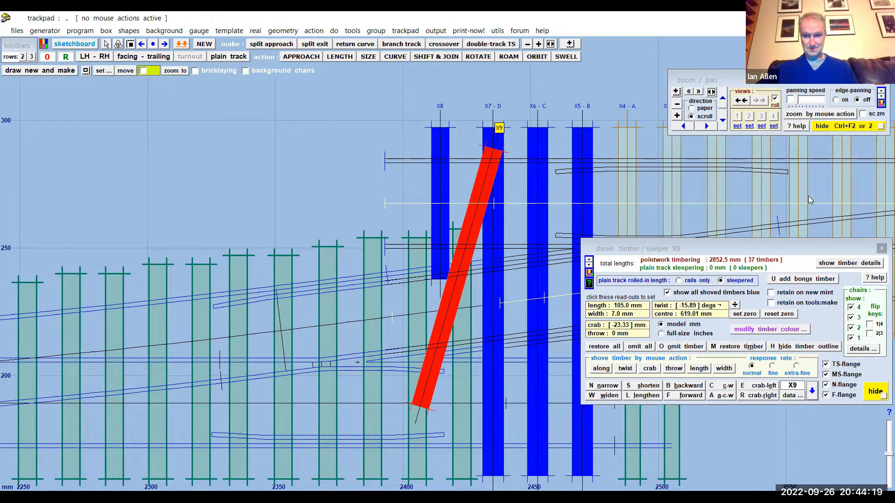
- Try crabbing the strongly twisted timber X9 in both directions, and restore the timber to clear all its shoves
click(761, 386)
click(760, 386)
click(762, 388)
click(762, 388)
click(762, 388)
click(761, 387)
click(761, 388)
click(762, 388)
click(761, 388)
click(761, 387)
click(762, 388)
click(764, 396)
click(765, 396)
click(764, 396)
click(764, 396)
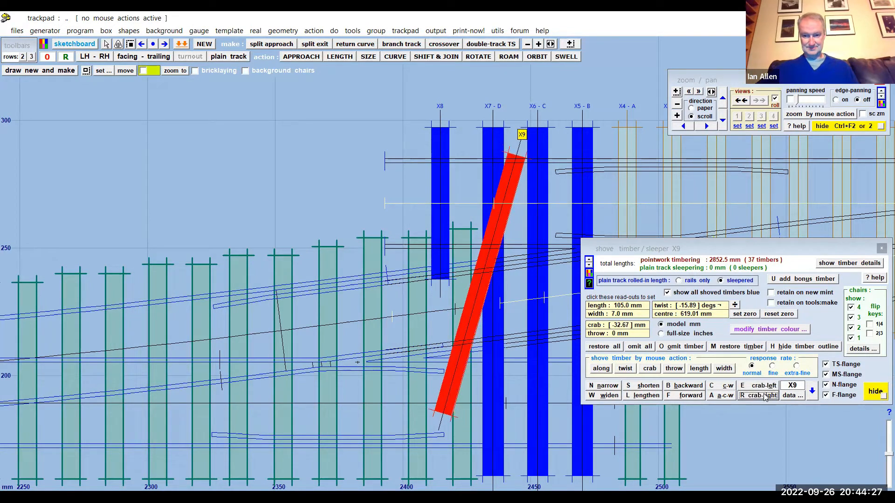
click(765, 396)
click(764, 396)
click(765, 396)
click(764, 396)
click(765, 396)
click(764, 396)
click(764, 396)
click(765, 397)
click(764, 396)
click(764, 396)
click(765, 396)
click(764, 396)
click(764, 396)
click(764, 396)
click(764, 396)
click(764, 396)
click(764, 396)
click(764, 396)
click(765, 396)
click(765, 396)
click(765, 396)
click(764, 396)
click(764, 396)
click(764, 396)
click(764, 396)
click(764, 396)
click(764, 396)
click(764, 396)
click(764, 396)
click(765, 396)
click(764, 396)
click(765, 396)
click(764, 396)
click(764, 396)
click(765, 396)
click(764, 396)
click(764, 396)
click(764, 396)
click(734, 348)
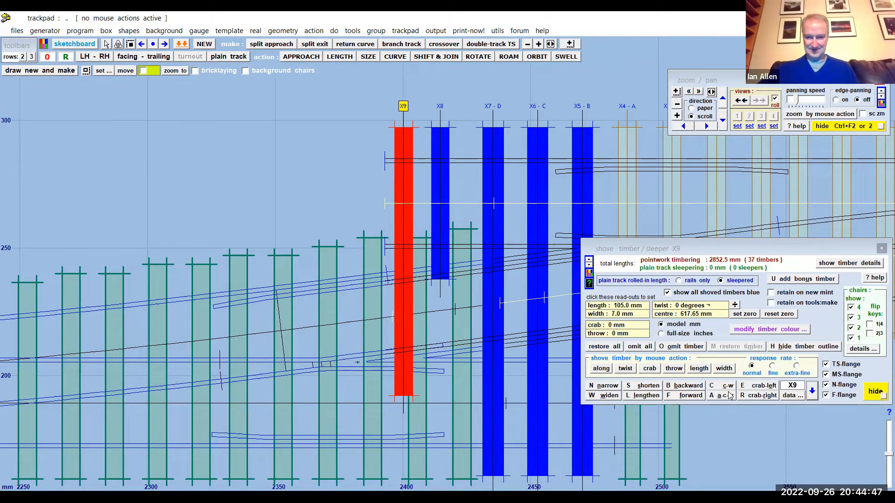
- Shove timber X9 along by 3.10 mm, shorten it to 59.5 mm and close the timber shoving dialog
click(601, 369)
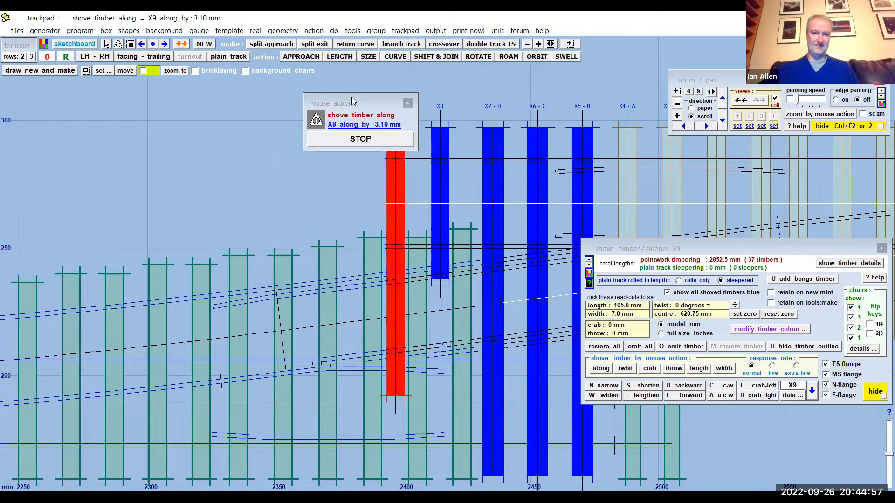
drag(351, 97, 136, 95)
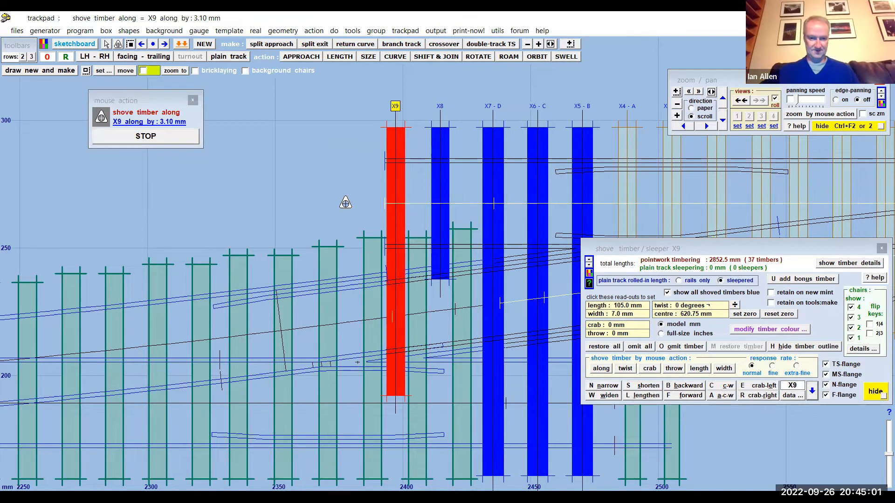
click(645, 386)
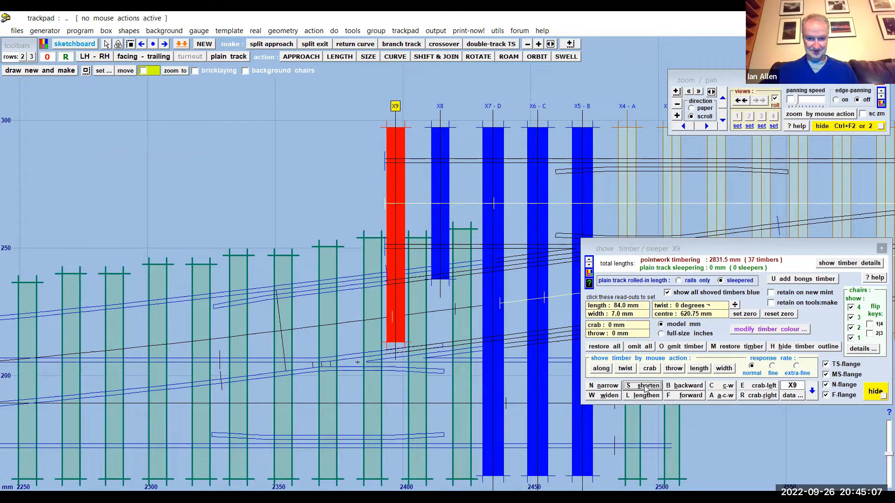
click(646, 388)
click(645, 388)
click(645, 388)
click(646, 387)
click(646, 387)
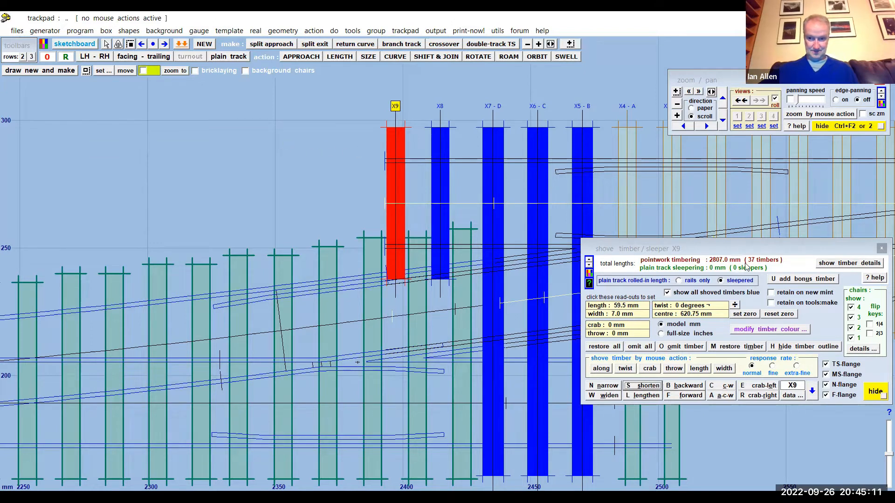
click(876, 392)
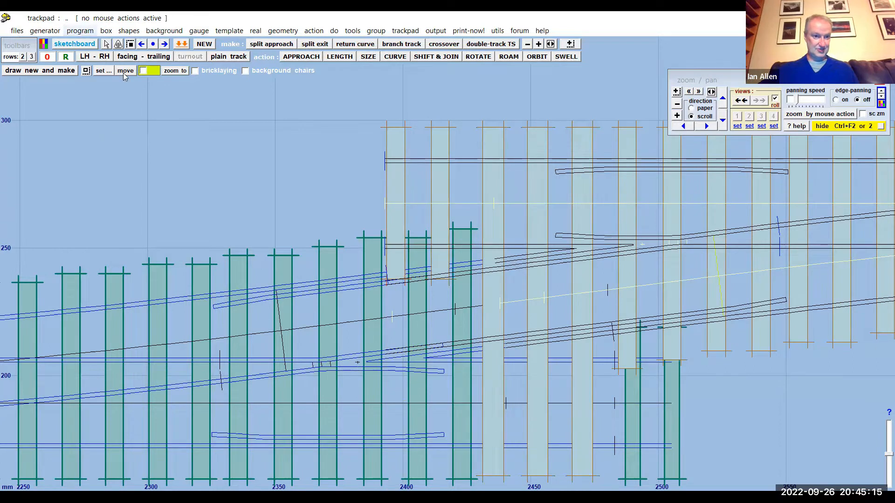
- Store the control template in the background and wipe the crossover's other turnout template, TL026, to the control
click(80, 30)
click(225, 148)
scroll(241, 153, down, 5)
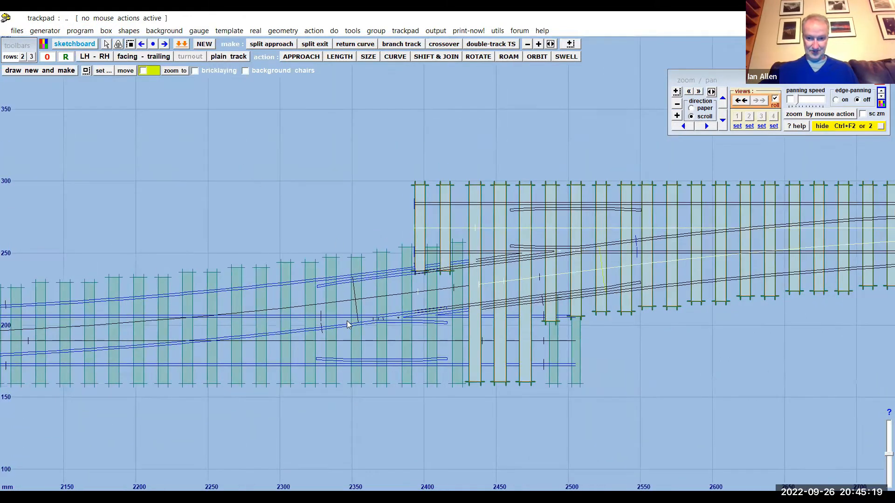
click(347, 325)
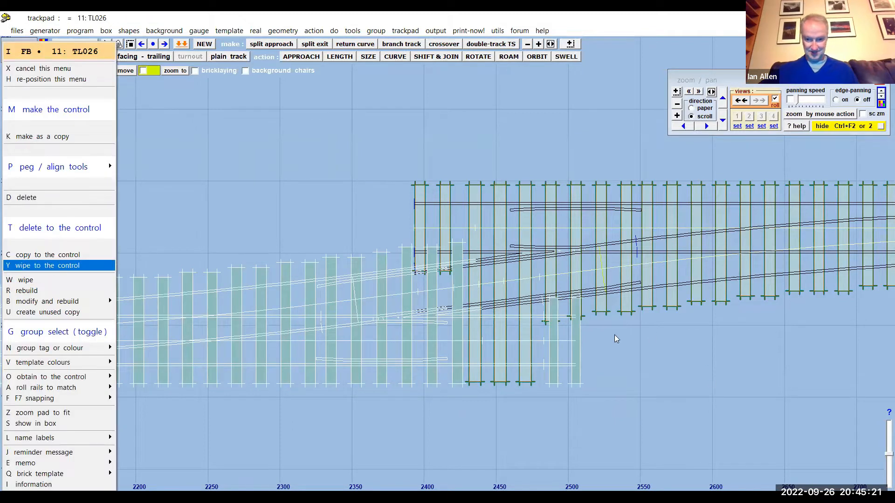
click(50, 270)
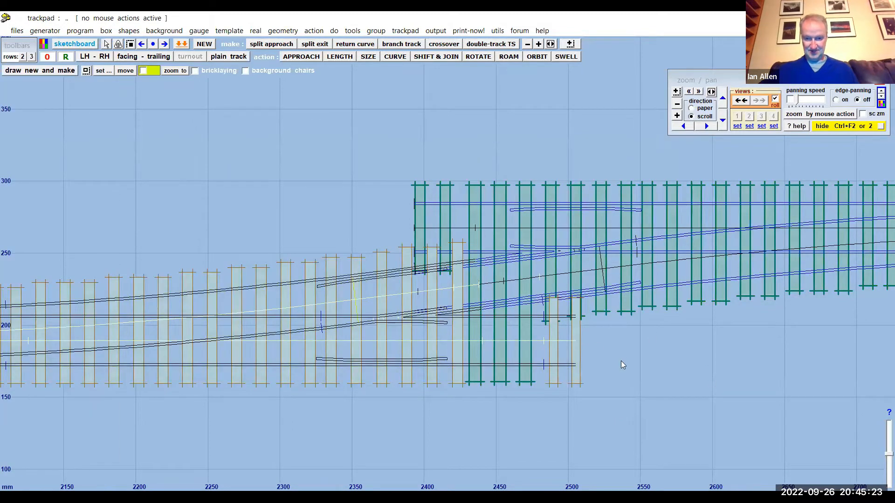
- Try the overall template length mouse action on the turnout, extending it to 668.67 mm
scroll(623, 365, up, 3)
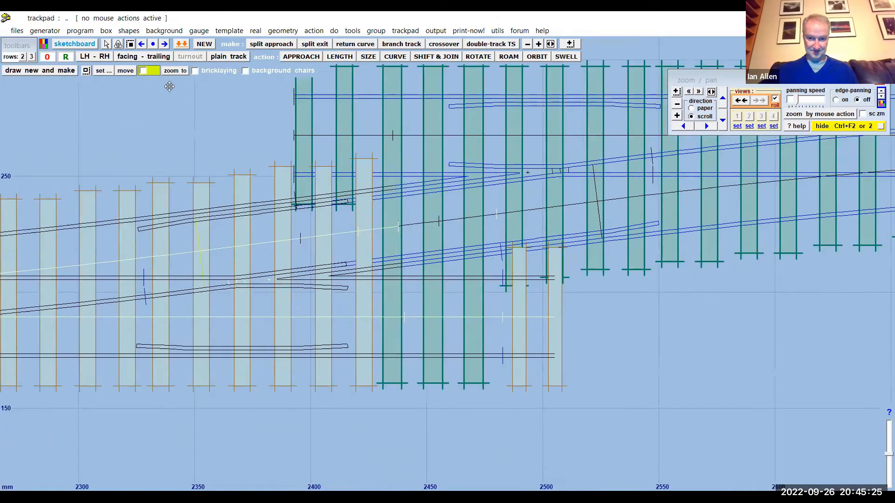
middle_drag(169, 86, 154, 69)
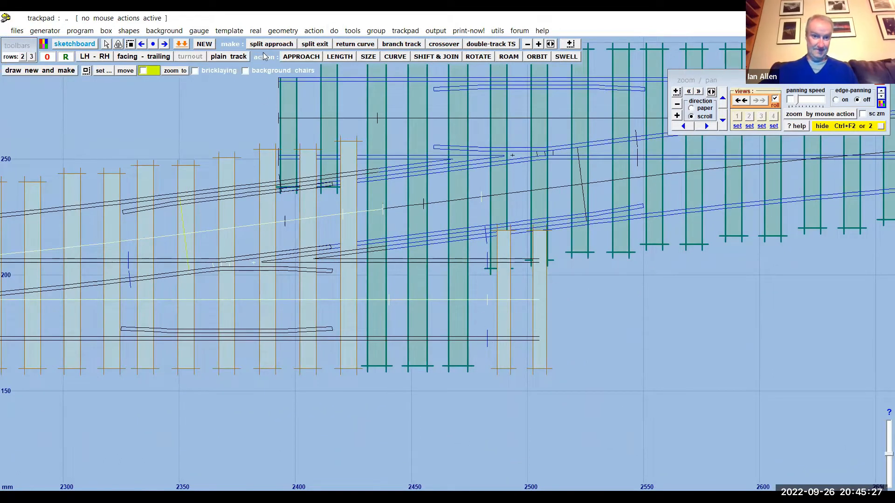
click(314, 31)
mouse_move(338, 58)
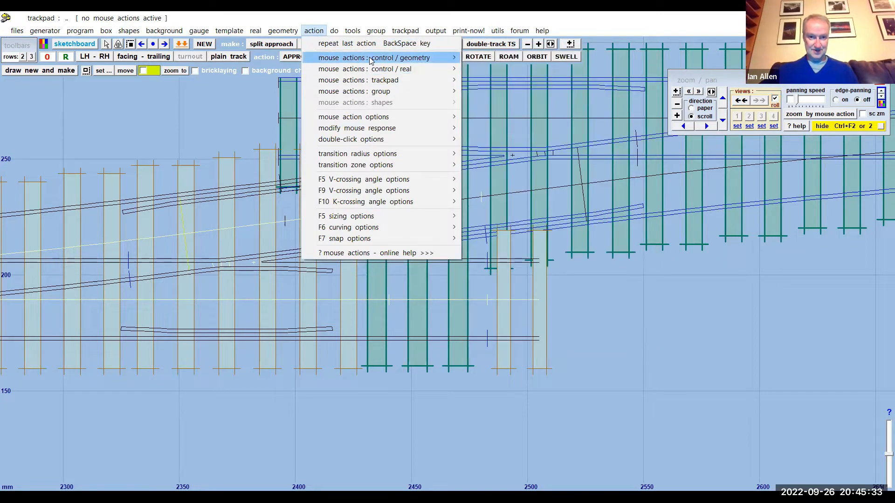
mouse_move(371, 59)
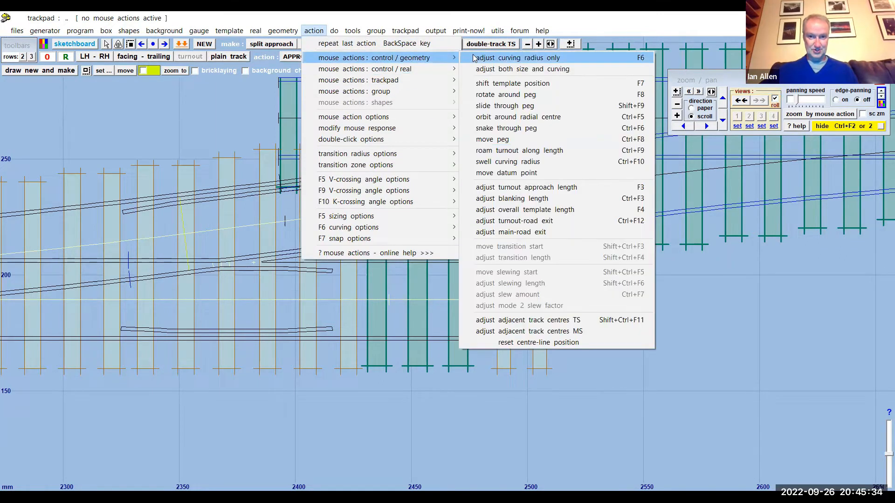
click(535, 210)
drag(774, 342, 851, 334)
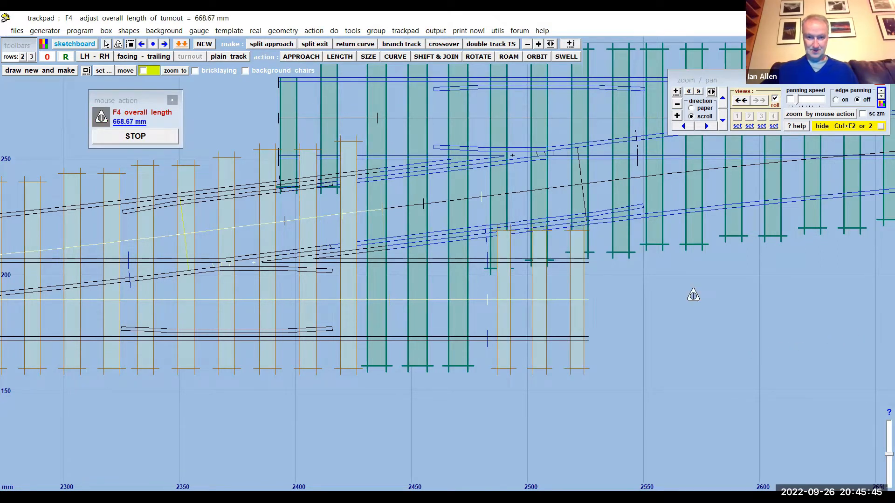
key(Escape)
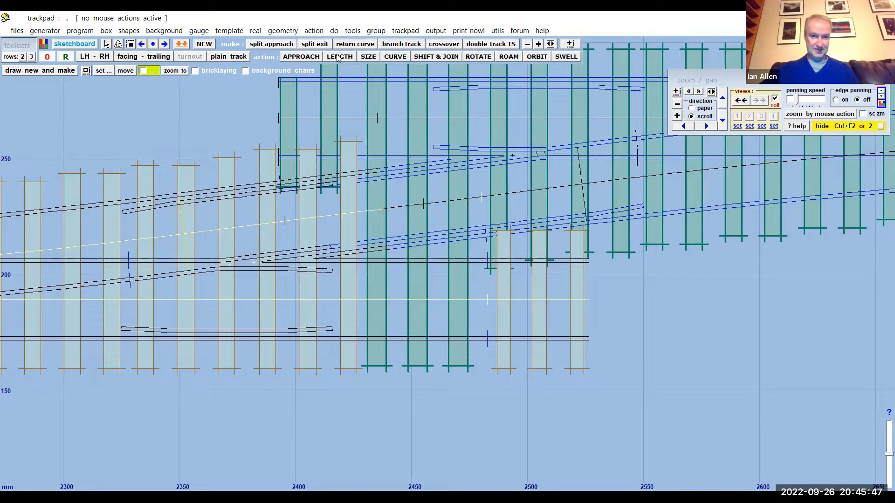
- Shorten the turnout's overall length to 624.71 mm and store the control template in the background
click(340, 58)
drag(743, 330, 646, 326)
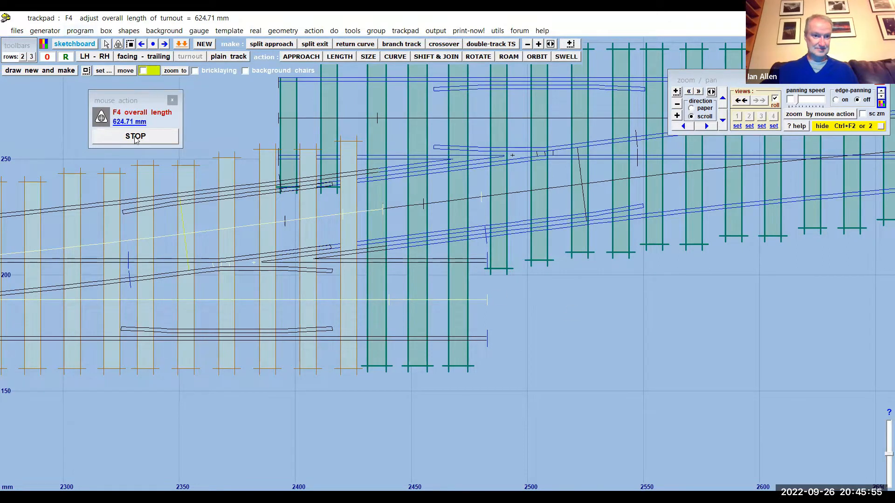
key(Escape)
click(81, 31)
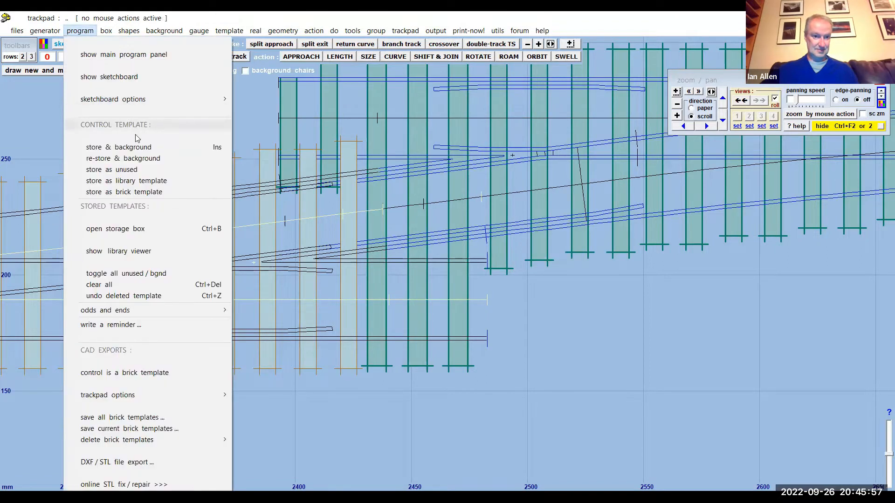
click(135, 147)
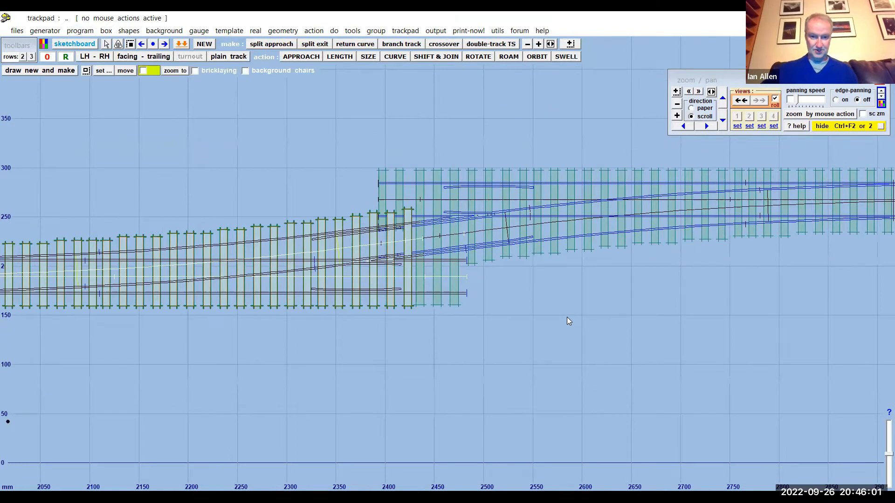
- Examine the timbers where the crossover's two turnouts overlap and review the timbering options for the control template
middle_drag(307, 176, 372, 196)
scroll(372, 195, up, 1)
scroll(372, 196, up, 6)
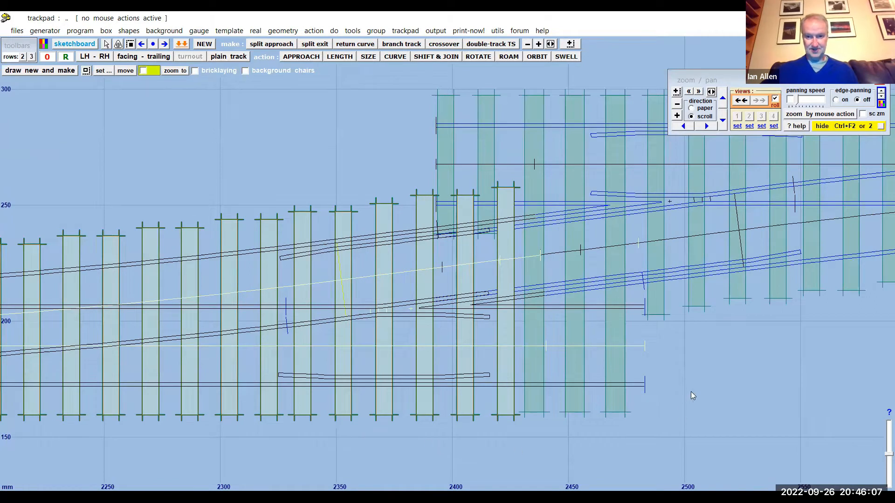
middle_drag(693, 389, 641, 394)
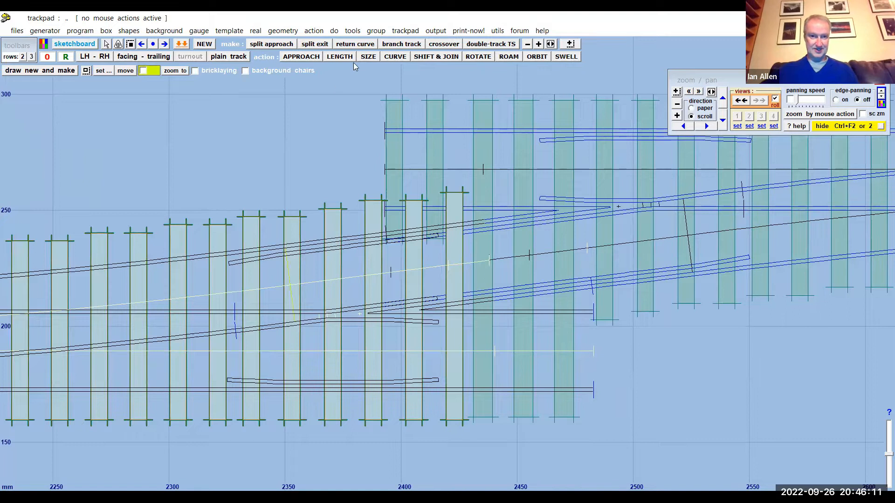
click(230, 30)
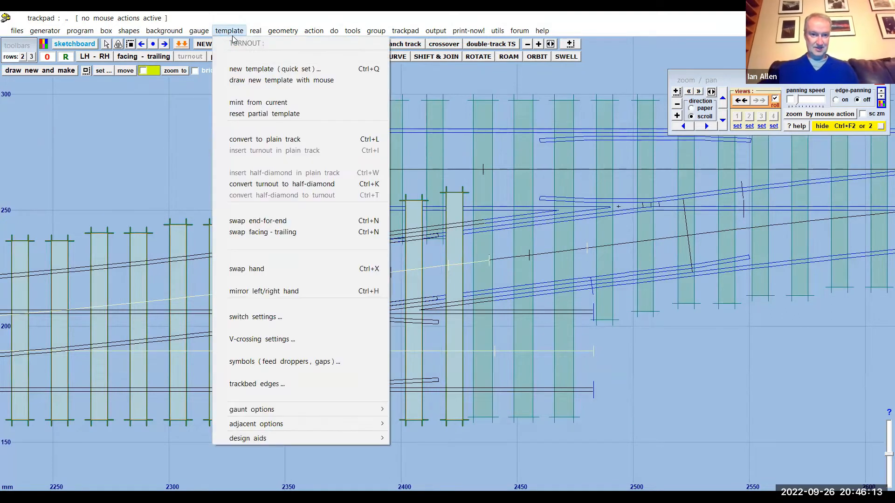
mouse_move(256, 30)
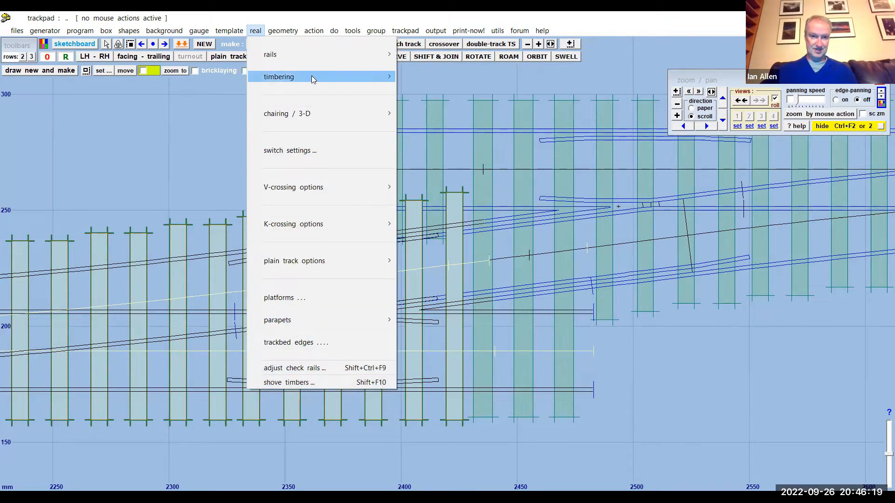
mouse_move(313, 80)
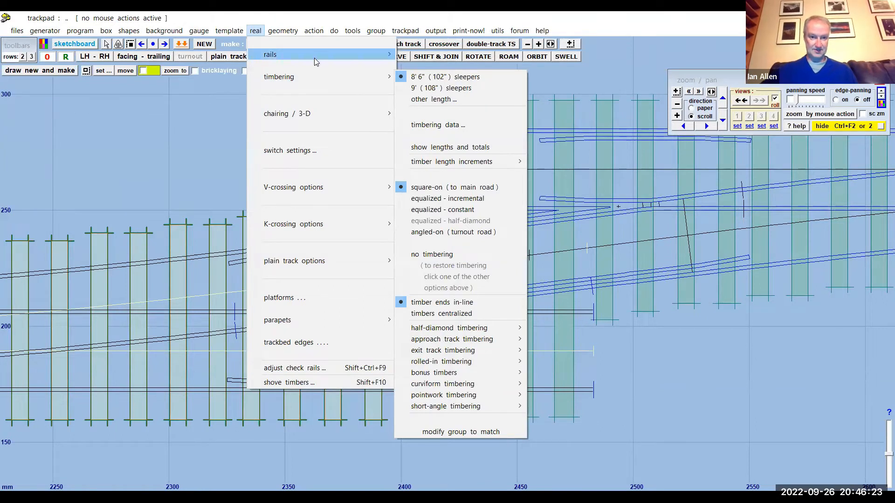
click(170, 175)
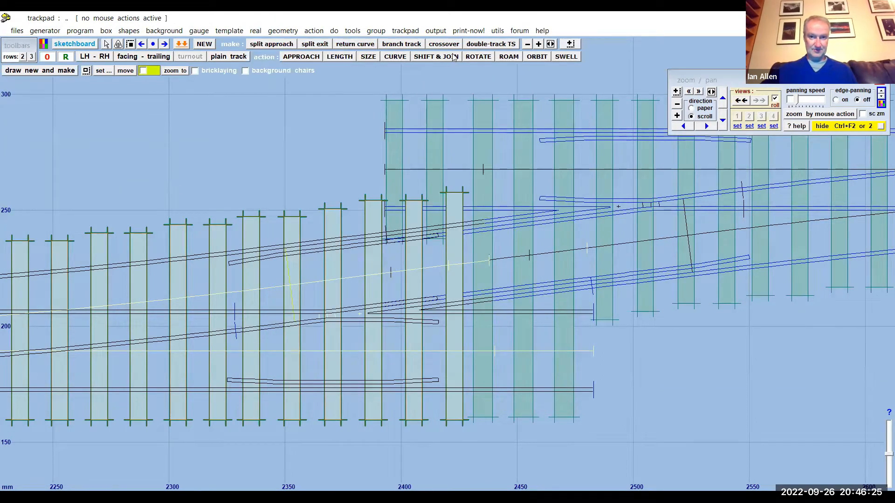
scroll(706, 347, down, 4)
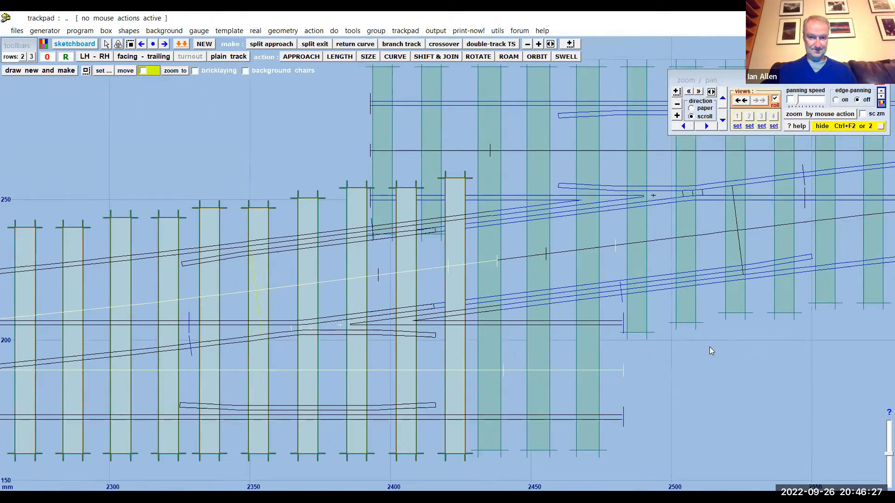
scroll(707, 347, down, 3)
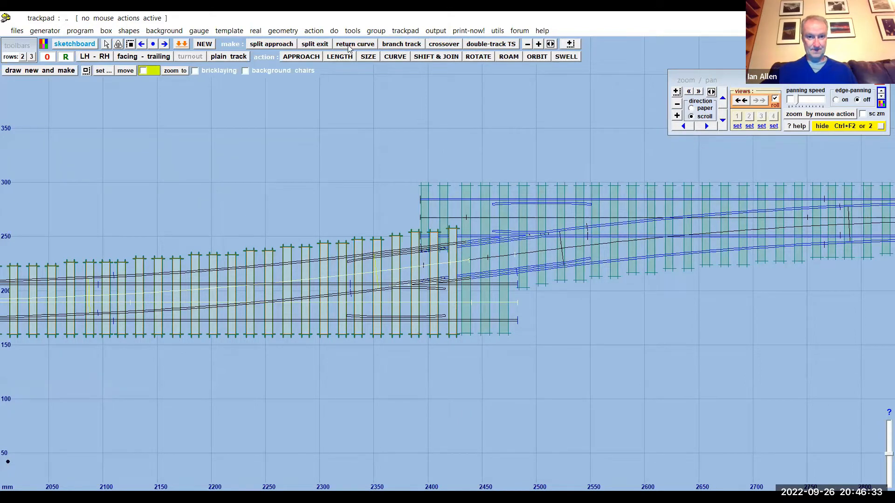
- Shift the control template clear above its stored copy, to about X 1911.27 mm, Y 289.71 mm, and stop the mouse action
key(alt+a)
mouse_move(453, 66)
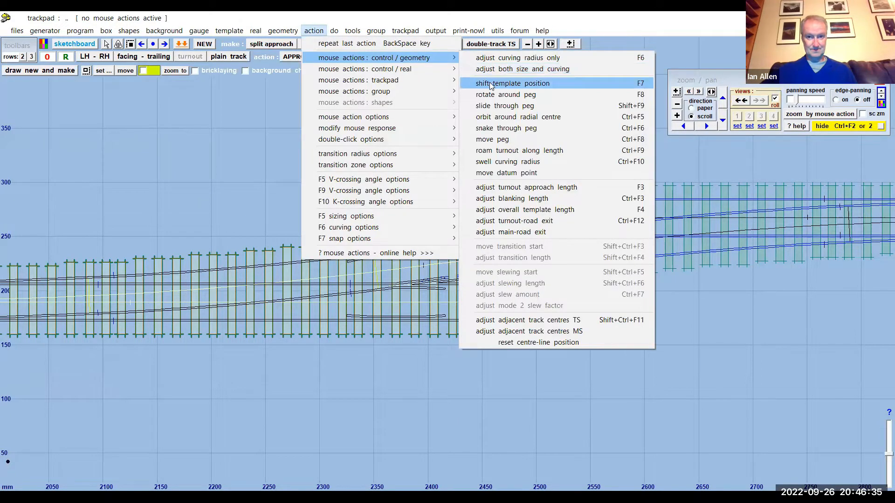
click(491, 84)
drag(570, 341, 633, 170)
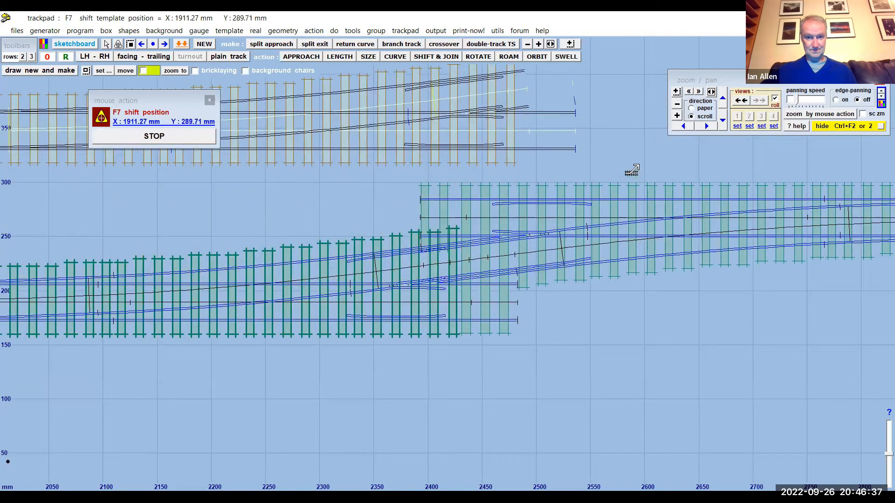
click(157, 139)
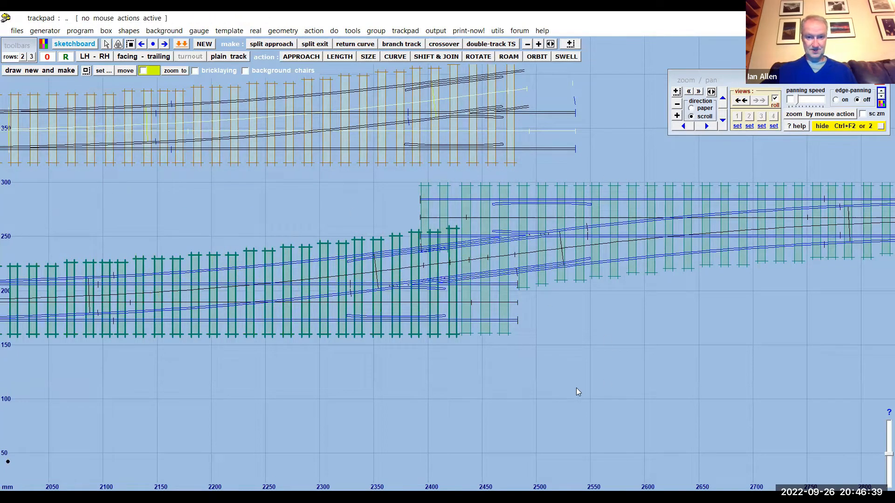
- Set the control template's switch to BH size D semi-curved flexible (REA), changing its rail to bullhead
scroll(570, 407, down, 2)
drag(336, 107, 350, 140)
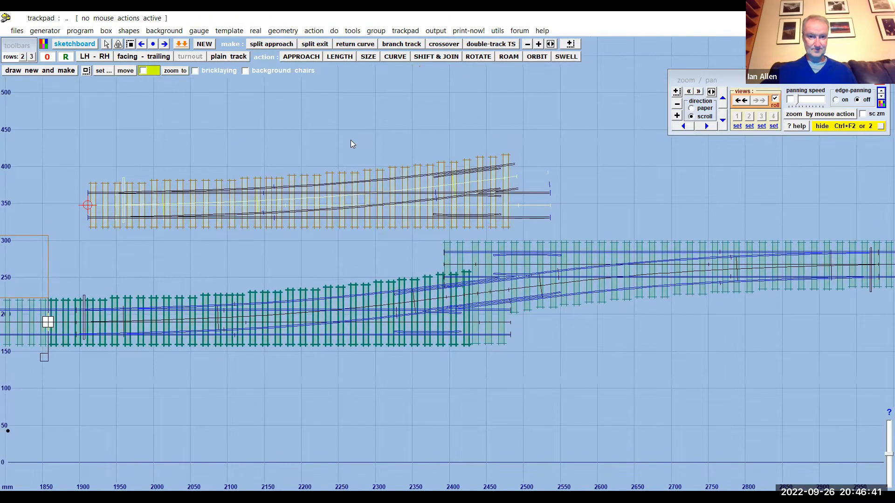
scroll(350, 140, up, 3)
drag(347, 101, 386, 139)
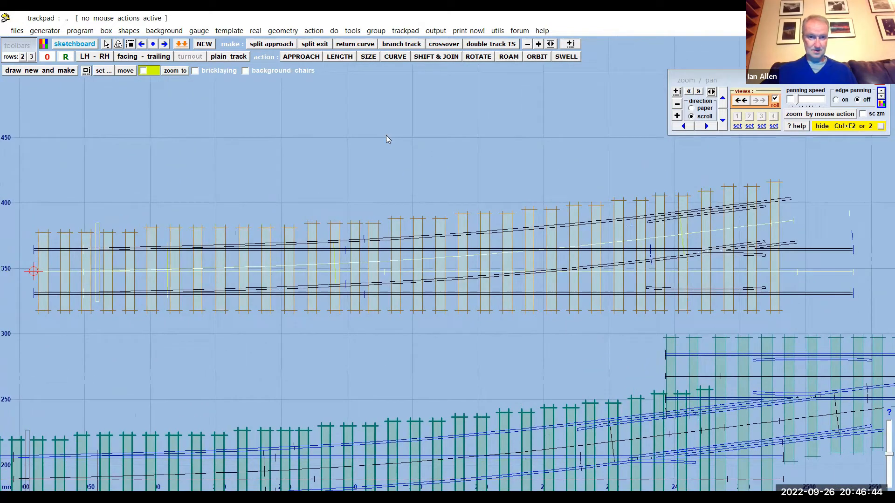
click(255, 31)
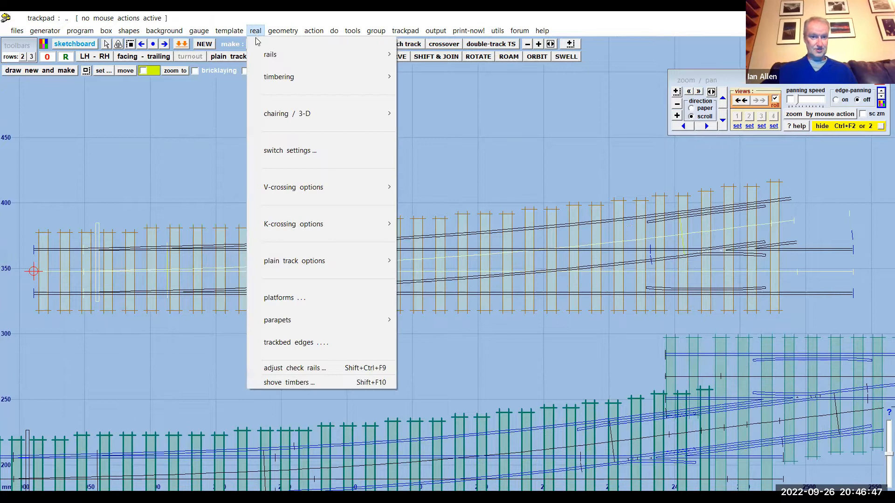
click(279, 77)
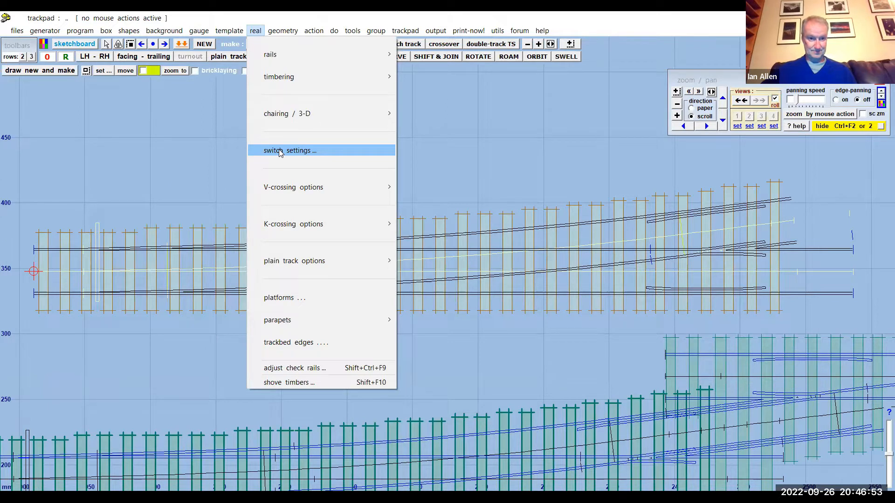
click(280, 152)
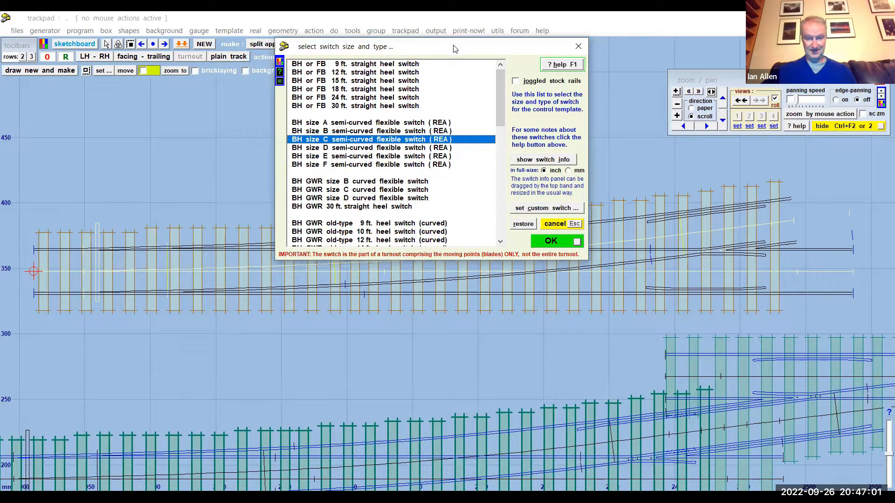
drag(454, 48, 493, 48)
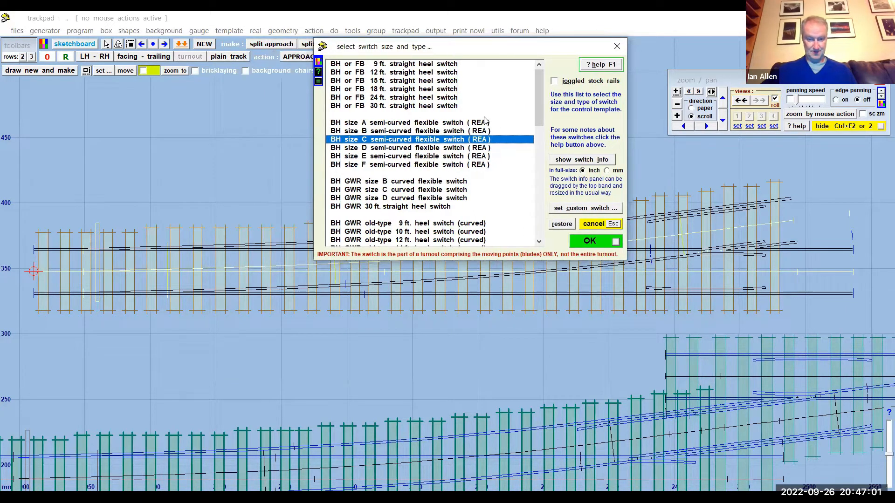
click(377, 148)
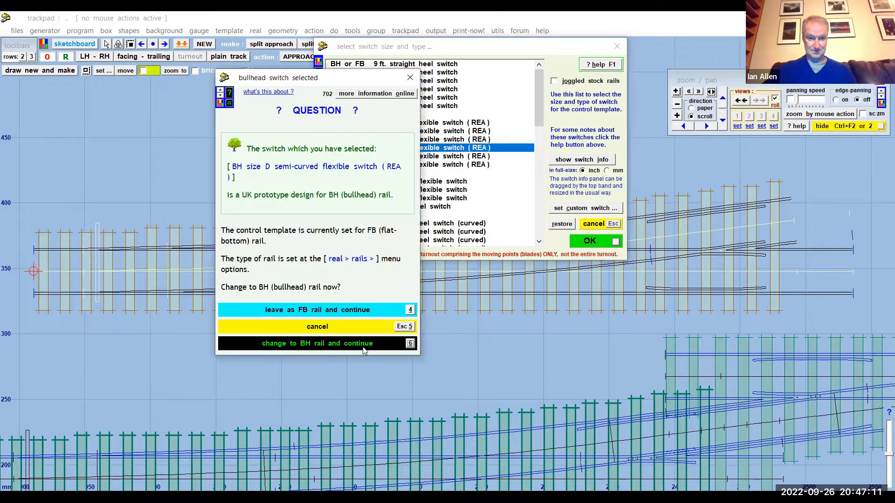
click(355, 344)
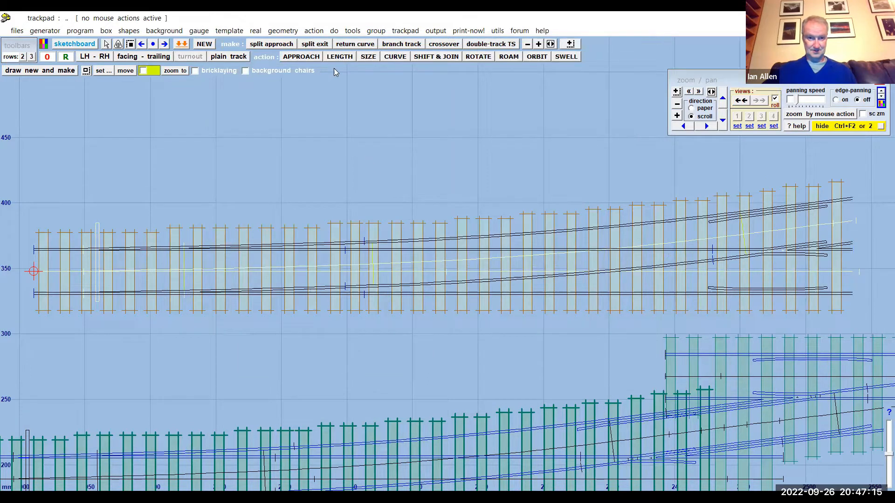
- Change the turnout's switch to BH size C semi-curved flexible (REA)
click(237, 32)
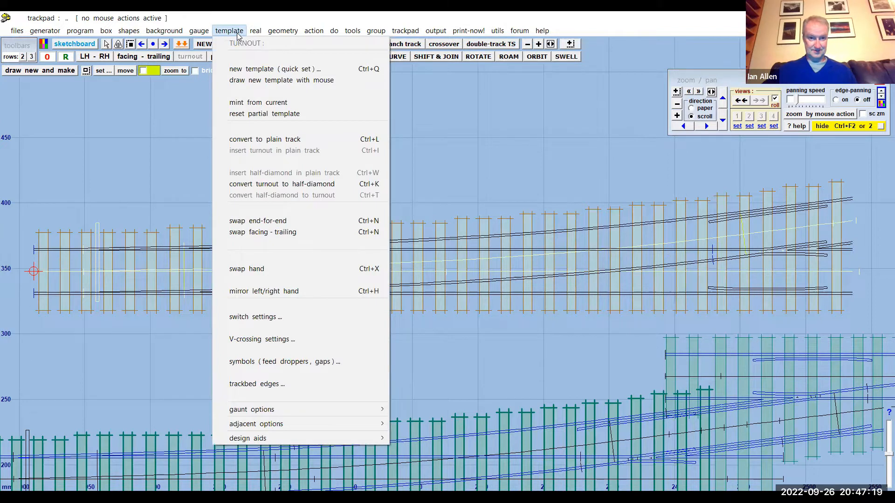
mouse_move(249, 33)
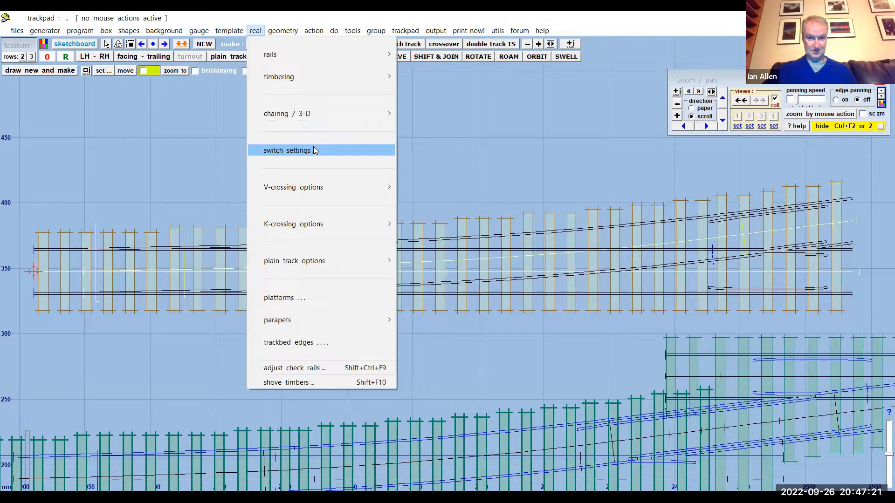
click(312, 150)
click(362, 139)
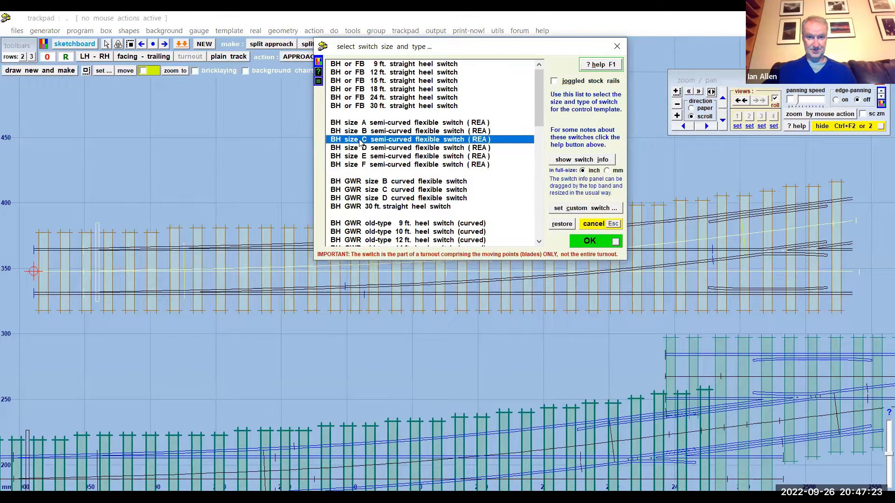
click(599, 241)
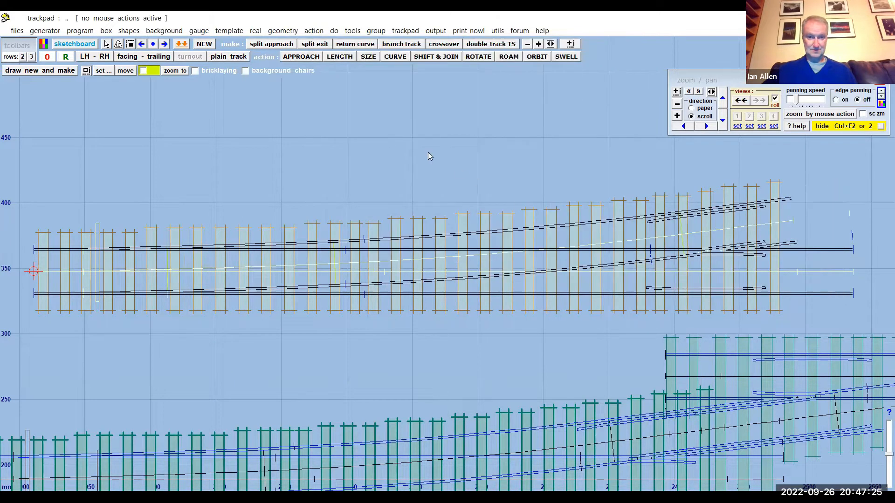
- Return the turnout's switch to BH size D semi-curved flexible (REA)
click(255, 31)
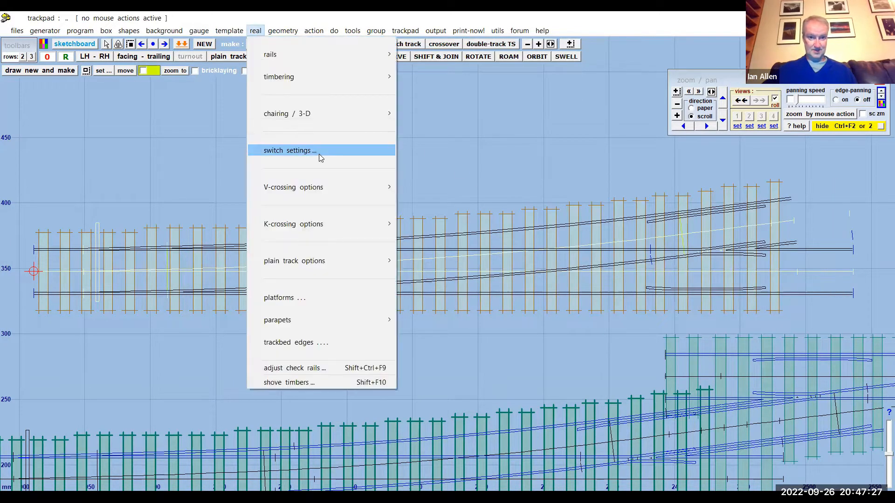
click(316, 151)
click(466, 148)
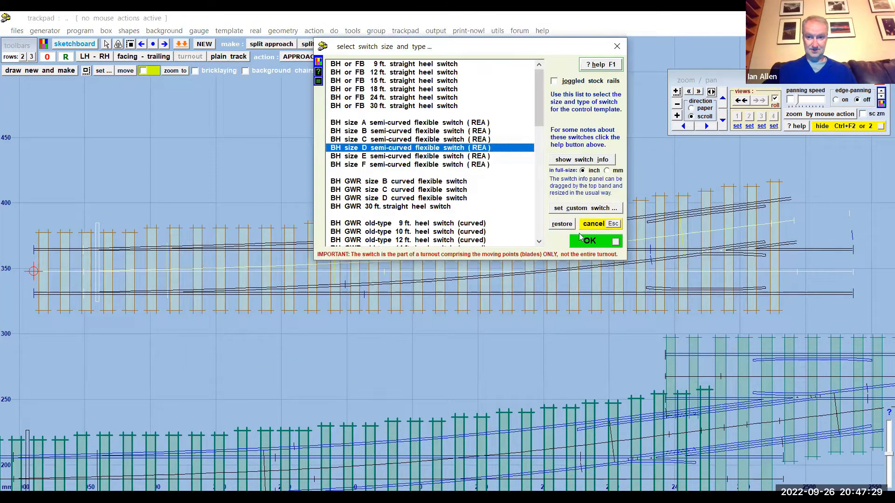
click(590, 242)
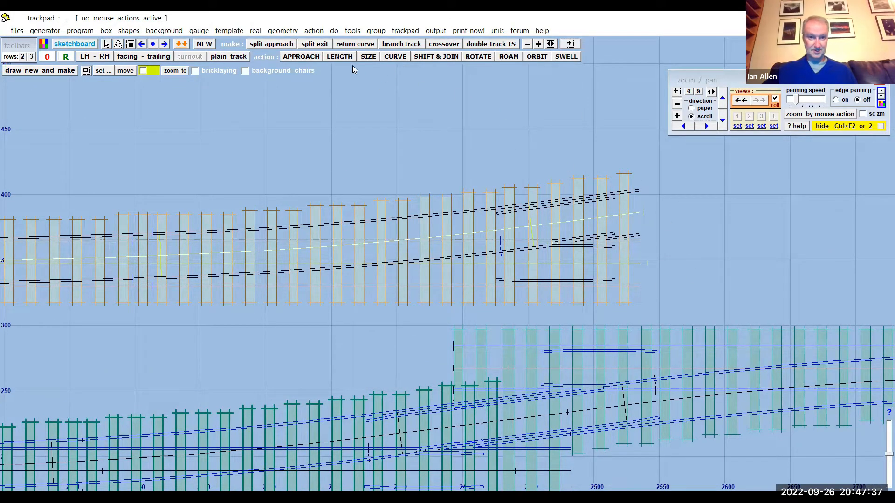
- Extend the turnout's overall length to 672.01 mm and restore all its shoved and omitted timbers to normal size and position
click(339, 56)
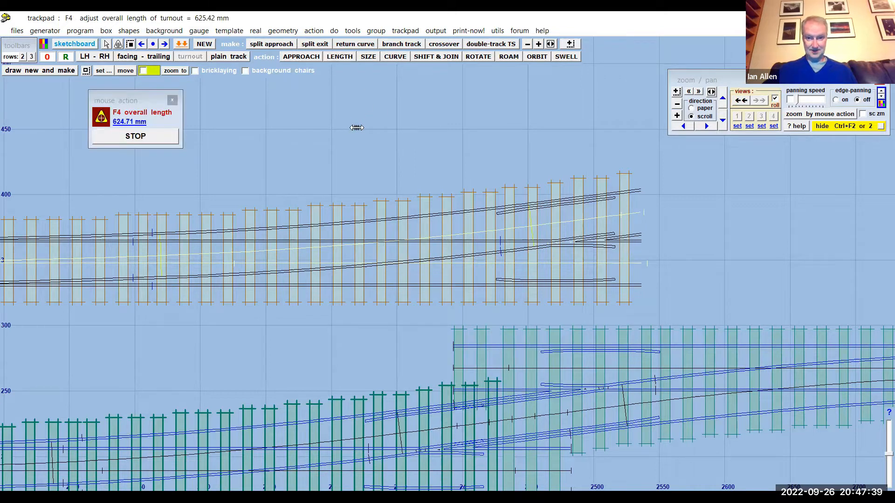
click(410, 125)
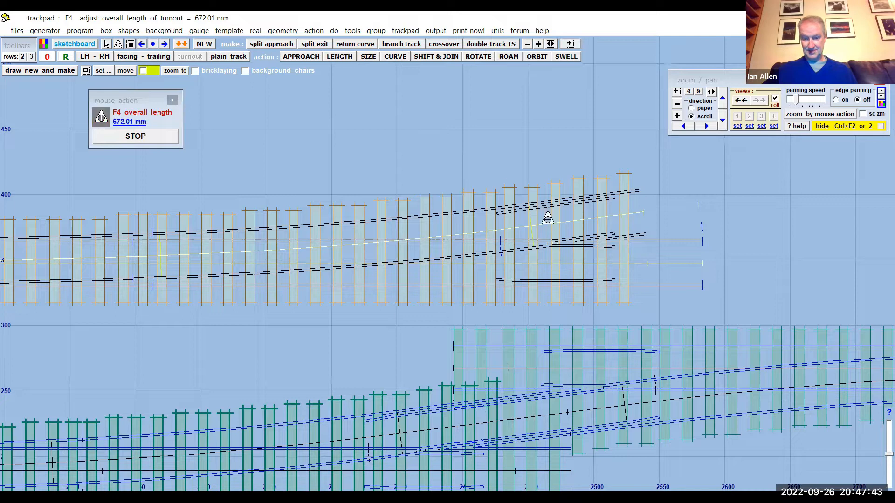
click(256, 33)
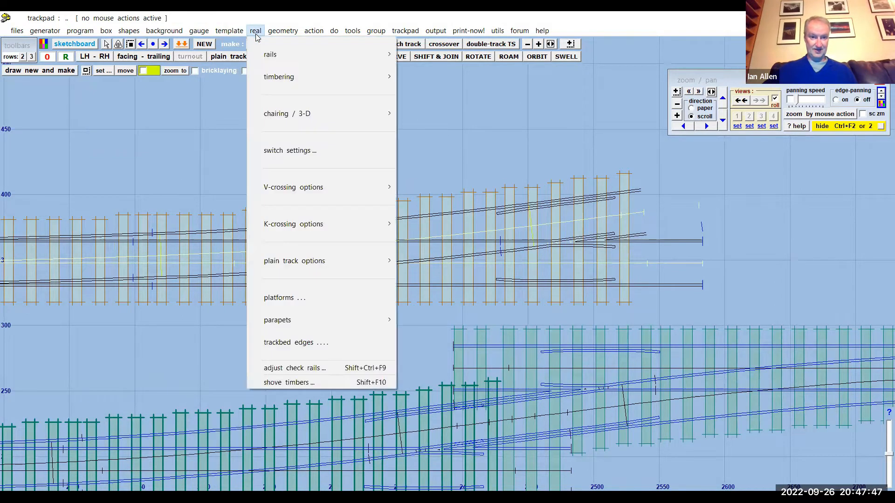
click(320, 384)
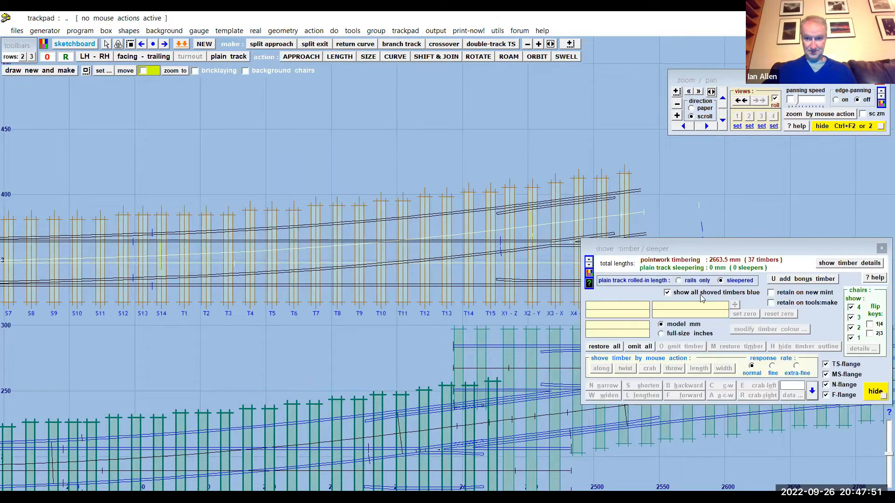
click(604, 347)
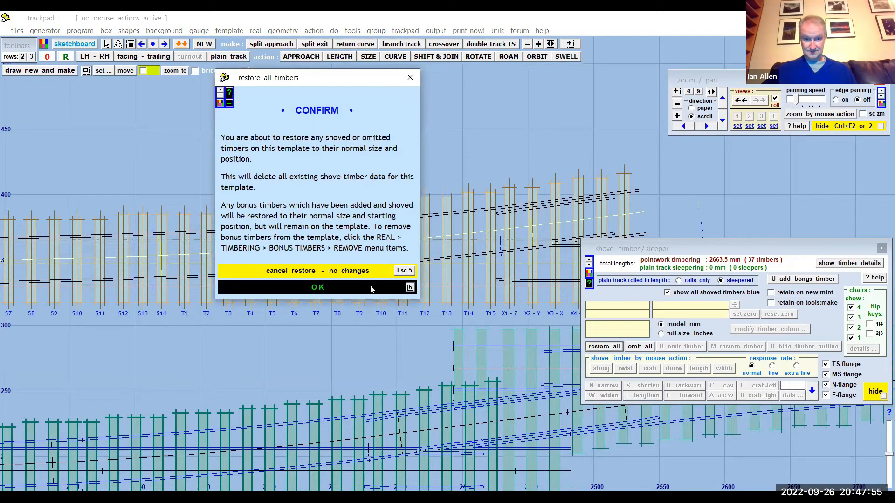
click(372, 289)
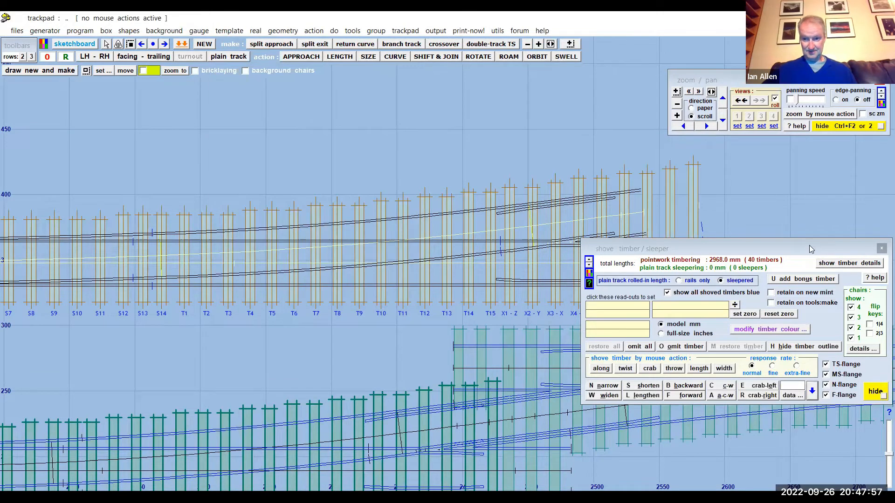
drag(809, 245, 359, 119)
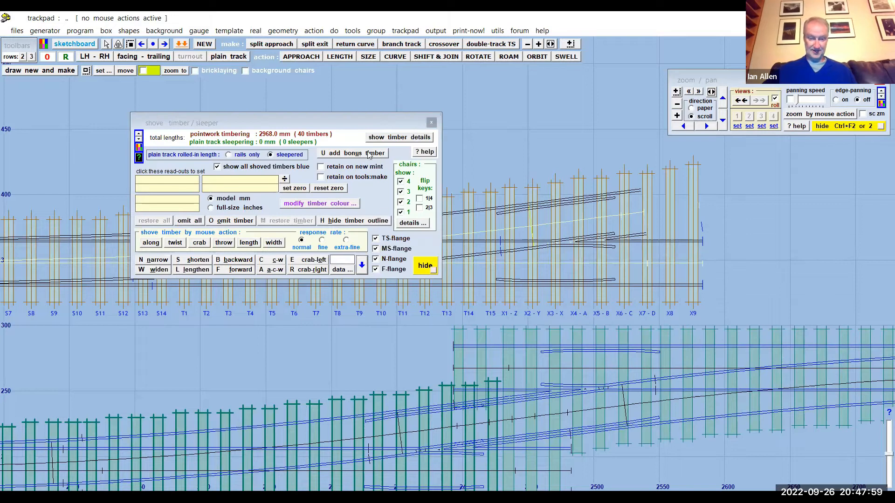
click(431, 122)
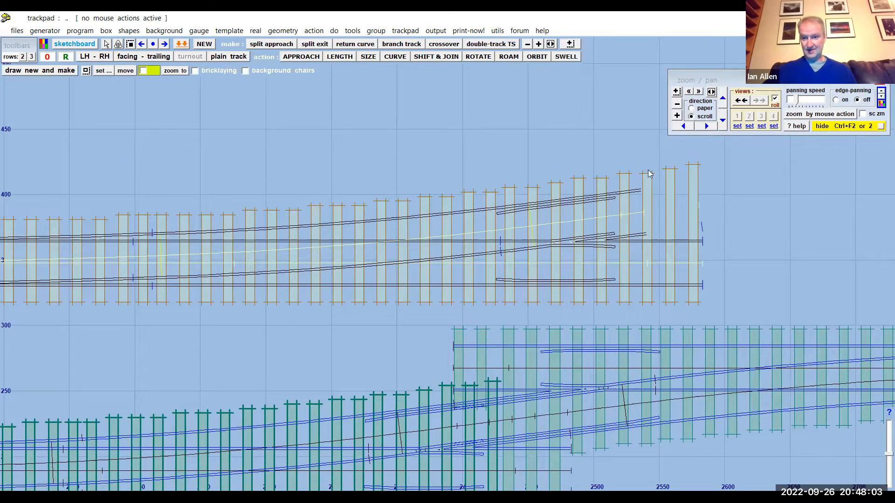
middle_drag(432, 128, 316, 145)
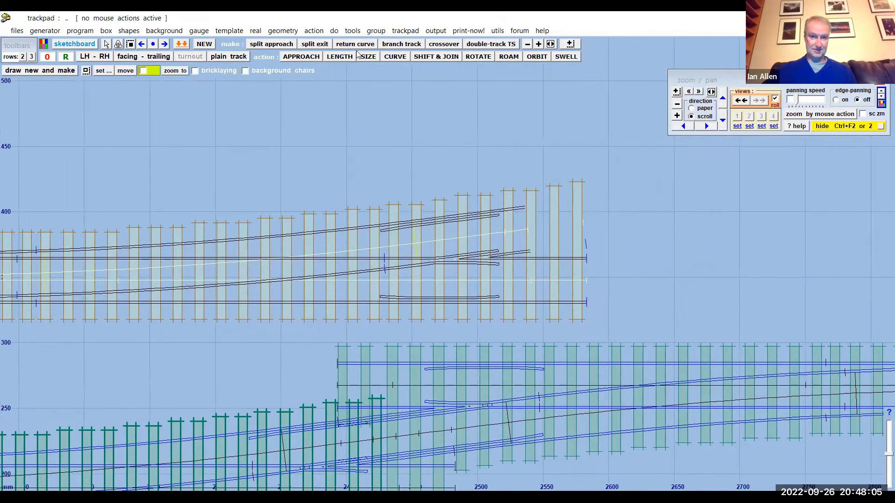
- Extend the turnout-road exit of the control template to 670.10 mm
click(314, 31)
mouse_move(326, 55)
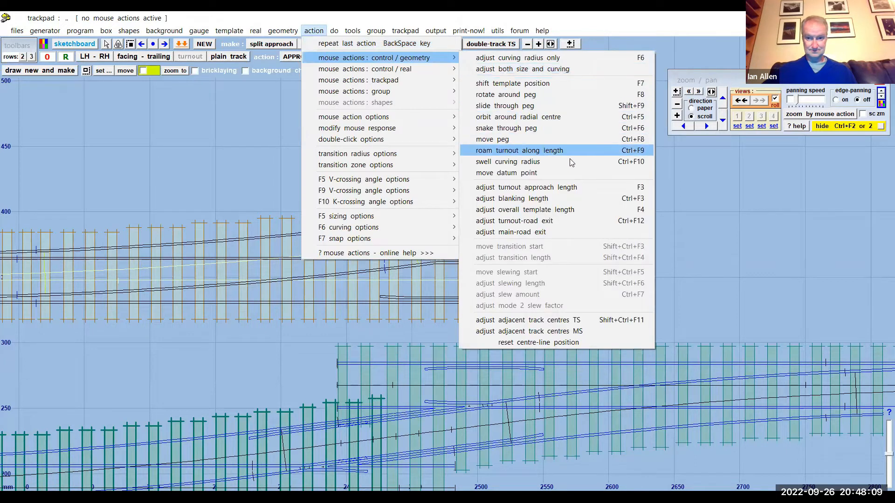
click(545, 220)
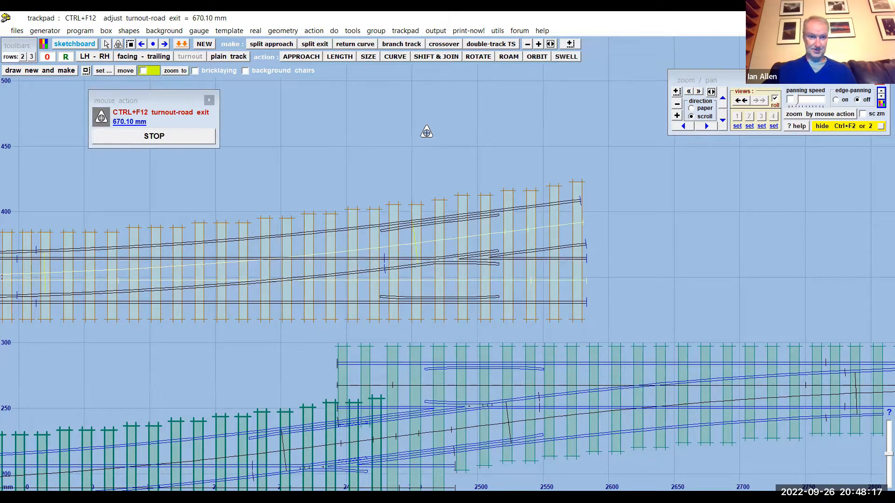
click(154, 137)
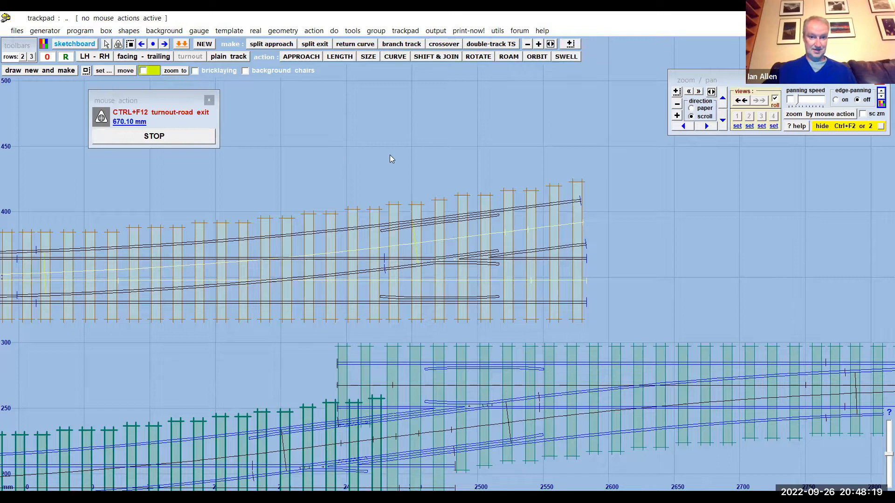
- Change the control turnout's V-crossing type from regular to curviform
scroll(390, 155, down, 2)
drag(351, 156, 434, 154)
scroll(444, 155, down, 2)
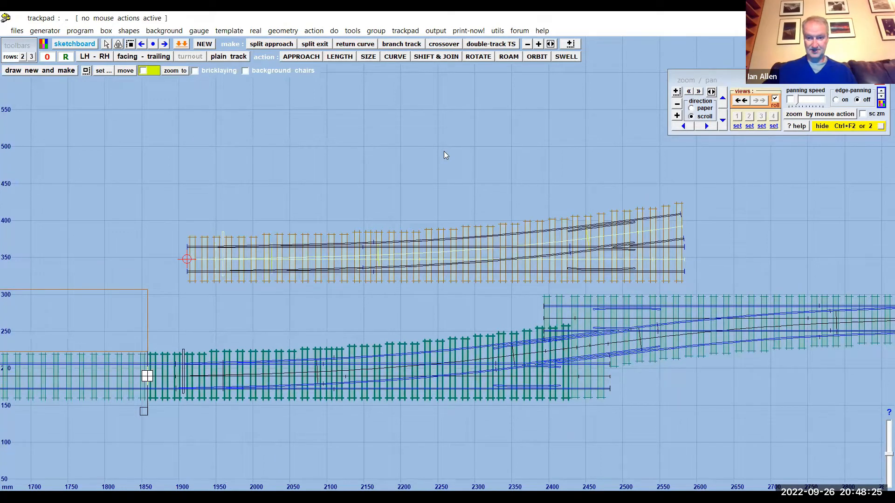
drag(444, 151, 360, 107)
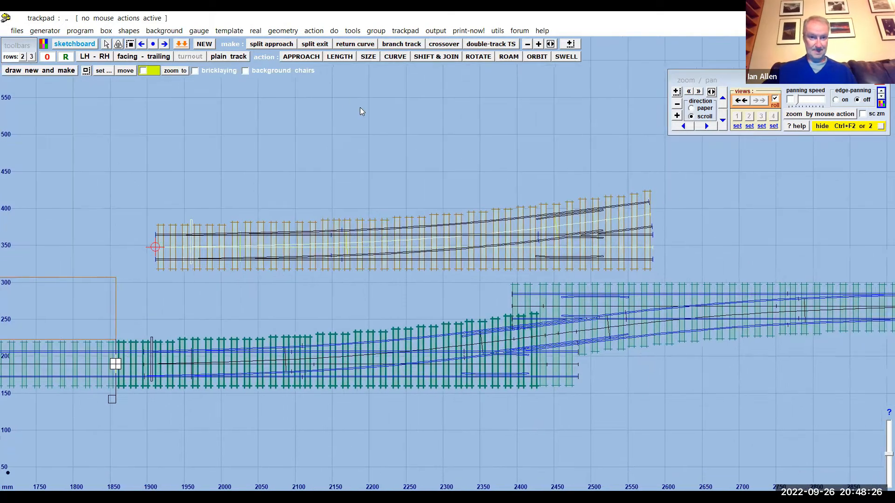
click(255, 30)
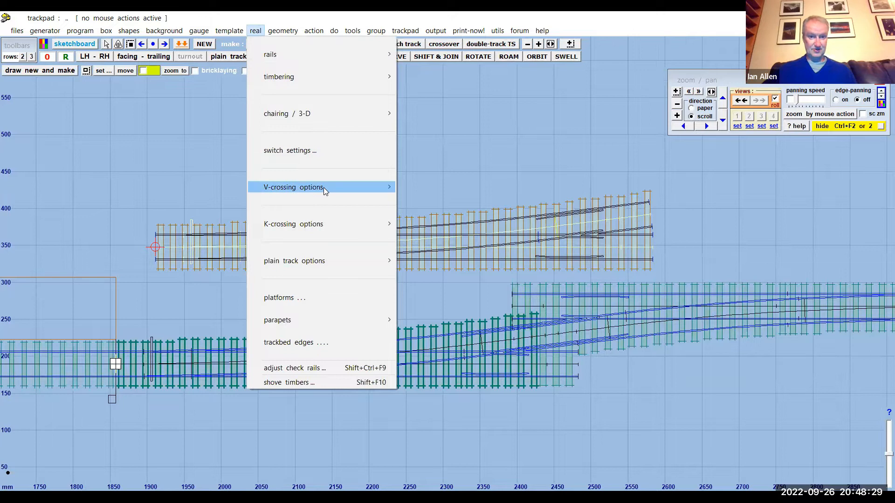
mouse_move(323, 187)
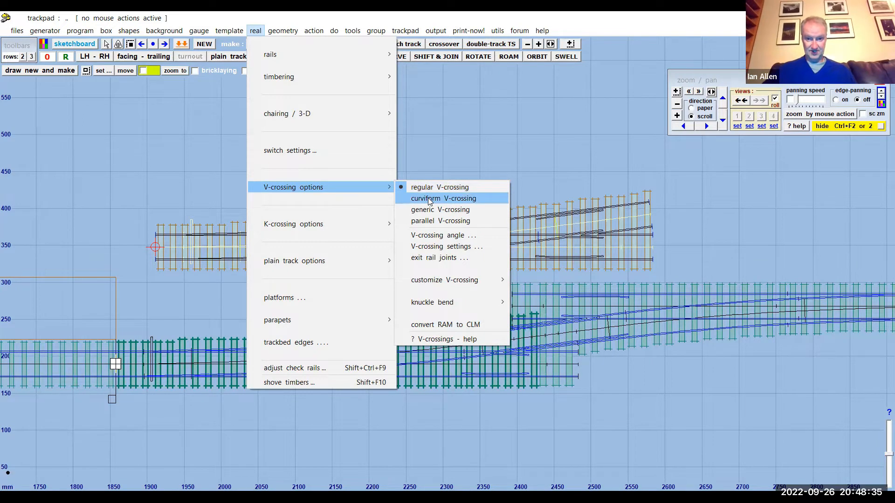
click(541, 149)
scroll(540, 148, up, 4)
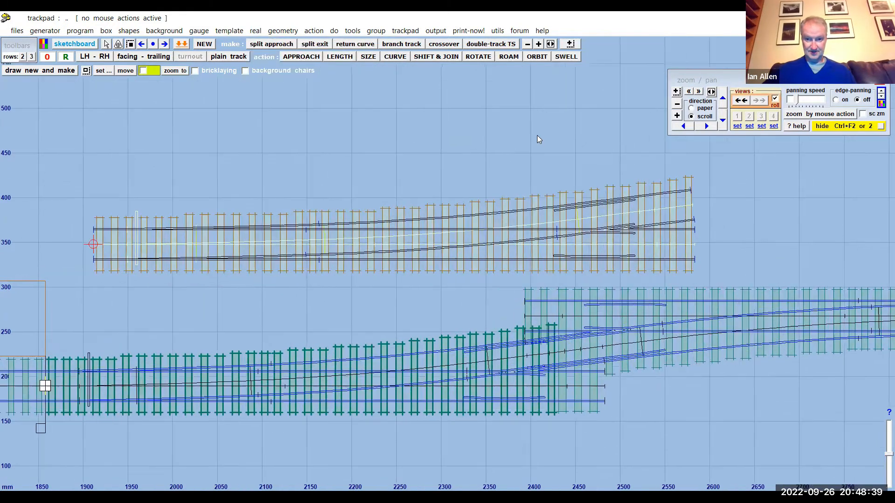
scroll(546, 176, up, 4)
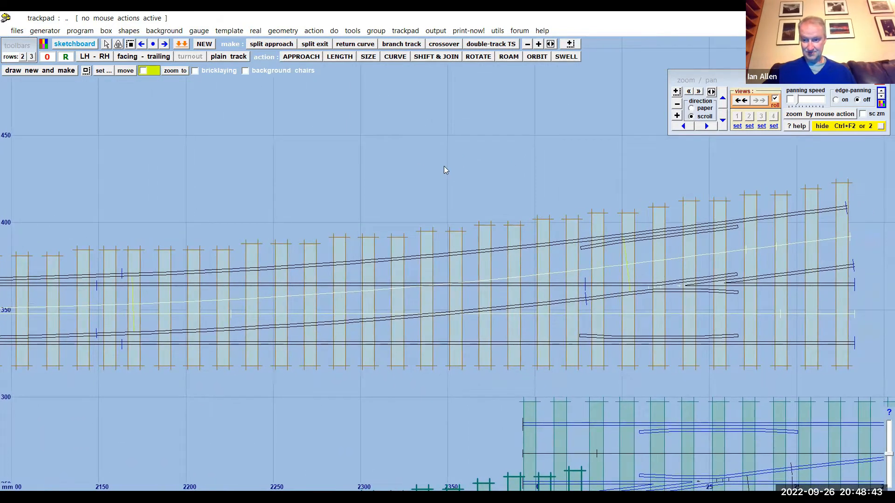
scroll(443, 167, up, 3)
drag(301, 160, 282, 160)
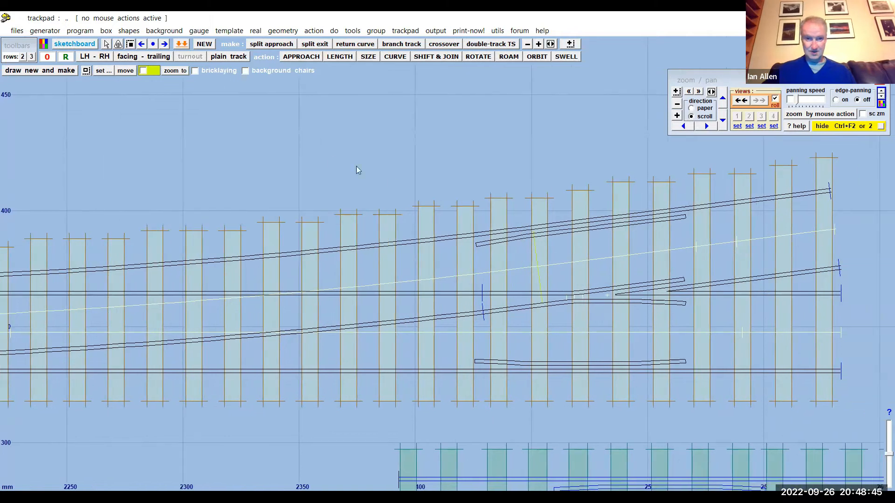
click(255, 31)
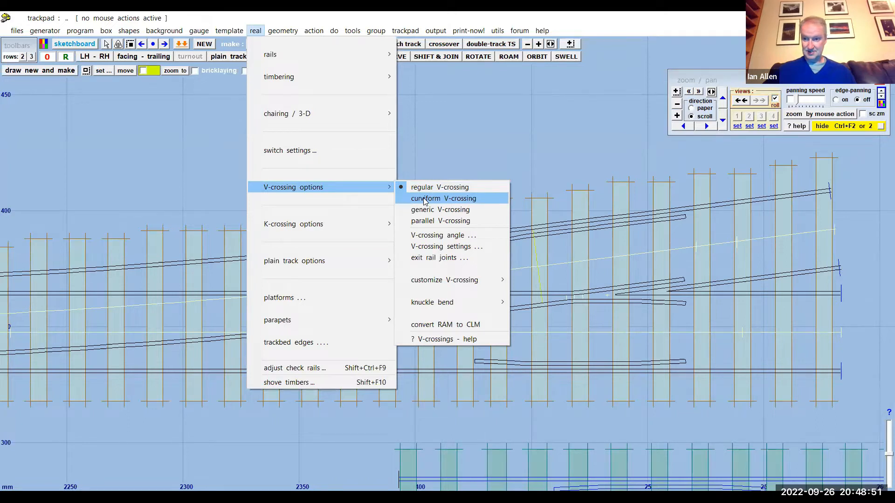
click(424, 199)
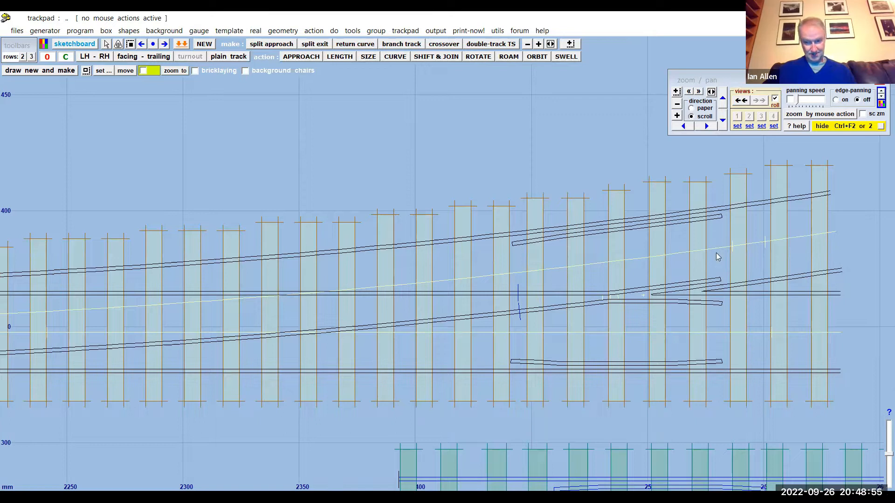
- Inspect the curviform crossing's rails and timbers, and change the turnout to a generic V-crossing
mouse_move(127, 299)
mouse_down()
mouse_move(278, 297)
mouse_move(284, 288)
mouse_move(393, 284)
mouse_move(175, 306)
mouse_up()
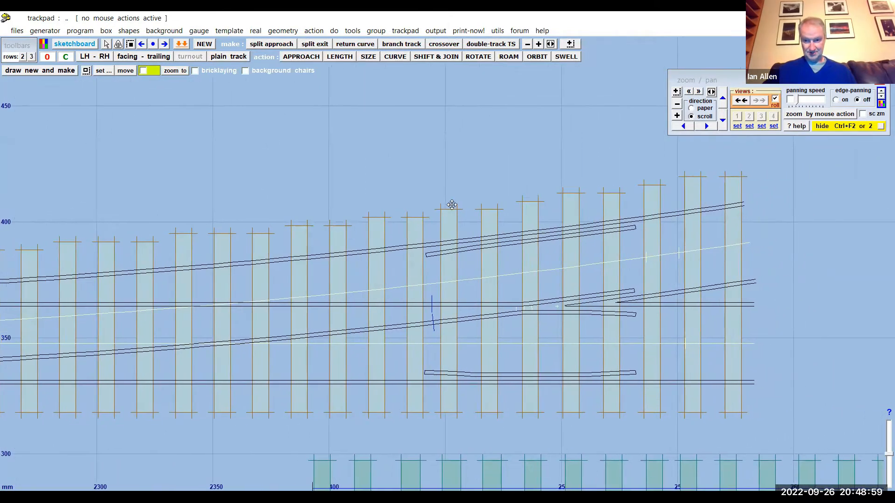
drag(460, 239, 395, 242)
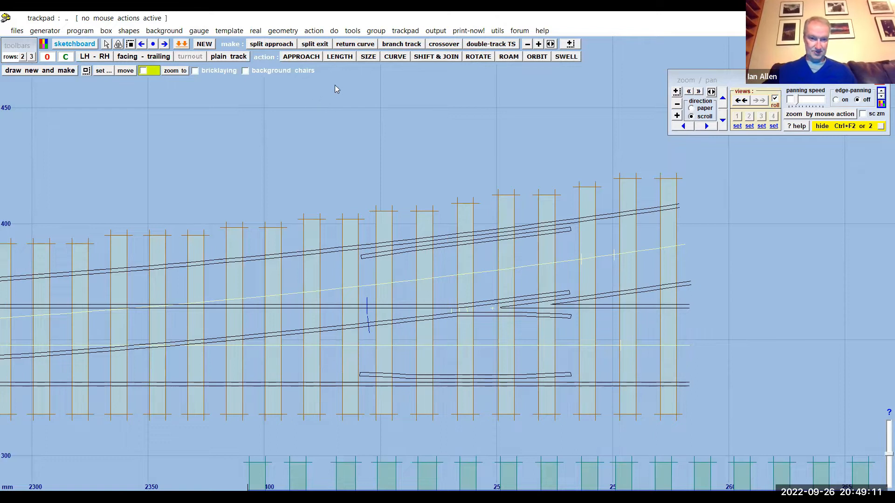
click(256, 32)
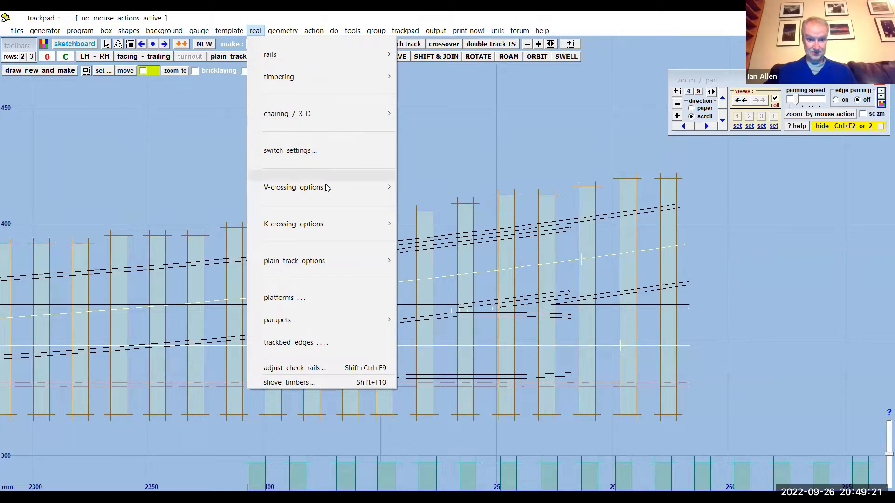
mouse_move(323, 188)
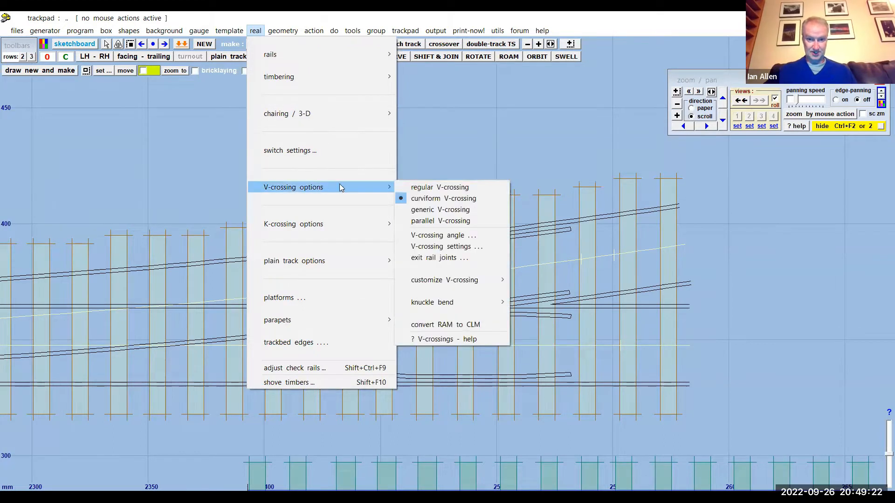
click(422, 211)
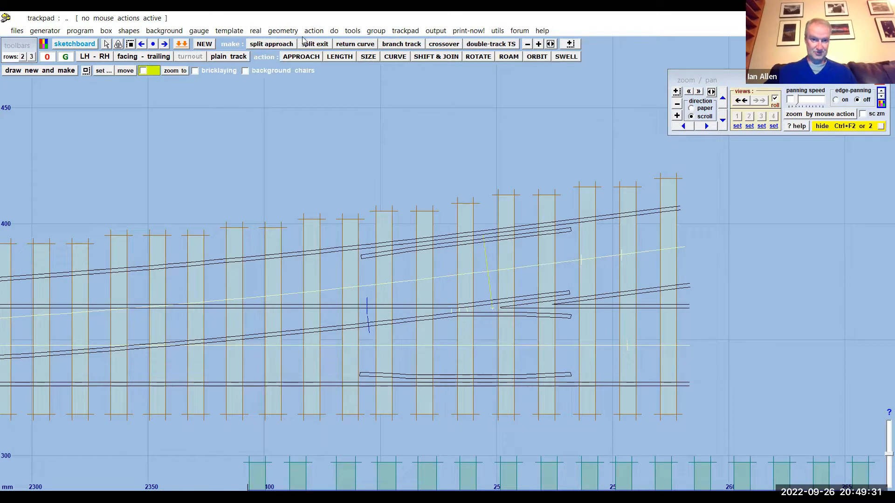
- Change the control turnout to a parallel V-crossing
click(258, 31)
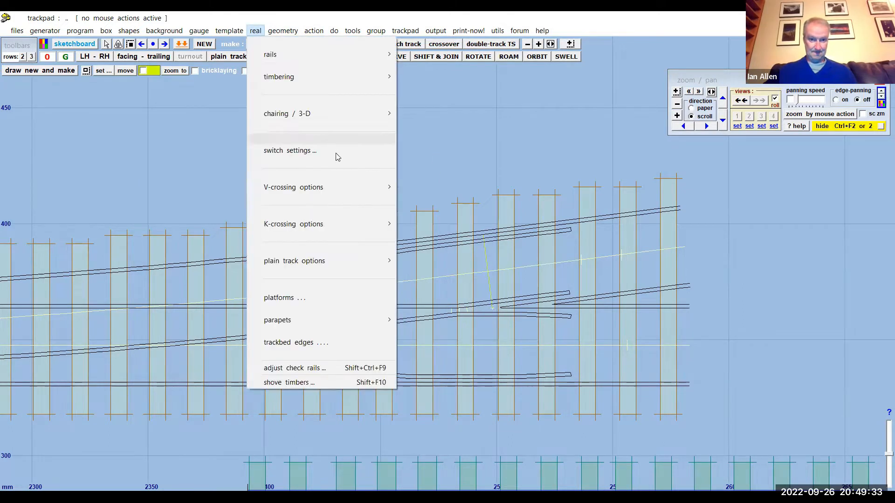
mouse_move(355, 188)
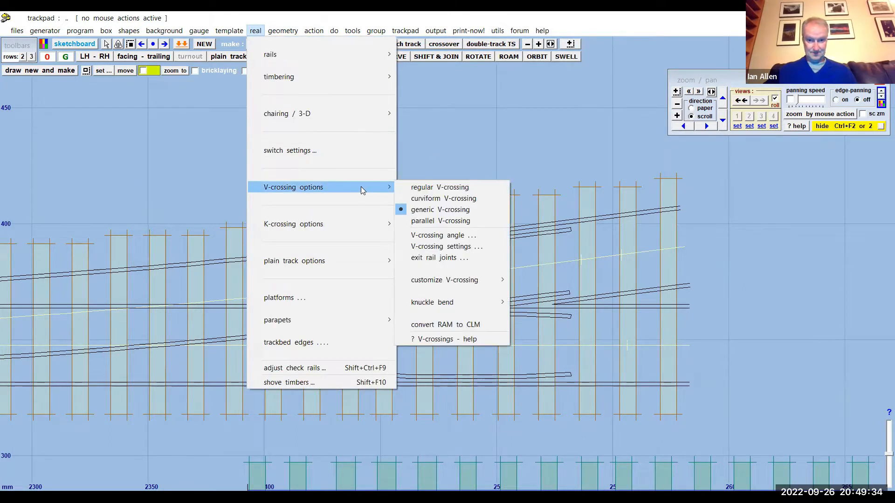
click(444, 222)
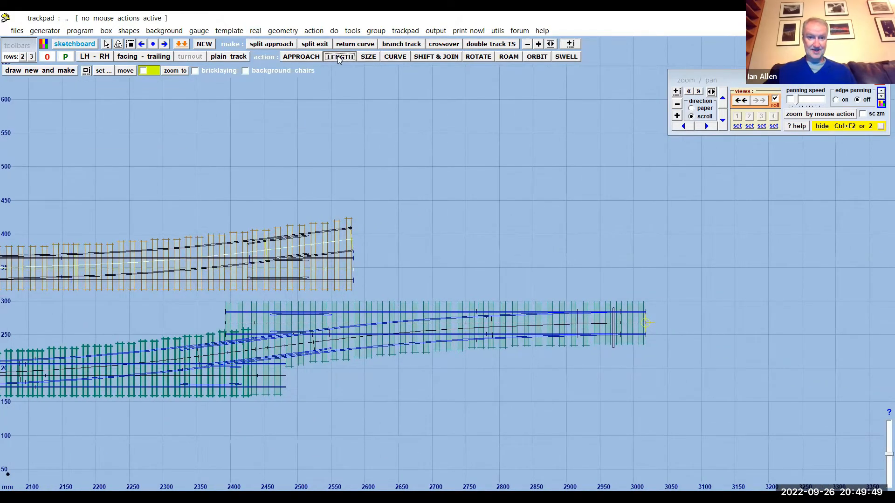
- Extend the control template's overall length to 1323.46 mm and inspect the turnout road beyond the V-crossing
click(338, 56)
drag(87, 169, 528, 144)
scroll(366, 285, up, 2)
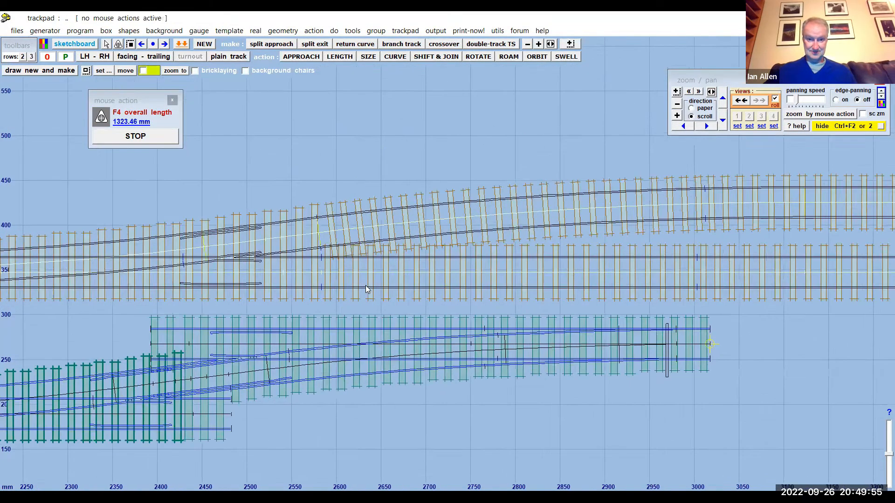
scroll(366, 285, up, 2)
middle_drag(261, 116, 402, 193)
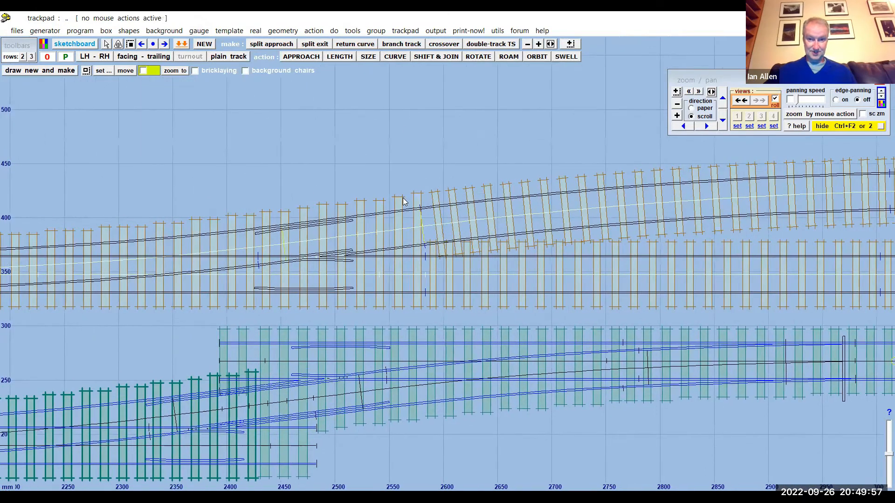
scroll(404, 201, up, 3)
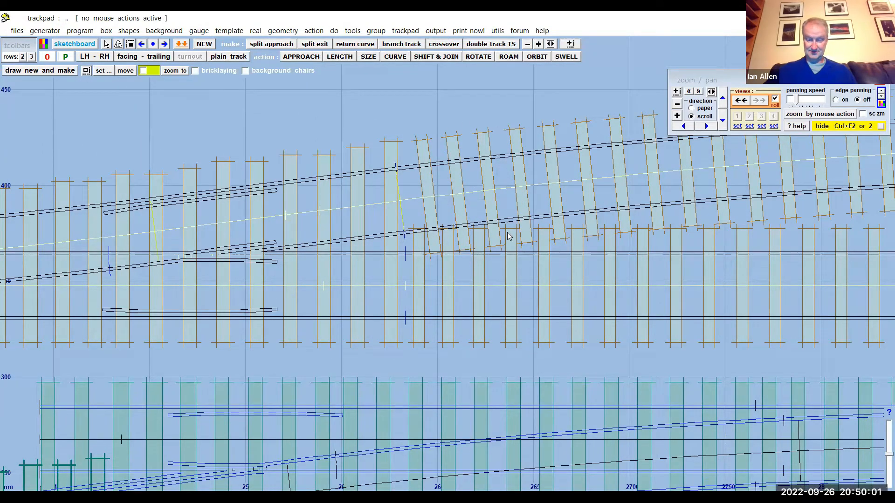
scroll(469, 240, down, 5)
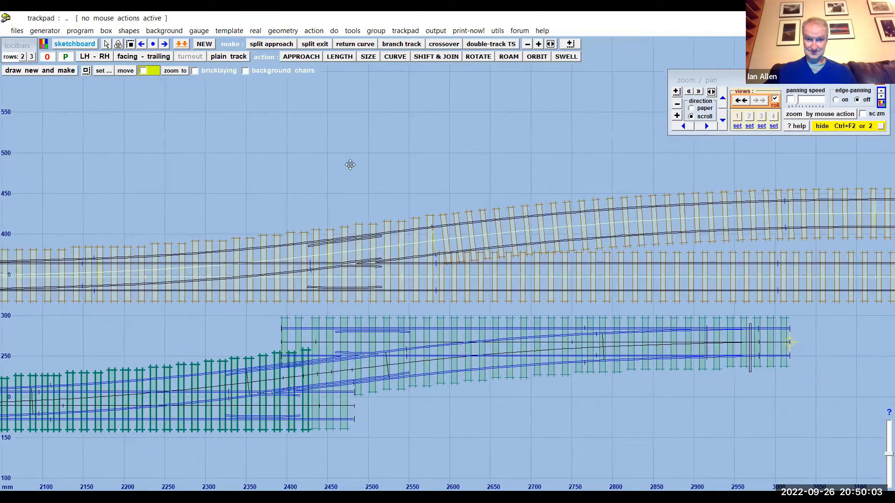
- Return the control turnout to a regular V-crossing and set its V-crossing angle to 1:10
click(255, 31)
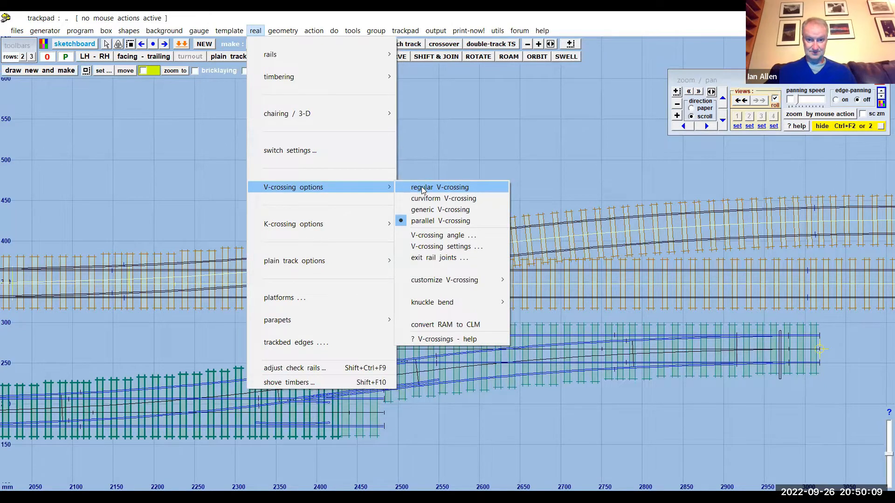
click(421, 186)
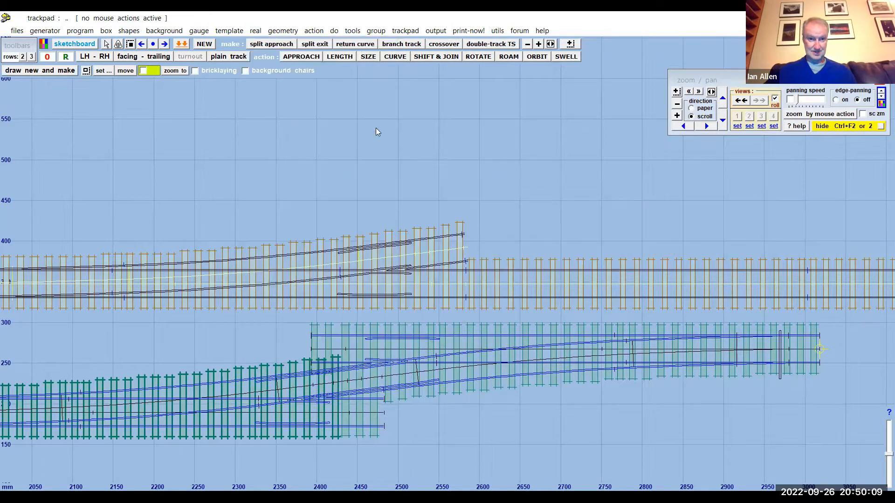
click(253, 32)
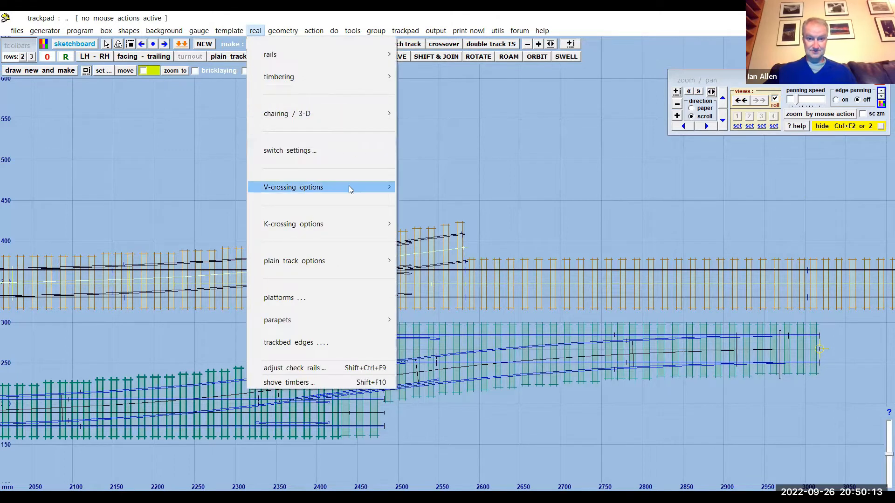
mouse_move(349, 187)
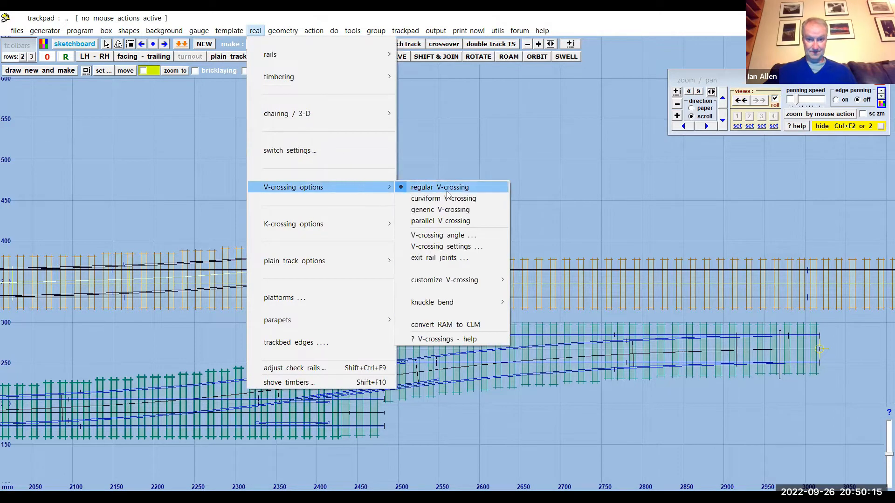
click(451, 237)
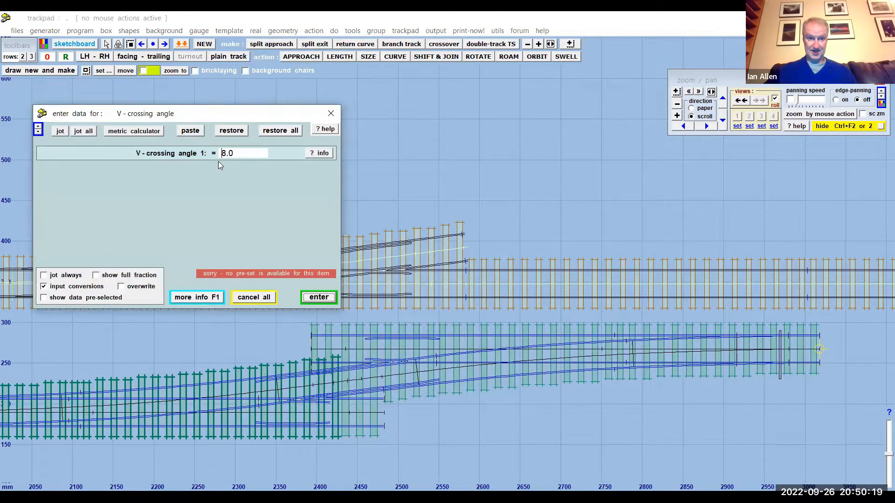
key(BackSpace)
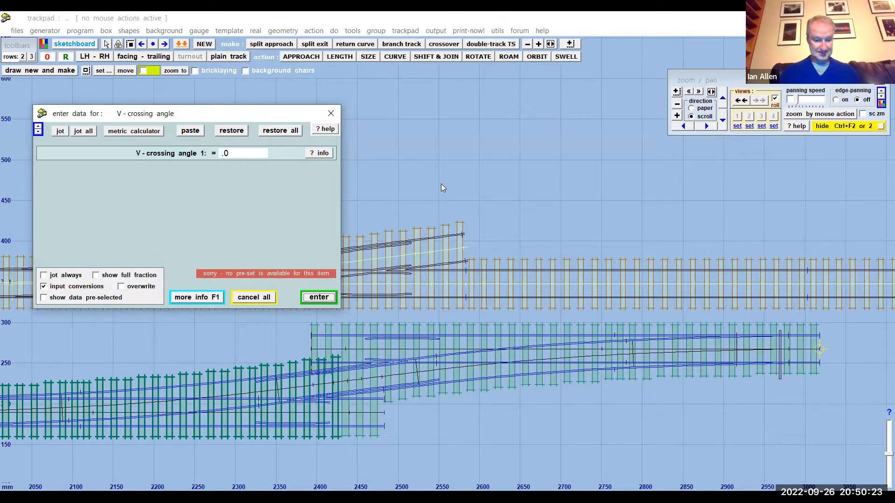
text(10)
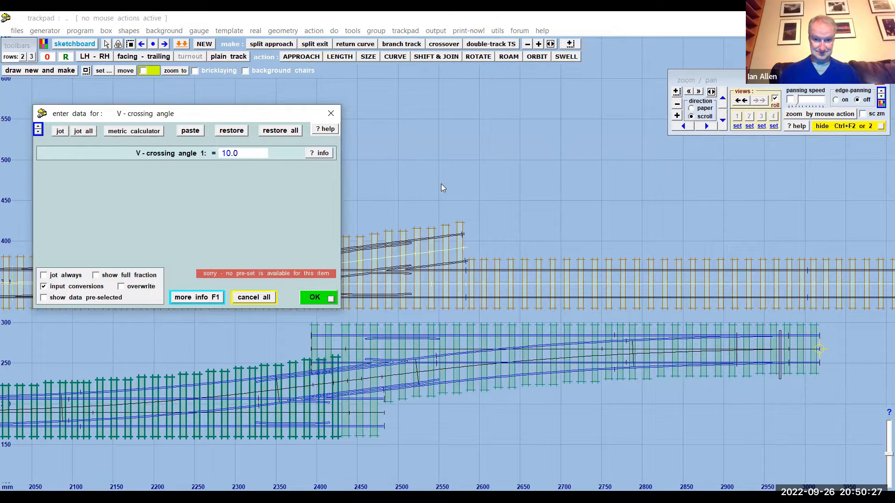
key(Return)
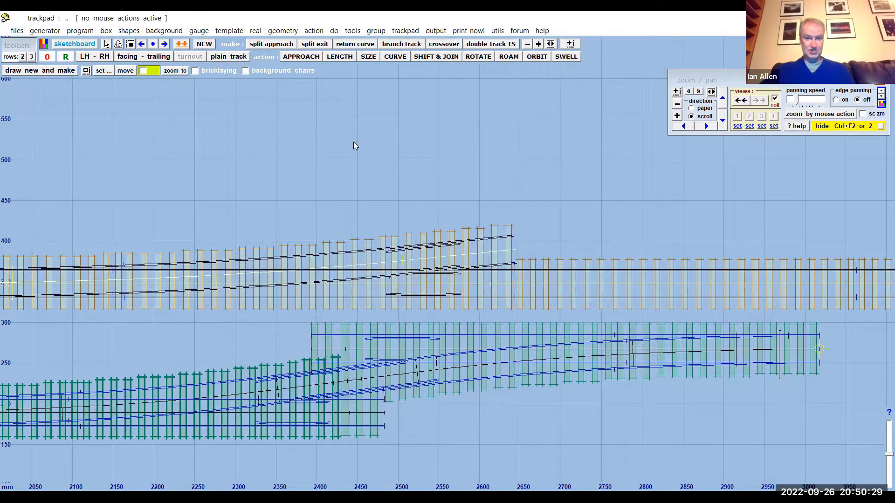
- Make a diamond-crossing from the control turnout and store its second half-diamond in the background
drag(275, 155, 449, 142)
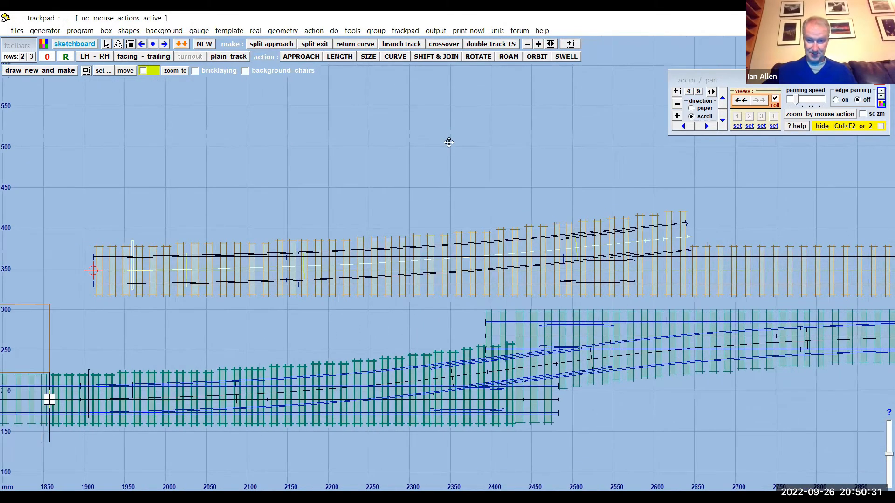
drag(447, 142, 258, 140)
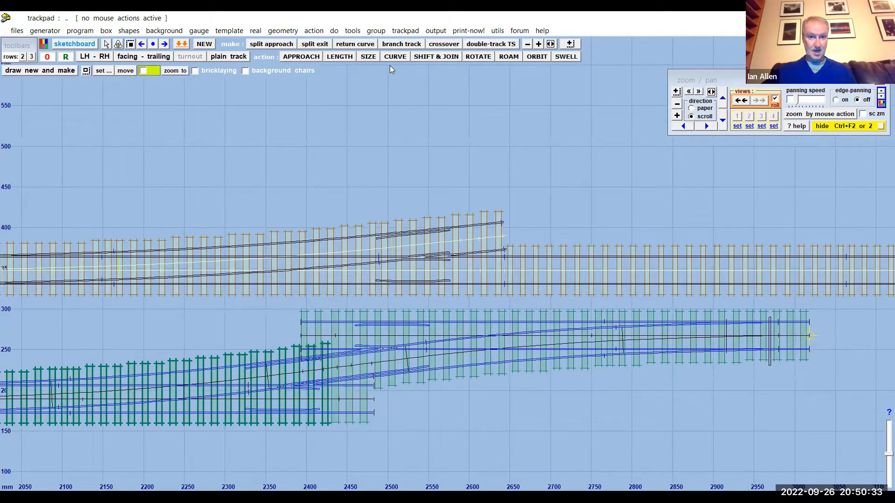
click(256, 31)
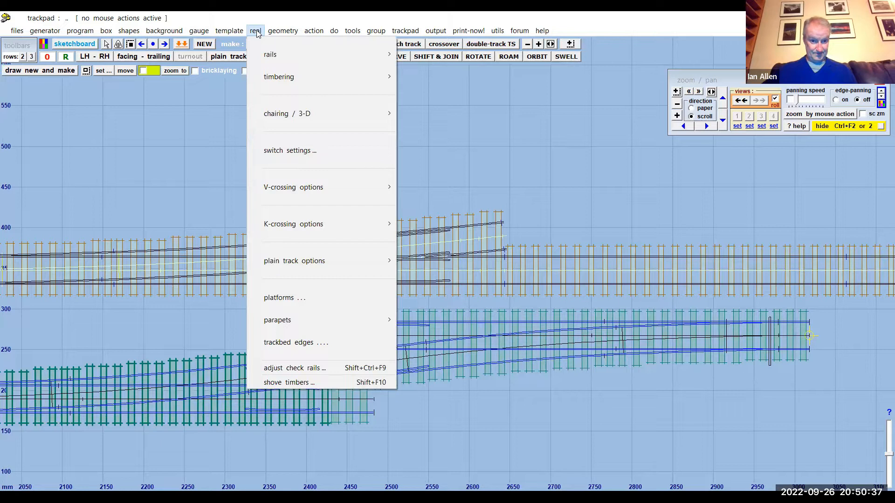
click(256, 30)
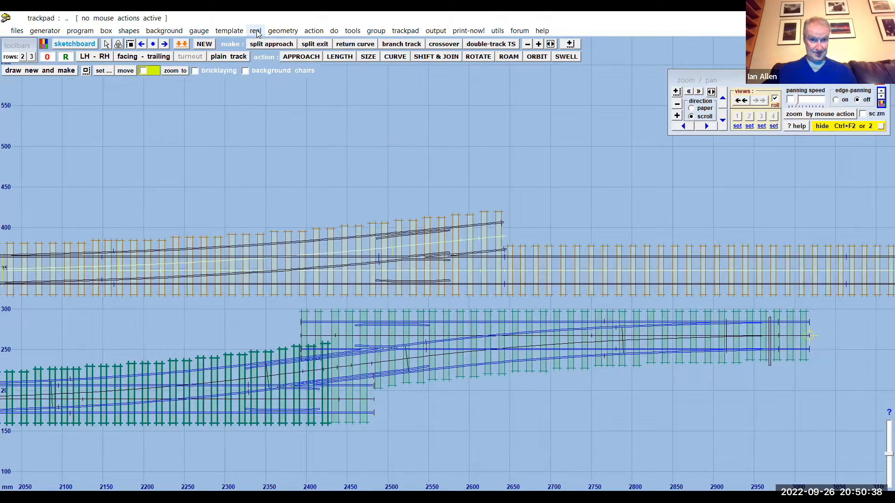
click(353, 31)
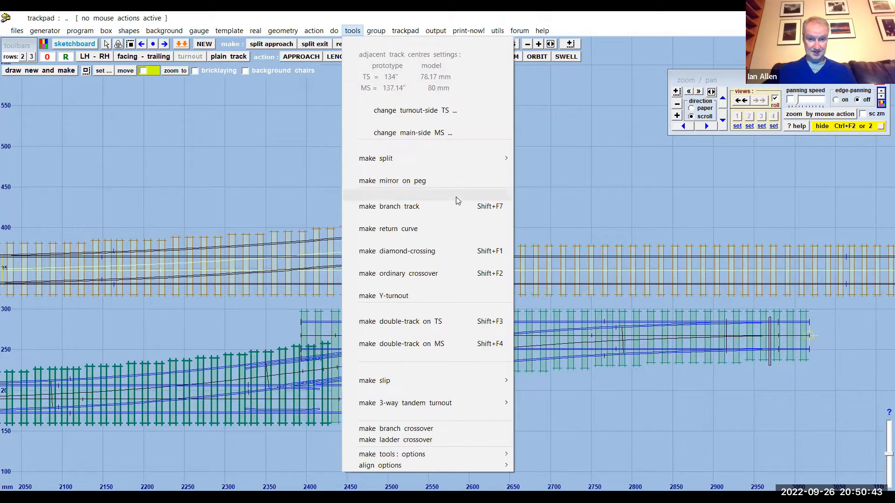
click(439, 253)
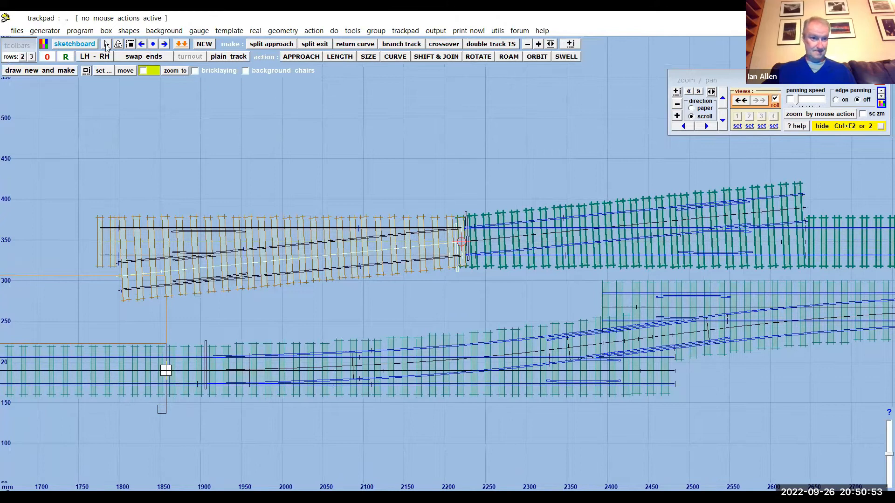
click(78, 31)
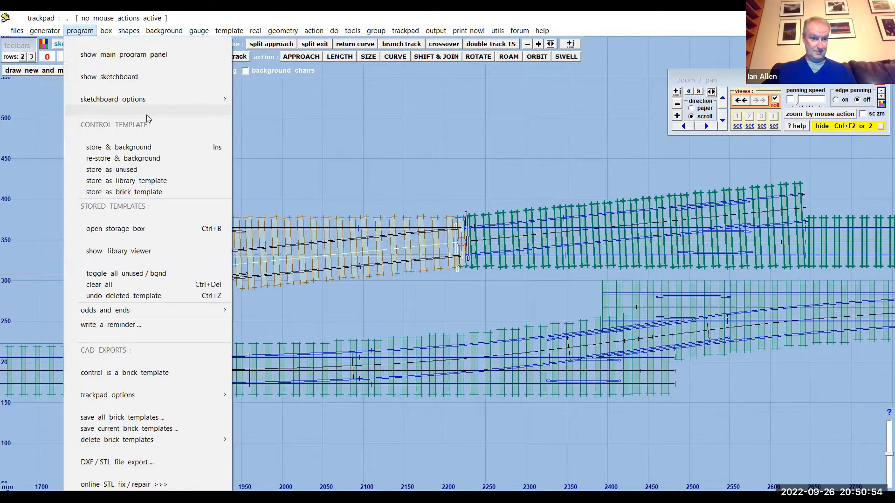
click(149, 144)
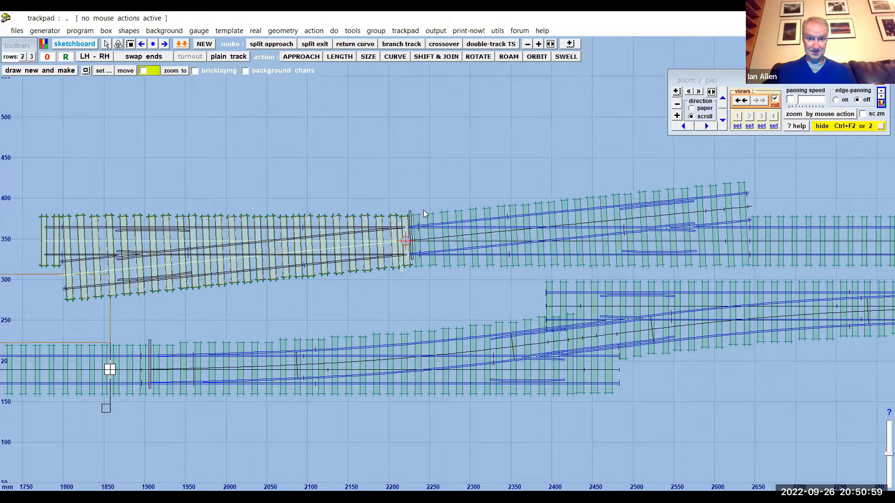
- Examine the rails and timbers where the two half-diamonds meet at the middle of the diamond-crossing
scroll(423, 210, up, 8)
drag(384, 123, 466, 130)
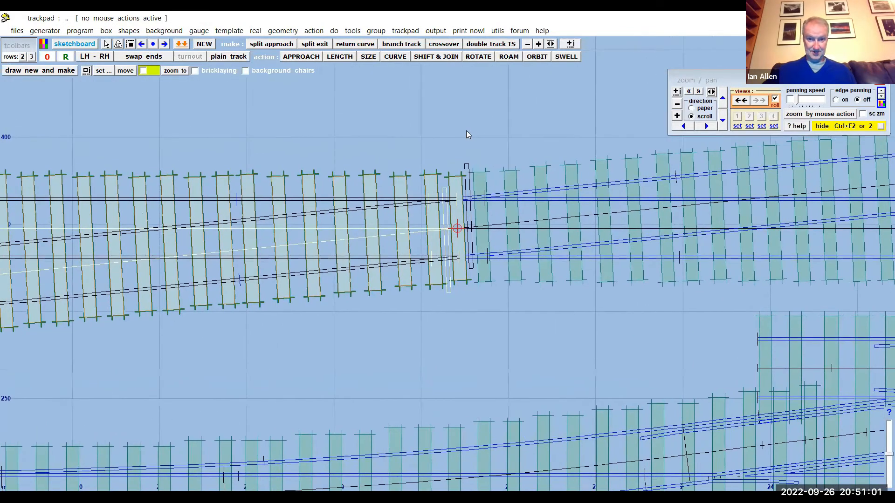
scroll(466, 130, up, 5)
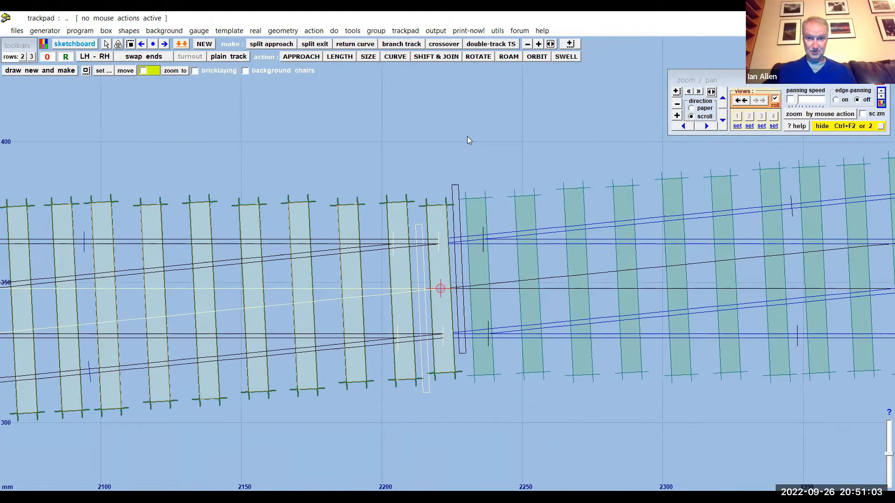
scroll(468, 137, up, 1)
scroll(459, 134, up, 2)
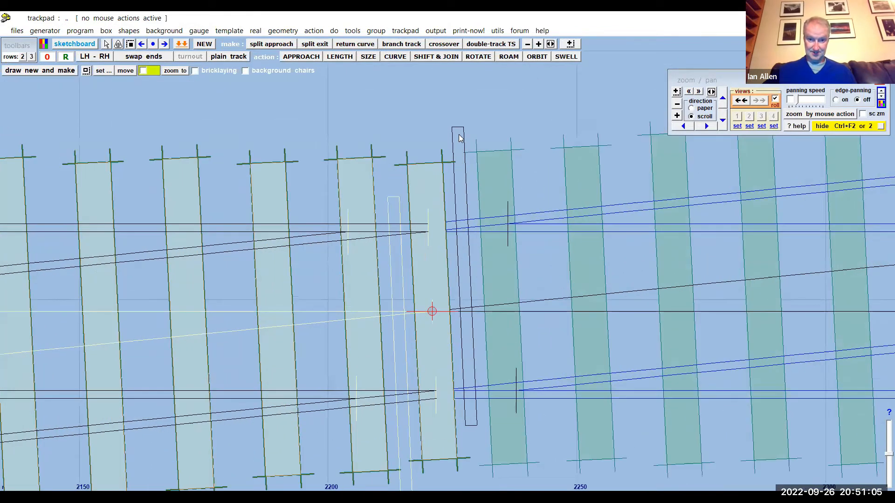
scroll(420, 103, down, 3)
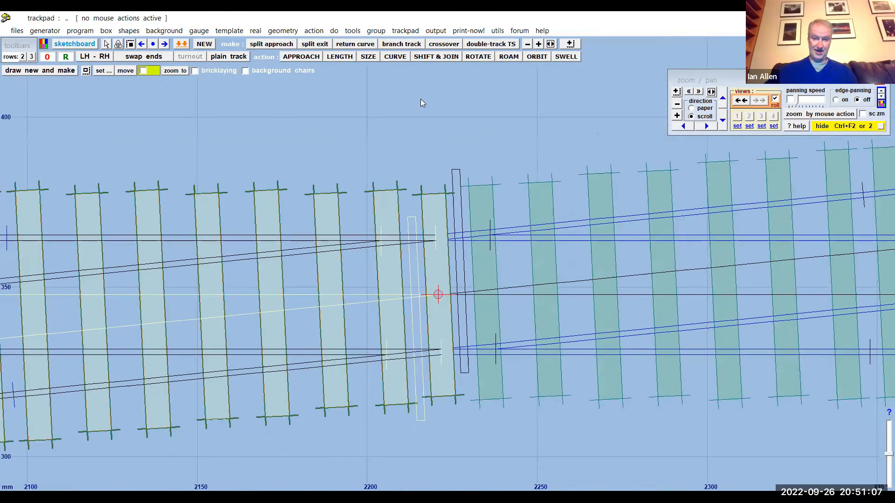
scroll(421, 102, down, 1)
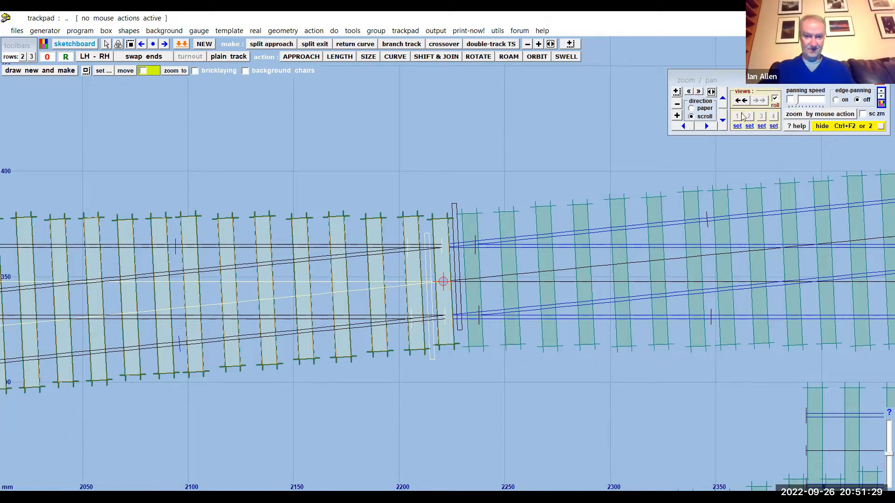
drag(522, 150, 480, 156)
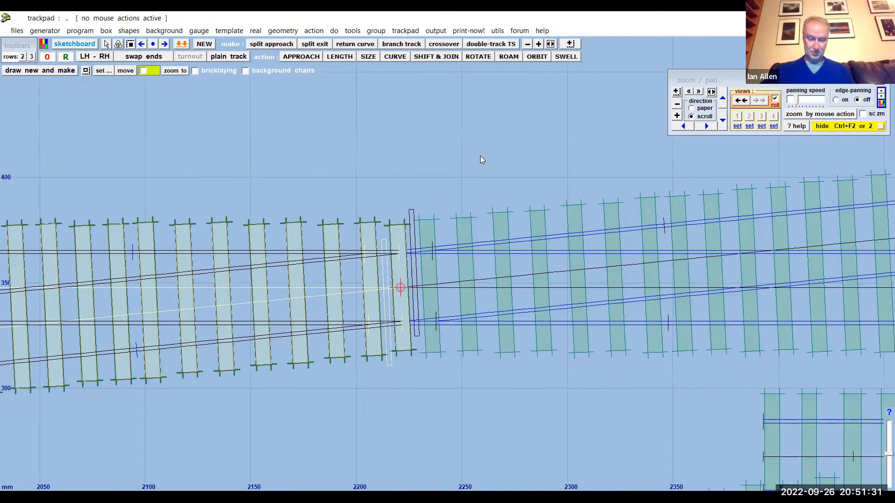
scroll(476, 153, down, 4)
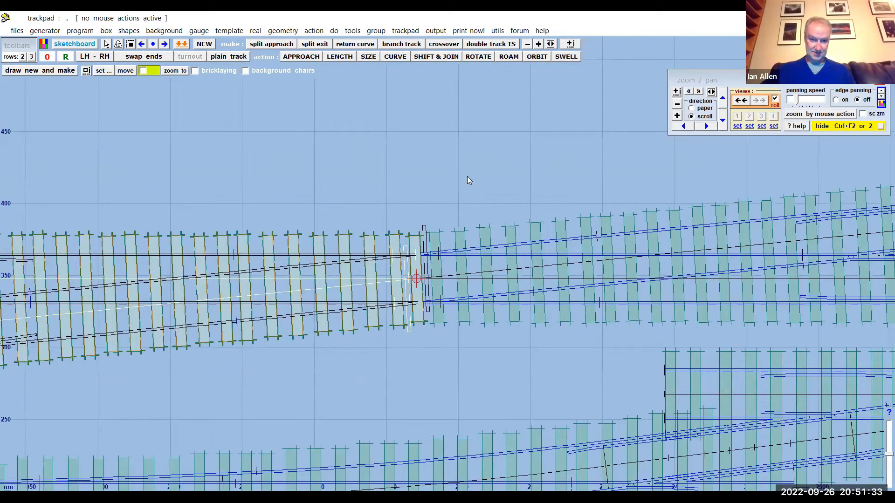
scroll(468, 170, down, 3)
drag(501, 153, 436, 152)
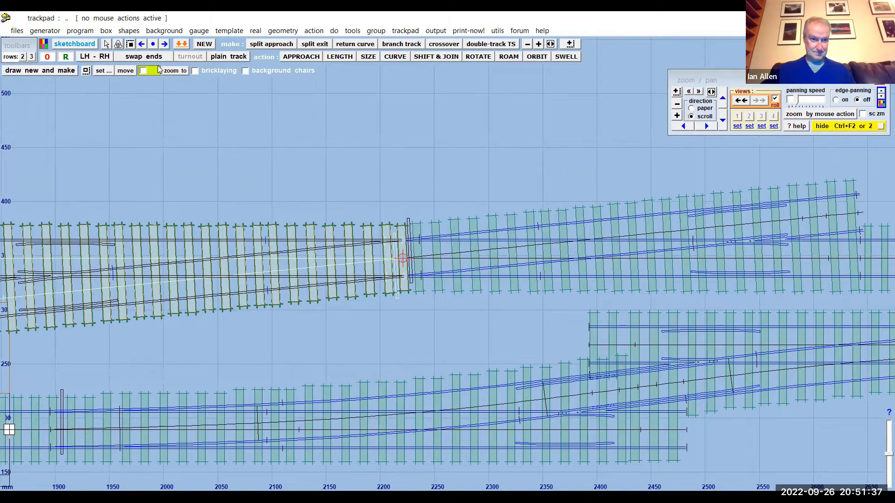
- Hide the control template and create a new mint REA C-8 left-hand turnout with a straight main road
click(404, 31)
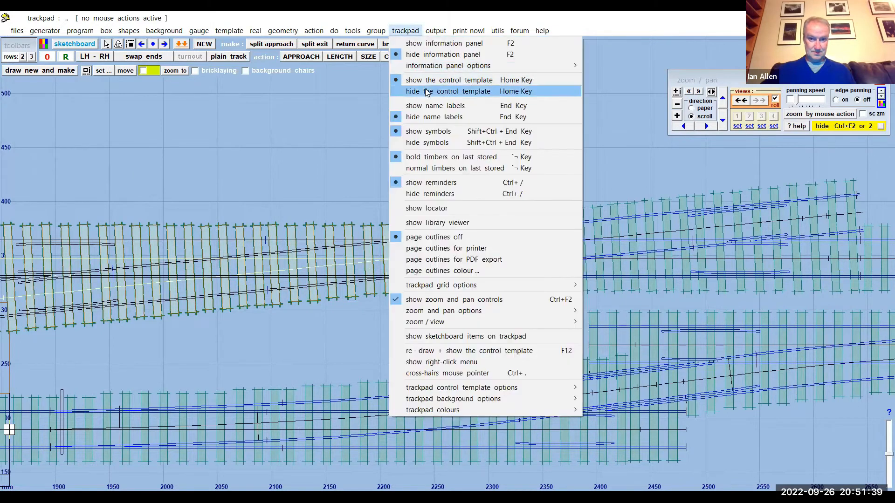
click(423, 92)
drag(480, 138, 285, 145)
drag(536, 132, 305, 161)
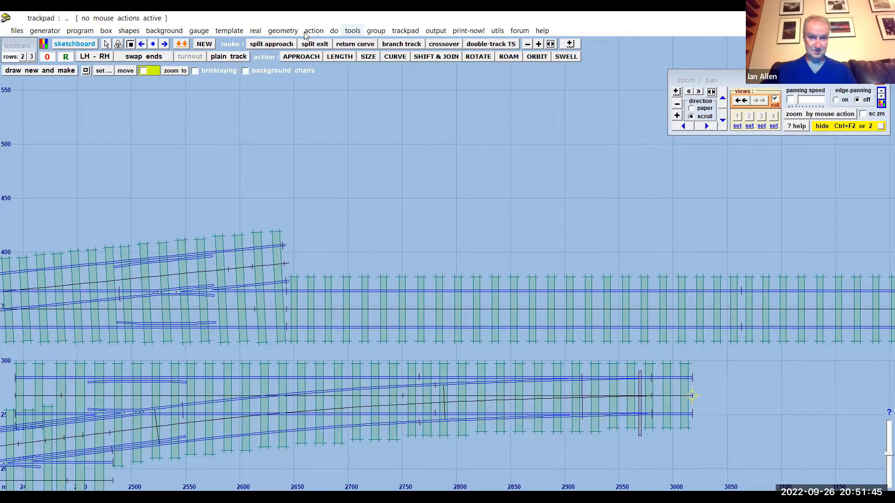
click(233, 33)
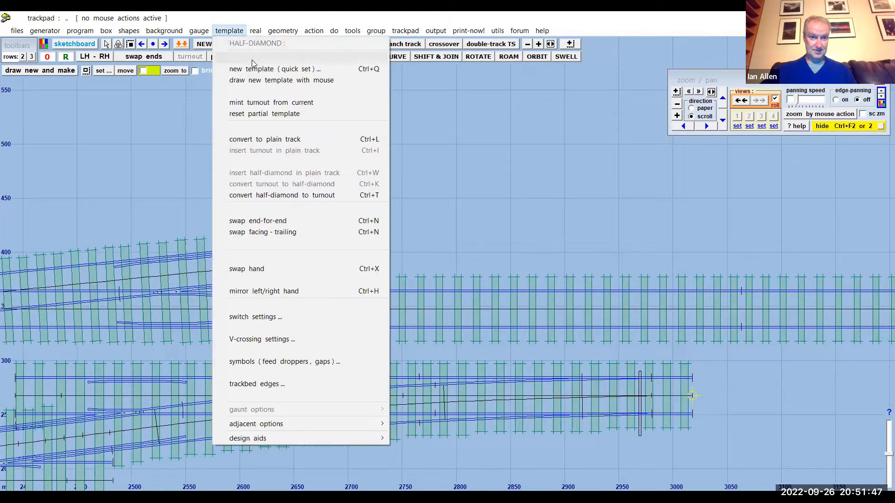
click(253, 70)
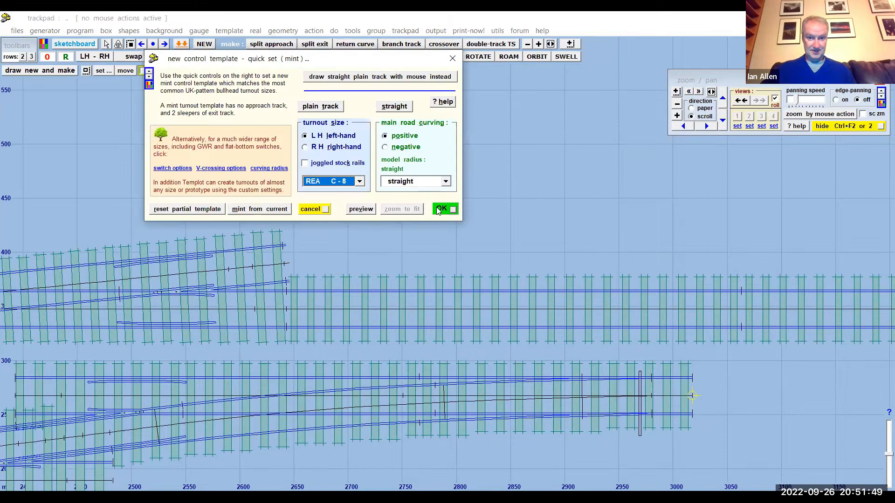
click(439, 209)
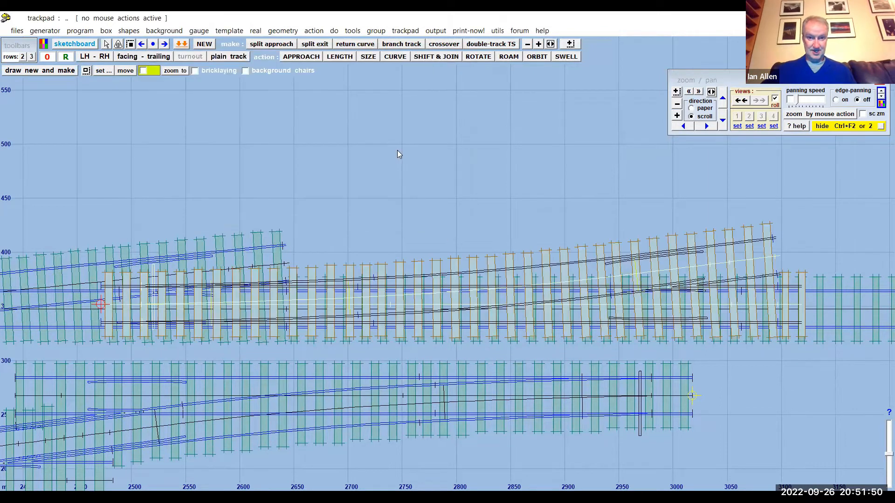
- Shift the new C-8 turnout clear above the existing tracks, to about X 2486.40 mm and Y 409.31 mm
click(430, 57)
drag(430, 220, 445, 96)
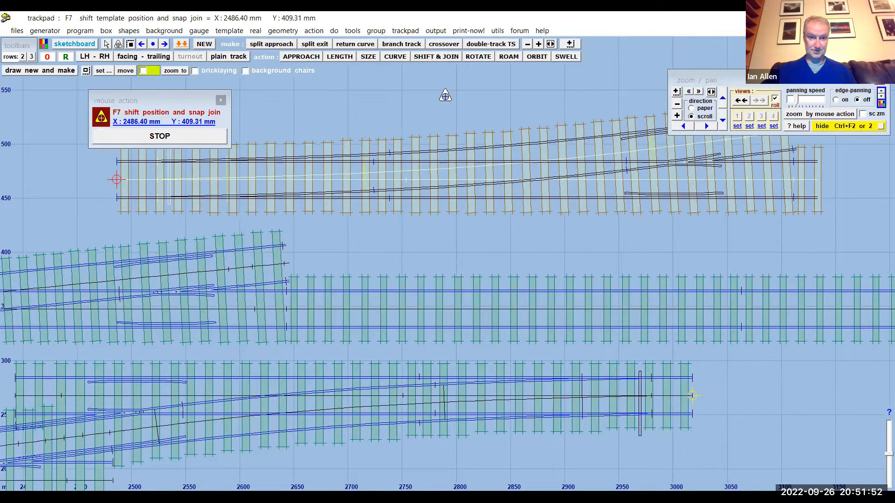
click(185, 136)
scroll(392, 253, down, 3)
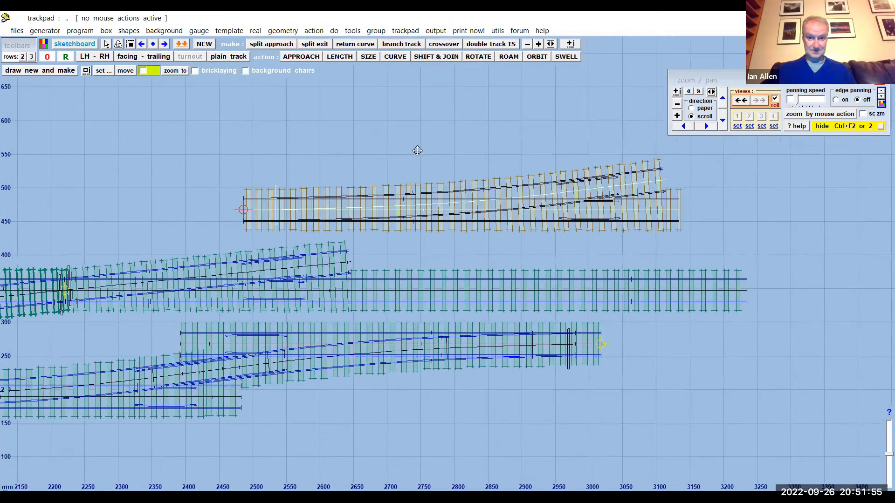
- Make a regular ladder crossover from the new turnout with the turnout-side adjacent track spacing at 6ft-6in way
drag(272, 207, 210, 230)
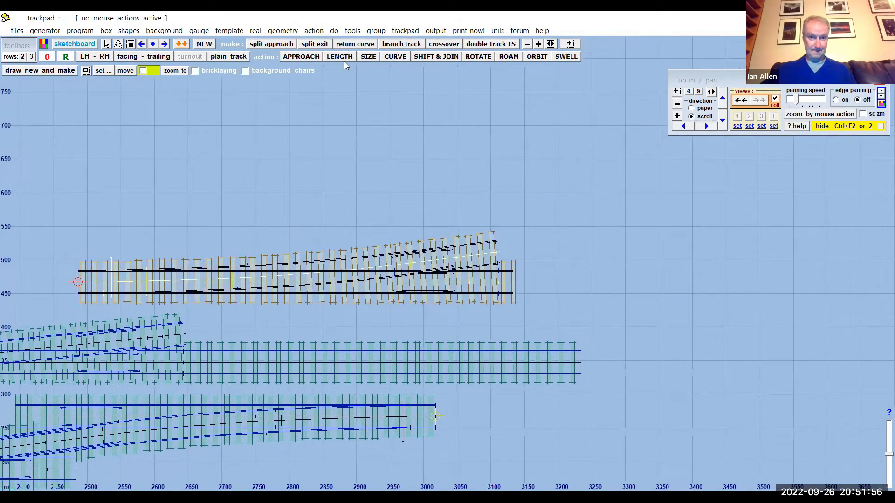
click(353, 30)
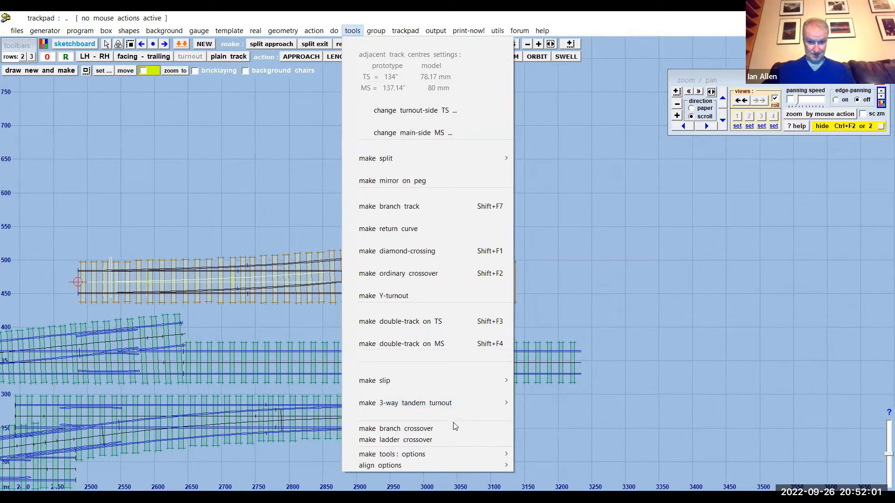
click(429, 440)
drag(336, 226, 354, 225)
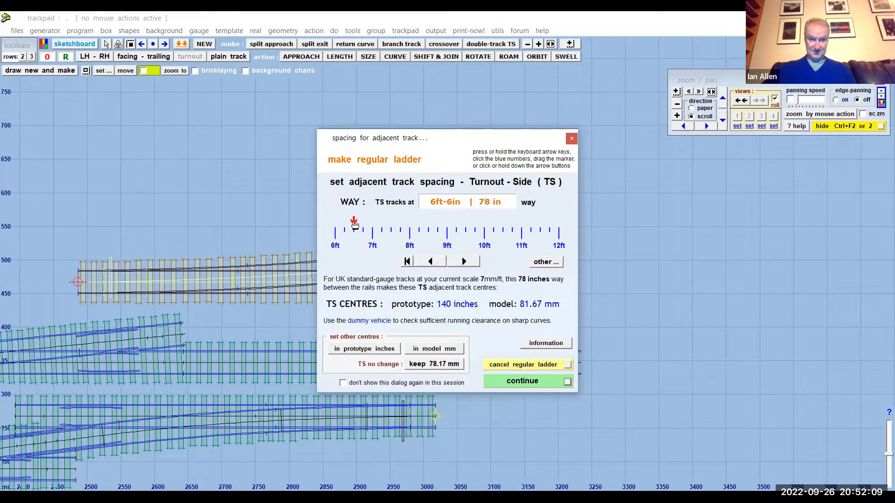
click(521, 382)
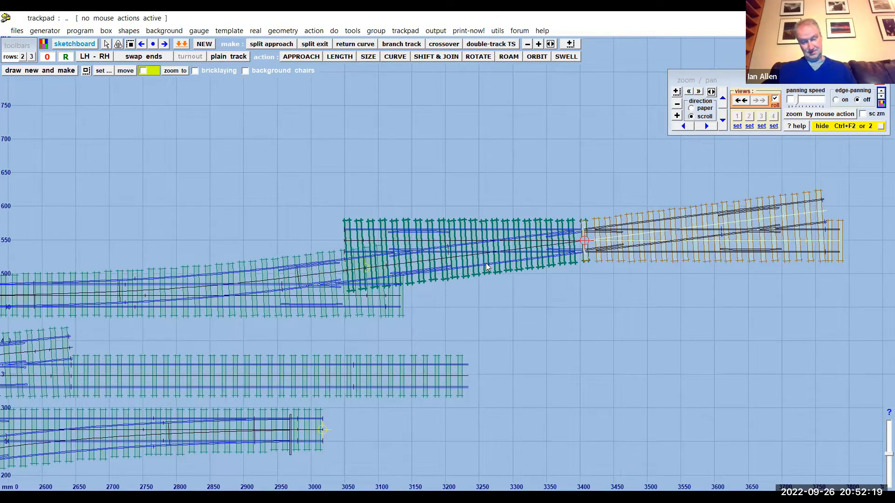
- Inspect the ladder crossover and store its last half-diamond in the background
drag(402, 194, 455, 183)
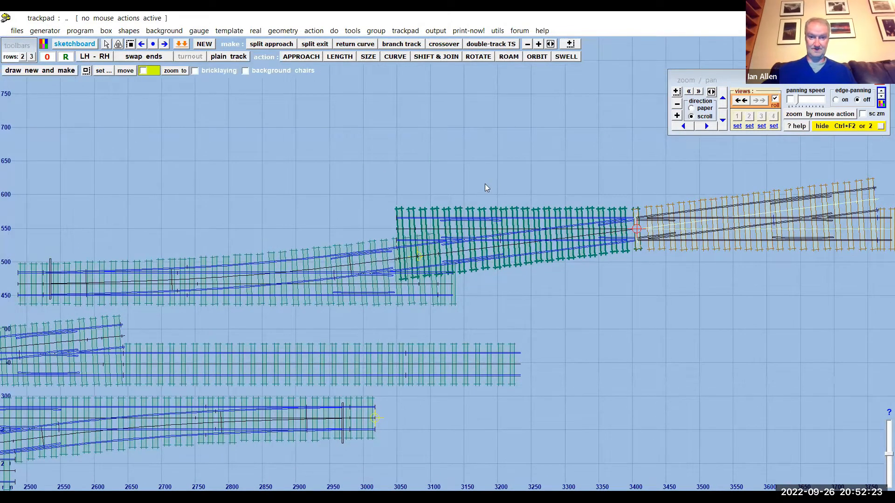
mouse_move(564, 168)
mouse_down()
mouse_move(335, 176)
mouse_move(232, 198)
mouse_move(365, 177)
mouse_move(554, 170)
mouse_up()
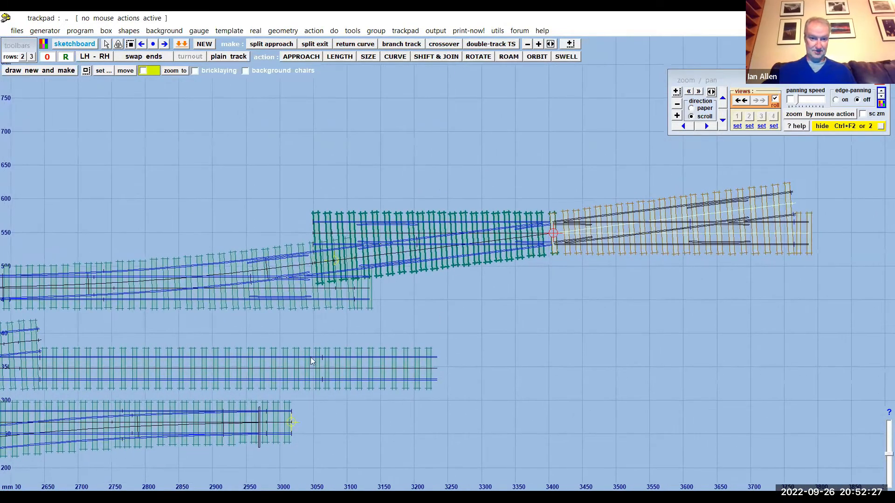
click(76, 33)
click(131, 146)
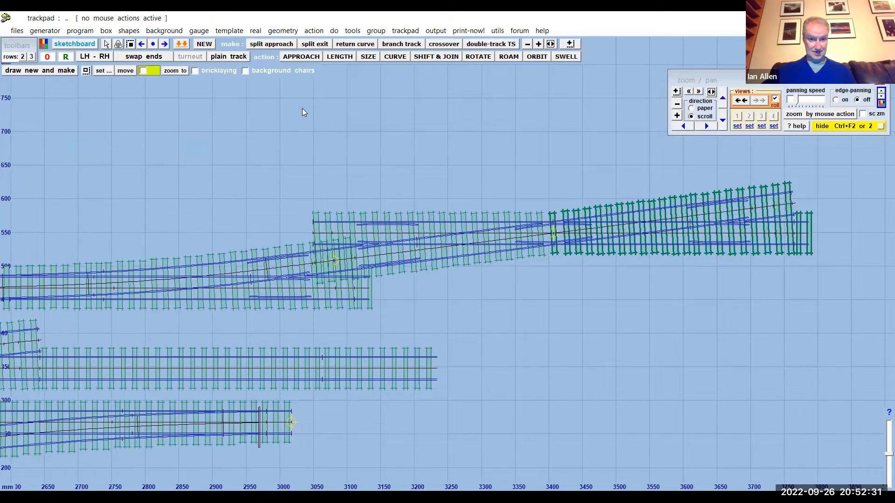
- Copy the ladder's first turnout to the control and snap it onto the turnout-road end of the last half-diamond
click(225, 285)
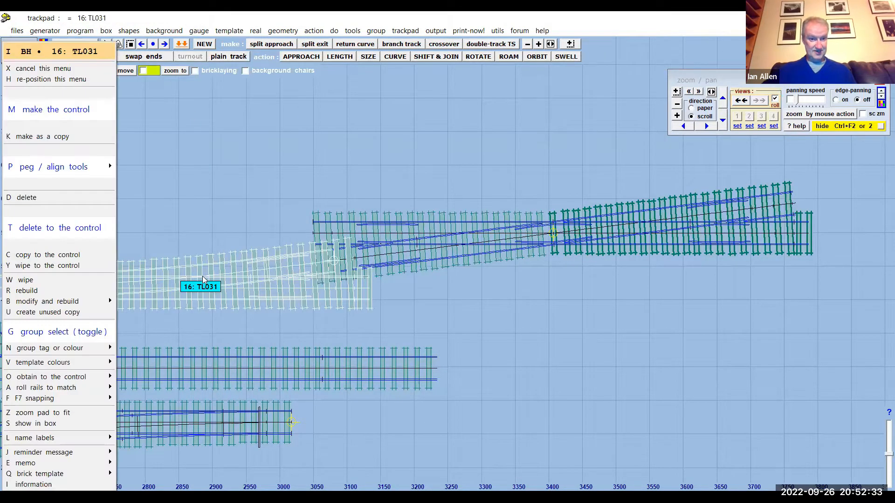
click(62, 257)
drag(461, 118, 271, 145)
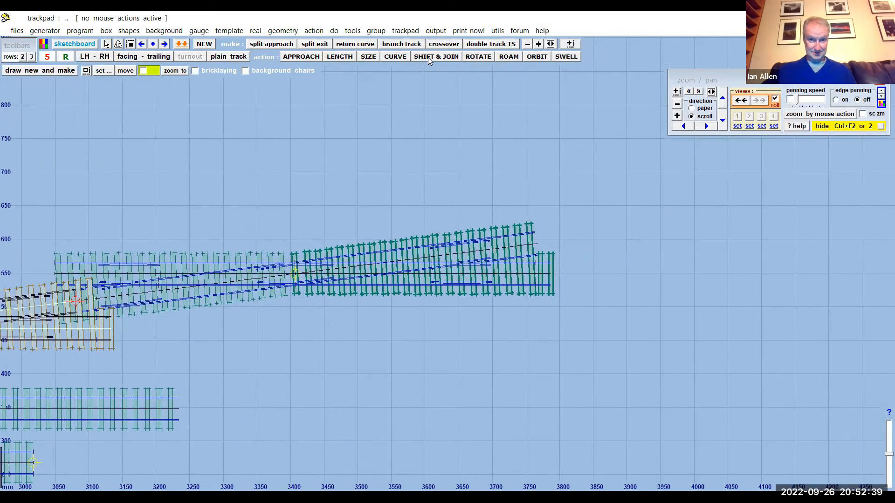
click(427, 57)
drag(222, 353, 679, 296)
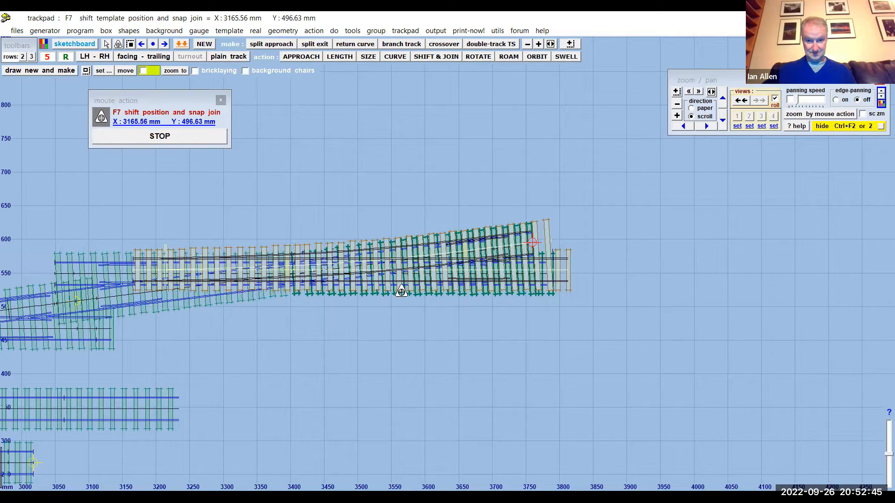
drag(409, 314, 810, 288)
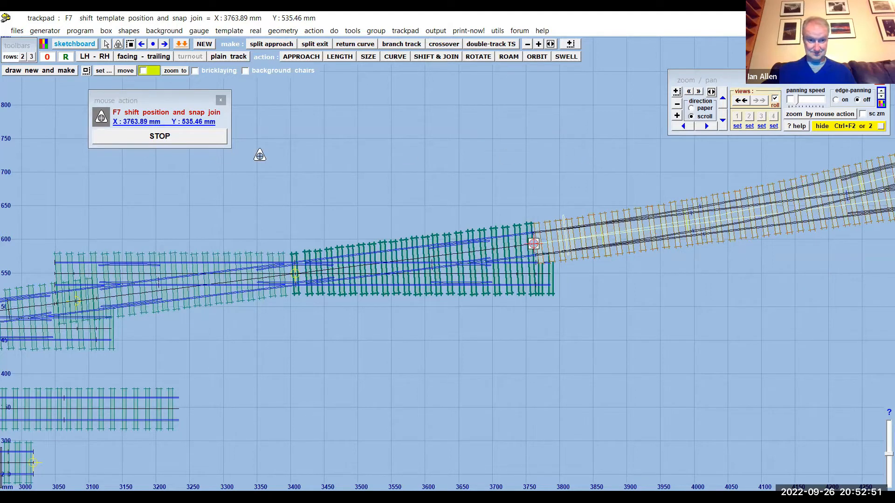
click(195, 140)
scroll(466, 183, down, 3)
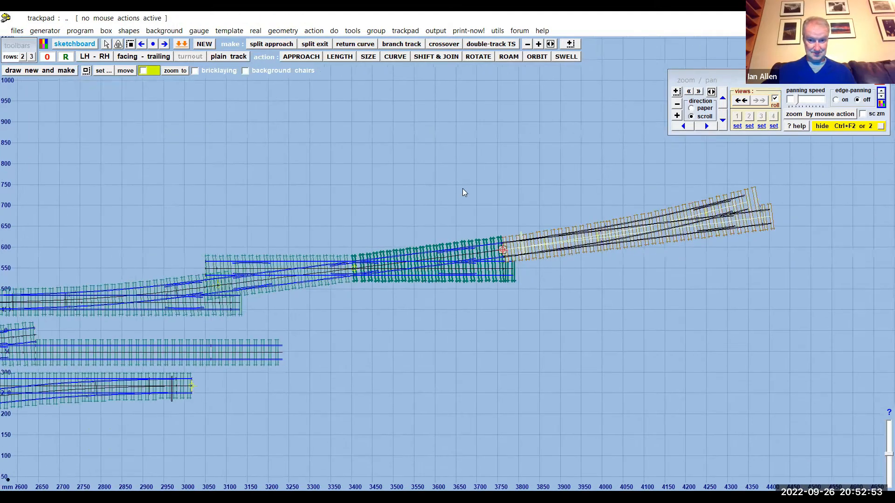
- Store the snapped turnout in the background and wipe the ladder's last half-diamond to the control
middle_drag(547, 170, 366, 218)
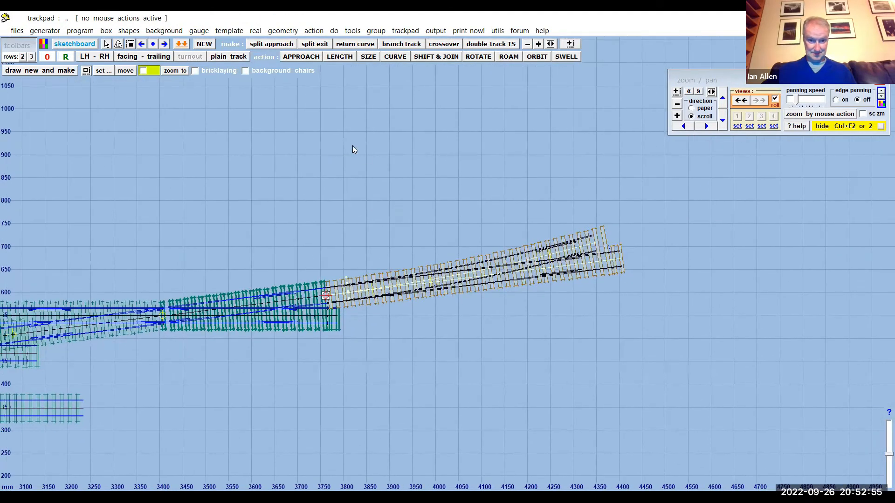
click(87, 33)
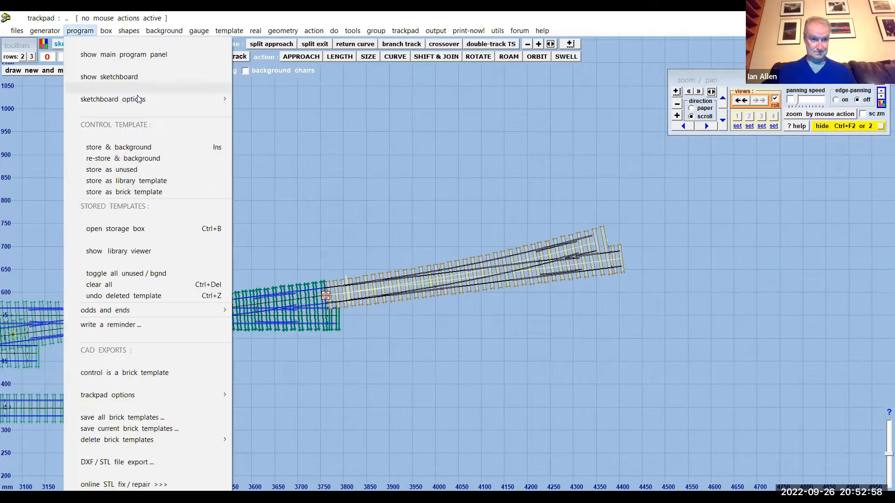
click(148, 148)
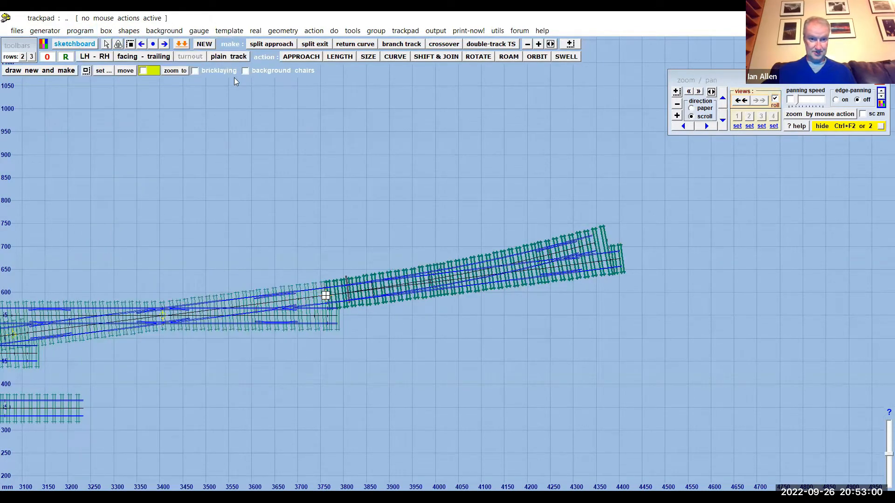
click(258, 311)
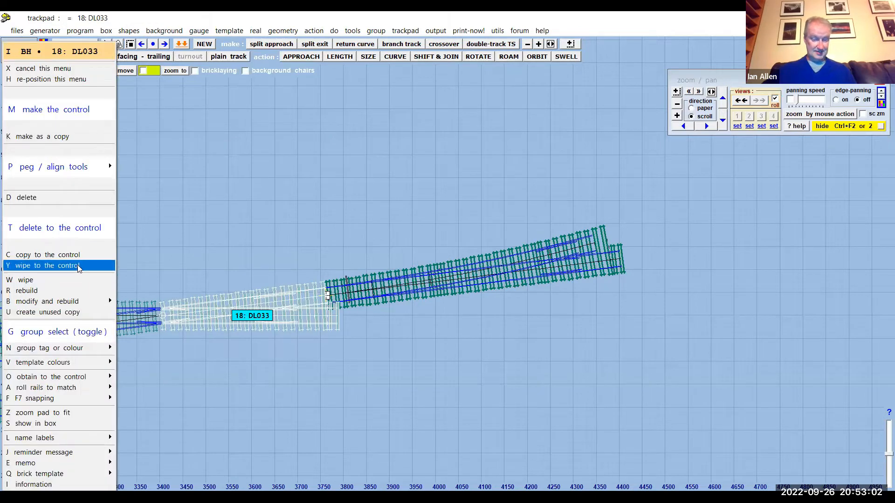
click(79, 268)
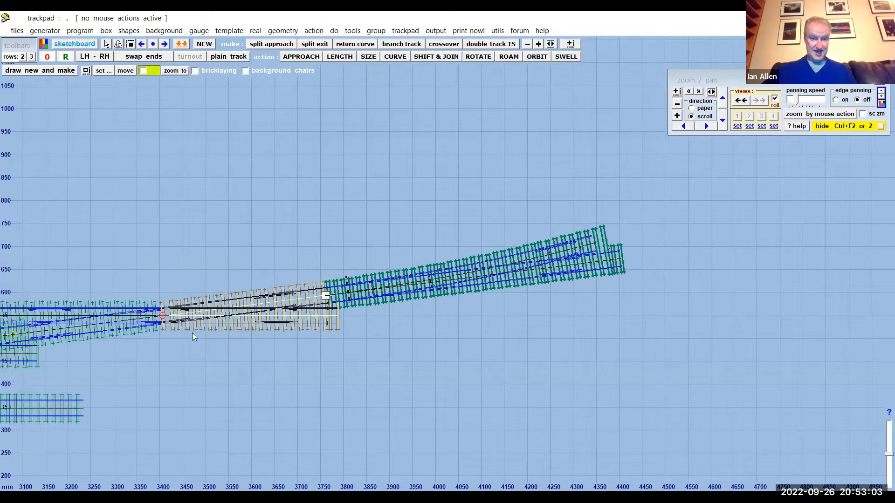
- Extend the half-diamond to an overall length of about 1964 mm and store it in the background
drag(276, 217, 312, 184)
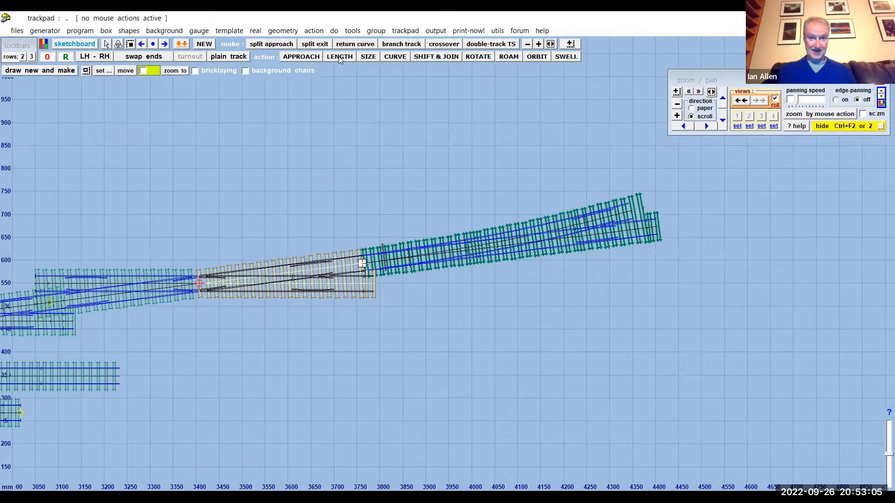
click(339, 57)
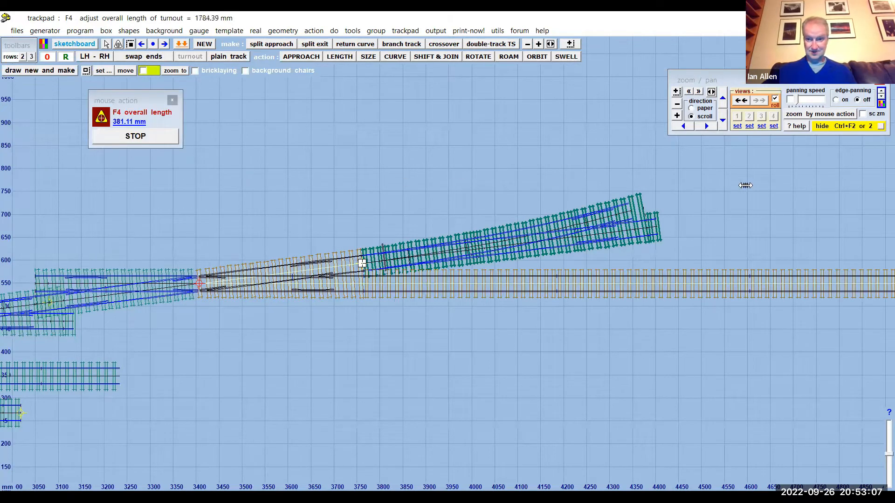
click(132, 136)
drag(409, 179, 108, 222)
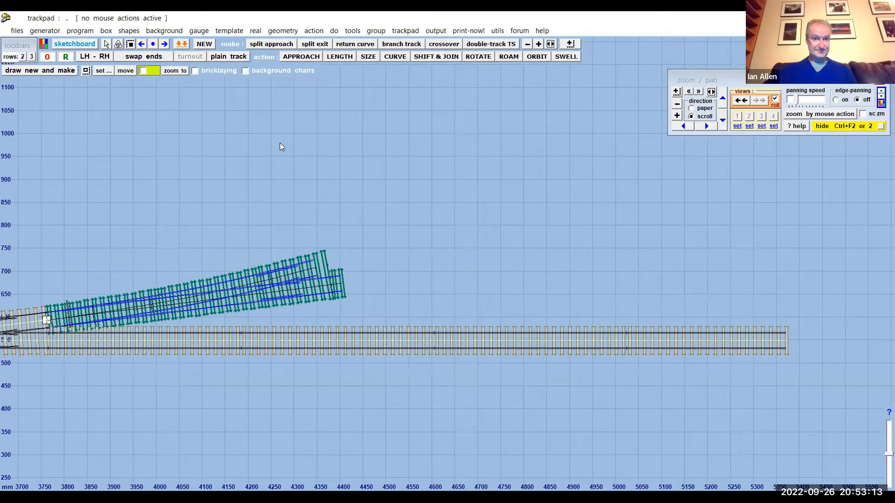
click(87, 32)
click(161, 147)
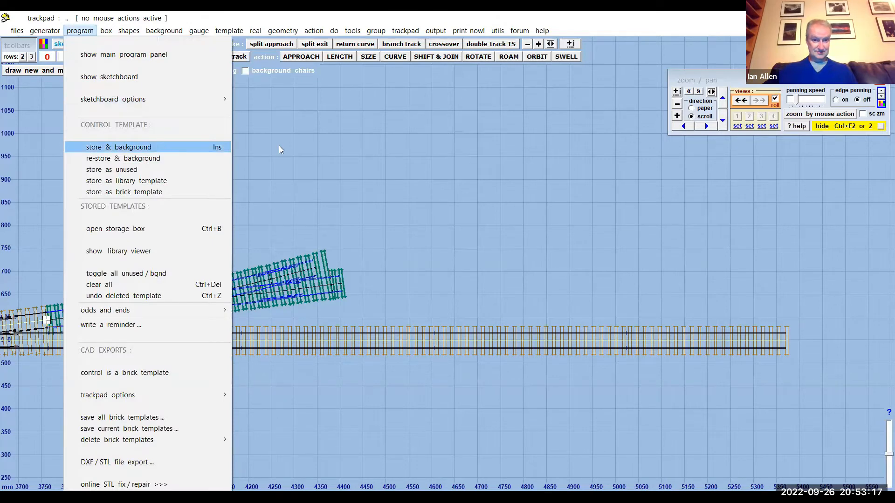
- Make a new straight plain track template and snap it onto the main-road exit of the ladder's end turnout
click(233, 32)
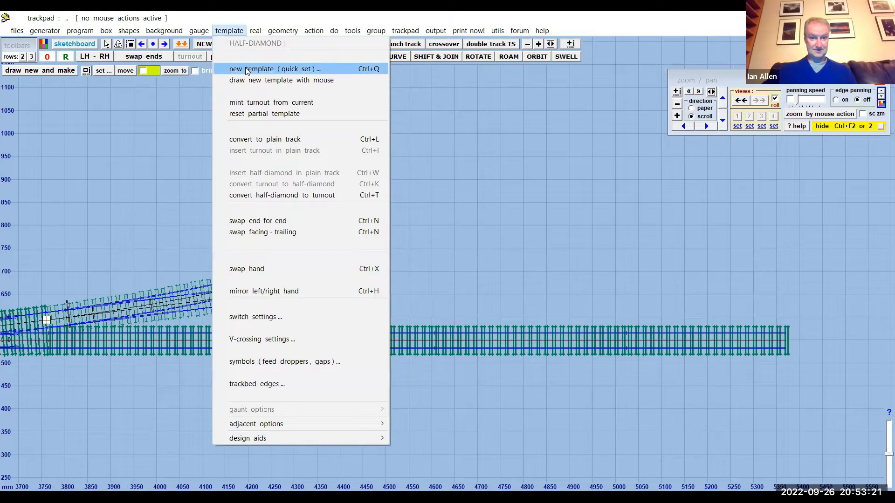
click(247, 69)
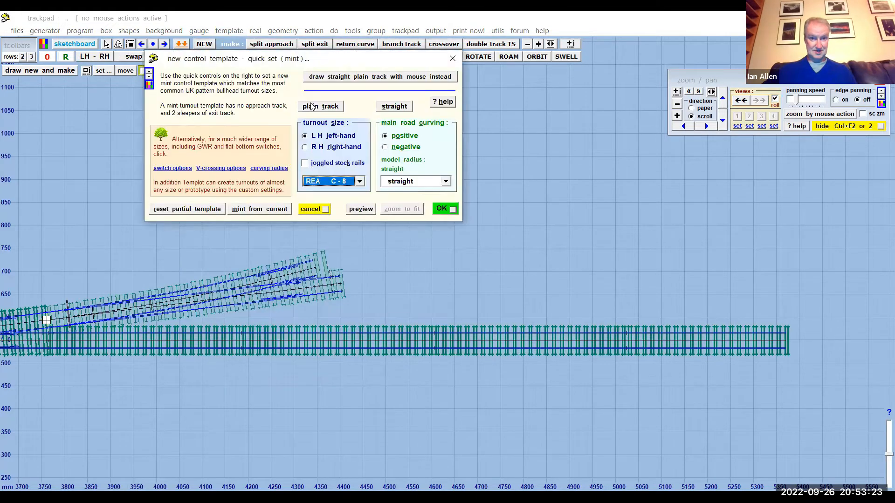
click(440, 209)
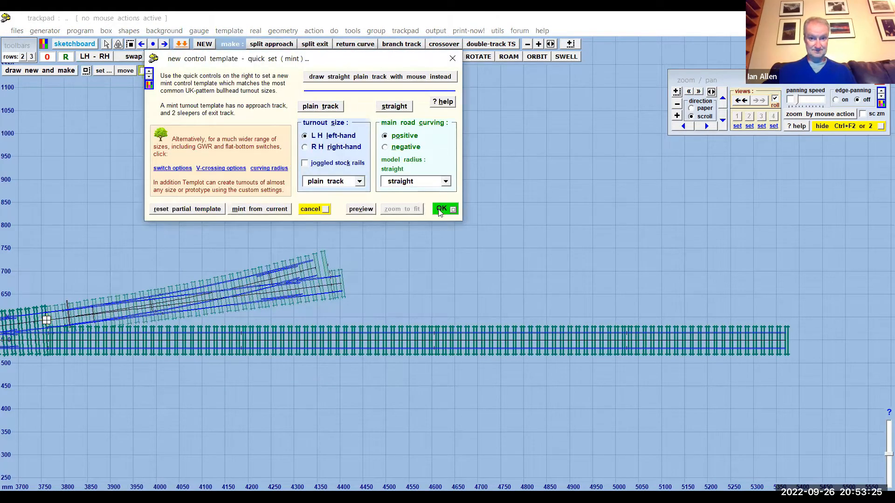
click(434, 55)
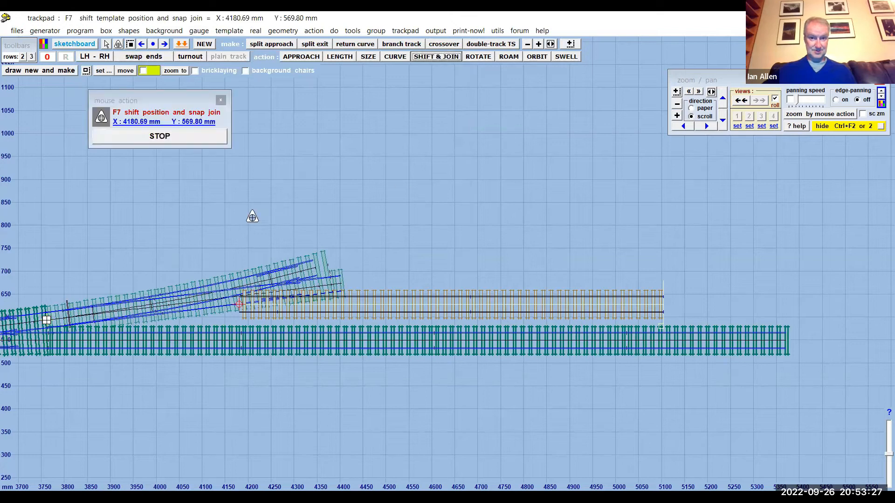
click(337, 199)
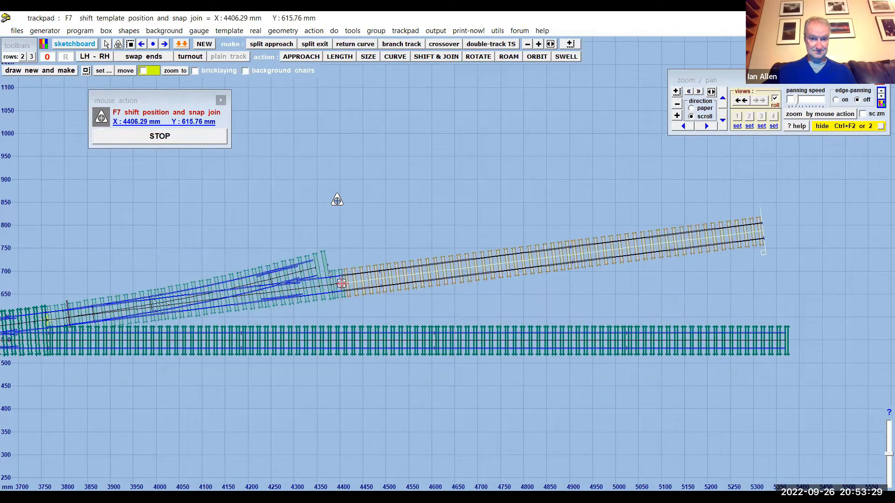
- Curve the plain track back towards the long straight track, to a radius of about -6935 mm
click(394, 57)
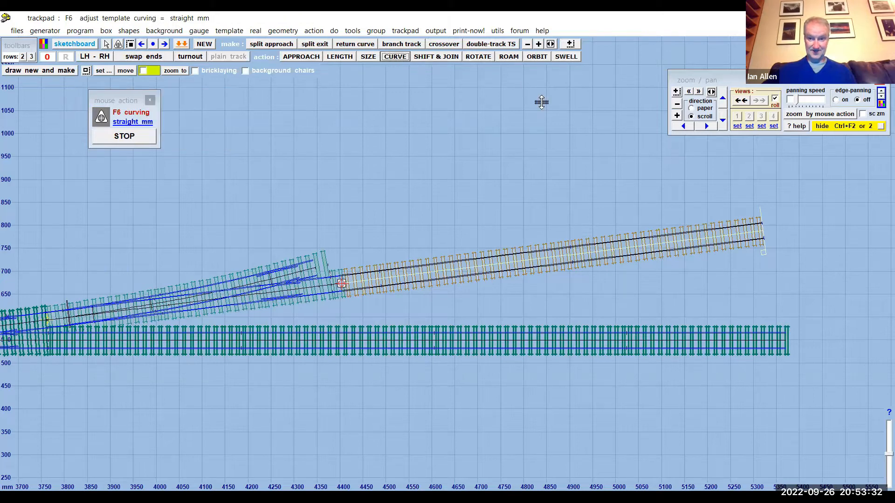
click(561, 192)
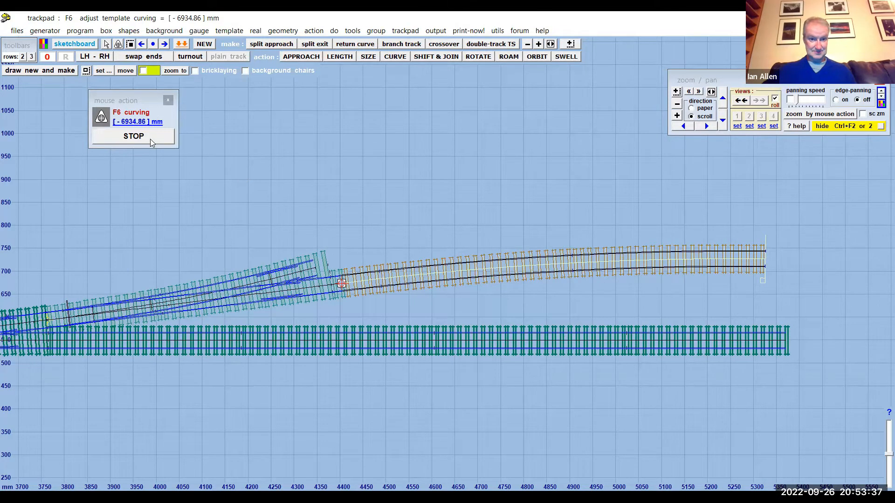
drag(531, 148, 354, 162)
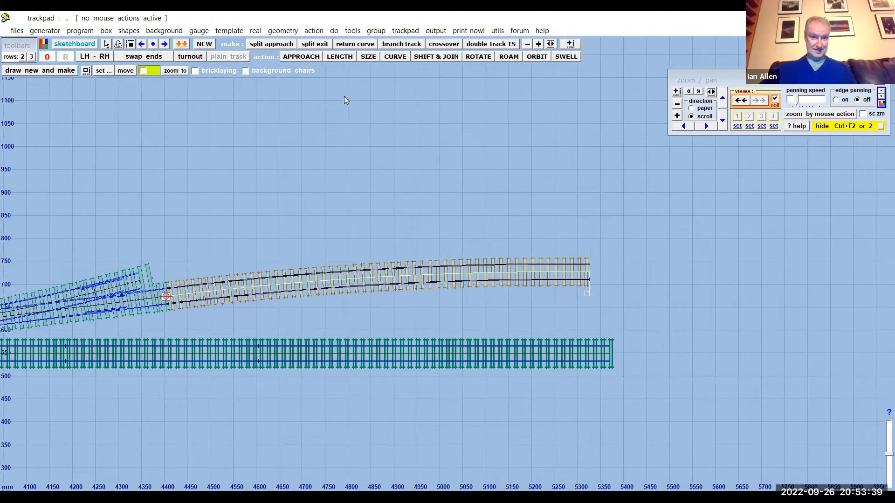
- Add a main-side platform to the curved plain track
click(256, 31)
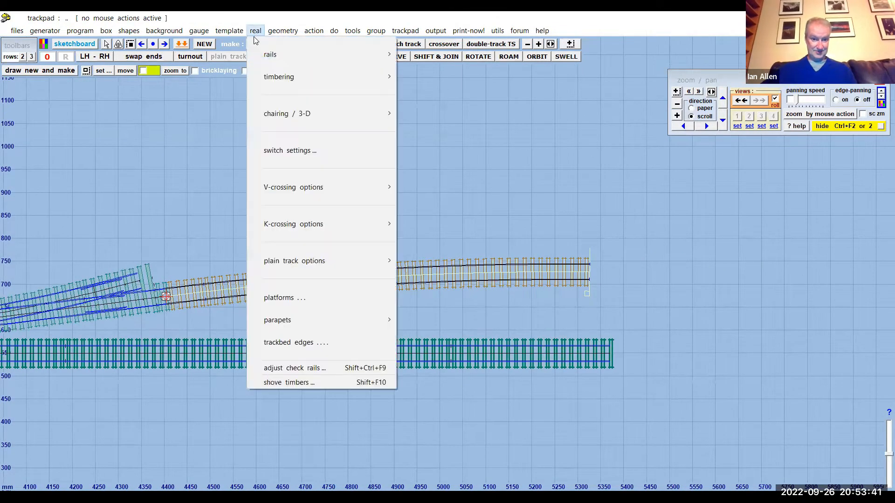
click(308, 298)
click(192, 102)
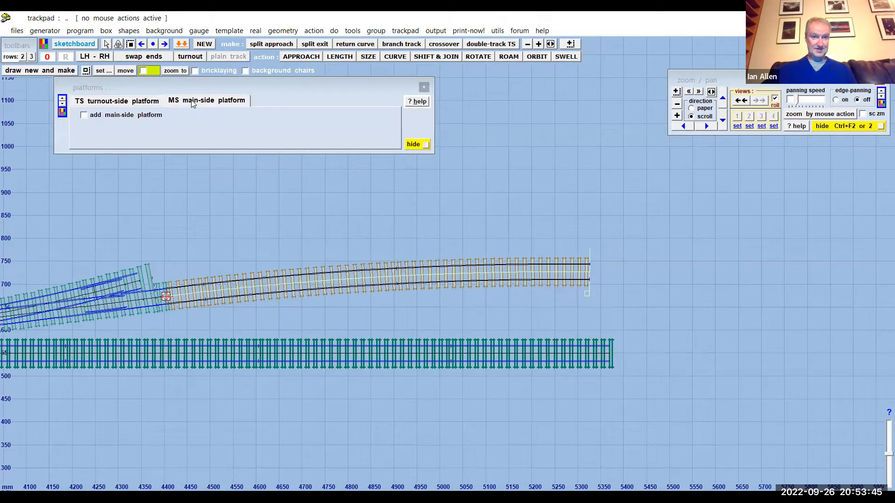
click(85, 116)
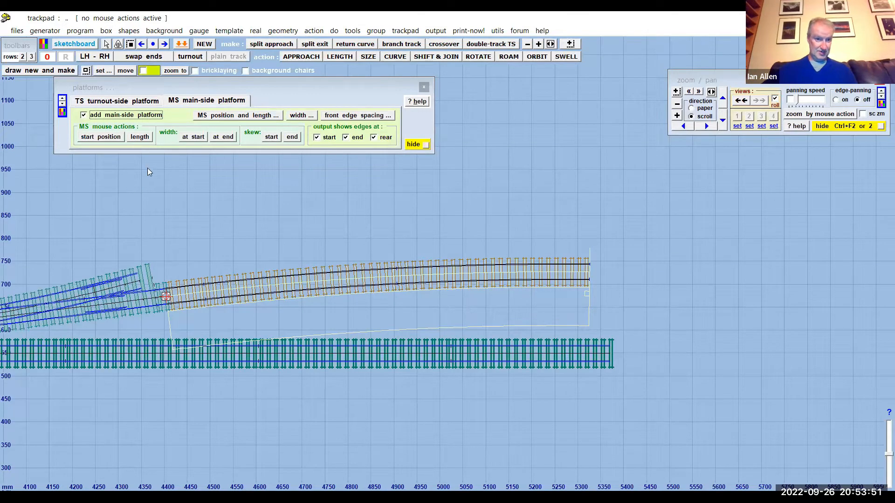
- Narrow the main-side platform's starting width to about 79.64 inches full-size and store the curved track in the background
click(193, 138)
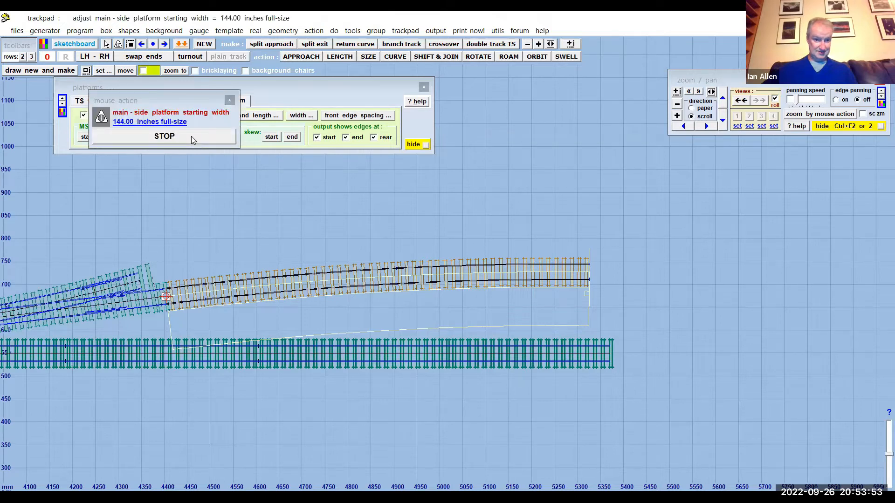
key(space)
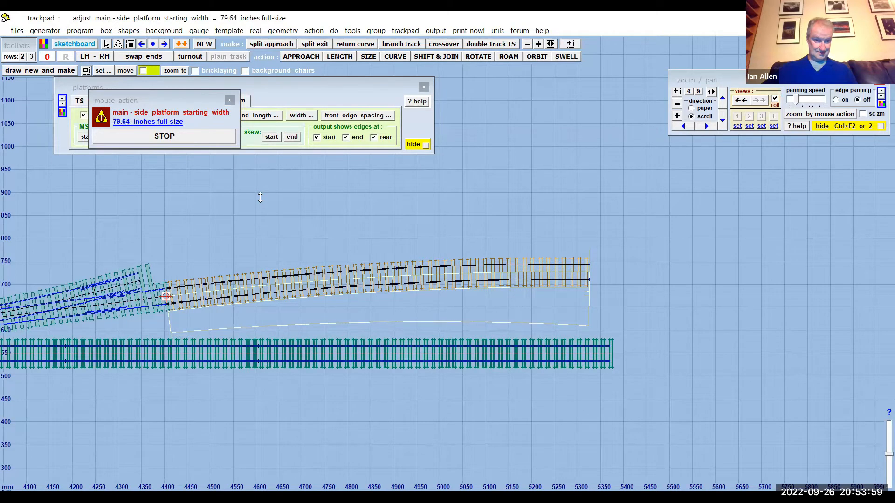
key(space)
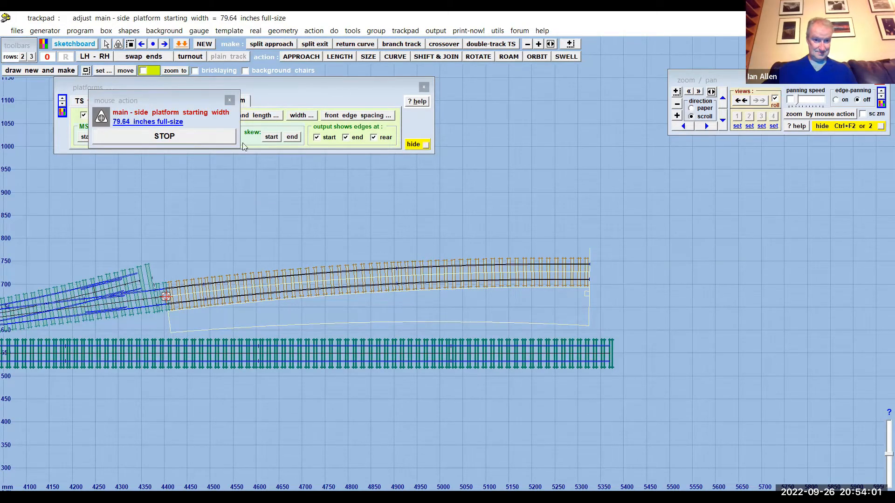
click(203, 139)
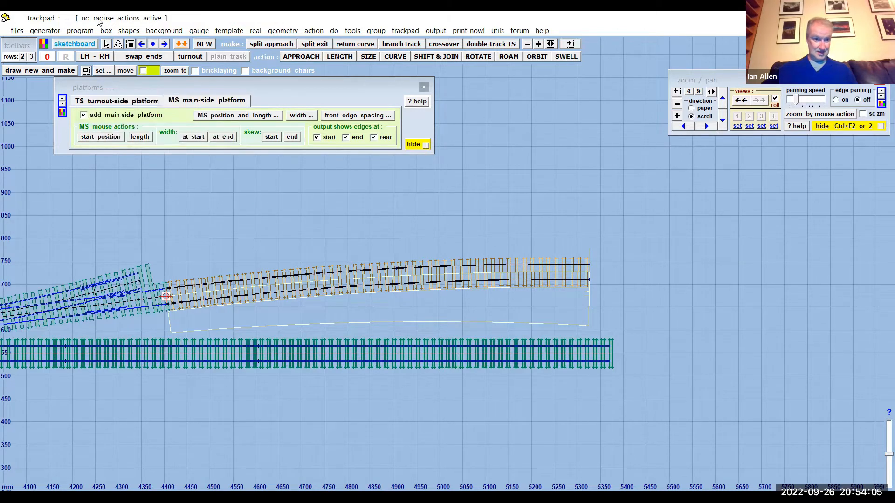
click(83, 32)
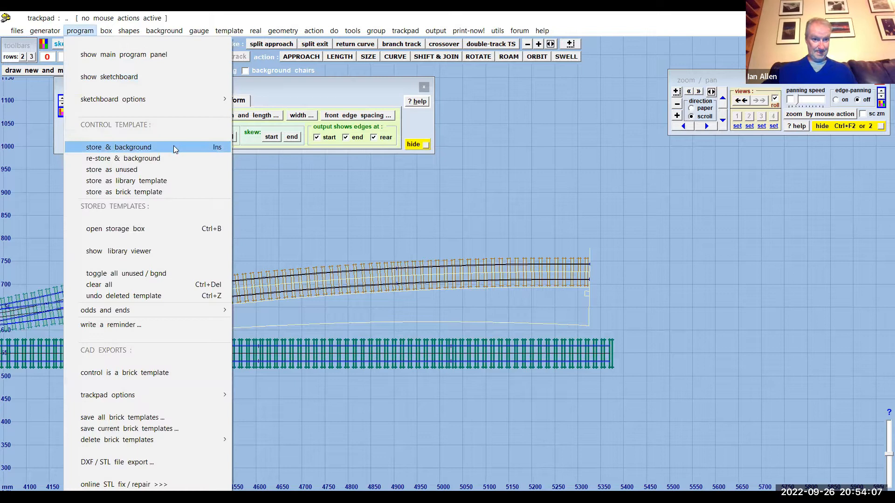
click(173, 147)
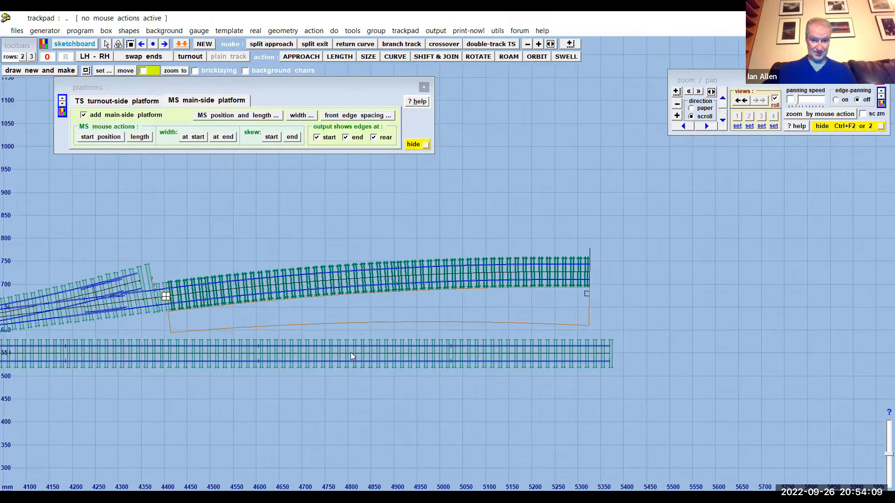
- Wipe the extended half-diamond below the platform to the control and add a turnout-side platform to it
click(351, 350)
drag(406, 212, 429, 209)
click(388, 351)
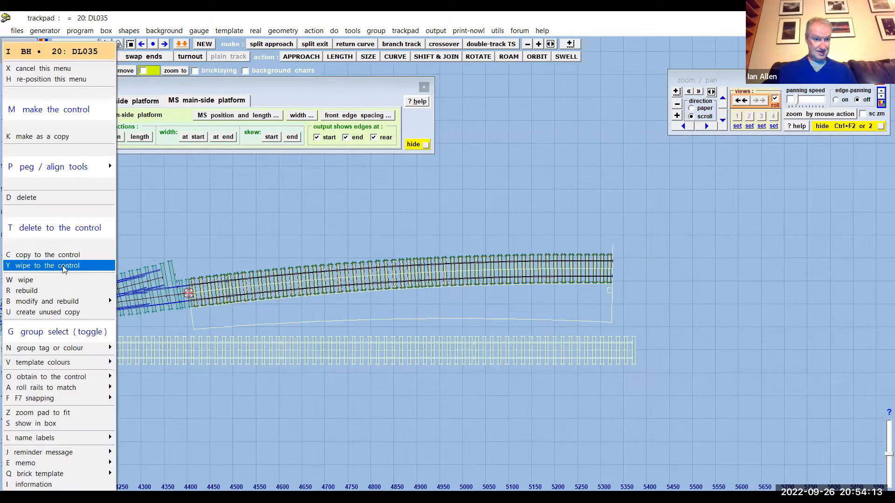
click(63, 267)
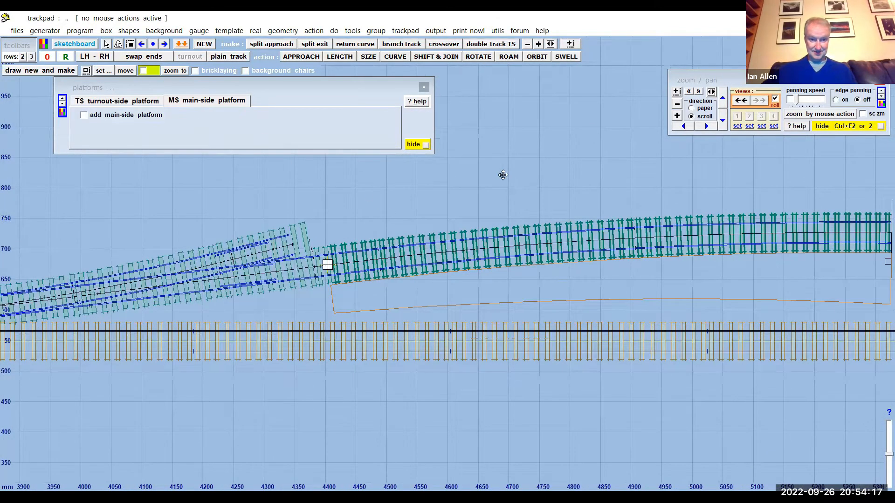
click(133, 105)
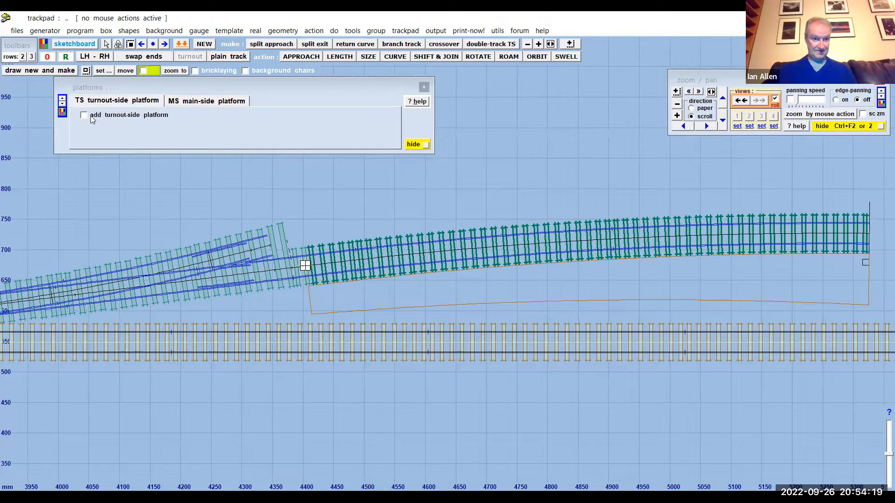
click(84, 115)
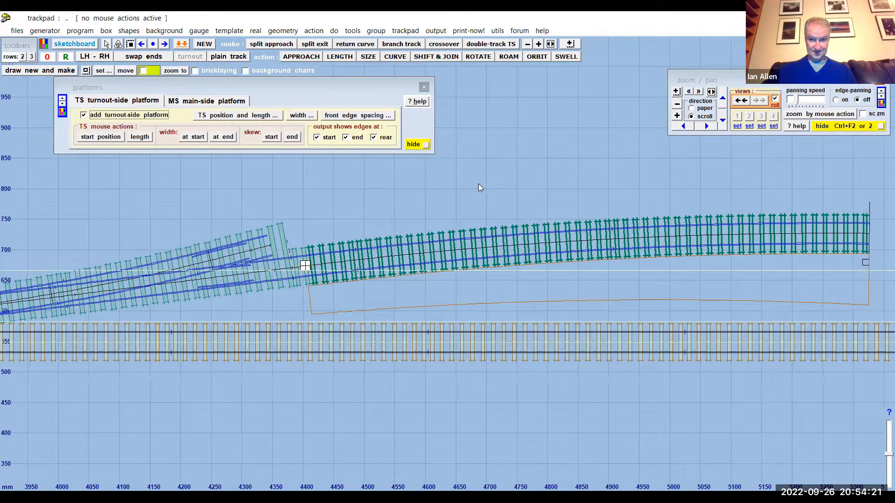
- Set the turnout-side platform to start at 100 mm, requesting the pre-set length and leaving both skew values at 0 mm
scroll(472, 197, down, 1)
middle_drag(474, 177, 676, 175)
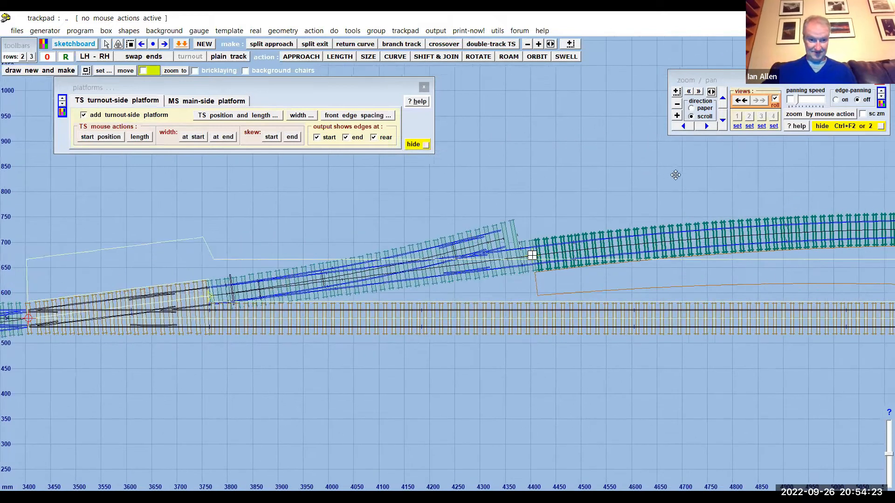
middle_drag(247, 222, 369, 209)
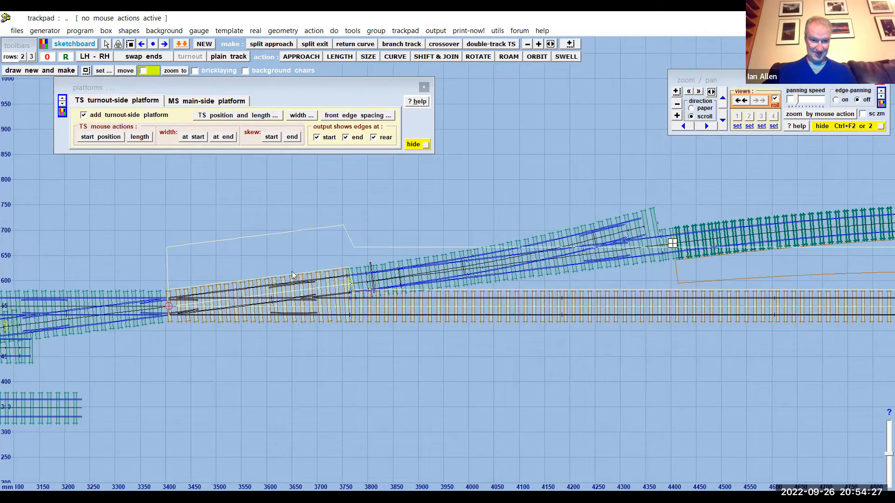
middle_drag(466, 193, 384, 202)
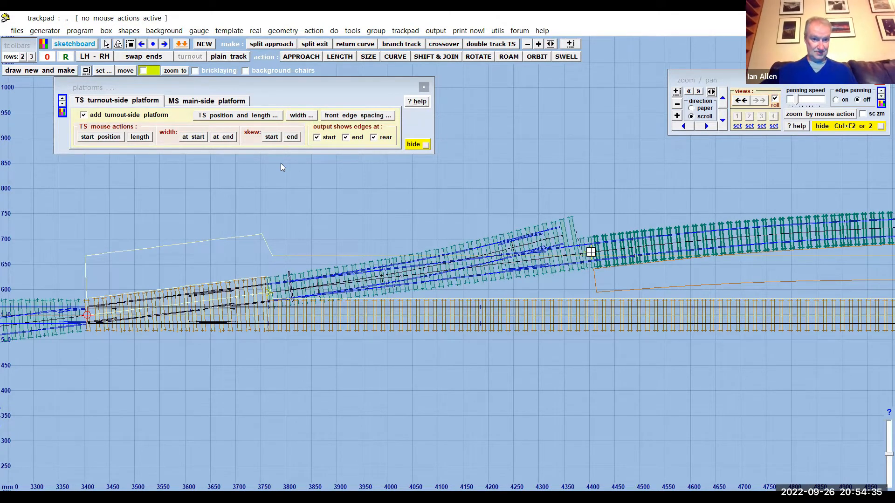
click(240, 117)
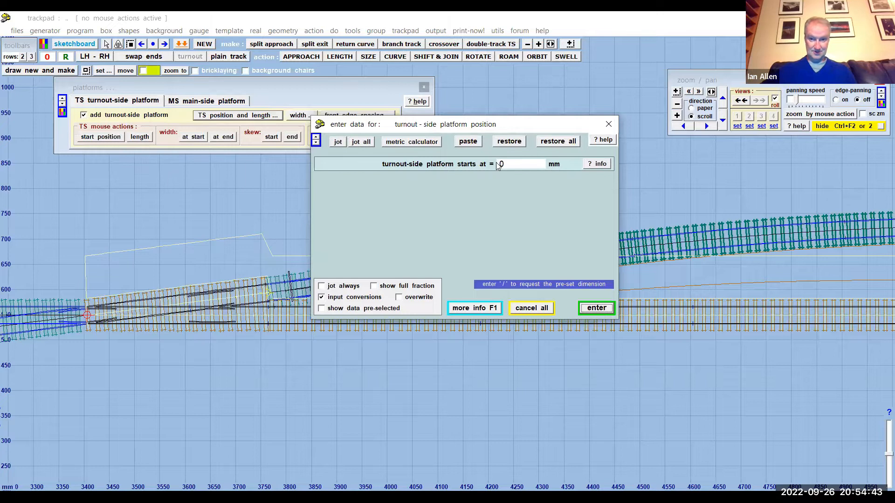
text(100)
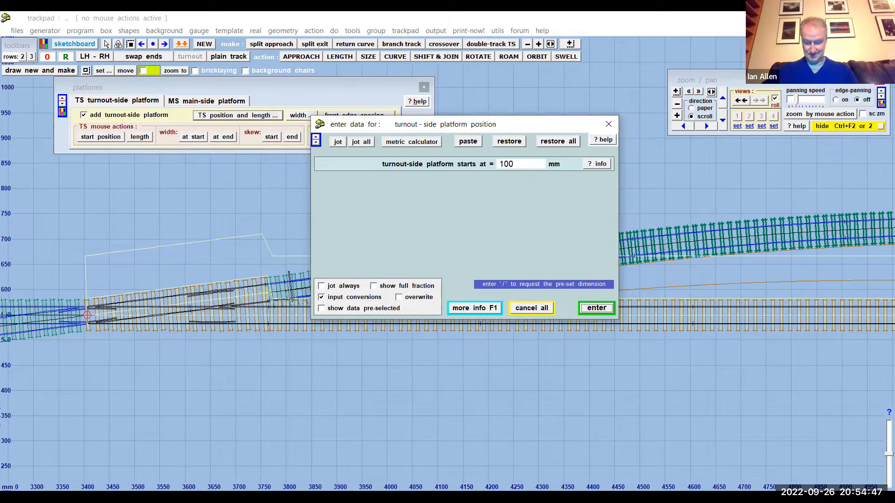
key(Return)
text(/ pre-set)
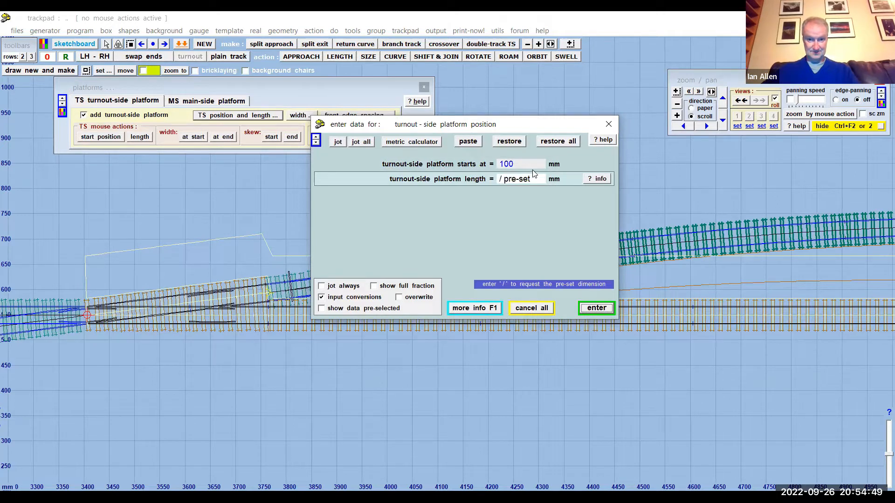
key(Return)
key(Return)
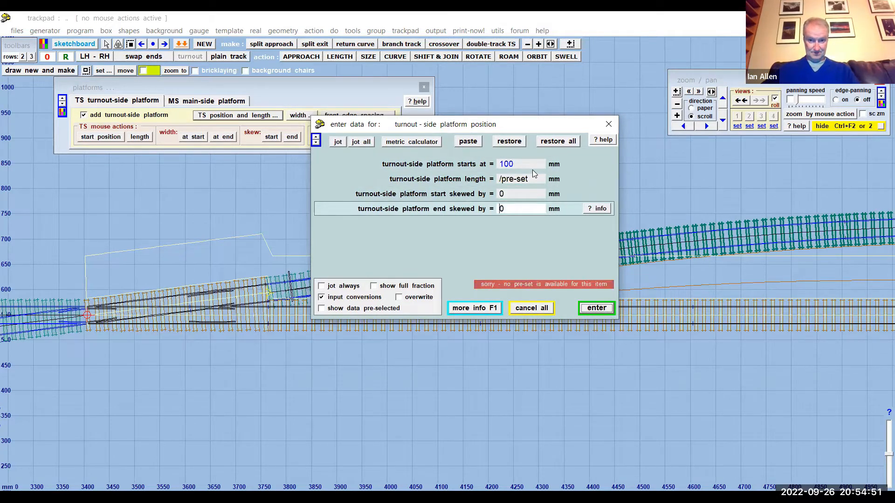
key(Return)
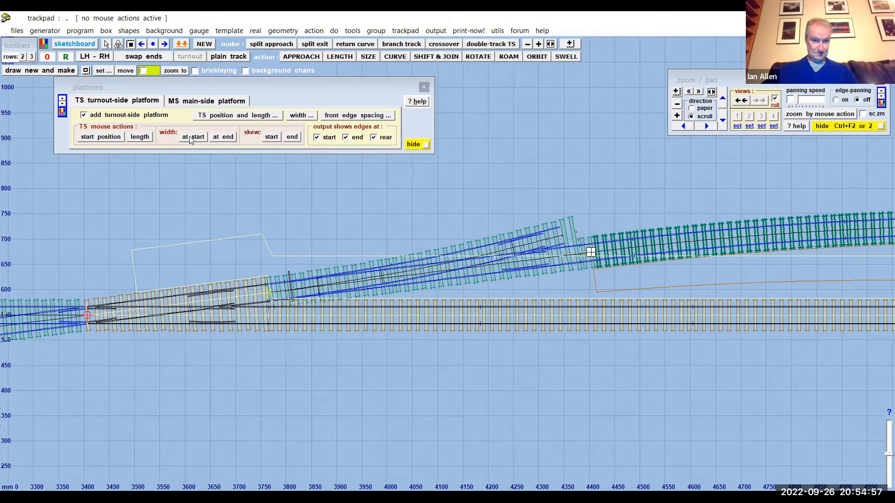
- Move the turnout-side platform's start along the straight track to about 1003.97 mm, near the start of the curved track's platform
click(103, 137)
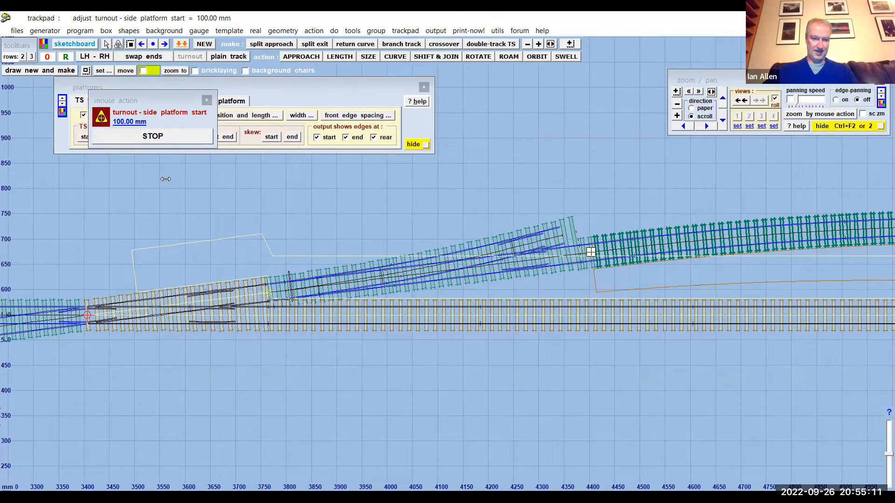
click(165, 179)
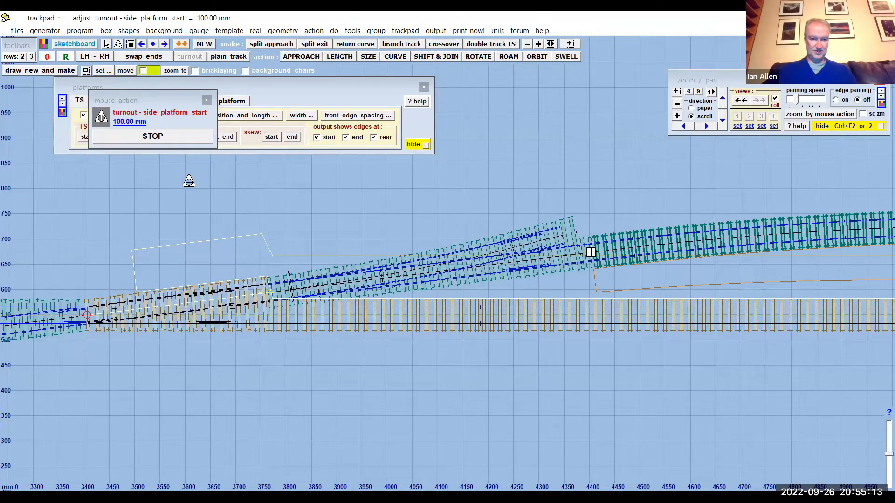
click(194, 181)
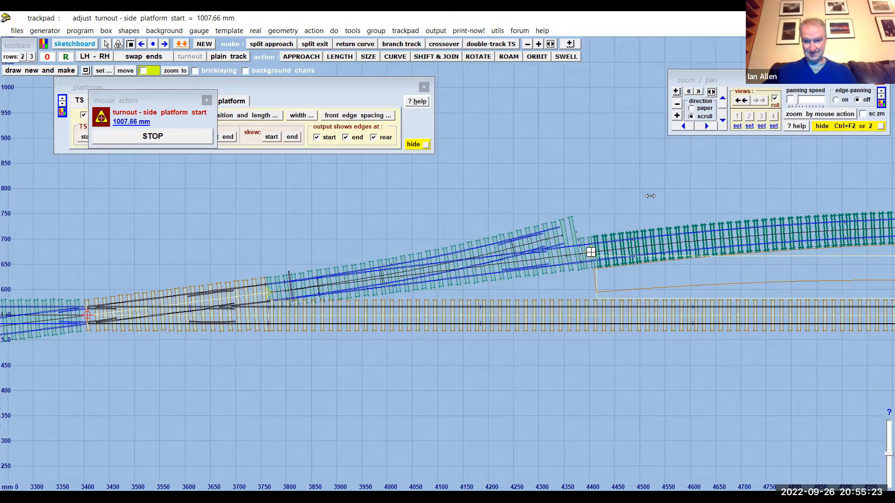
click(648, 195)
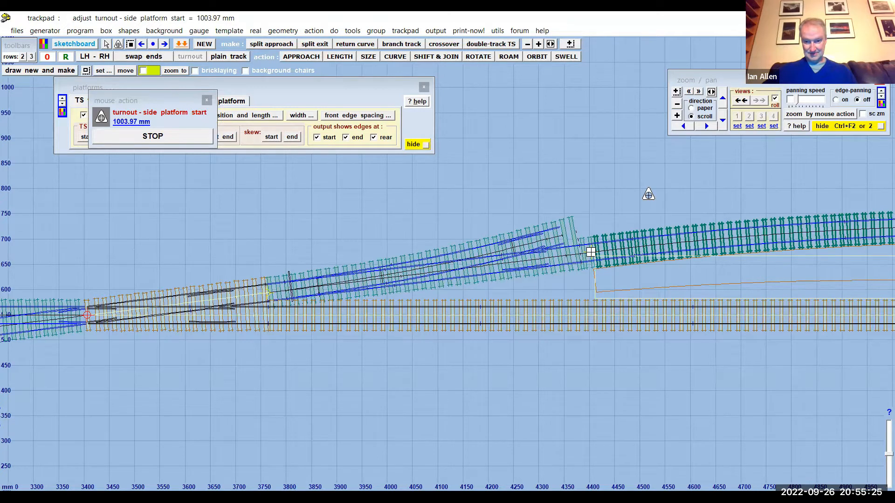
click(171, 137)
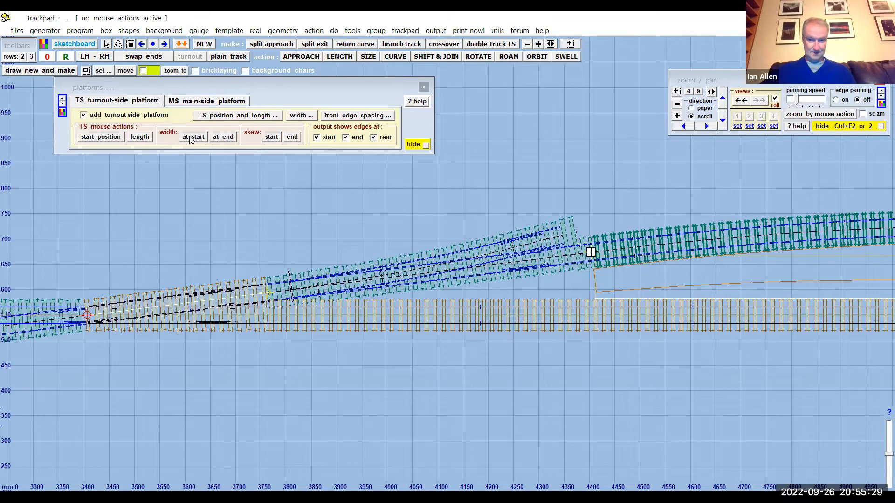
- Narrow the turnout-side platform's starting width to about 88.65 inches full-size and dismiss the platform settings
click(190, 138)
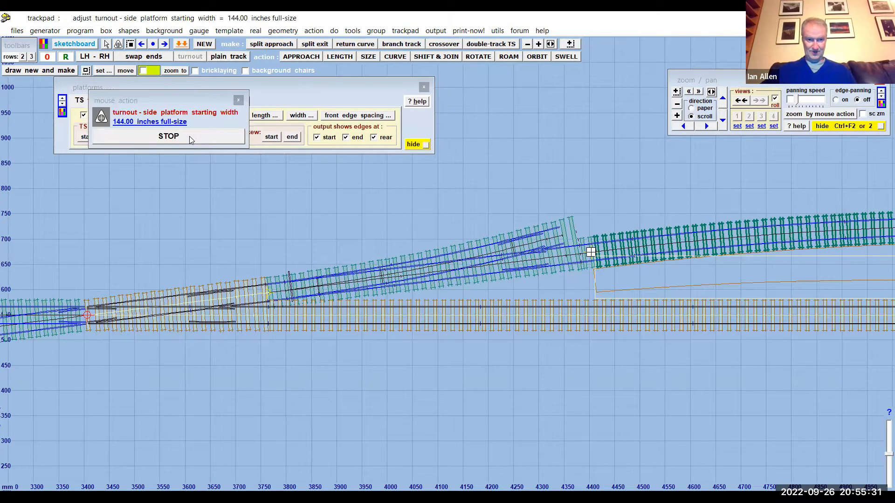
drag(498, 156, 497, 173)
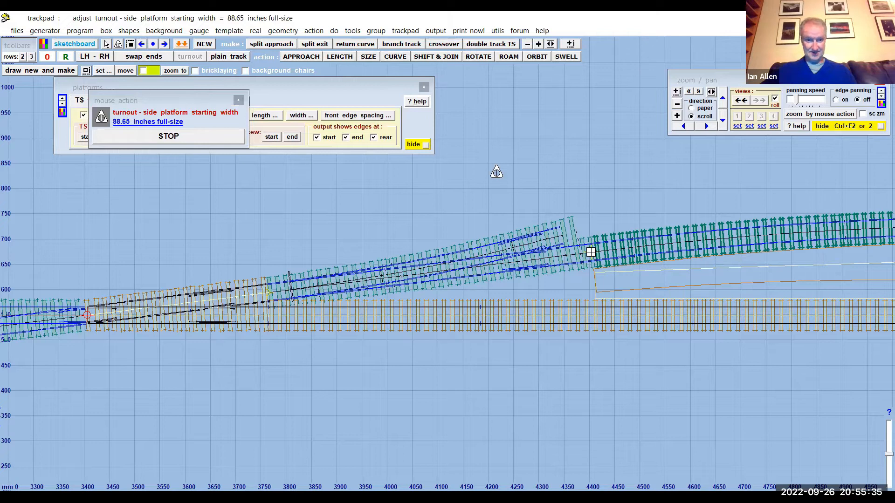
click(208, 136)
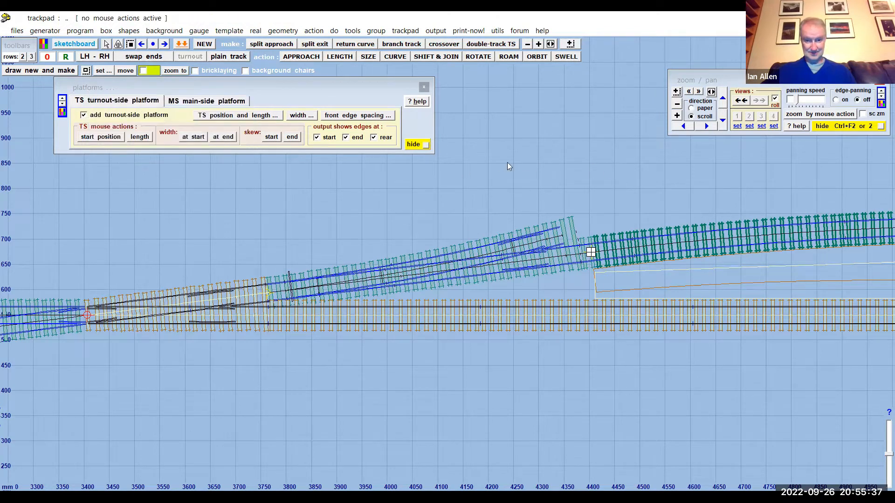
click(424, 88)
- Store the long straight track with its platform in the background
drag(618, 167, 363, 167)
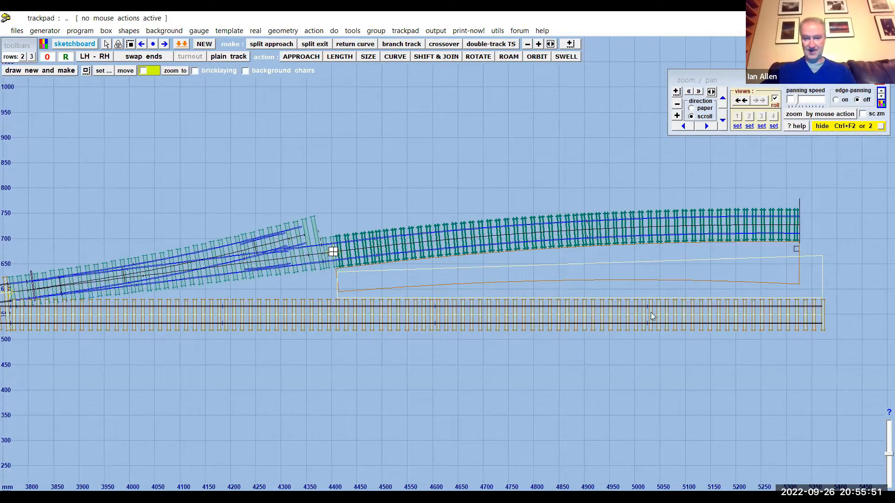
scroll(351, 166, down, 2)
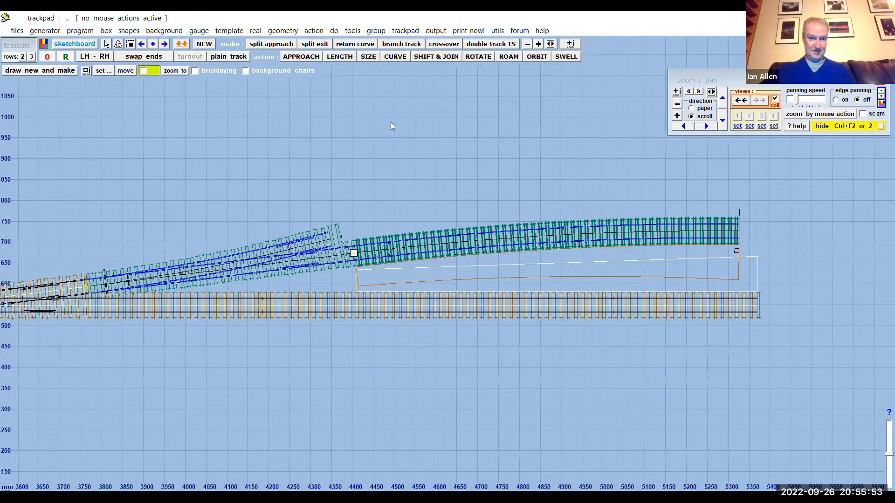
click(80, 31)
click(142, 146)
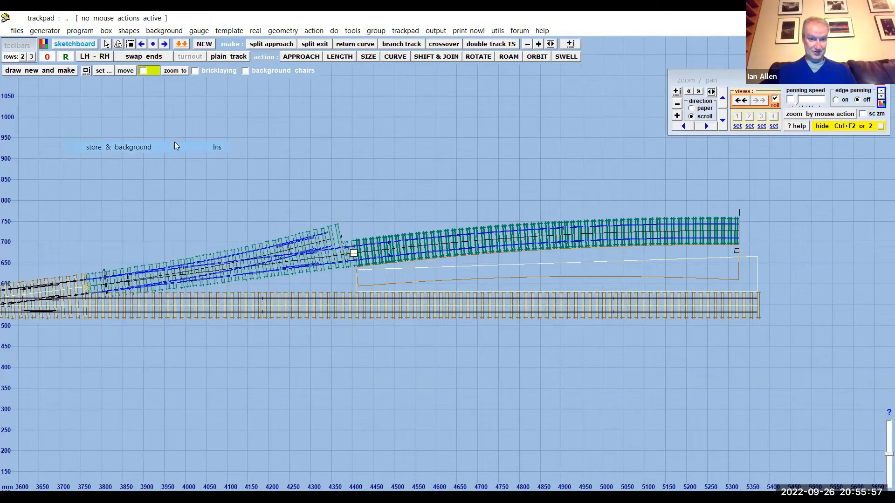
- Wipe the curved platform track to the control and snap its start onto the upper diverging exit of the last turnout
click(534, 237)
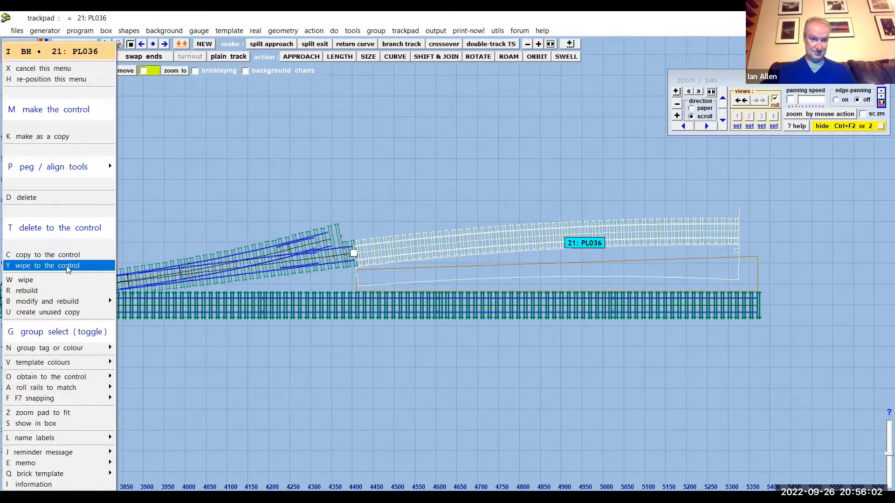
click(69, 267)
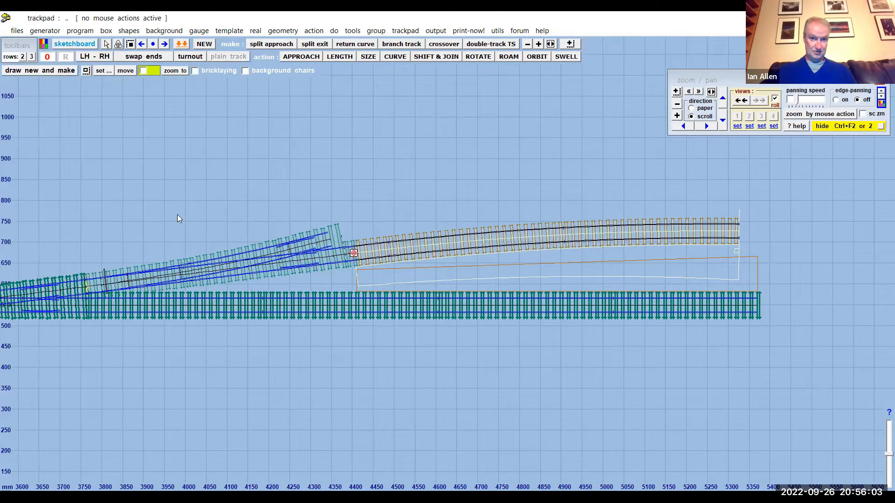
click(426, 56)
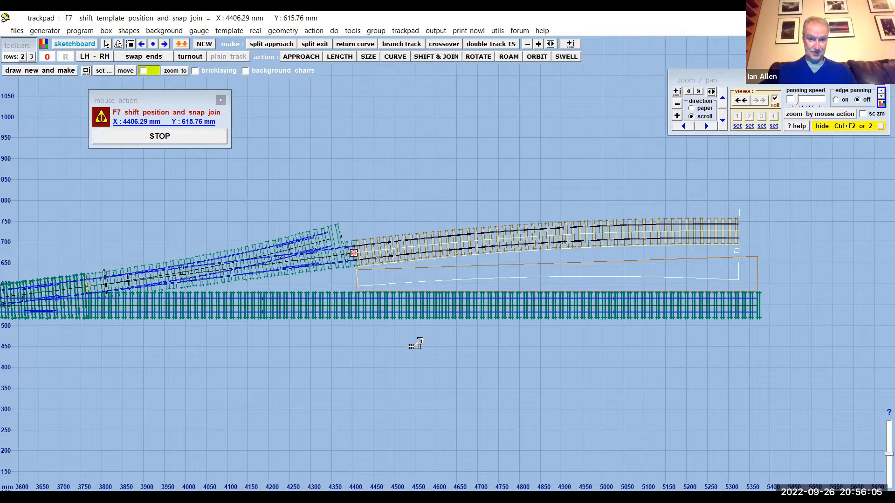
click(399, 321)
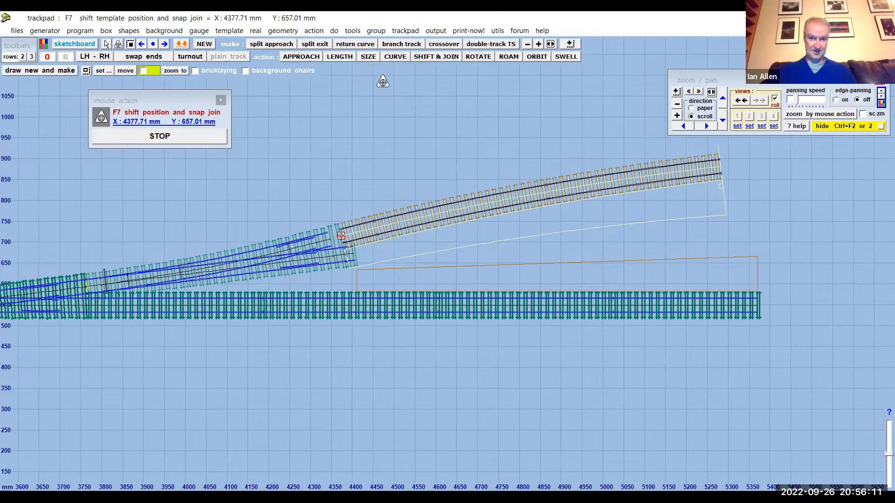
- Snap the curved platform track back onto the lower exit and re-store it in the background
click(423, 59)
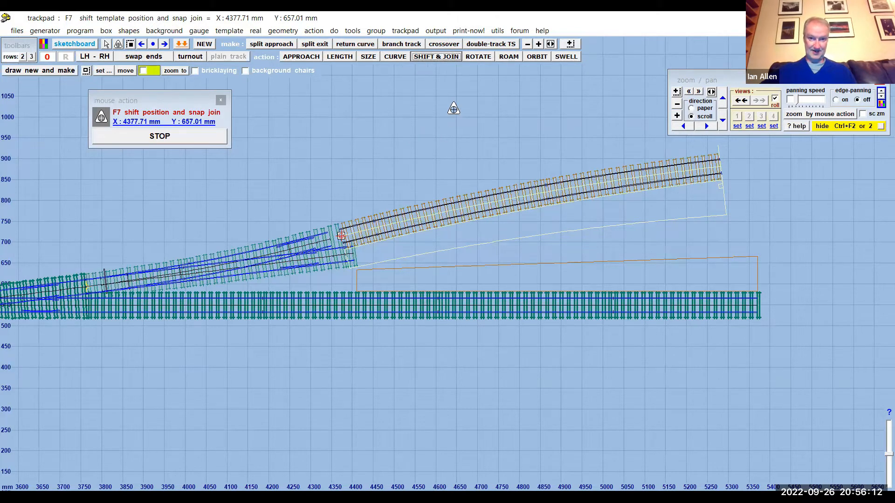
click(452, 159)
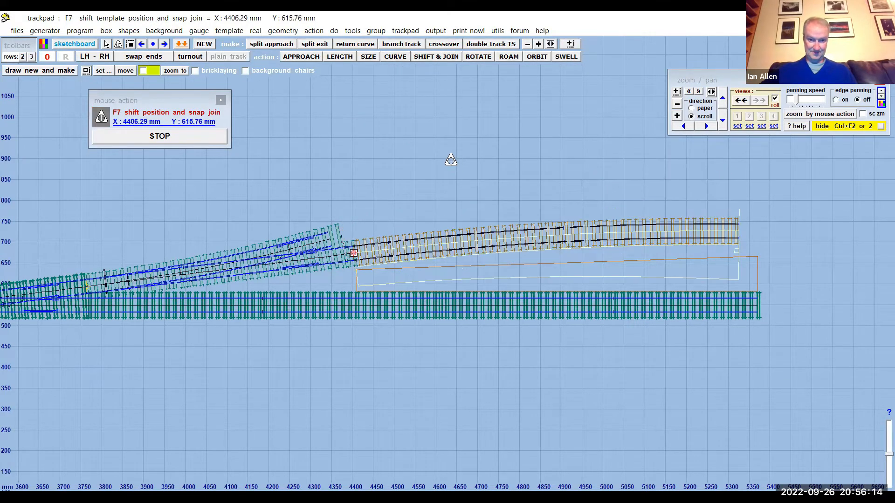
click(178, 136)
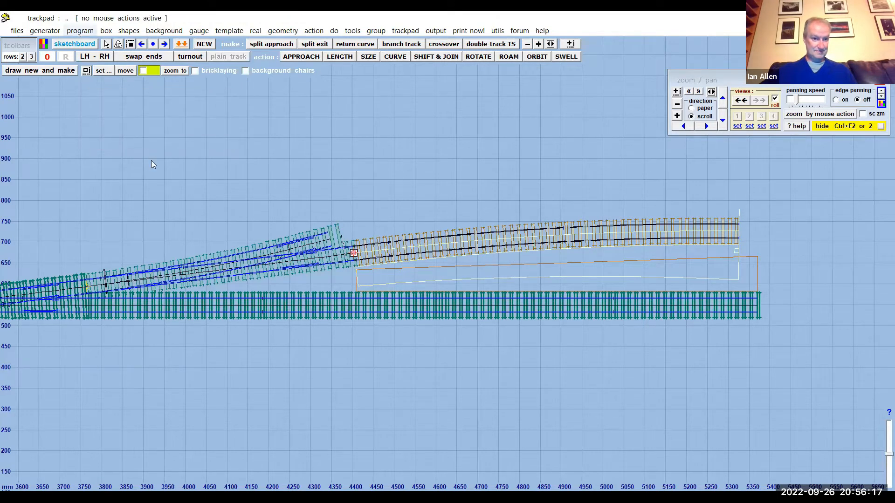
key(alt+g)
click(148, 160)
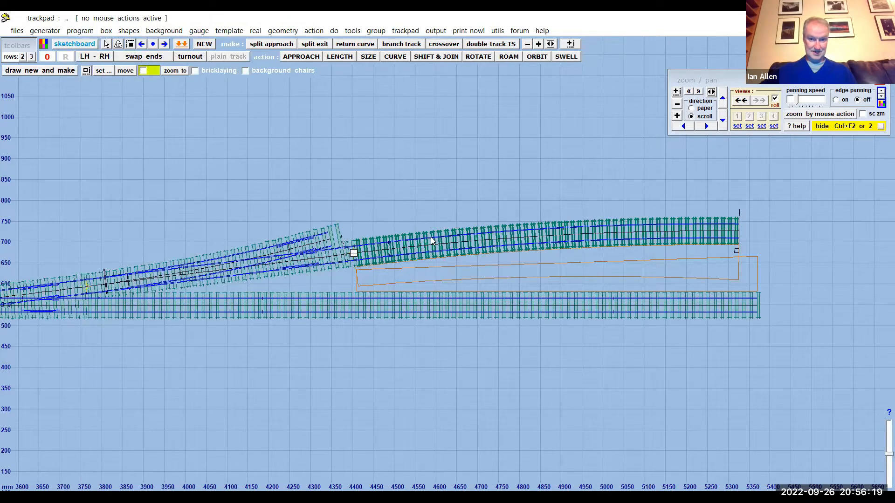
- Copy the curved platform track to the control and snap the copy onto the upper diverging exit of the last turnout
click(430, 236)
click(70, 257)
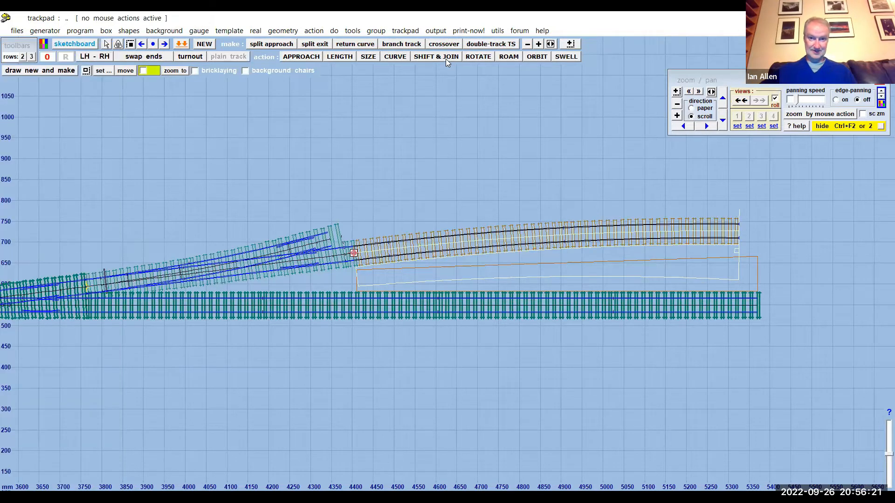
click(446, 59)
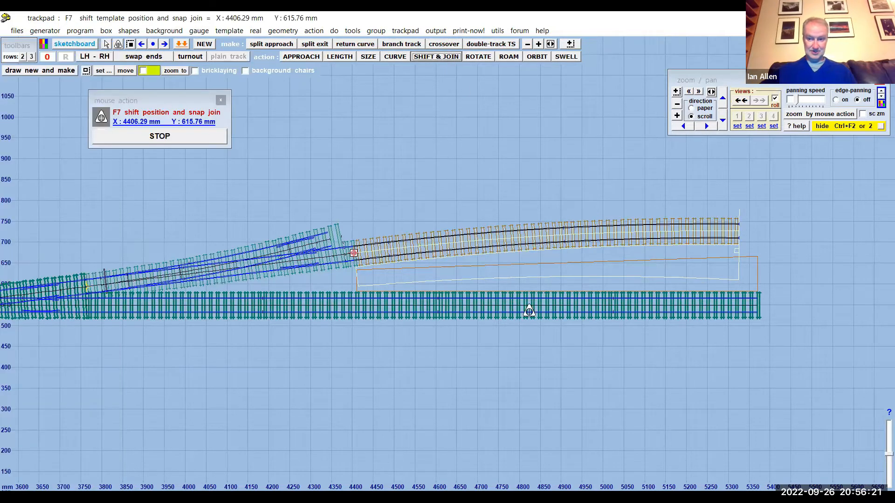
click(487, 336)
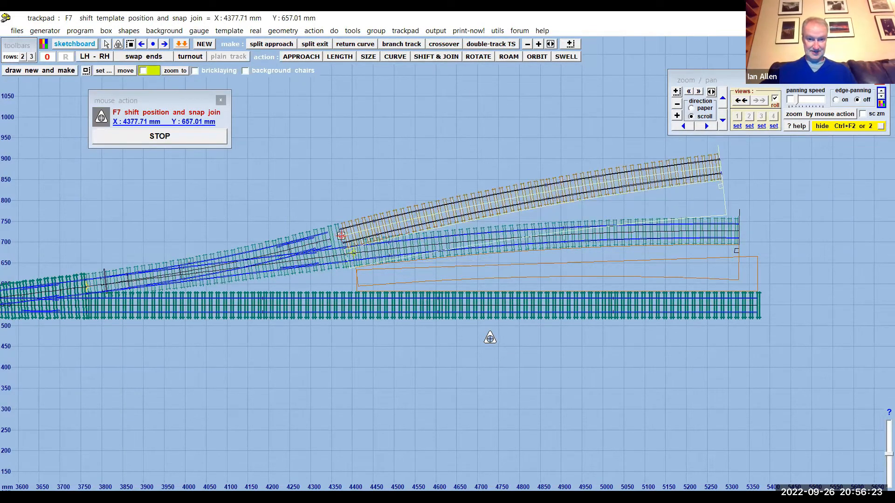
- Remove the main-side platform from the copied curved track on the upper exit
click(254, 31)
click(363, 297)
click(199, 104)
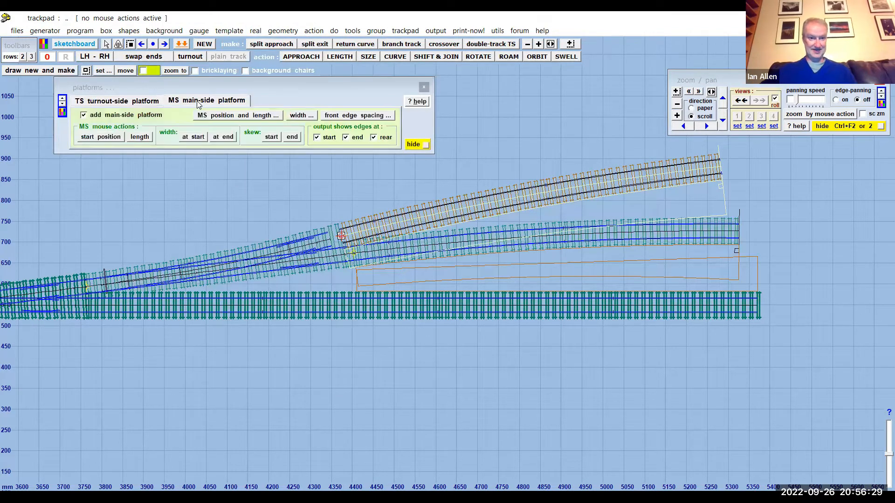
click(84, 116)
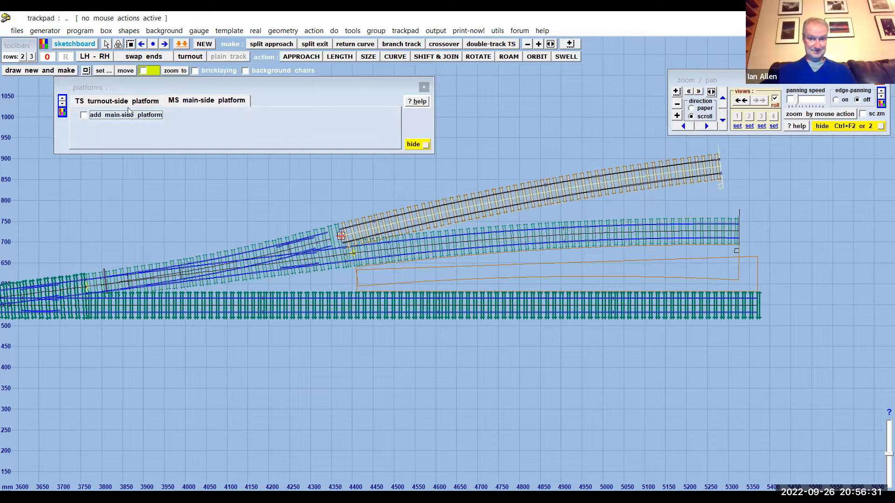
click(414, 144)
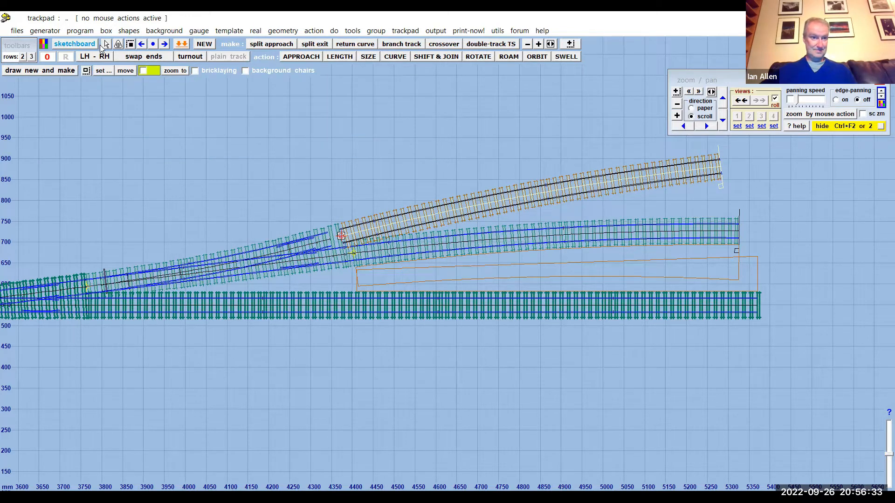
- Re-store and background the control template, the upper curved track without a platform
click(84, 32)
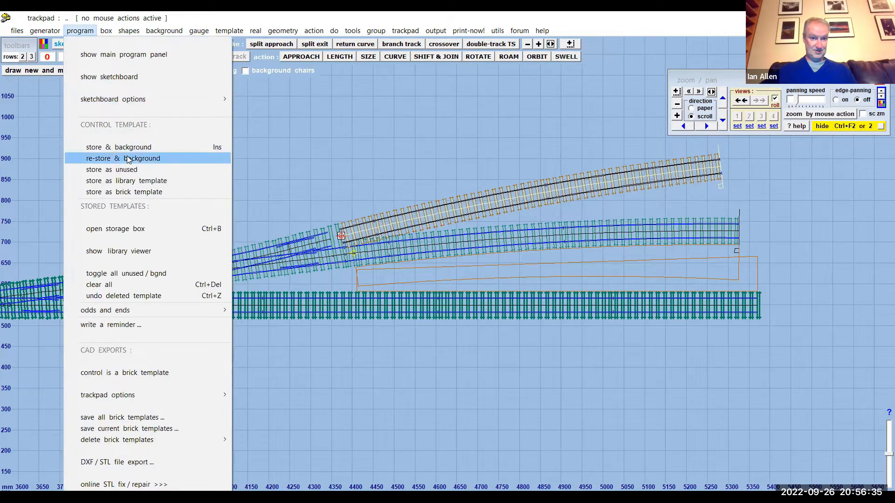
click(128, 159)
drag(220, 157, 334, 174)
scroll(334, 173, down, 2)
scroll(333, 174, down, 1)
drag(288, 192, 466, 164)
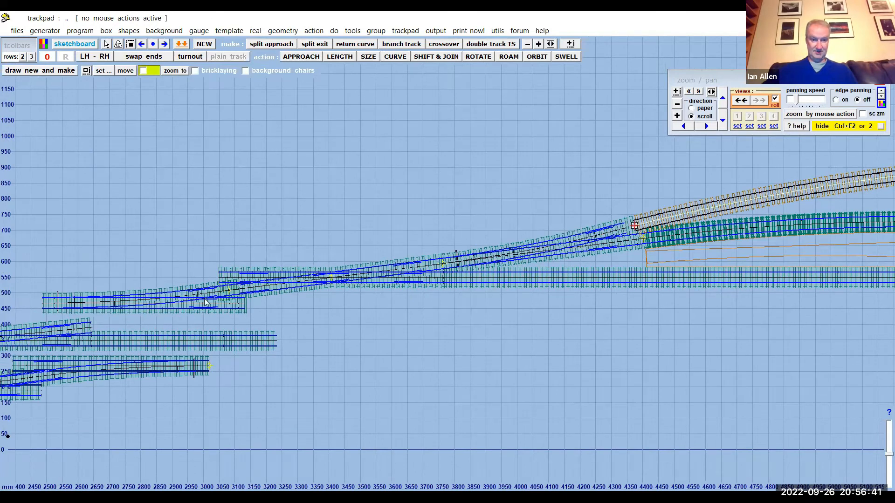
- Wipe the turnout at the start of the lower ladder crossover (16: TL031) to the control template
click(171, 299)
click(51, 57)
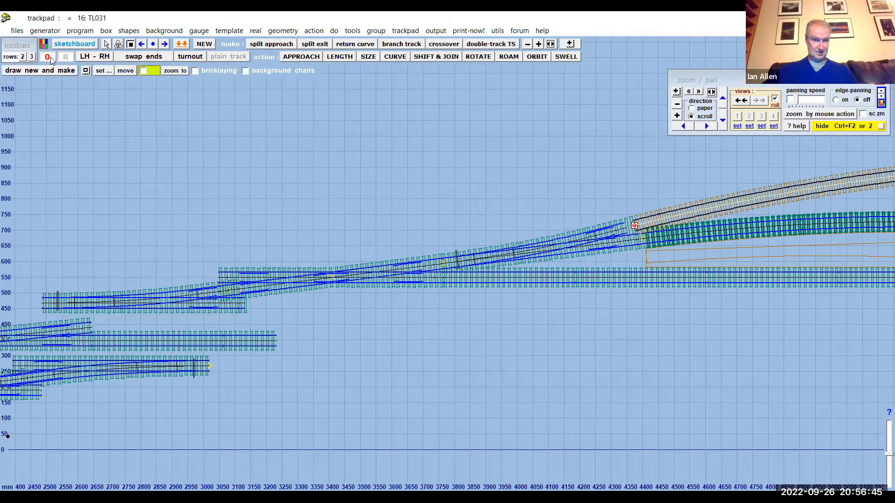
click(83, 33)
click(123, 147)
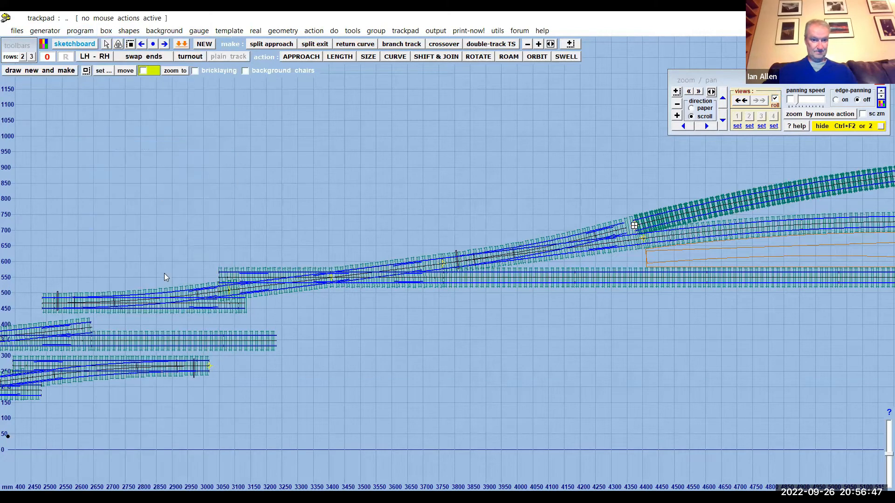
click(163, 297)
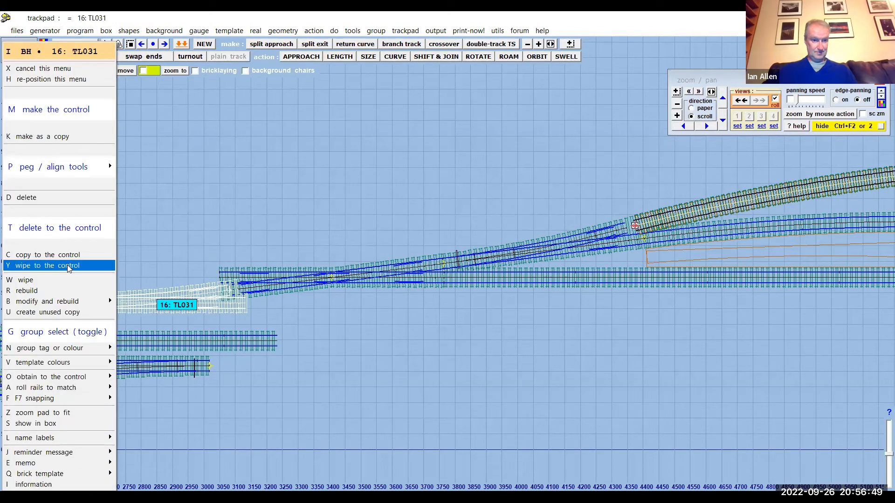
click(69, 266)
- Extend the control turnout's overall length to about 2885 mm, level with the end of the straight track above it
key(F4)
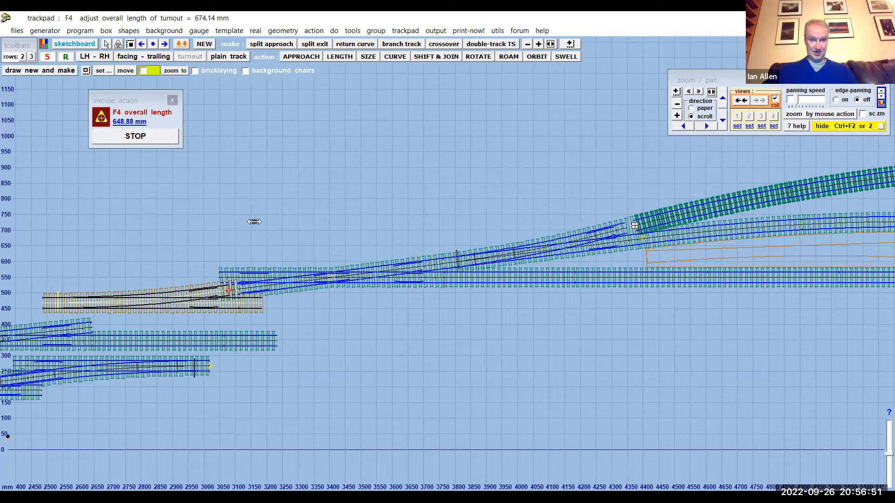
drag(254, 221, 761, 218)
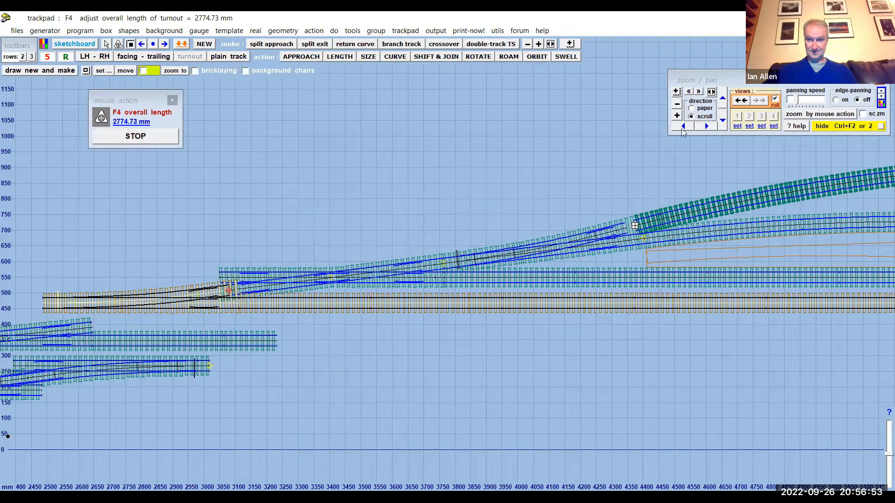
click(707, 126)
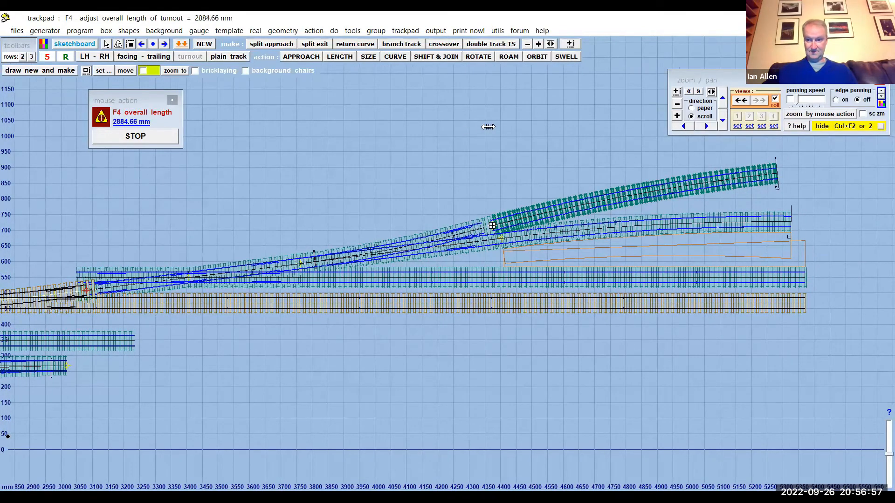
click(149, 138)
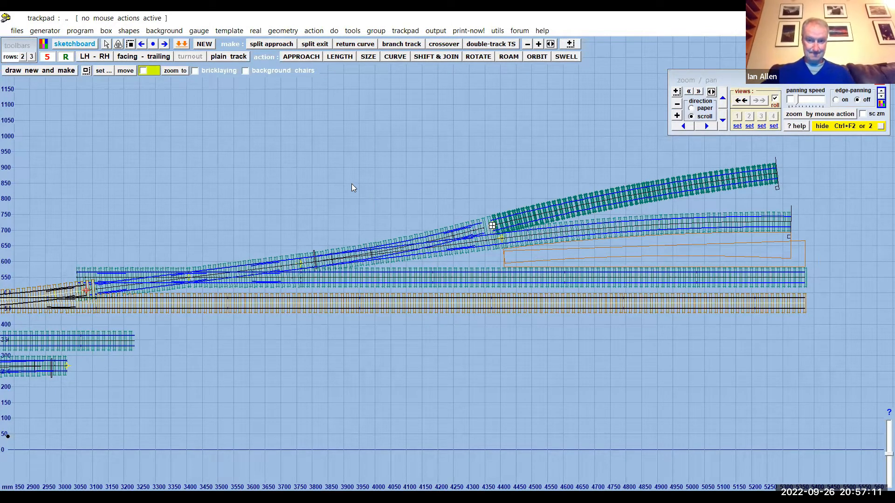
- Wipe the curved platform track on the lower diverging exit (24: PL038) to the control and open its main-side platform settings
drag(352, 184, 407, 178)
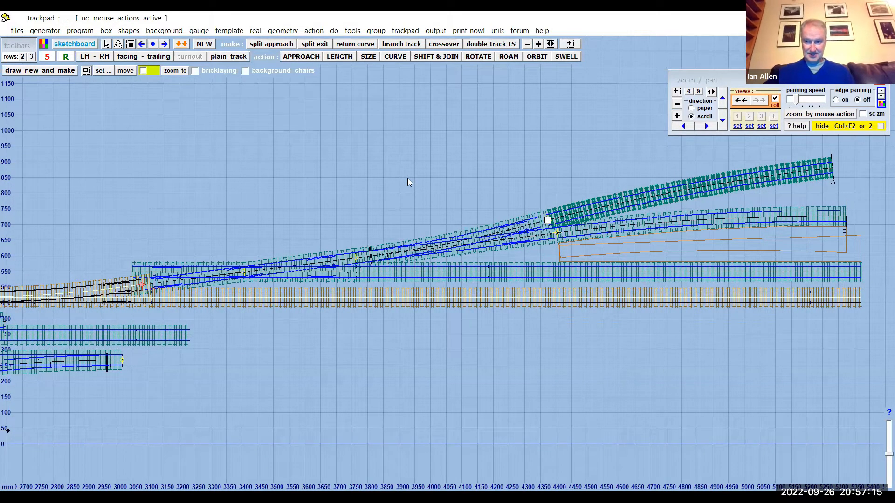
drag(408, 178, 339, 184)
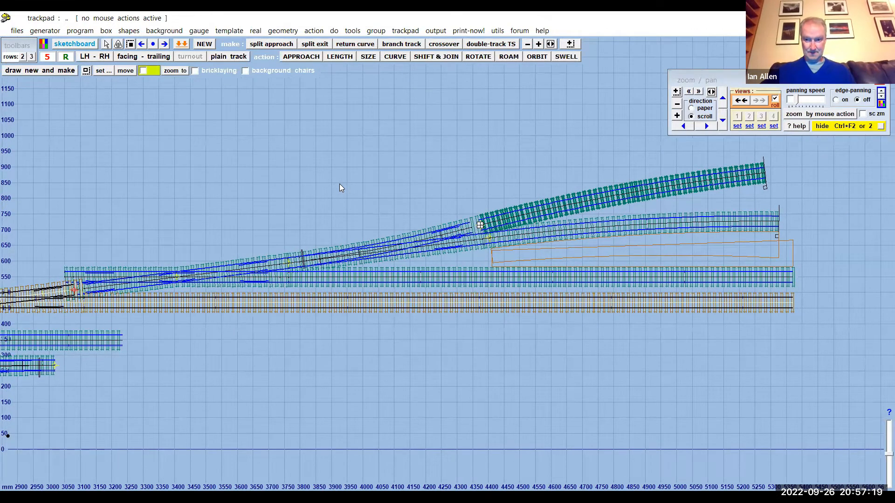
drag(339, 184, 309, 186)
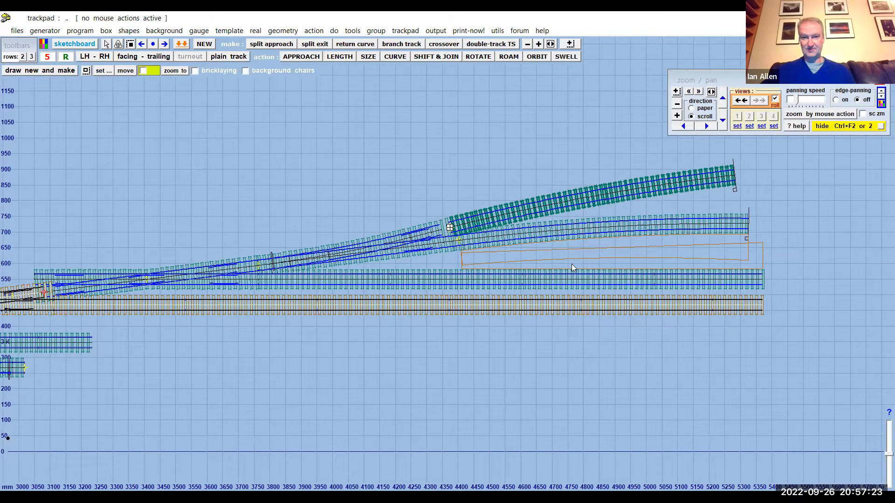
scroll(406, 166, up, 1)
drag(391, 170, 313, 182)
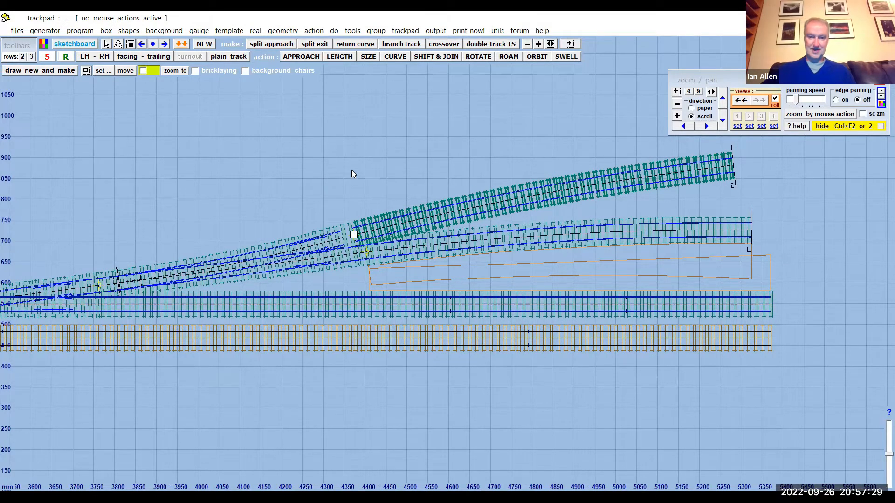
scroll(354, 178, up, 1)
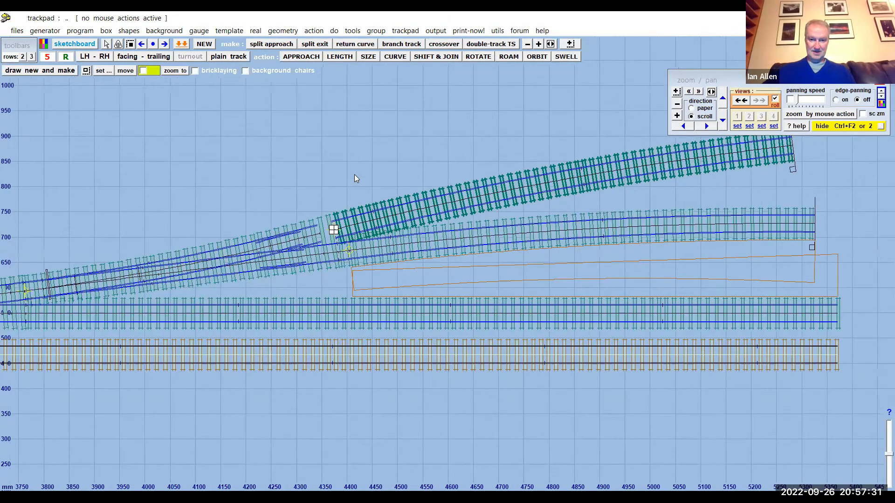
scroll(354, 178, down, 2)
scroll(354, 179, up, 3)
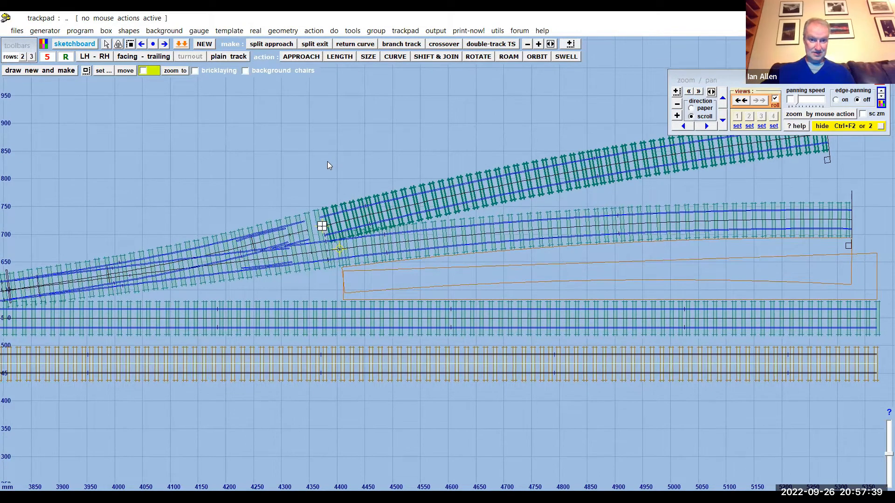
click(512, 228)
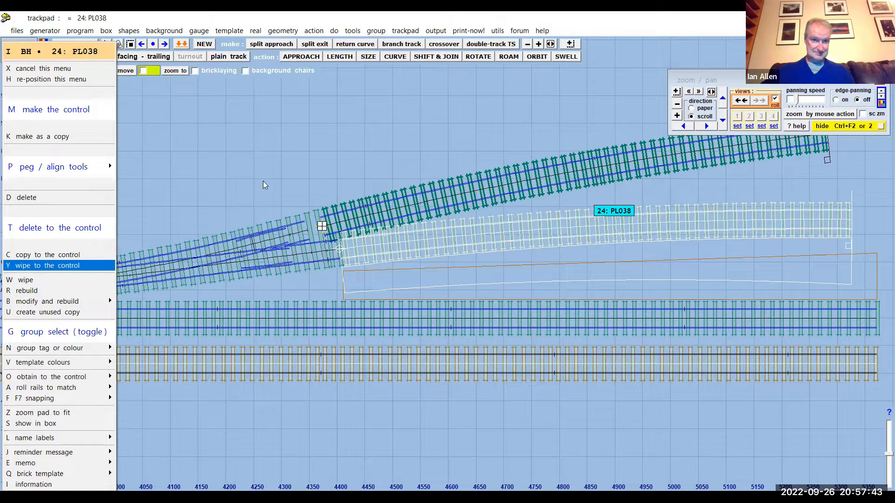
click(49, 266)
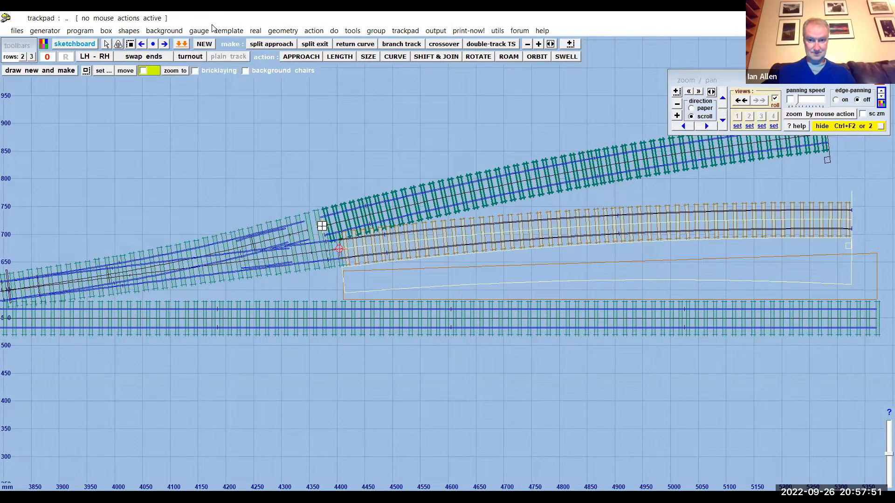
click(256, 30)
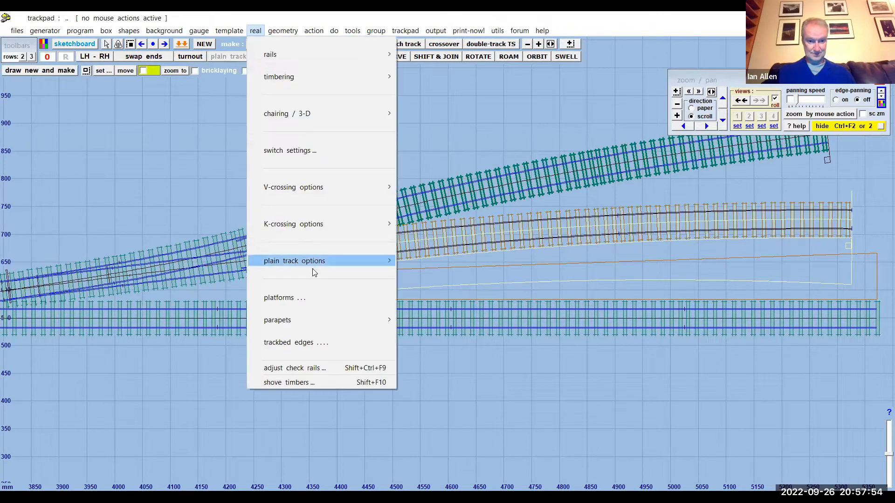
click(310, 299)
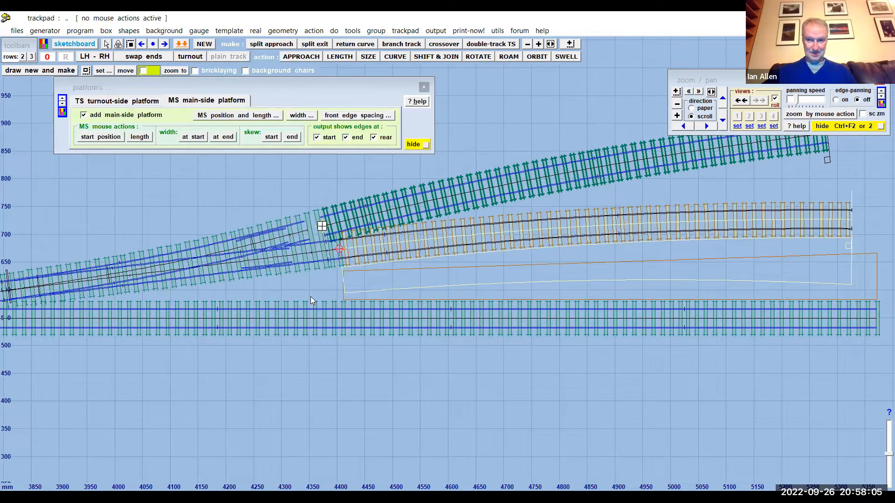
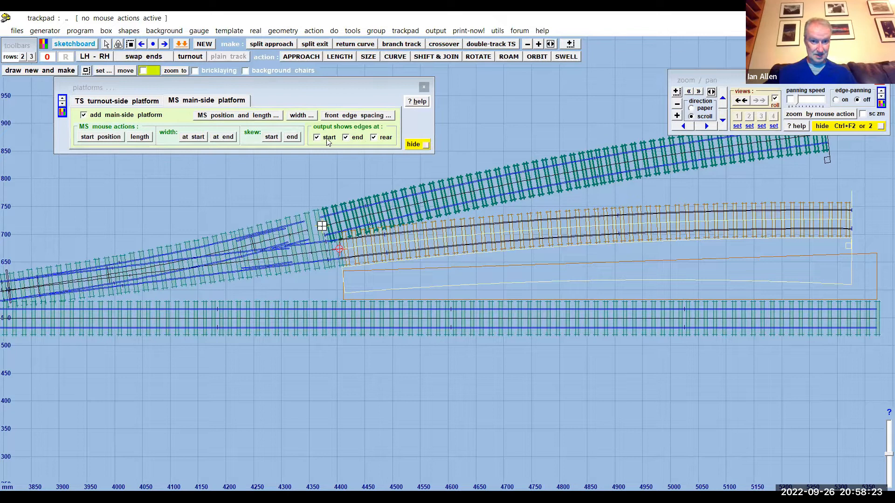
- Omit the rear edge of the curved track's main-side platform from the output, and re-store and background the template
click(374, 139)
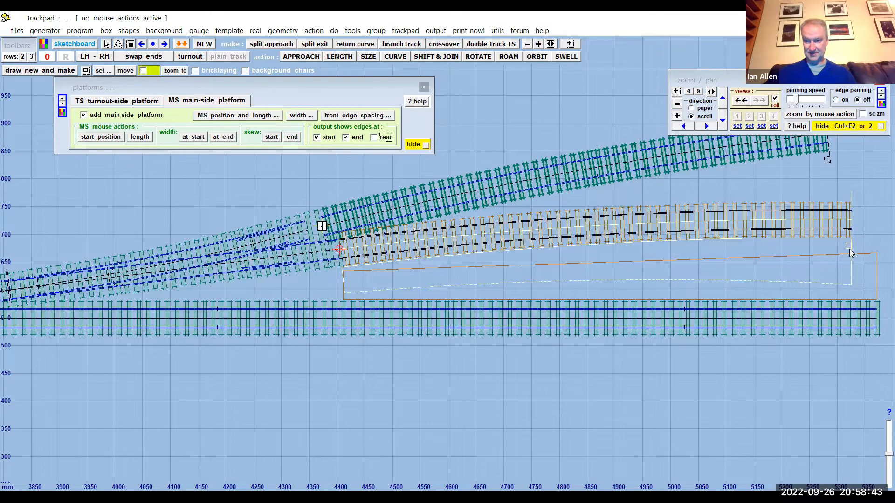
drag(318, 180, 139, 196)
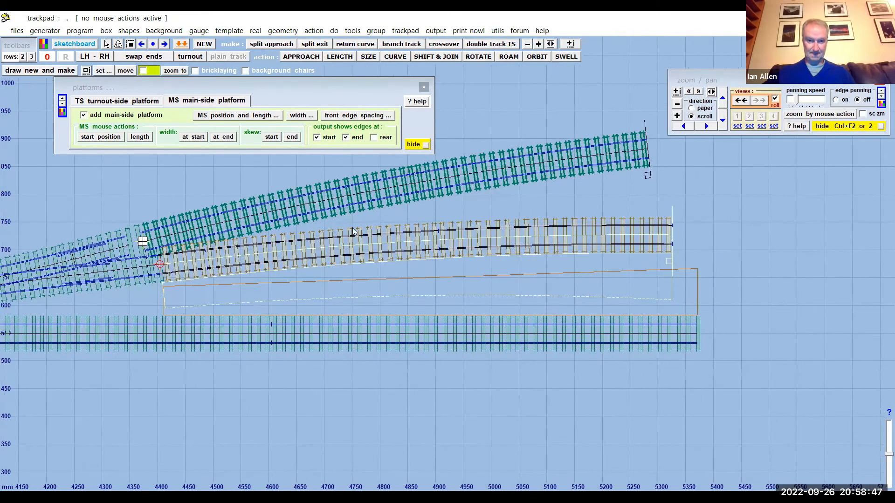
click(413, 144)
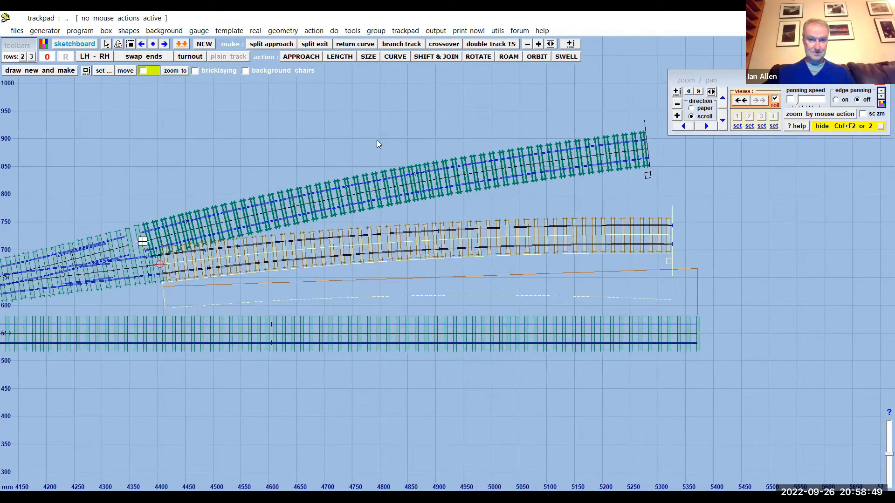
click(85, 36)
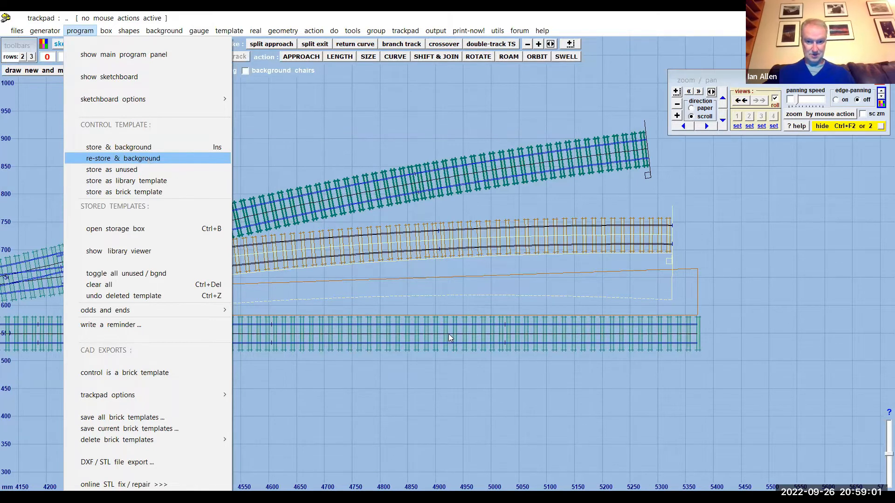
click(148, 160)
- Wipe the long straight turnout track below the platform (22: DL037) to the control and open its platform settings
click(142, 241)
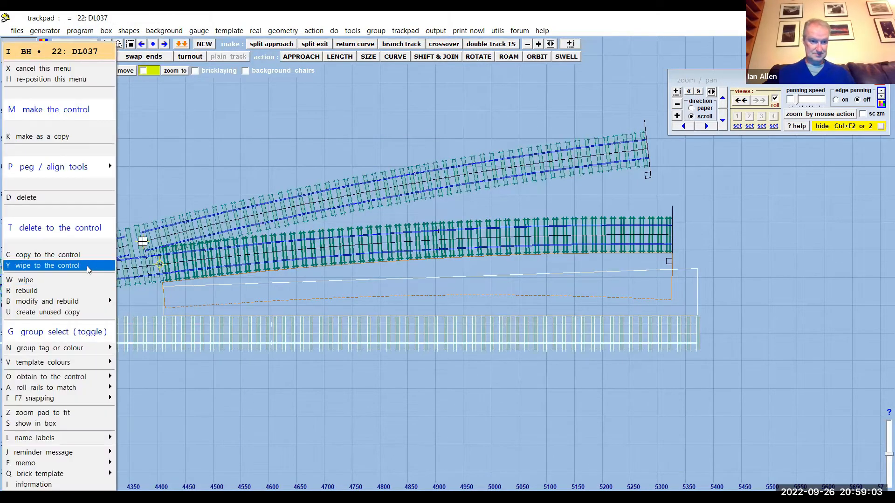
click(88, 268)
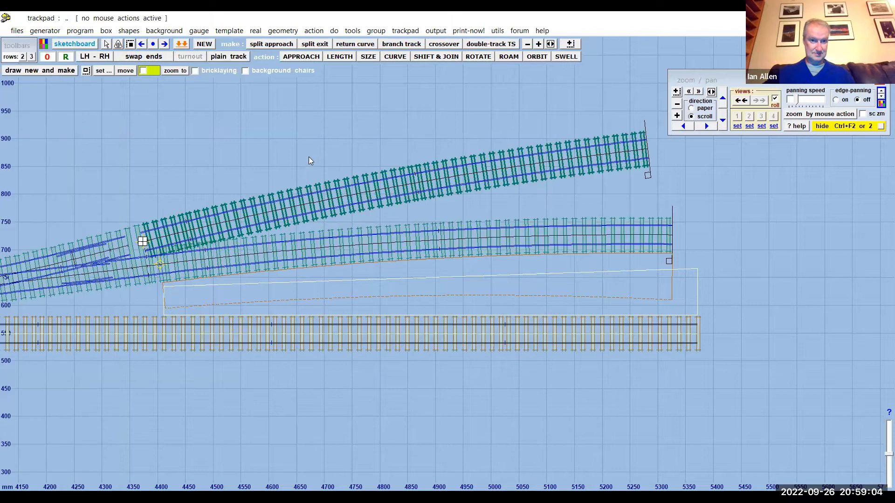
click(255, 32)
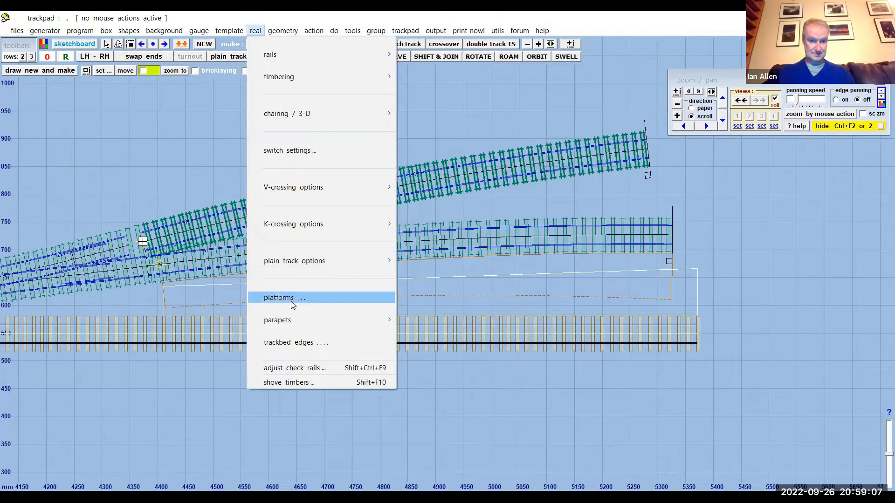
click(292, 300)
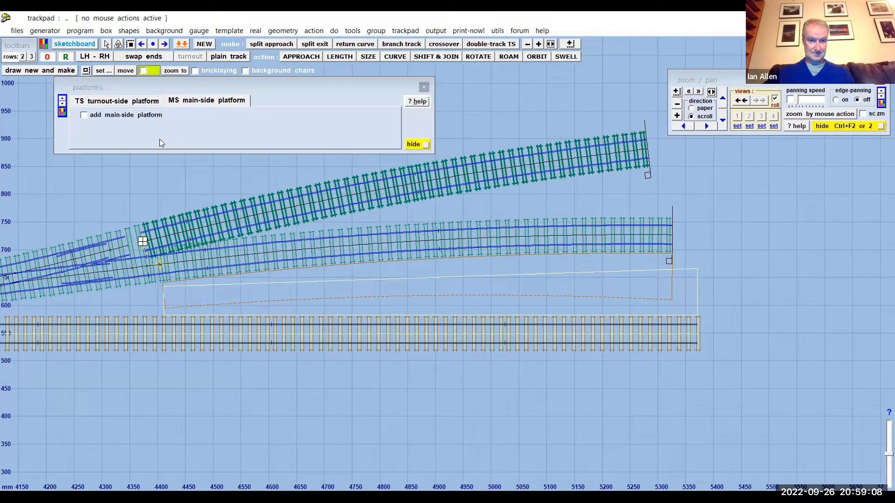
click(84, 115)
click(84, 115)
- Omit the rear edge of the straight track's turnout-side platform from the output, and re-store and background the template
click(151, 104)
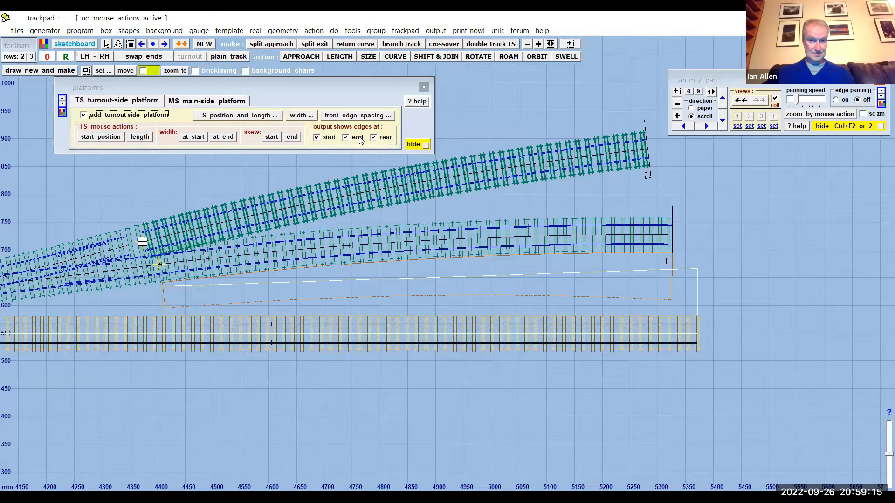
click(375, 138)
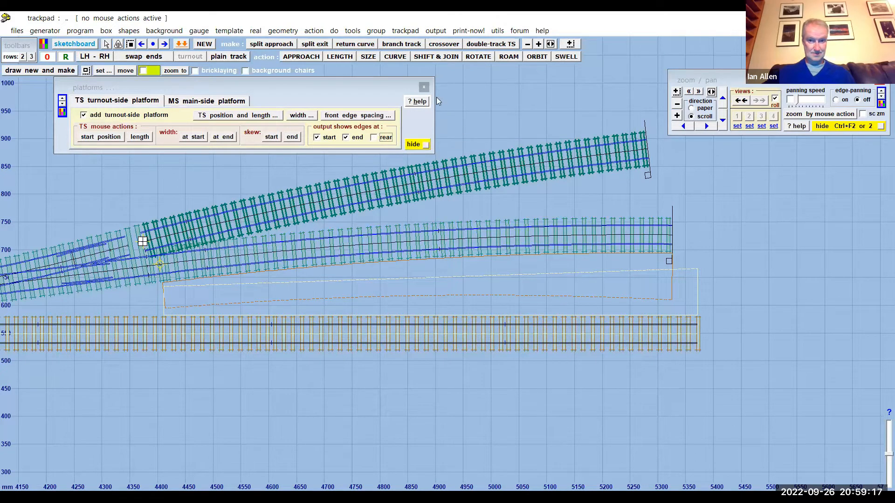
click(424, 88)
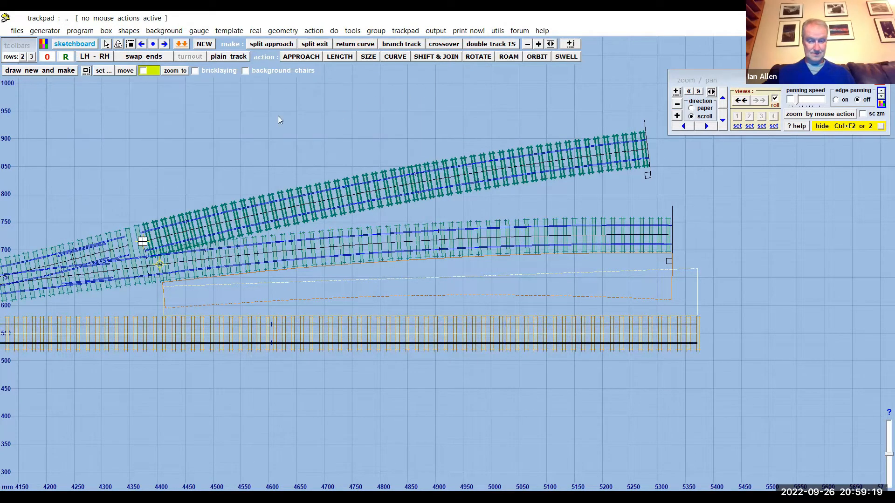
click(80, 31)
click(136, 159)
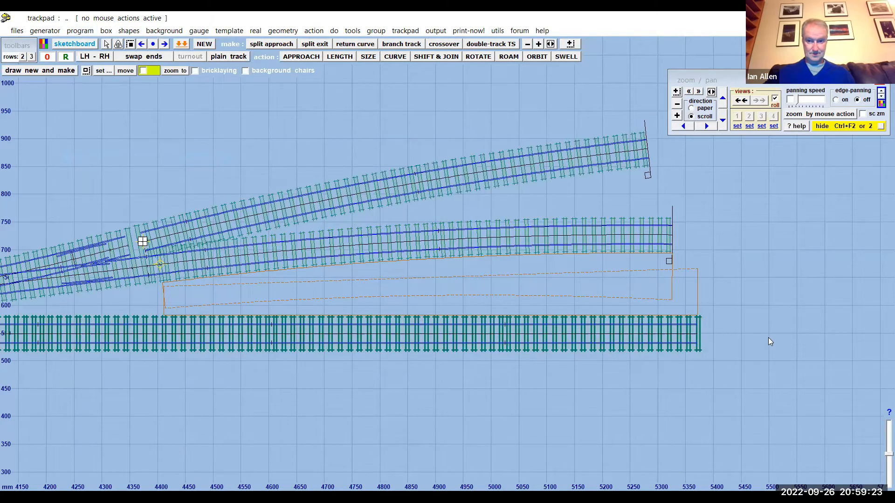
- Examine the combined platform outline between the straight and curved tracks, and the surrounding track layout
scroll(768, 337, down, 2)
drag(490, 392, 622, 380)
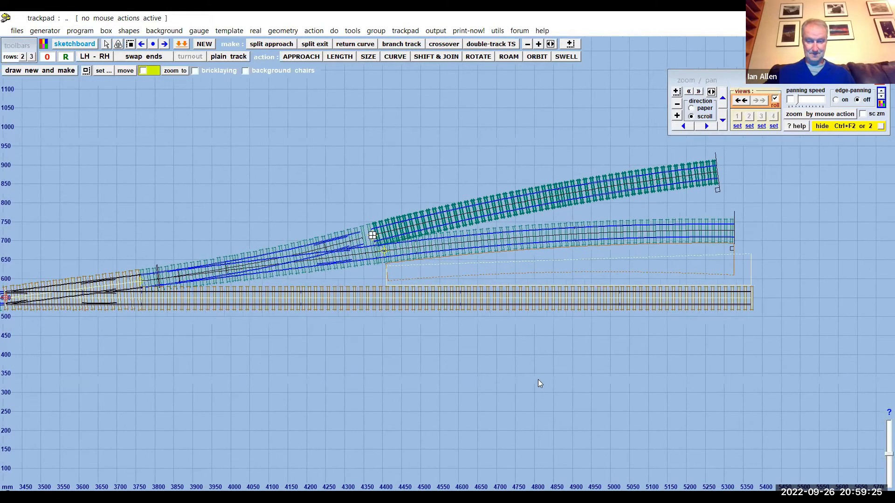
scroll(525, 377, up, 2)
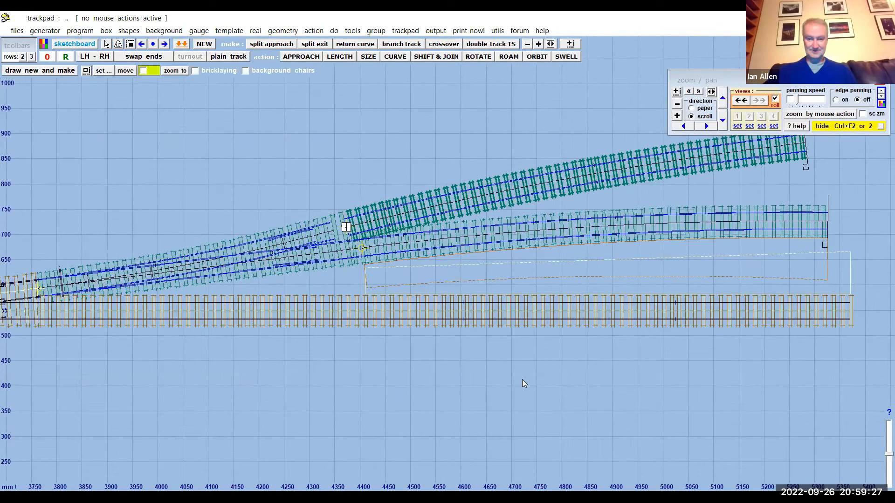
scroll(522, 379, up, 1)
scroll(522, 379, down, 1)
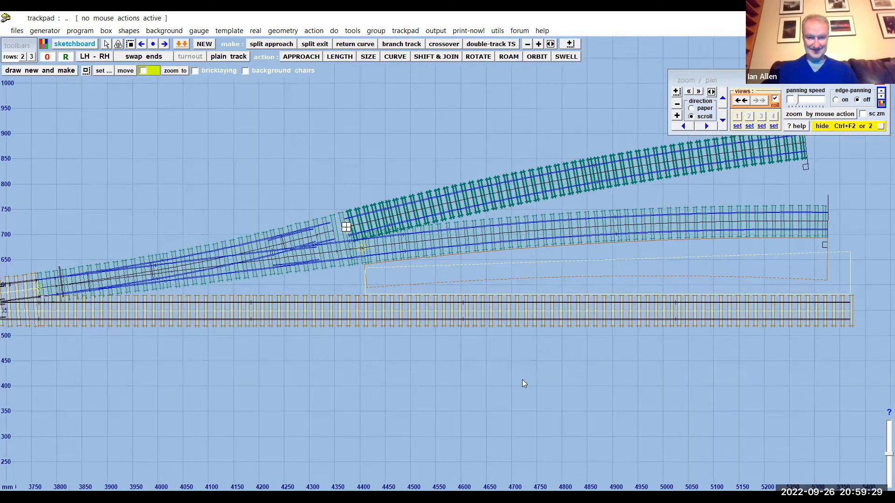
scroll(522, 381, down, 3)
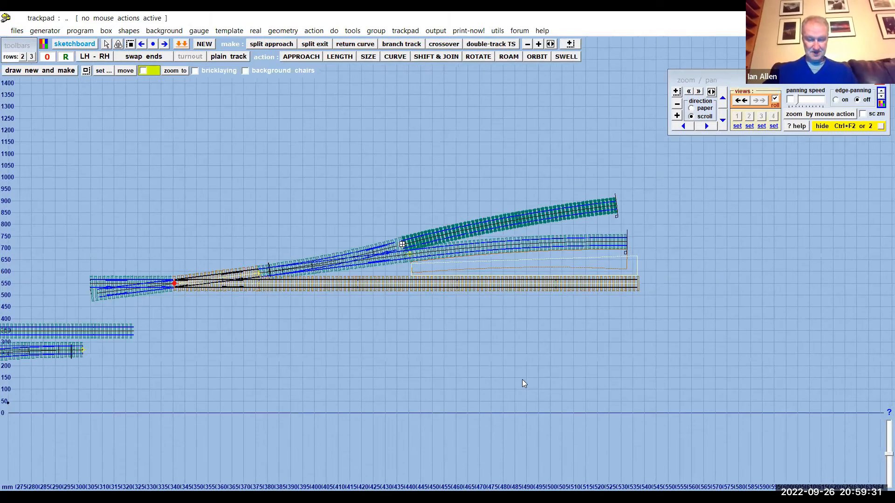
scroll(521, 379, down, 1)
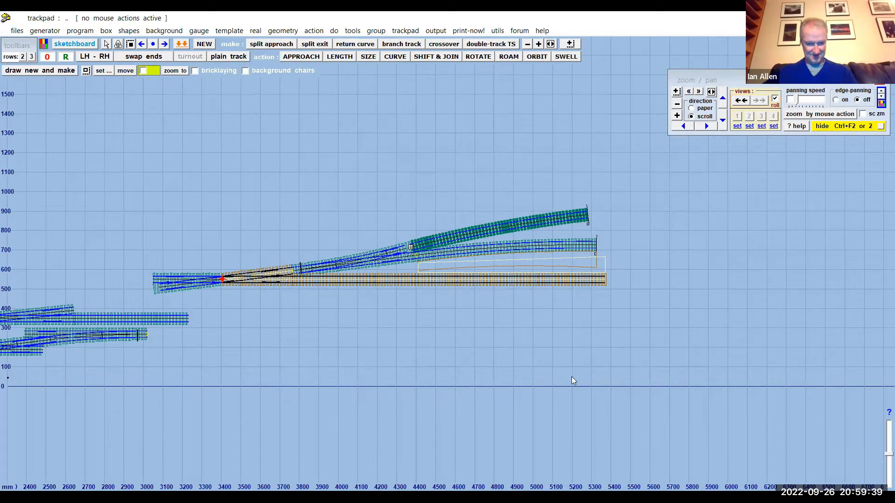
scroll(621, 392, up, 2)
scroll(632, 369, down, 3)
drag(414, 359, 607, 366)
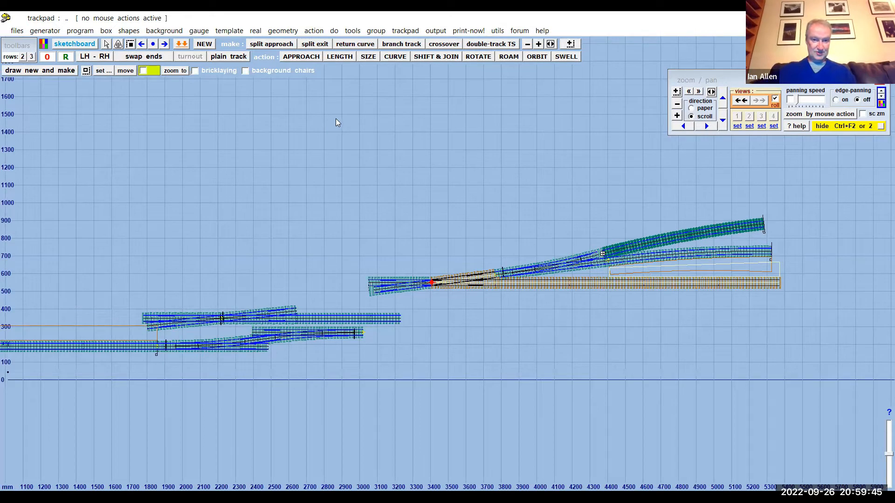
click(17, 30)
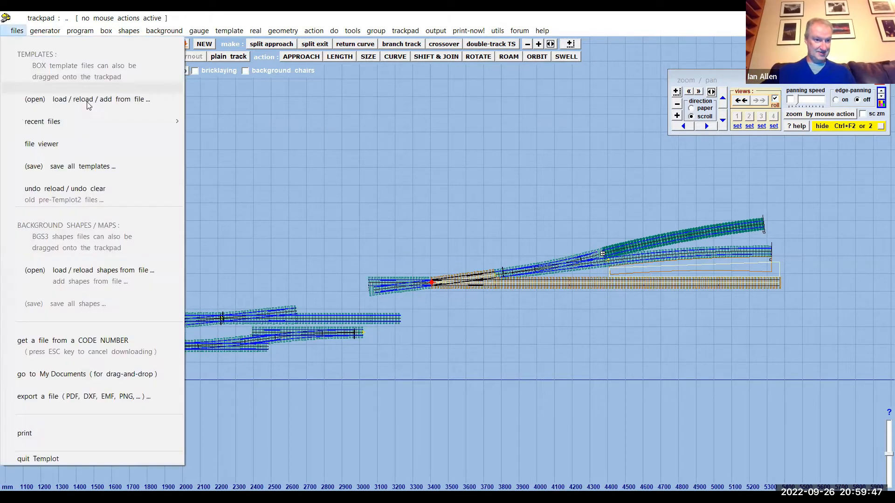
mouse_move(86, 123)
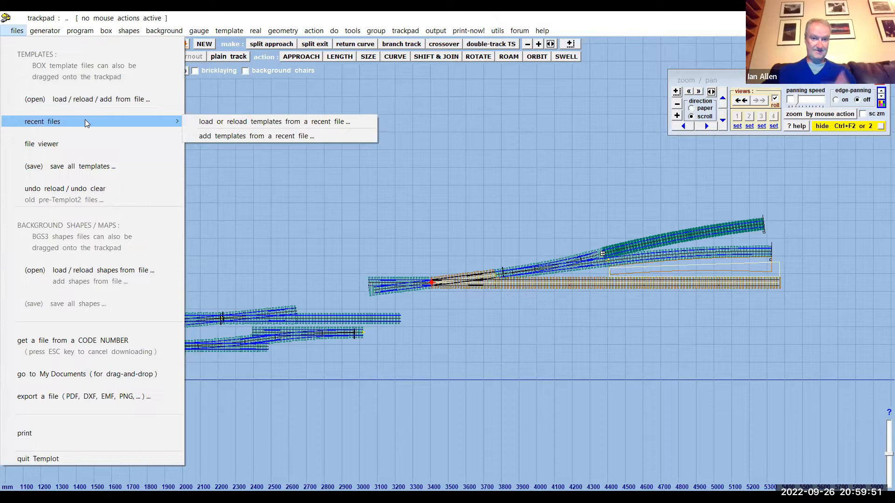
click(101, 100)
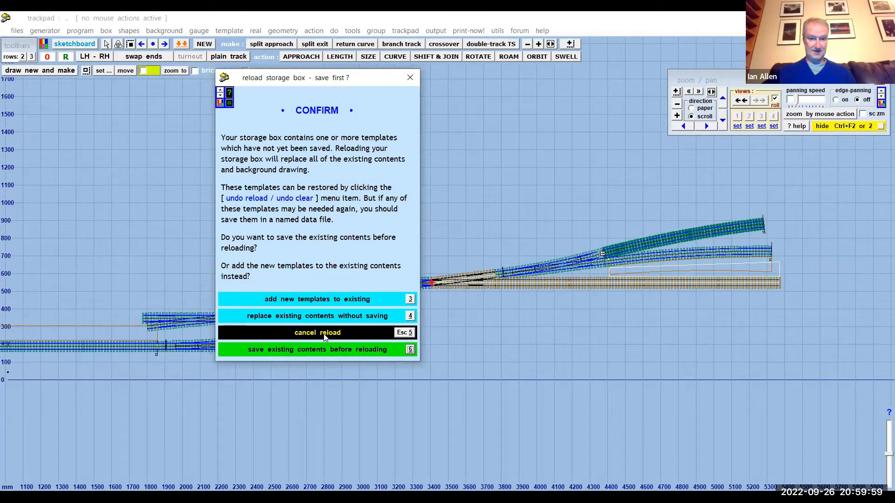
click(340, 332)
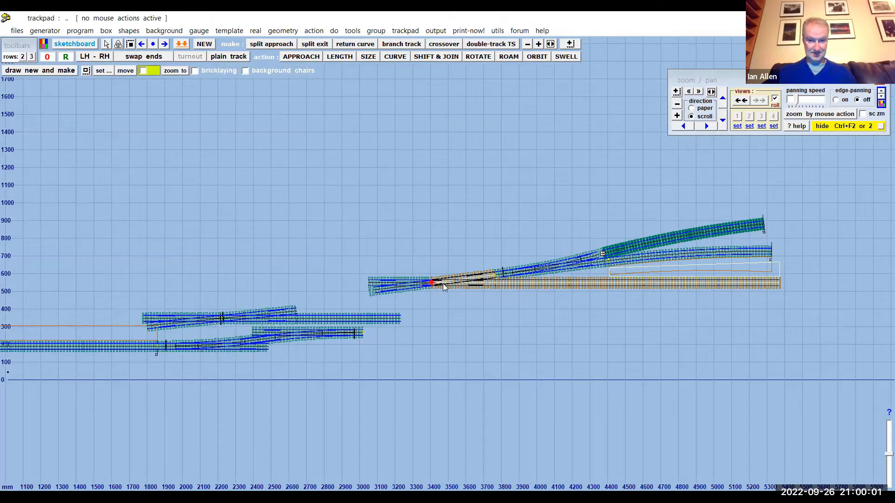
- Shift the control template off its stored copy into the open area above the other tracks, to about X 1587 mm, Y 840 mm
scroll(437, 289, down, 5)
scroll(441, 282, up, 3)
scroll(441, 282, up, 6)
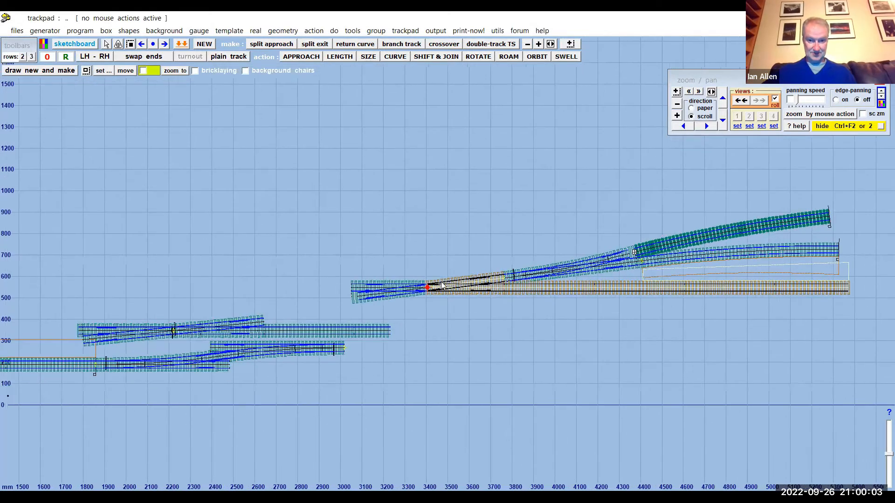
drag(459, 227, 471, 207)
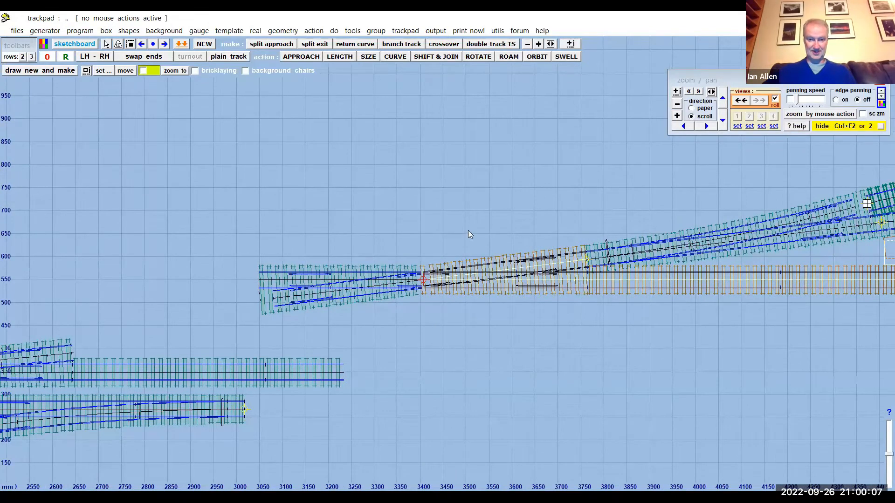
scroll(506, 203, down, 1)
scroll(502, 213, up, 3)
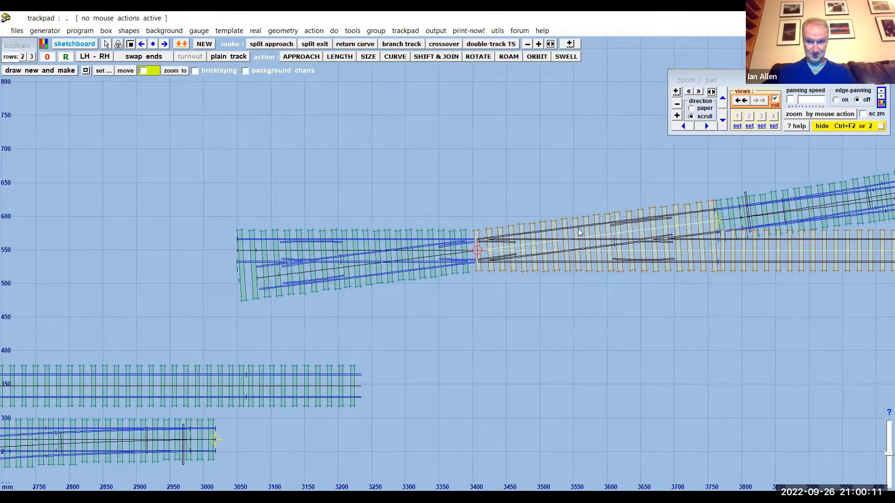
drag(444, 177, 336, 178)
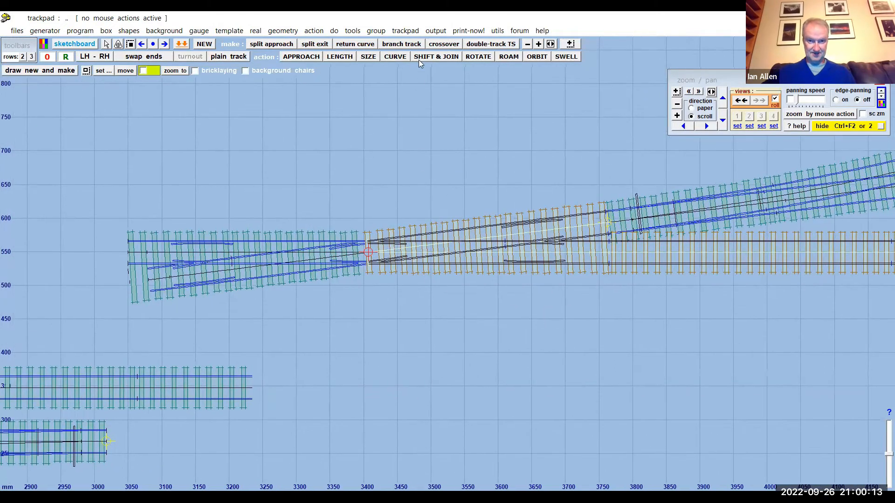
click(433, 57)
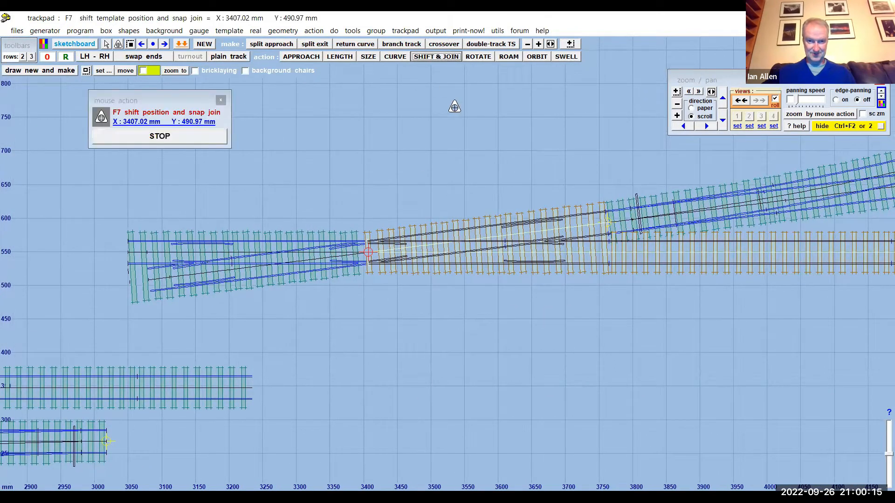
drag(463, 153, 286, 100)
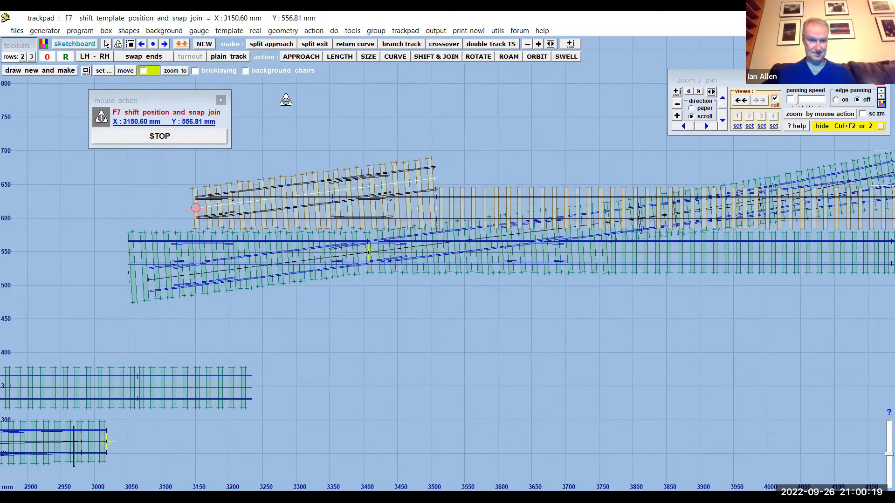
scroll(578, 355, down, 6)
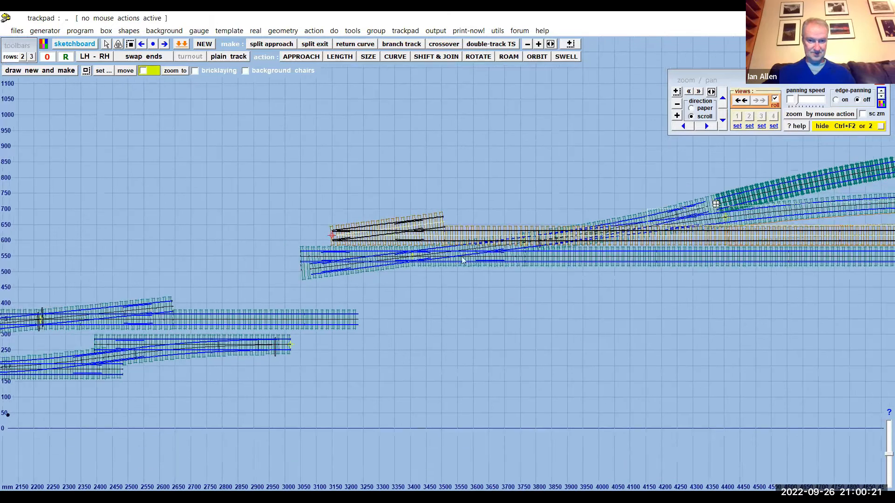
click(431, 57)
drag(719, 397, 349, 320)
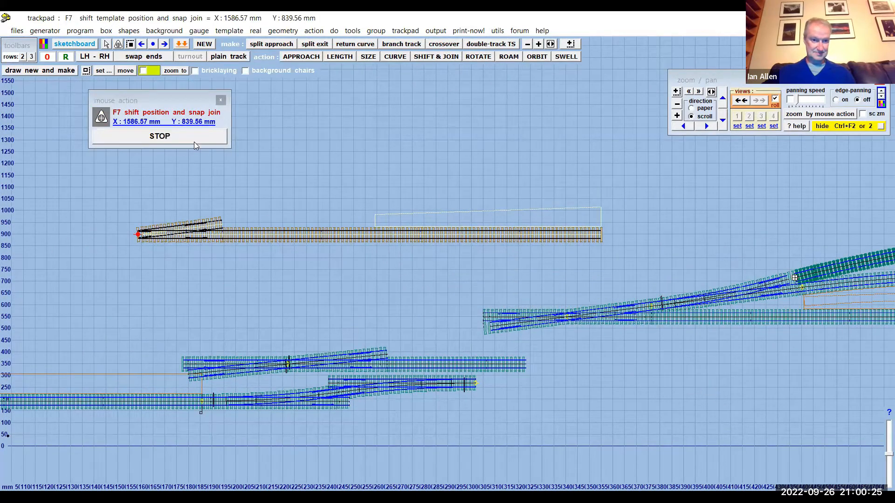
click(214, 136)
middle_drag(302, 297, 463, 302)
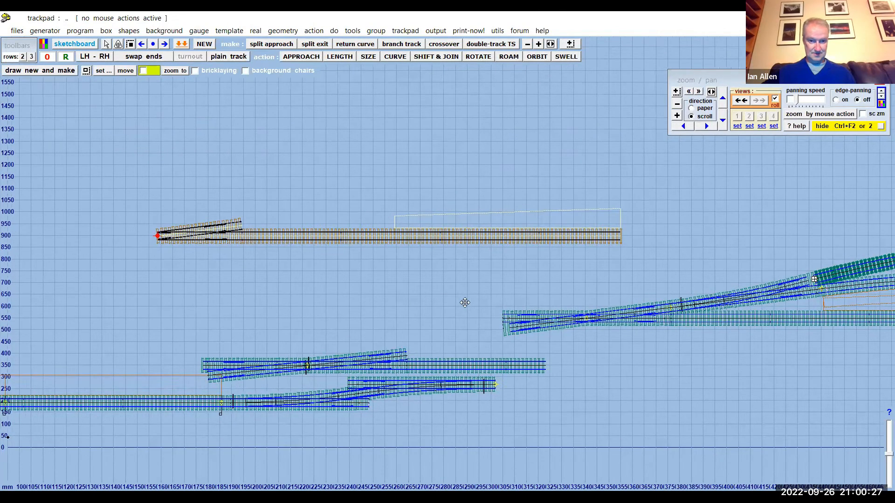
- Remove the turnout-side platform from the shifted control template and close the platform settings
click(256, 31)
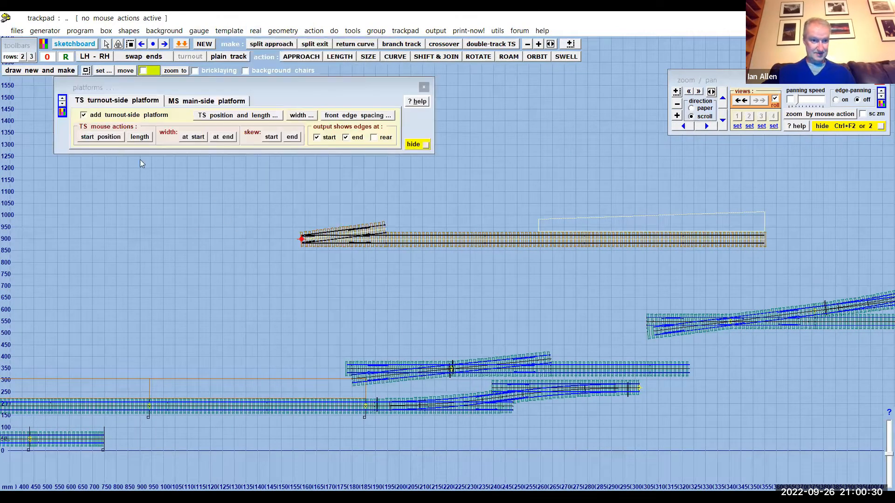
click(84, 115)
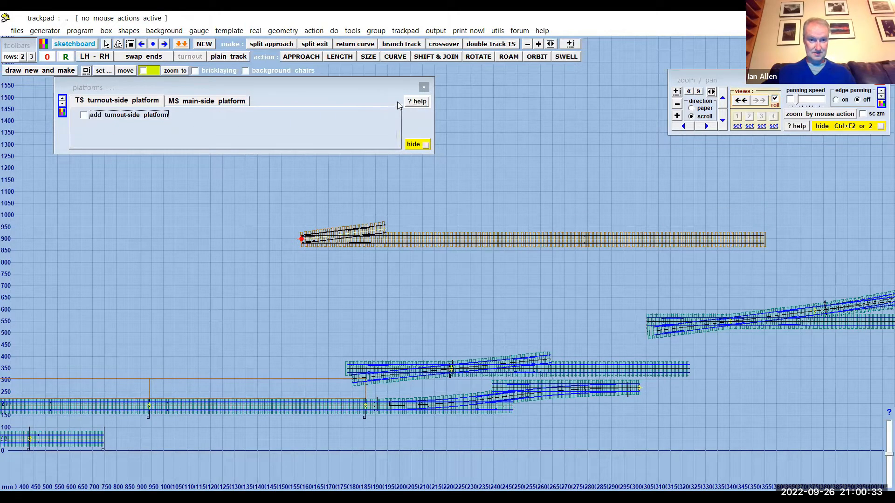
click(423, 88)
scroll(383, 168, up, 3)
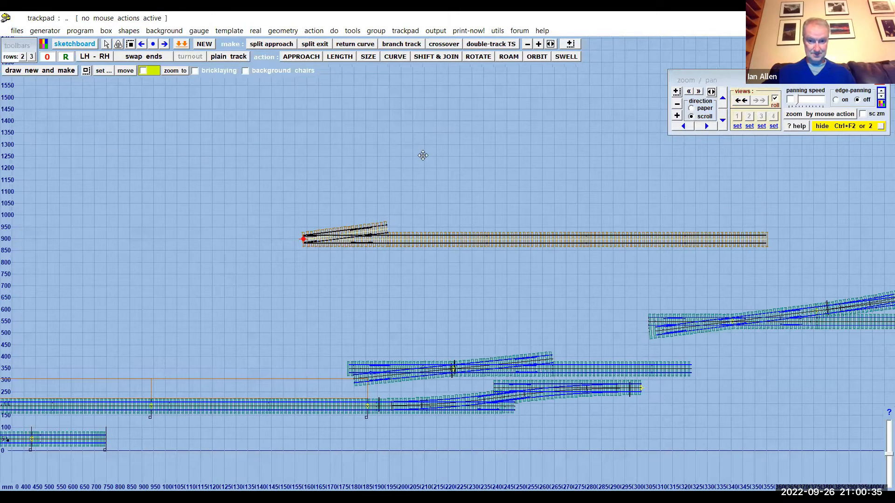
- Make a same-hand single-slip from the control template and accept the 1:8 result
scroll(398, 204, up, 4)
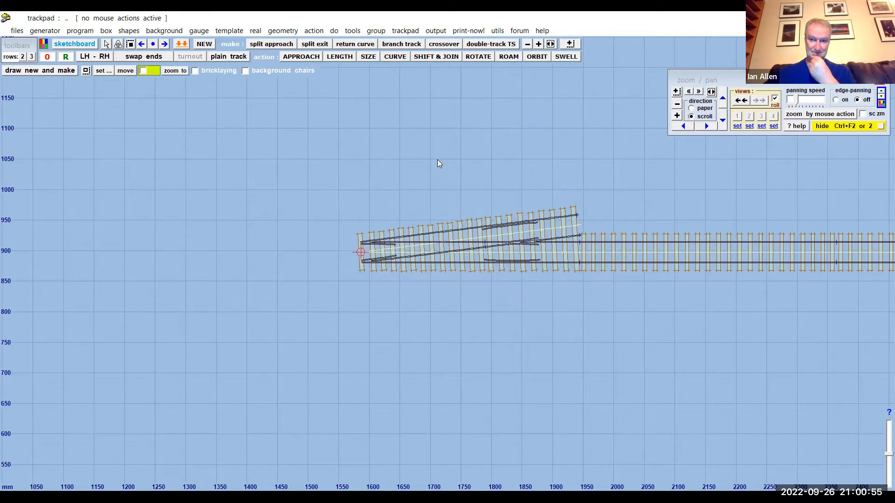
scroll(437, 160, down, 5)
scroll(437, 160, up, 3)
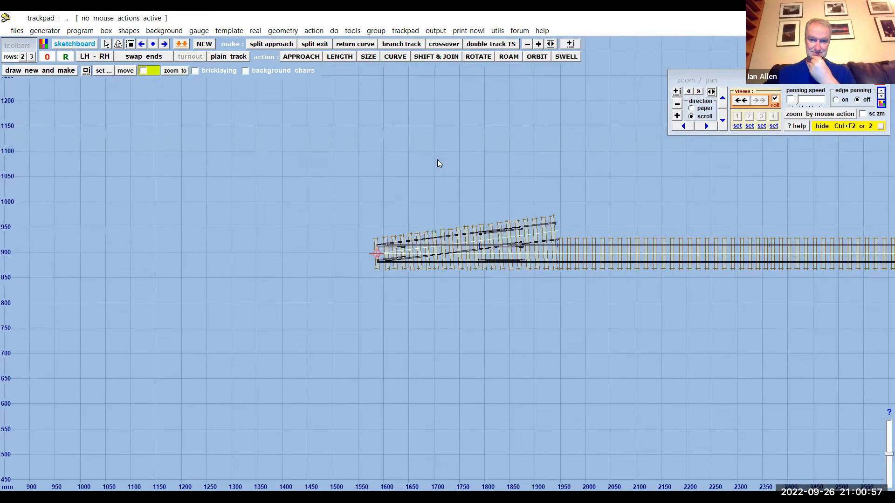
scroll(438, 160, up, 1)
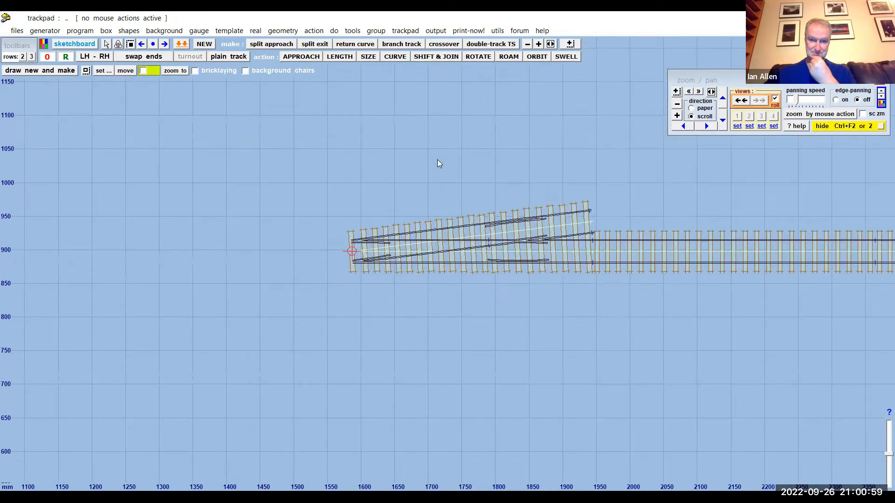
scroll(437, 160, up, 1)
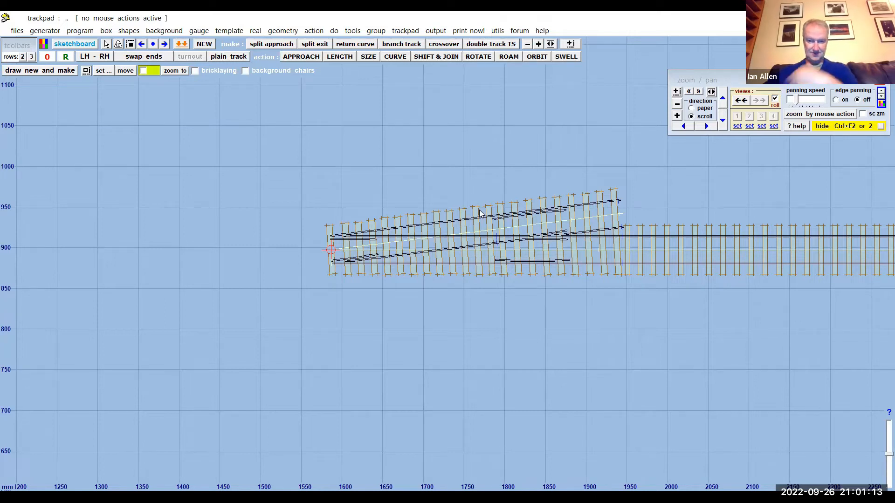
click(350, 30)
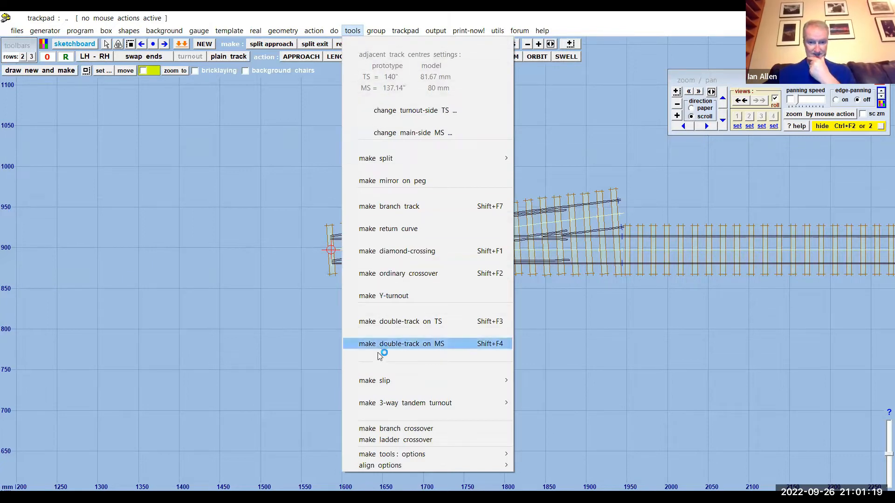
mouse_move(379, 382)
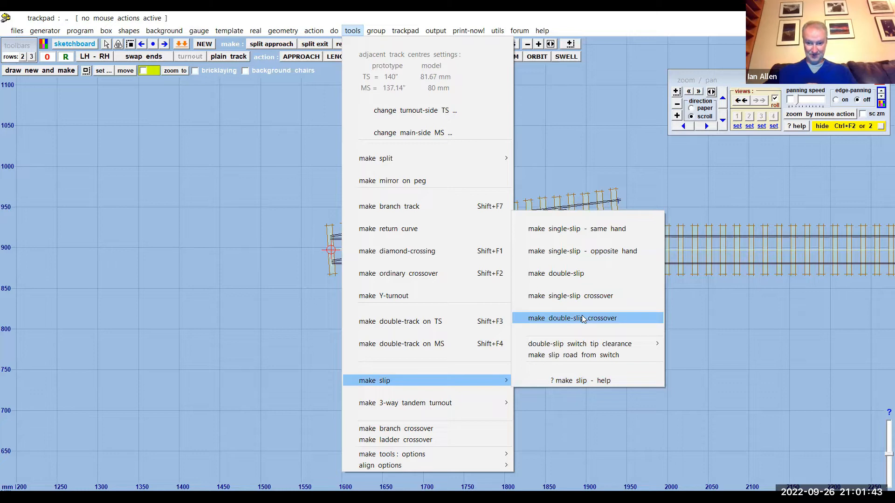
click(577, 230)
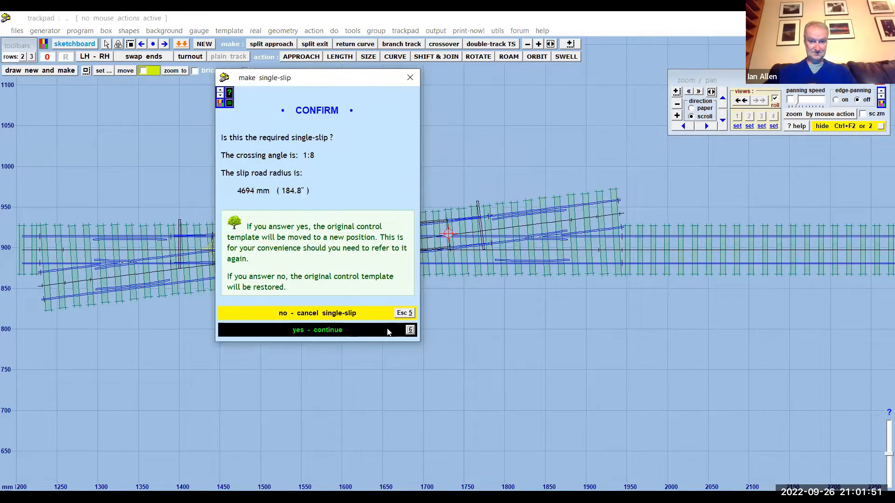
click(354, 330)
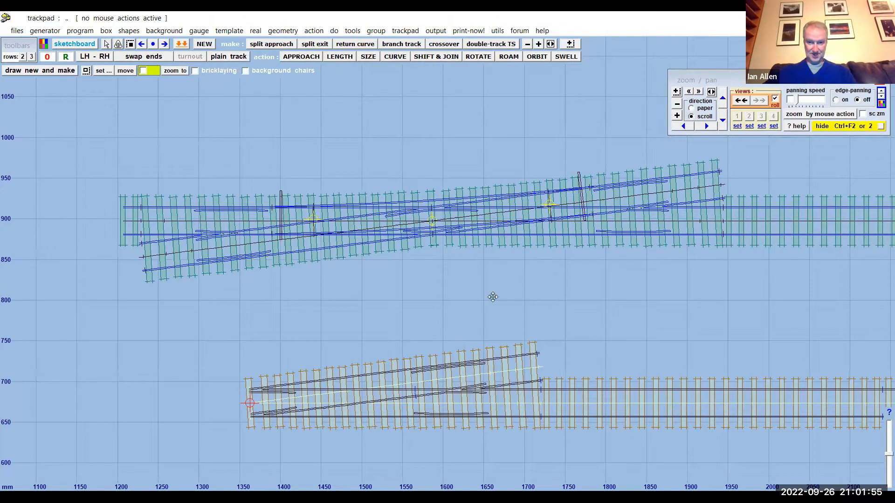
- Examine the slip road, switches and crossings of the new single-slip above the relocated control template
drag(493, 298, 496, 341)
scroll(432, 261, up, 1)
scroll(432, 265, up, 1)
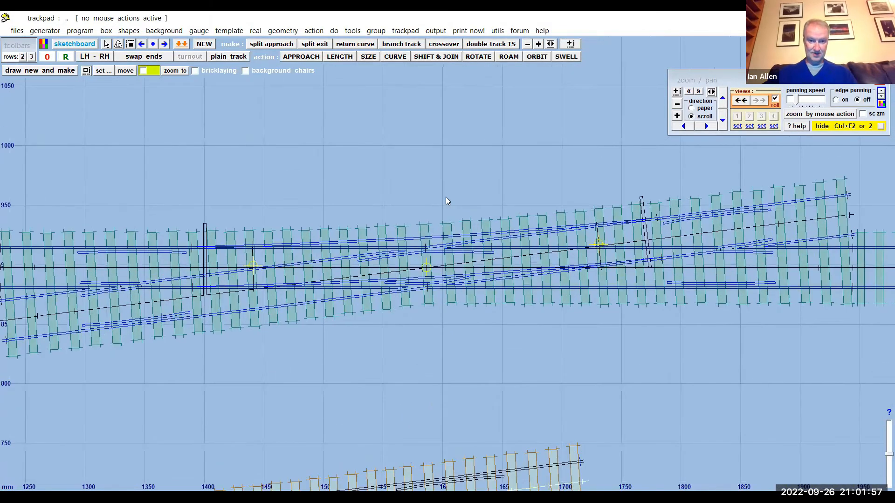
scroll(446, 201, up, 1)
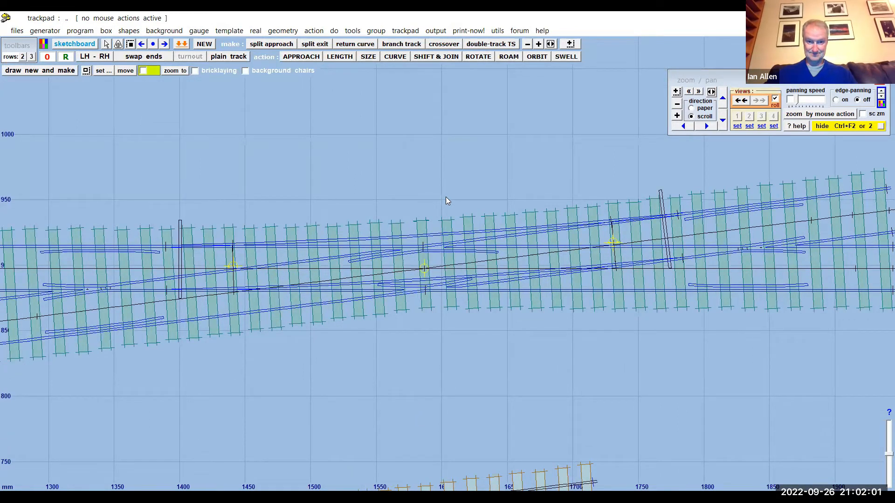
scroll(446, 200, down, 5)
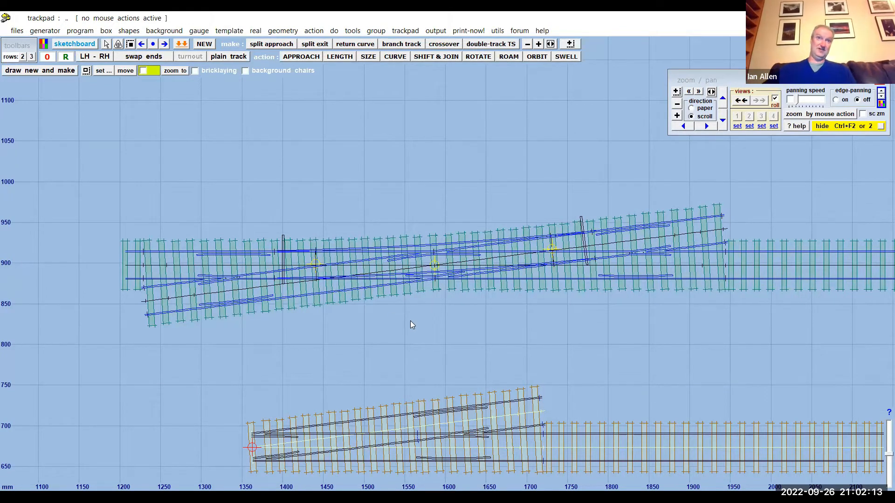
mouse_move(431, 308)
mouse_down()
mouse_move(433, 331)
mouse_move(410, 329)
mouse_move(416, 316)
mouse_up()
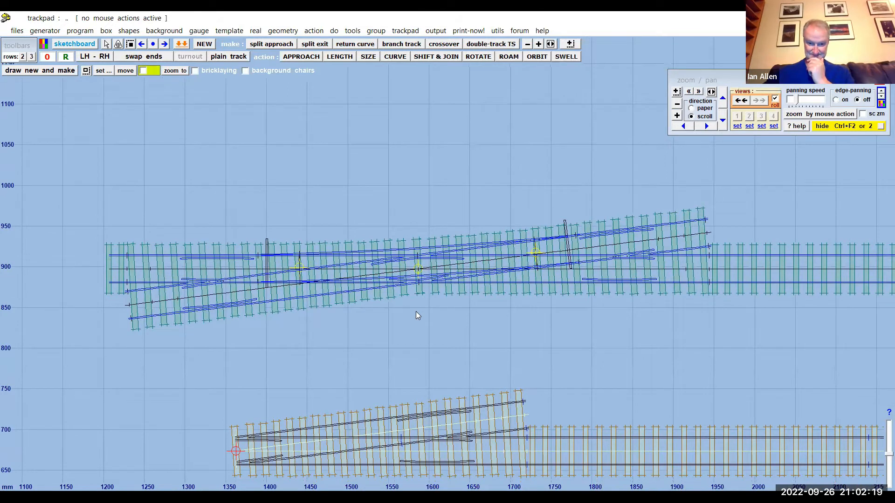
scroll(415, 311, down, 3)
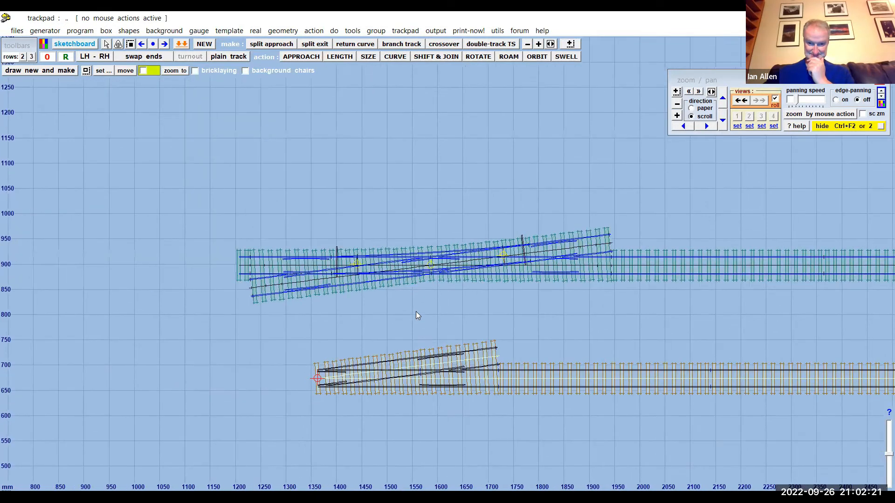
- Shift the control template into the open area above the long straight track, by about X 236 mm, Y 416 mm
mouse_move(378, 144)
mouse_down()
mouse_move(379, 74)
mouse_move(411, 31)
mouse_up()
scroll(504, 349, down, 2)
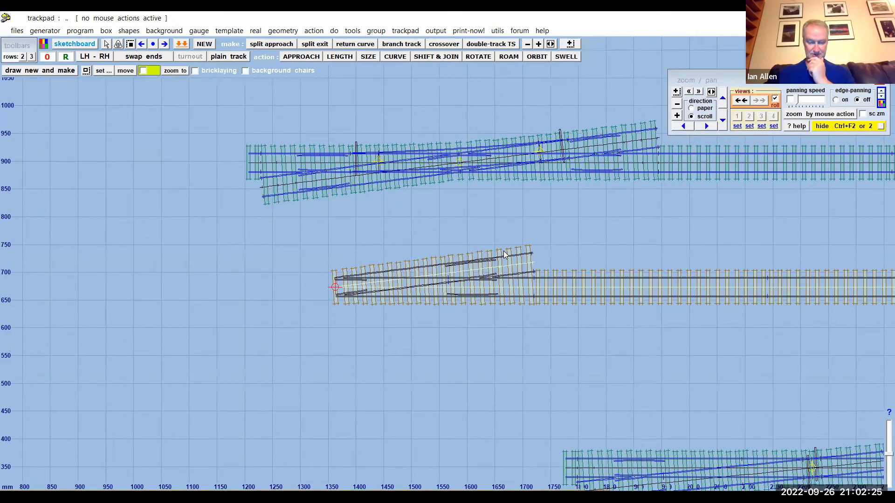
scroll(567, 293, down, 4)
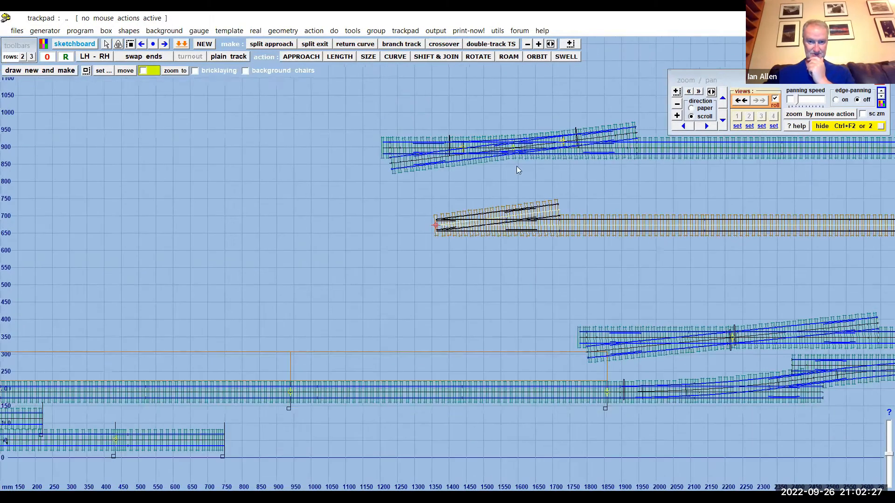
click(440, 60)
drag(669, 285, 290, 351)
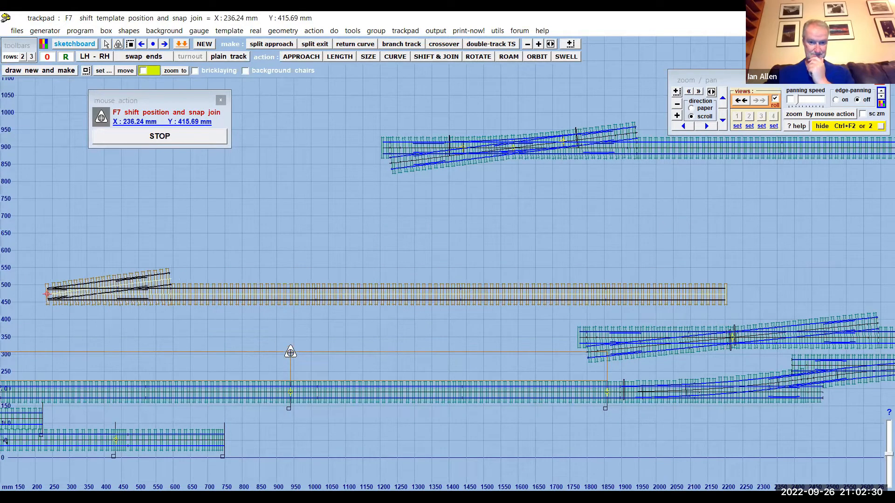
click(175, 139)
- Make a double-slip from the shifted control template and accept the 1:8 result
drag(322, 222, 556, 211)
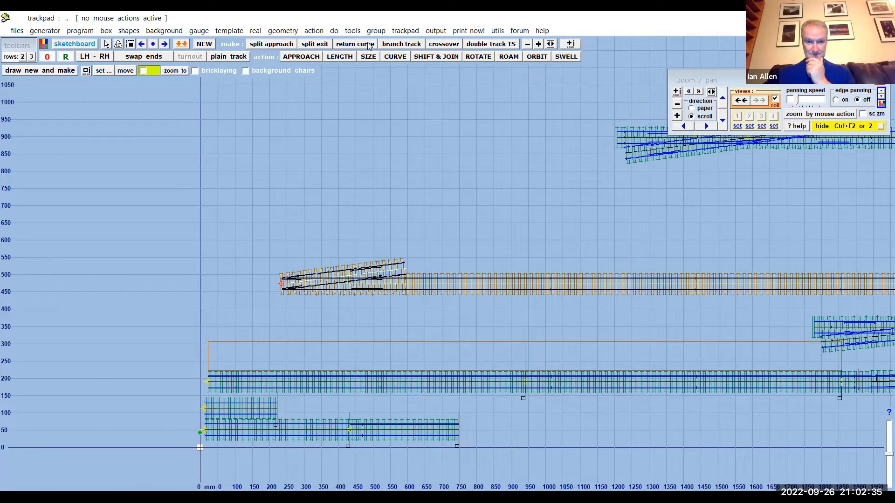
click(353, 30)
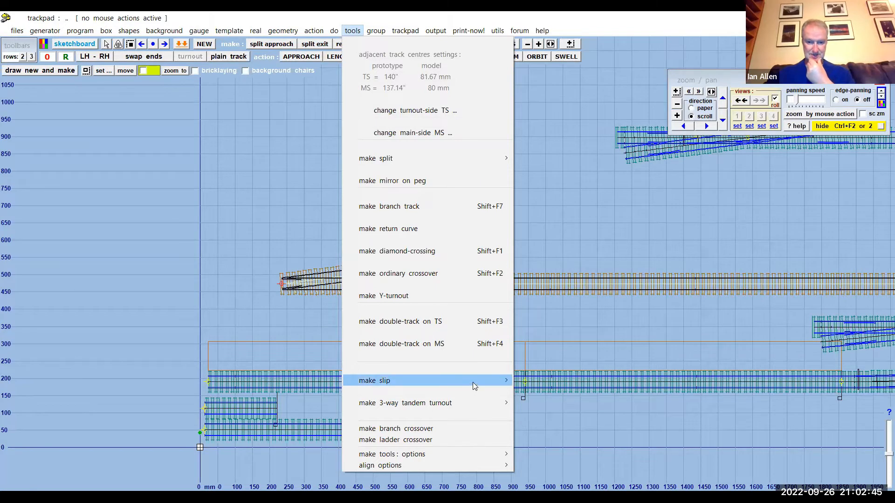
mouse_move(473, 382)
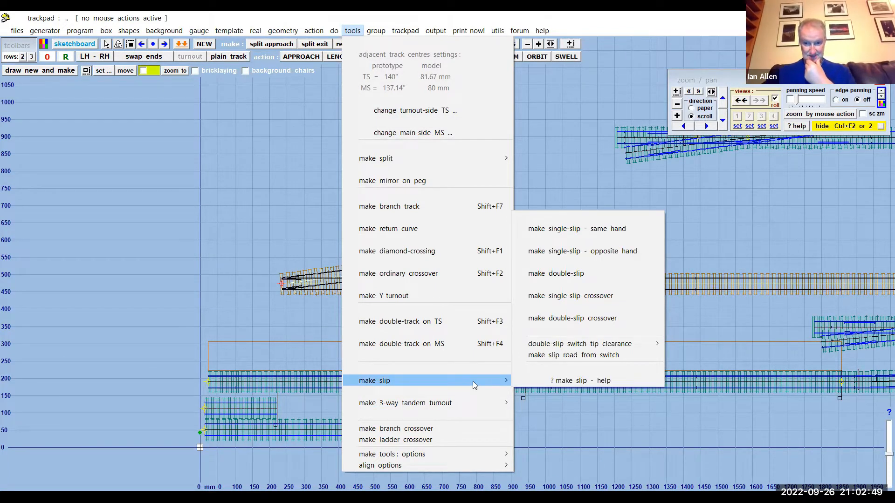
click(568, 274)
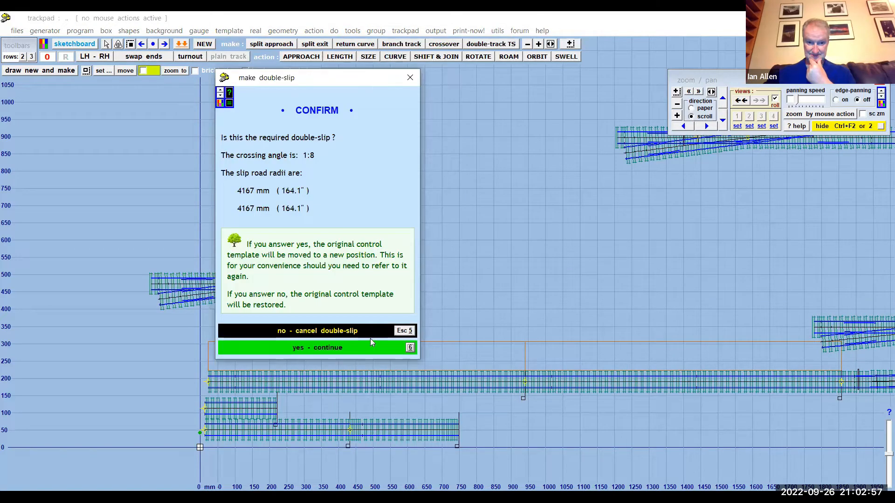
click(371, 349)
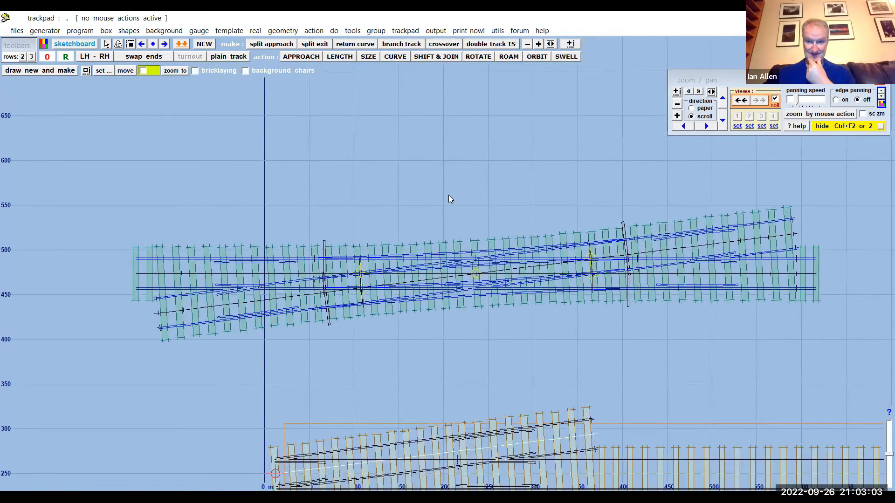
- Examine both slip roads, the switches and the crossings of the new double-slip, close up and as a whole
middle_drag(451, 177, 425, 184)
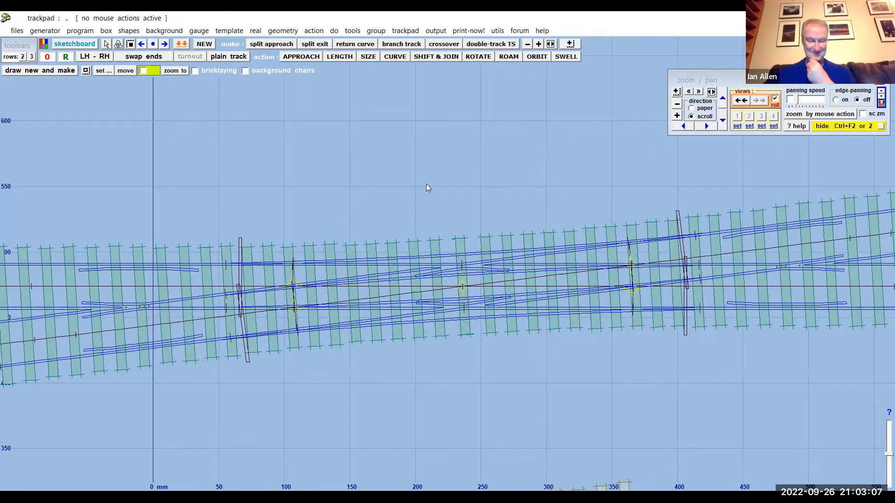
middle_drag(490, 177, 457, 186)
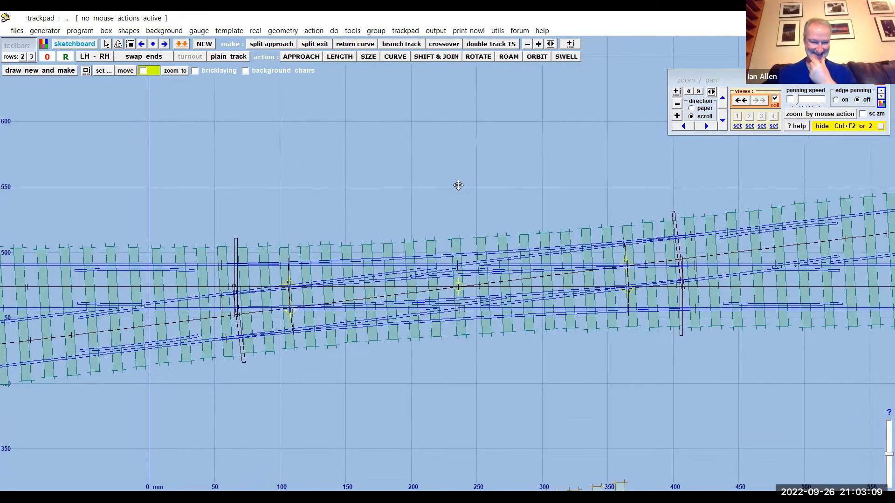
scroll(458, 186, down, 1)
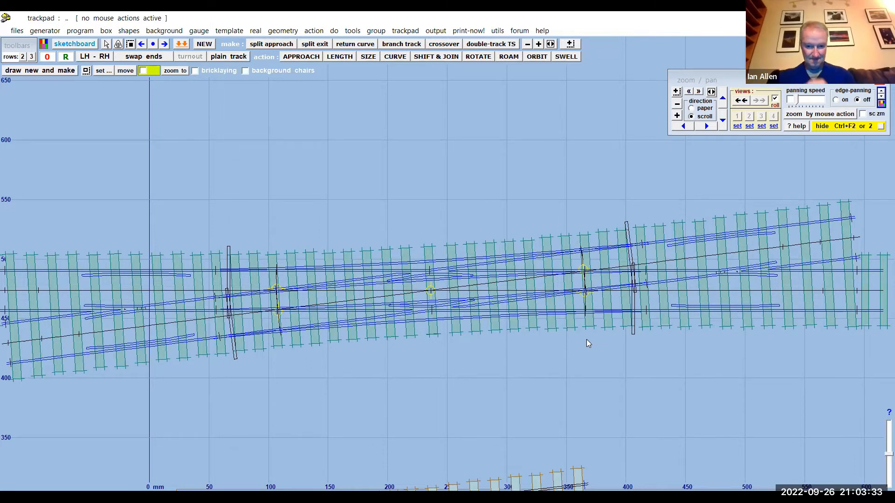
scroll(586, 339, down, 4)
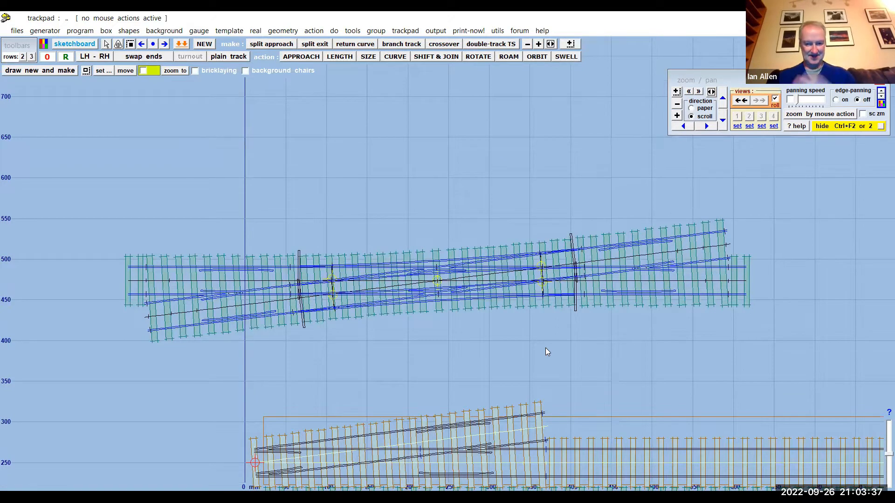
scroll(472, 344, down, 2)
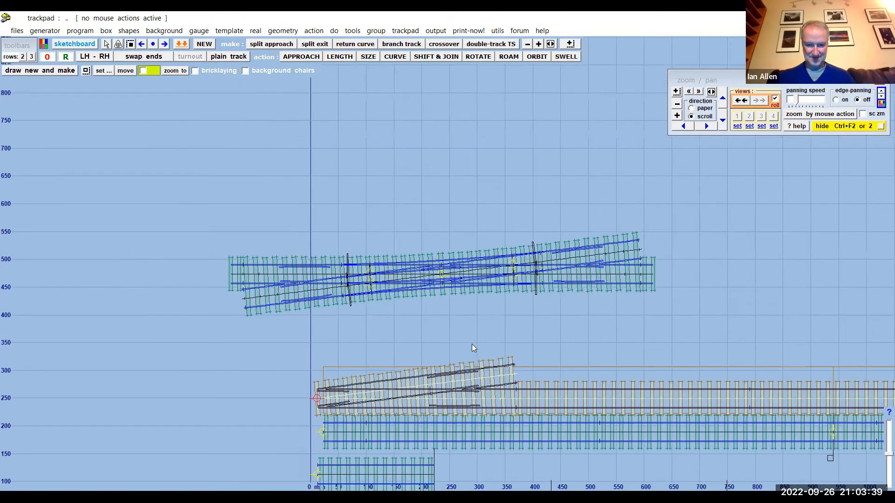
scroll(471, 344, up, 3)
scroll(471, 344, up, 1)
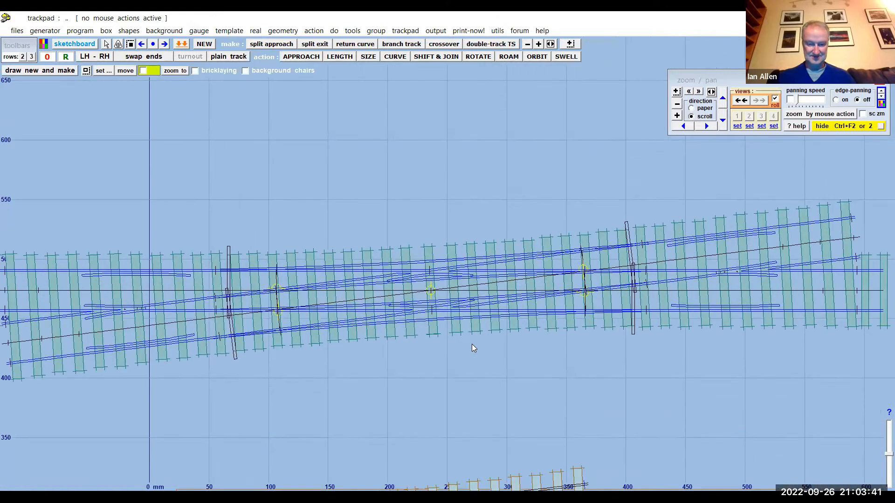
scroll(472, 345, down, 4)
scroll(472, 346, up, 2)
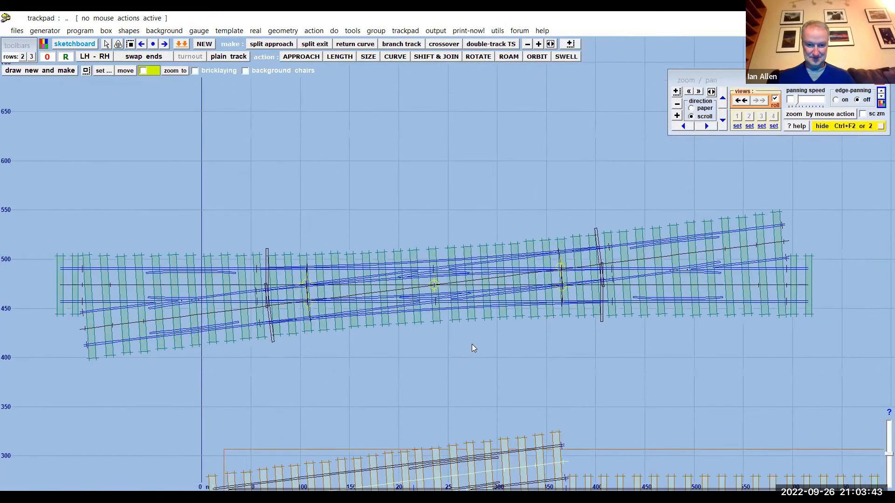
scroll(472, 344, down, 1)
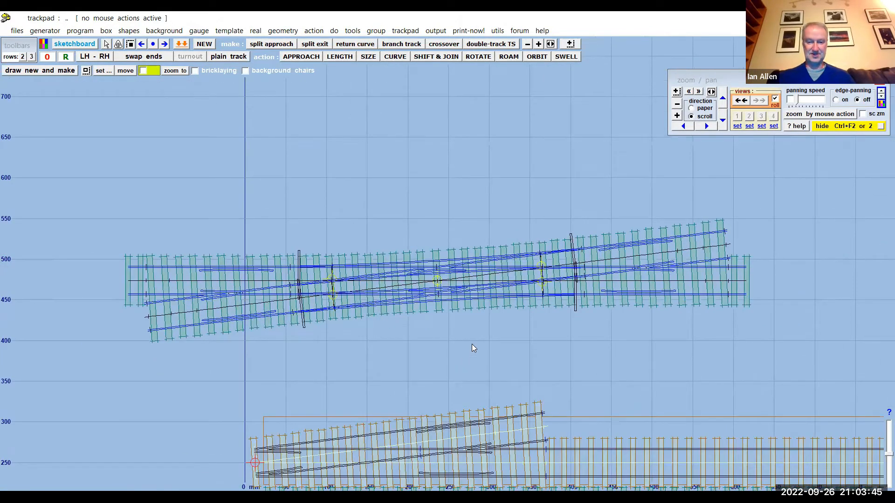
scroll(472, 344, down, 2)
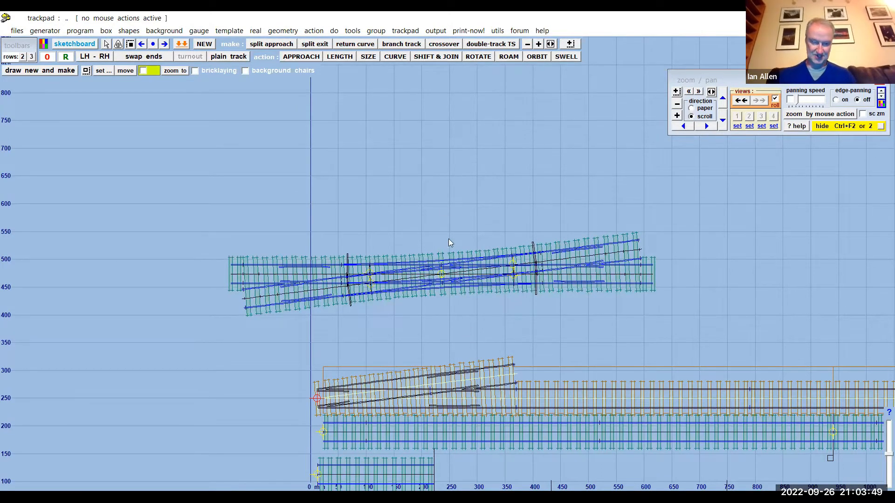
- Shift the control template to the open area beyond the double-slip, at about X 809 mm, Y 513 mm
middle_drag(490, 202, 450, 157)
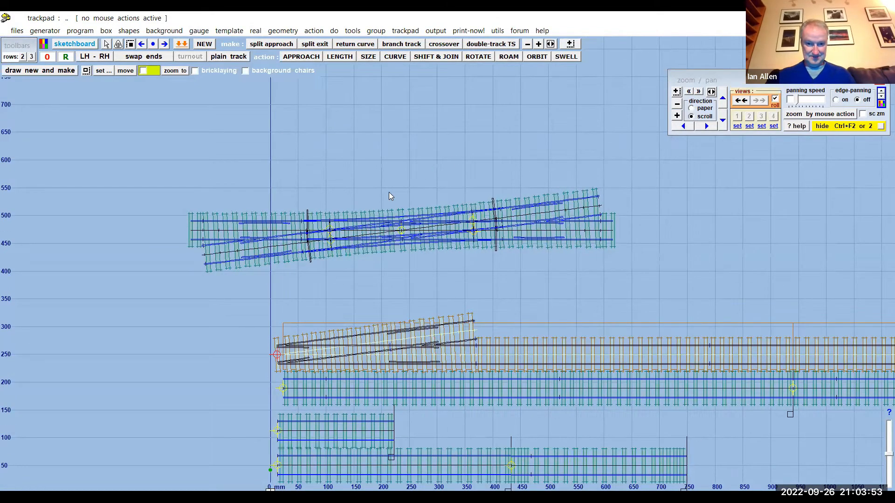
scroll(388, 192, down, 1)
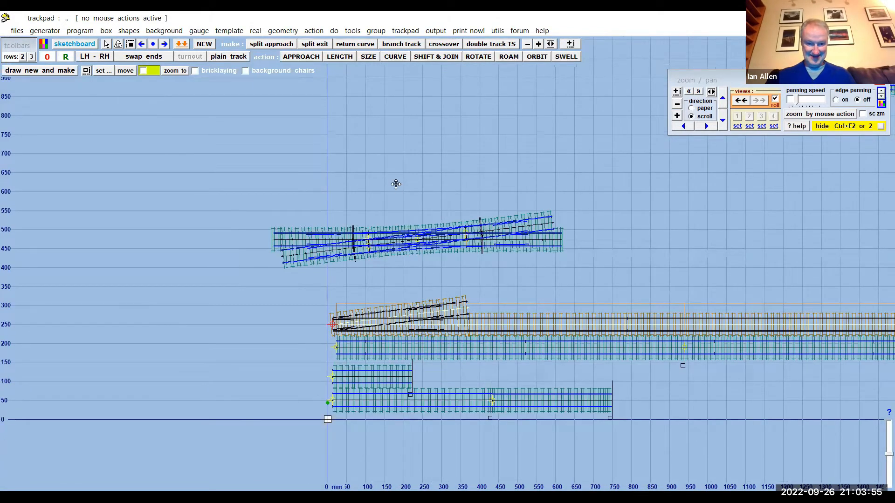
middle_drag(396, 184, 352, 208)
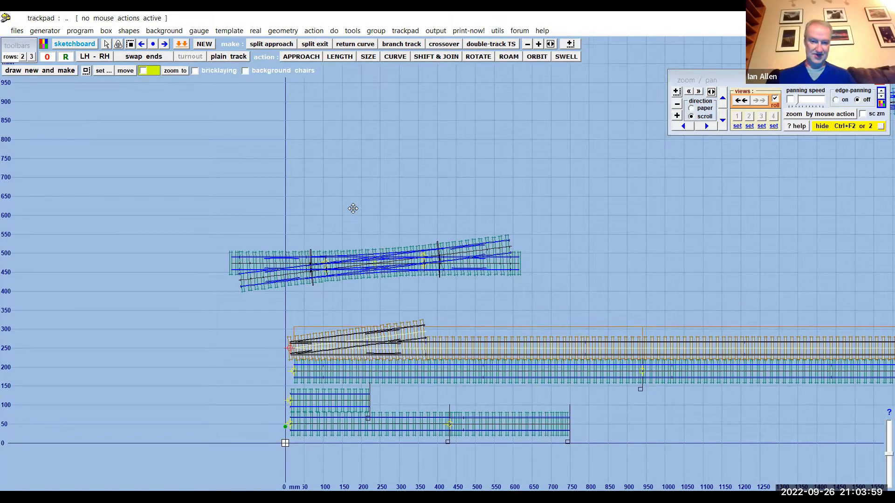
middle_drag(352, 208, 326, 220)
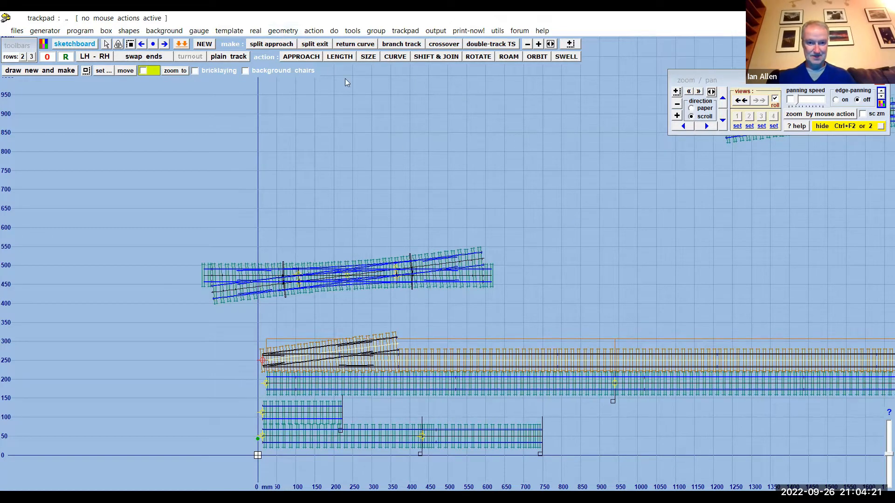
click(429, 56)
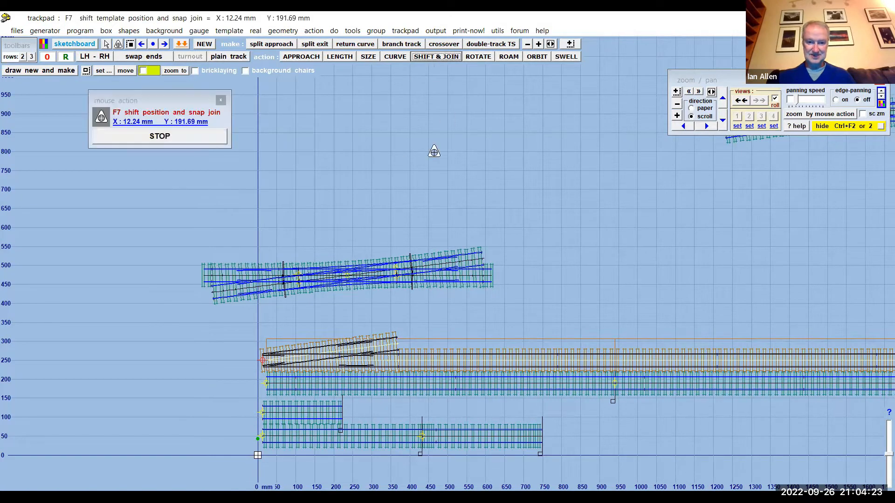
drag(216, 349, 521, 225)
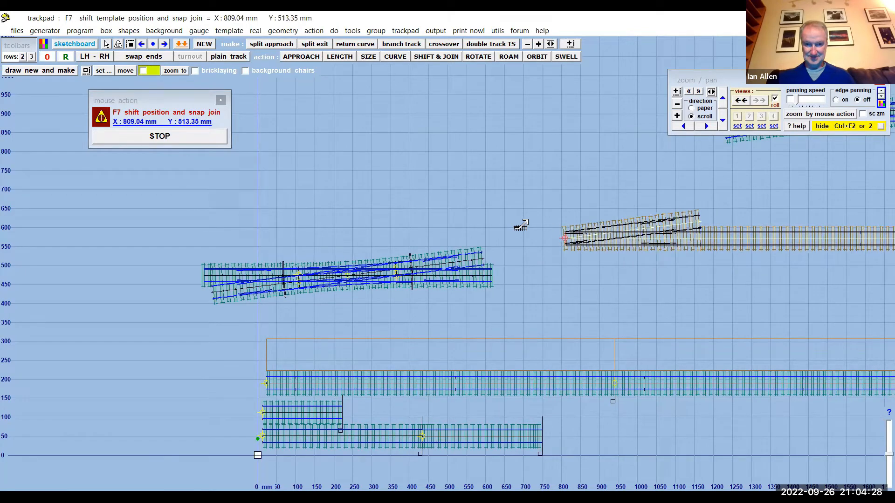
click(180, 137)
- Shift the control template well above all the other trackwork, to about X 404 mm, Y 1472 mm
drag(389, 144, 127, 250)
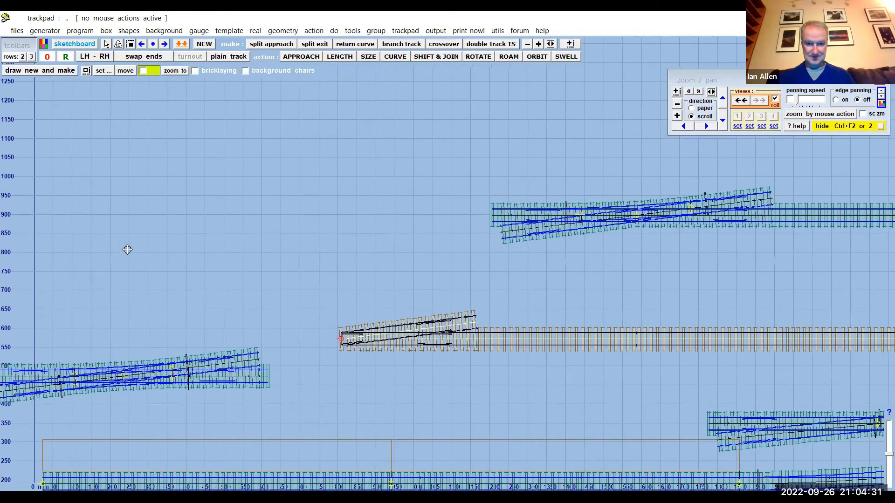
scroll(140, 247, down, 9)
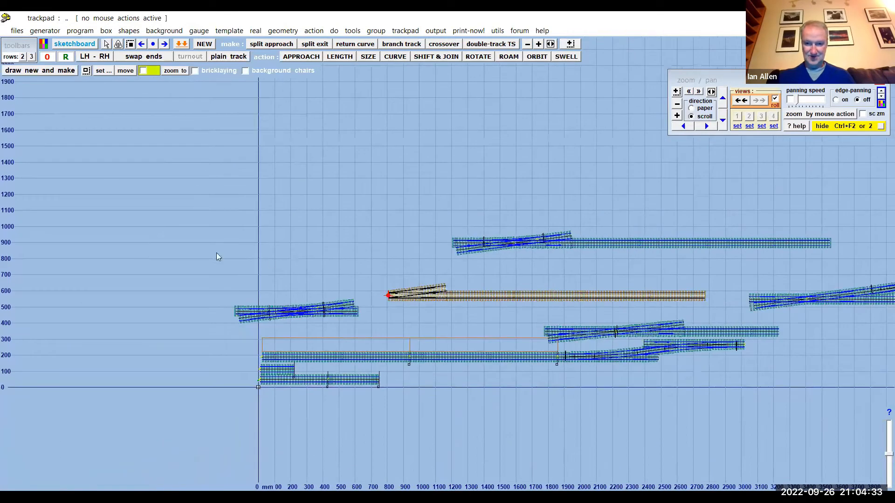
click(428, 58)
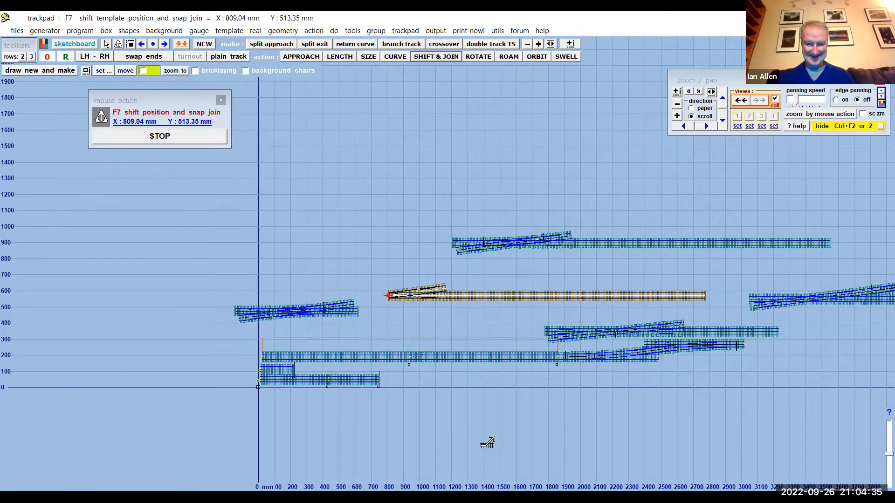
drag(487, 445, 422, 301)
click(164, 137)
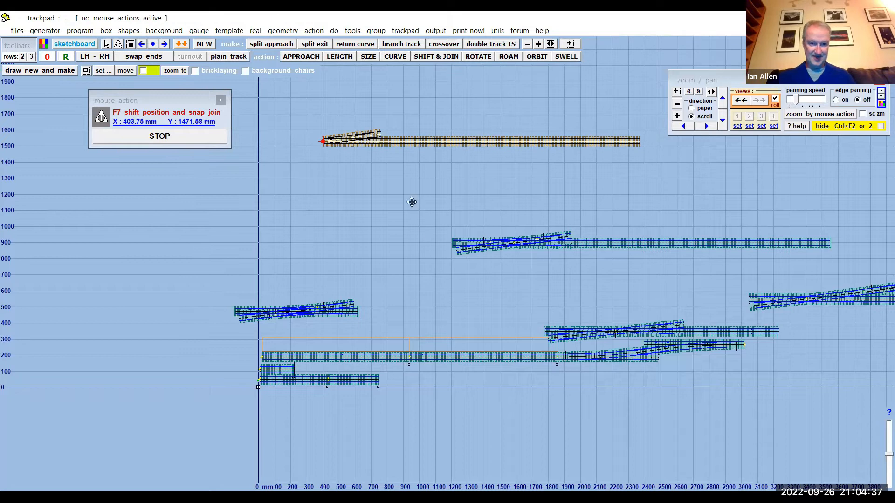
- Convert the half-diamond control template to plain track
drag(409, 200, 444, 302)
scroll(420, 311, up, 6)
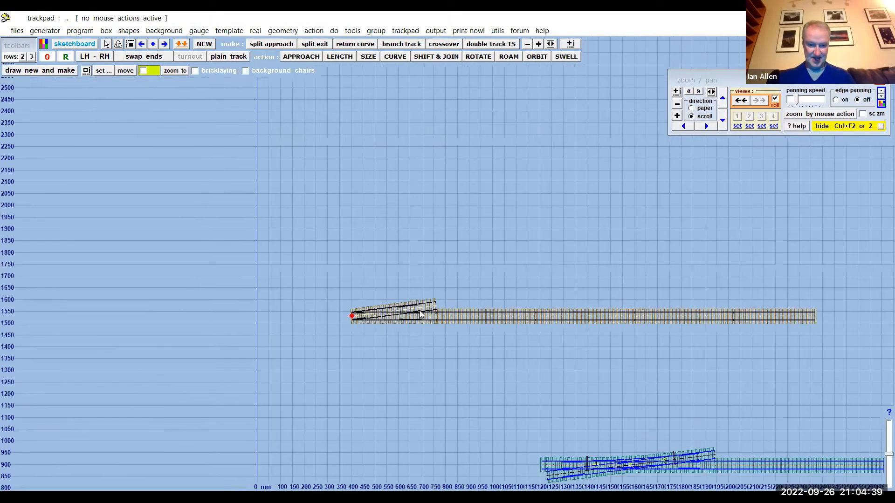
drag(434, 261, 449, 160)
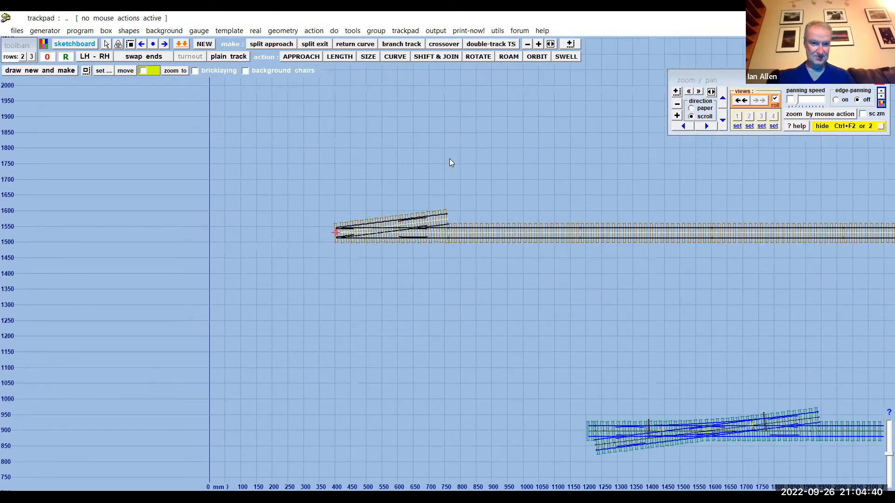
click(229, 31)
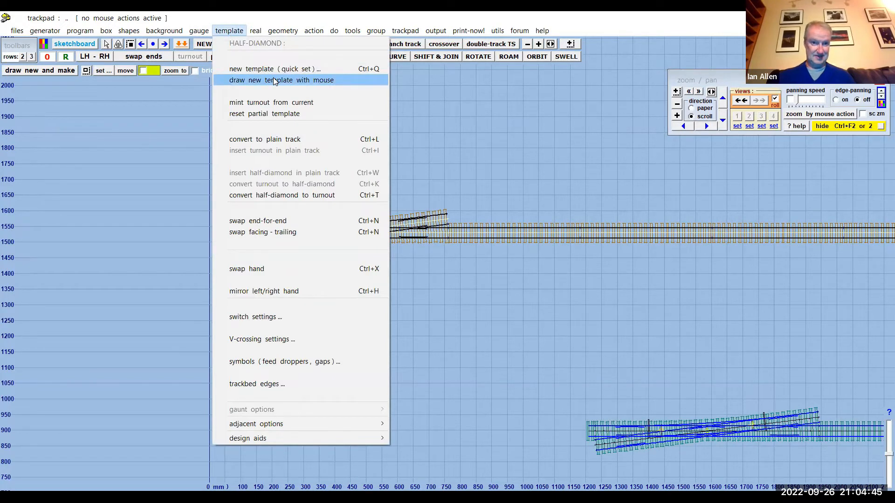
click(265, 139)
drag(373, 201, 261, 246)
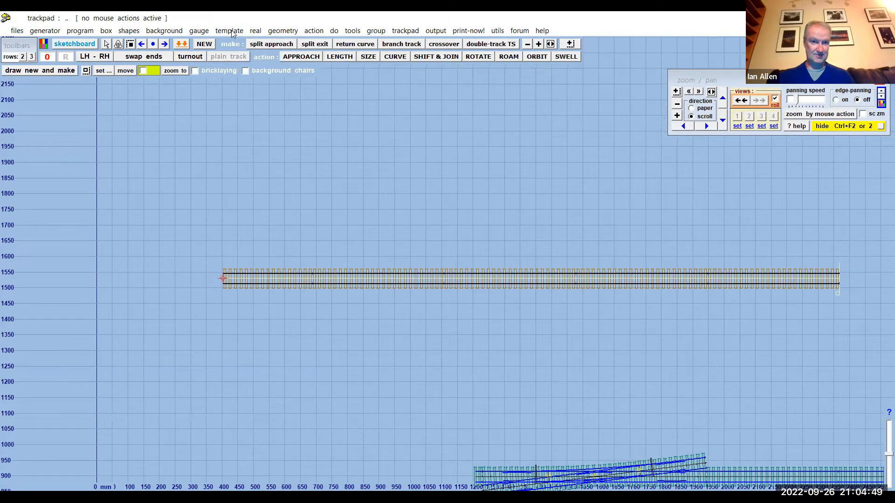
- Insert a turnout in the plain track control template and show the template information panel
click(232, 34)
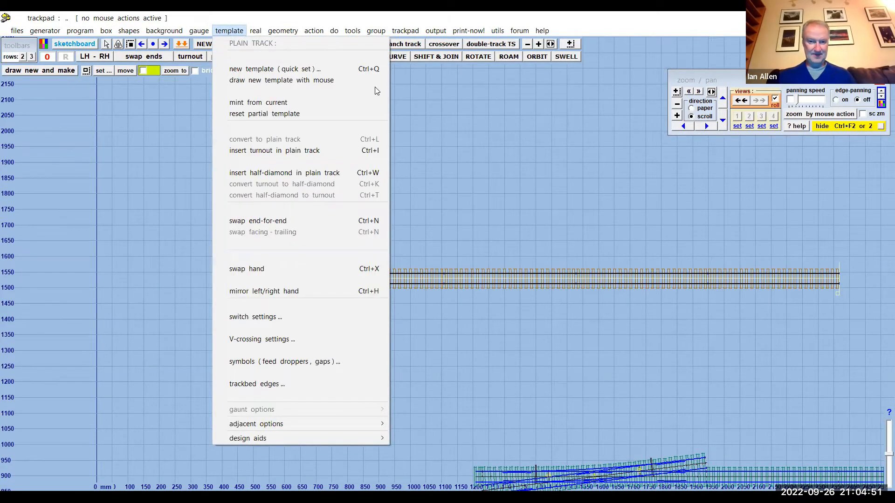
click(422, 124)
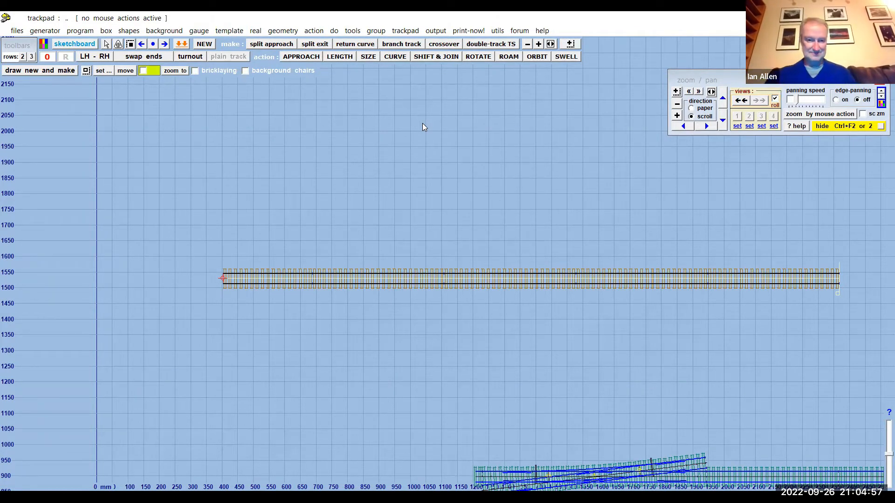
click(229, 30)
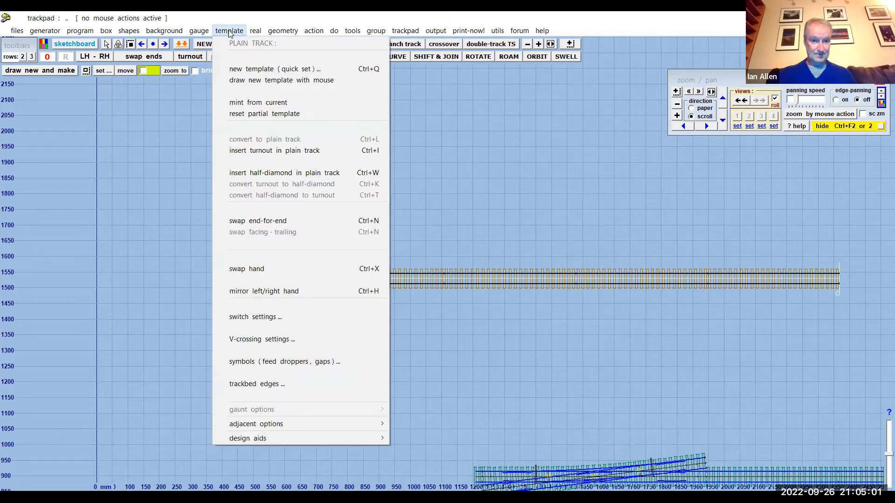
click(275, 150)
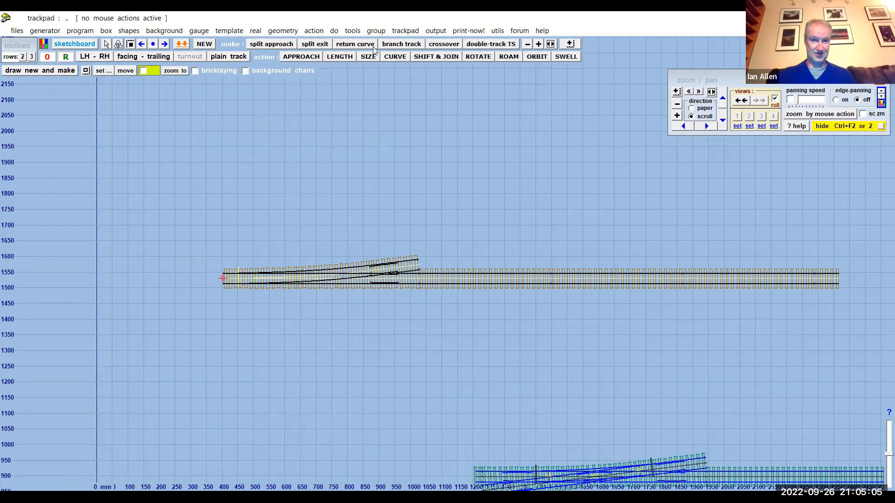
click(406, 32)
click(420, 43)
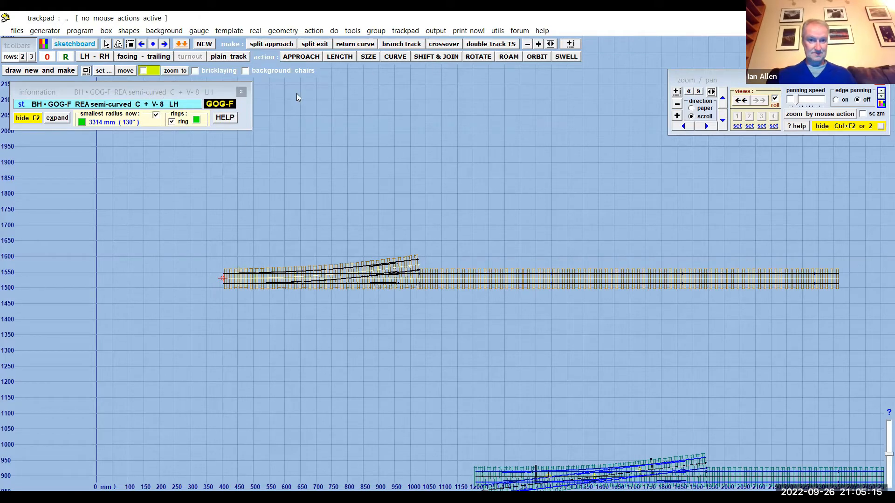
- Make a single-slip crossover from the turnout with the 6ft-6in turnout-side way, and accept the 1:8 result
click(353, 32)
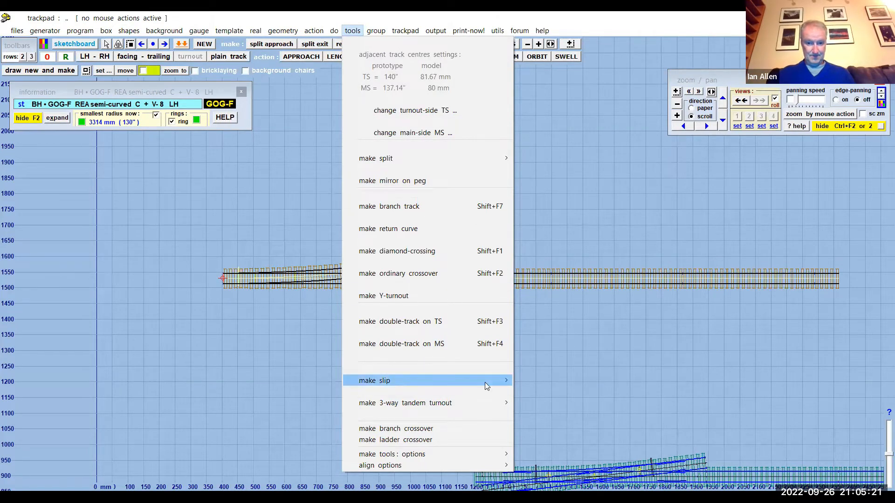
mouse_move(484, 386)
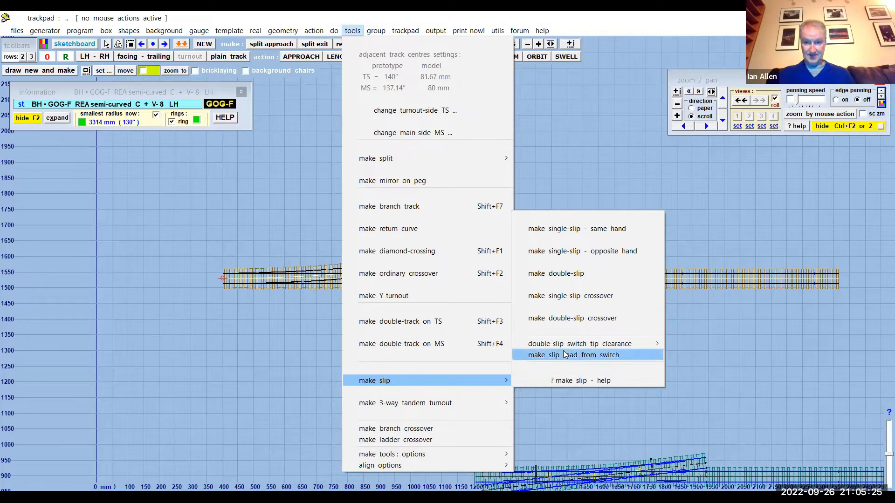
click(578, 299)
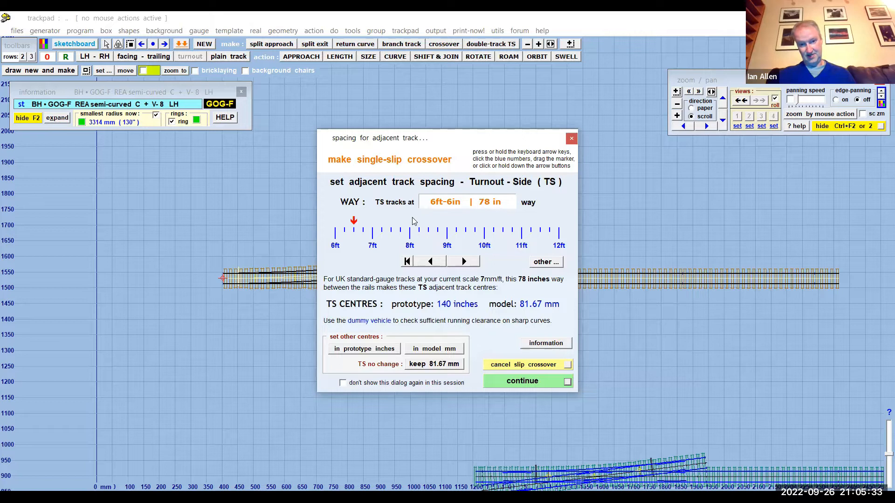
click(522, 382)
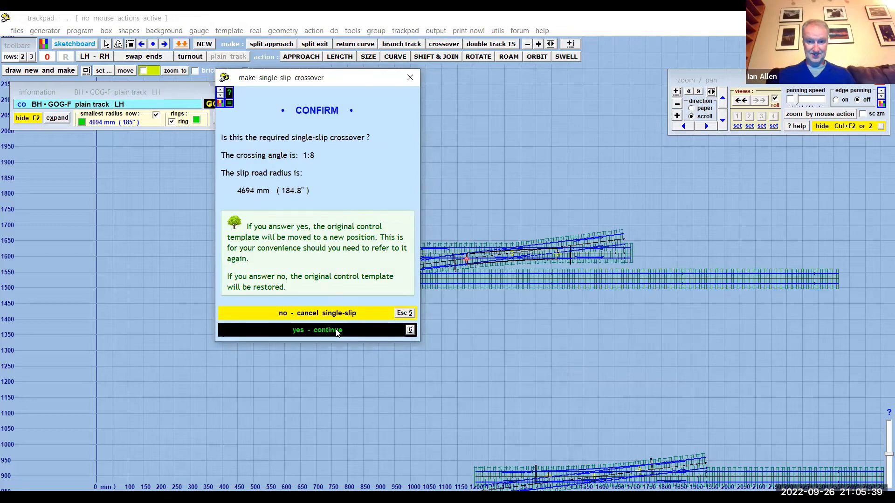
click(326, 330)
- Examine the new single-slip crossover close up, from the turnout's join with the diamond along the slip road to its far end
middle_drag(489, 332, 419, 341)
scroll(362, 287, up, 1)
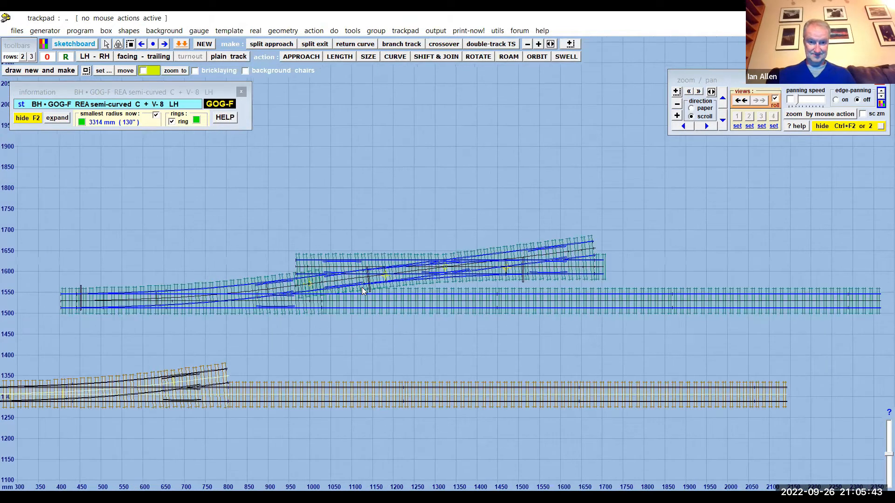
scroll(362, 287, up, 3)
scroll(362, 287, up, 3)
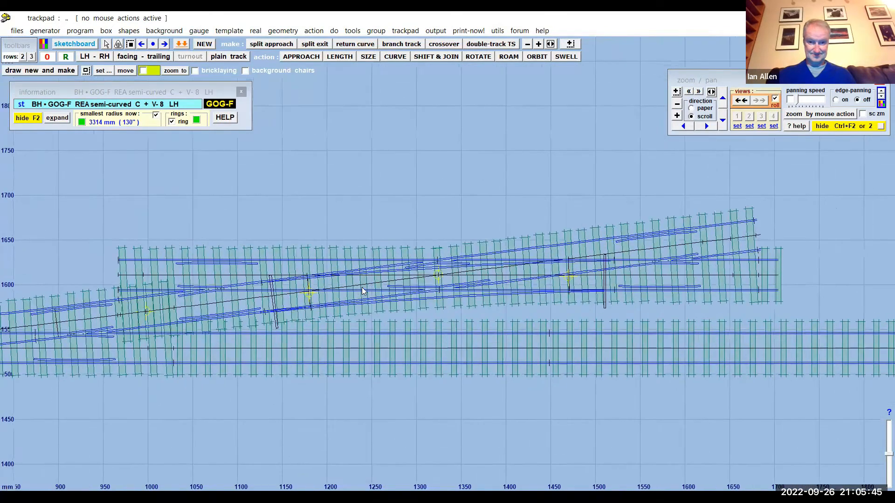
middle_drag(412, 195, 588, 163)
scroll(293, 309, up, 2)
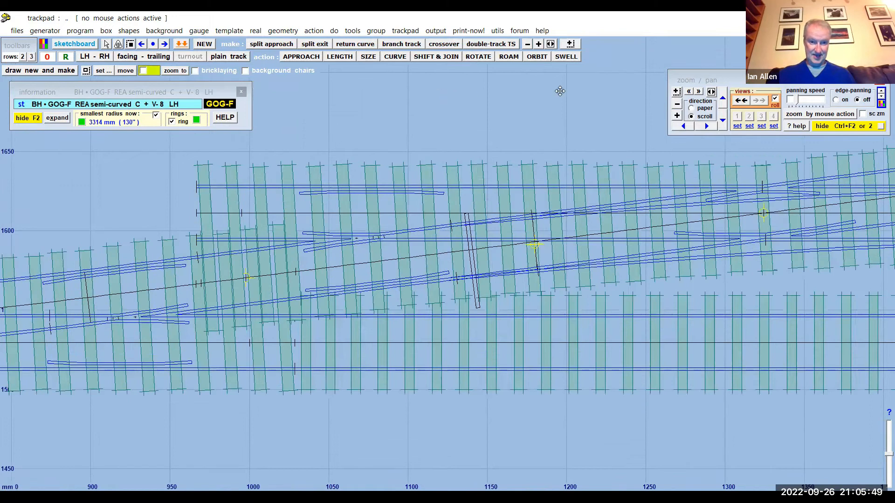
middle_drag(222, 296, 347, 293)
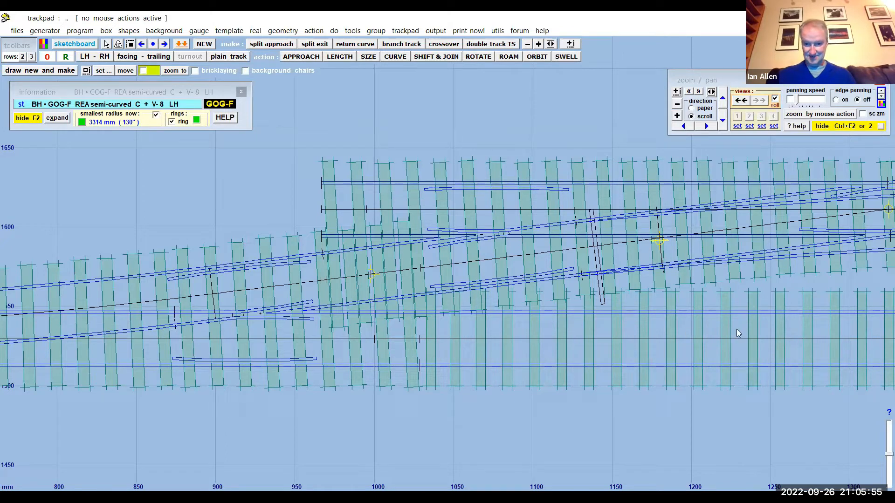
middle_drag(471, 419, 389, 411)
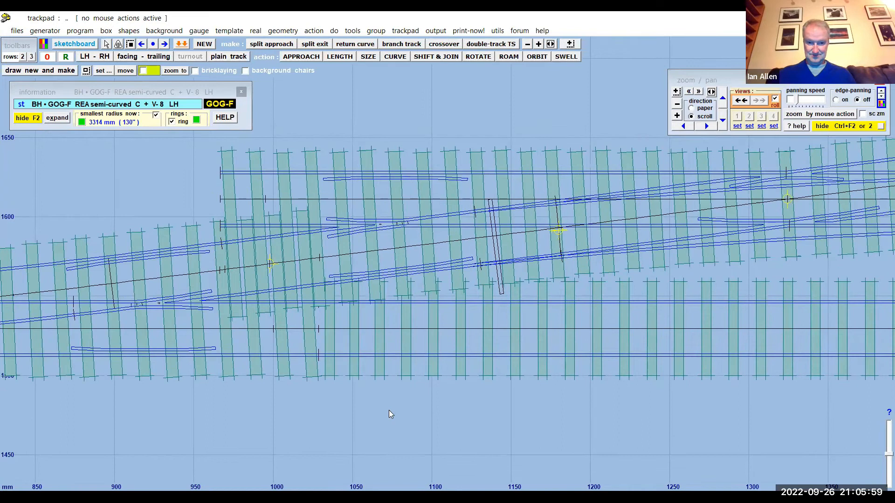
scroll(389, 410, down, 2)
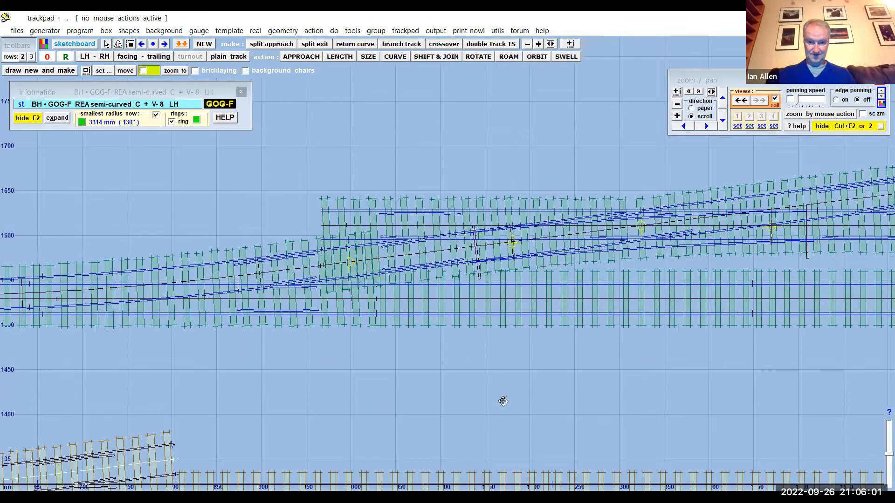
scroll(502, 391, down, 1)
middle_drag(547, 393, 411, 397)
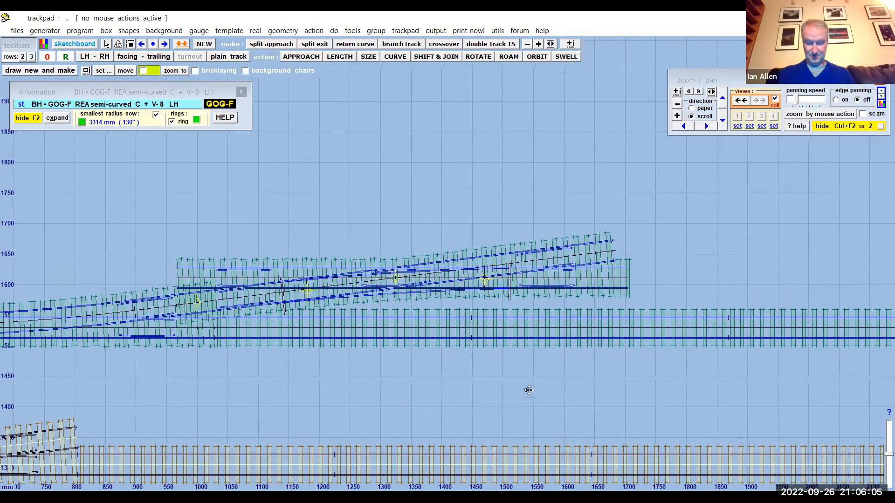
middle_drag(529, 389, 420, 403)
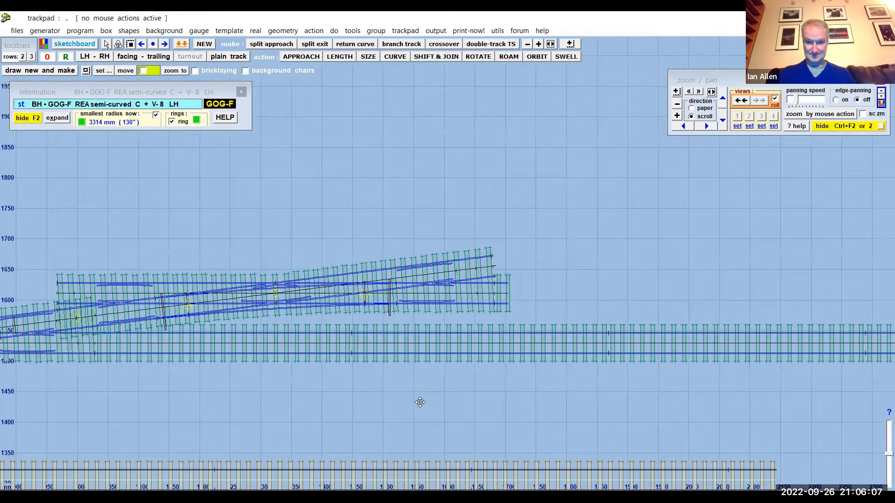
- Group the single-slip crossover templates and their adjoining main track above the control template, and delete the group
scroll(459, 402, down, 2)
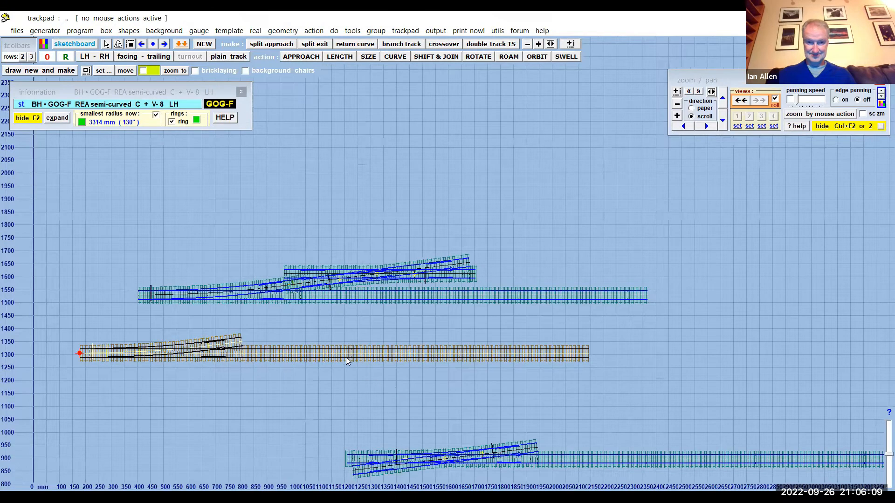
middle_drag(424, 332, 423, 323)
scroll(418, 323, up, 1)
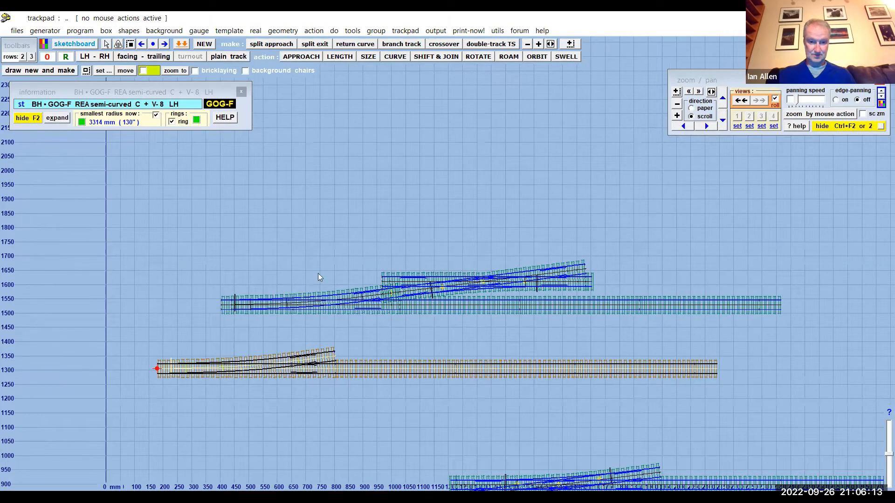
click(130, 47)
drag(194, 242, 804, 344)
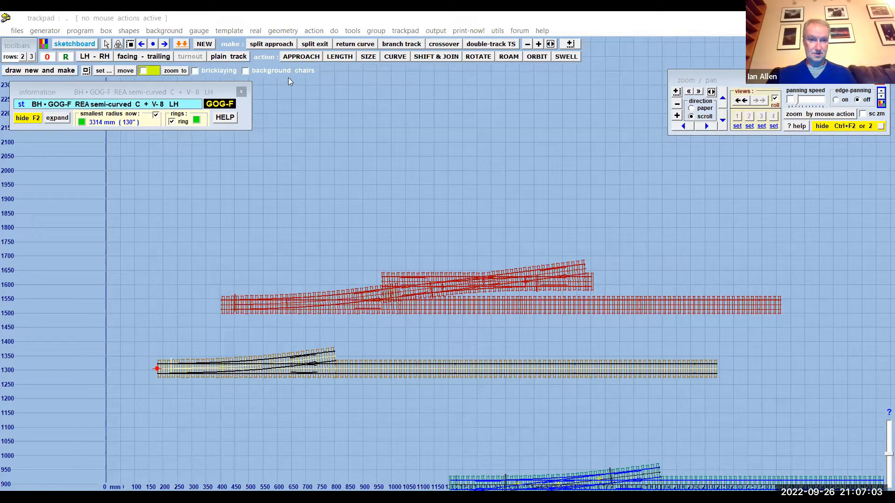
click(376, 30)
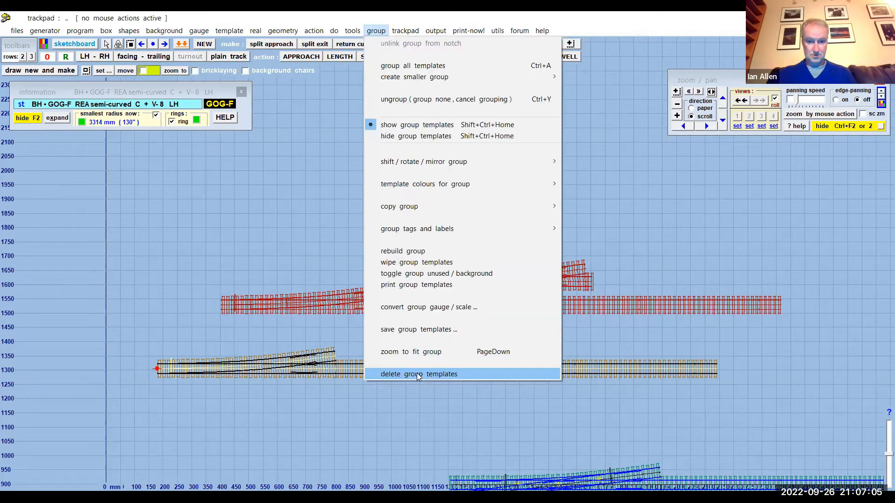
click(418, 374)
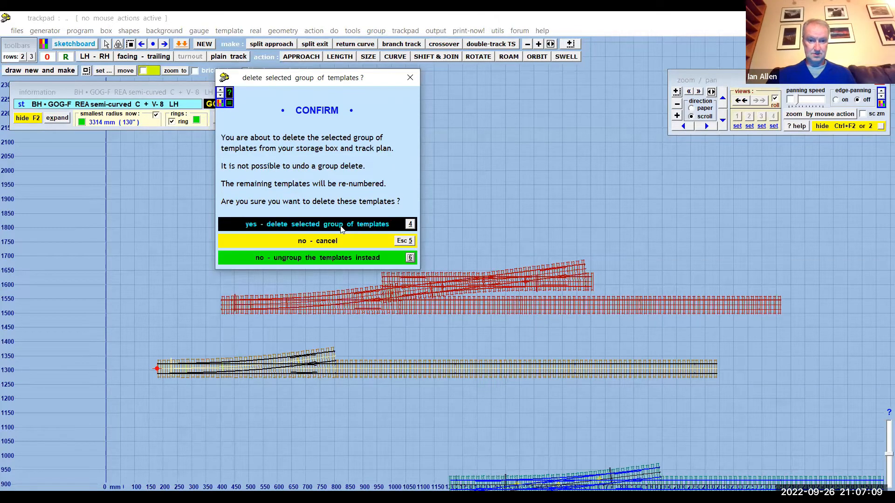
click(447, 281)
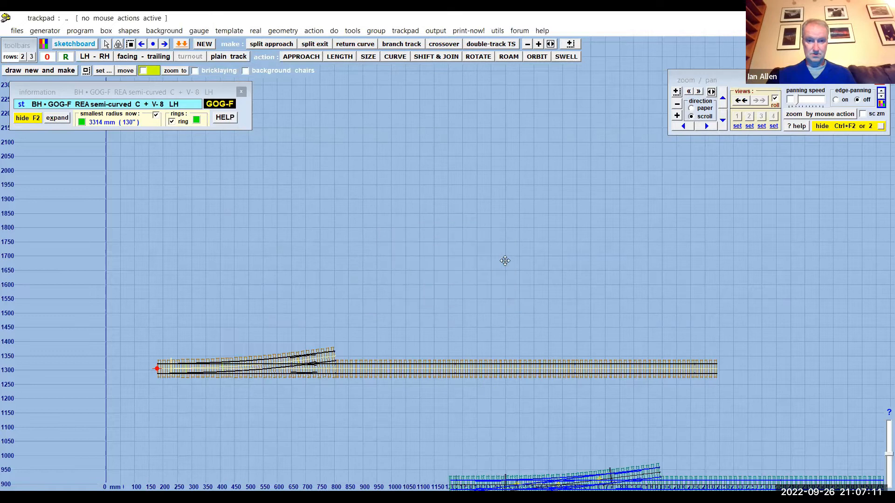
- Curve the control turnout upwards to a radius of about 7565 mm
scroll(374, 313, up, 2)
middle_drag(376, 300, 453, 256)
scroll(453, 256, up, 3)
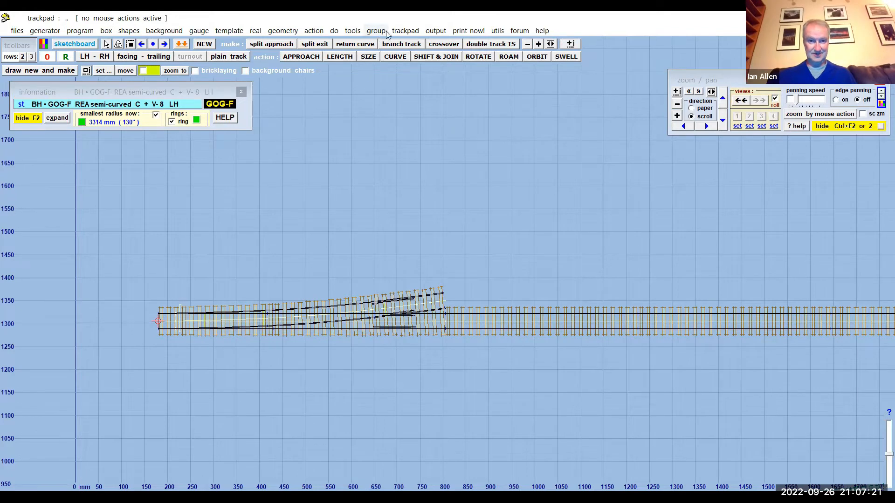
key(F6)
drag(554, 448, 614, 446)
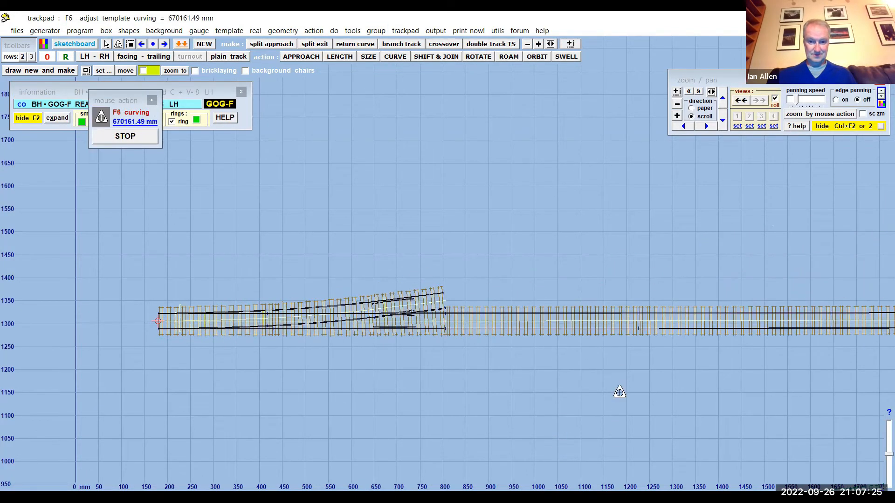
drag(609, 396, 629, 343)
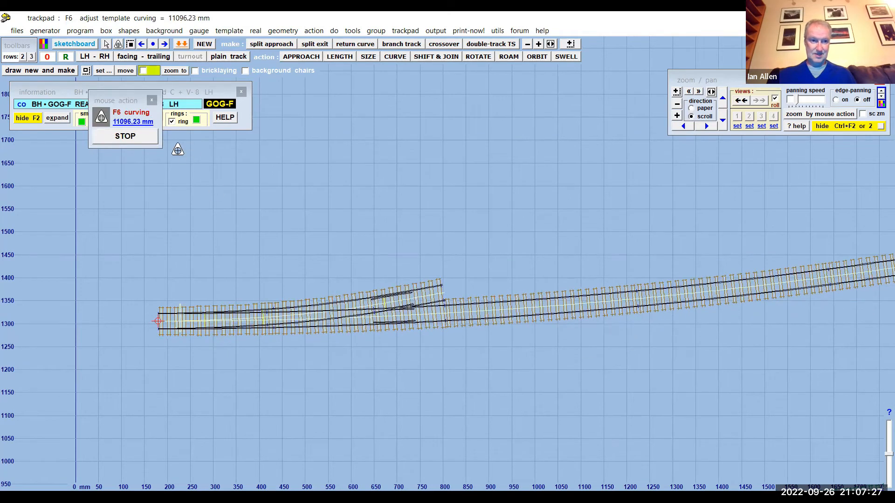
drag(129, 93, 93, 175)
click(593, 425)
drag(593, 425, 573, 406)
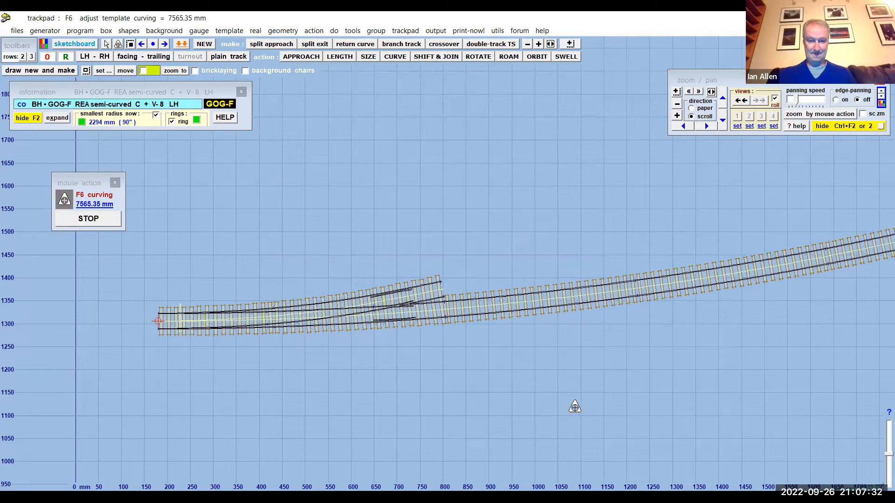
click(88, 219)
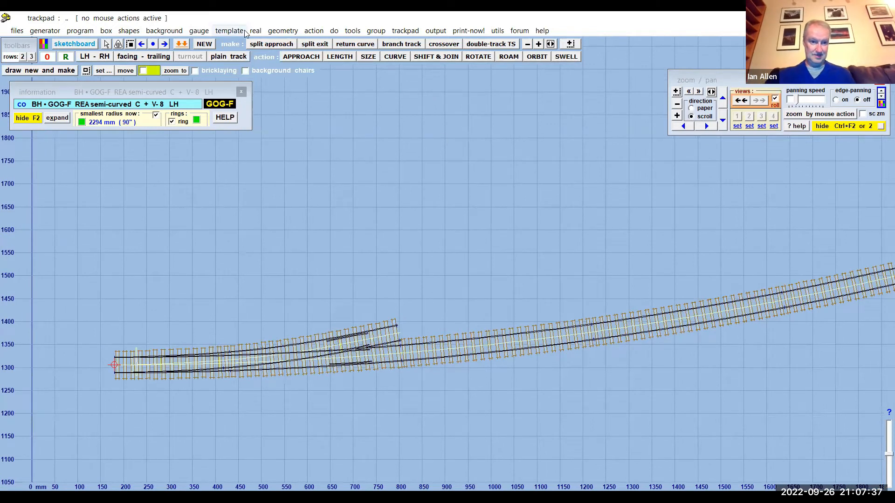
- Set the control turnout's V-crossing angle to 1:10, keeping the regular crossing geometry
click(229, 31)
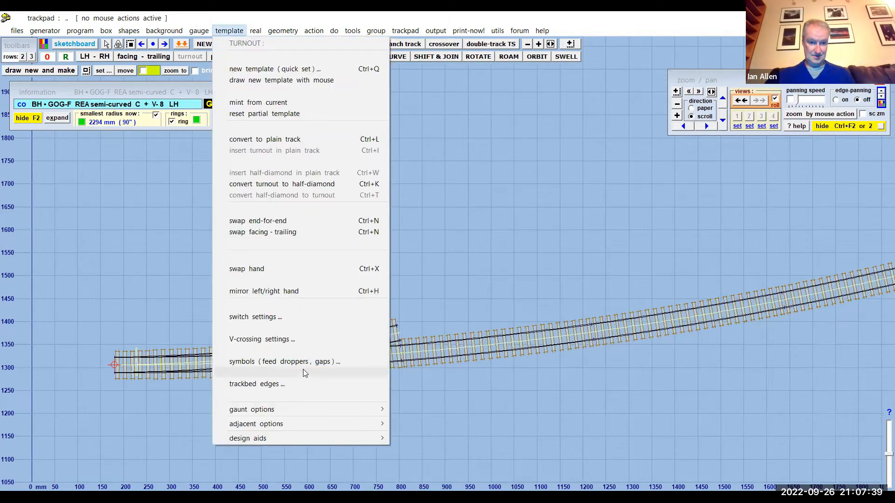
click(292, 338)
click(68, 200)
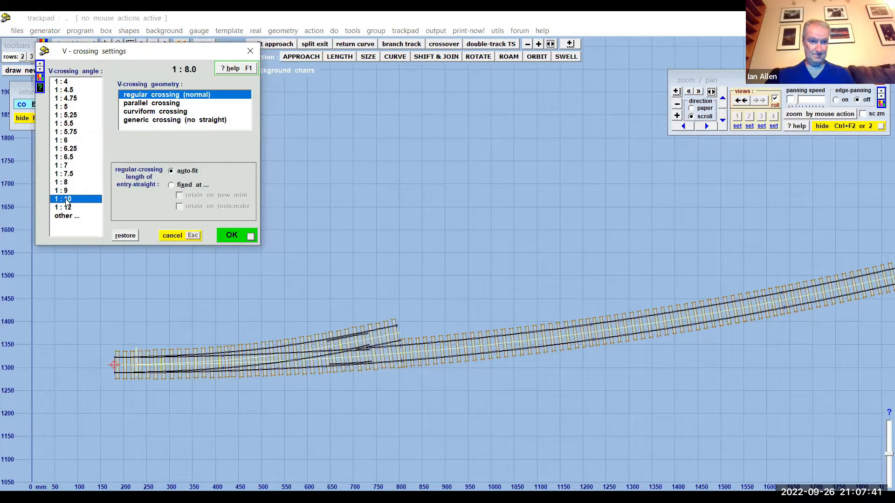
click(231, 236)
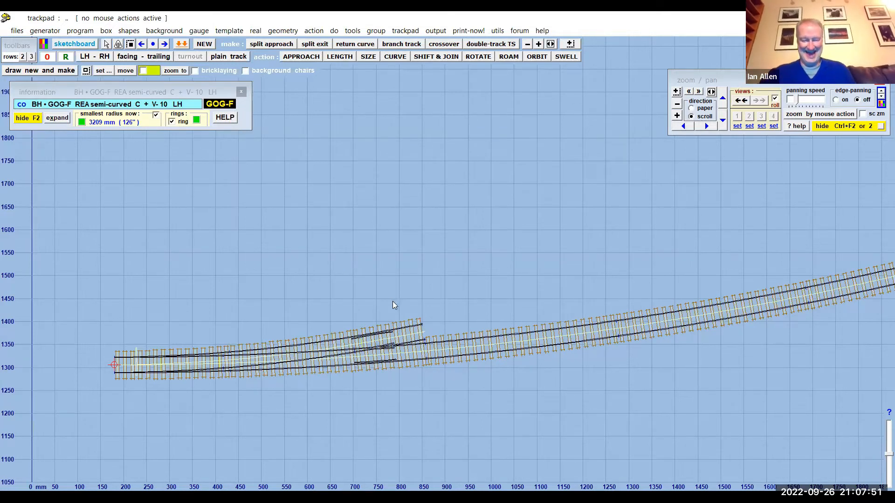
- Make a ladder crossover from the curved turnout with the 6ft-6in turnout-side way
drag(405, 255, 404, 257)
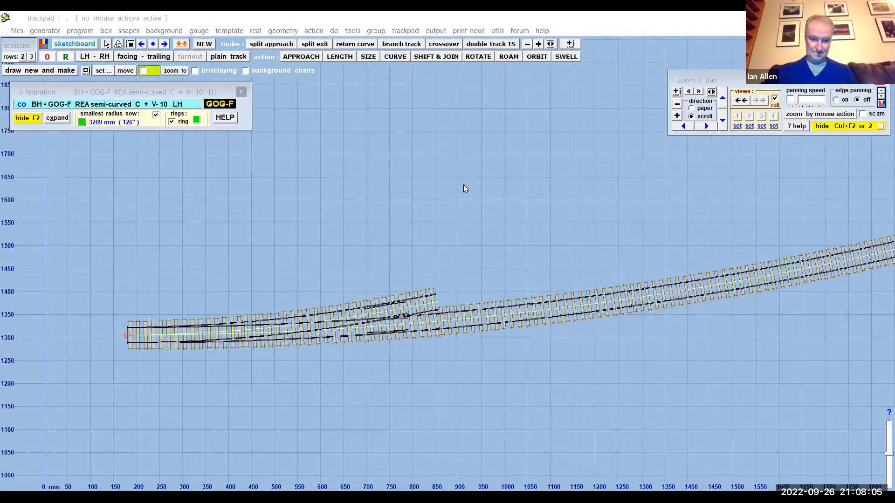
drag(464, 184, 452, 200)
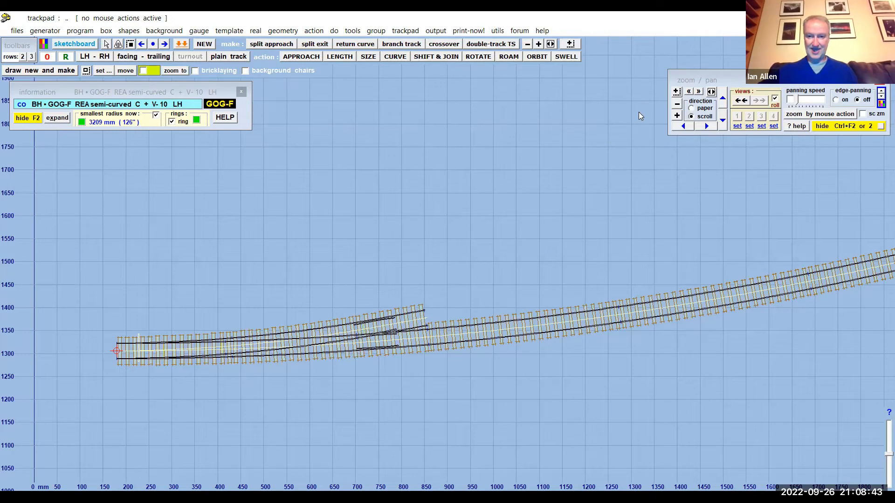
click(351, 31)
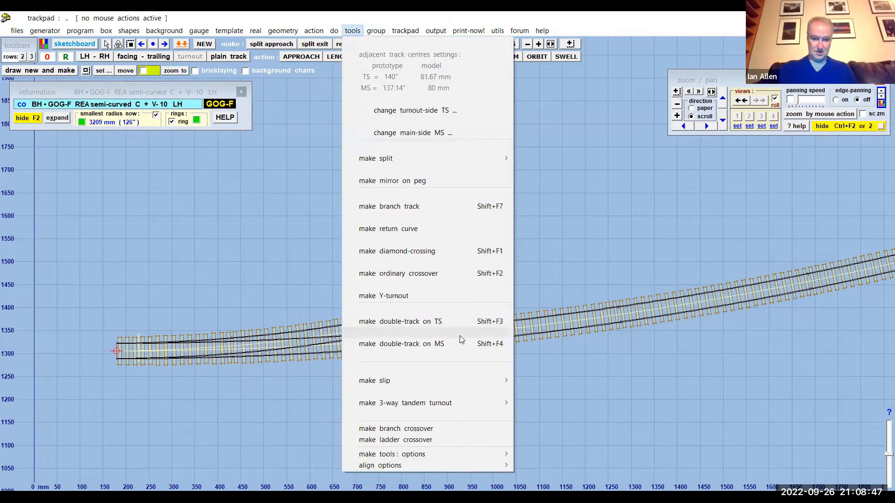
click(466, 438)
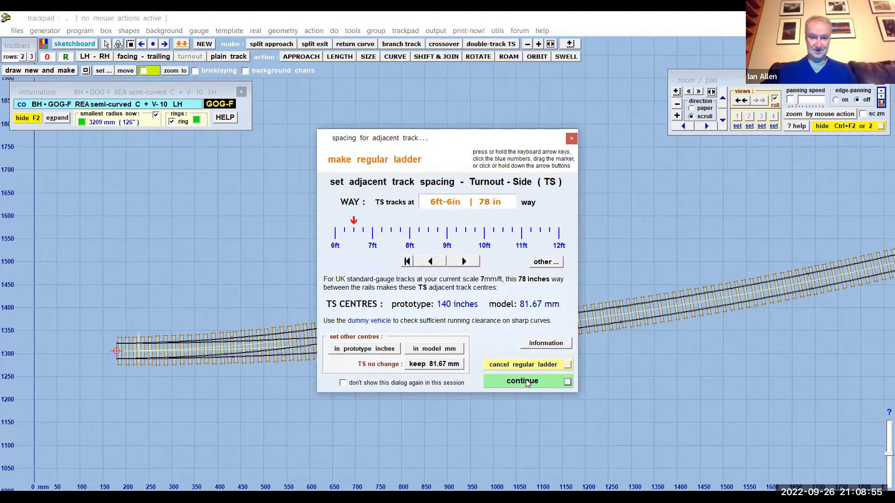
click(523, 382)
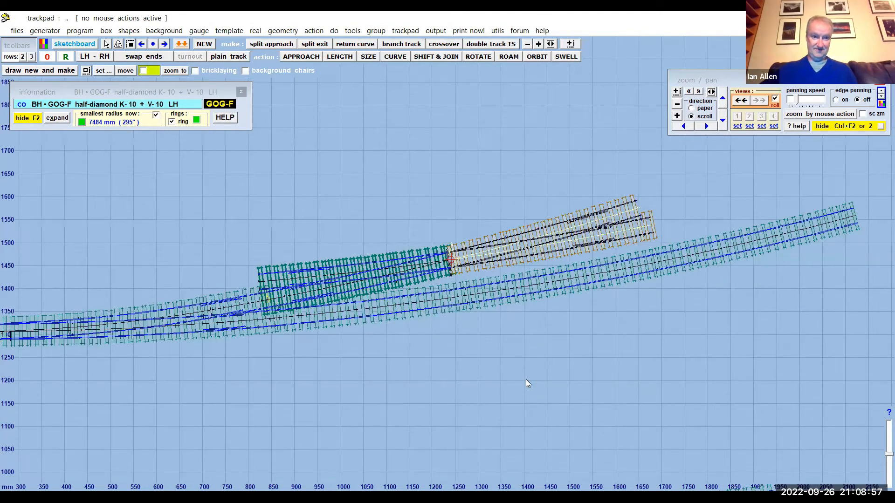
scroll(558, 345, up, 2)
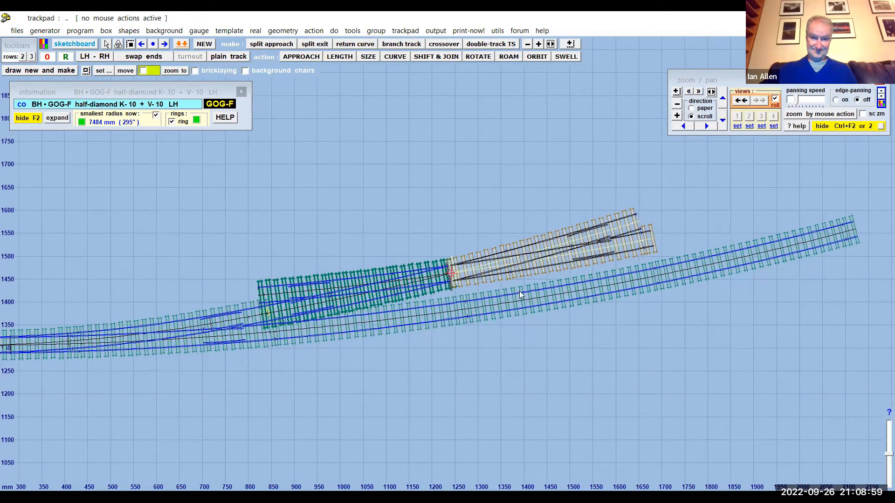
scroll(461, 274, up, 3)
mouse_move(493, 194)
mouse_down()
mouse_move(535, 192)
mouse_move(329, 233)
mouse_move(482, 206)
mouse_up()
scroll(481, 206, down, 2)
scroll(482, 210, down, 1)
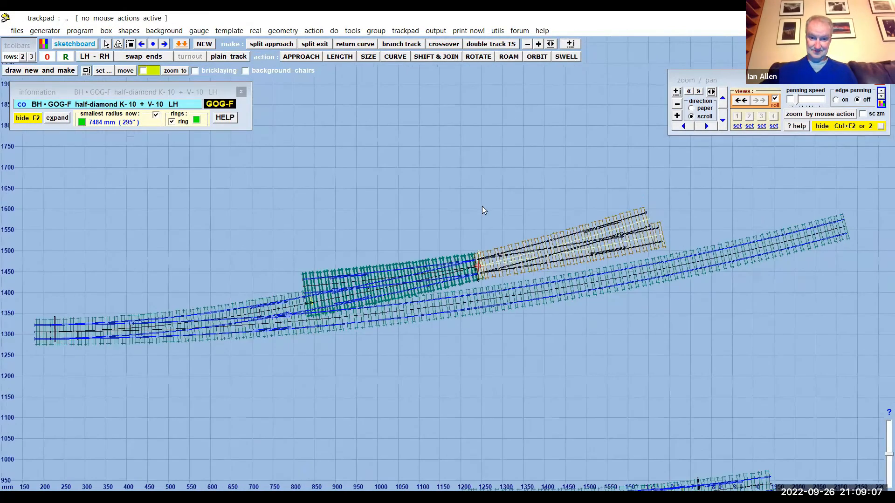
- Extend the control half-diamond alongside the curved main track to an overall length of about 879 mm, and store it as background
click(339, 56)
drag(443, 389, 623, 352)
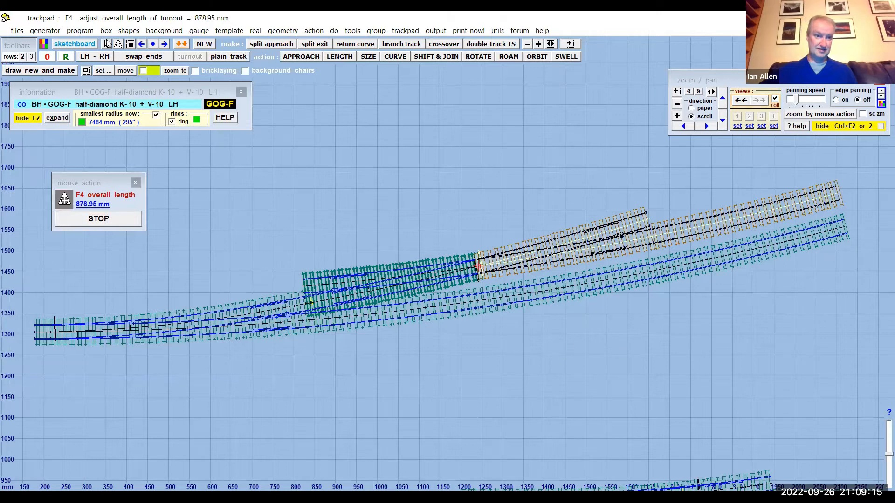
click(80, 30)
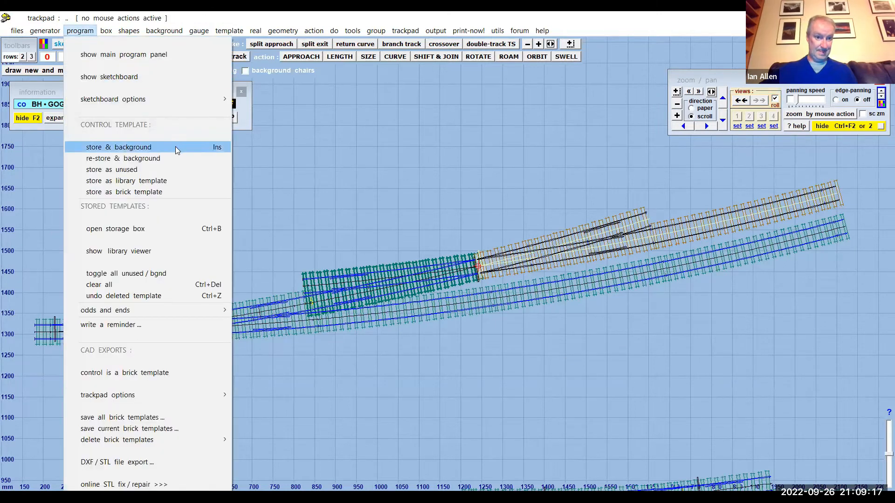
click(176, 147)
- Make the ladder's other half-diamond the control template, extend it back to about 1066 mm overall, and store it as background
click(345, 281)
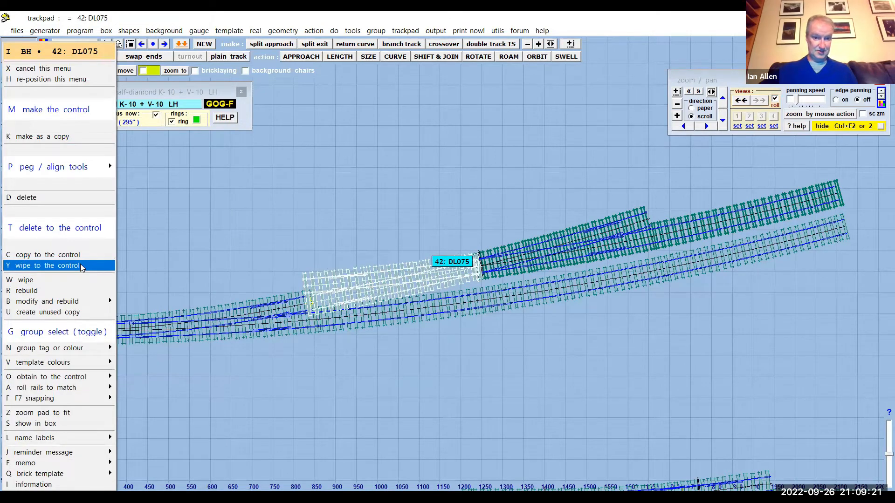
click(80, 266)
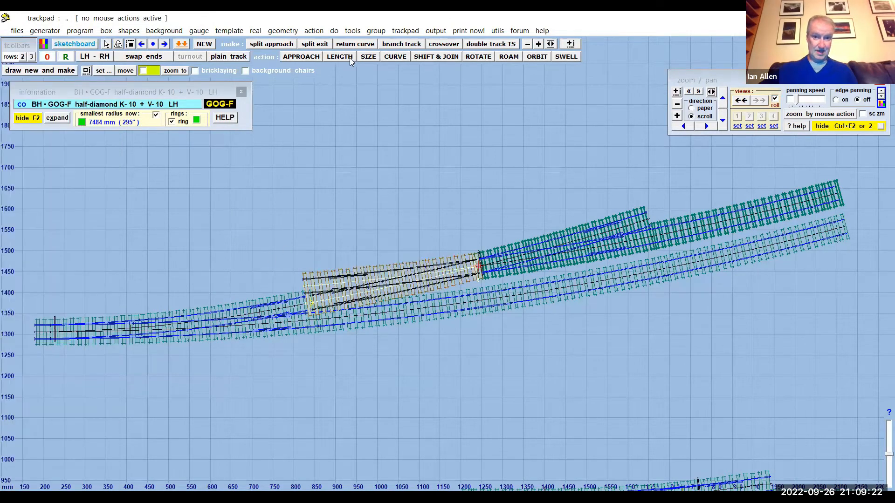
click(339, 56)
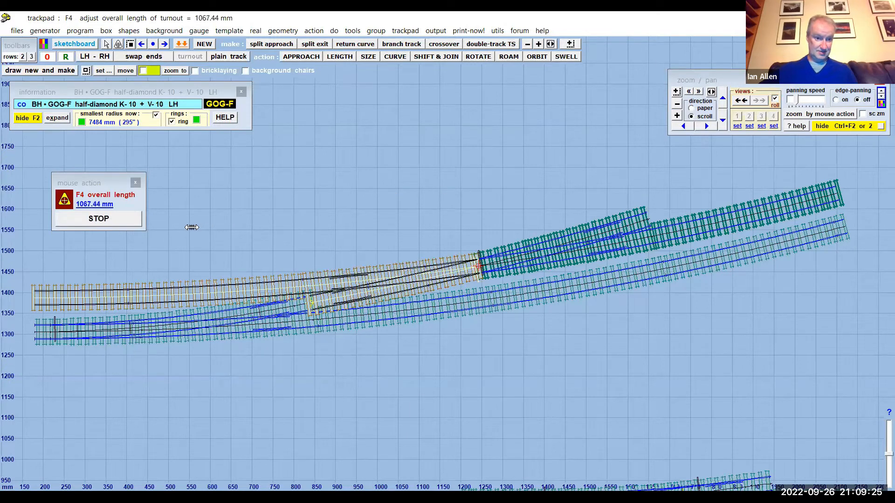
click(124, 220)
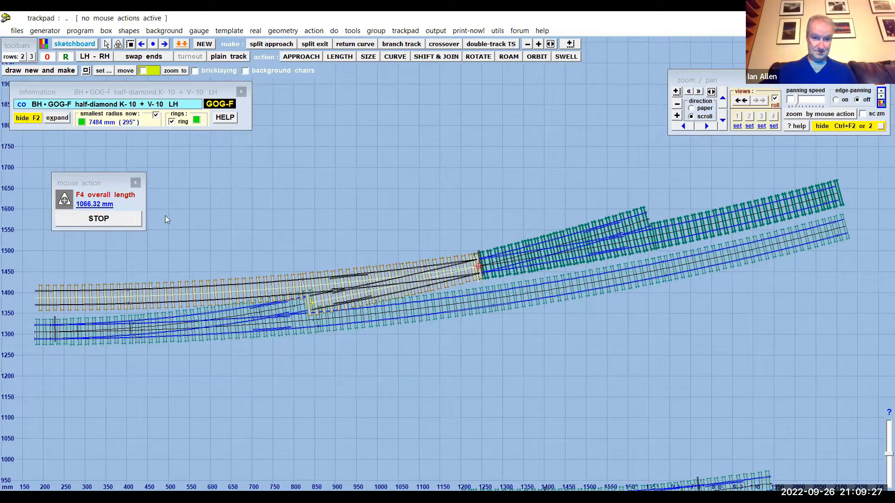
click(76, 31)
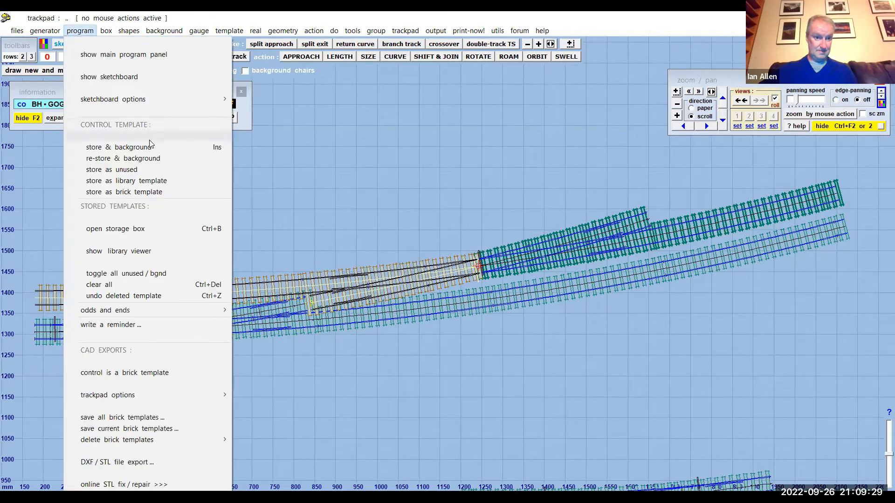
click(149, 147)
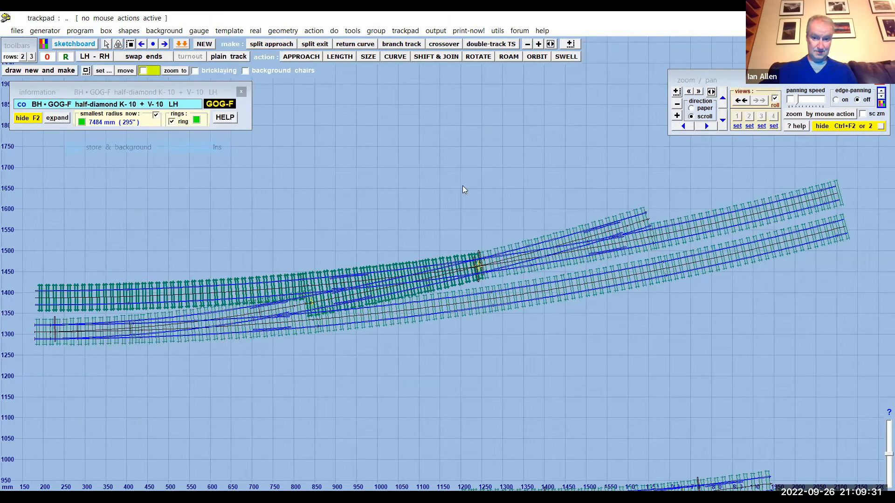
- Group all the background templates on the trackpad and delete the group, leaving only the control template
scroll(519, 375, down, 1)
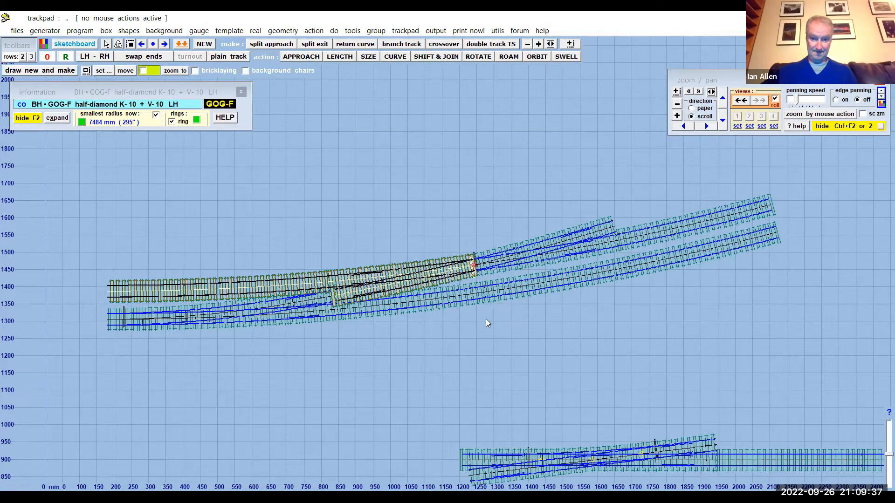
scroll(485, 319, up, 2)
scroll(486, 321, down, 3)
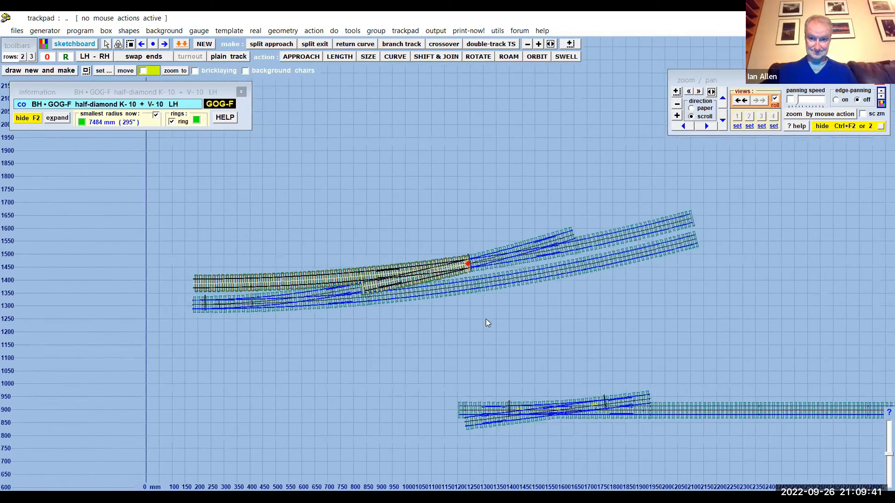
scroll(486, 319, down, 4)
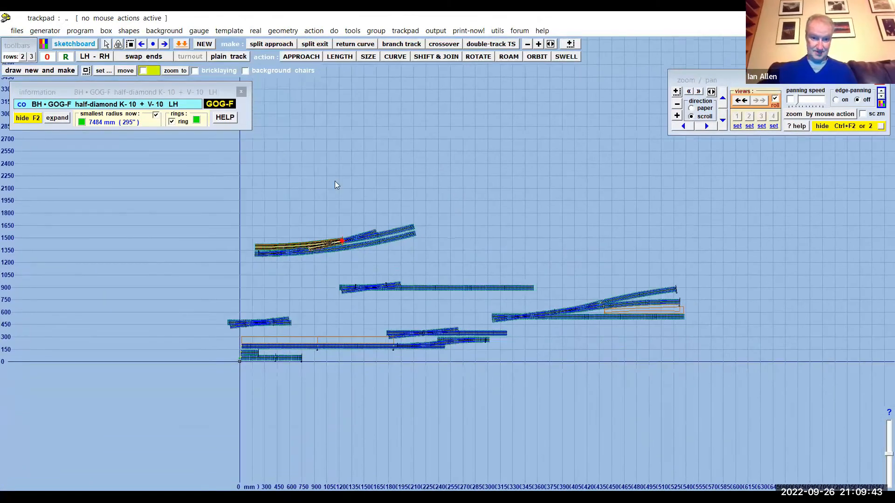
click(131, 44)
drag(209, 200, 717, 399)
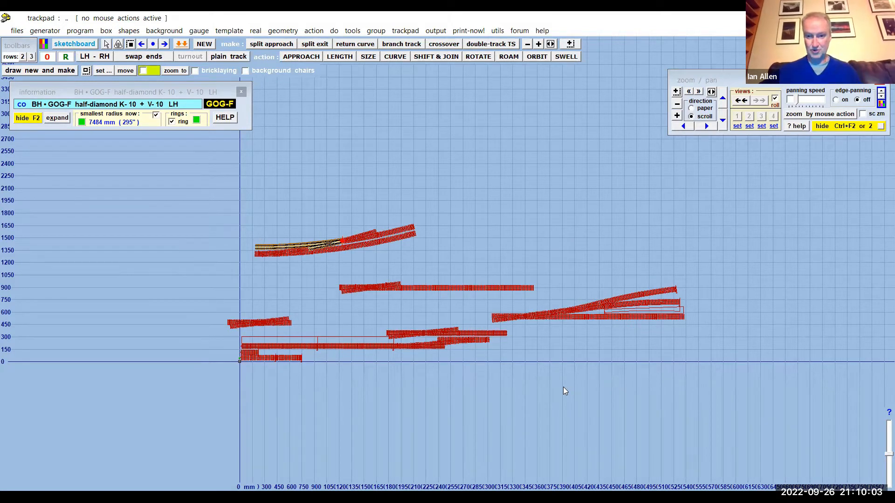
click(376, 30)
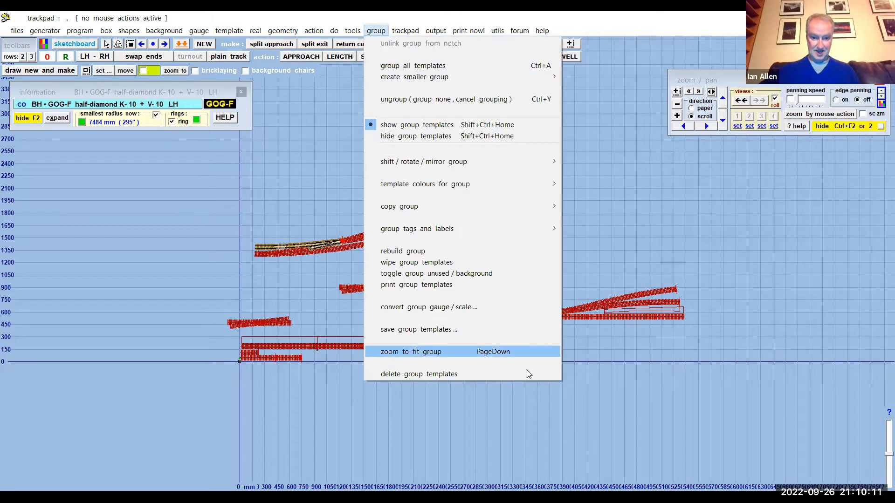
click(450, 374)
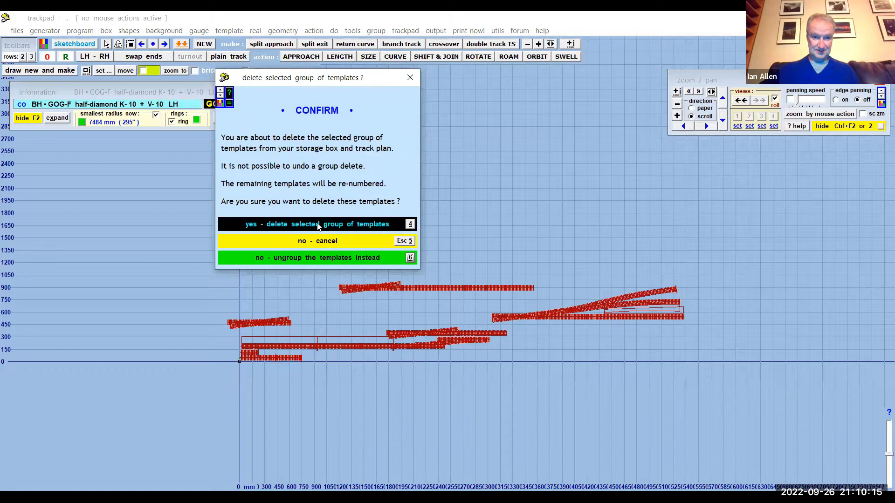
click(448, 280)
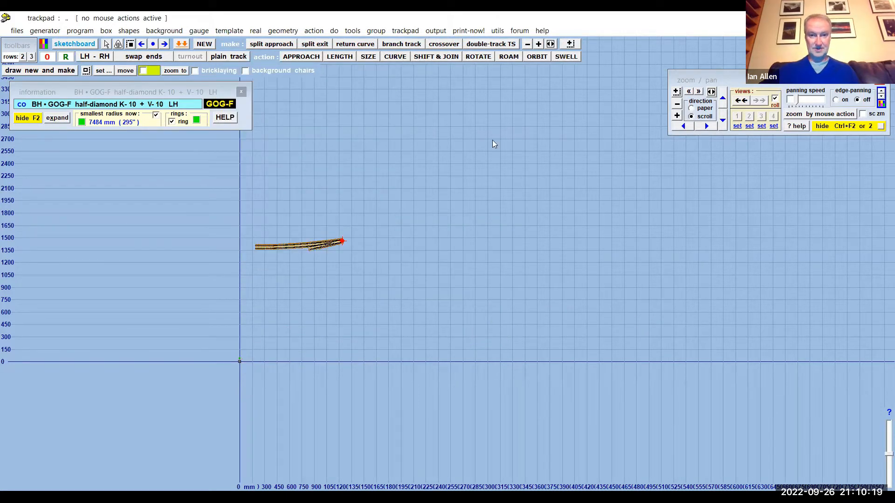
- Hide the control template, and create a new straight plain-track control template using the quick set
click(404, 30)
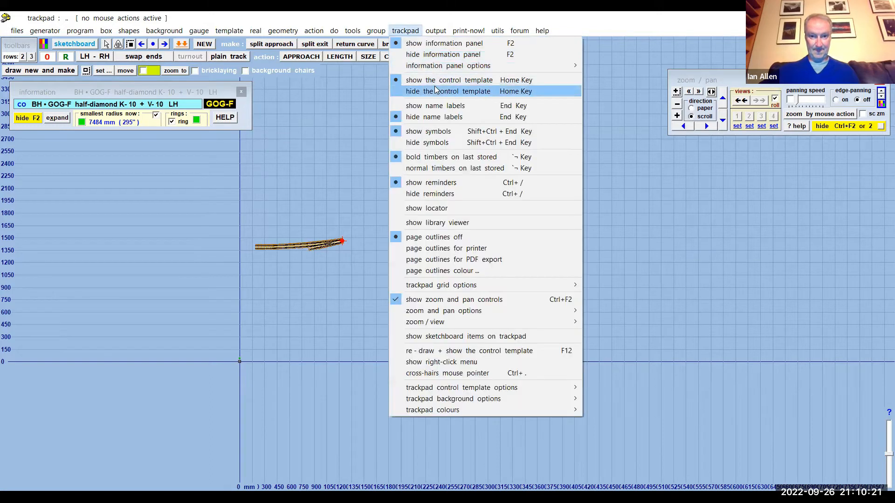
click(434, 91)
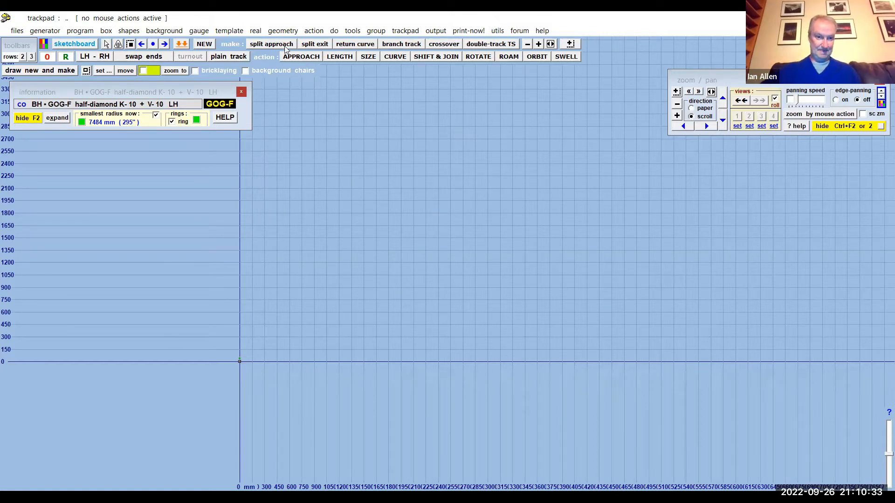
click(228, 33)
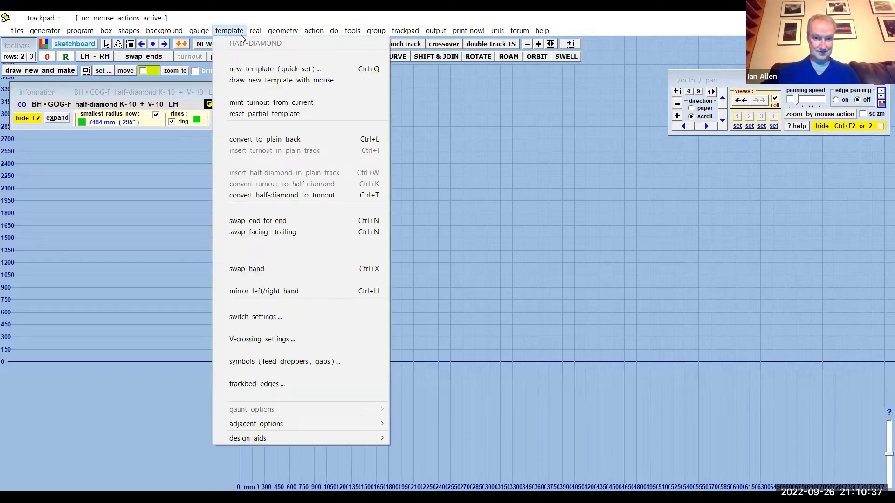
click(262, 69)
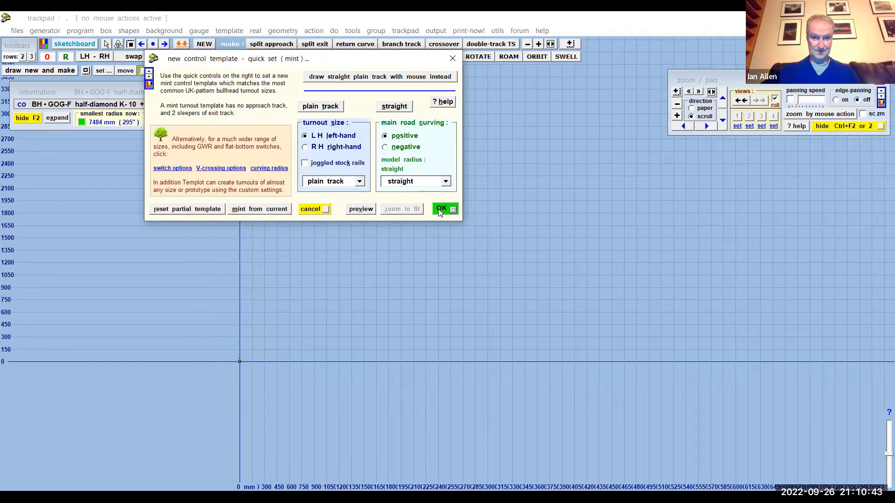
key(Return)
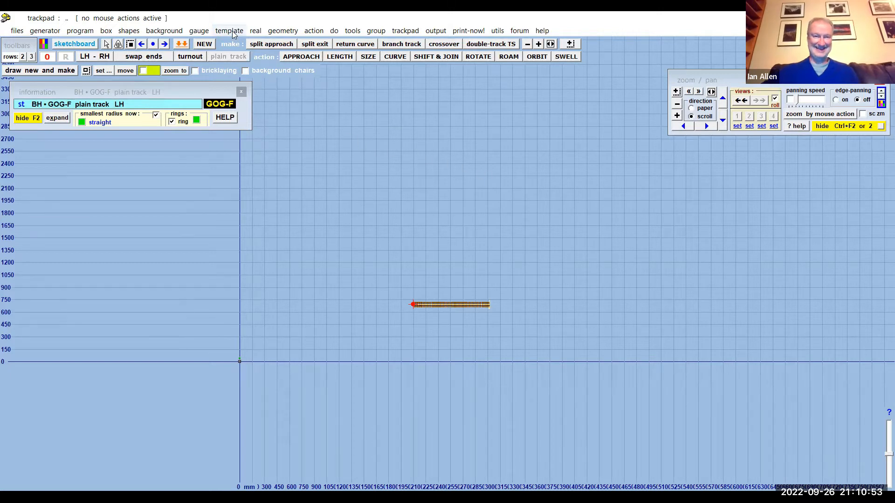
click(408, 197)
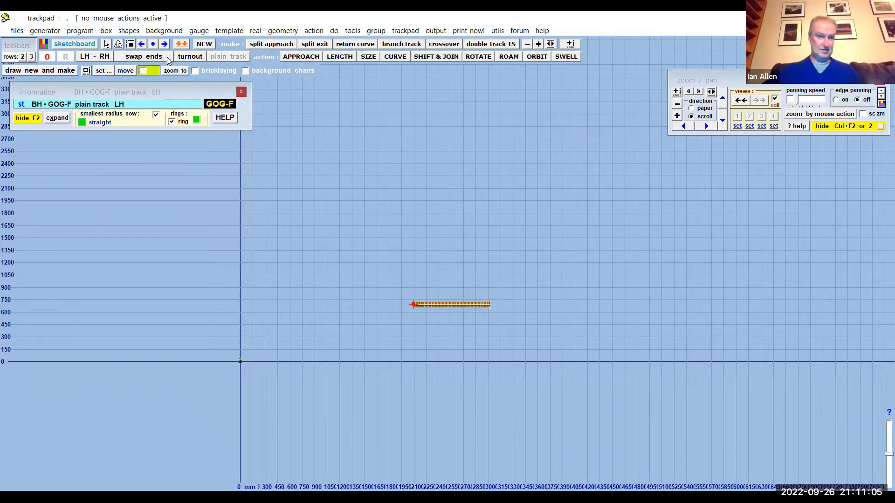
click(128, 34)
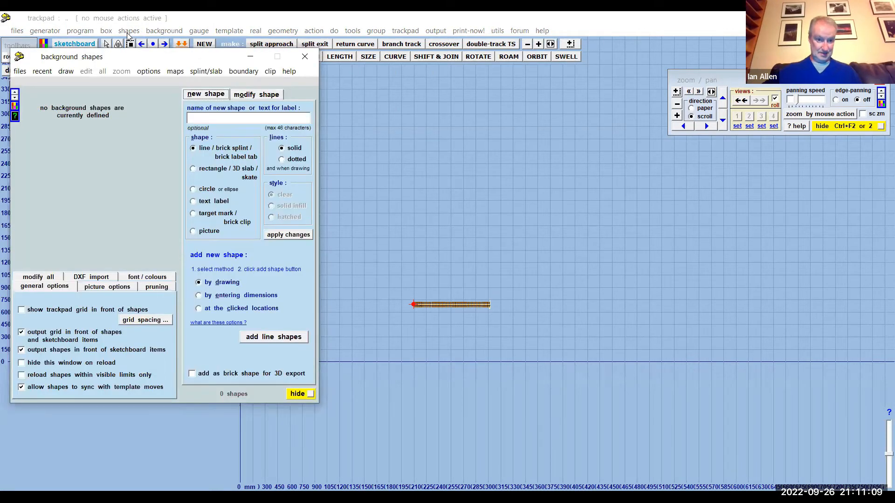
click(164, 30)
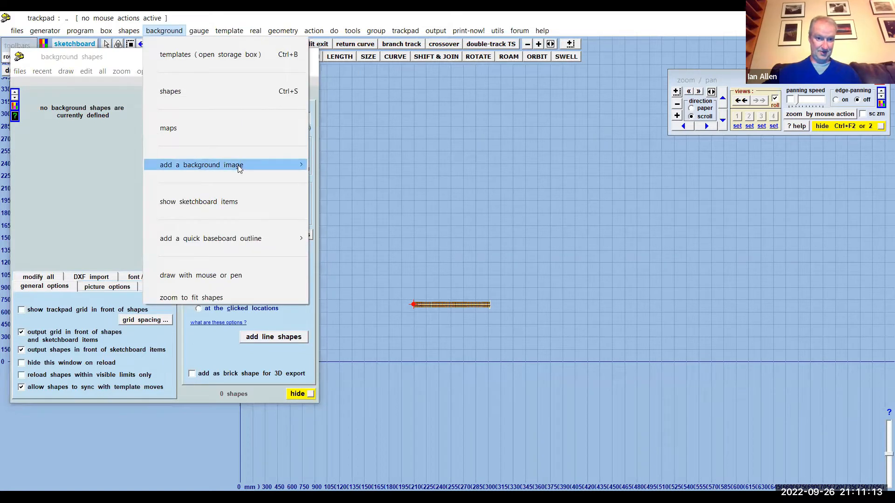
mouse_move(239, 168)
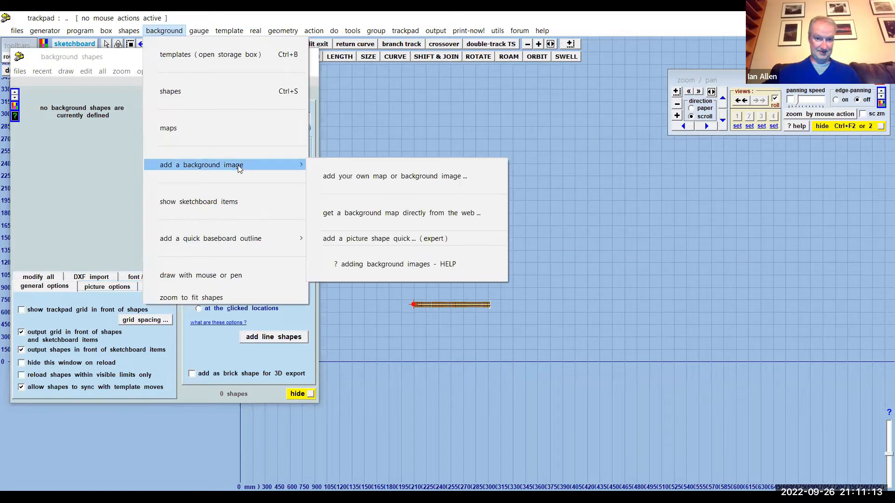
click(360, 181)
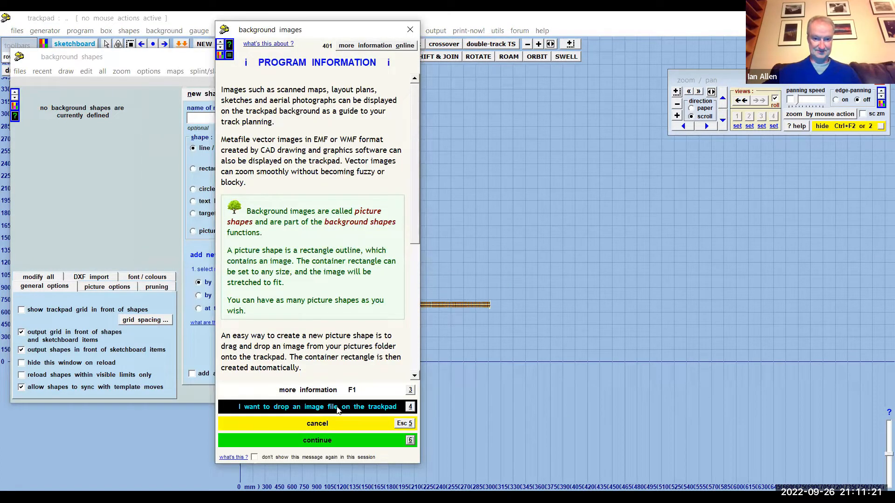
click(338, 408)
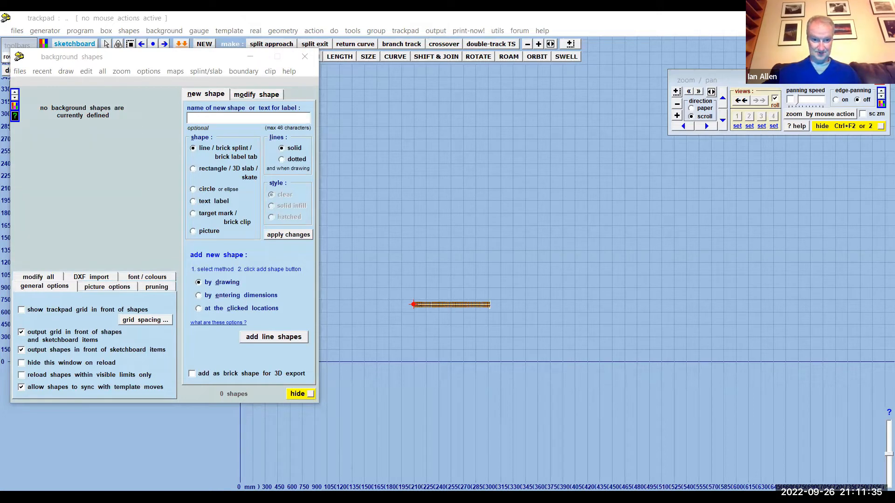
right_click(454, 128)
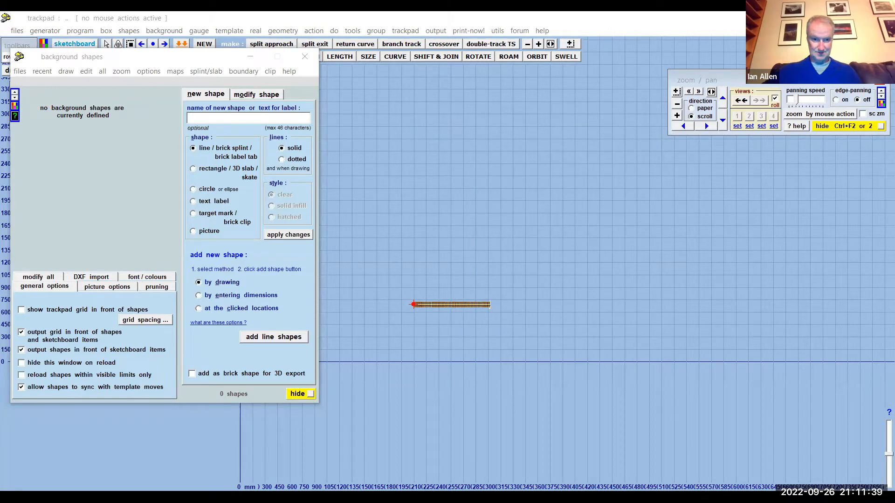
click(304, 56)
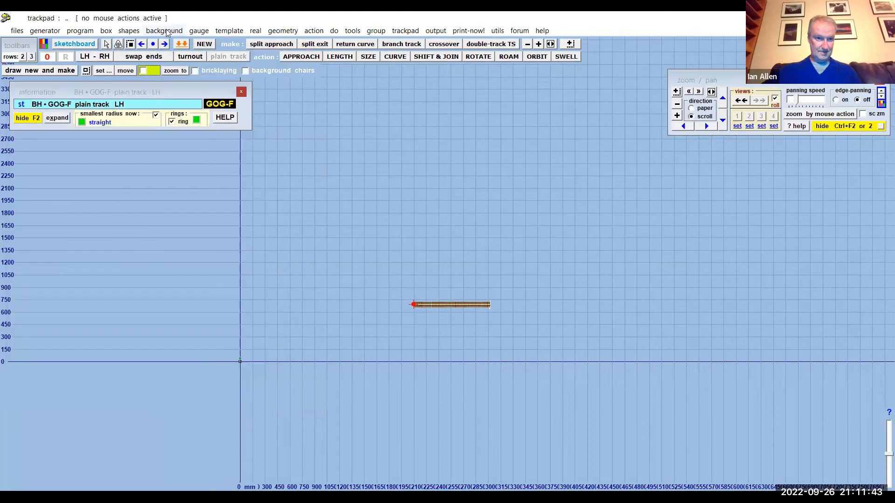
click(166, 31)
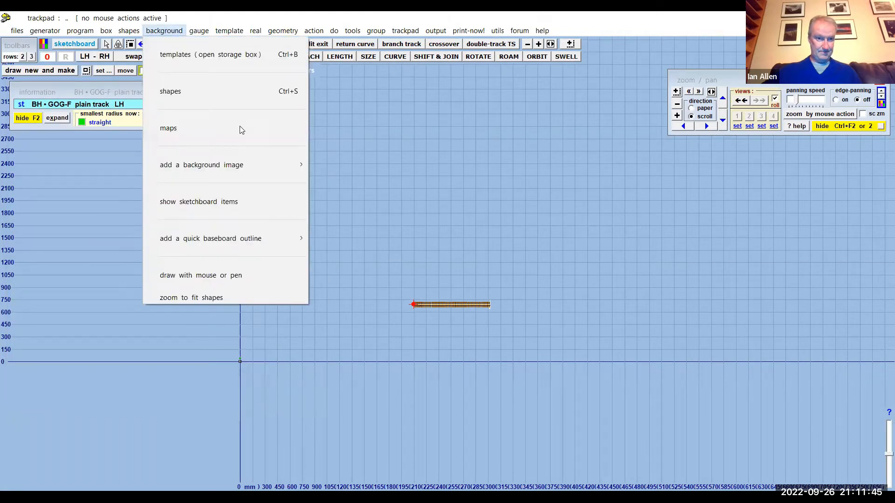
mouse_move(245, 169)
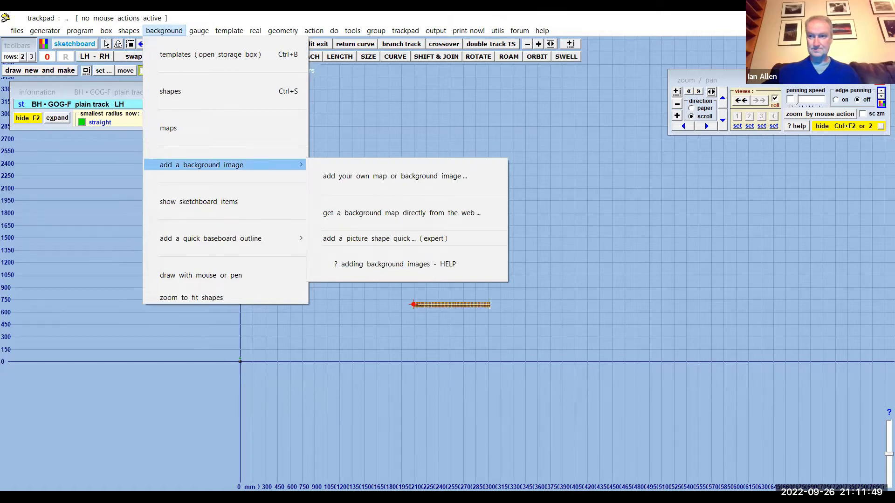
key(Escape)
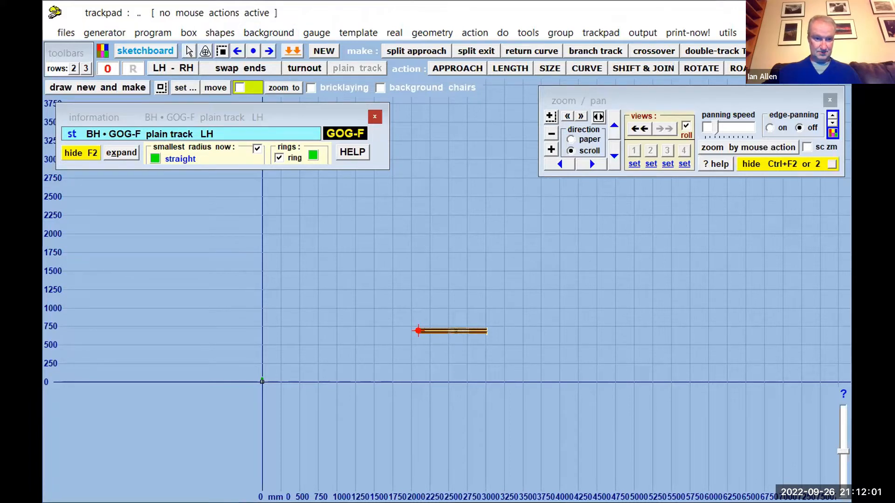
- Add your own background image by dropping the desktop file gwrsa4006.jpg on the trackpad, and dismiss the new picture shape notes
click(255, 36)
mouse_move(355, 217)
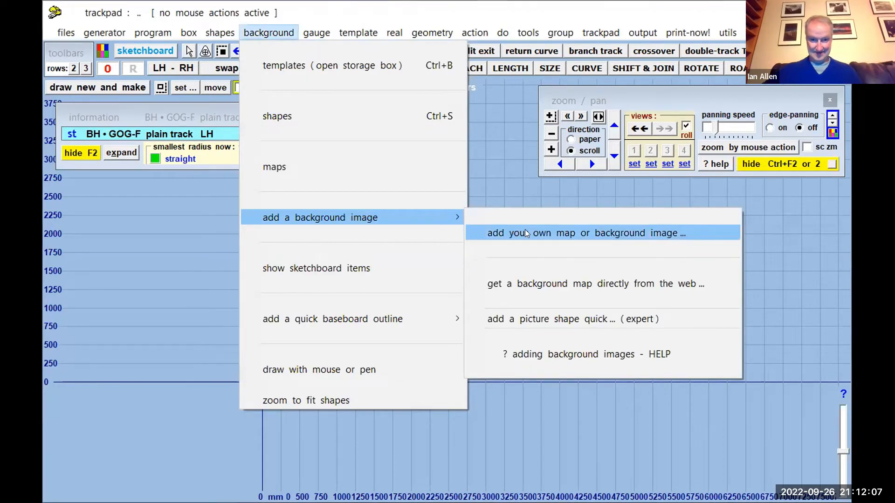
click(485, 233)
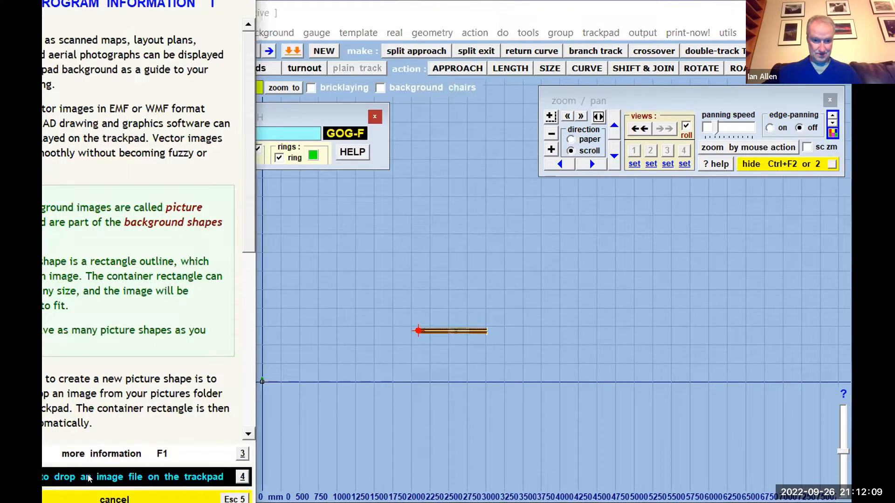
key(Escape)
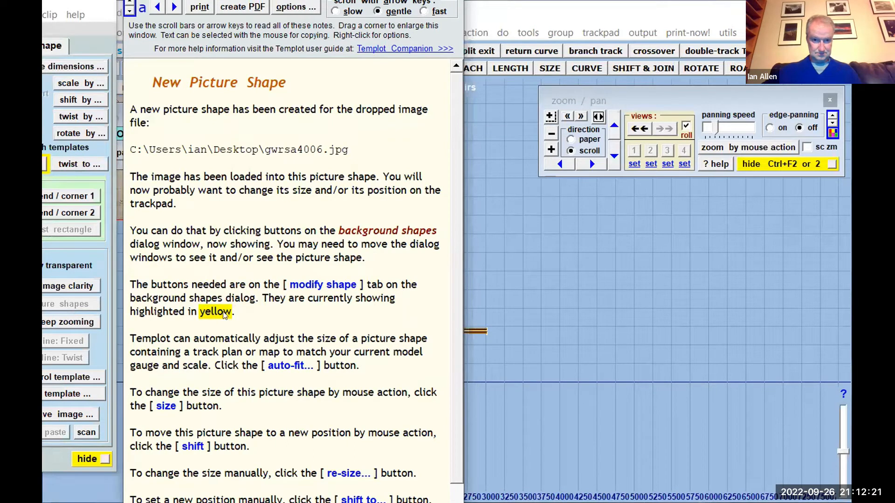
key(Escape)
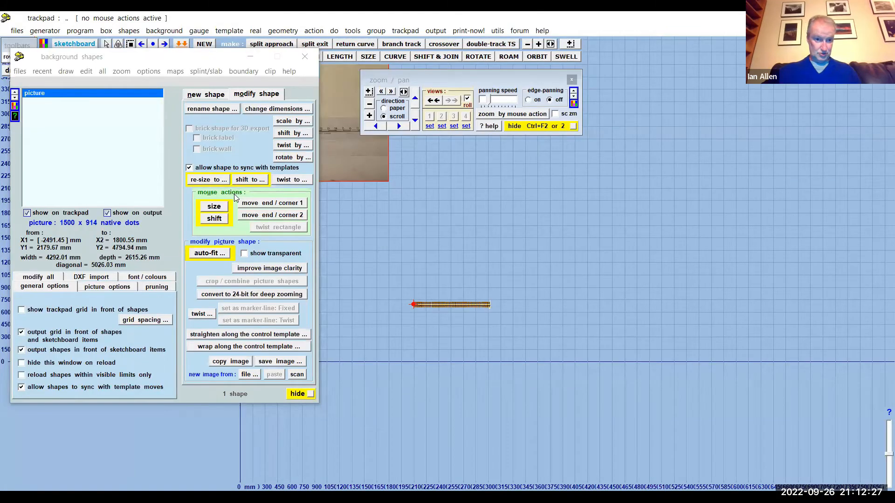
- Shift the picture shape by about X 2753 mm and Y -2127 mm so the map lies just above the trackpad's baseline
click(213, 219)
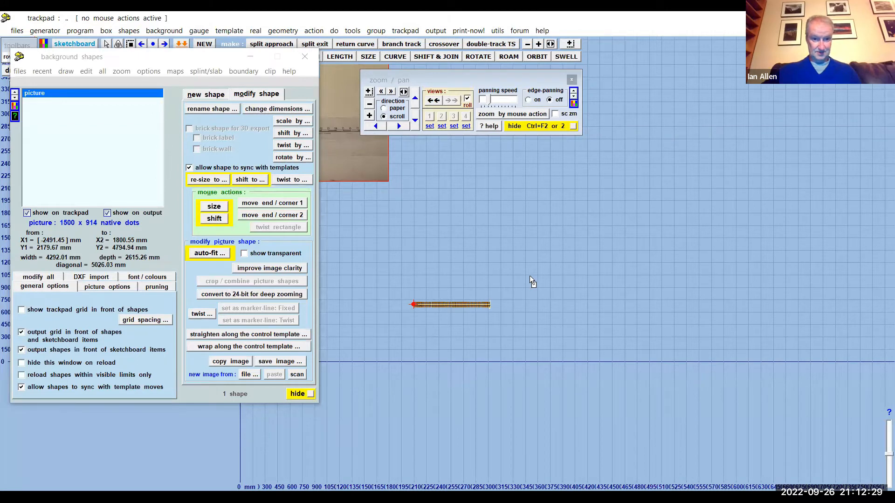
click(545, 380)
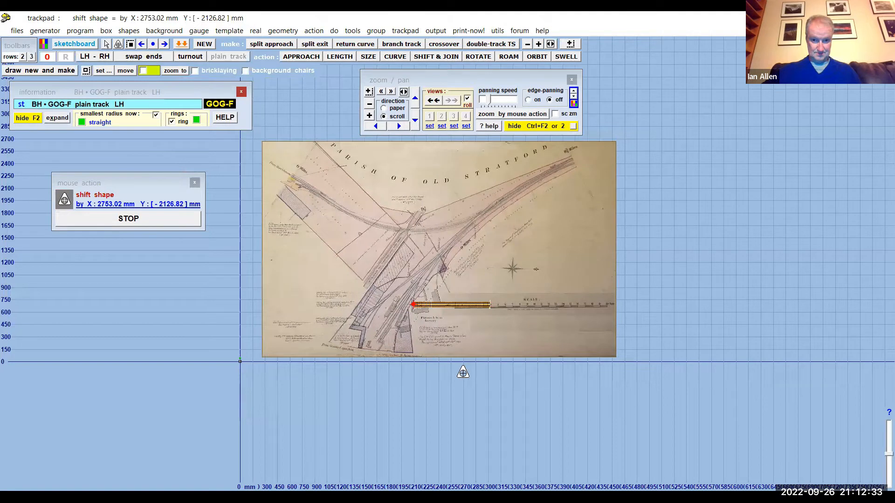
click(164, 219)
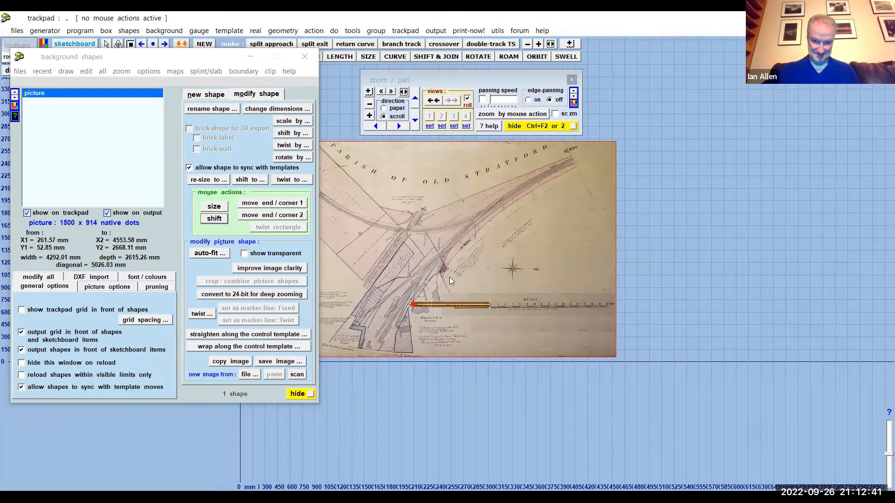
- Close the background shapes dialog and examine the map's track plan and scale bar in close-up and in full
scroll(448, 278, up, 1)
click(308, 56)
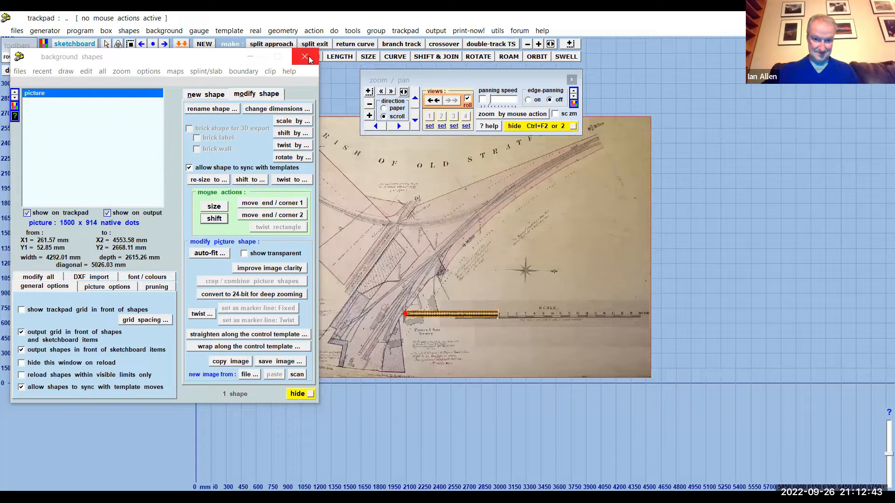
scroll(459, 270, up, 2)
scroll(458, 273, up, 3)
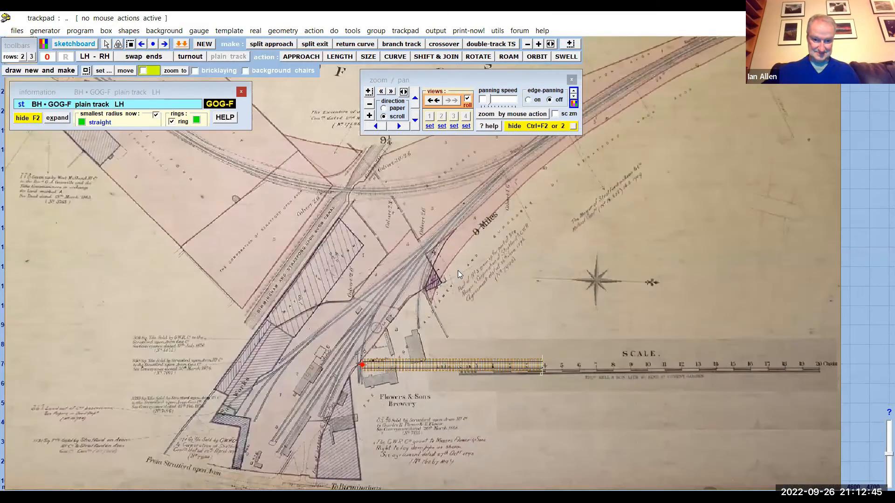
scroll(457, 271, down, 5)
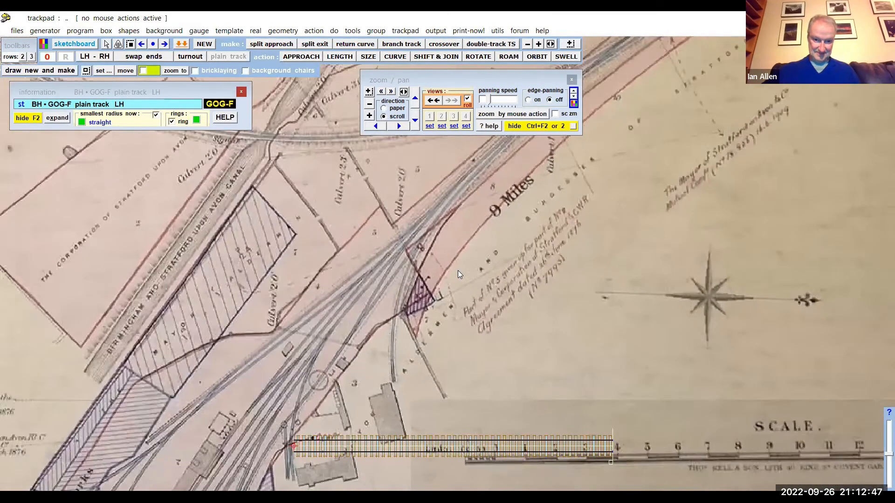
scroll(458, 270, down, 6)
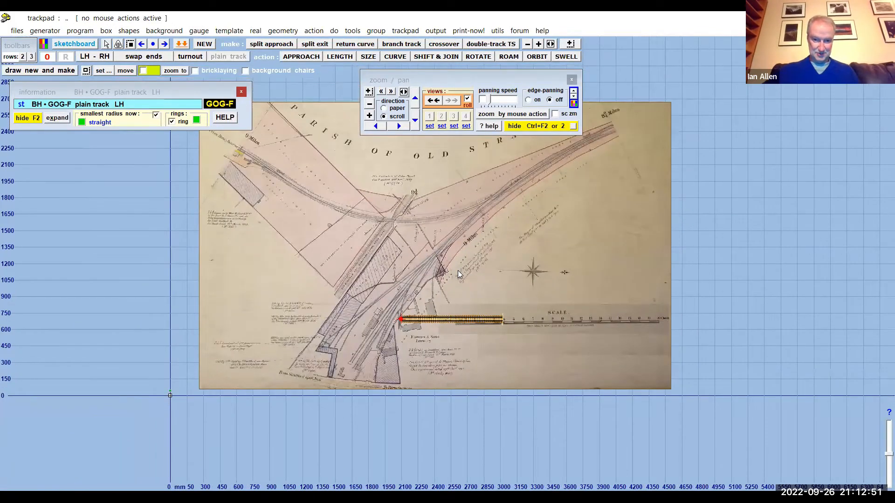
scroll(458, 273, up, 2)
scroll(457, 270, up, 2)
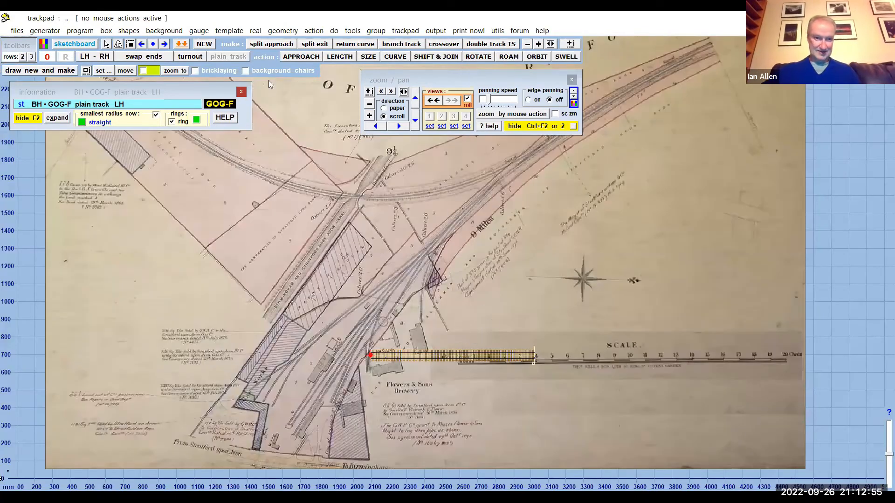
- Shift the plain-track control template off the map's scale bar to about X 3887 mm, Y 1296 mm
click(425, 58)
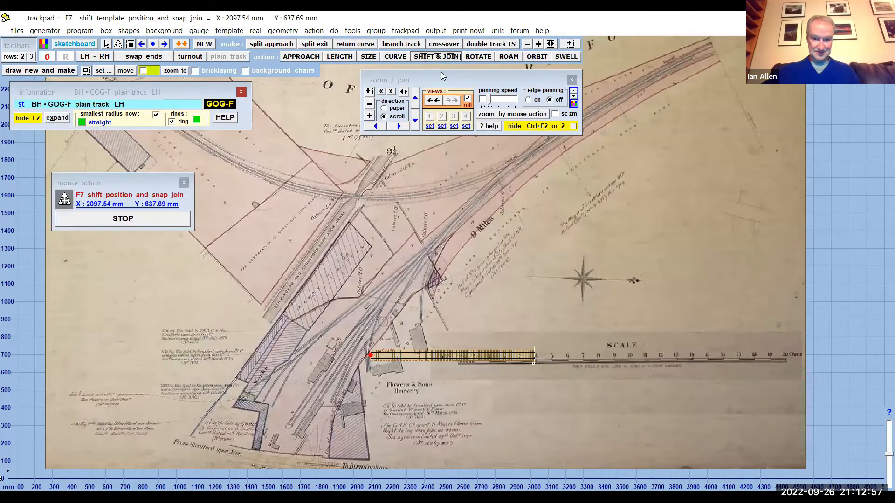
drag(465, 373, 488, 372)
drag(580, 379, 873, 263)
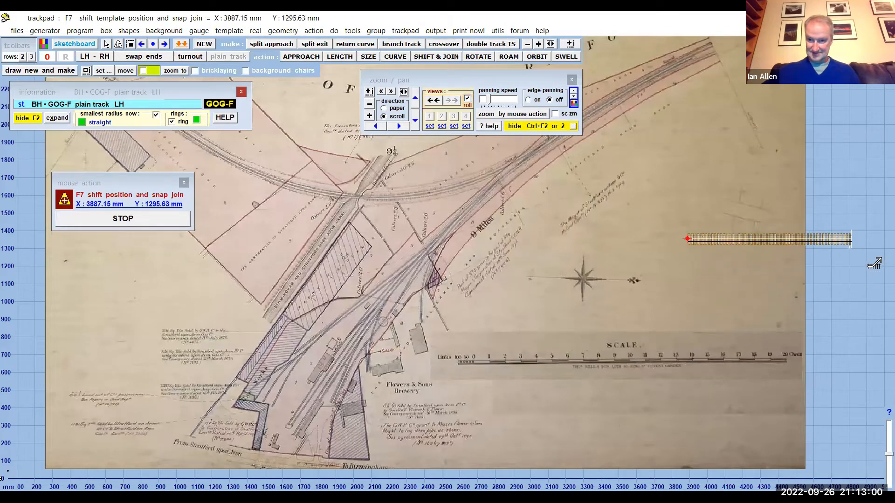
click(130, 218)
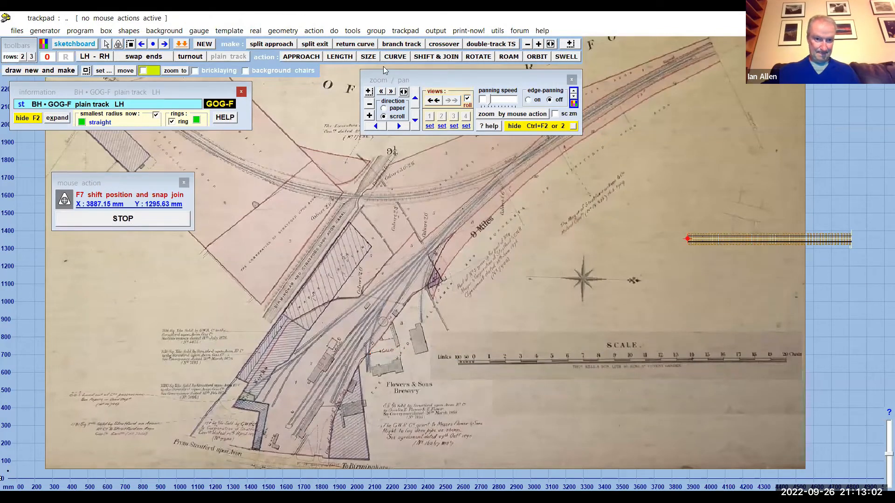
- Enlarge the map picture shape with the size mouse action to about 18567 mm wide by 11314 mm deep, and close the background shapes dialog
click(164, 30)
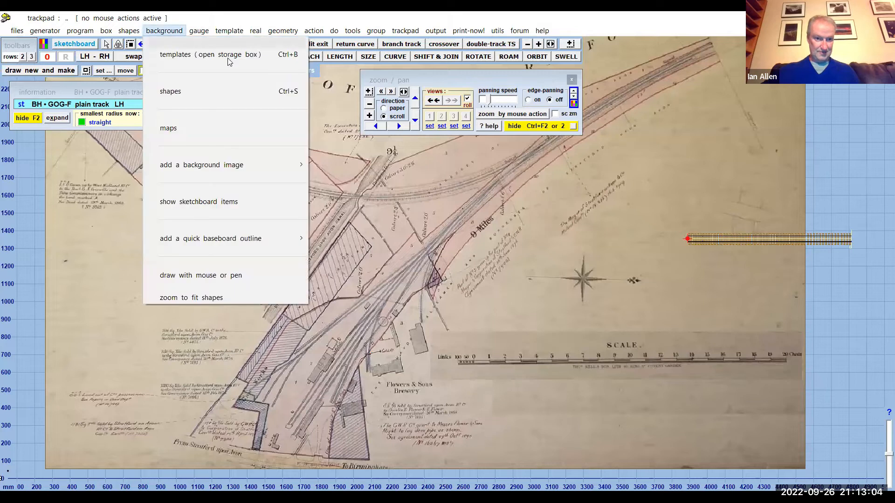
click(196, 92)
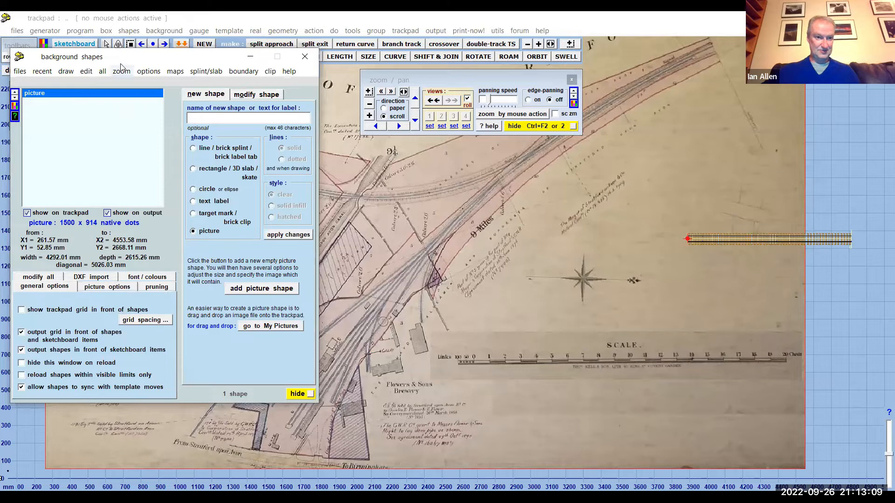
drag(154, 59, 424, 41)
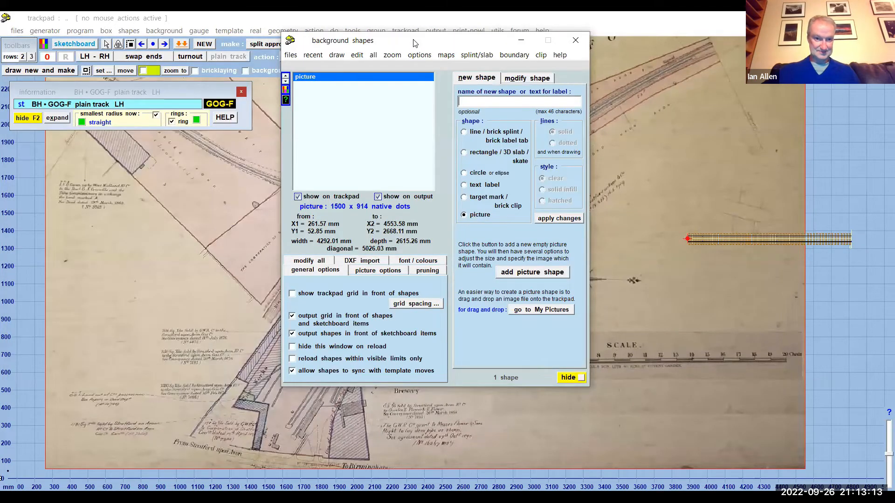
drag(413, 43, 166, 46)
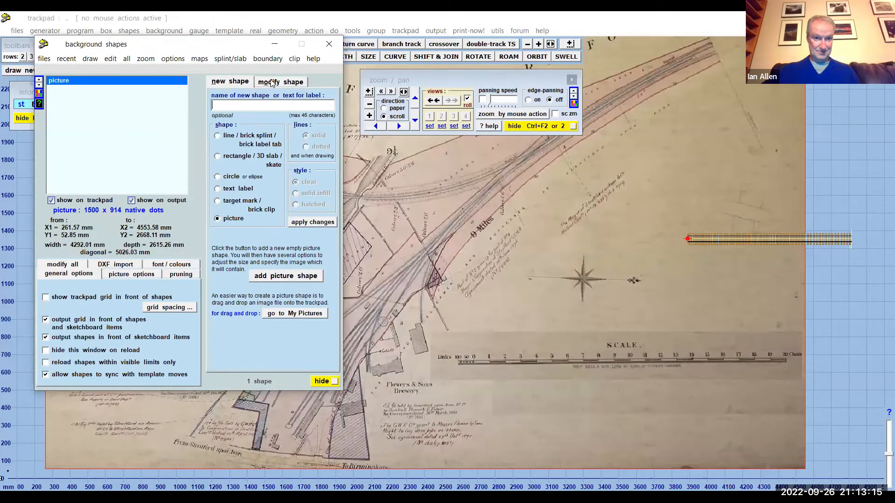
click(272, 82)
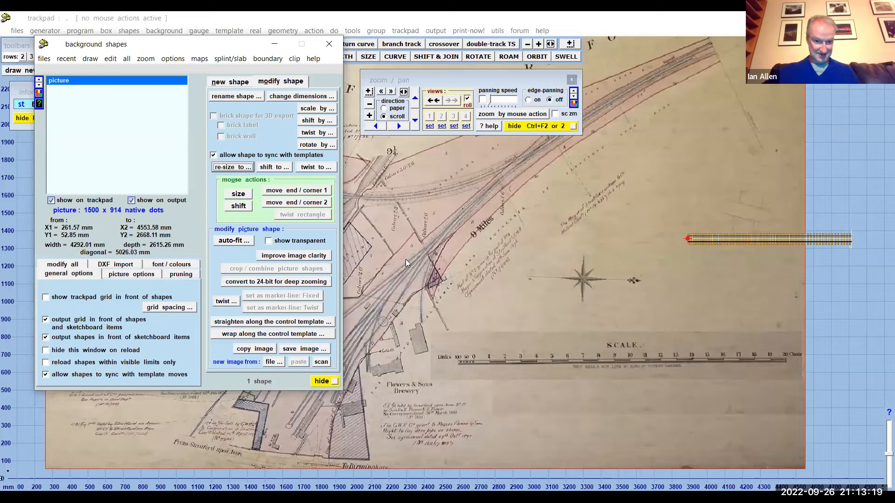
click(238, 194)
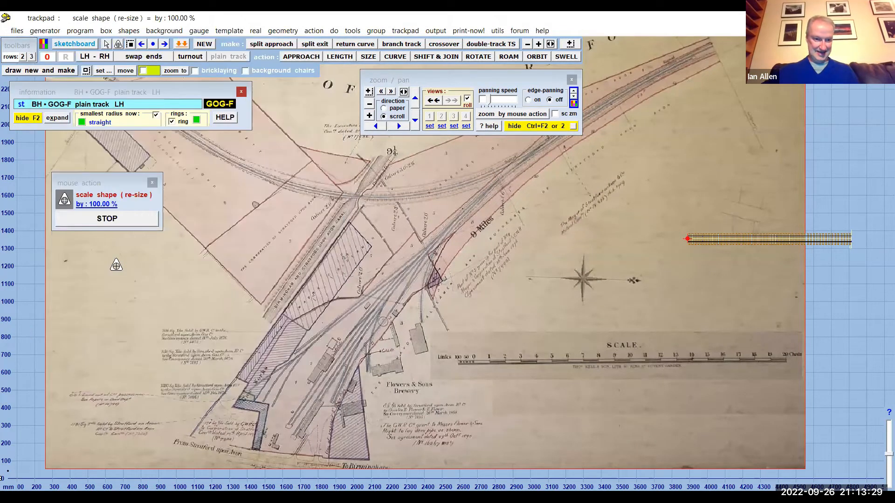
drag(107, 268, 836, 304)
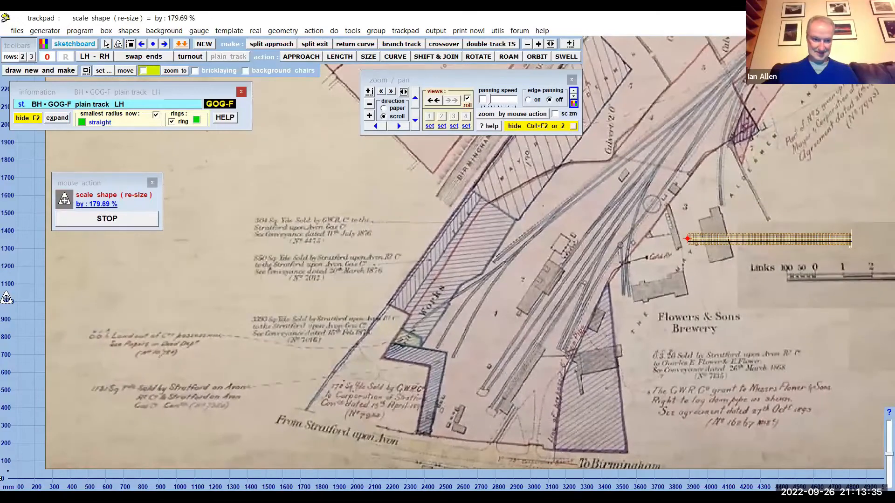
drag(201, 294, 867, 277)
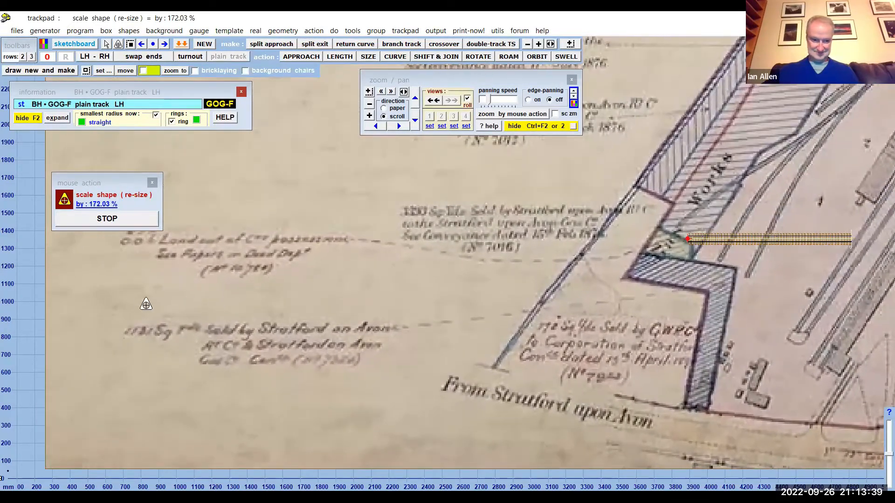
drag(143, 305, 511, 301)
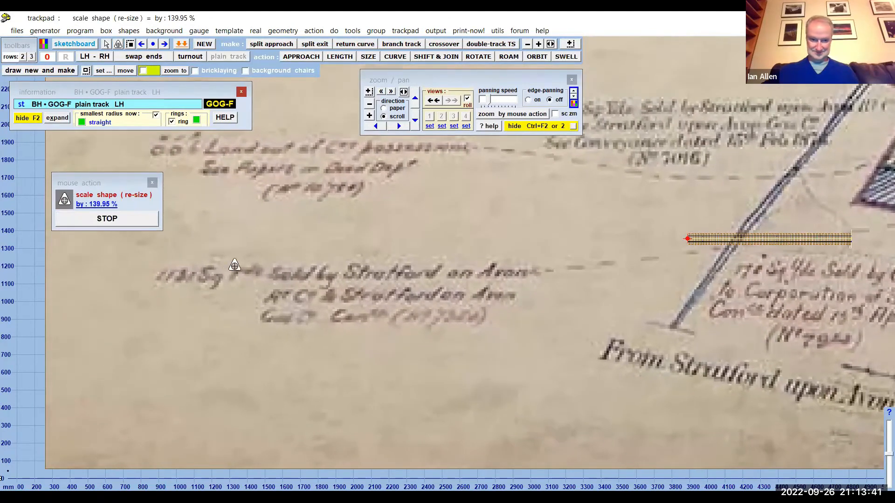
click(171, 311)
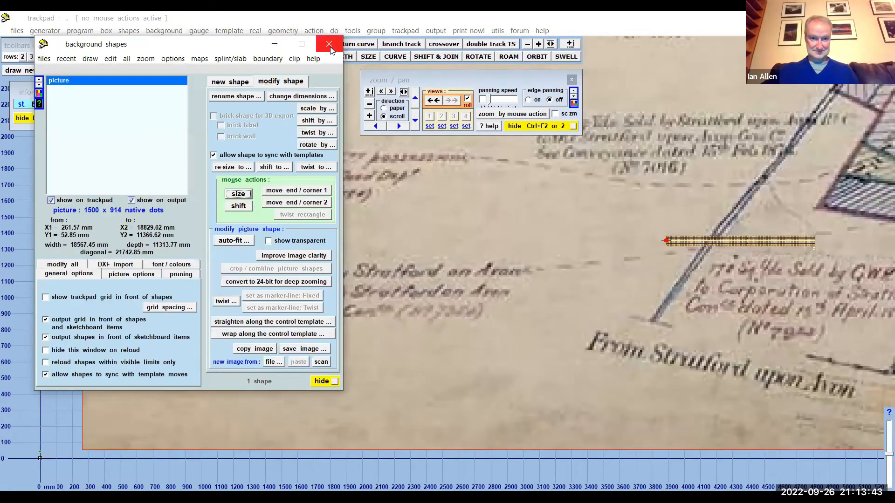
click(329, 44)
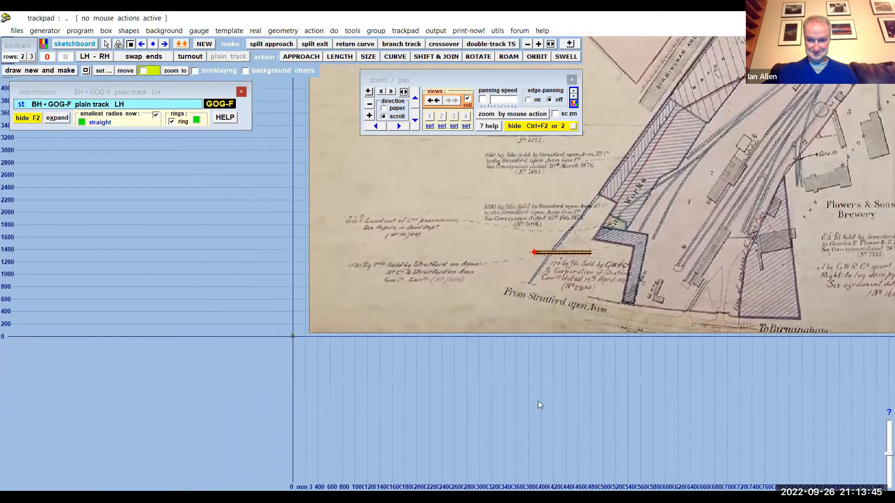
- Shift the plain-track control template to about X 6327 mm, Y 845 mm, at the lower end of the station tracks on the map
drag(811, 252, 473, 361)
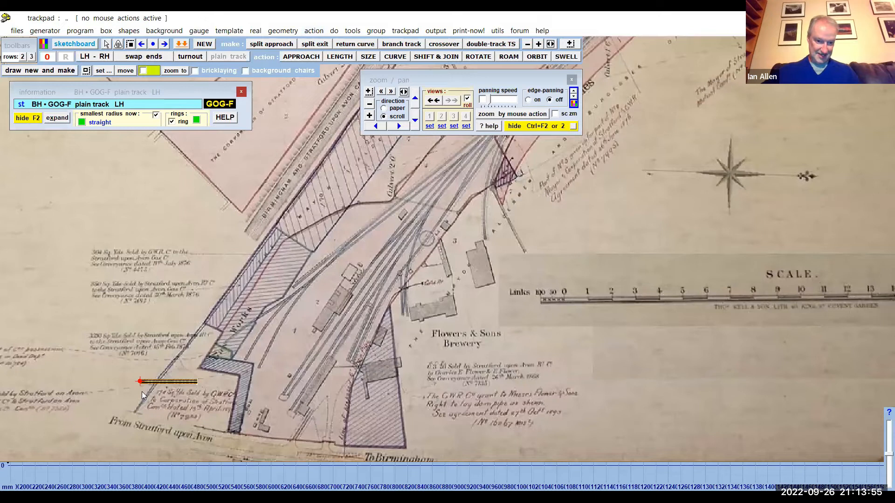
click(312, 31)
mouse_move(345, 58)
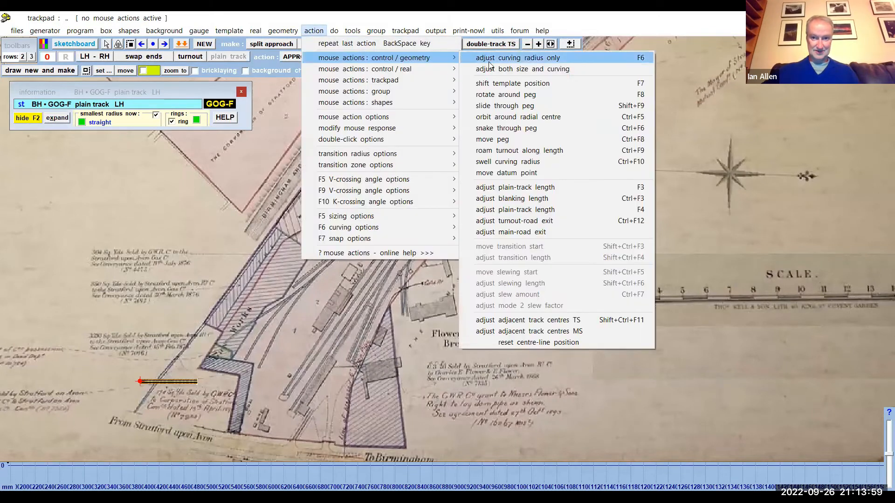
click(495, 85)
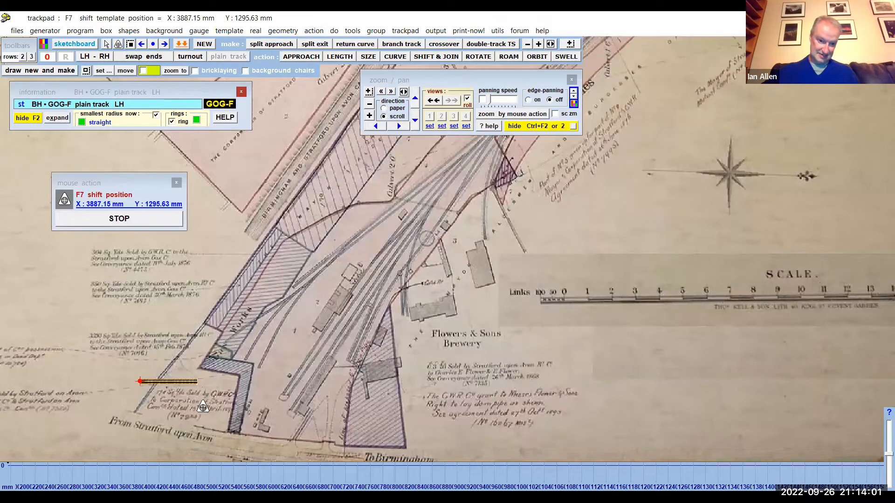
drag(332, 427, 357, 433)
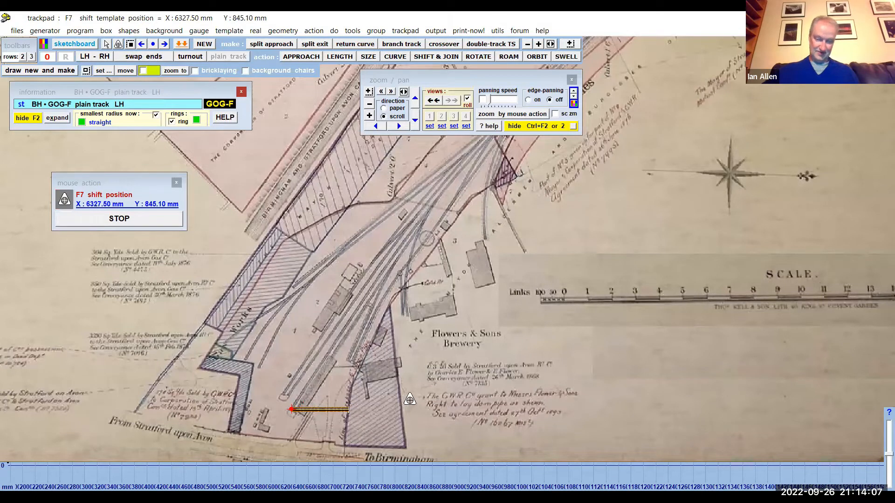
click(129, 218)
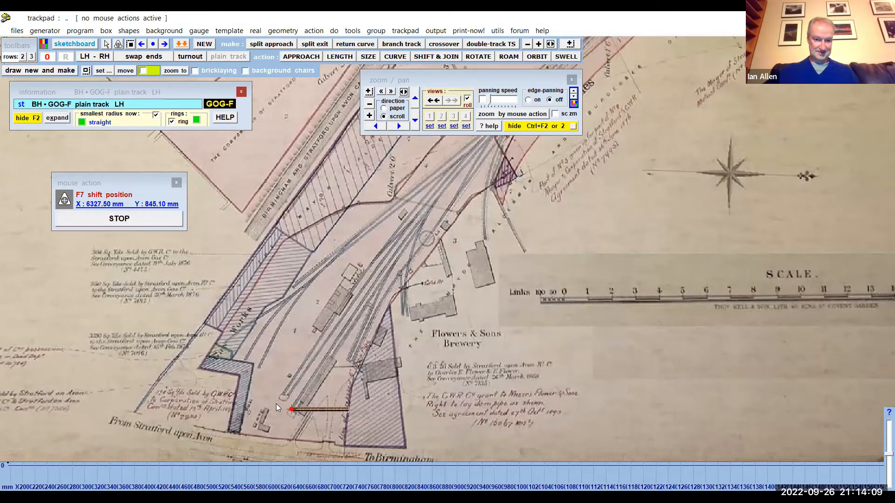
- Rotate the control template around its peg by about 56.75 degrees so it lies along the mapped platform track
scroll(274, 412, up, 1)
scroll(274, 412, up, 3)
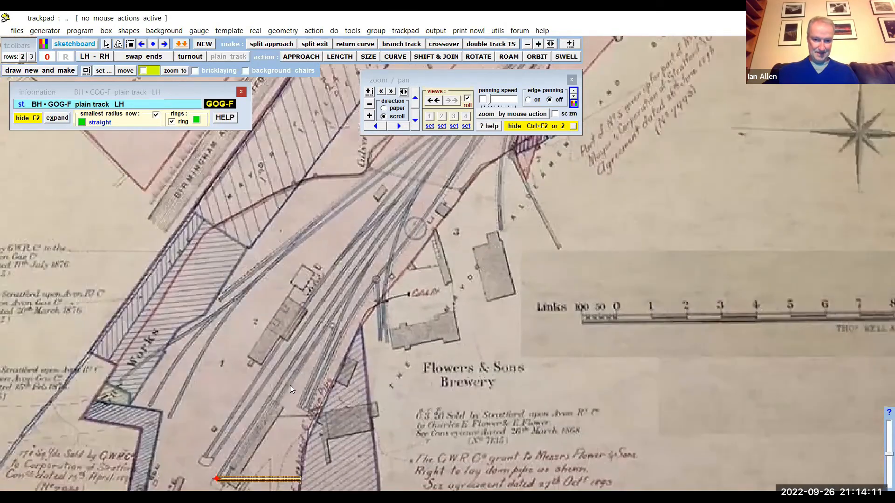
drag(290, 385, 354, 272)
scroll(355, 272, up, 3)
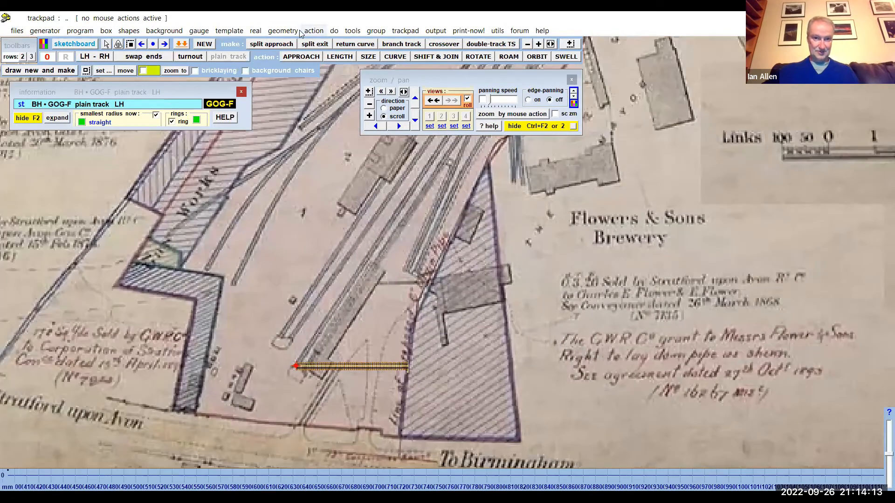
click(314, 30)
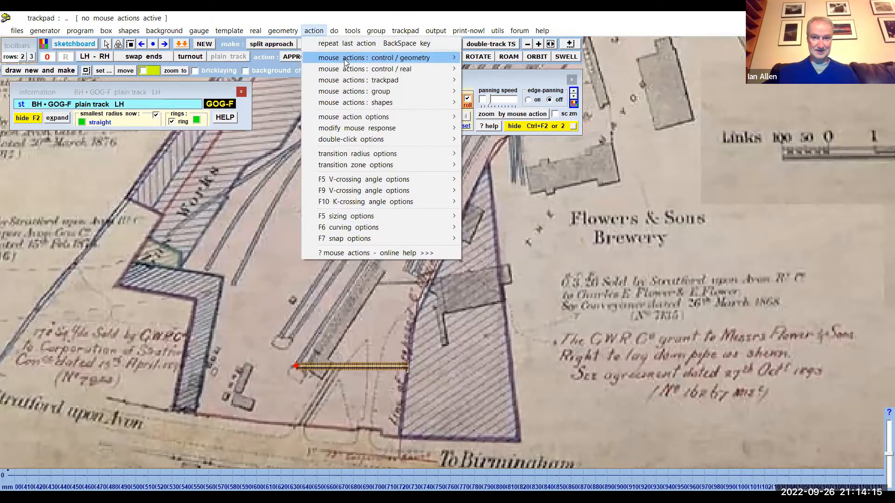
mouse_move(344, 58)
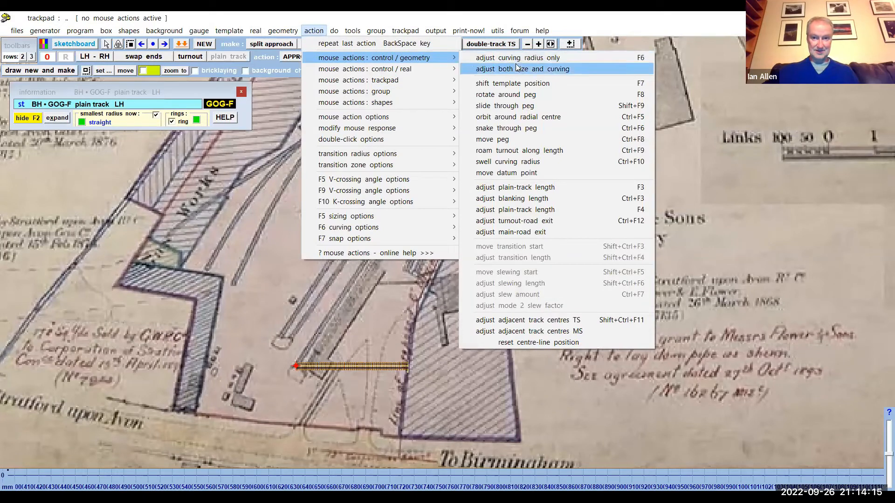
click(510, 97)
drag(520, 439, 509, 163)
drag(642, 448, 606, 76)
drag(597, 333, 601, 264)
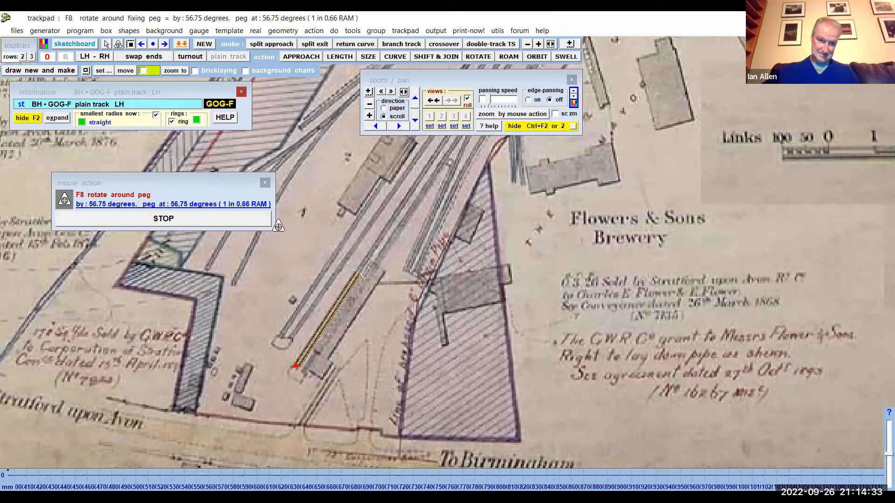
click(184, 220)
- Move the zoom / pan window clear of the track plan, and store the control template in the background
scroll(316, 236, up, 1)
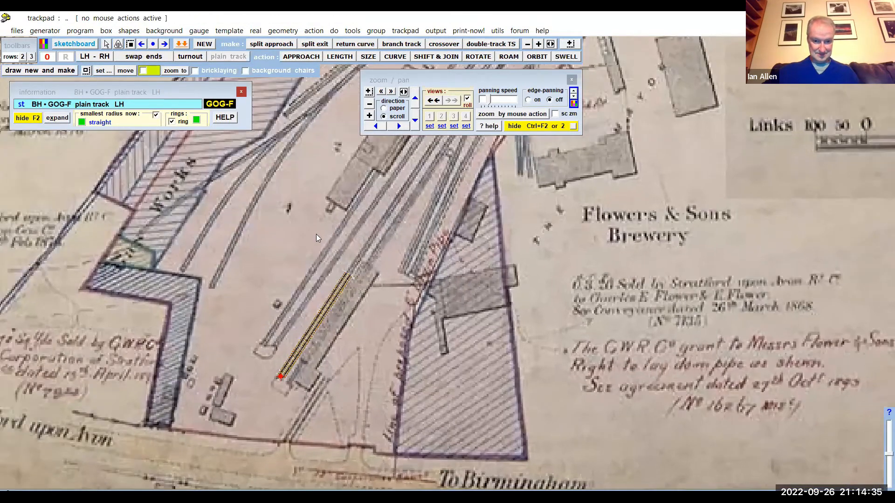
scroll(316, 234, down, 1)
scroll(315, 234, up, 2)
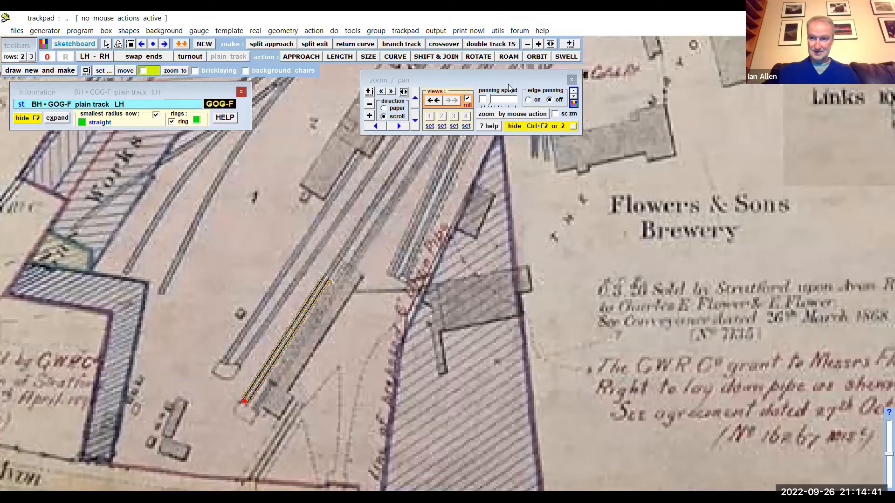
drag(509, 85, 806, 55)
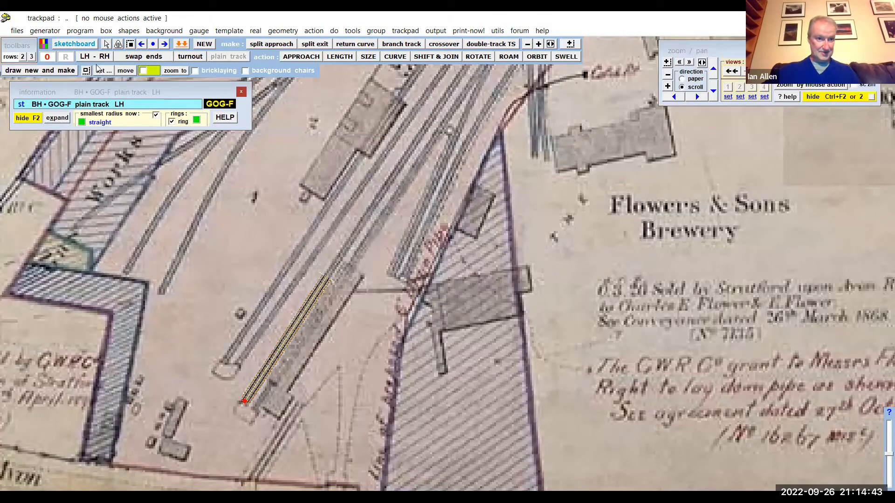
click(80, 32)
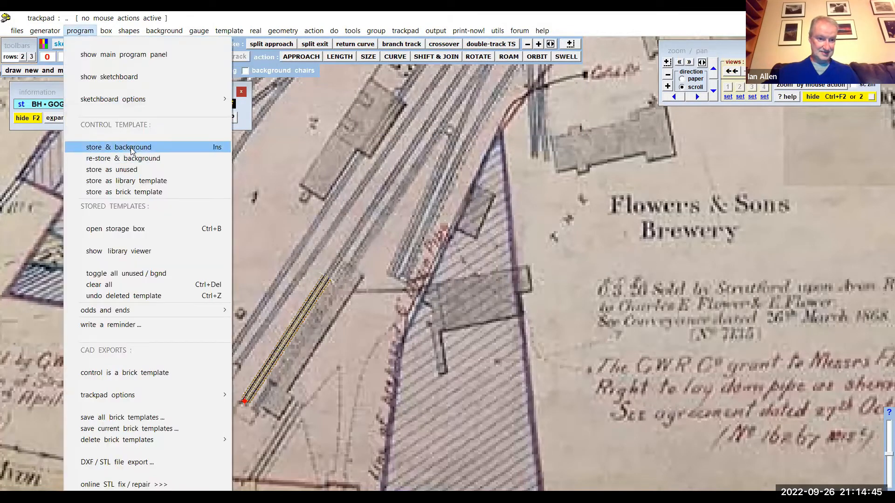
click(94, 146)
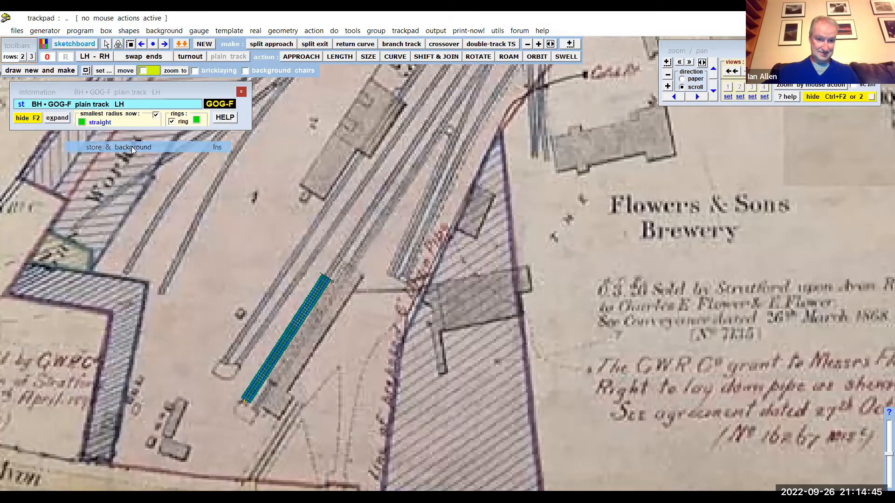
- Shift and snap-join the control template to the upper end of the stored template, at about X 6847 mm, Y 1625 mm
click(426, 55)
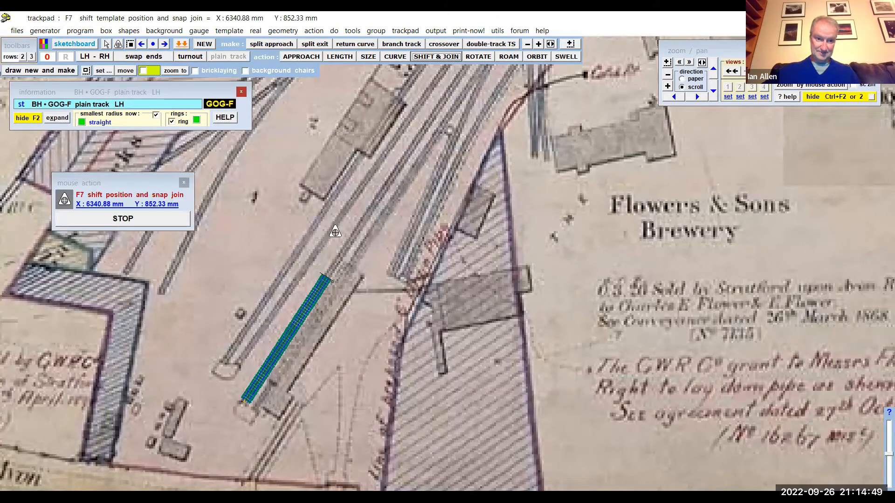
drag(241, 314, 307, 195)
click(163, 220)
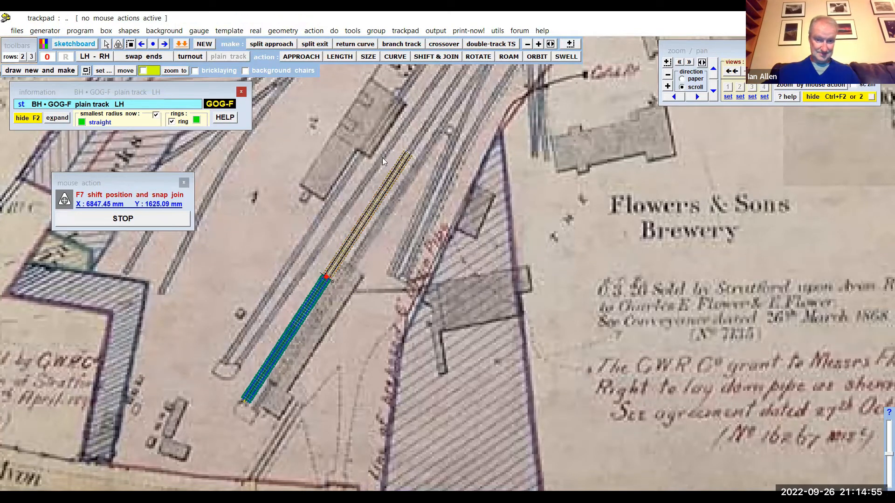
- Curve the joined control template to a radius of about -53284 mm so it follows the track on the map
click(394, 57)
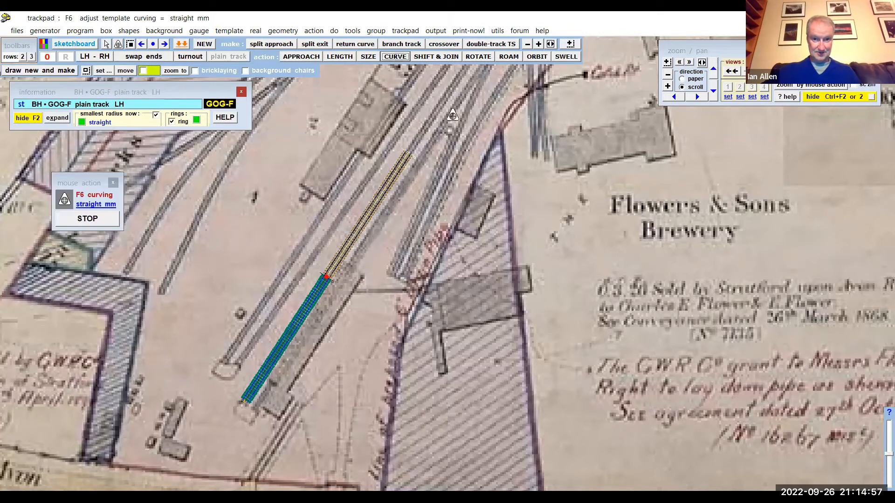
drag(495, 143, 500, 156)
scroll(425, 147, up, 1)
scroll(425, 146, up, 3)
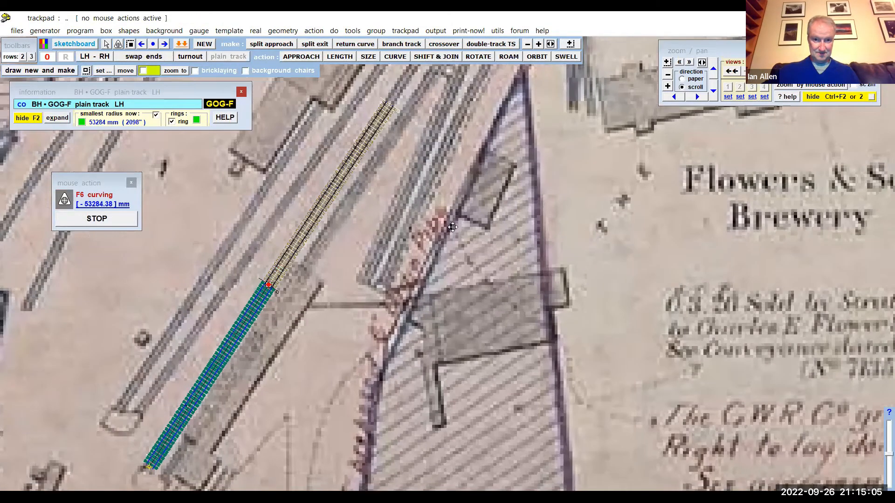
scroll(434, 182, up, 3)
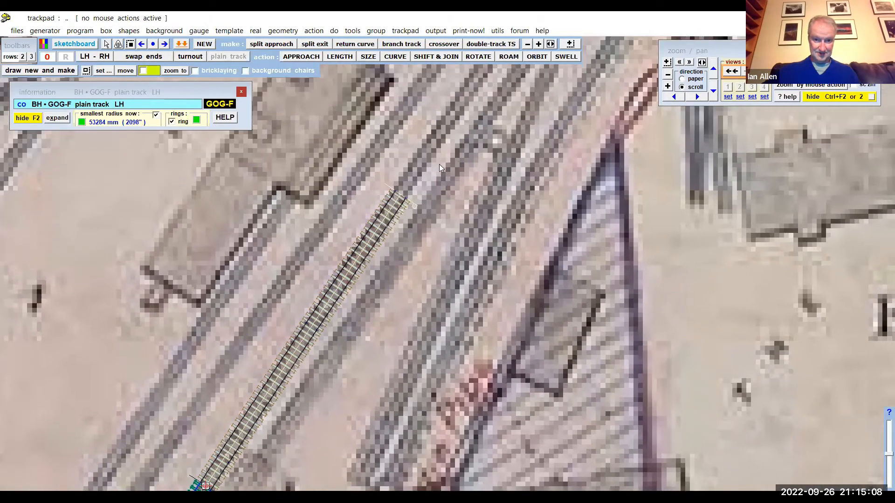
drag(439, 164, 444, 206)
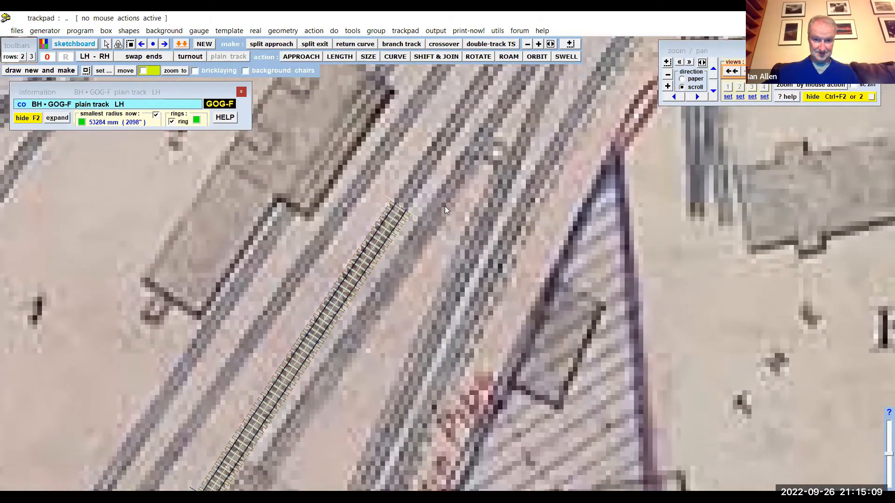
scroll(431, 252, down, 2)
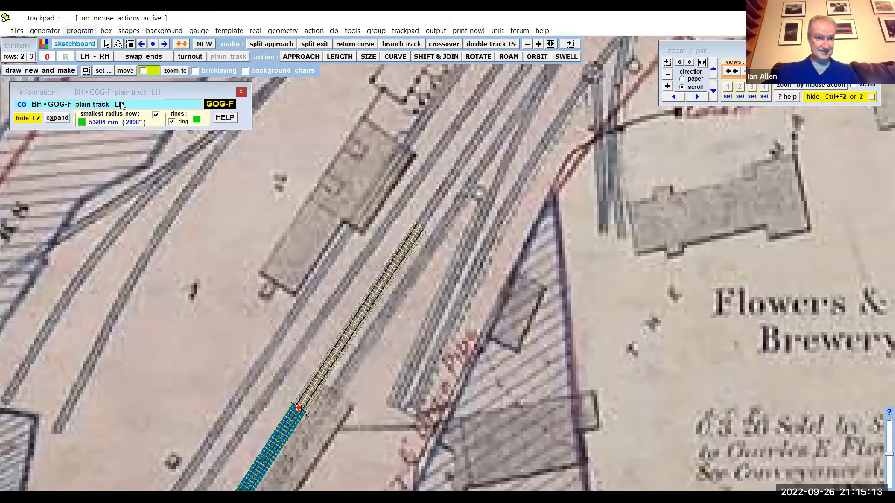
- Store the control template in the background, and snap-join it to the stored template's upper end at about X 7361 mm, Y 2393 mm
click(79, 31)
click(124, 148)
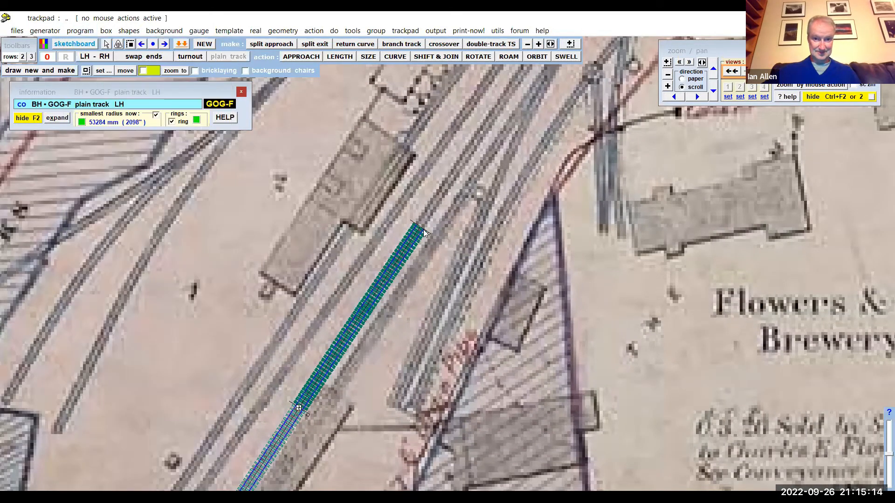
click(420, 59)
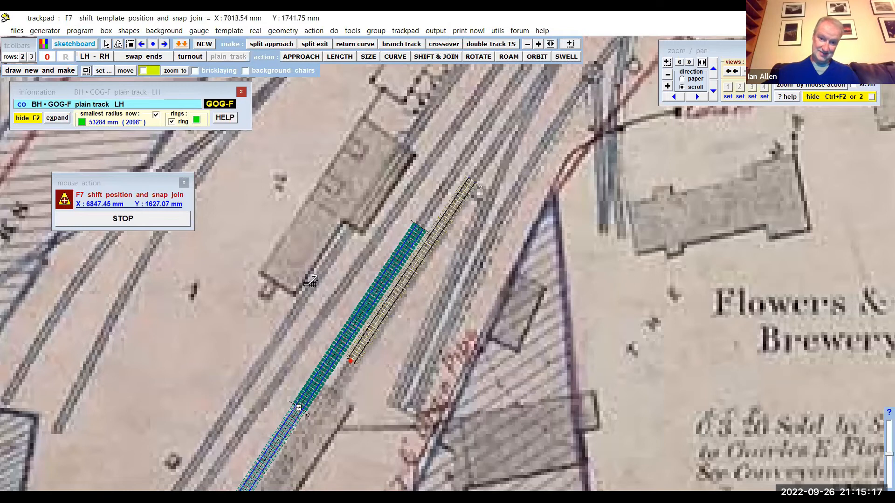
drag(357, 190, 363, 177)
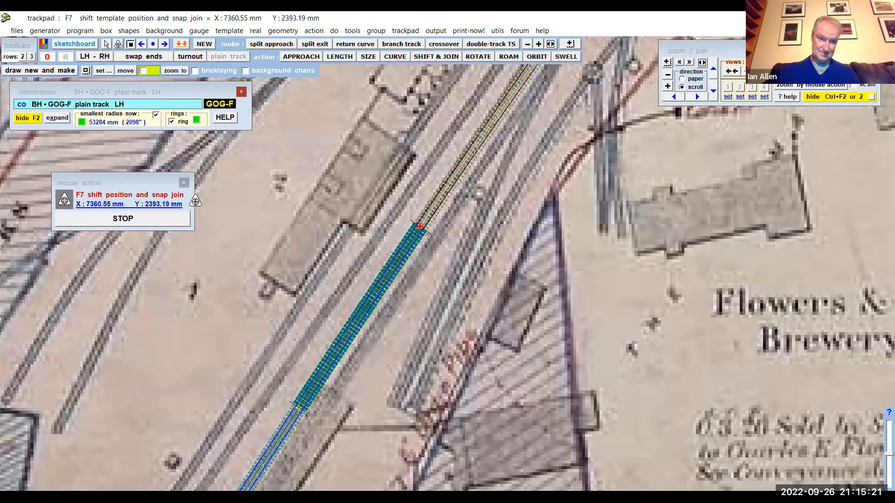
click(166, 221)
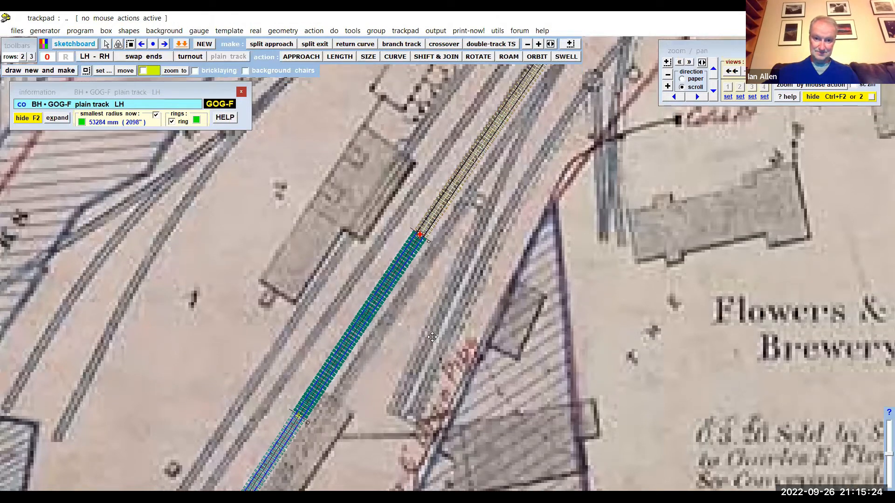
drag(587, 163, 488, 308)
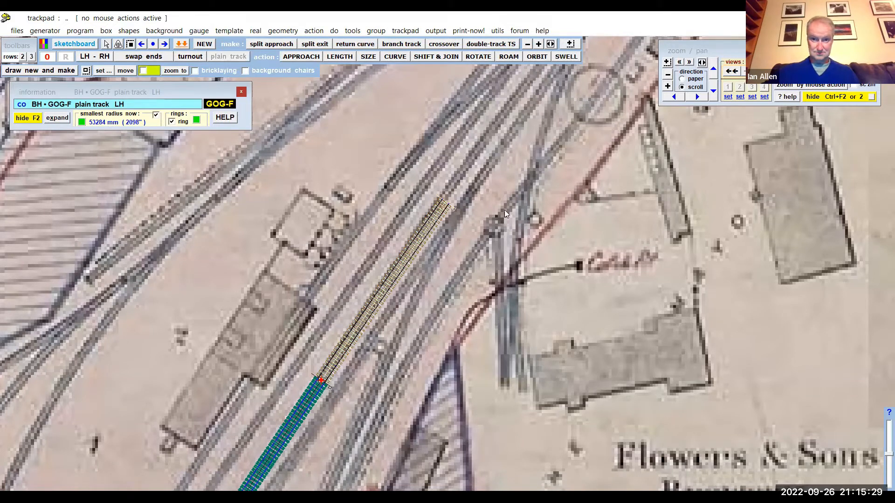
click(51, 71)
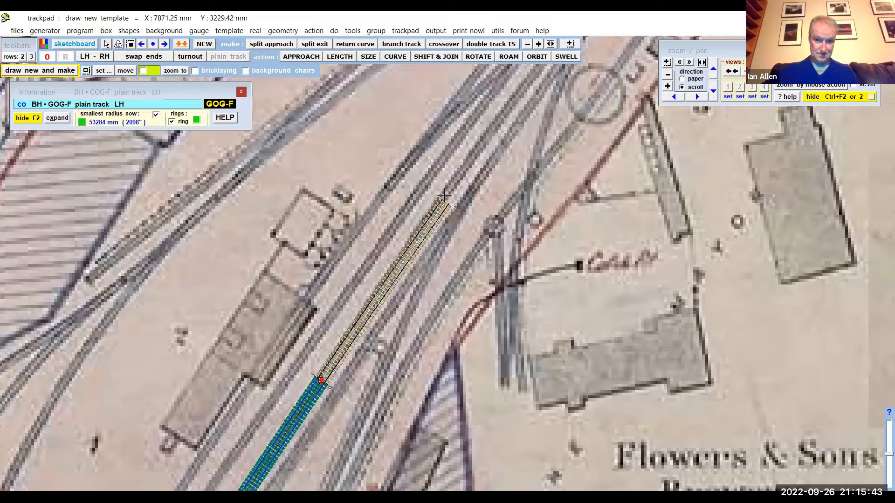
click(450, 186)
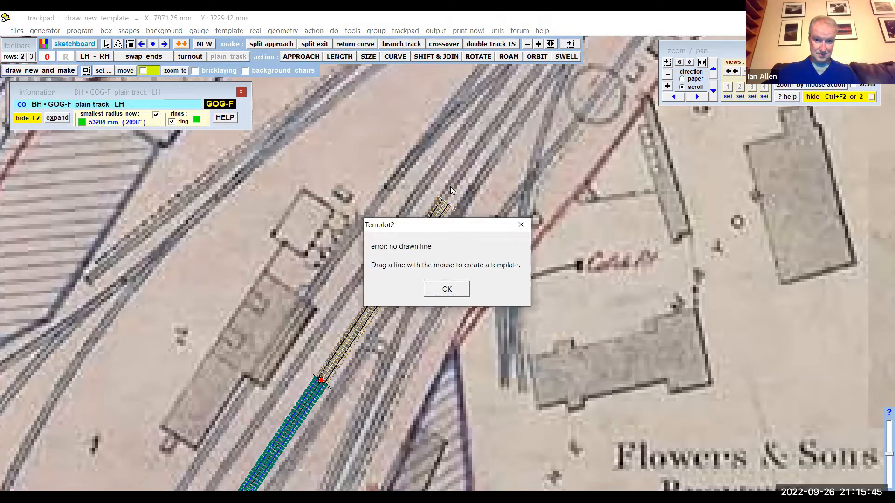
click(447, 290)
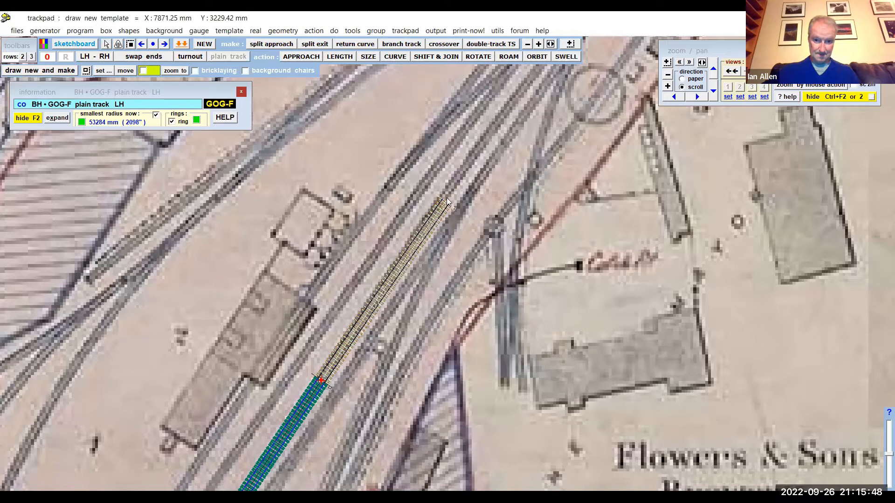
- Draw a new template along the adjacent mapped track from about X 6989, Y 2146 mm to X 8000, Y 3575 mm
click(31, 71)
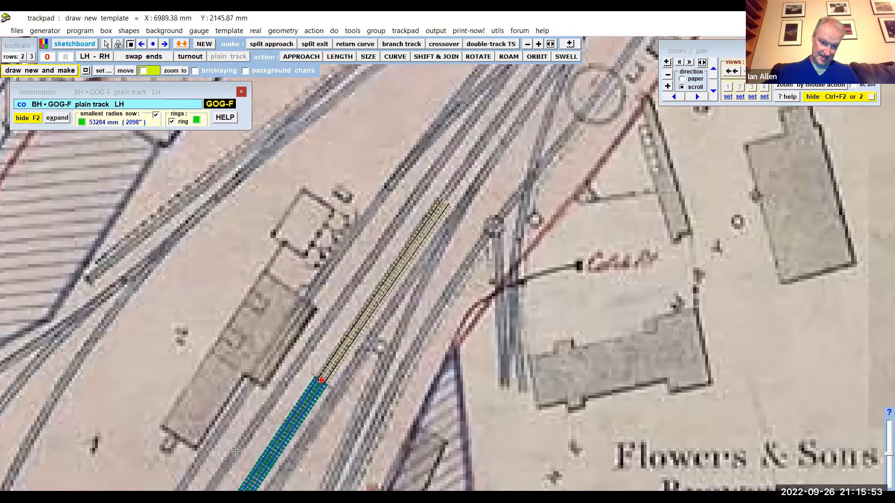
click(236, 451)
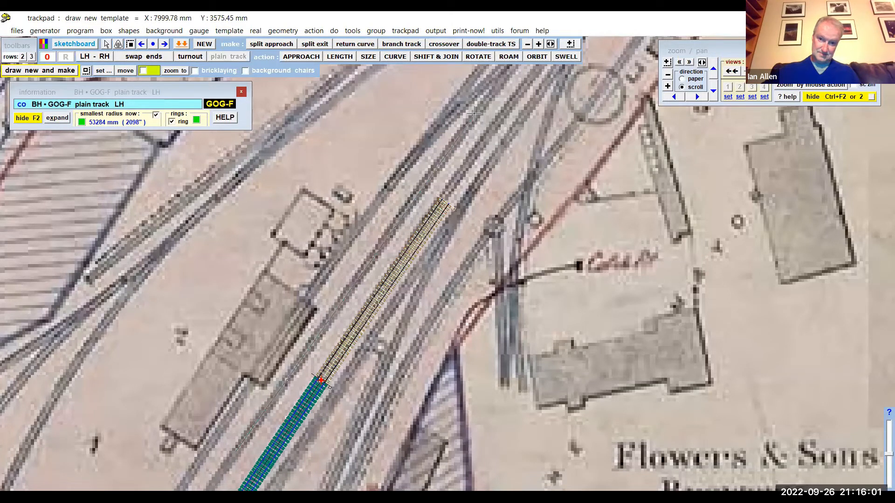
click(475, 111)
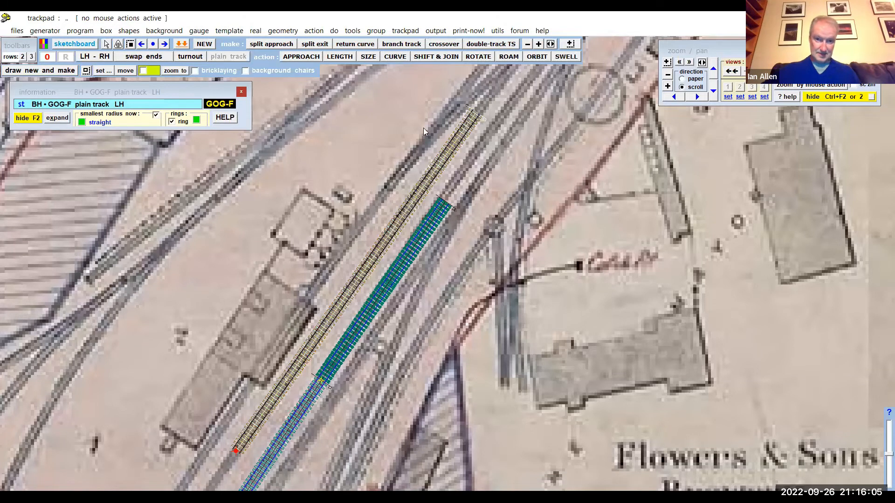
- Swell the newly drawn template to a curving radius of about -166702 mm to match the mapped track
click(565, 57)
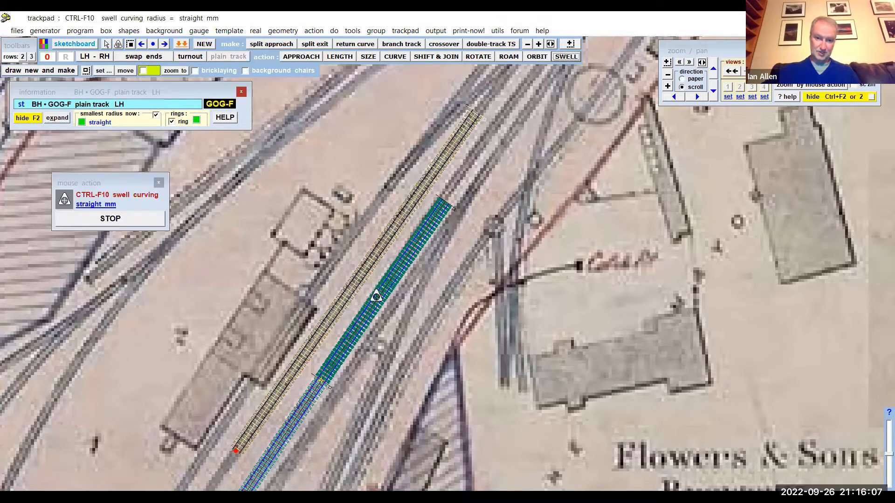
drag(333, 274, 323, 271)
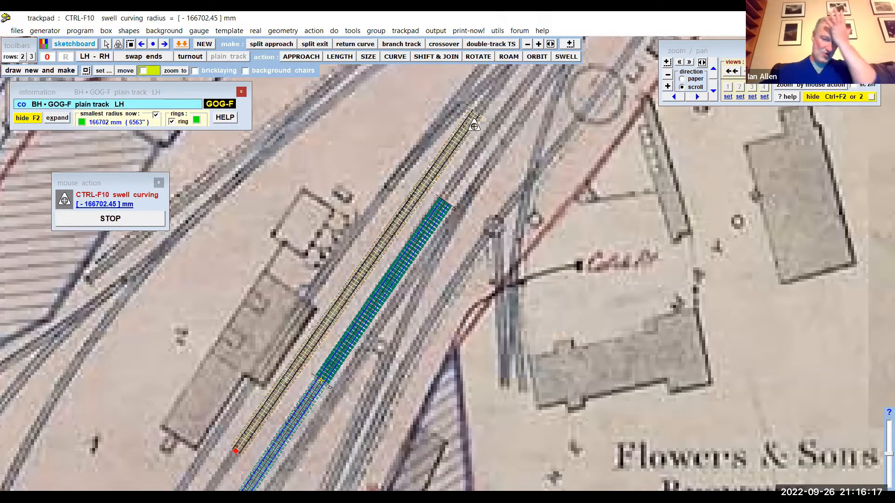
click(140, 224)
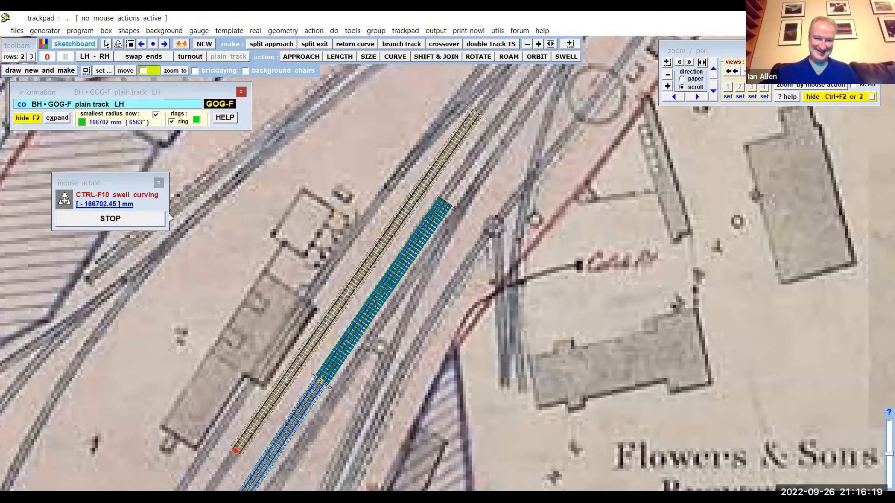
middle_drag(259, 213, 226, 227)
mouse_move(454, 33)
middle_down()
mouse_move(412, 75)
mouse_move(285, 281)
mouse_move(356, 210)
mouse_move(413, 64)
middle_up()
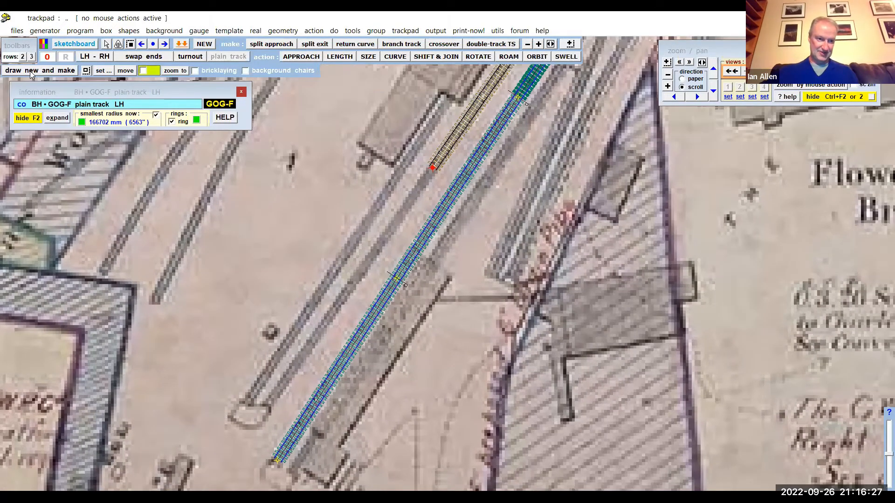
click(29, 71)
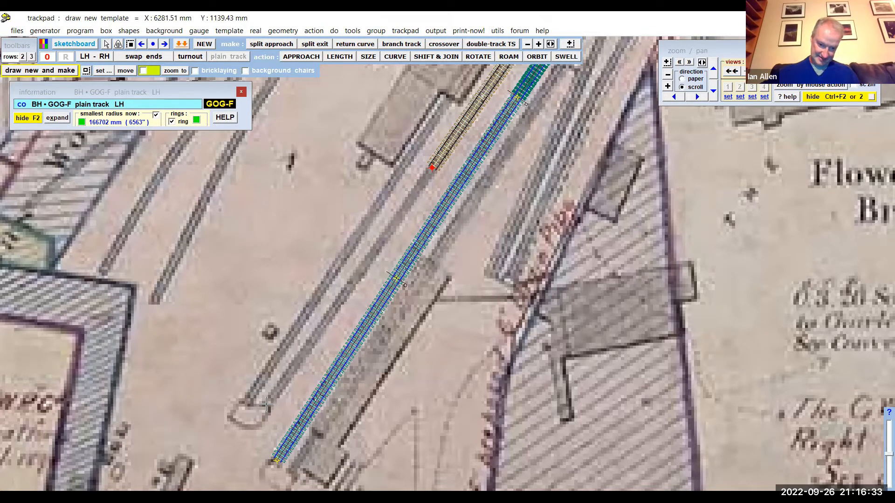
click(267, 407)
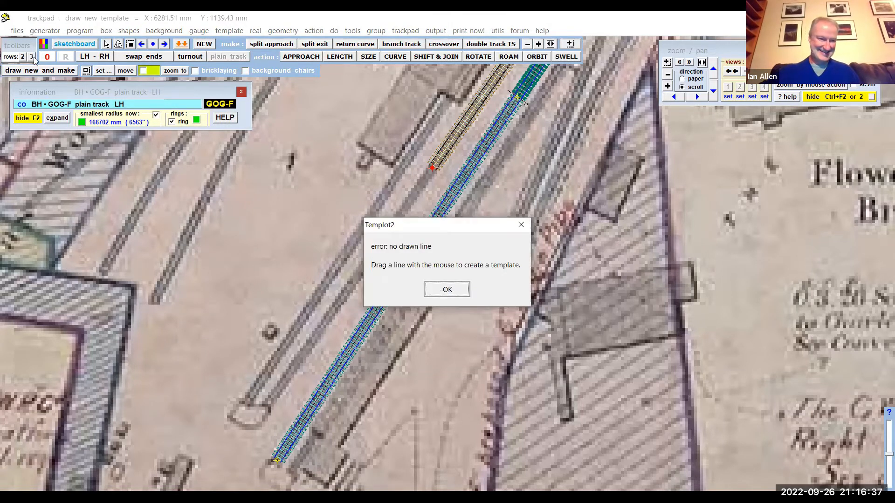
key(Return)
- Draw a template from the track's buffer end at about X 6270, Y 1124 mm to X 6985, Y 2144 mm, and store it in the background
click(29, 71)
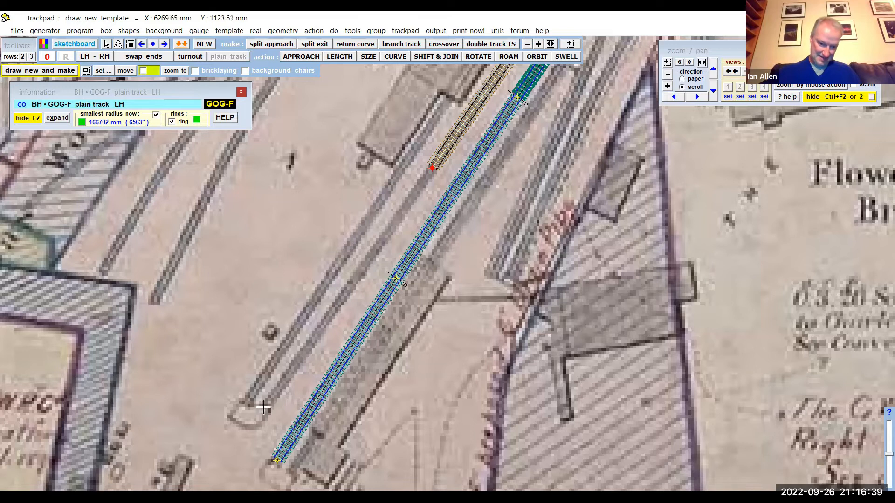
click(265, 405)
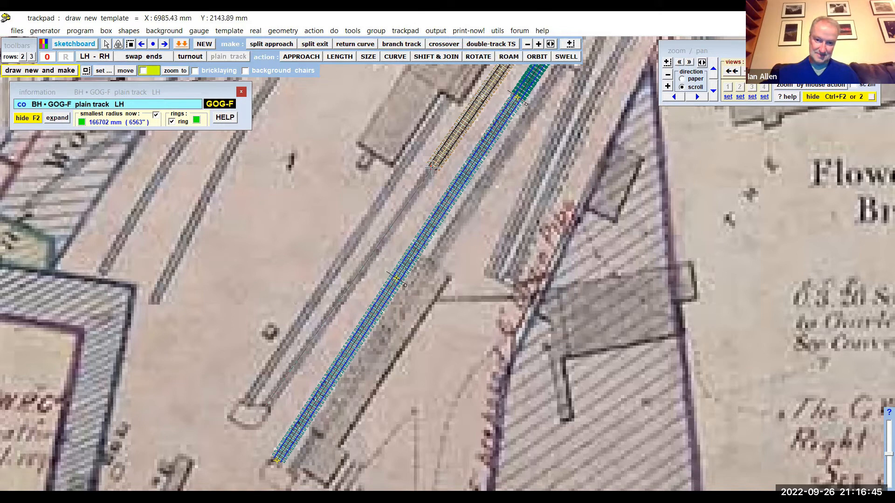
click(432, 166)
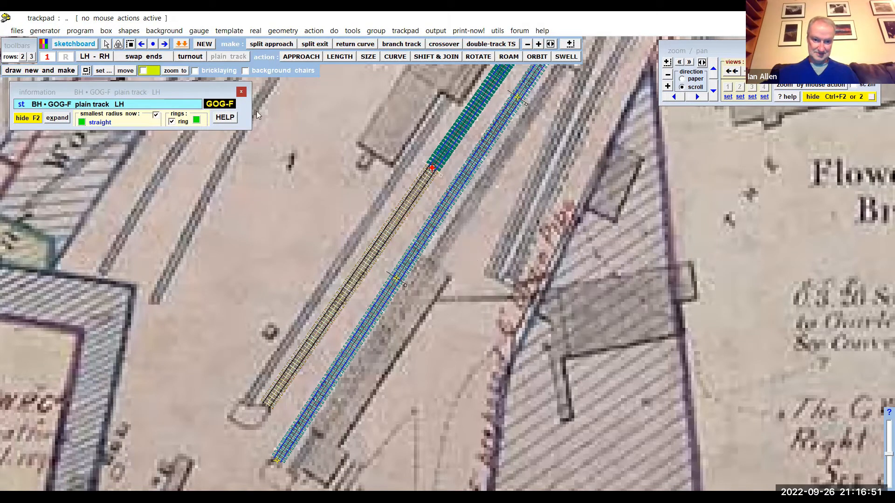
click(80, 31)
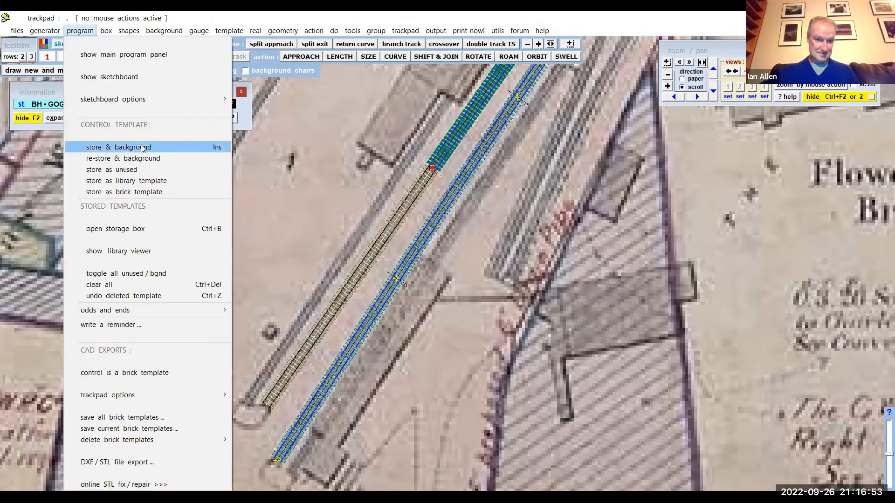
click(142, 148)
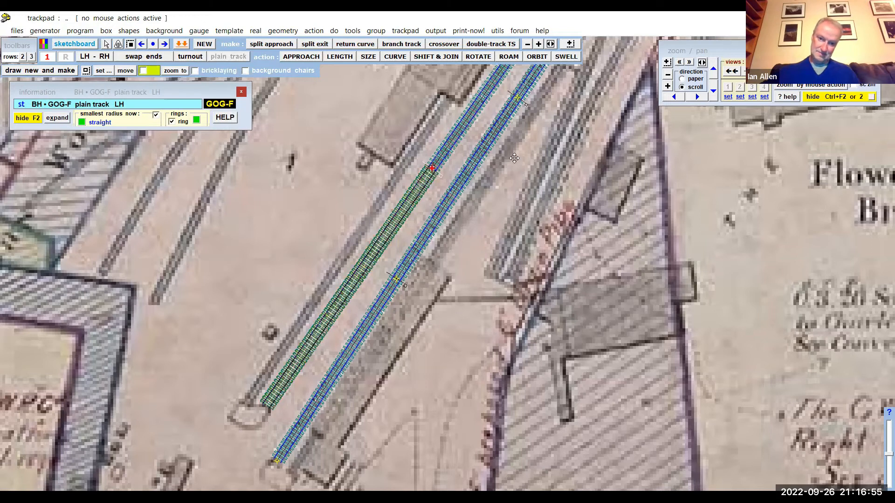
- Wipe the uppermost stored template of the platform track to the control, and curve it to a radius of about 88681 mm
middle_drag(514, 158, 434, 281)
middle_drag(560, 75, 437, 230)
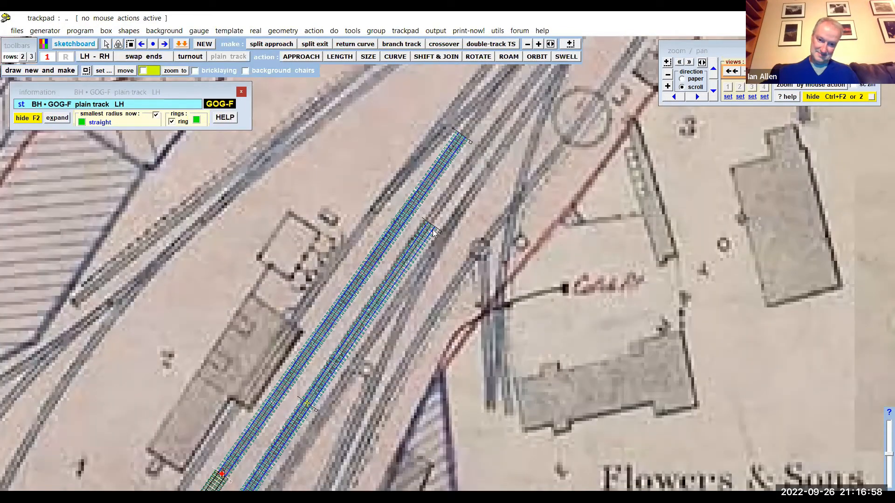
click(432, 230)
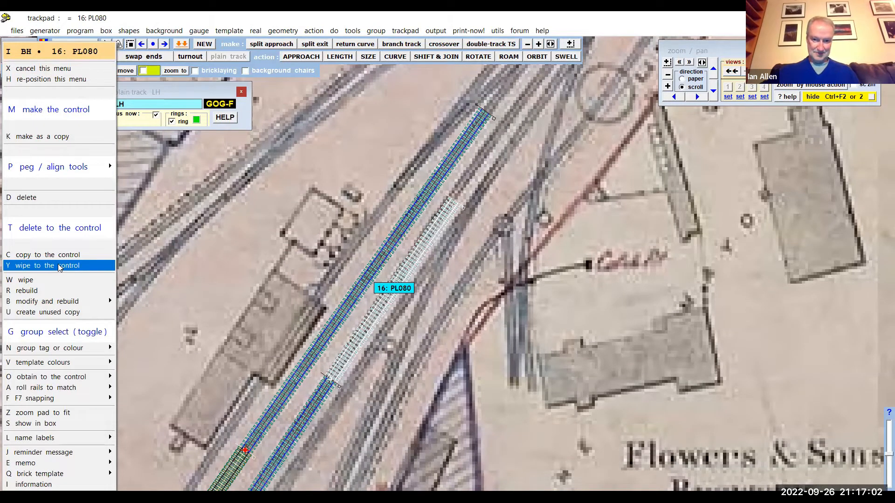
click(60, 267)
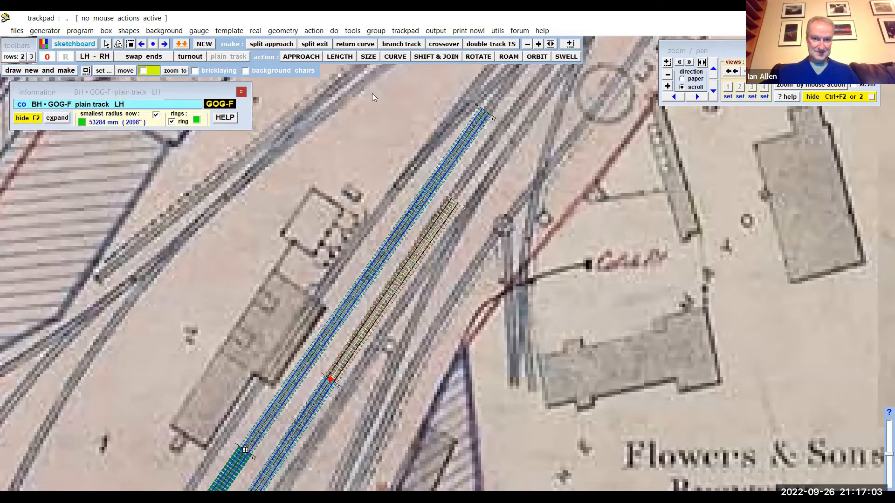
click(400, 57)
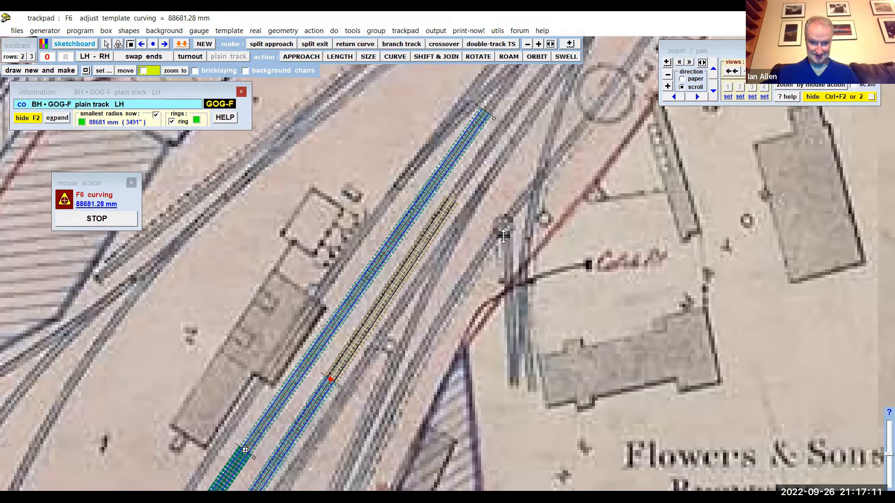
click(124, 223)
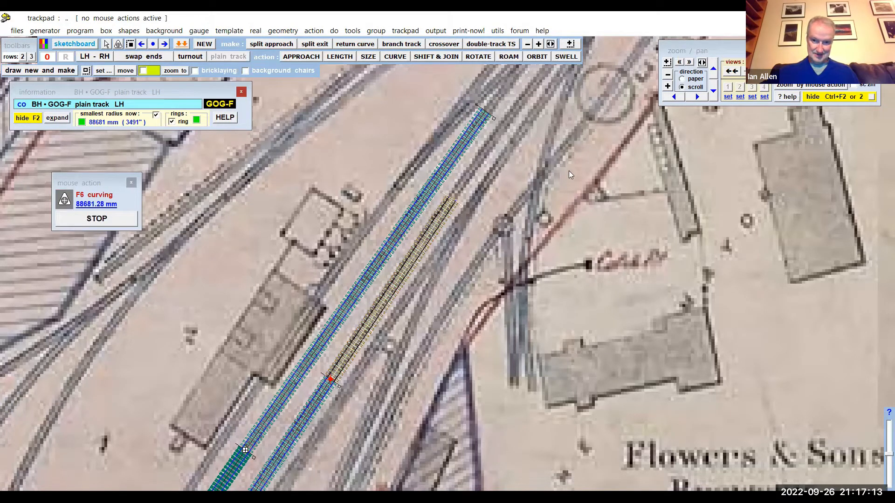
- Store the recurved control template in the background, and shift and snap-join it to the upper end at about X 7877 mm, Y 3160 mm
drag(329, 163, 277, 232)
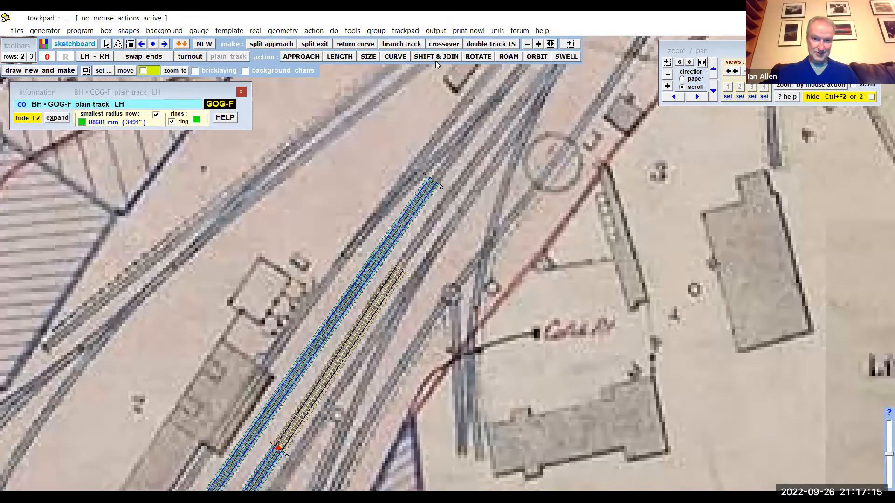
drag(435, 60, 386, 92)
click(78, 30)
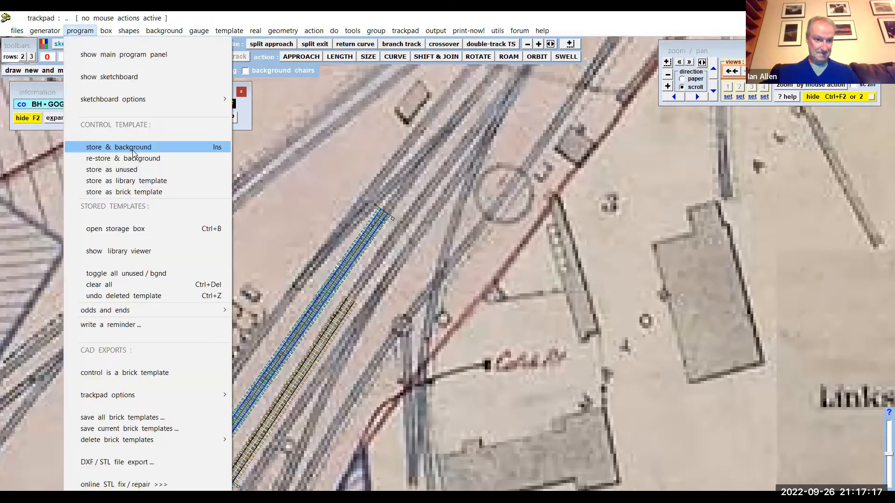
click(130, 148)
key(F7)
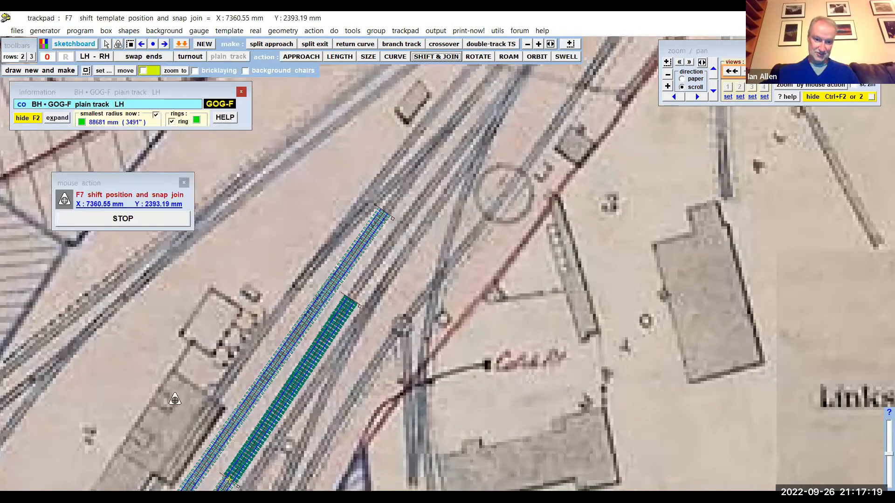
drag(306, 259, 304, 219)
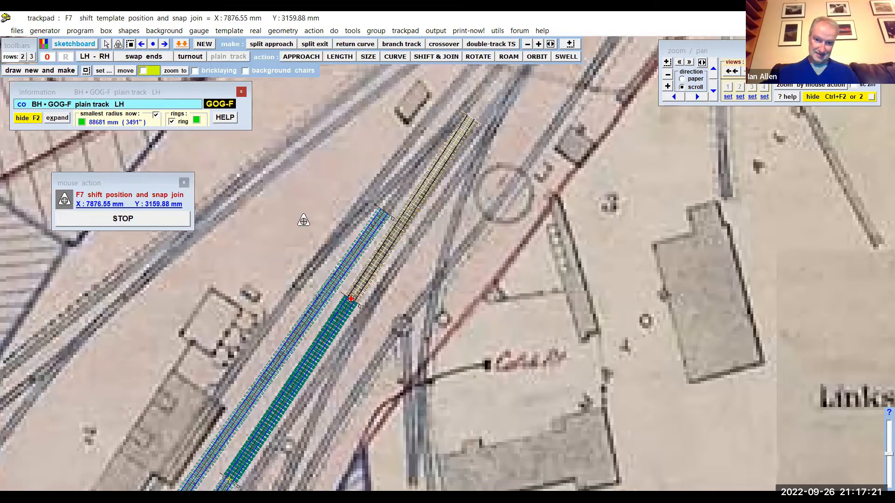
- Curve the newly joined control template to a radius of about -9511 mm so it follows the mapped track
click(395, 57)
drag(545, 137, 566, 209)
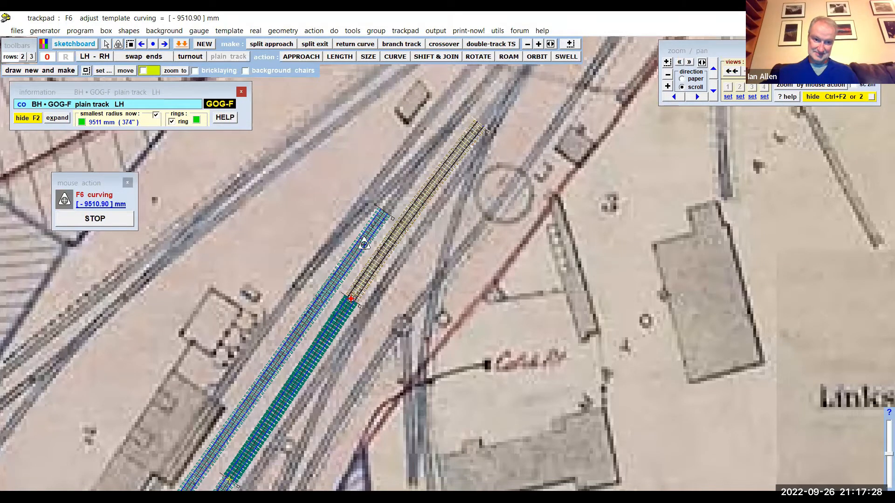
click(95, 219)
scroll(477, 303, up, 2)
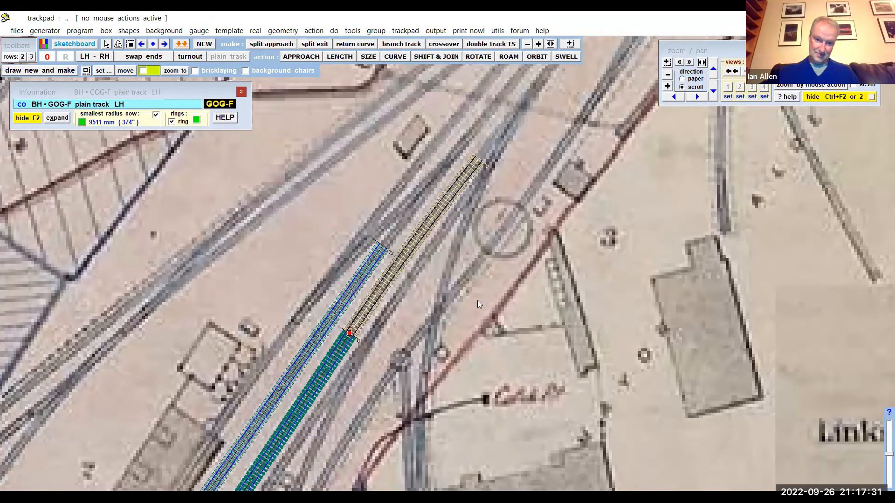
scroll(477, 302, up, 6)
scroll(401, 387, down, 10)
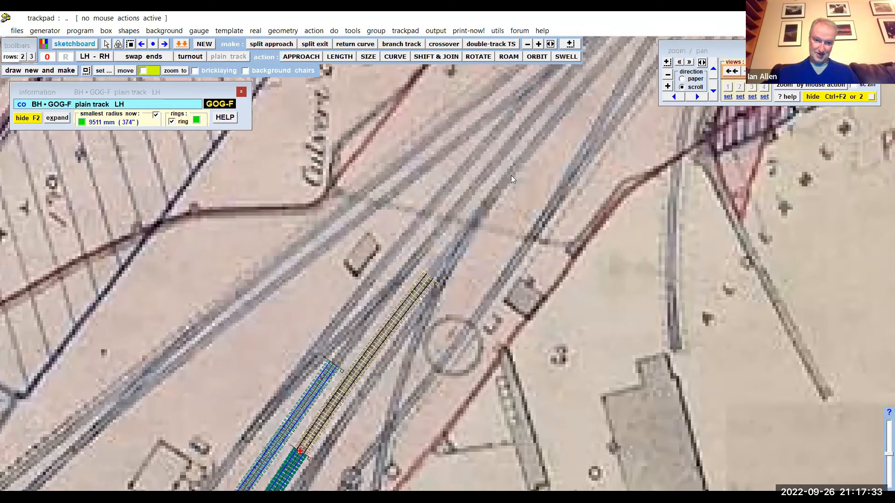
scroll(508, 269, down, 11)
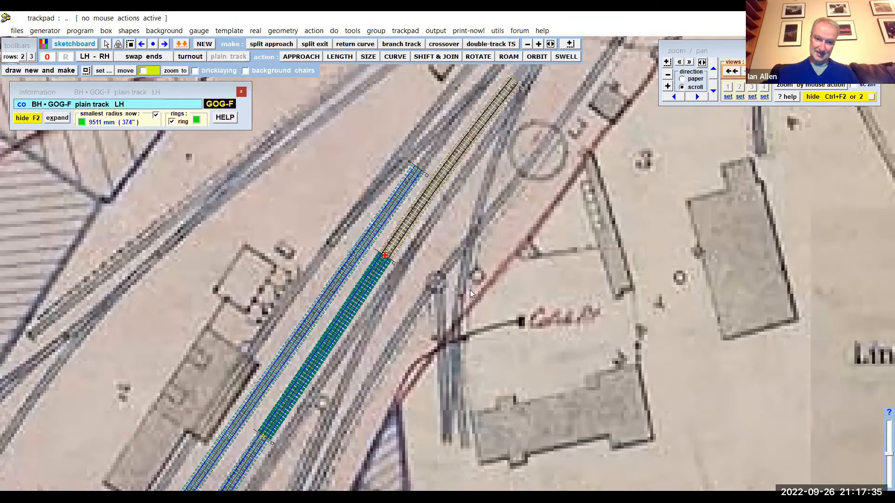
- Examine the traced platform tracks from the buffer ends to the upper joined template, along with the neighbouring buildings on the map
scroll(494, 245, down, 10)
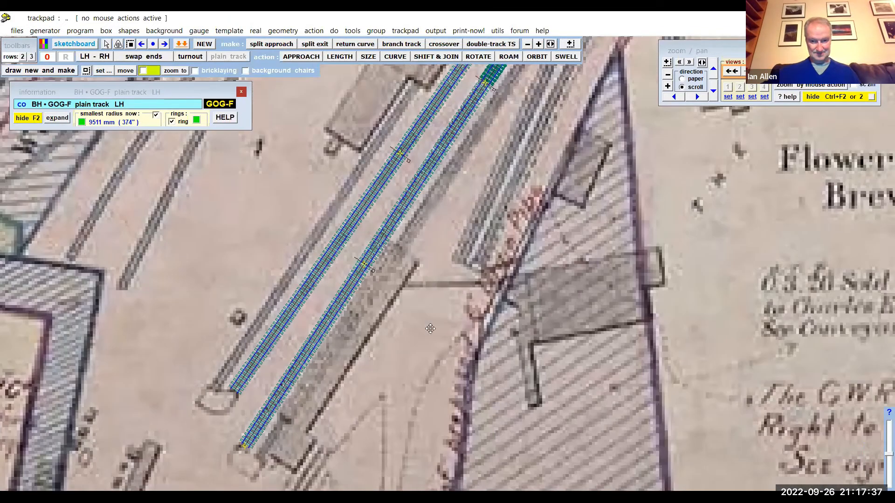
scroll(408, 356, up, 4)
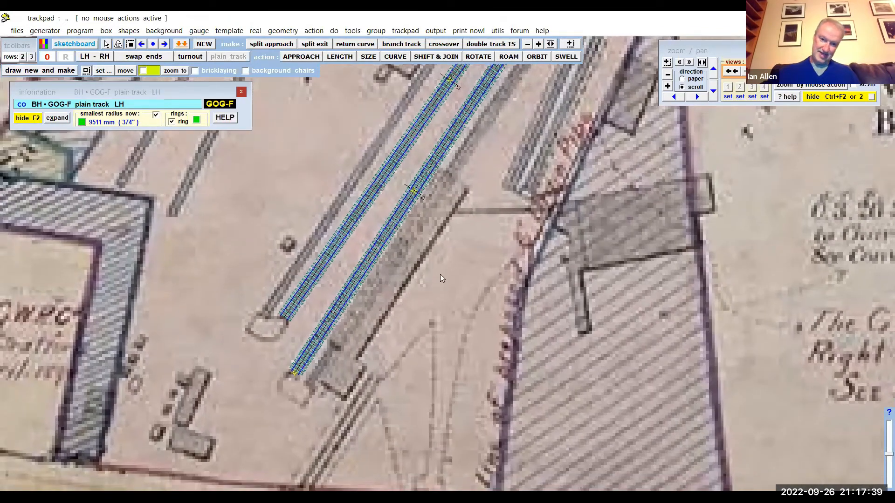
scroll(479, 260, up, 4)
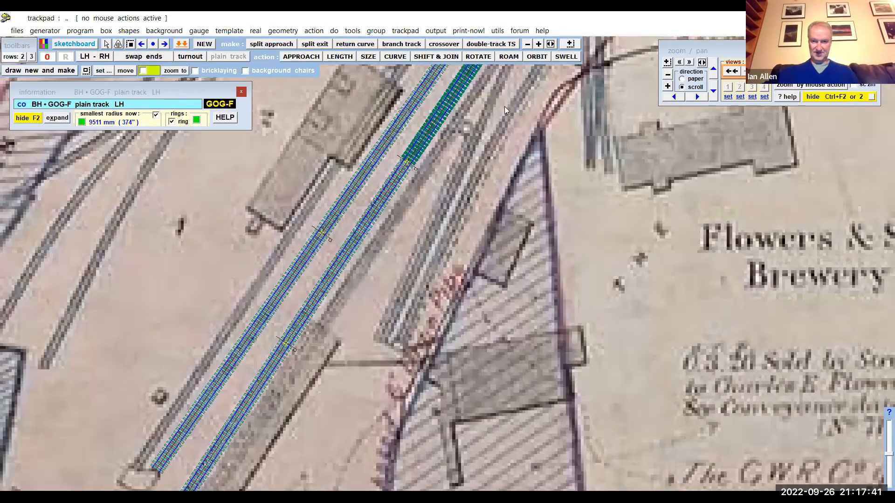
scroll(434, 342, down, 4)
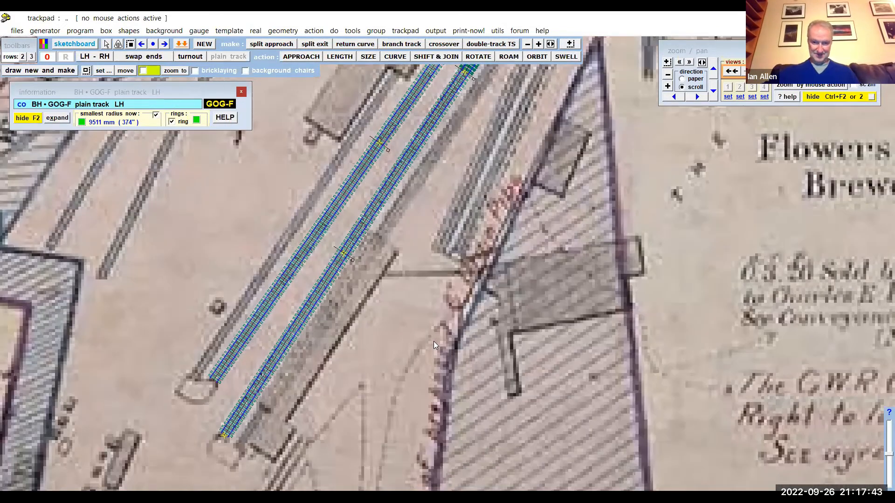
scroll(488, 190, up, 3)
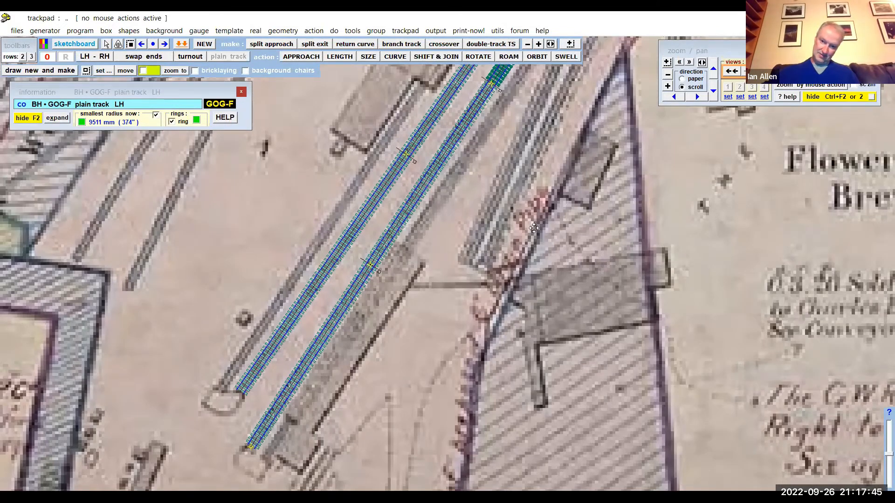
scroll(432, 191, down, 4)
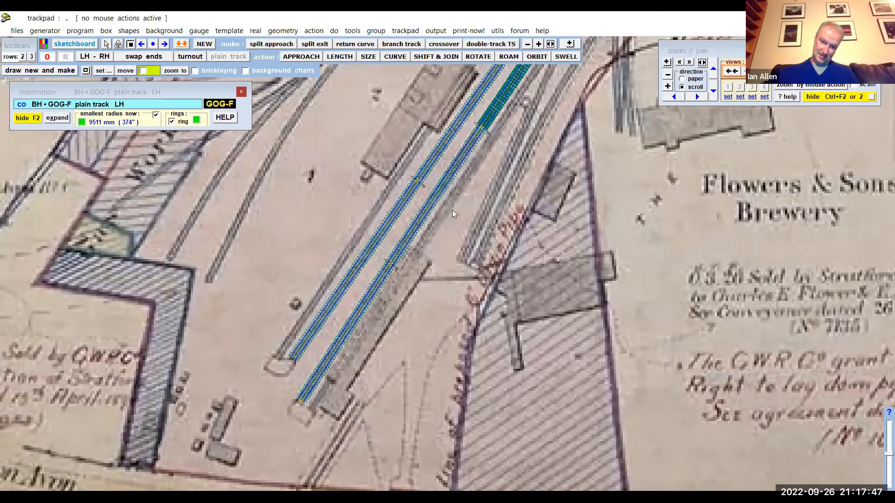
scroll(407, 223, down, 3)
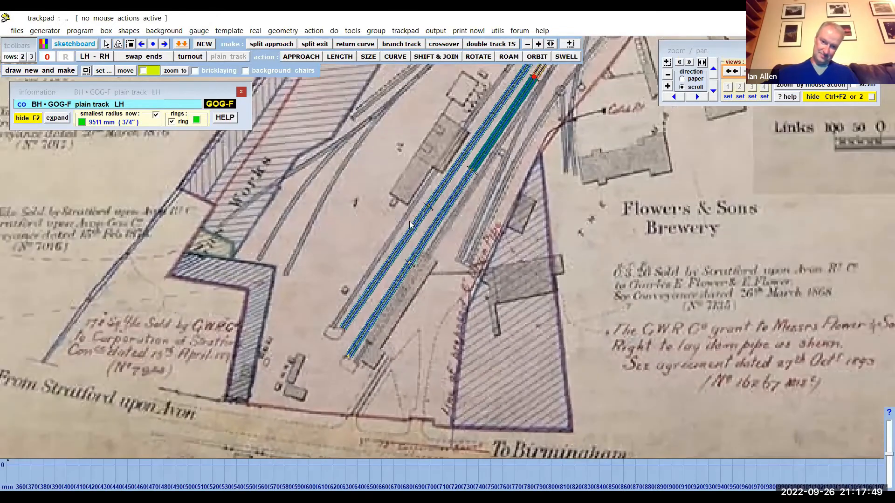
scroll(409, 225, up, 2)
middle_drag(409, 221, 390, 248)
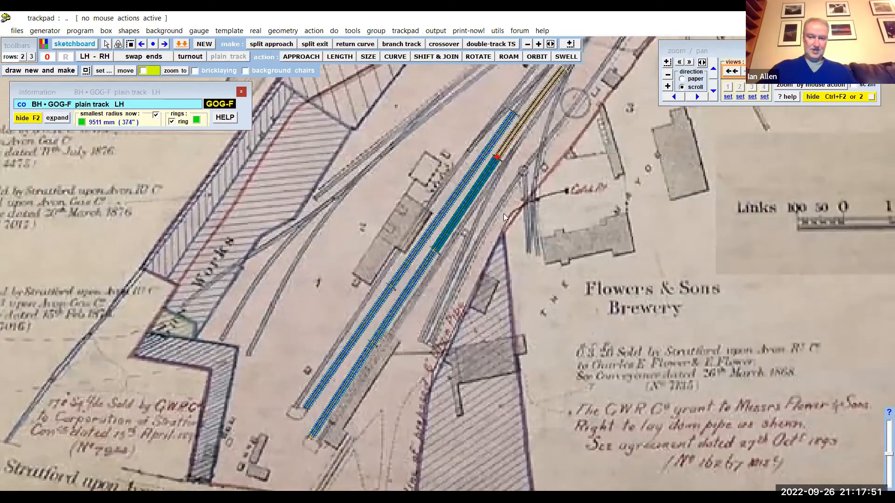
scroll(563, 212, down, 2)
scroll(563, 213, up, 4)
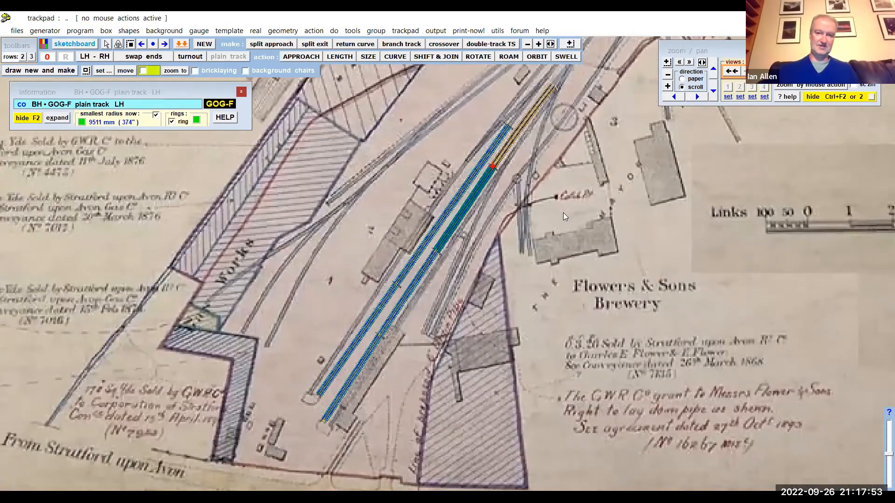
scroll(501, 152, down, 1)
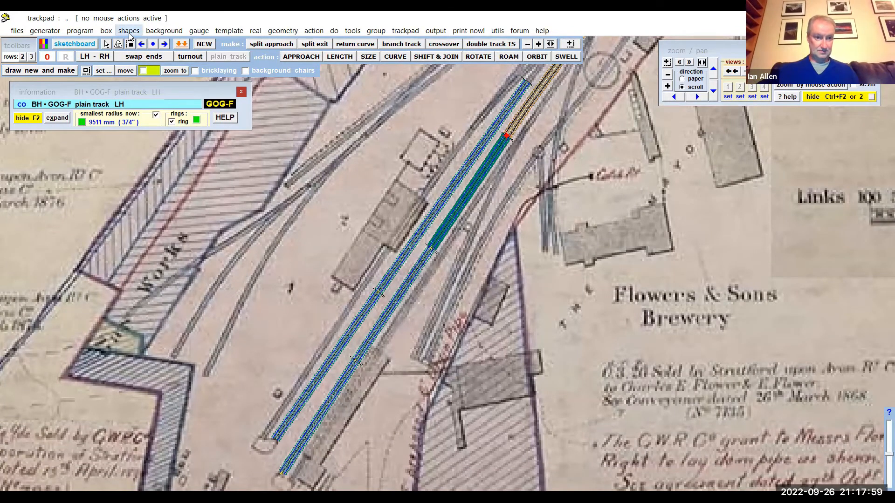
- Add a solid line background shape by drawing, about 782 mm long, along the outer edge of the station building beside the tracks
click(144, 33)
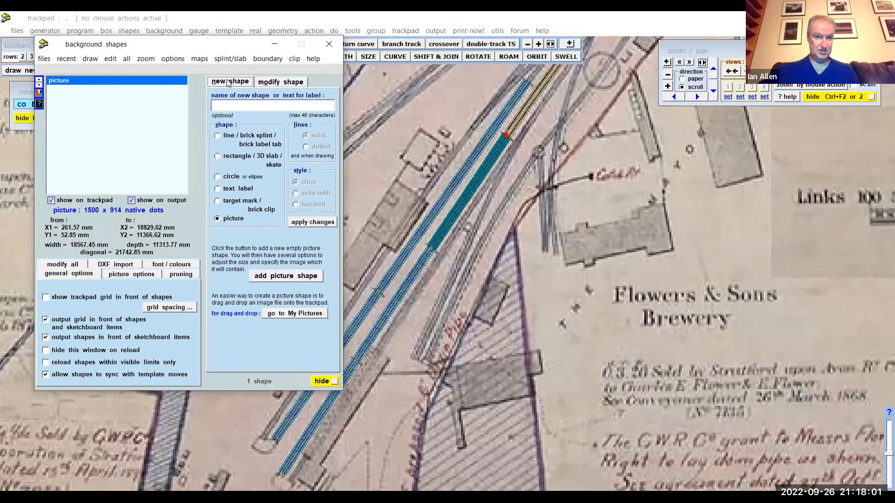
click(216, 136)
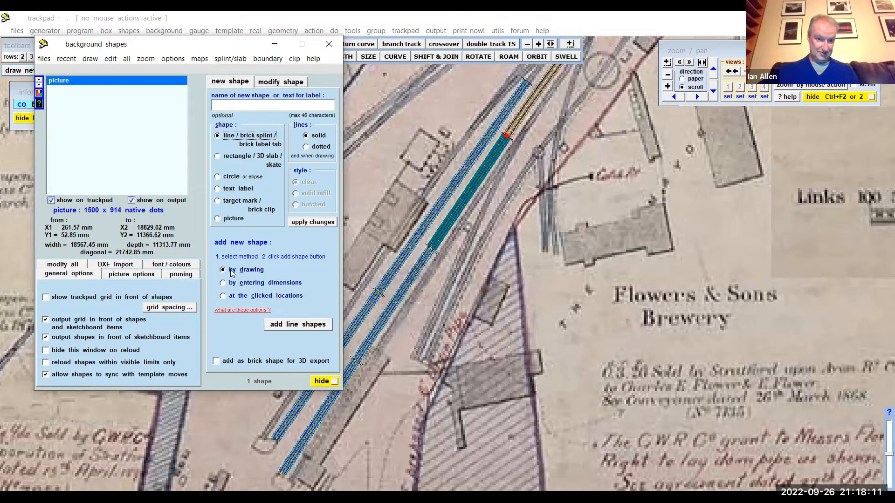
click(292, 324)
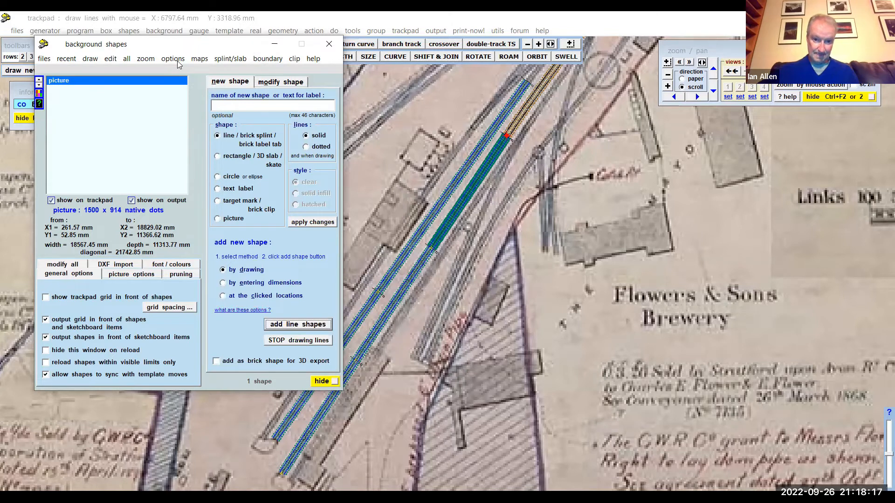
drag(179, 44, 61, 39)
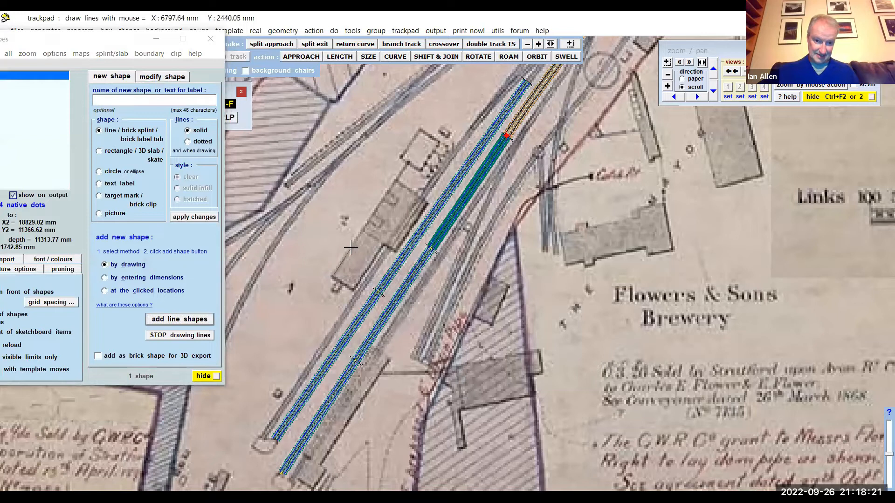
click(396, 180)
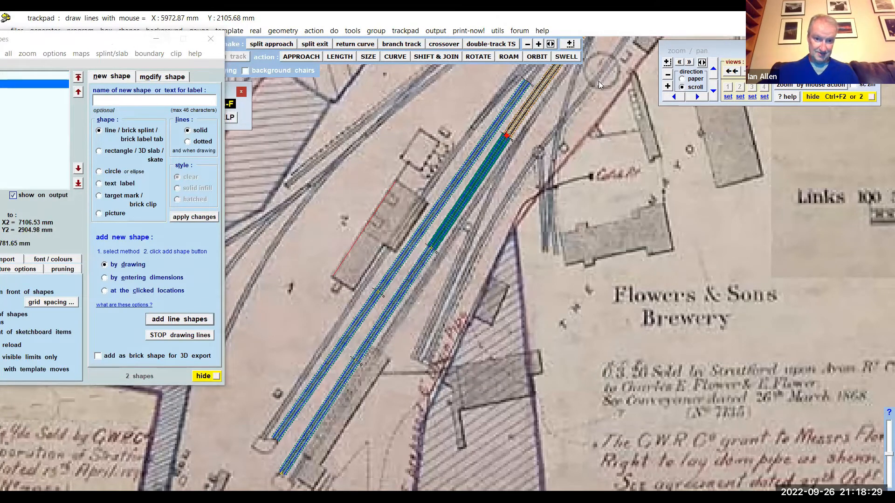
- Reposition the background shapes window clear of the drawn building line, and open the shapes' font and colour settings
drag(27, 44, 598, 81)
scroll(310, 265, up, 1)
scroll(310, 266, up, 1)
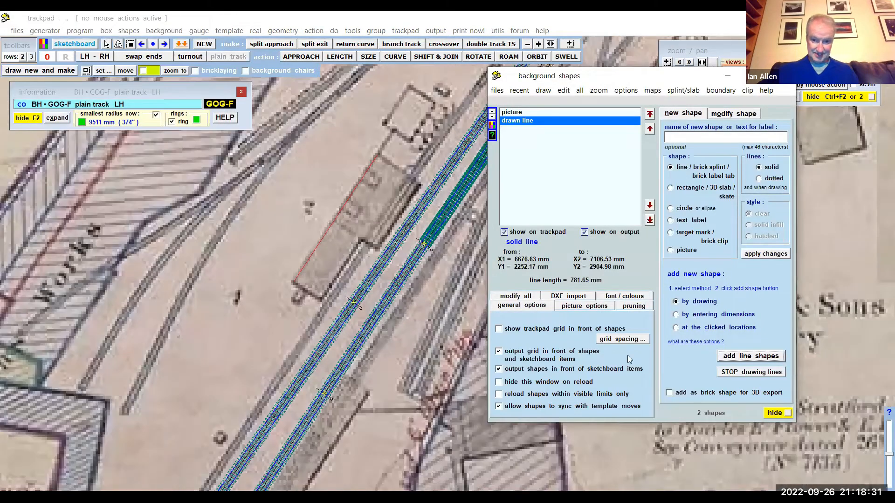
click(632, 296)
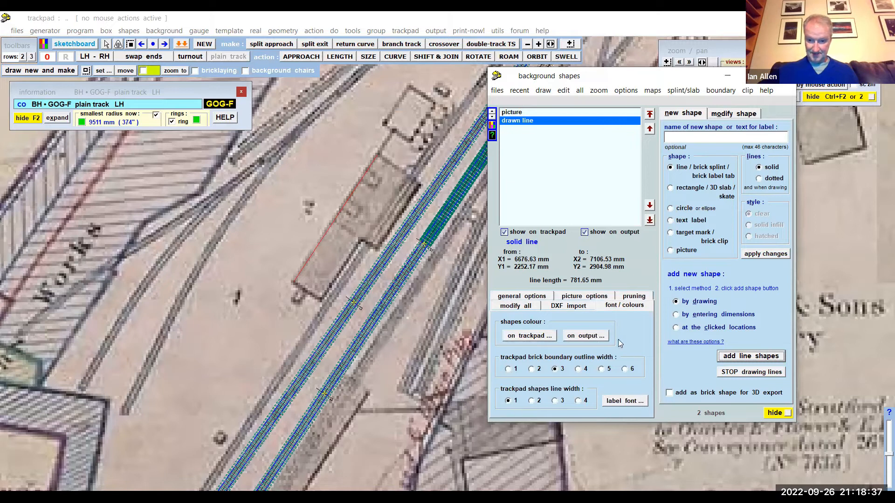
- Set the trackpad shapes line width to 3 and check the drawn line along the building on the map
click(555, 402)
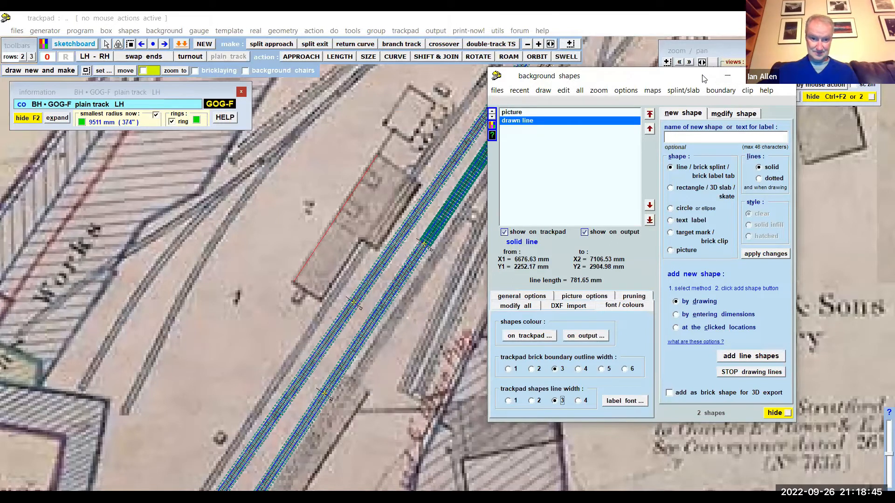
drag(703, 77, 682, 107)
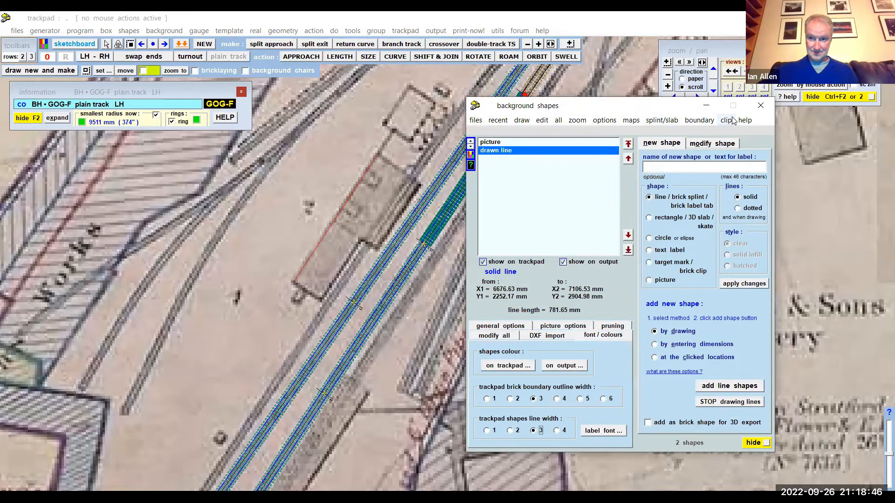
click(707, 105)
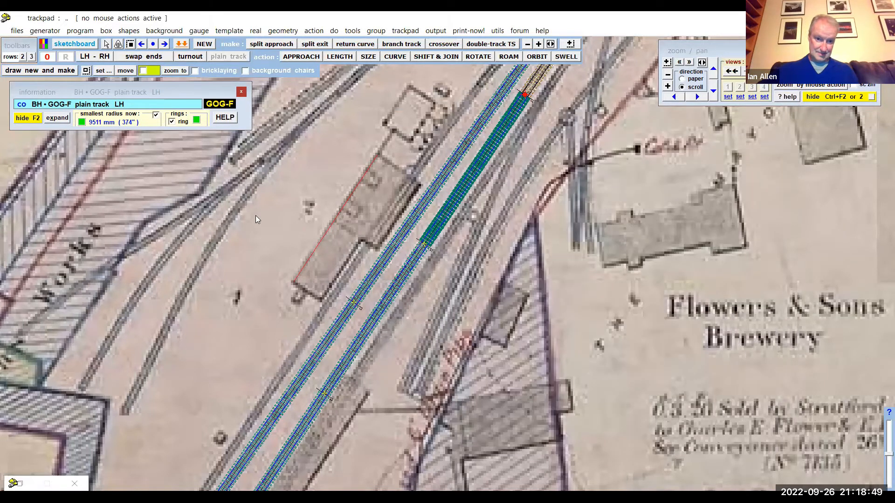
scroll(255, 215, up, 4)
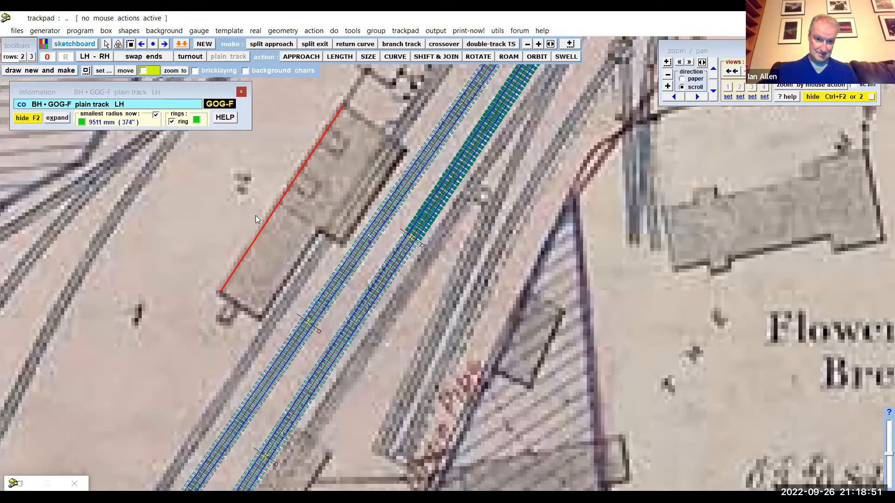
scroll(123, 417, down, 3)
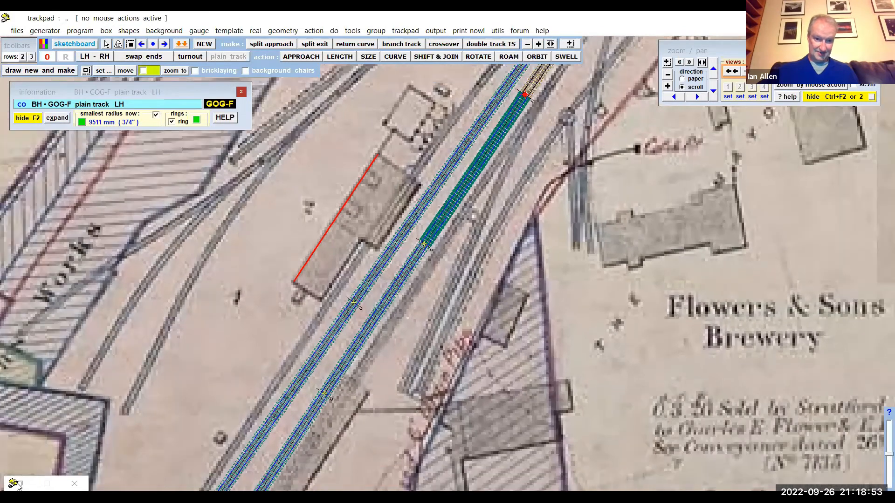
- Trace the building's remaining edges with five connected solid lines about 165, 370, 92, 404 and 273 mm long
click(13, 483)
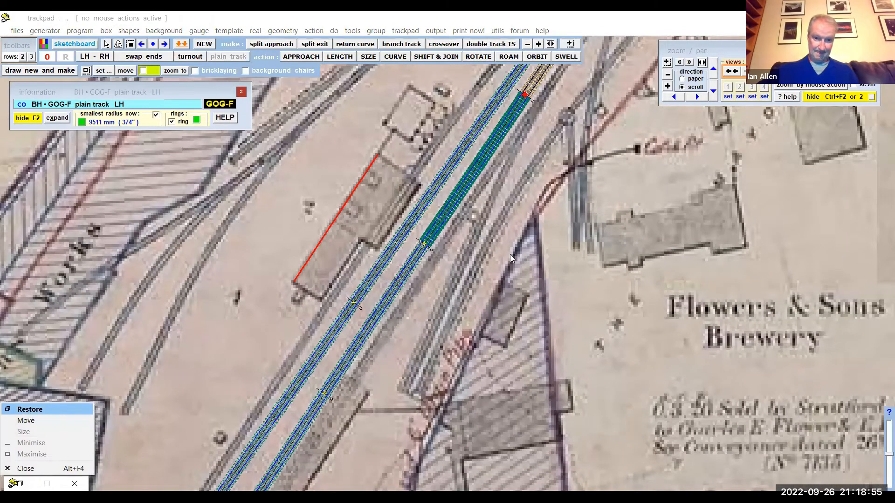
click(29, 410)
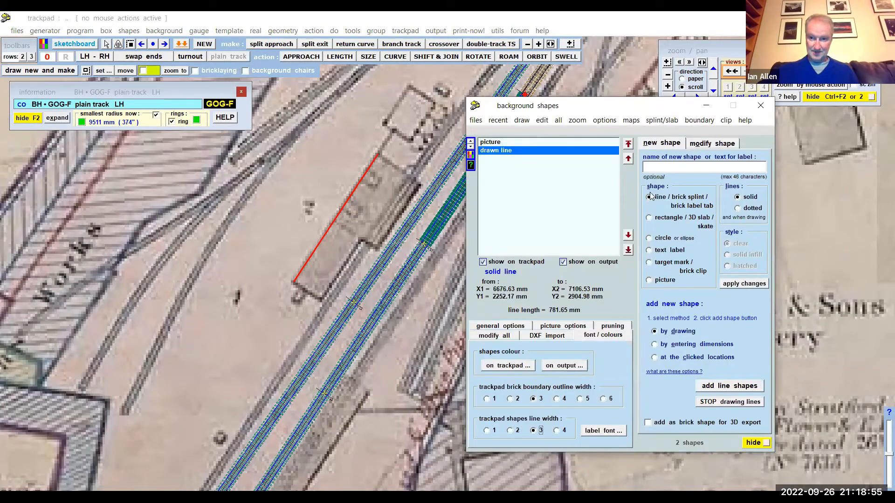
click(725, 386)
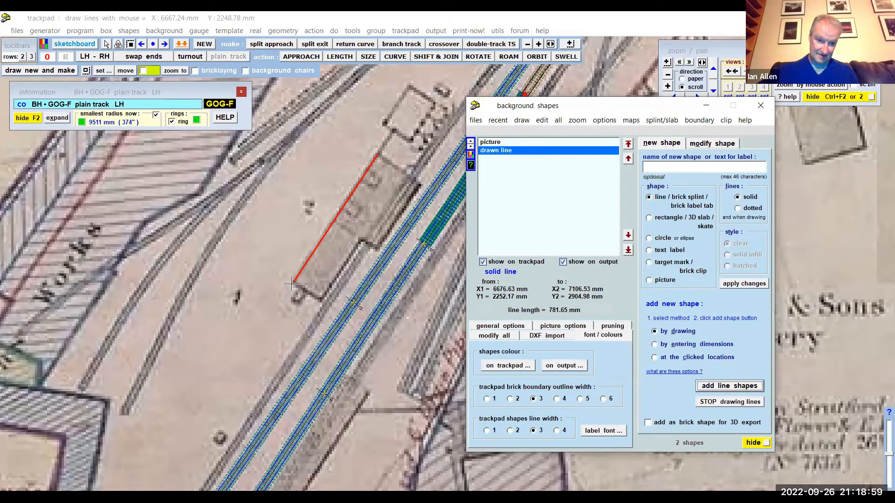
click(294, 281)
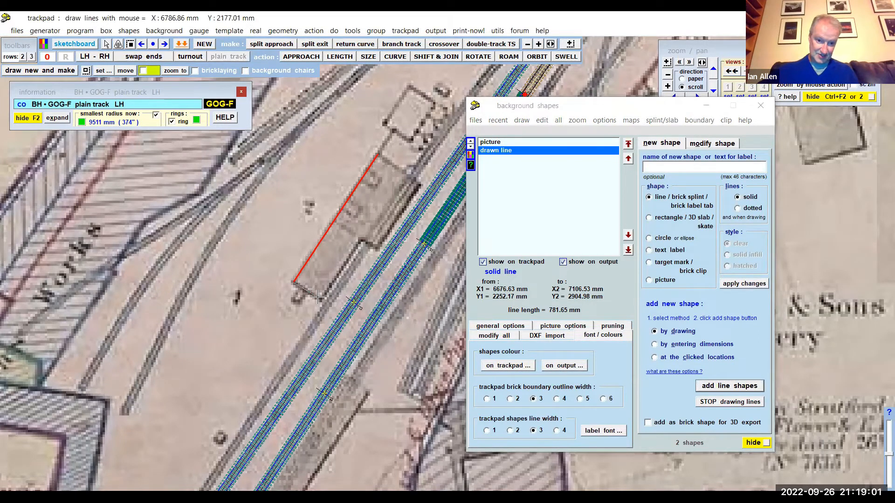
click(320, 298)
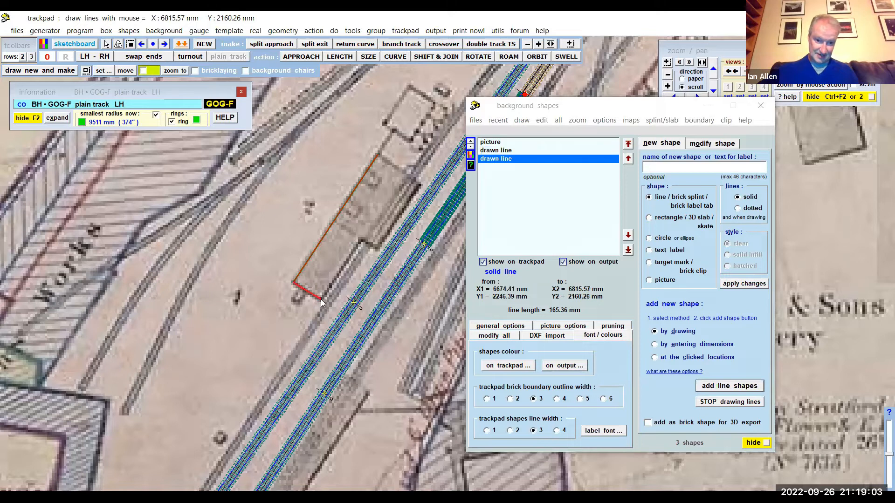
click(359, 239)
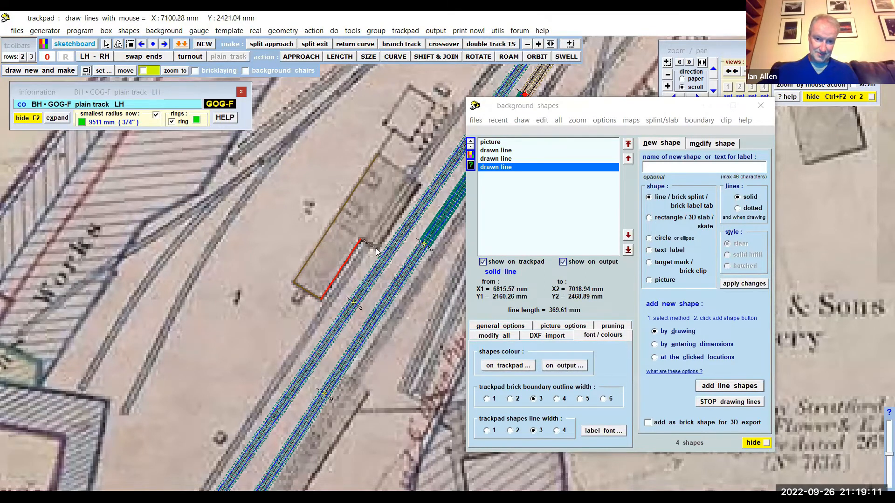
click(376, 248)
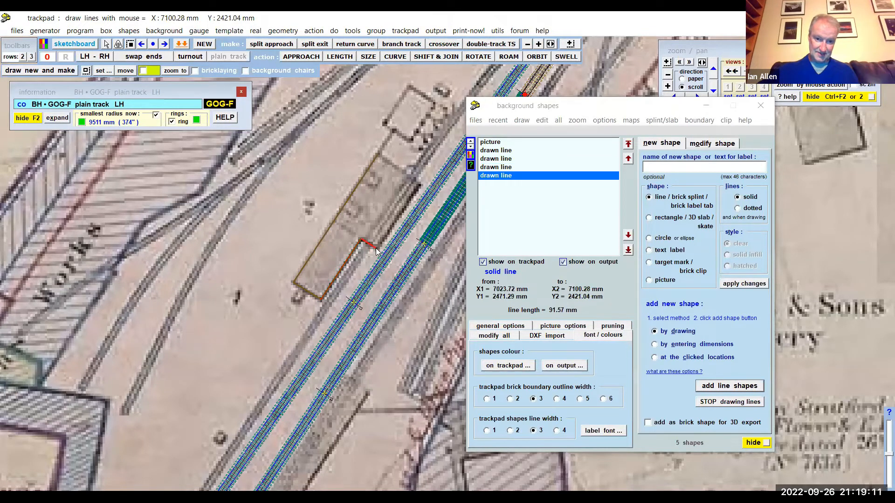
click(421, 184)
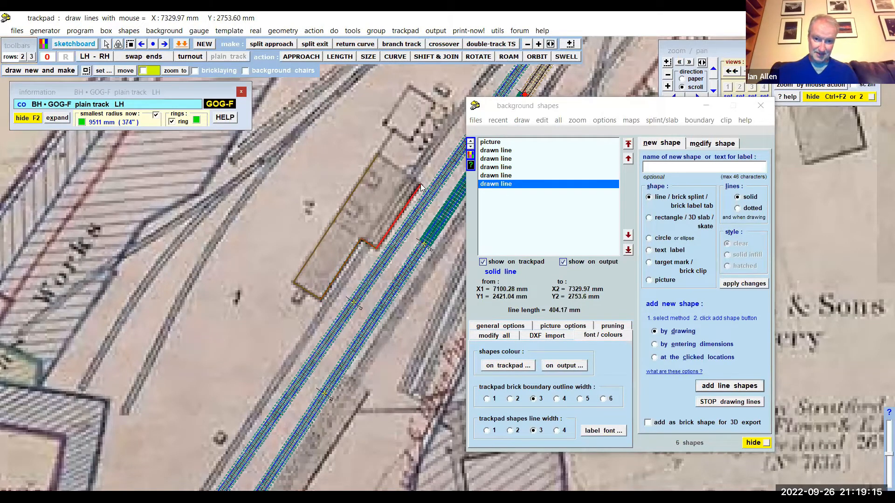
click(377, 152)
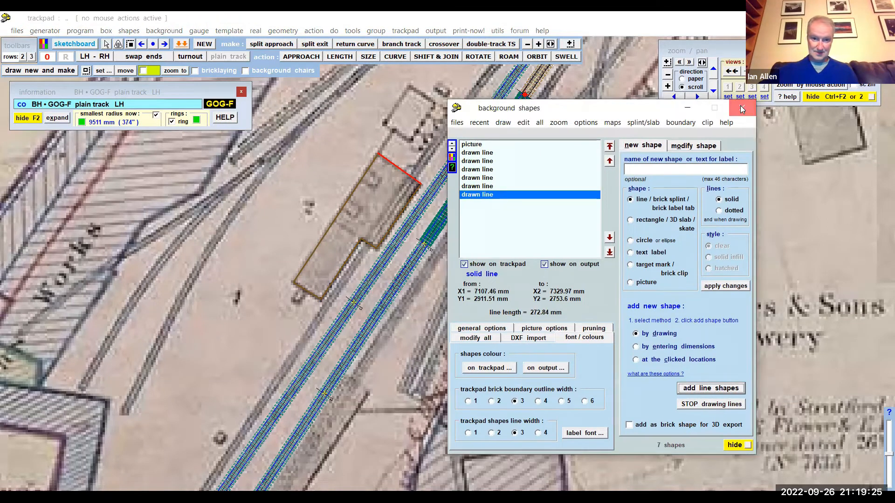
- Set the trackpad colour of the background shapes to red and close the background shapes dialog
click(740, 107)
middle_drag(302, 202, 235, 287)
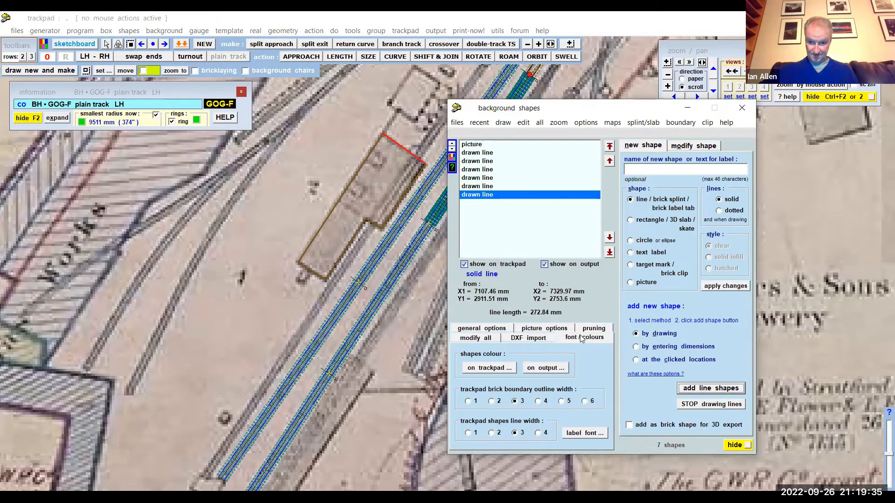
click(481, 370)
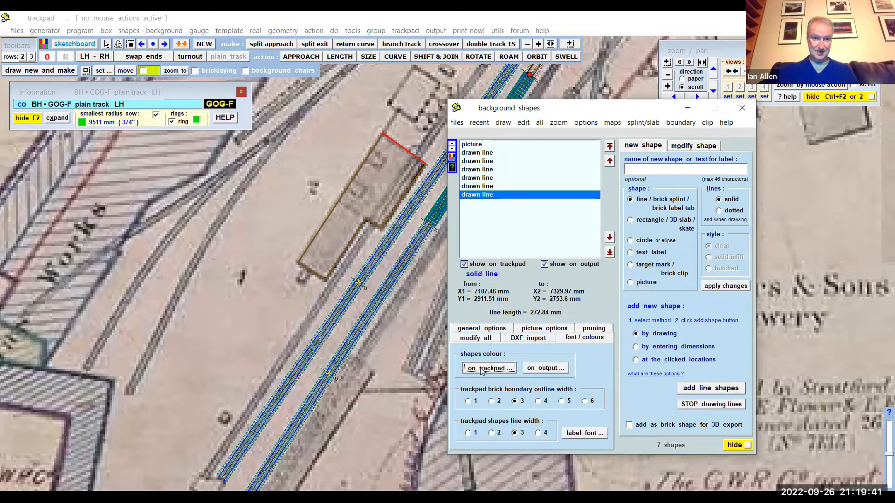
click(323, 163)
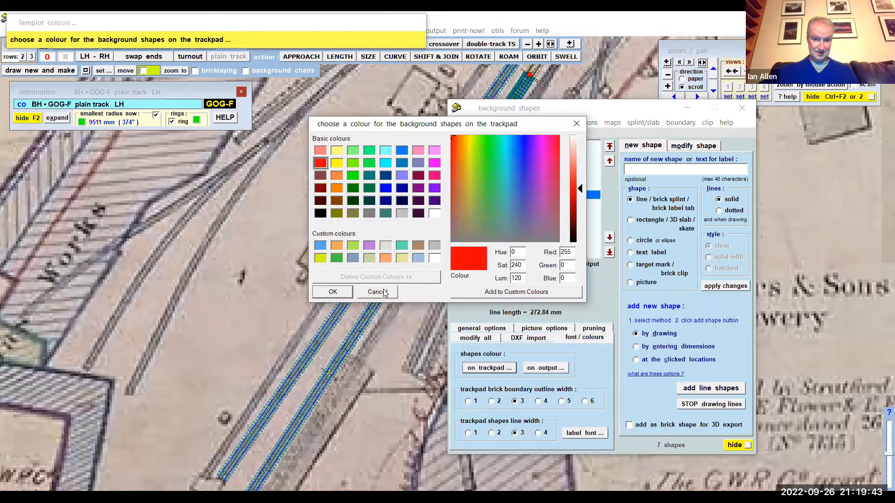
click(333, 292)
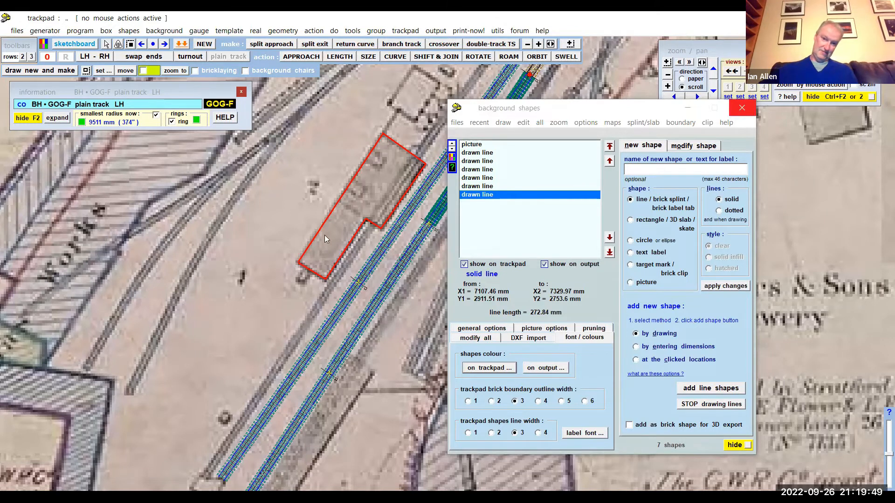
click(742, 108)
- Examine the red building outline, the platform tracks and the surrounding station site on the map
scroll(298, 226, up, 3)
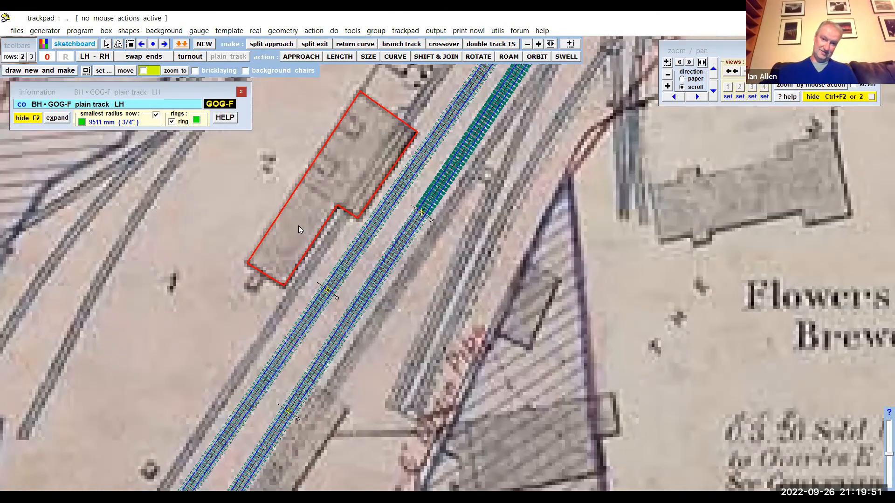
scroll(298, 225, down, 2)
scroll(298, 225, down, 4)
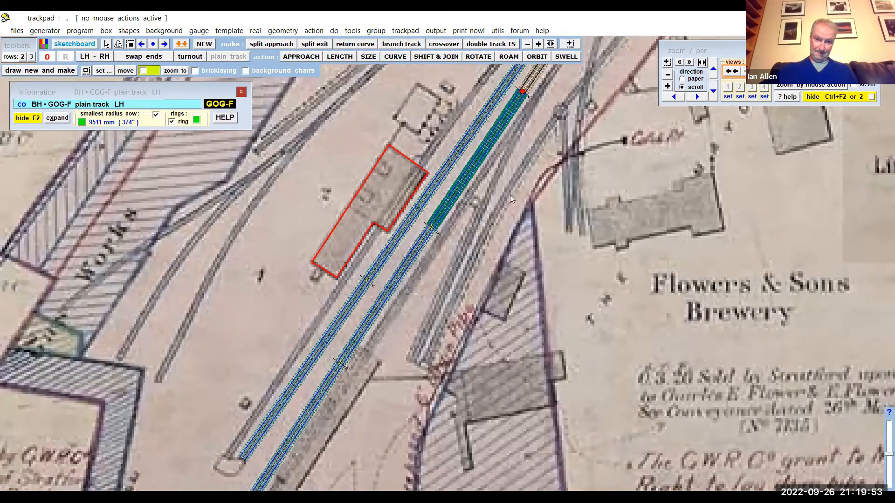
scroll(526, 188, down, 2)
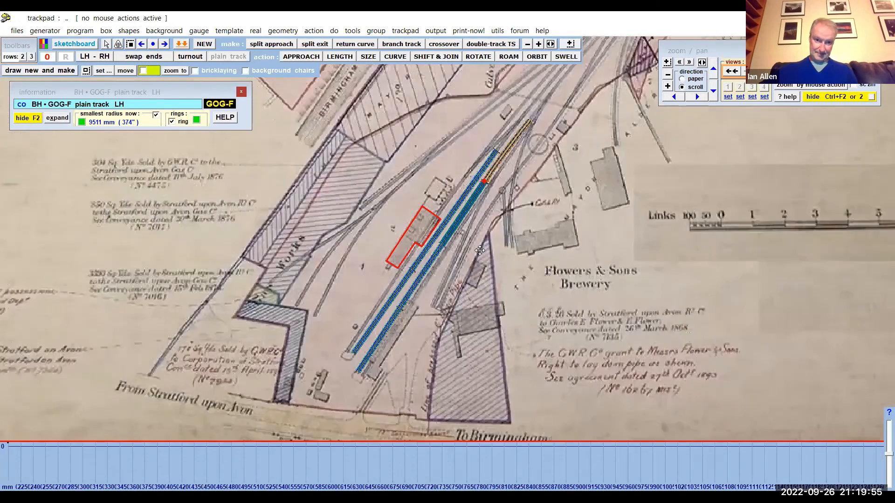
middle_drag(479, 251, 405, 296)
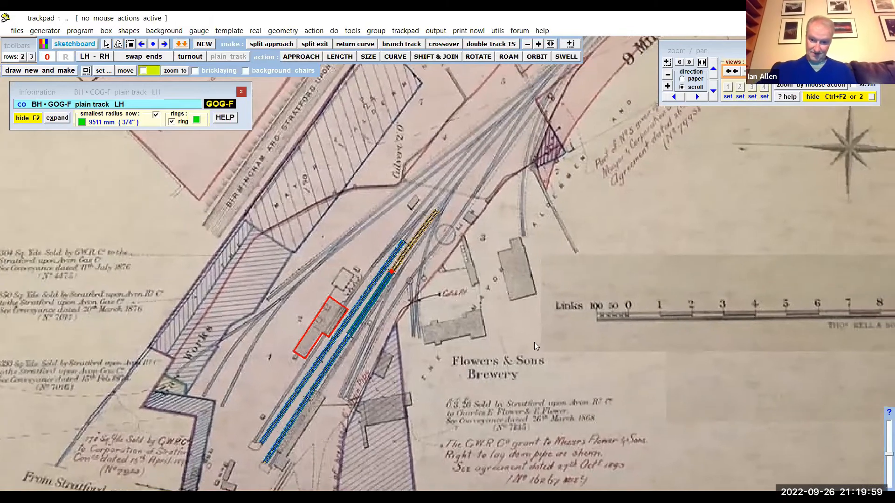
middle_drag(513, 308, 555, 282)
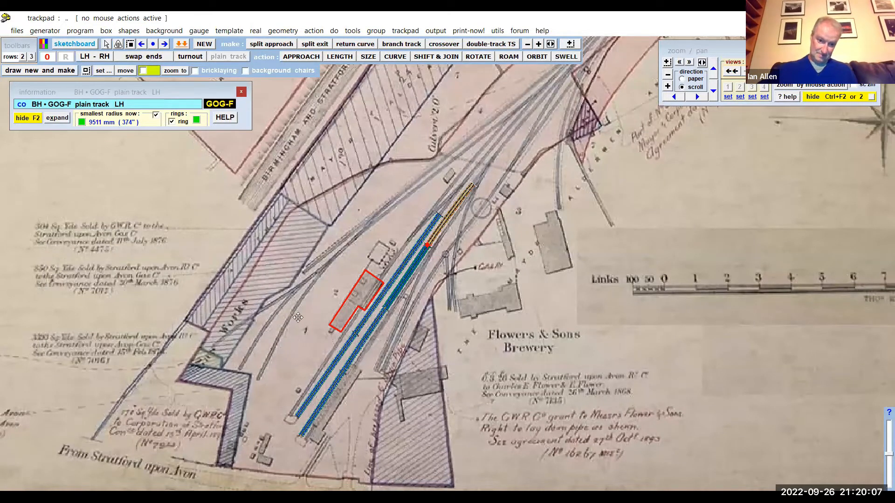
middle_drag(377, 212, 390, 199)
middle_drag(357, 328, 407, 260)
middle_drag(313, 350, 341, 313)
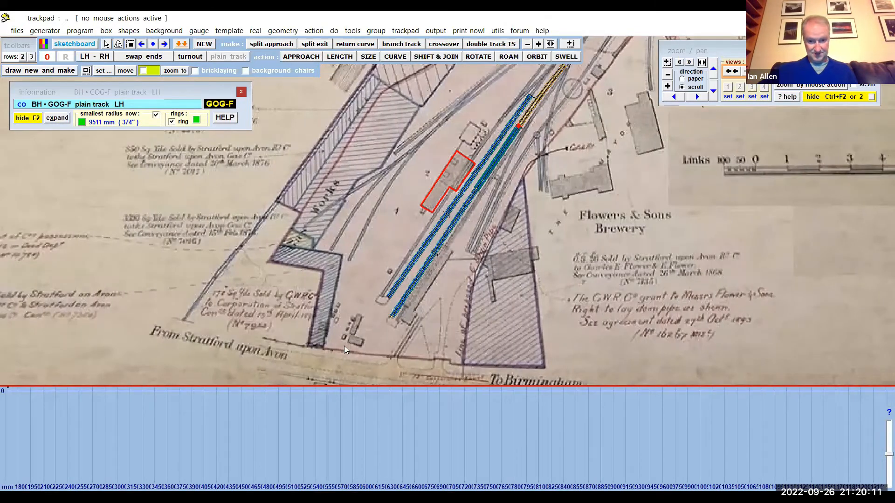
middle_drag(351, 325, 353, 336)
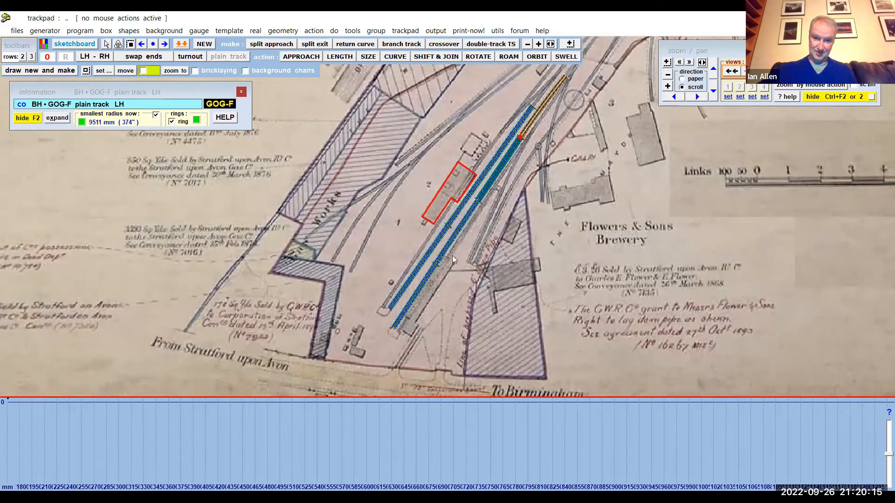
middle_drag(379, 260, 301, 257)
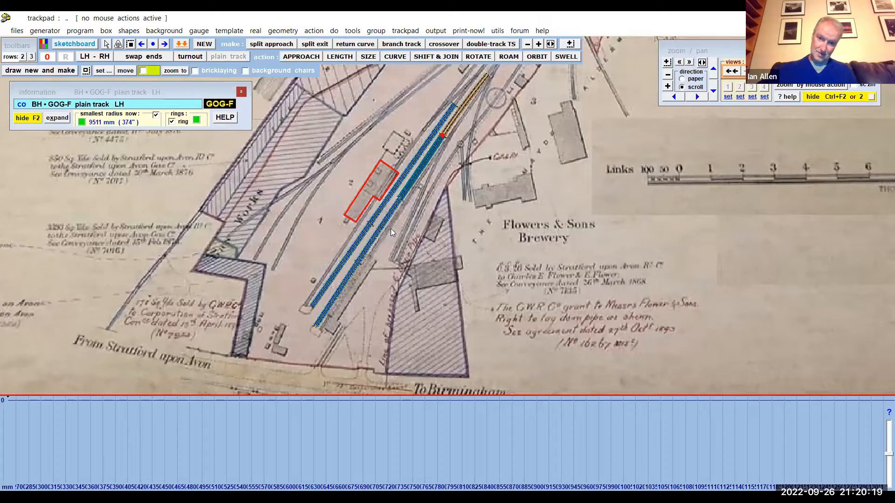
scroll(390, 228, up, 2)
scroll(391, 228, up, 1)
scroll(390, 228, down, 1)
scroll(398, 218, down, 1)
middle_drag(398, 218, 358, 238)
middle_drag(455, 182, 441, 209)
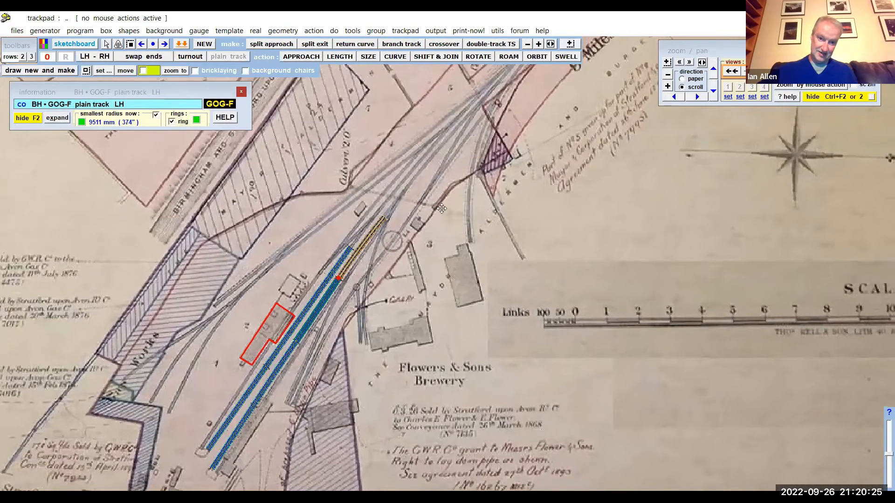
- Shift and snap-join the current plain track template onto the end of the track nearest the outlined building, at about X 8017 mm, Y 3532 mm
scroll(360, 219, up, 5)
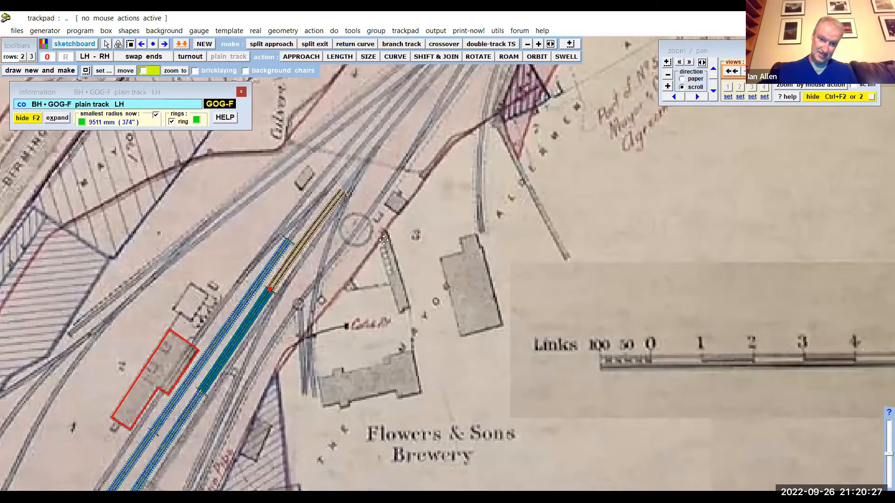
scroll(390, 239, up, 4)
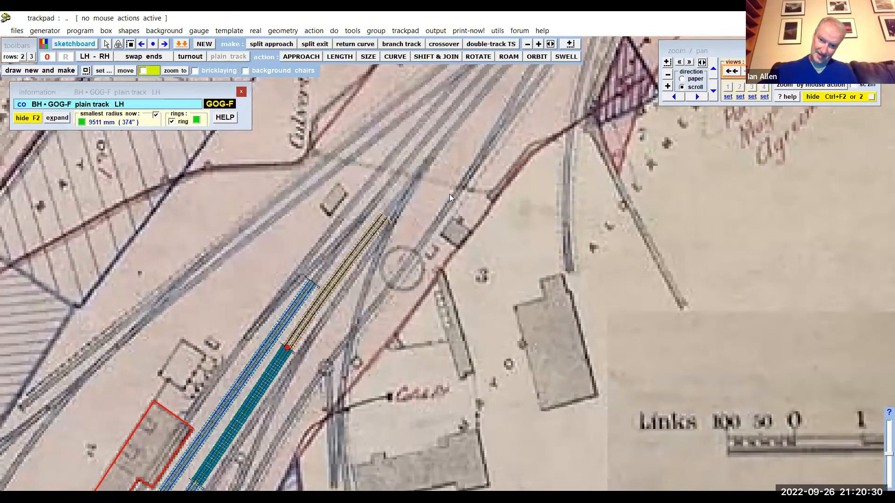
mouse_move(449, 193)
middle_down()
mouse_move(480, 149)
mouse_move(468, 159)
middle_up()
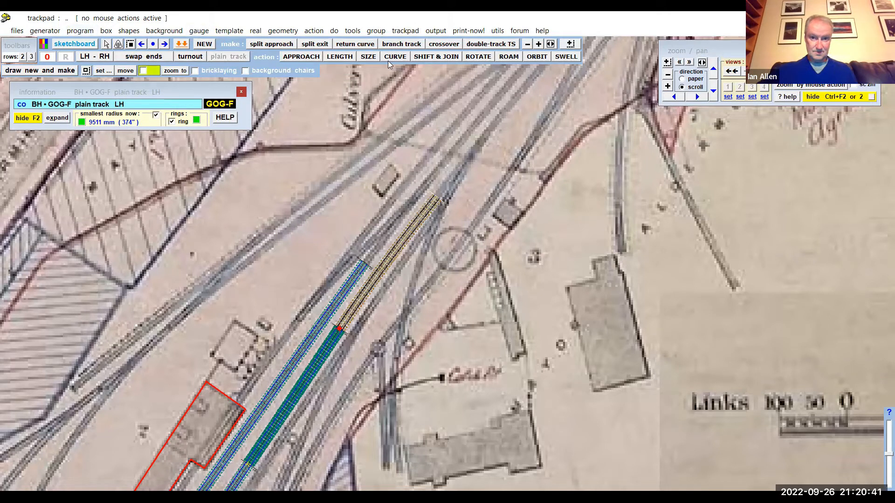
click(437, 56)
drag(522, 265, 483, 262)
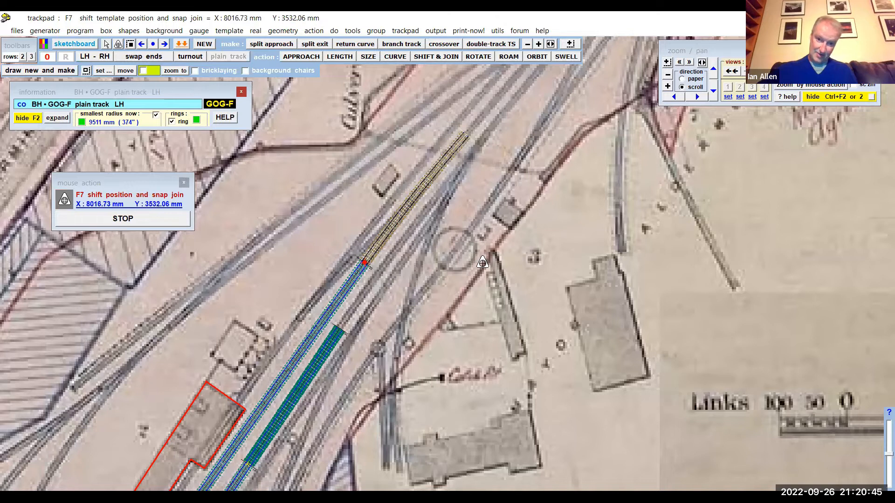
- Curve the joined plain track template to a radius of about -9649 mm to follow the track on the map
click(396, 57)
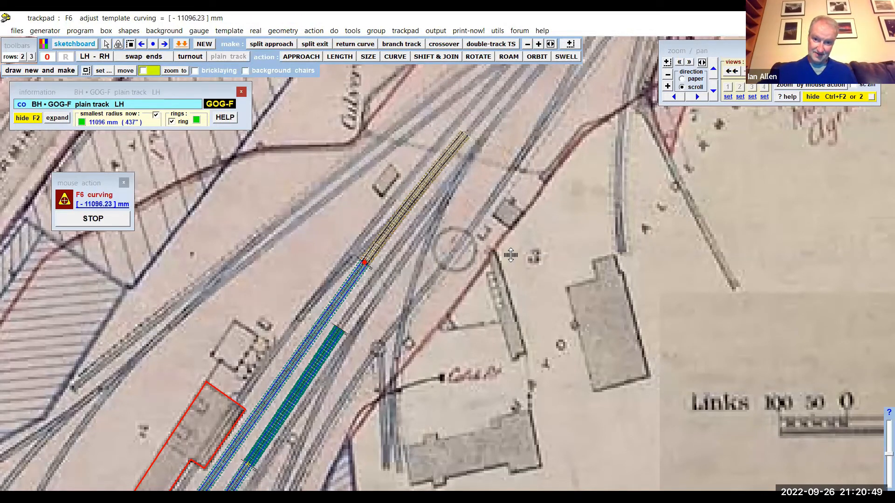
drag(512, 254, 516, 257)
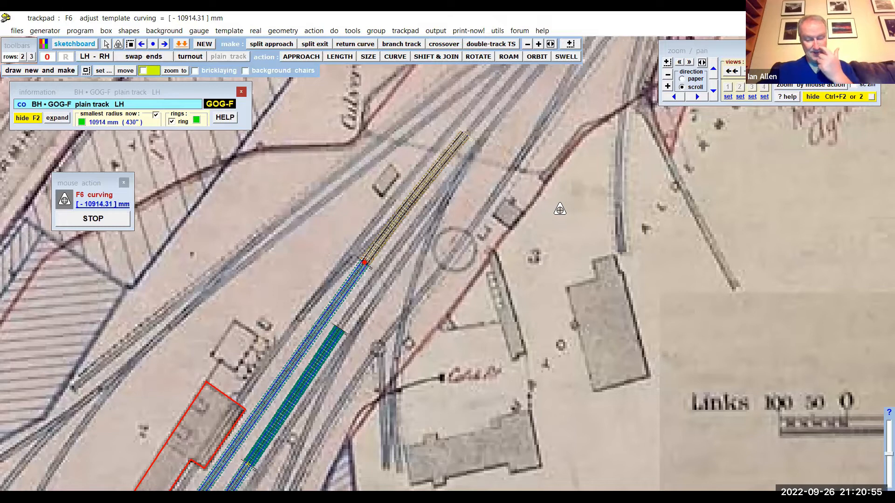
click(558, 211)
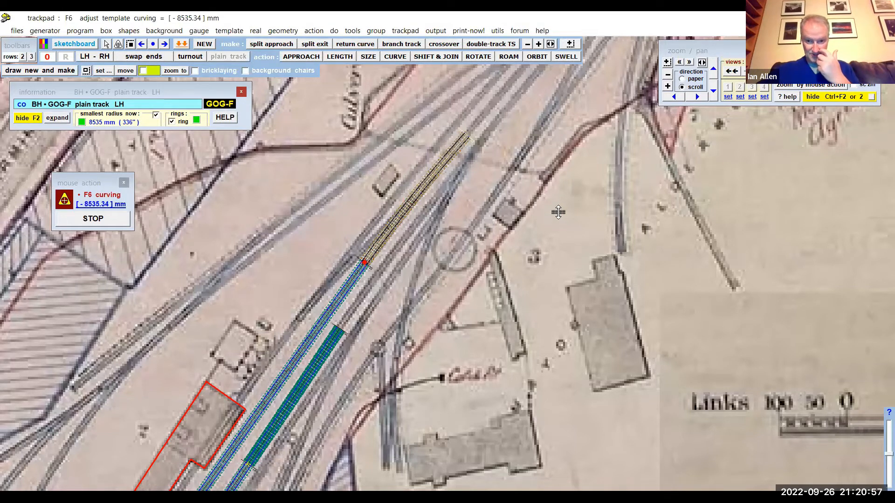
click(546, 217)
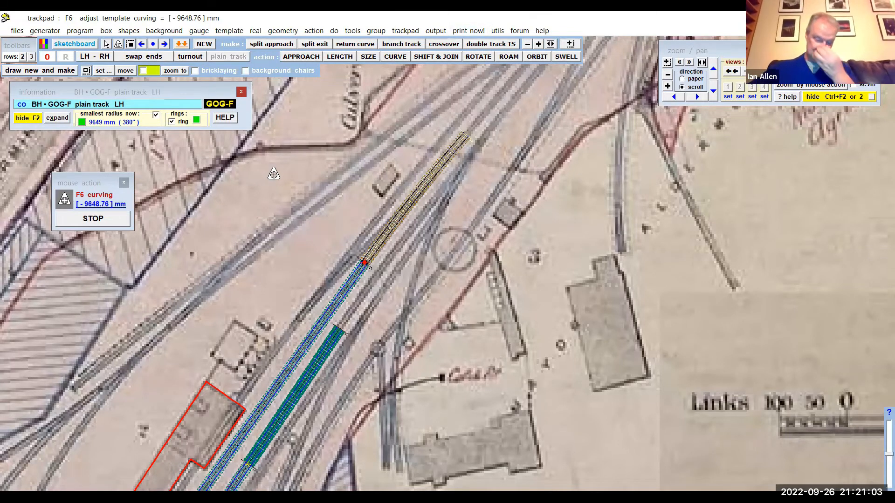
- Finish the curving action, insert a turnout in the curved plain track template and swap it between facing and trailing
right_click(263, 187)
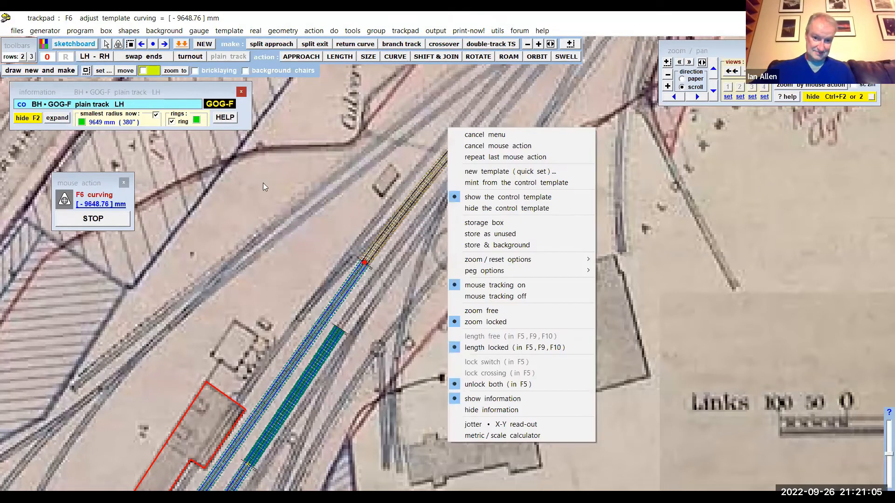
click(269, 178)
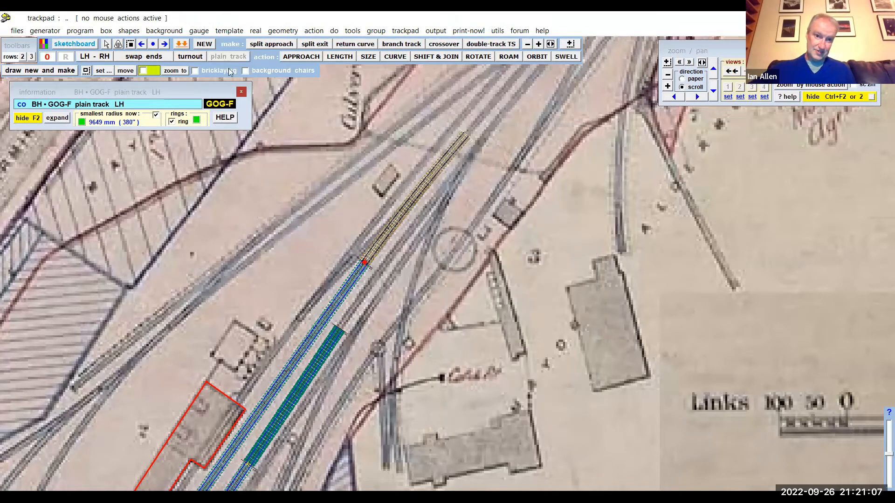
click(227, 31)
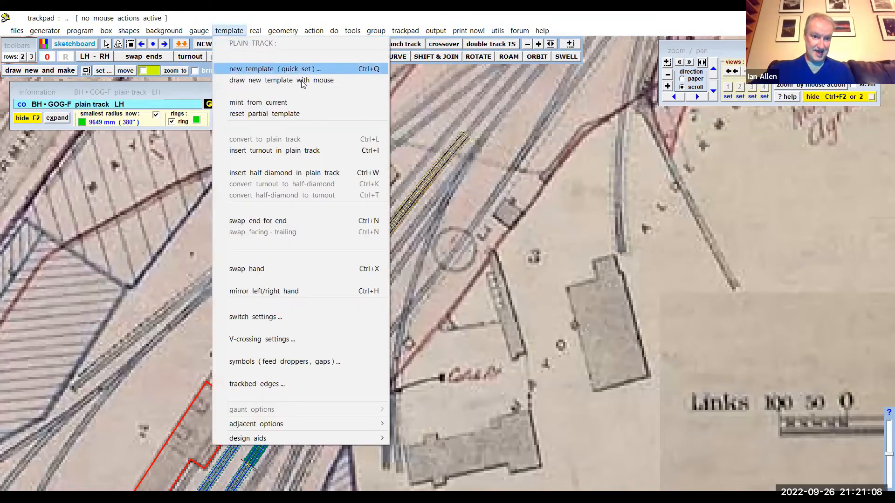
click(290, 151)
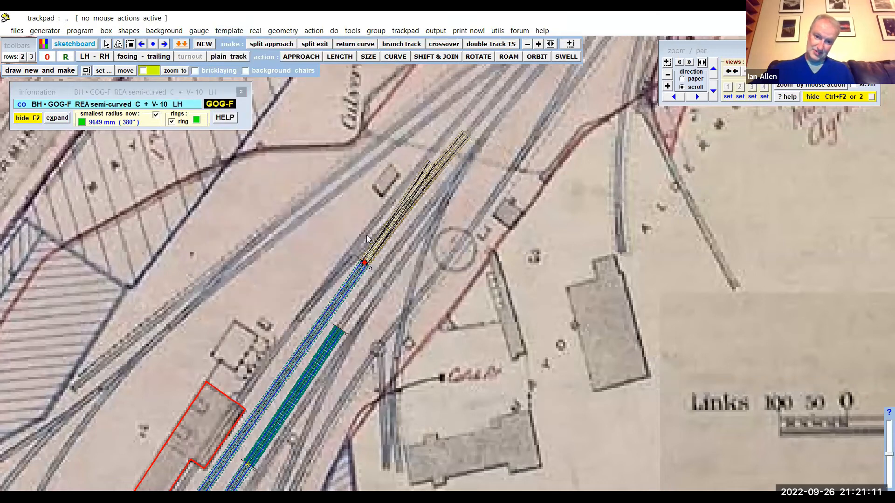
click(229, 31)
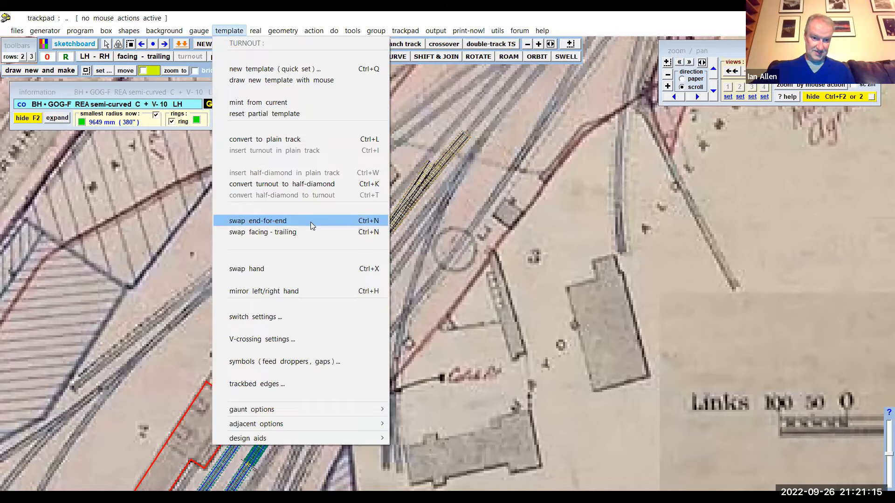
click(295, 233)
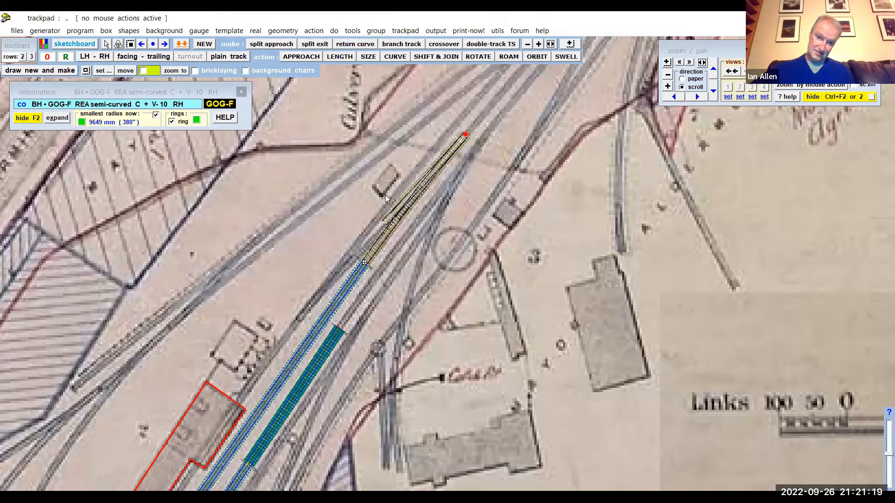
- Roam the turnout along the template to an approach length of about 160 mm
scroll(385, 195, up, 3)
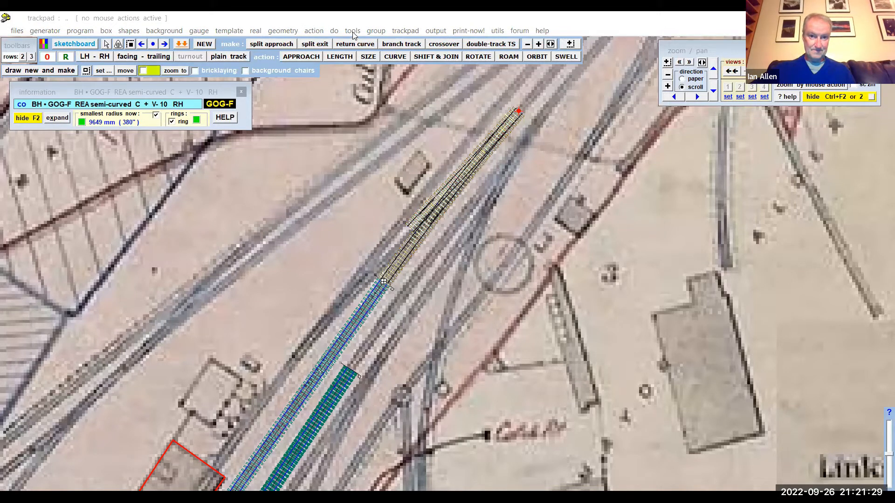
click(314, 30)
mouse_move(335, 58)
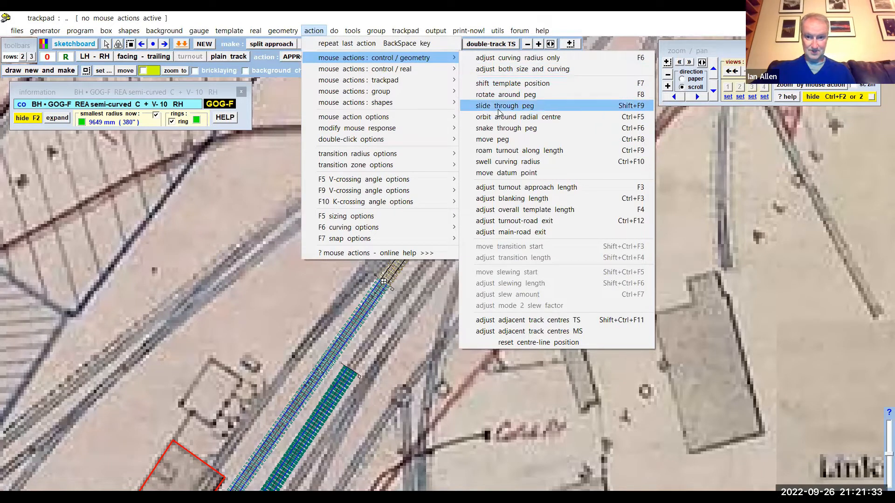
click(501, 151)
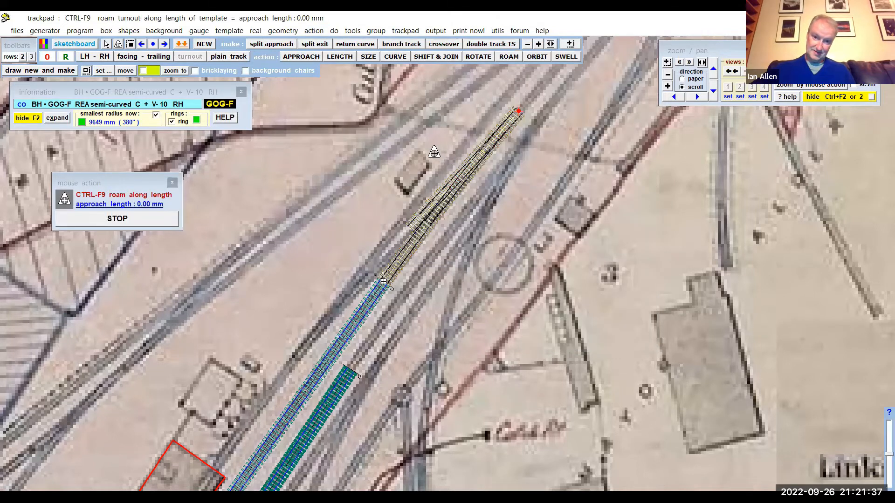
drag(434, 153, 395, 160)
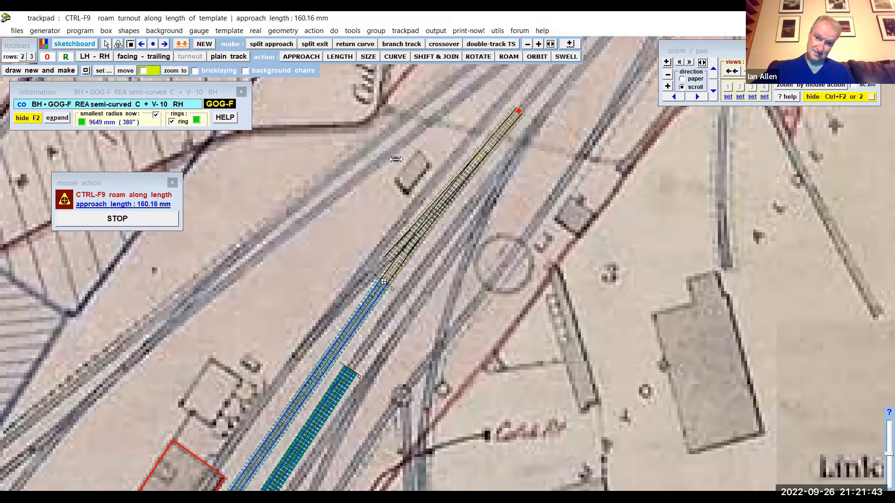
drag(396, 159, 396, 159)
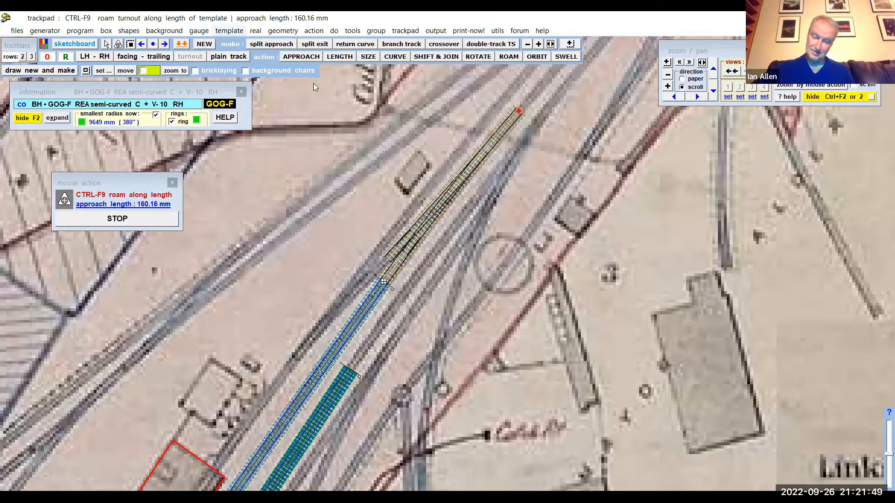
- Set the turnout's V-crossing angle to 1:8 and roam it along the template to an approach length of about 217.5 mm
click(230, 31)
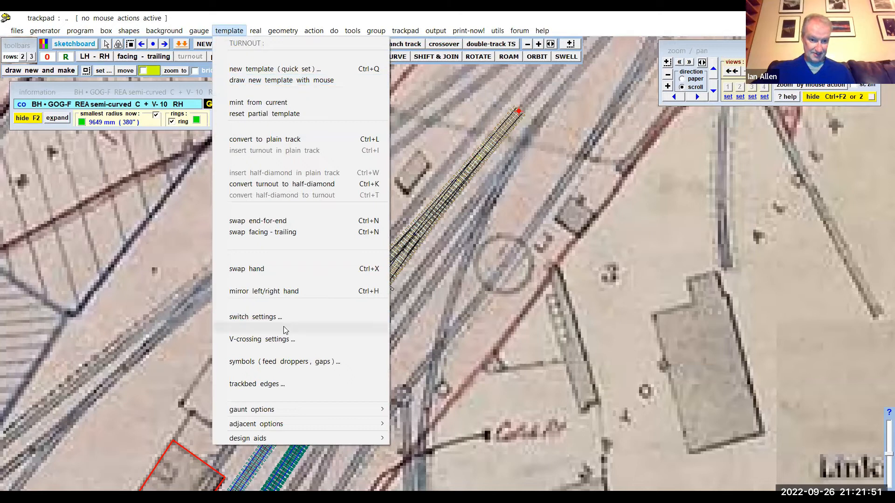
click(285, 340)
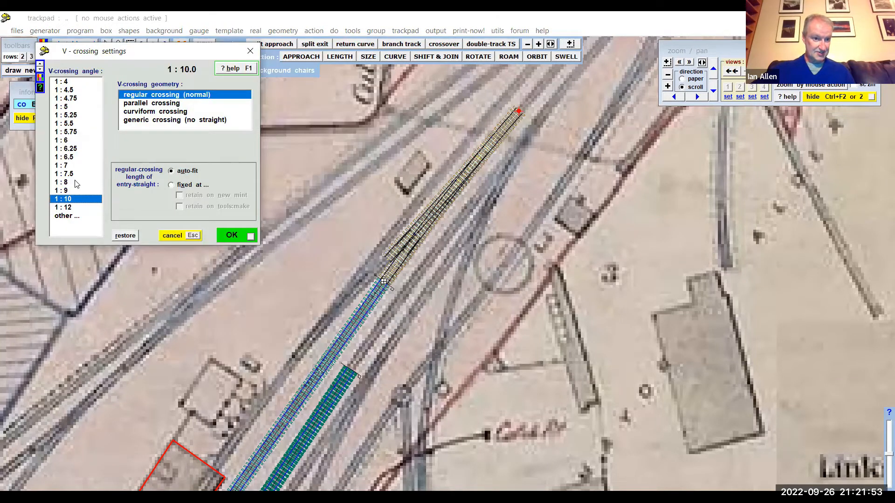
click(74, 182)
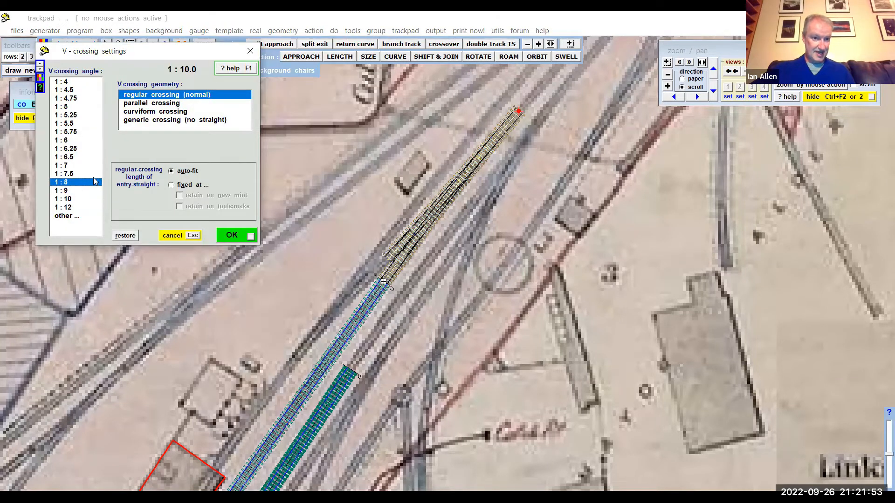
click(232, 236)
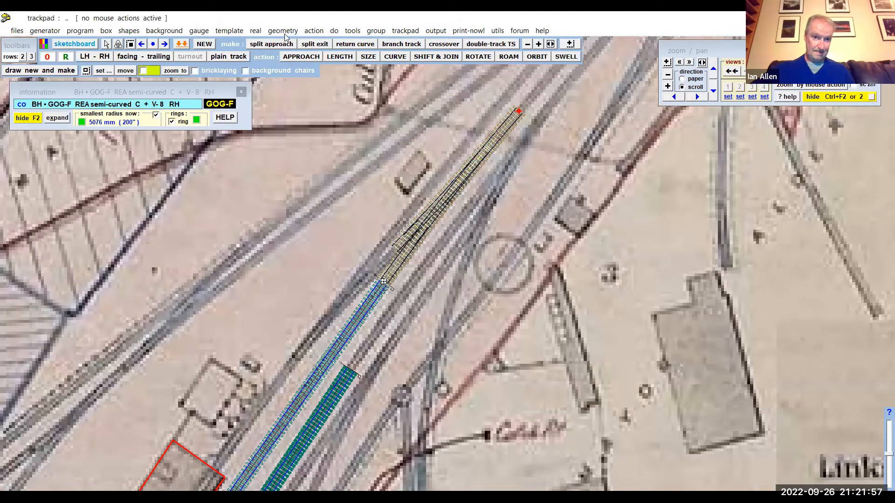
click(313, 30)
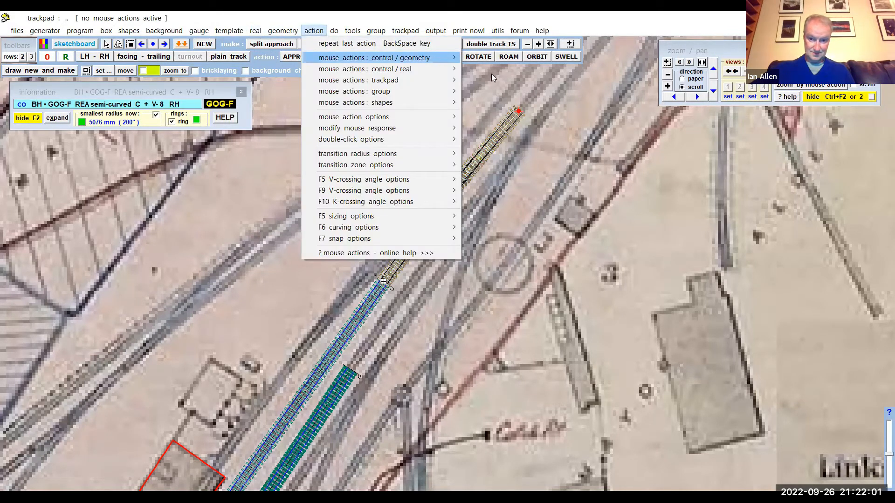
click(535, 151)
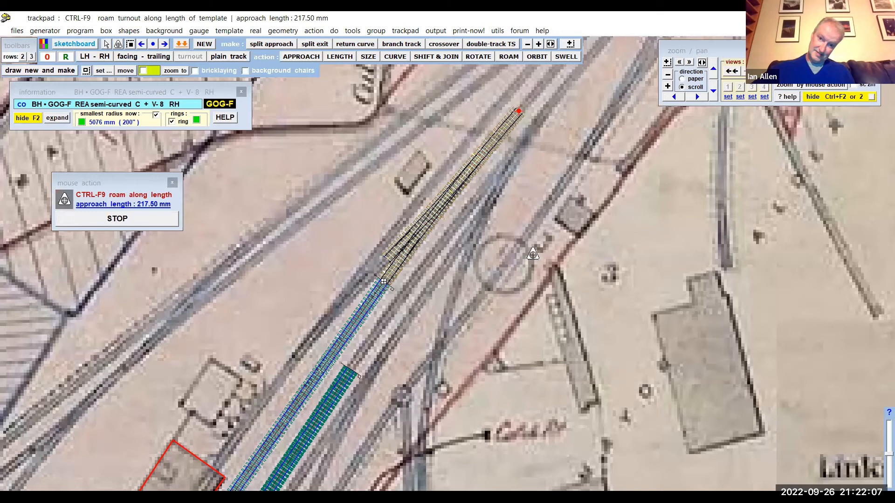
- Make an ordinary crossover from the turnout with the turnout-side track spacing set to an 8ft-0in (96 in) way
click(352, 31)
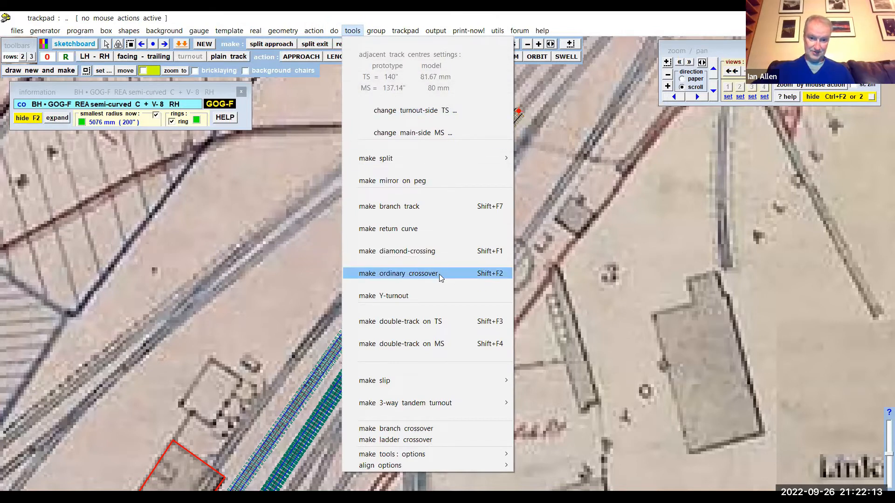
click(438, 274)
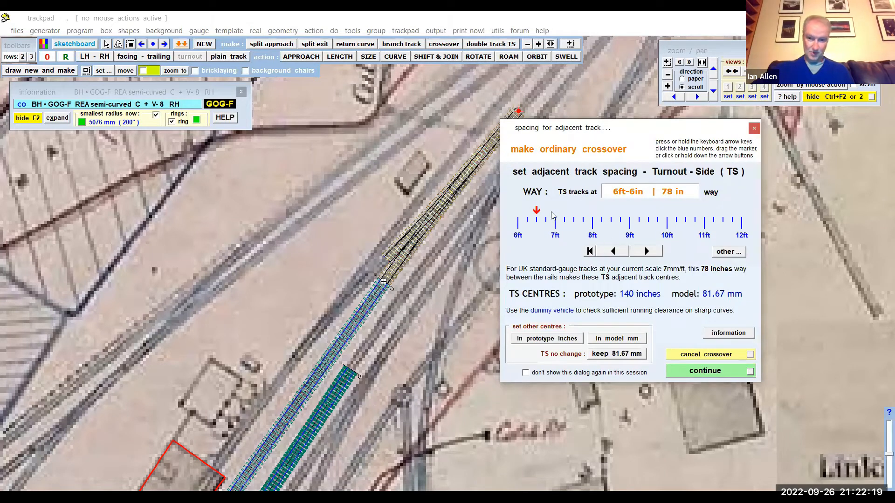
drag(537, 213, 592, 214)
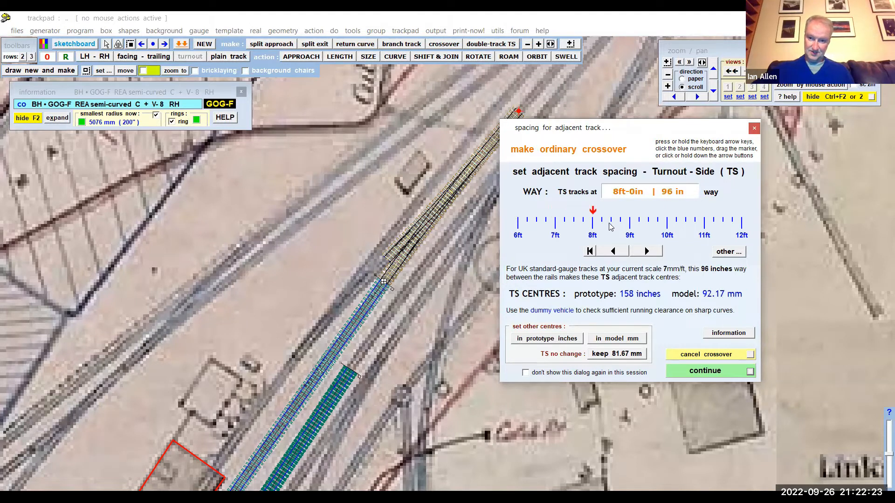
click(705, 373)
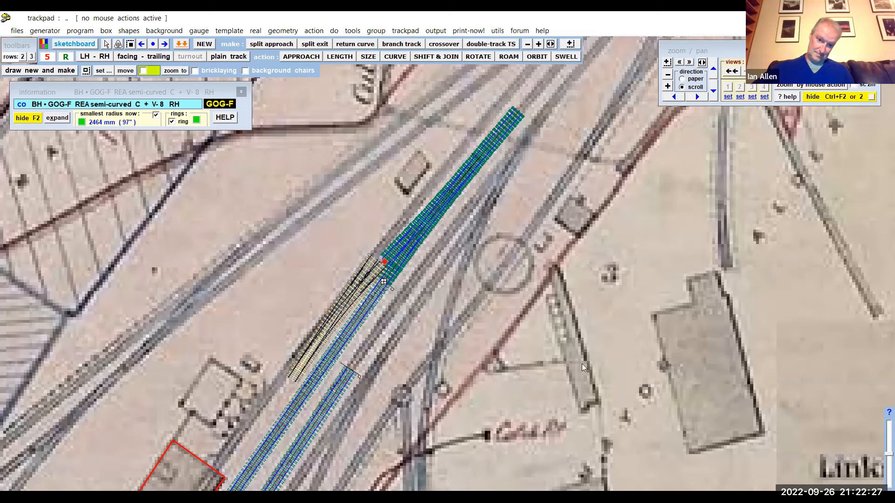
- Curve the crossover's second turnout to a radius of about -12763 mm to follow the track on the map
scroll(275, 284, up, 3)
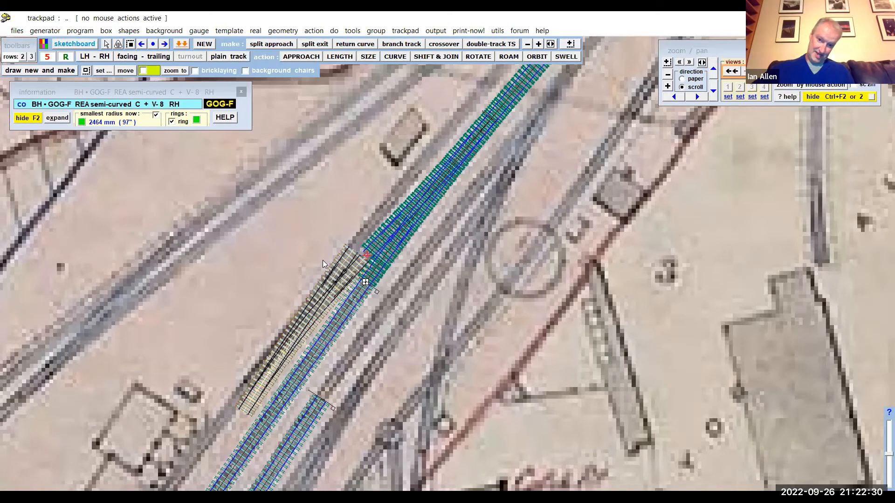
middle_drag(275, 284, 389, 206)
scroll(345, 233, up, 4)
middle_drag(254, 361, 182, 416)
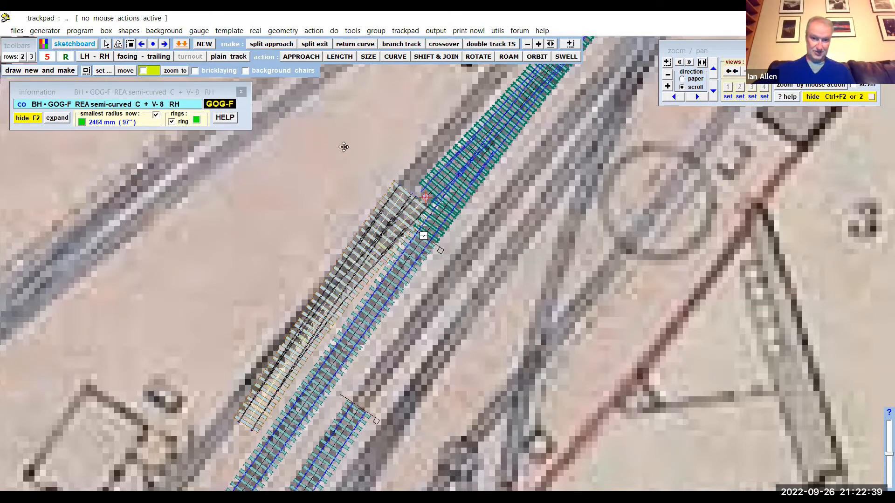
middle_drag(394, 132, 401, 110)
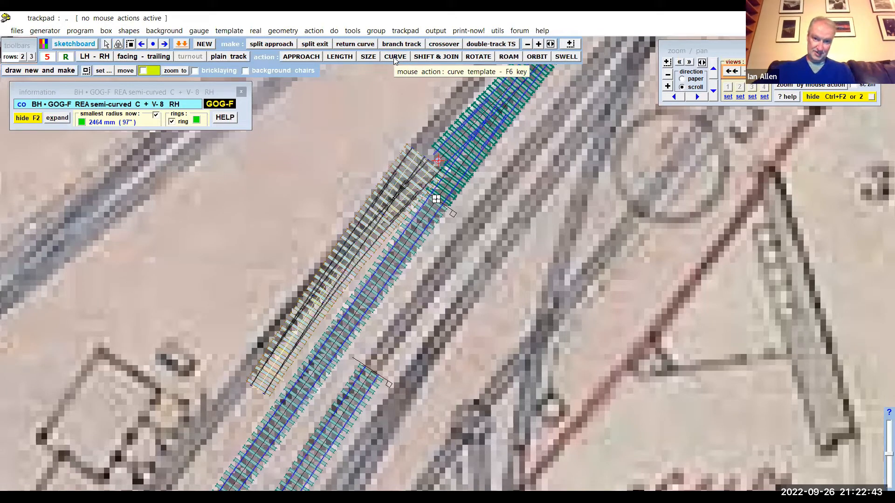
click(394, 58)
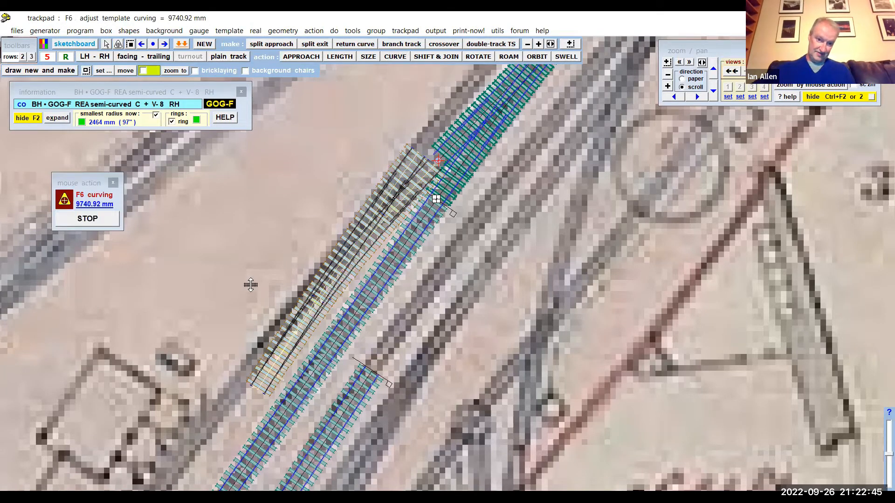
drag(248, 254, 246, 173)
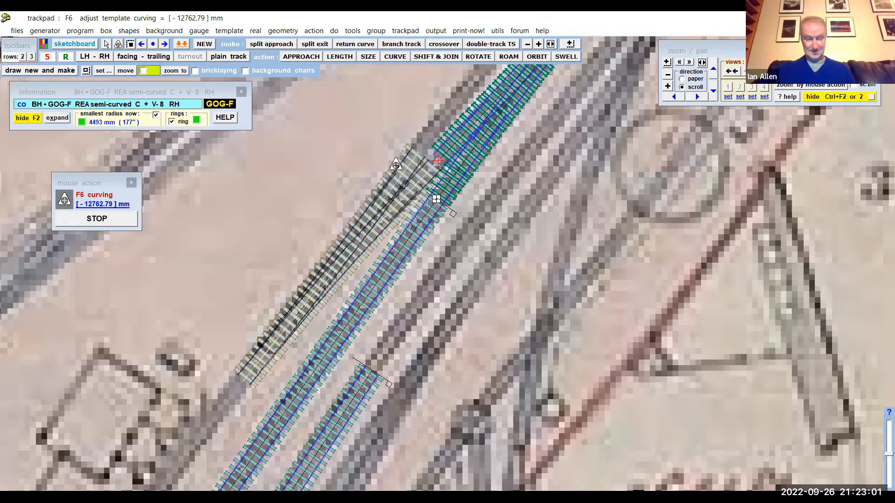
click(98, 220)
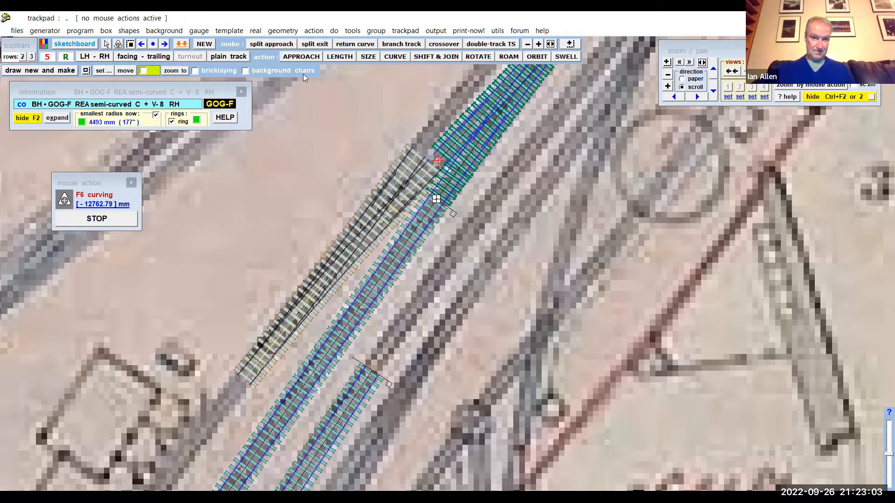
- Make the second crossover turnout straight and shift and snap-join it to the first turnout at about X 7602 mm, Y -3168 mm
click(285, 31)
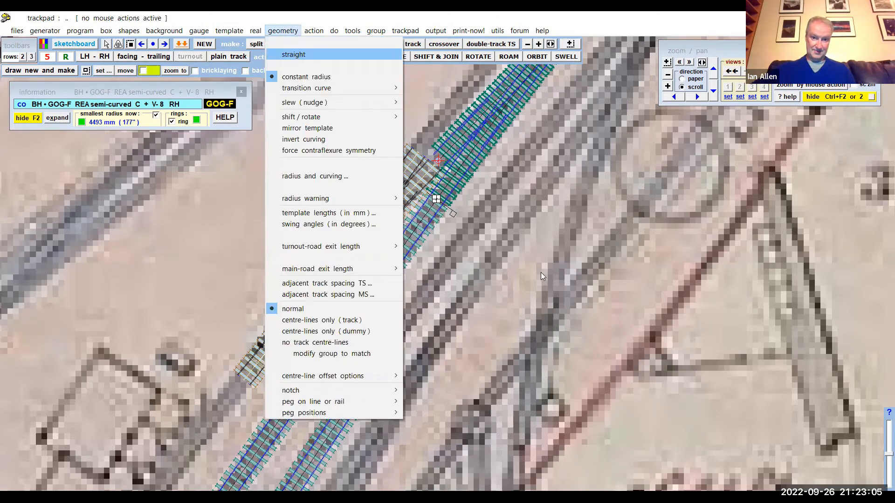
click(295, 55)
click(434, 57)
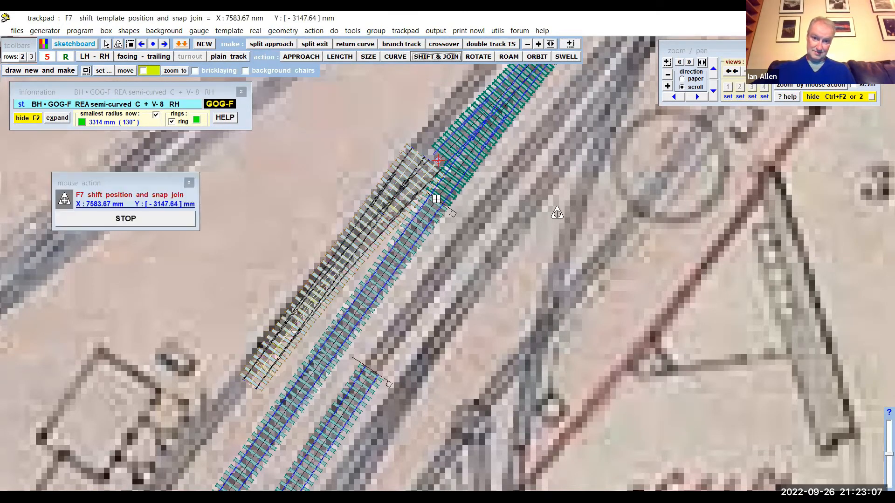
drag(553, 219, 568, 205)
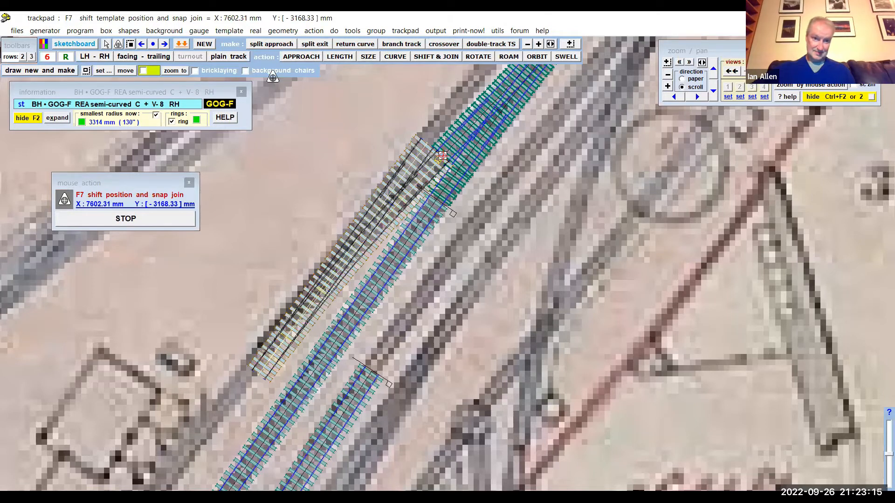
- Set the V-crossing angle of the second crossover turnout to 1:9
click(230, 31)
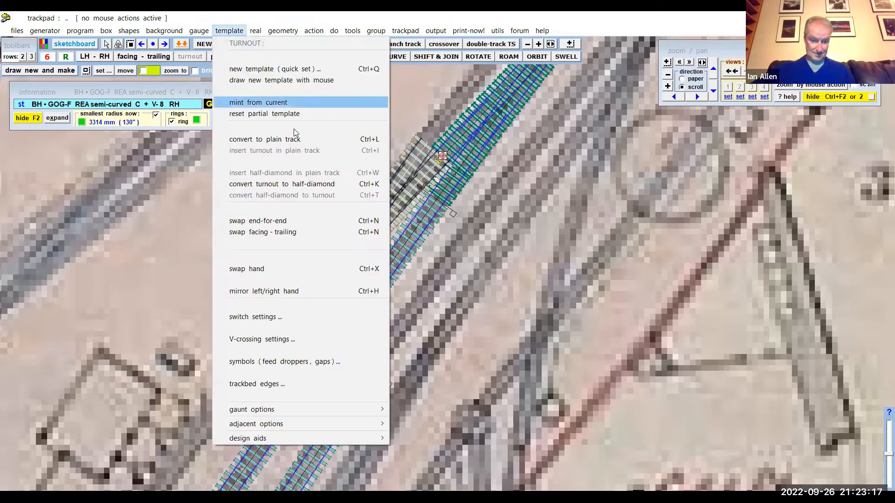
click(332, 340)
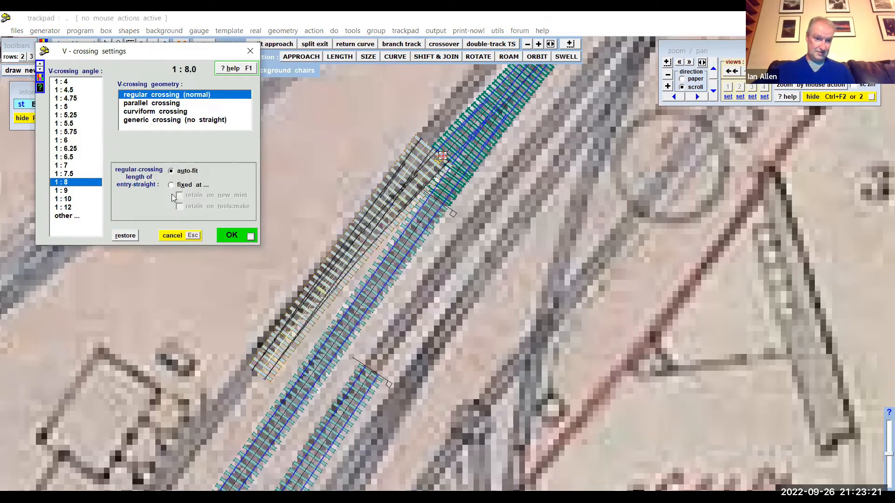
click(84, 191)
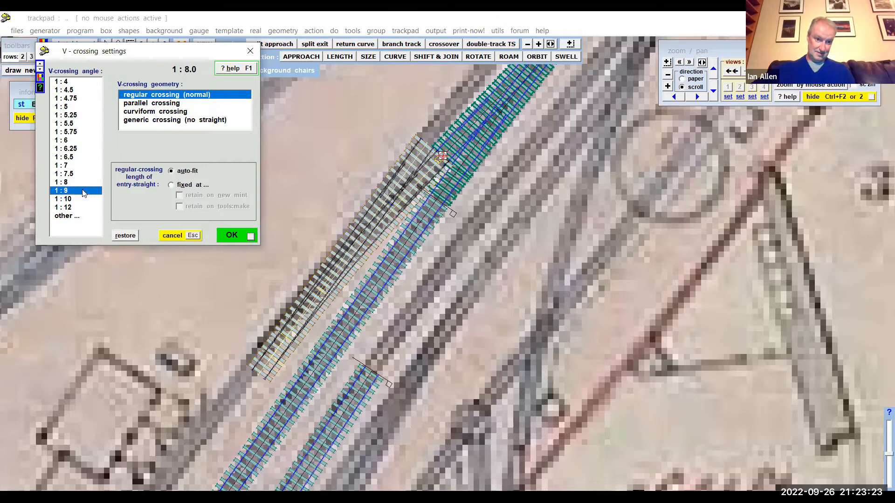
click(233, 237)
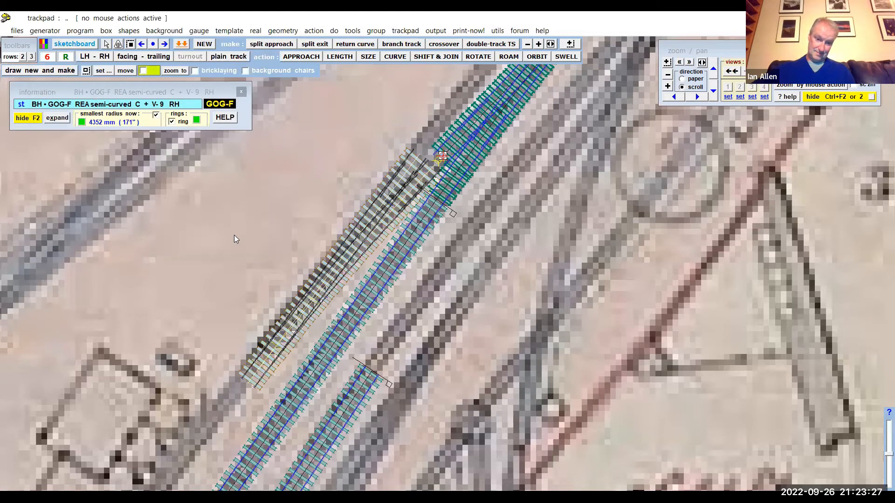
- Set the V-crossing angle of the second crossover turnout to 1:10 with the regular crossing geometry
click(228, 30)
click(295, 339)
click(65, 200)
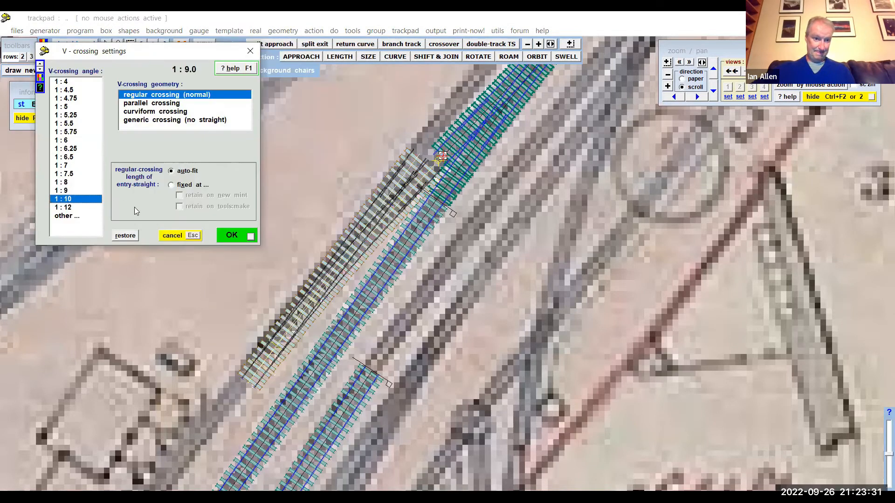
click(229, 235)
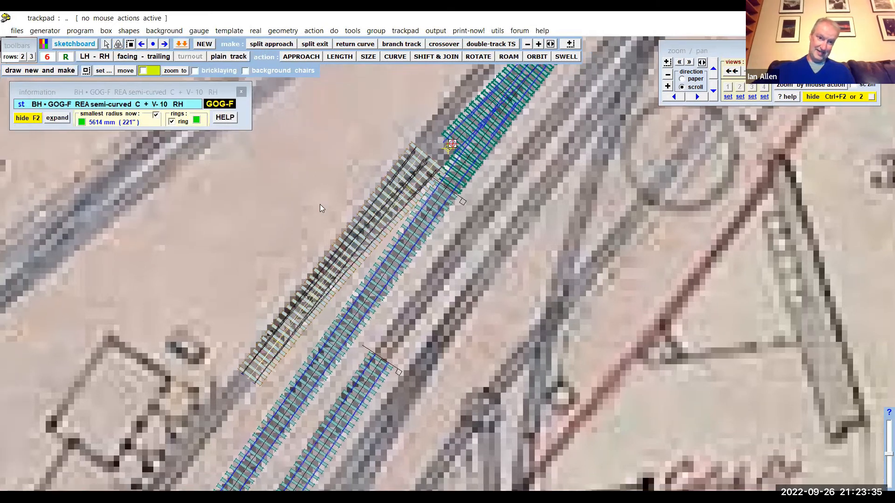
- Extend the second crossover turnout to an overall length of about 679.63 mm and store it as a background template
drag(300, 214, 315, 195)
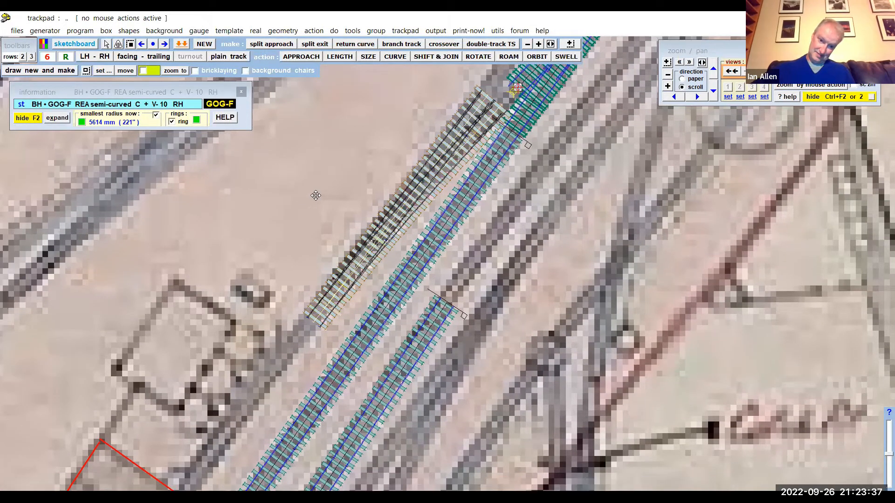
scroll(315, 195, down, 3)
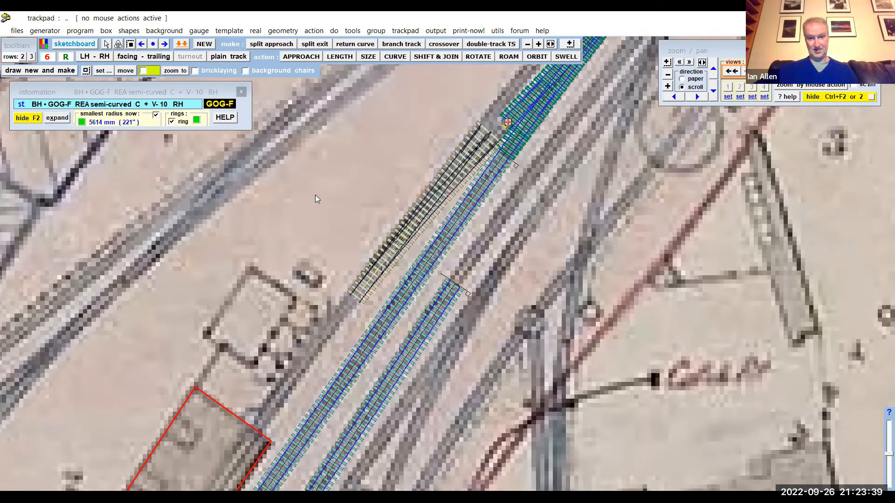
scroll(315, 195, down, 4)
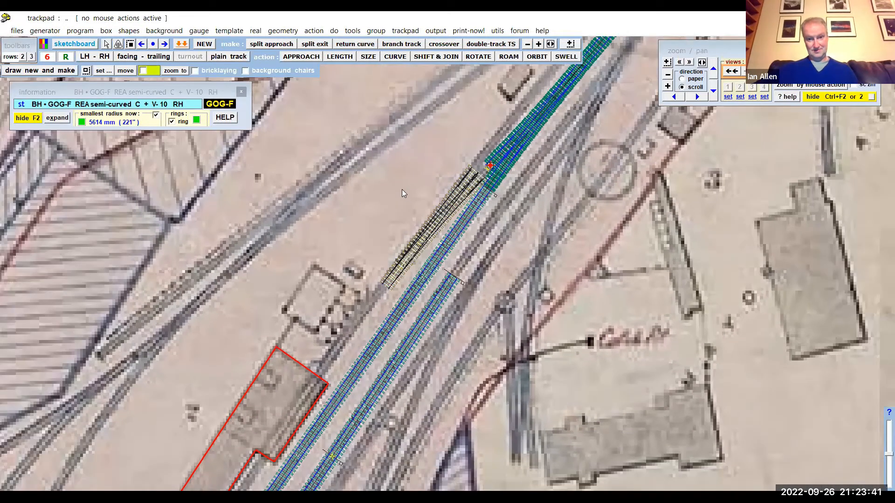
scroll(401, 189, up, 4)
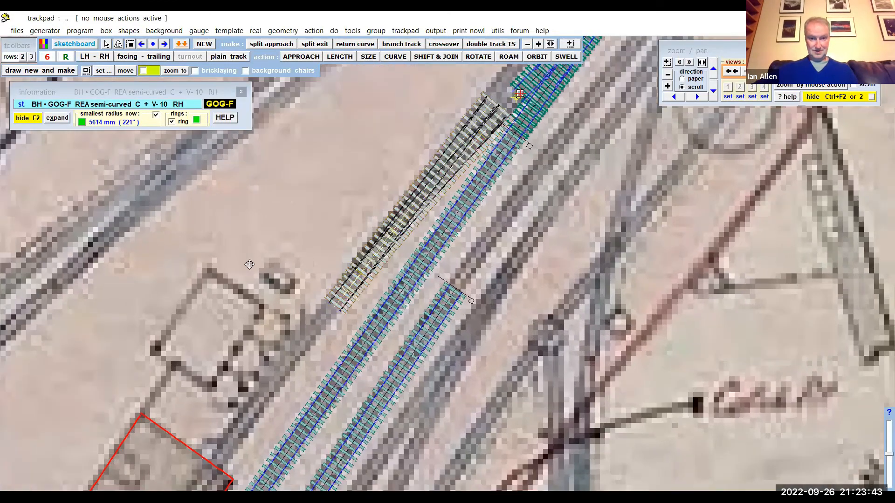
click(337, 56)
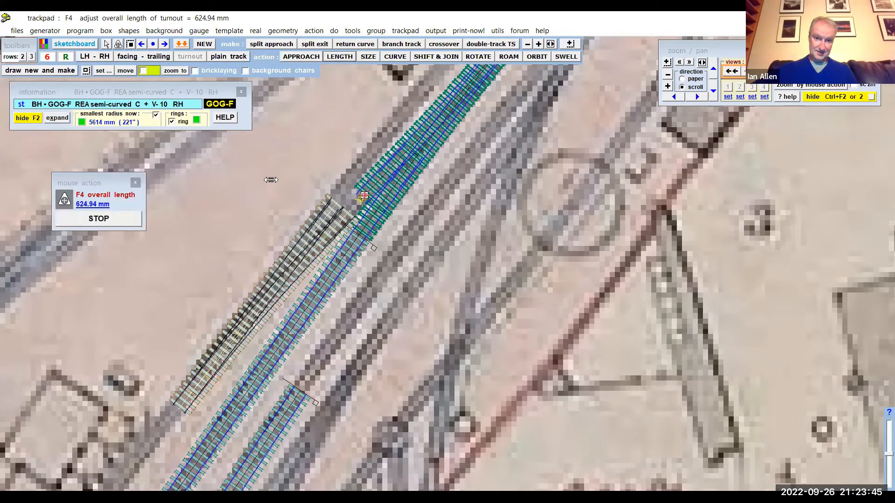
mouse_move(271, 179)
mouse_down()
mouse_move(292, 169)
mouse_move(280, 182)
mouse_up()
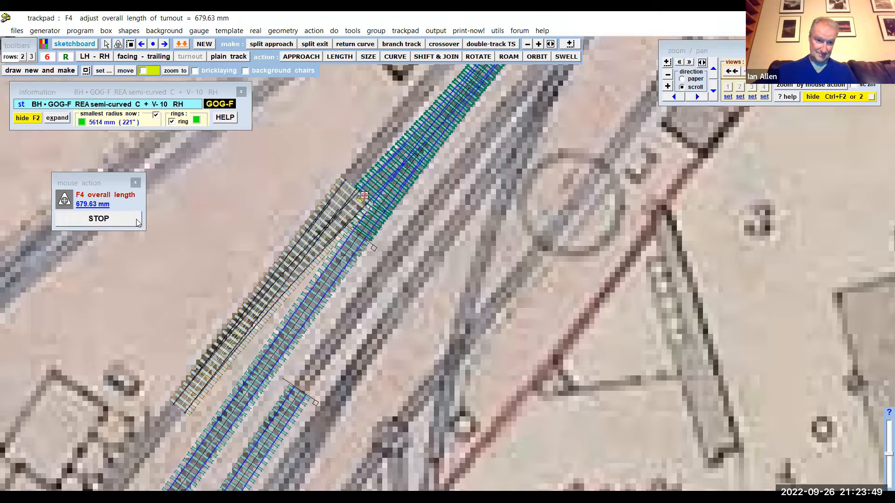
click(129, 223)
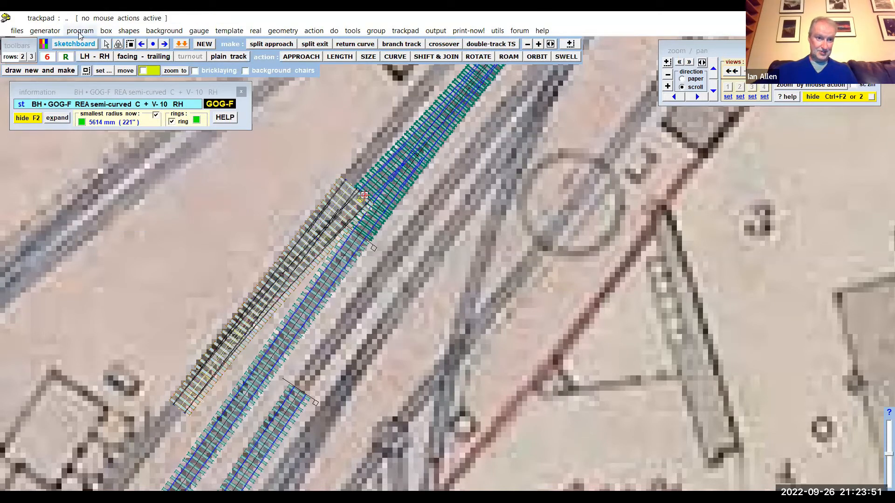
click(79, 32)
click(143, 148)
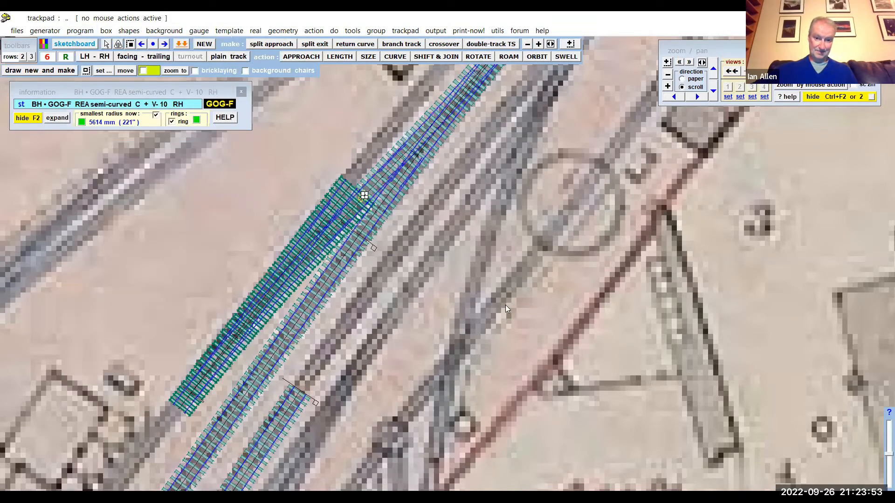
- Examine how the laid track templates line up with the mapped tracks across the whole station plan
scroll(504, 306, down, 2)
scroll(504, 305, down, 3)
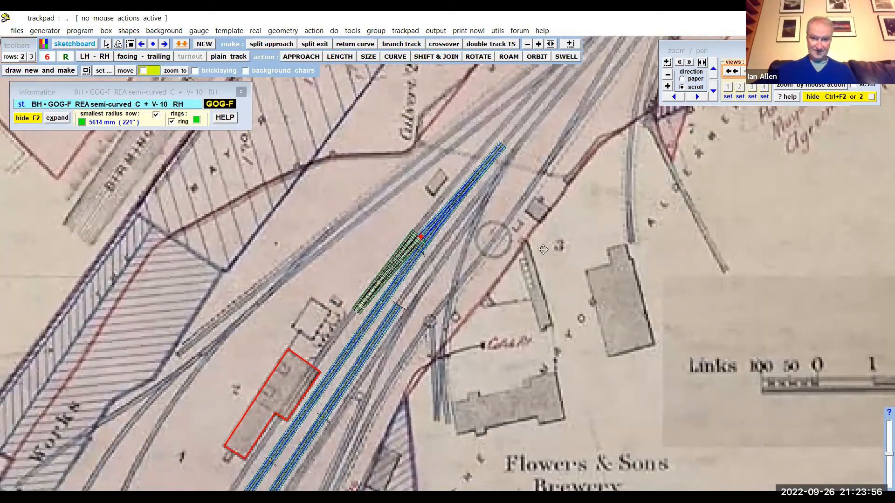
middle_drag(543, 250, 563, 237)
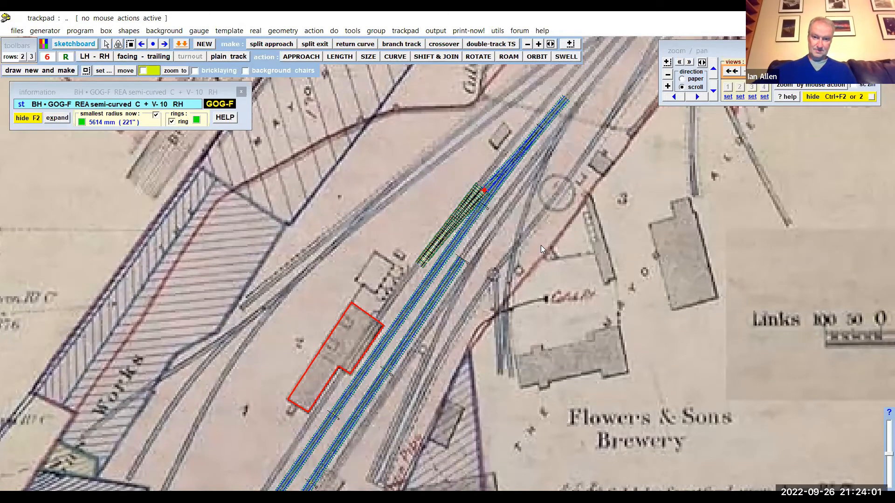
scroll(540, 245, down, 1)
scroll(541, 245, down, 3)
middle_drag(569, 238, 586, 206)
scroll(605, 212, down, 2)
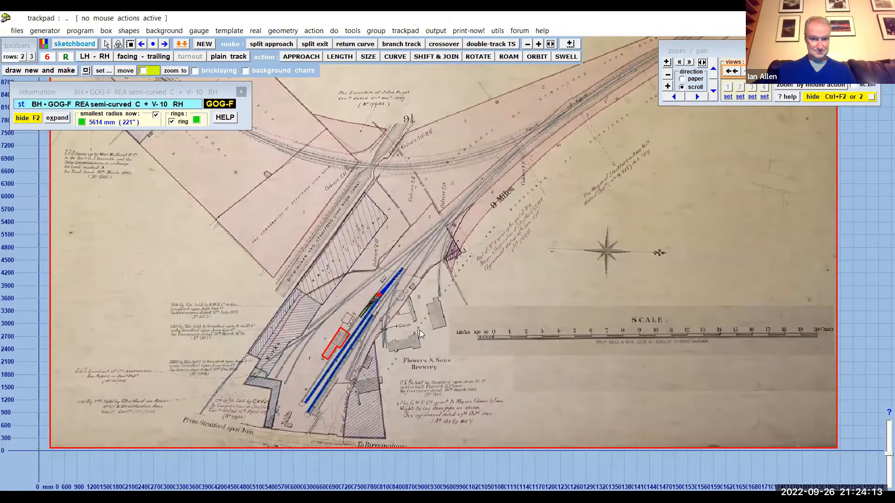
scroll(420, 330, up, 1)
middle_drag(427, 308, 502, 256)
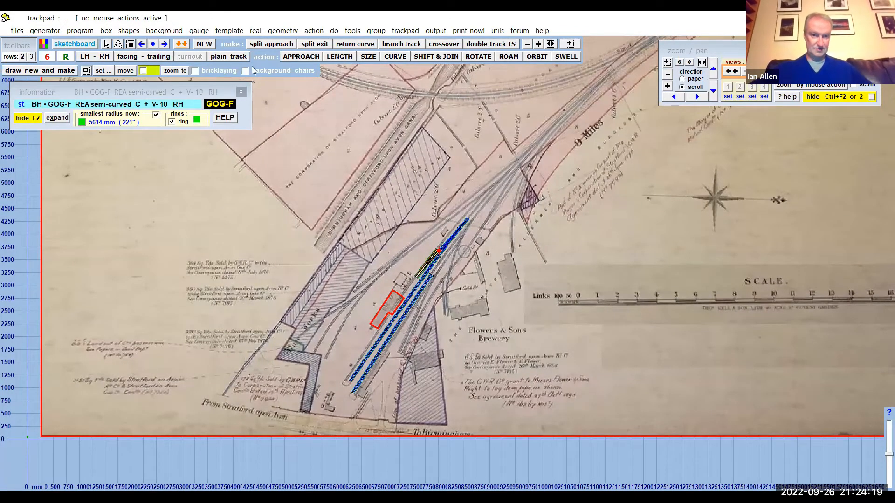
- Scale the background map picture to about 100.31% of its size
click(172, 33)
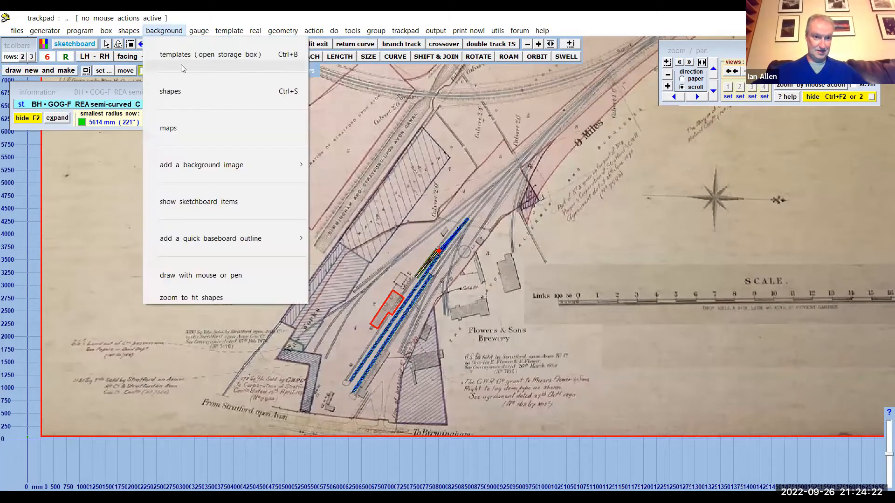
click(184, 94)
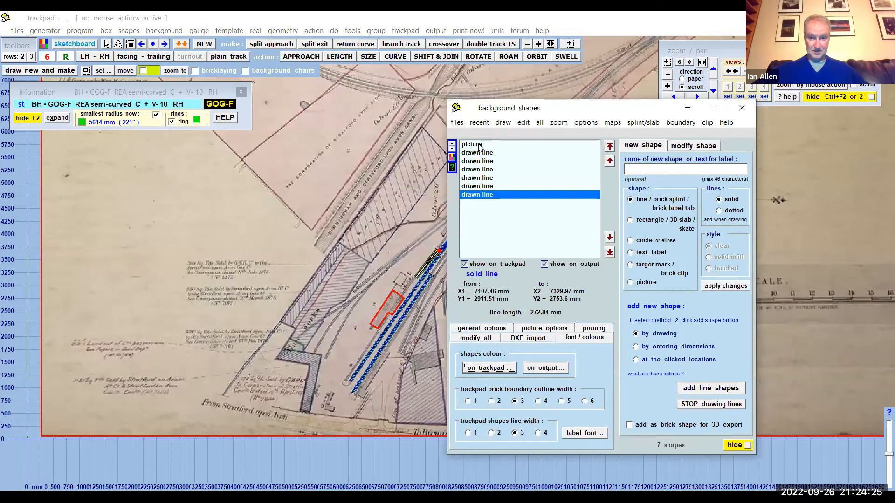
click(473, 145)
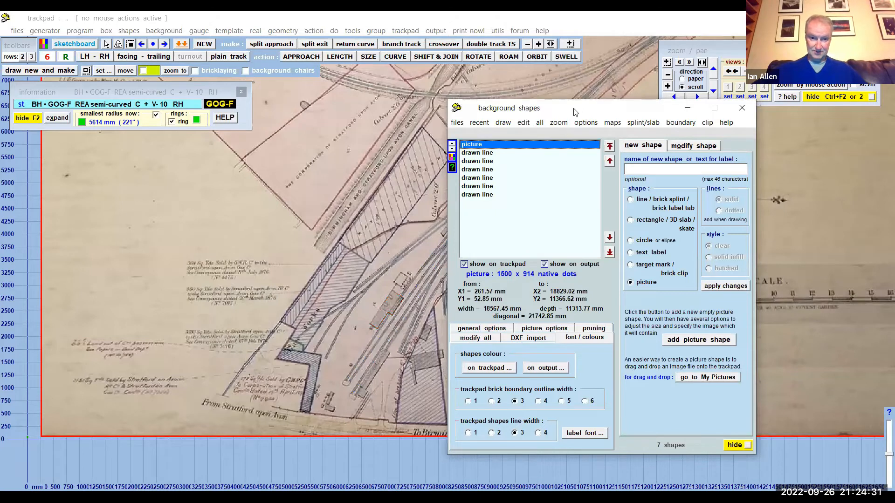
drag(575, 112, 174, 100)
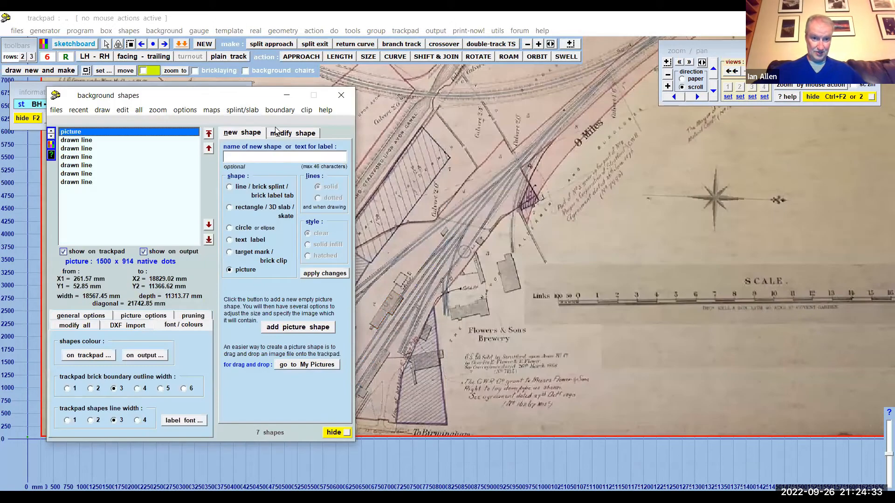
click(287, 134)
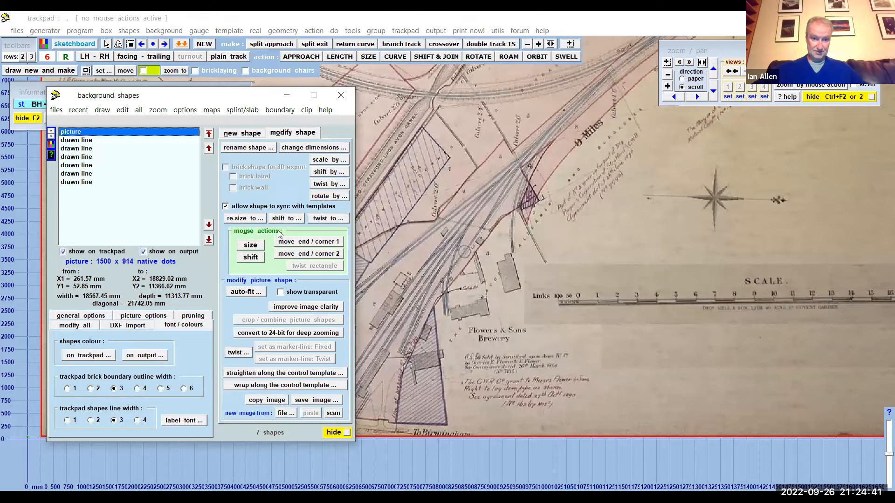
click(250, 245)
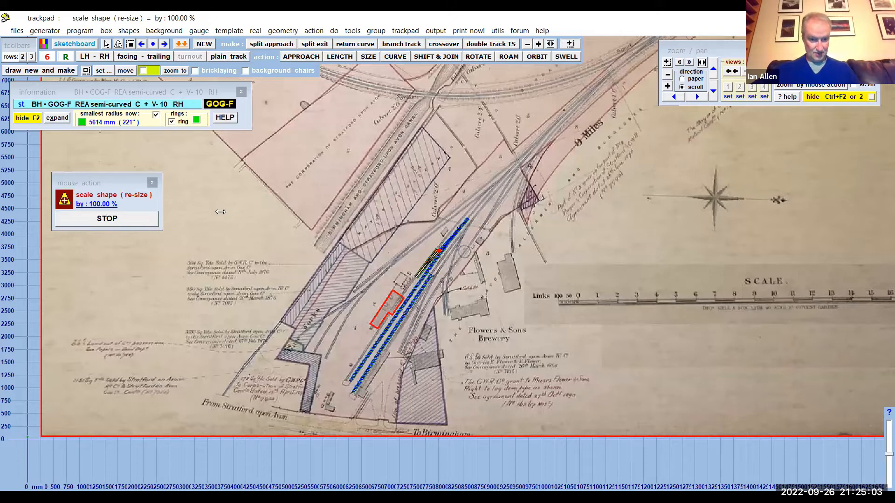
drag(223, 212, 223, 253)
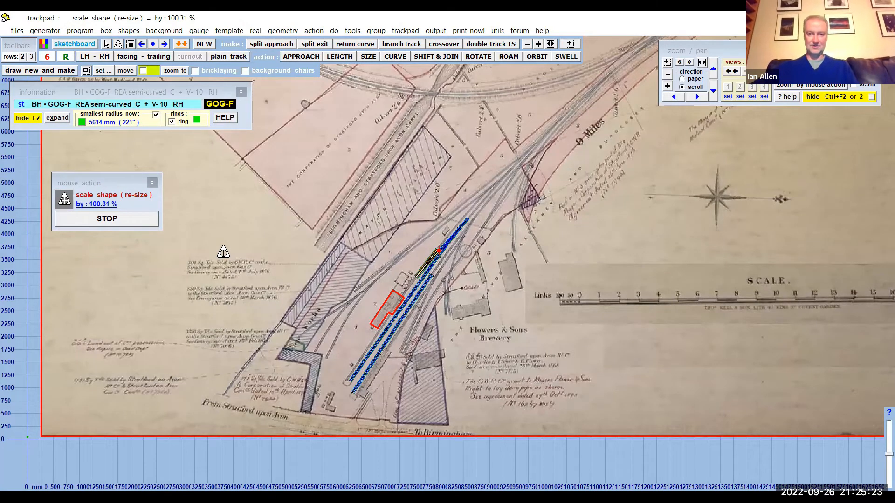
click(141, 223)
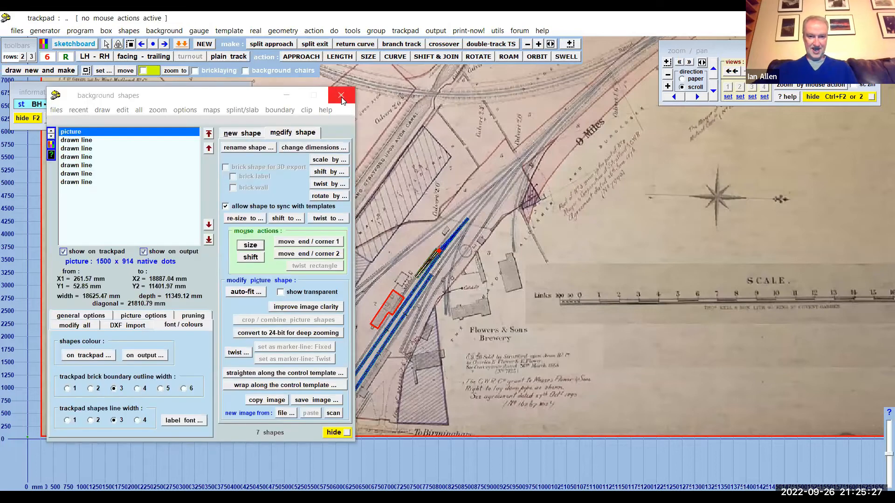
- Examine the fit of the turnouts and crossover against the rescaled map tracks beyond the station building
scroll(477, 193, up, 5)
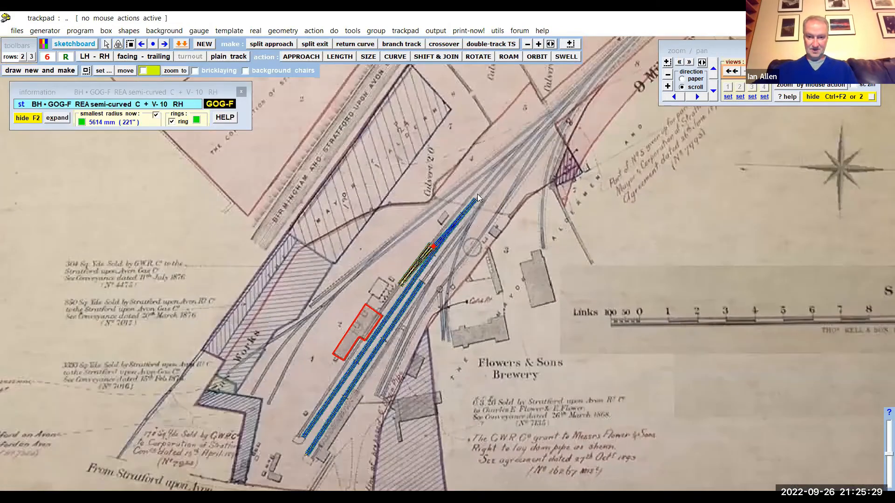
scroll(478, 195, up, 5)
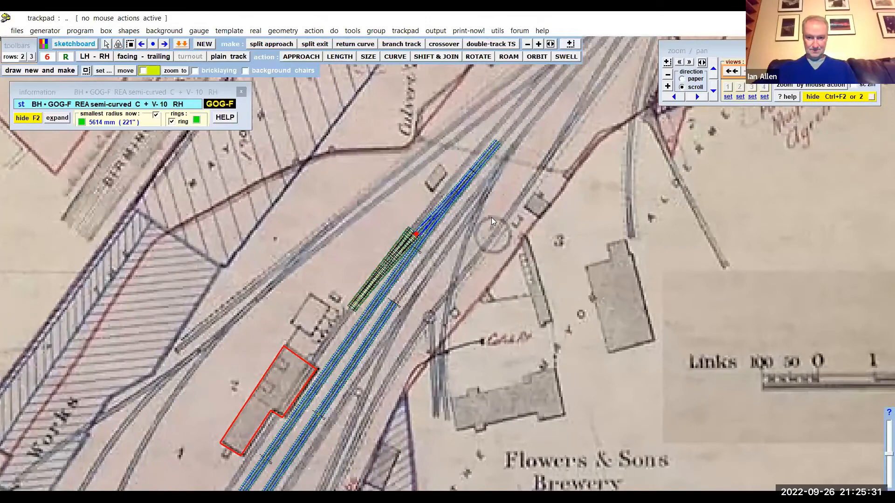
scroll(492, 220, up, 5)
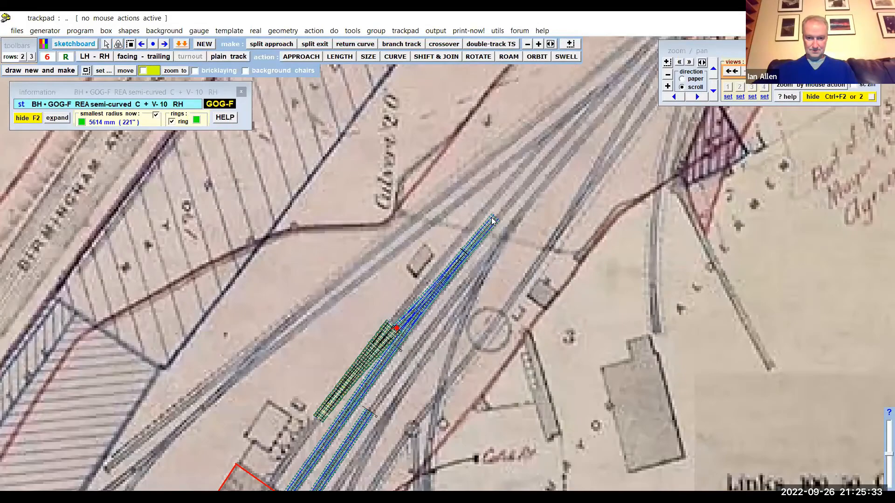
scroll(420, 295, down, 5)
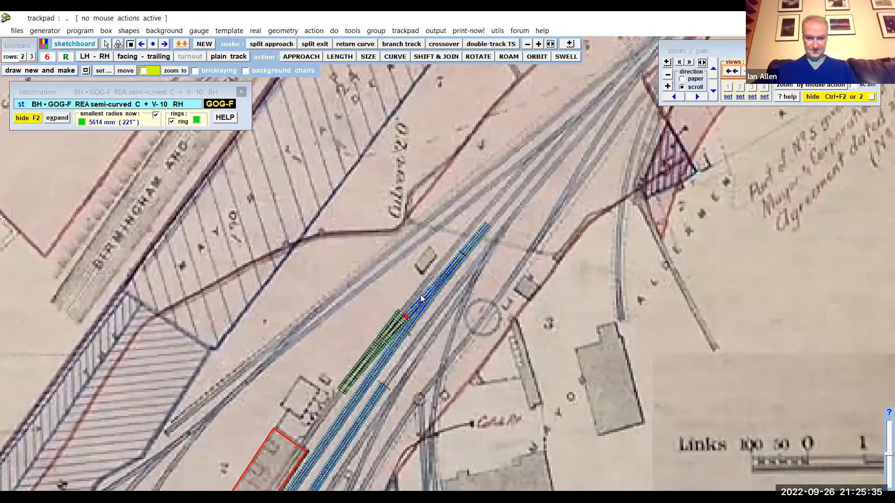
scroll(420, 294, up, 5)
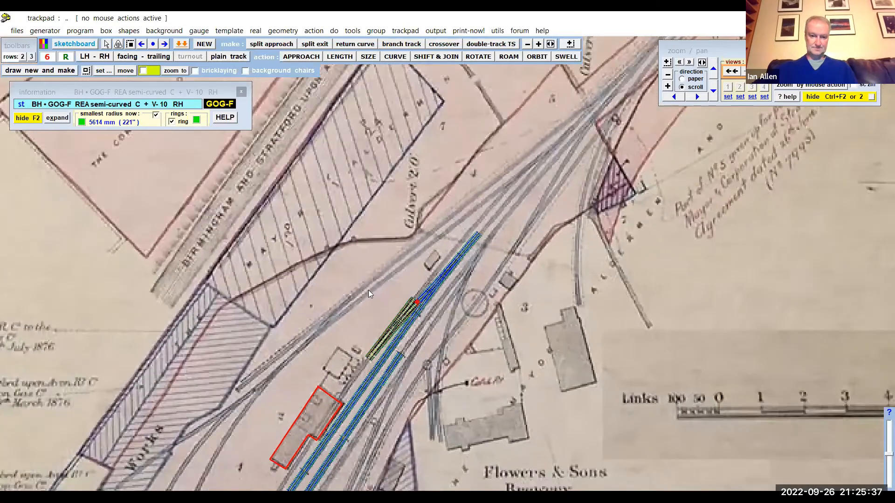
scroll(404, 256, up, 4)
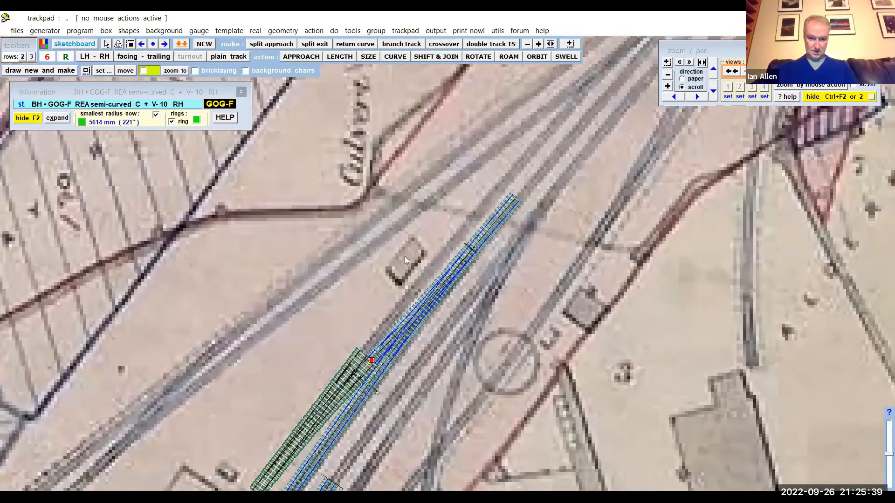
scroll(466, 237, up, 4)
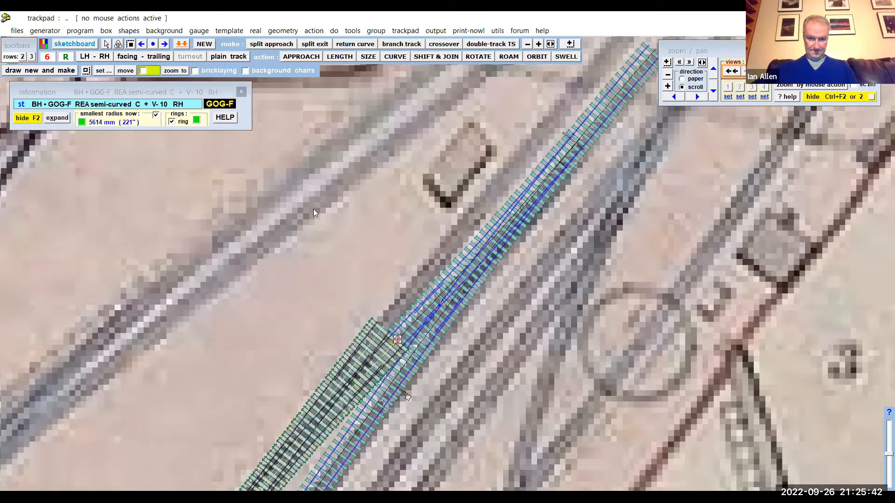
middle_drag(313, 209, 384, 103)
scroll(314, 209, up, 2)
scroll(313, 209, down, 5)
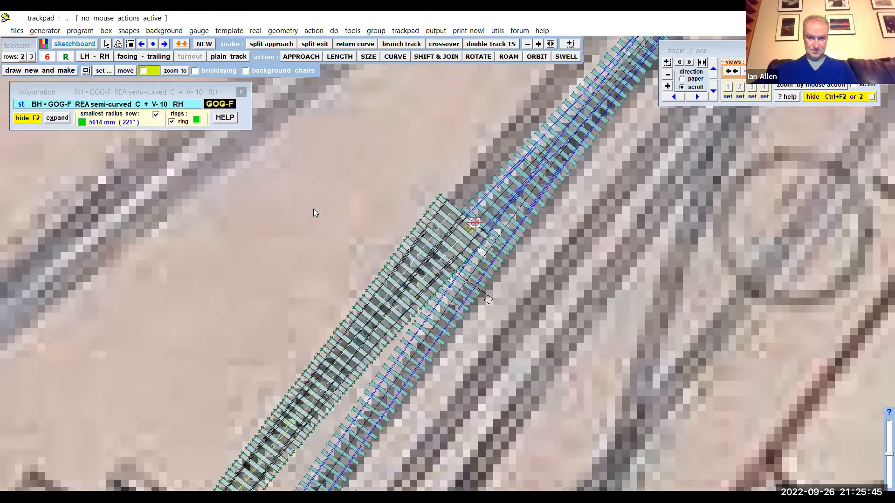
scroll(313, 209, down, 5)
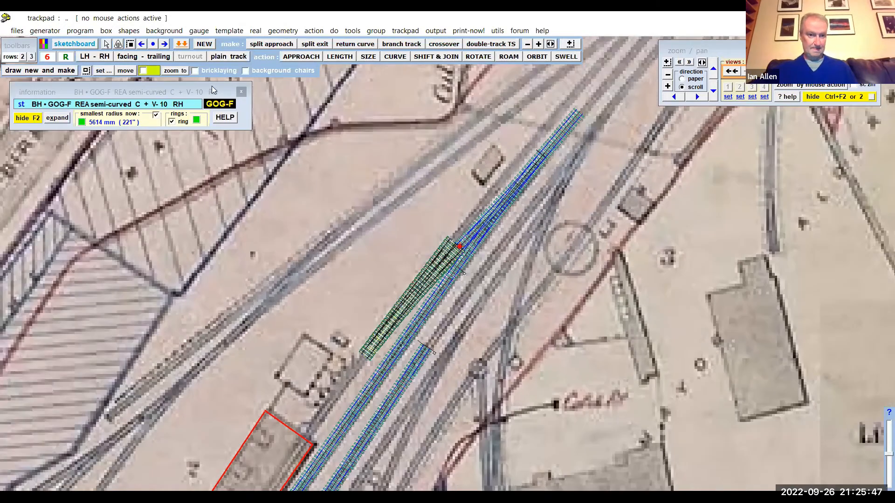
- Lock scaling of the background map picture to the notch instead of the grid and minimise the background shapes window
scroll(129, 34, down, 8)
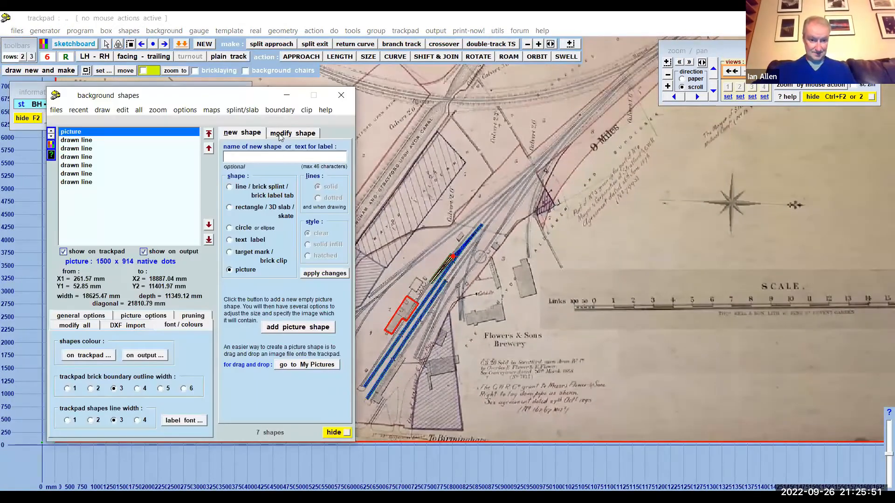
click(279, 134)
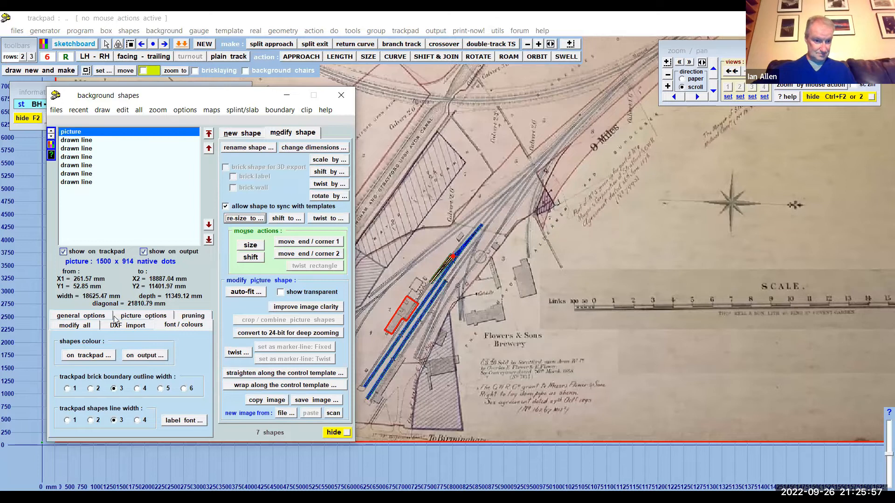
click(129, 319)
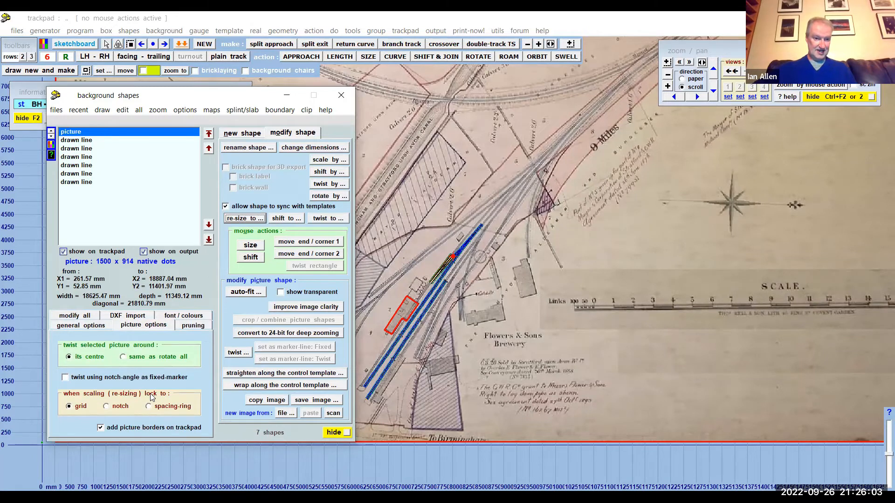
click(106, 407)
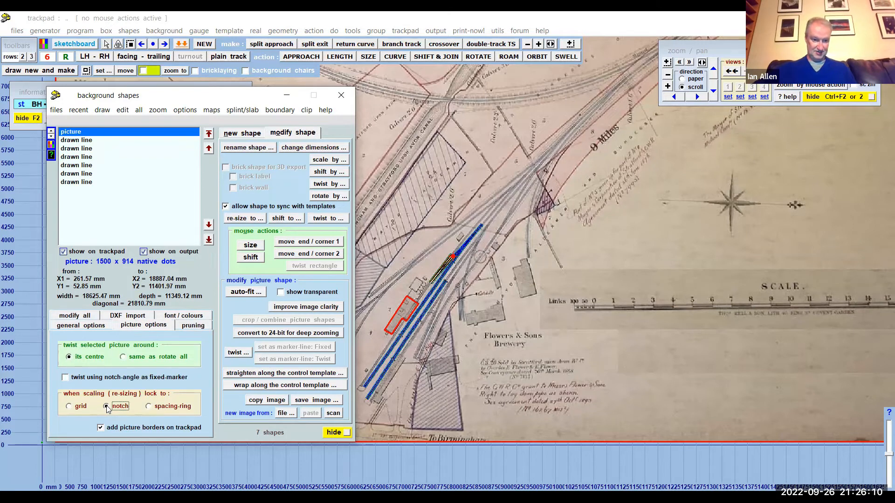
click(289, 98)
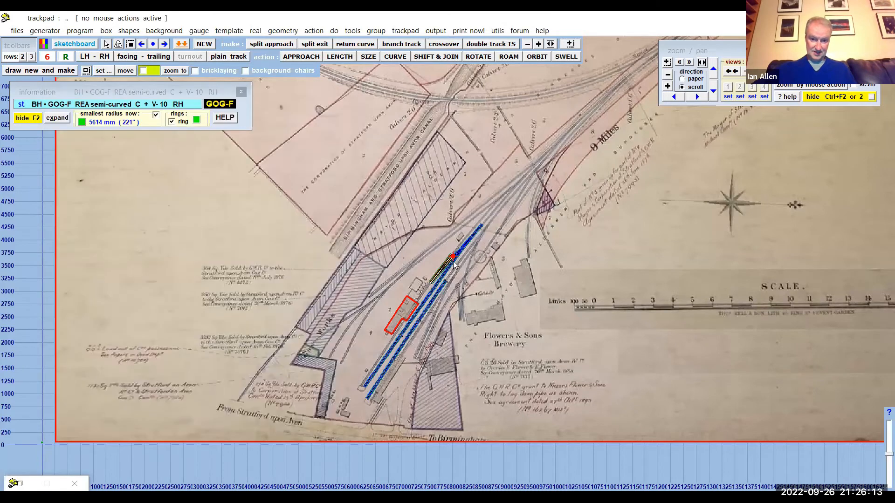
- Examine how the turnout and crossover templates near the station building line up with the mapped tracks
scroll(453, 261, up, 2)
scroll(453, 261, up, 5)
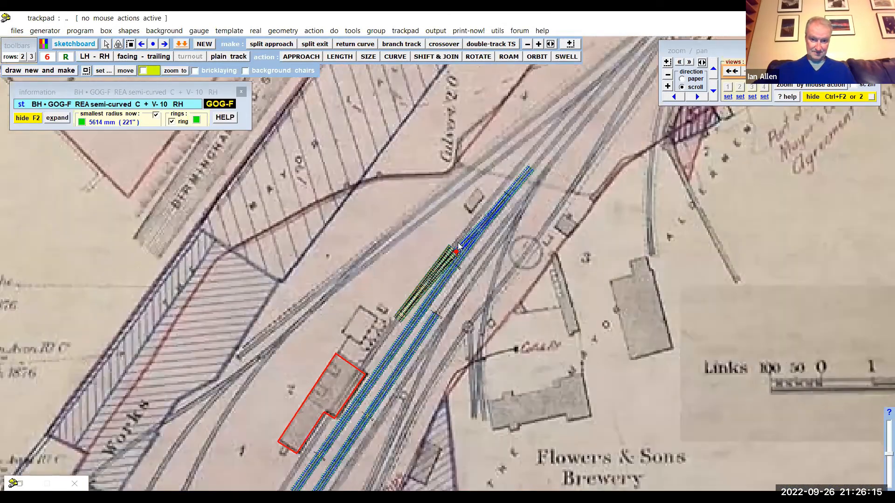
scroll(469, 249, up, 3)
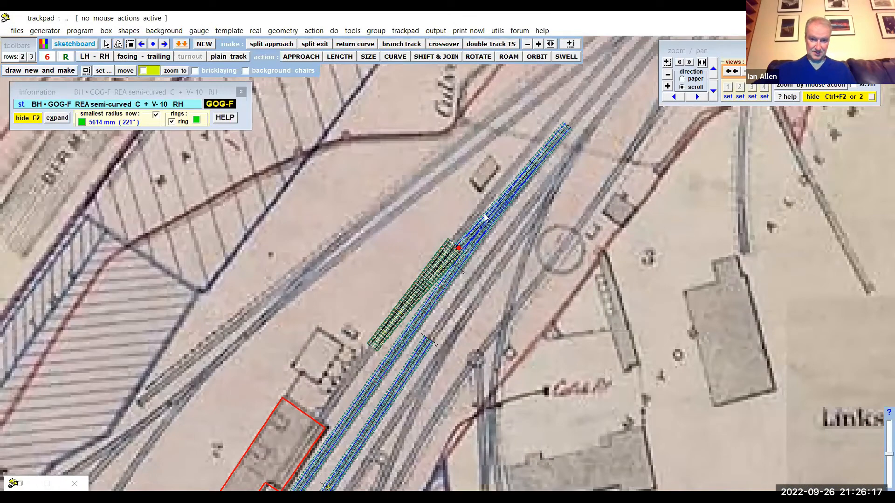
scroll(508, 175, up, 4)
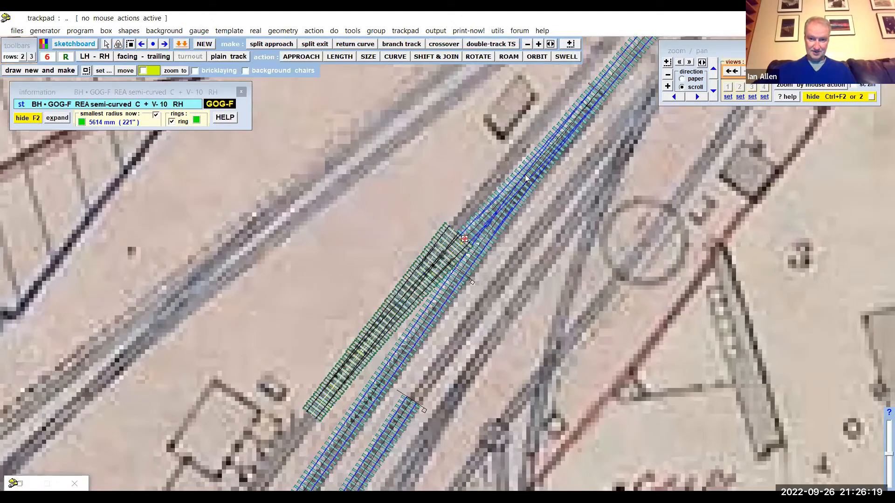
scroll(517, 158, up, 4)
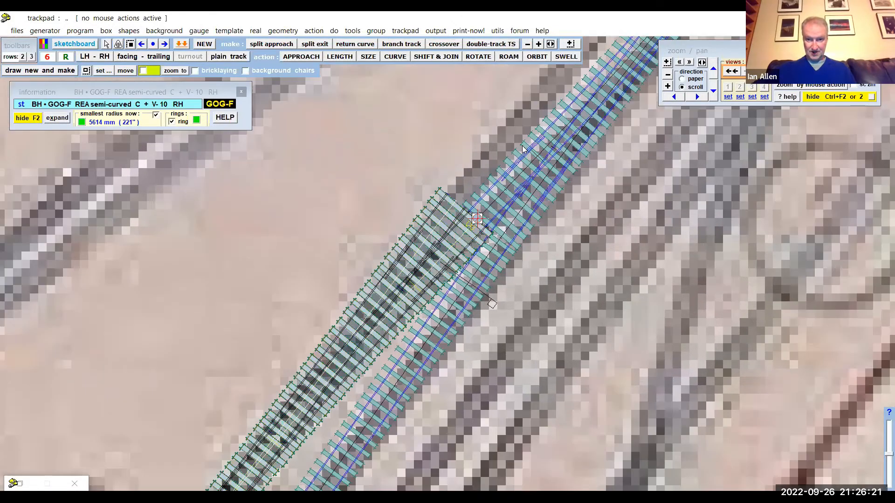
scroll(510, 154, up, 4)
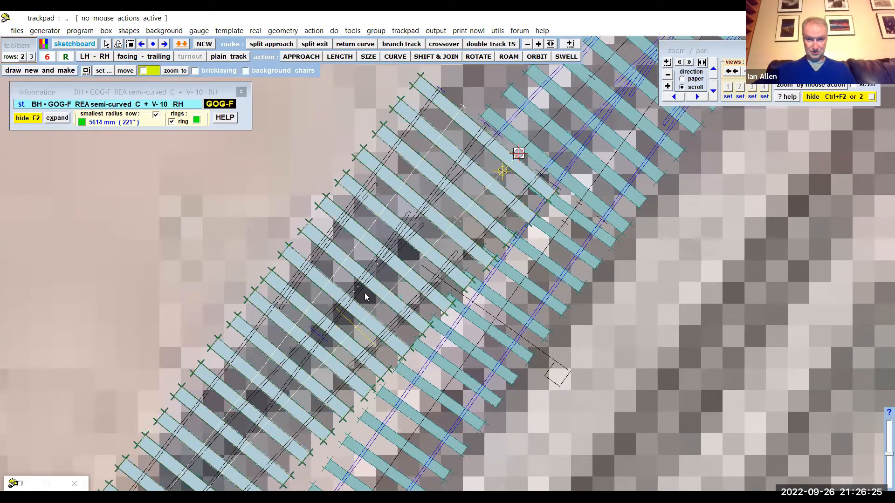
scroll(365, 294, down, 4)
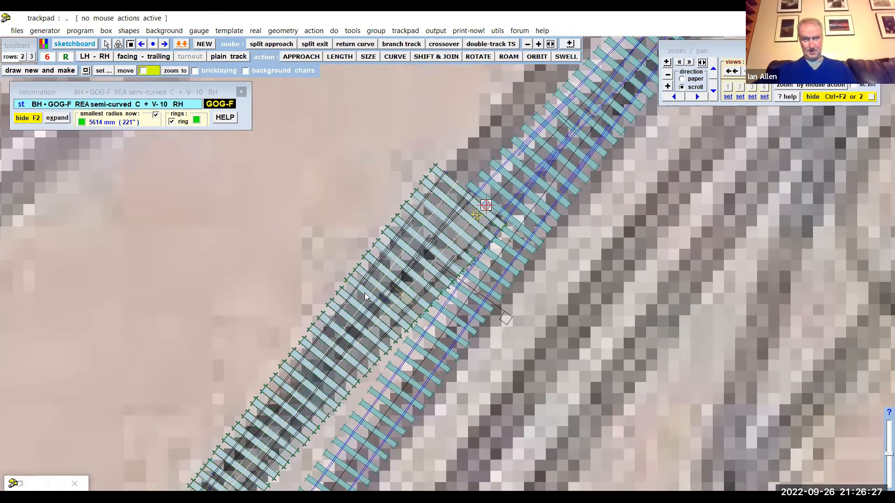
scroll(364, 293, down, 4)
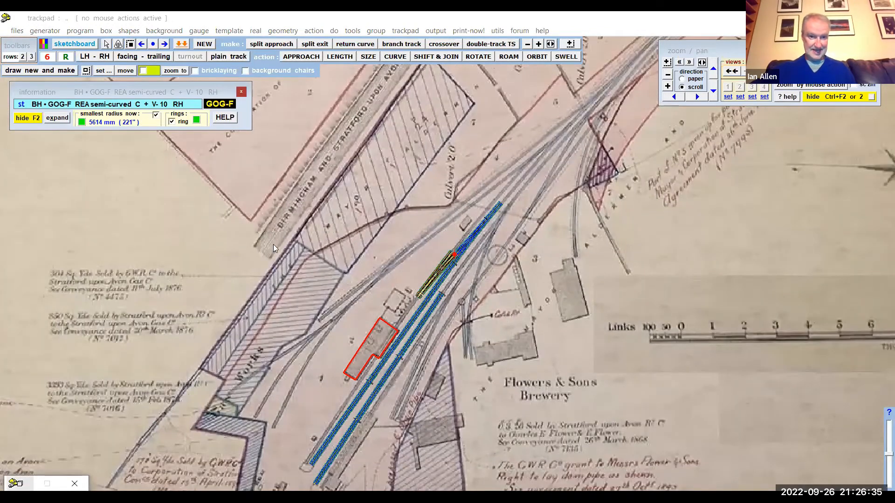
- Scale the background map picture to about 100.57% of its size about the notch and hide the background shapes window
click(21, 484)
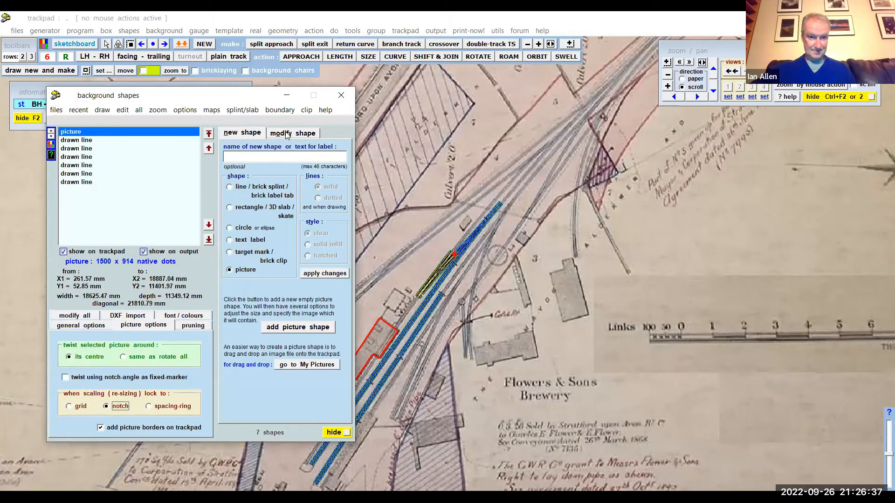
click(286, 135)
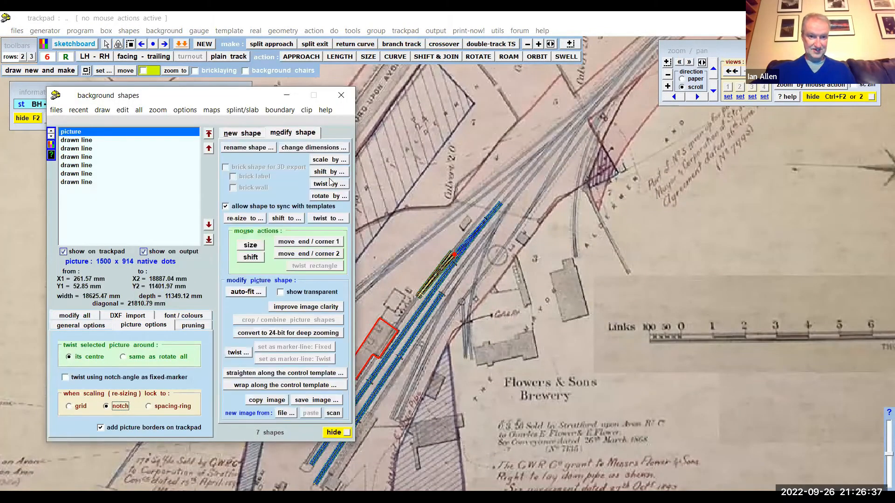
click(248, 244)
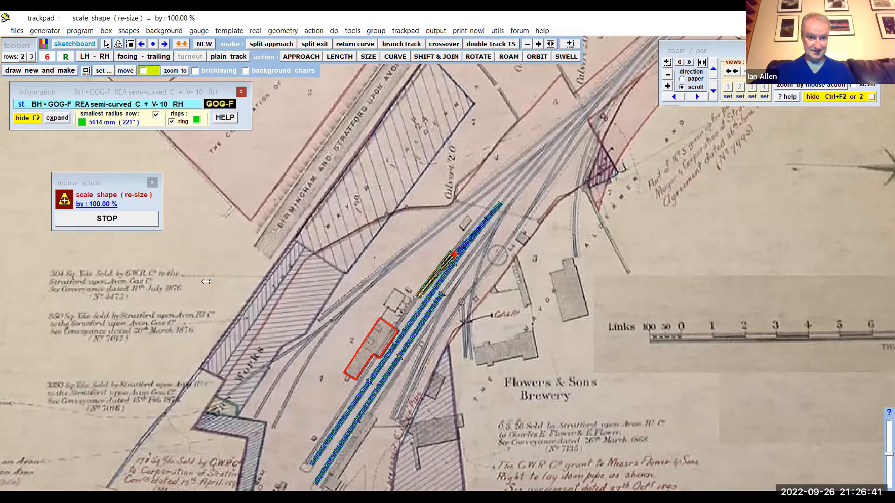
drag(247, 283, 211, 328)
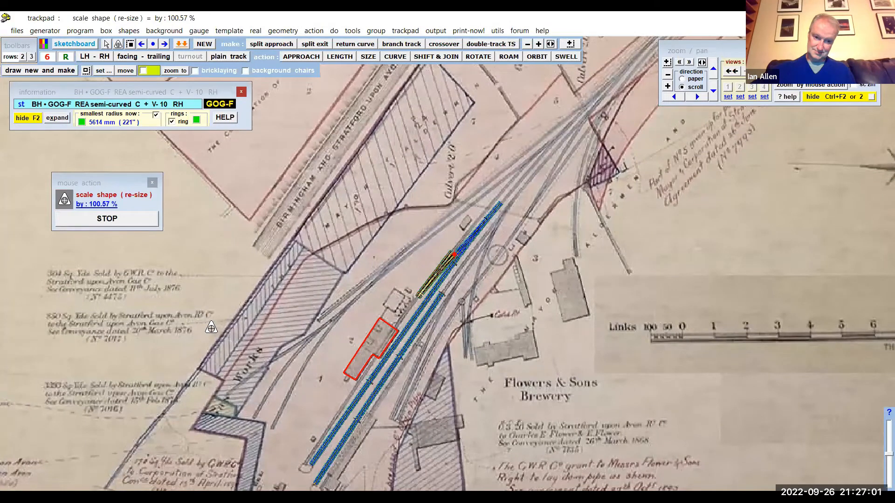
scroll(352, 133, up, 1)
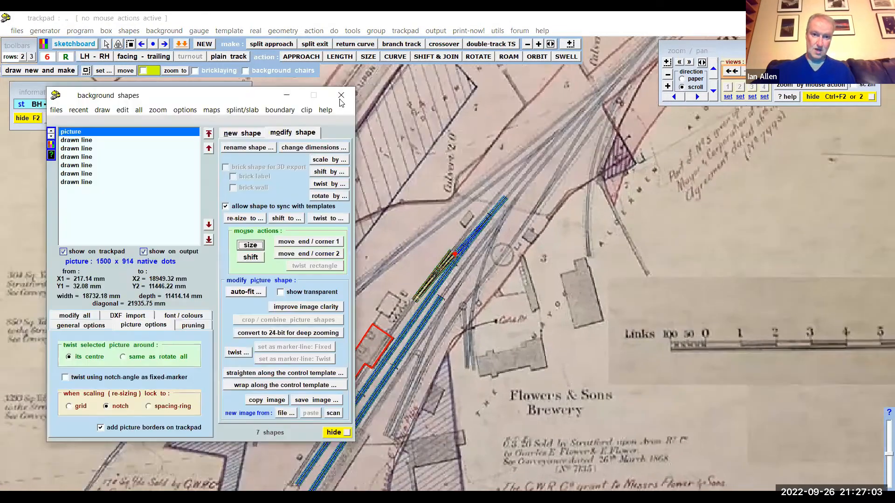
click(355, 318)
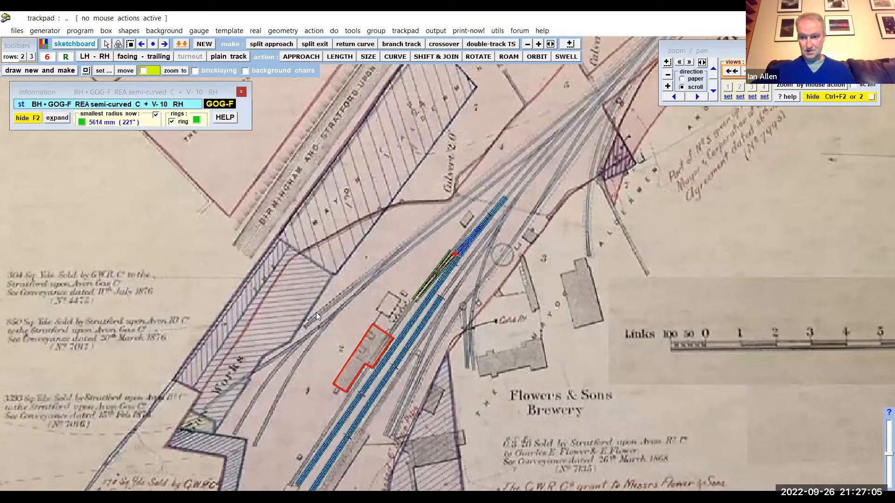
- Show the ruler for measuring the map's printed scale bar and locate it on the trackpad
scroll(316, 313, down, 2)
scroll(743, 322, down, 4)
scroll(810, 305, up, 1)
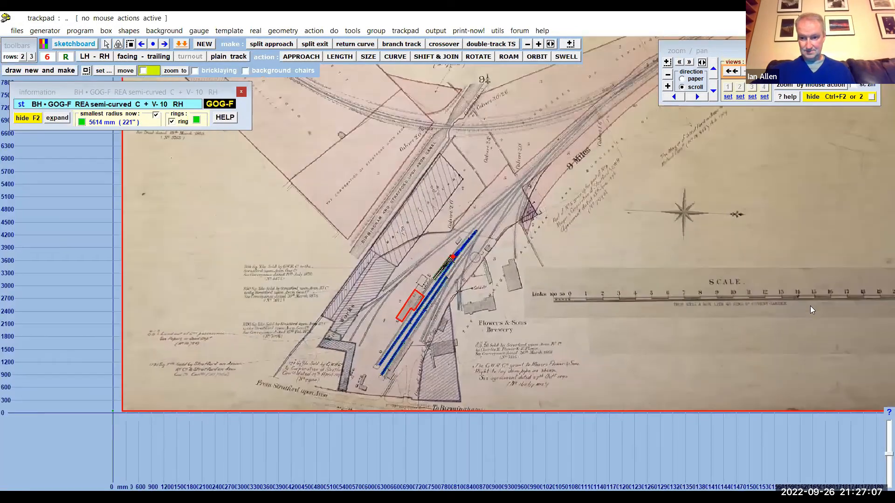
scroll(810, 305, up, 3)
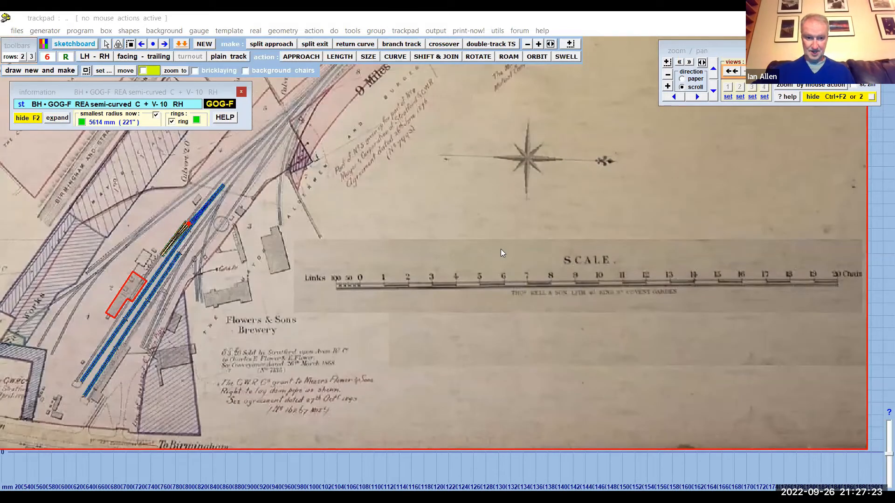
scroll(501, 249, up, 1)
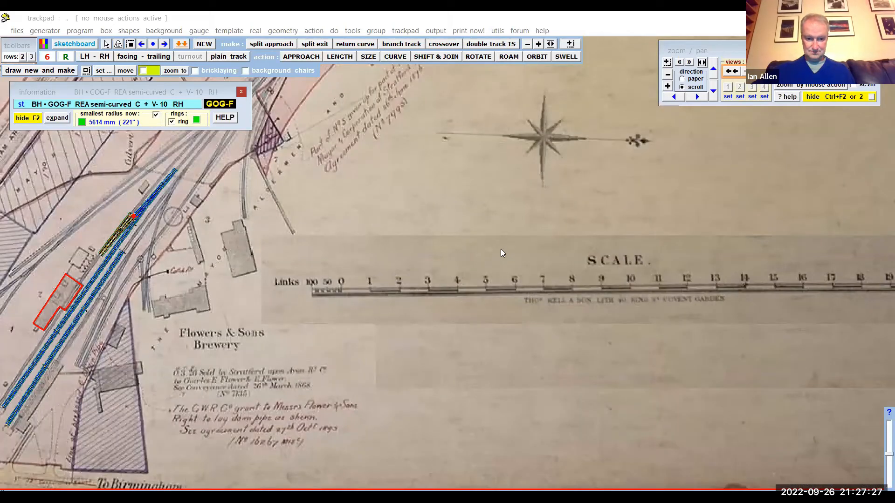
scroll(502, 253, down, 1)
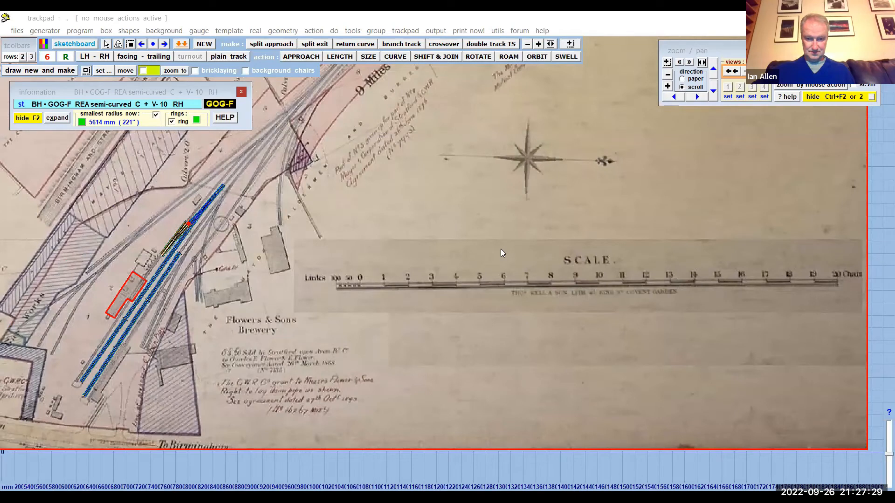
click(498, 31)
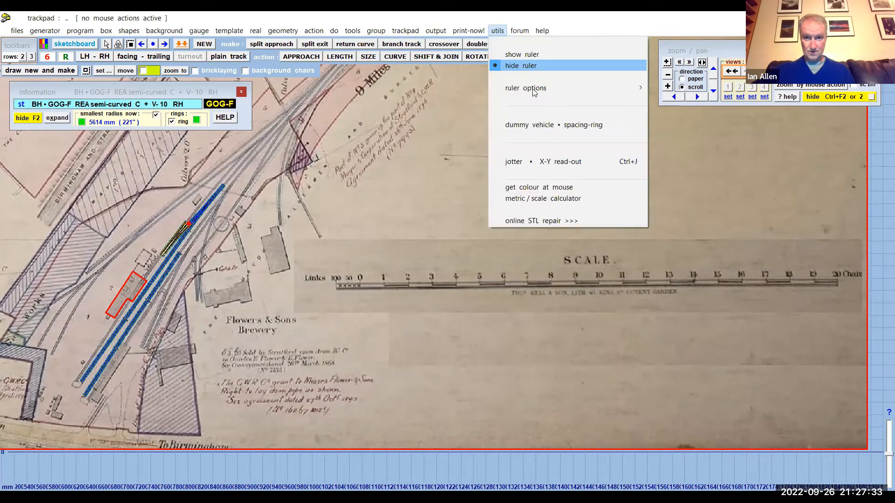
click(522, 56)
click(498, 31)
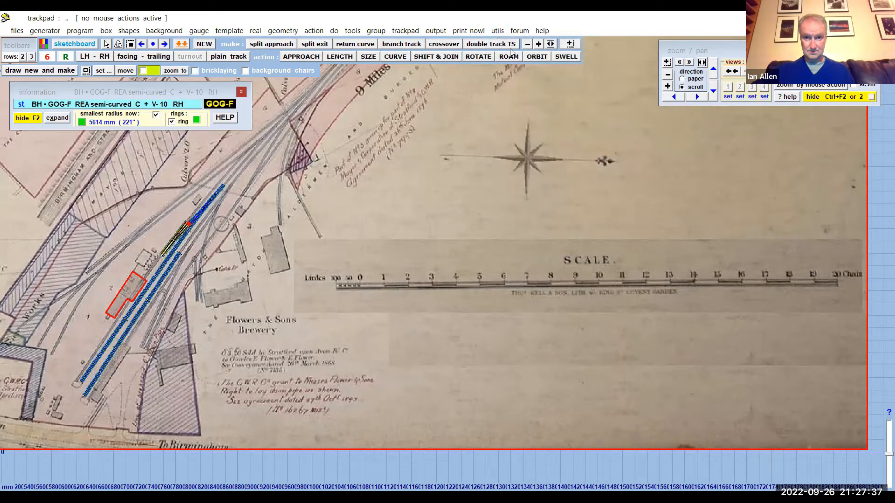
mouse_move(524, 89)
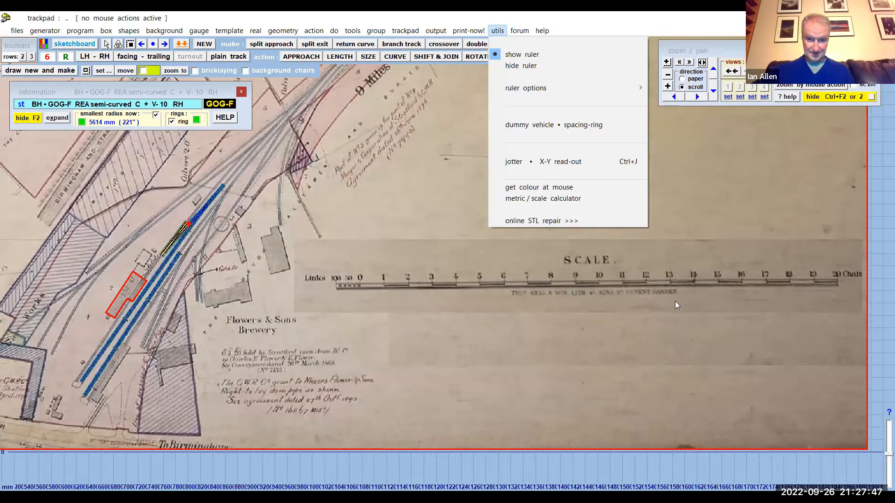
click(691, 311)
scroll(691, 312, down, 1)
scroll(692, 312, down, 4)
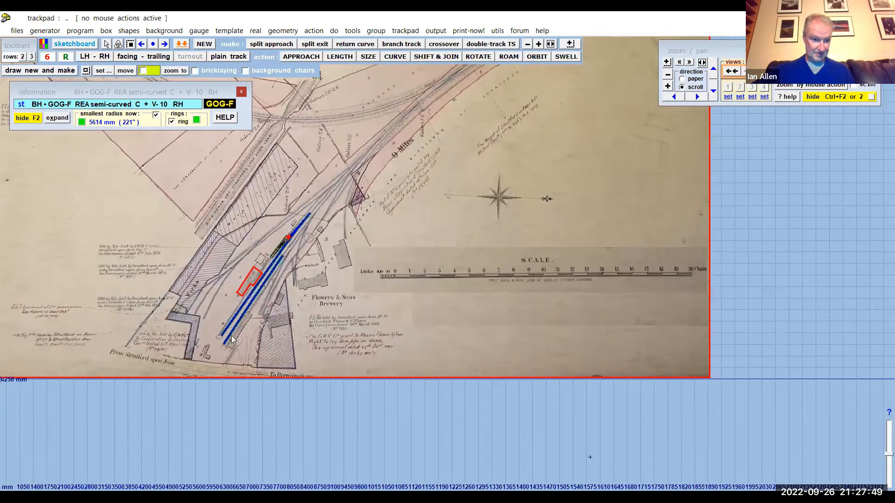
scroll(104, 346, down, 1)
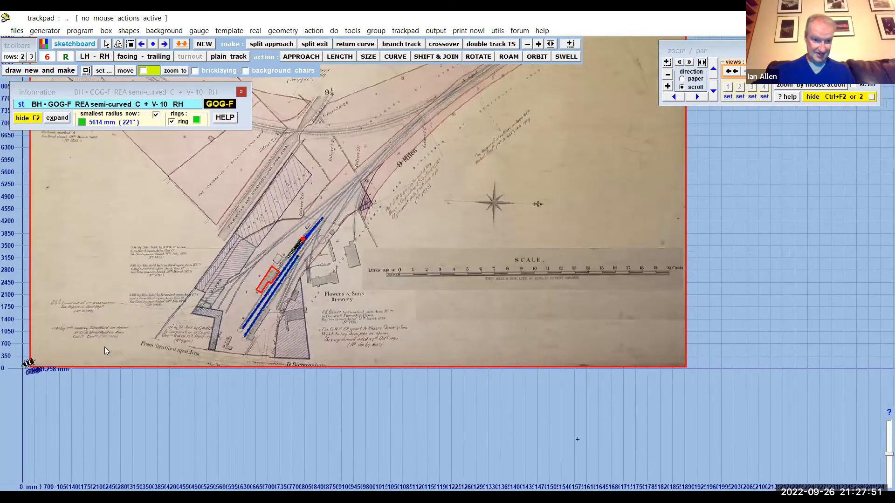
scroll(104, 347, down, 1)
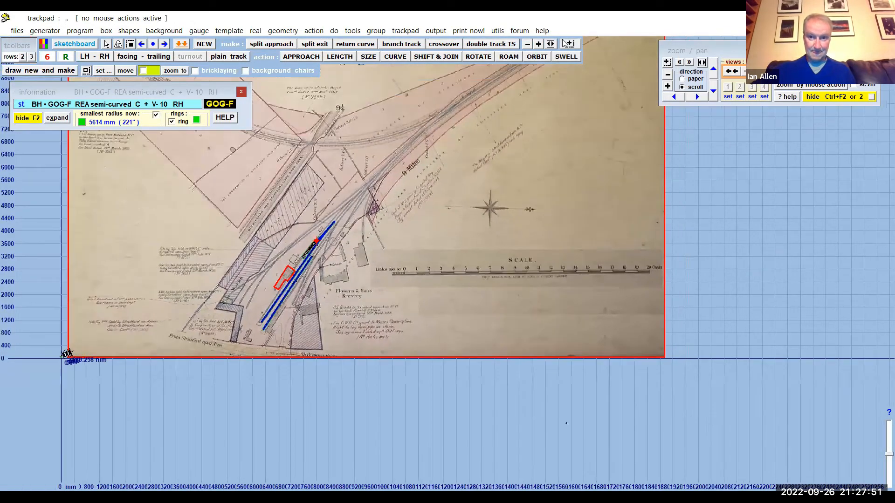
- Place one end of the ruler on the 0 mark of the map's printed scale bar
click(506, 31)
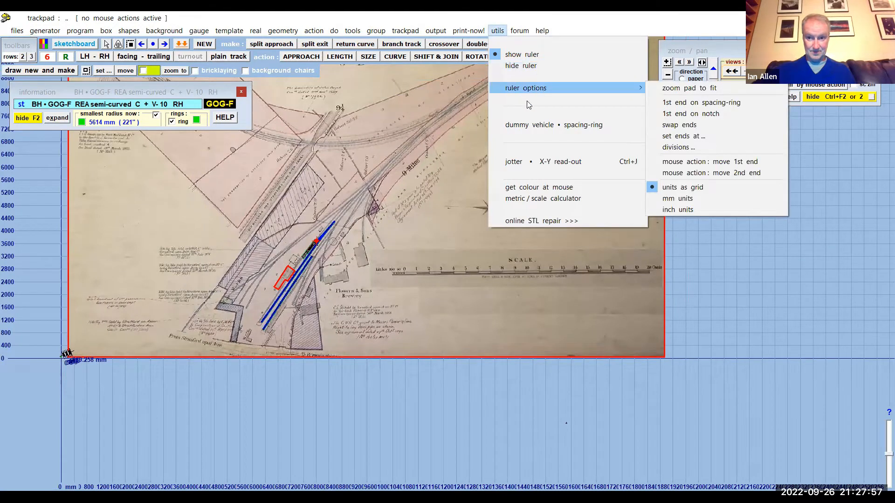
click(47, 363)
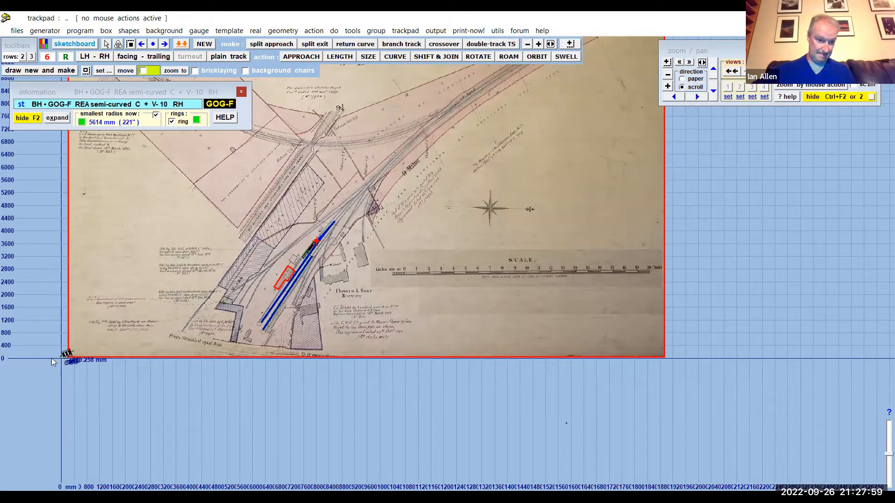
scroll(52, 358, up, 3)
scroll(46, 355, down, 5)
scroll(186, 332, up, 2)
middle_drag(406, 275, 463, 269)
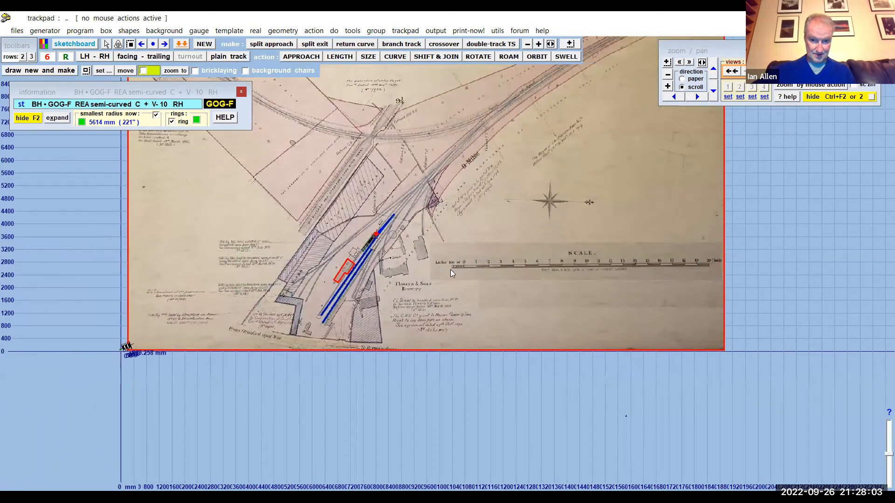
scroll(450, 269, up, 5)
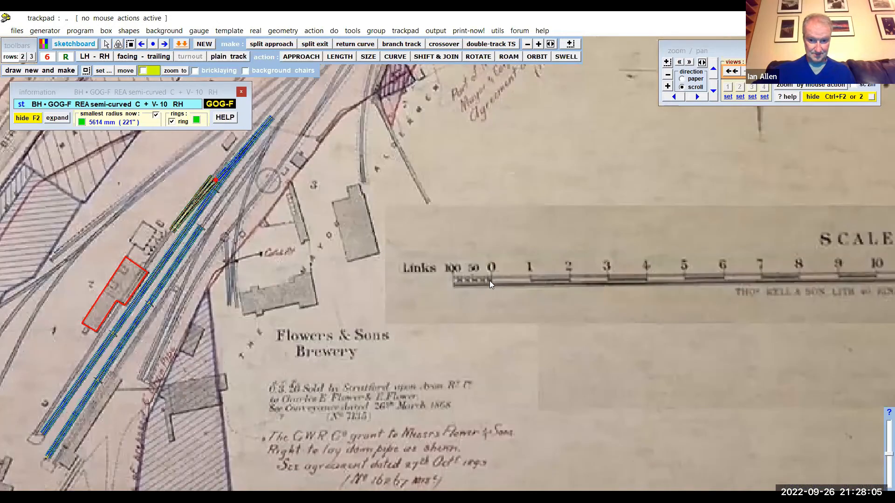
scroll(493, 281, up, 1)
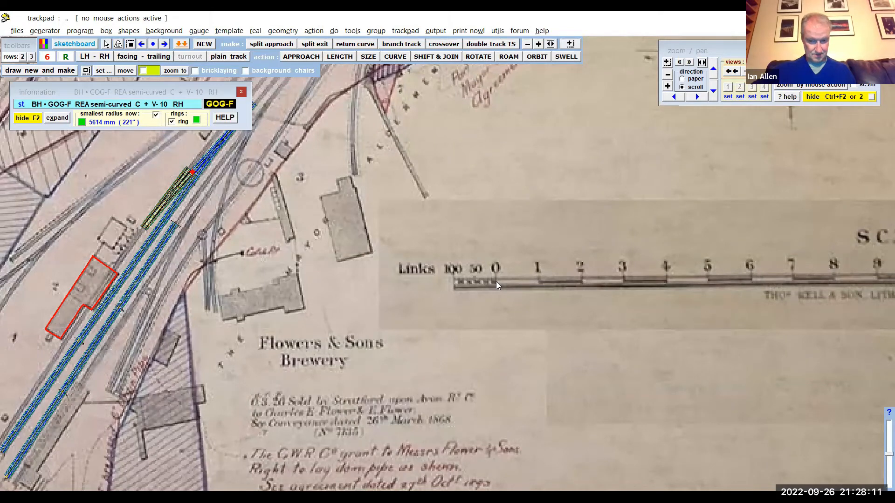
key(r)
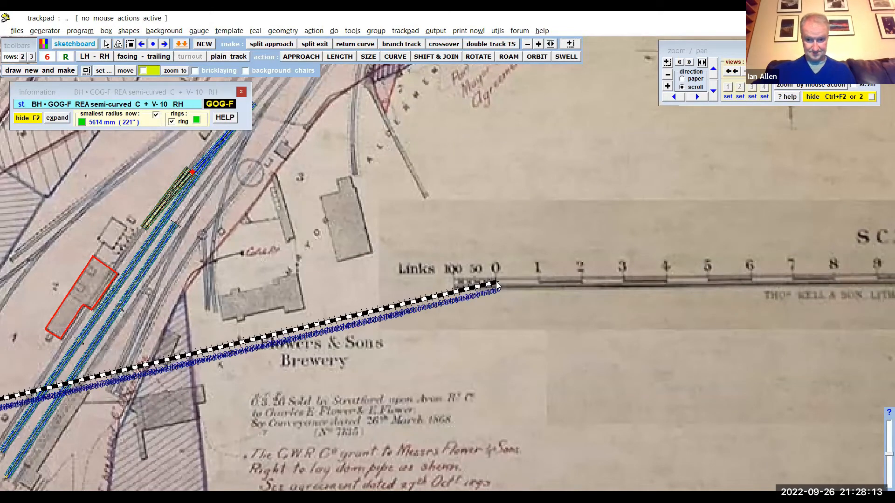
- Place the second end of the ruler on the 20 chain mark of the map's printed scale bar
scroll(347, 289, up, 5)
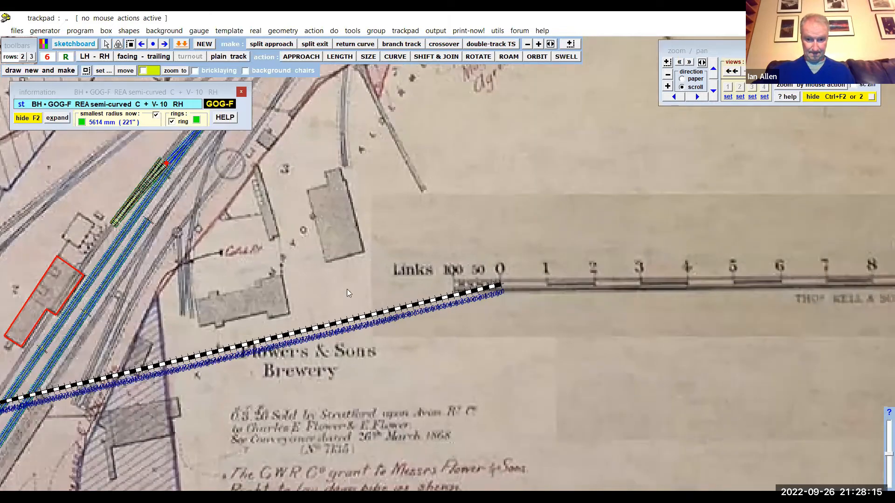
scroll(319, 244, down, 4)
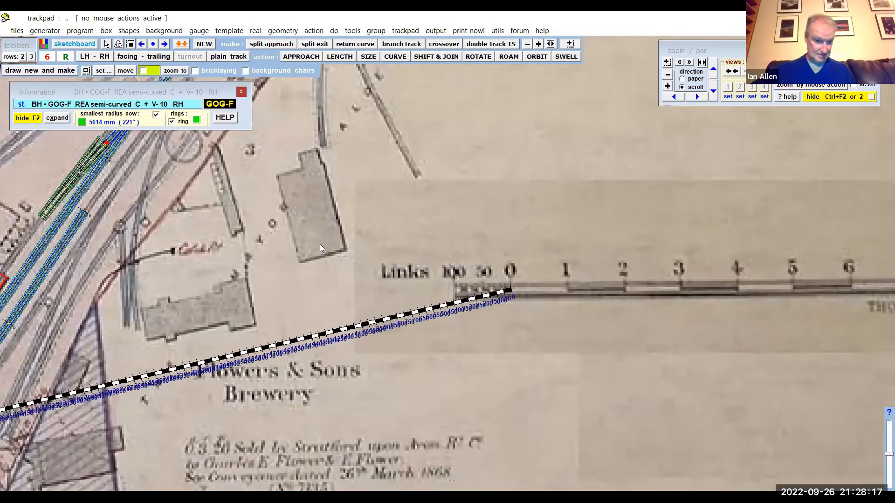
scroll(456, 164, down, 5)
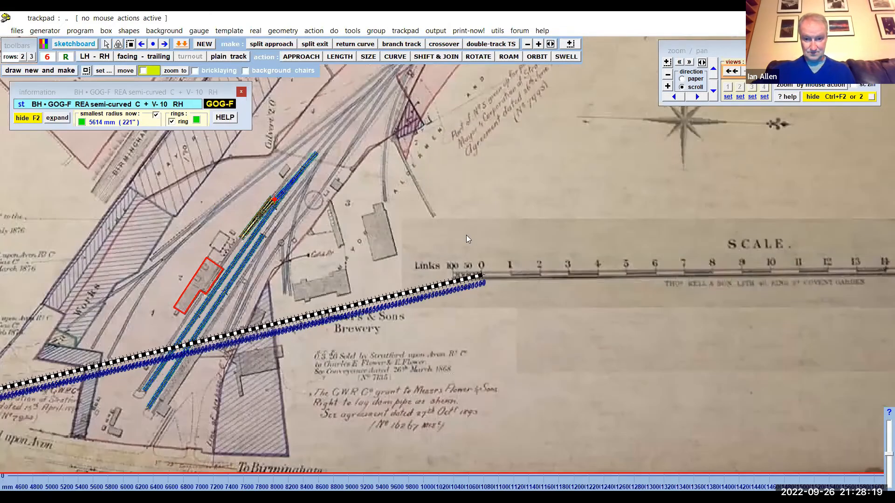
scroll(741, 274, down, 3)
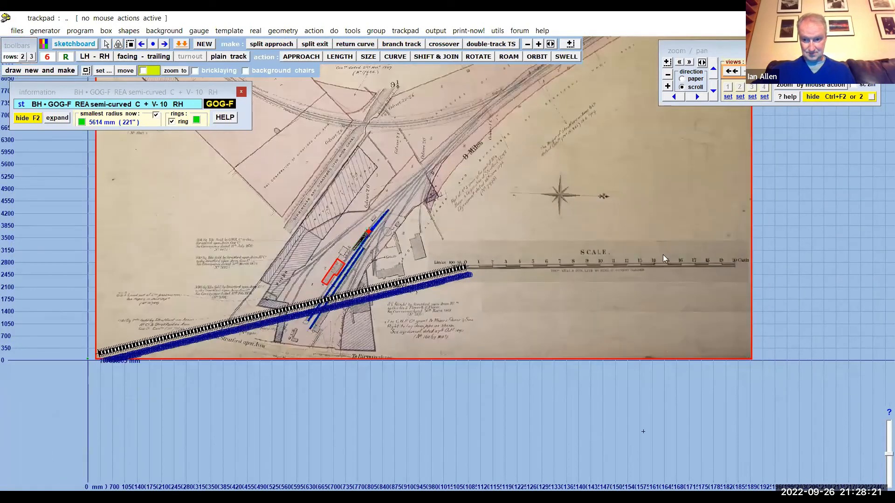
scroll(609, 228, up, 4)
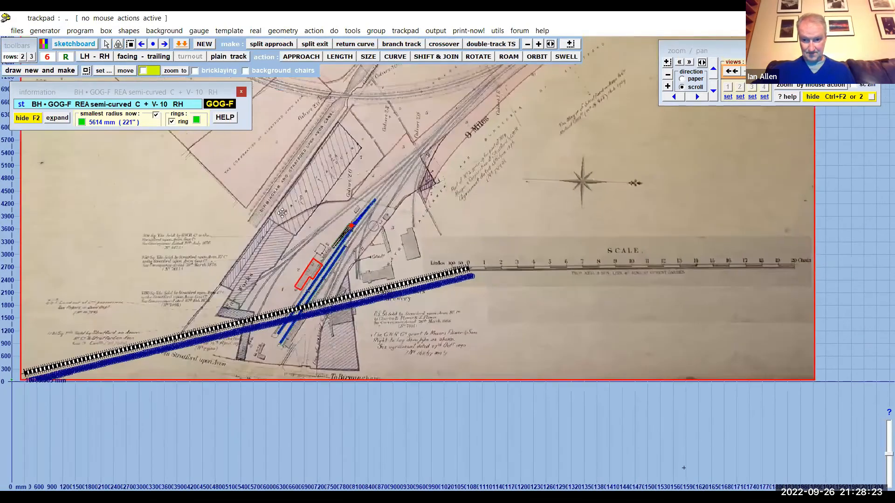
scroll(533, 229, down, 1)
scroll(533, 230, up, 4)
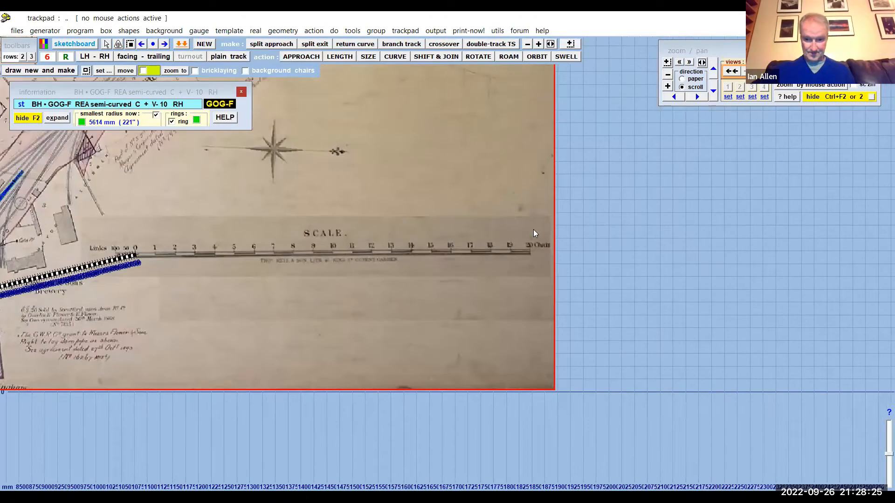
scroll(676, 241, up, 1)
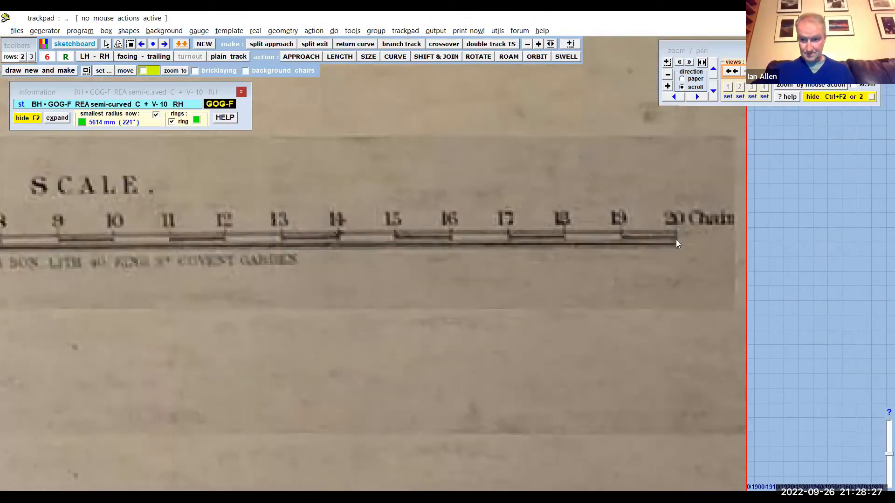
click(676, 240)
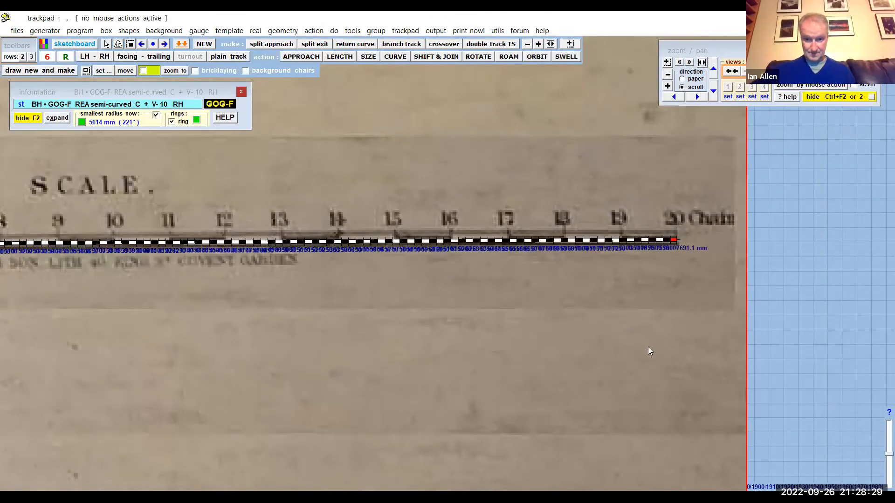
- Inspect the ruler's length and alignment along the printed scale bar between the 0 and 20 chain marks
scroll(650, 351, up, 2)
scroll(650, 350, down, 3)
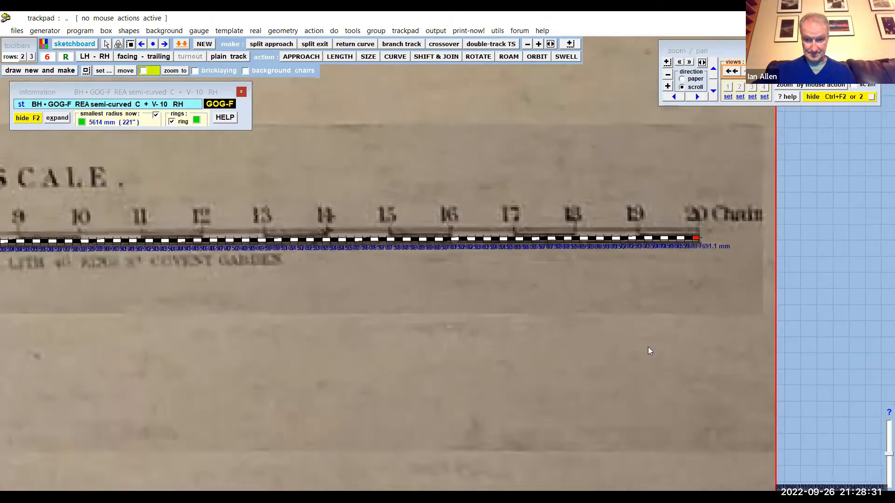
scroll(647, 347, down, 2)
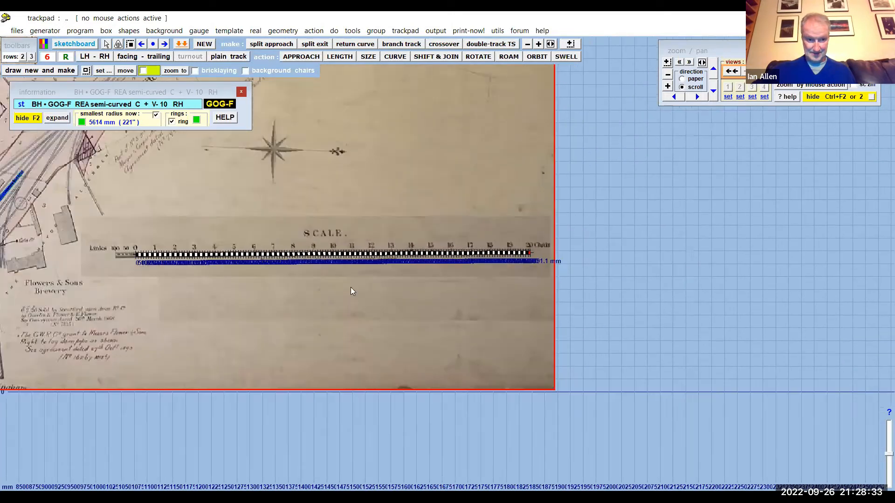
scroll(388, 235, up, 3)
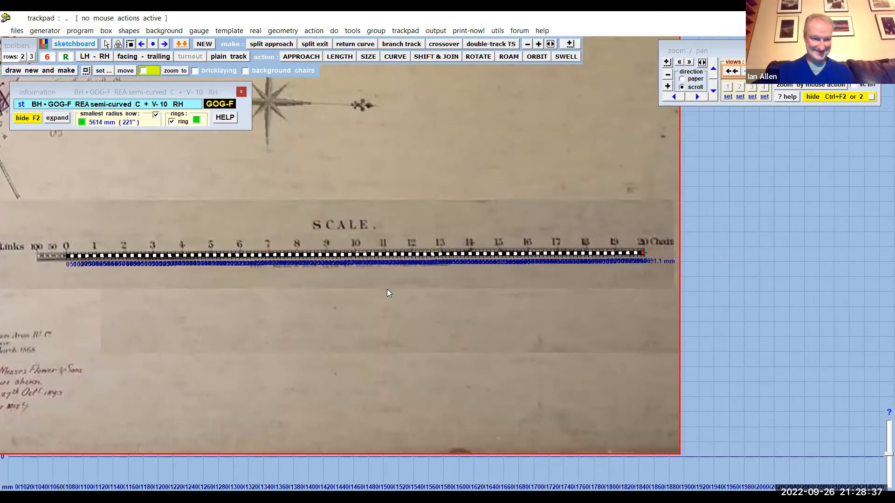
scroll(387, 289, up, 5)
drag(361, 294, 571, 296)
drag(347, 325, 383, 332)
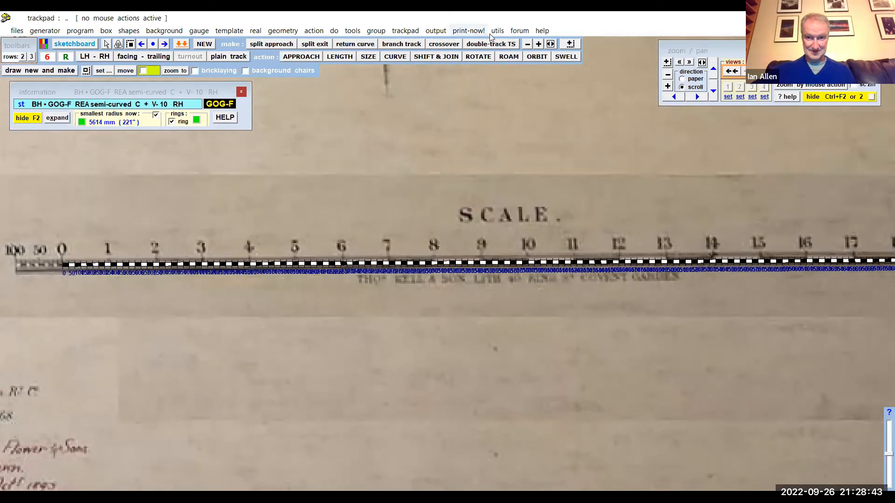
- Set the ruler's division mark spacing to 462 mm
click(497, 31)
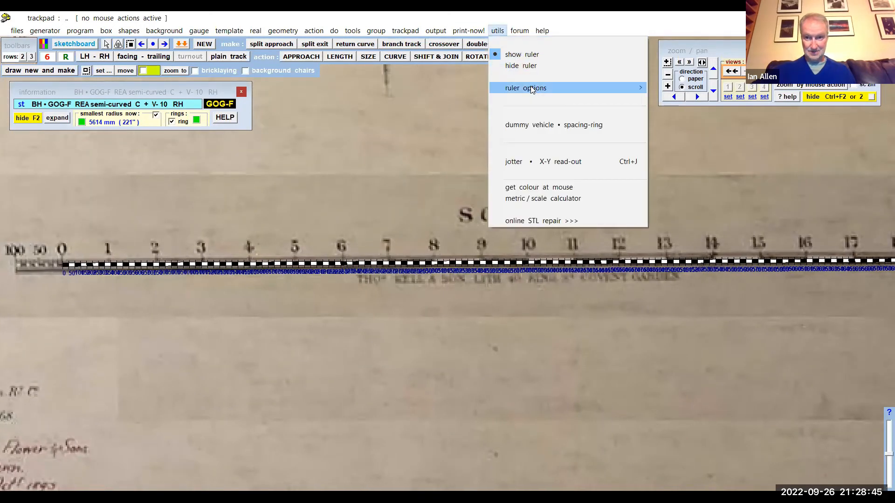
mouse_move(532, 88)
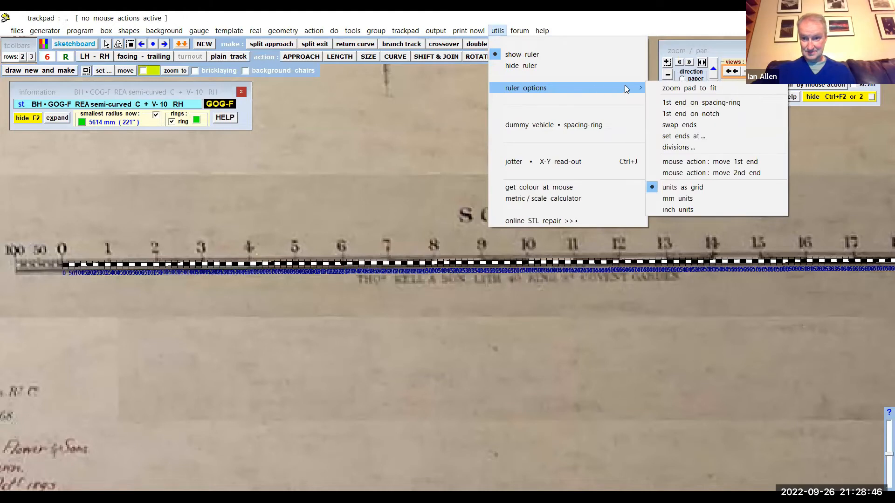
click(690, 148)
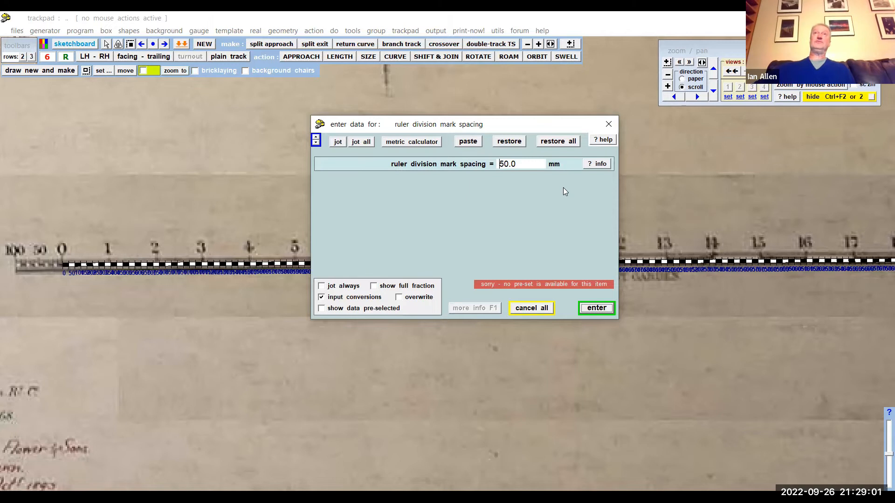
drag(521, 165, 485, 167)
text(462)
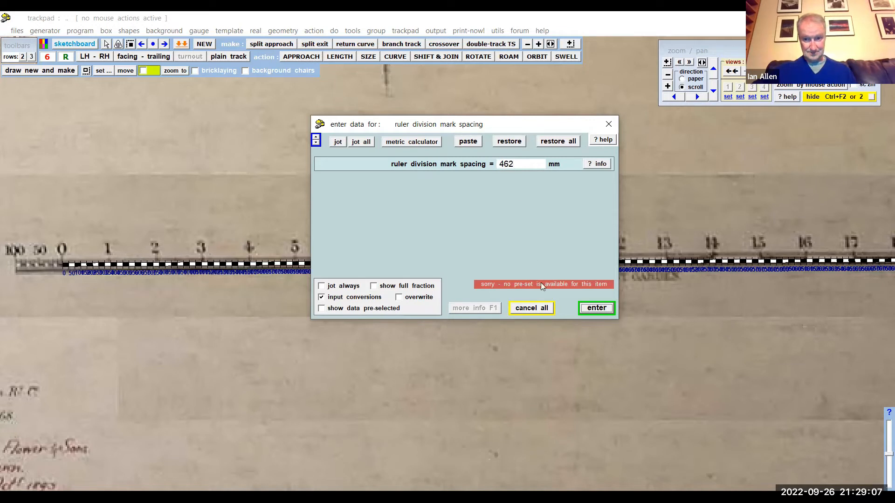
click(592, 308)
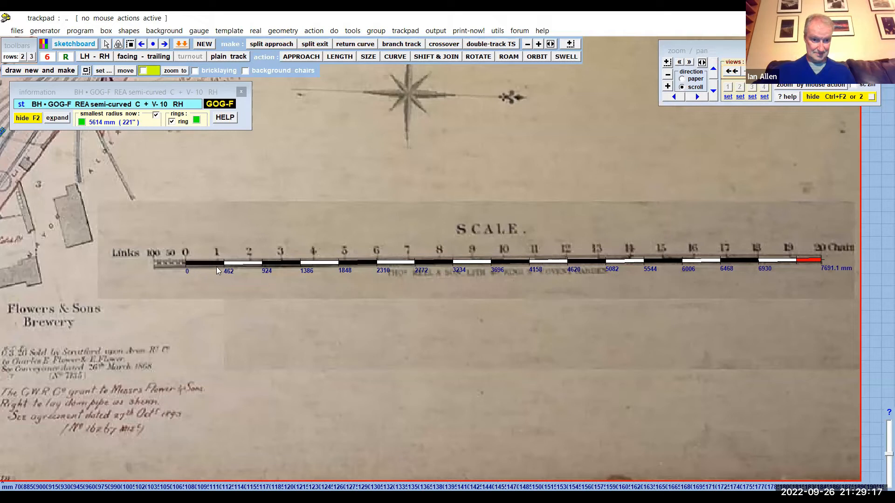
- Compare the ruler's divisions with the numbered chain marks along the map's printed scale bar
scroll(734, 243, up, 3)
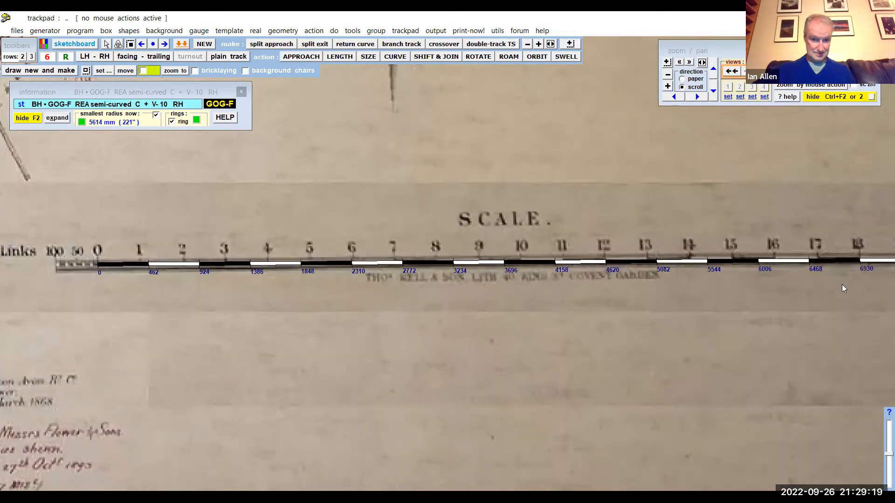
scroll(456, 287, down, 3)
drag(452, 301, 490, 213)
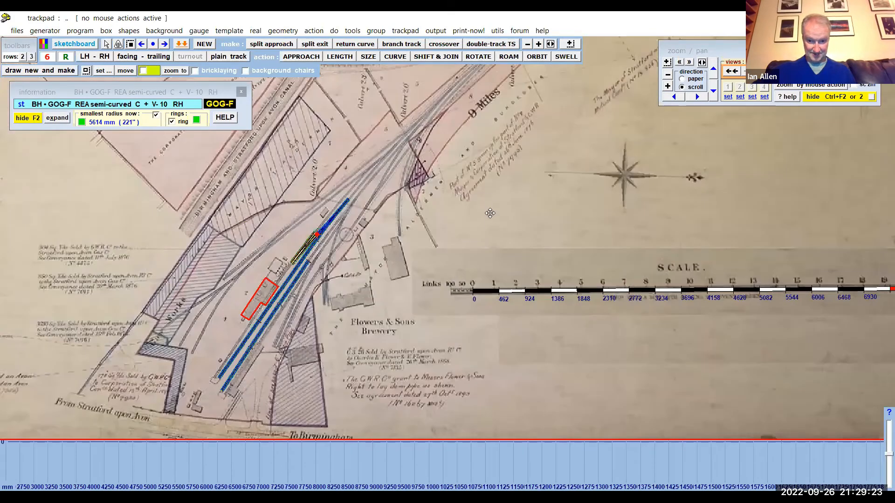
scroll(491, 274, up, 3)
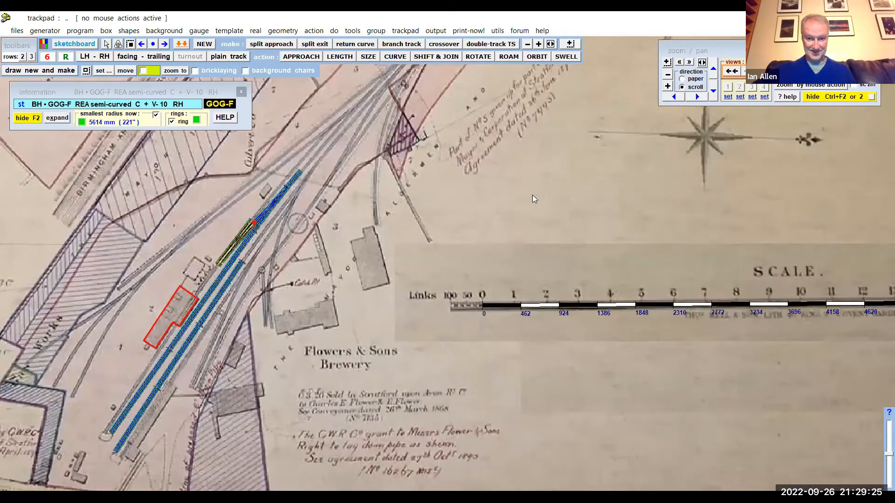
scroll(533, 194, up, 1)
drag(482, 302, 464, 234)
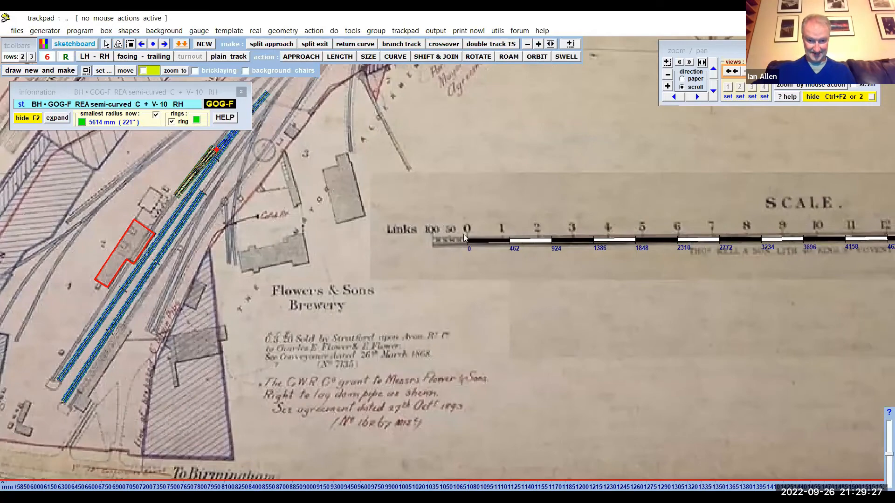
scroll(470, 223, up, 1)
scroll(484, 209, up, 3)
drag(481, 188, 468, 135)
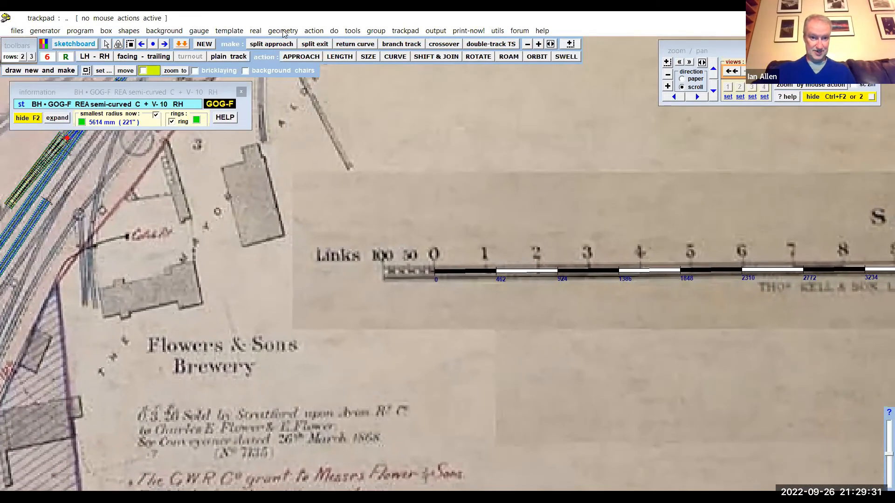
click(283, 31)
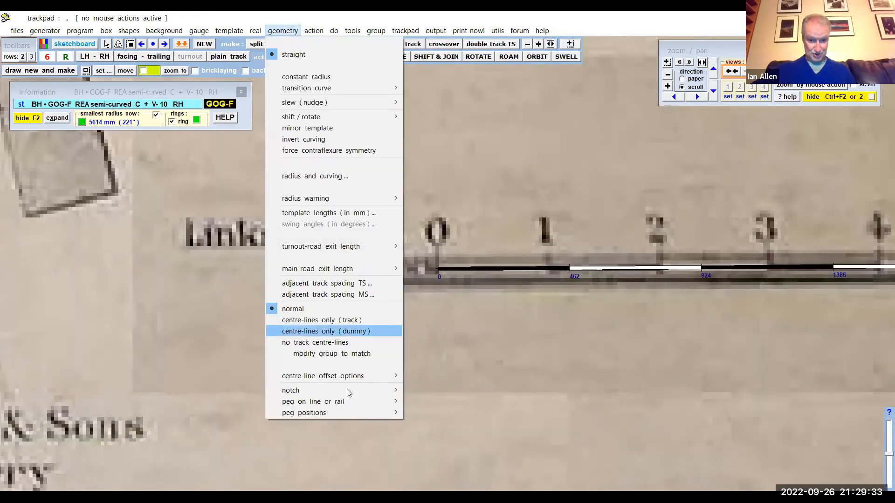
mouse_move(379, 391)
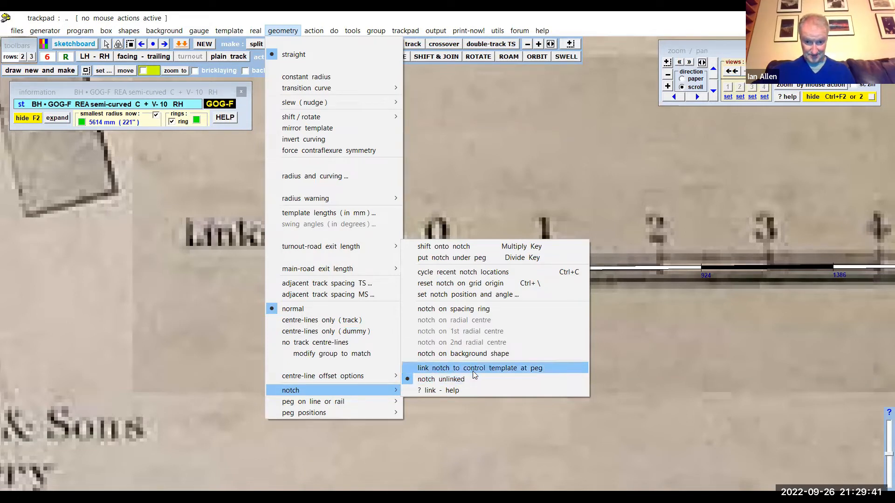
click(632, 347)
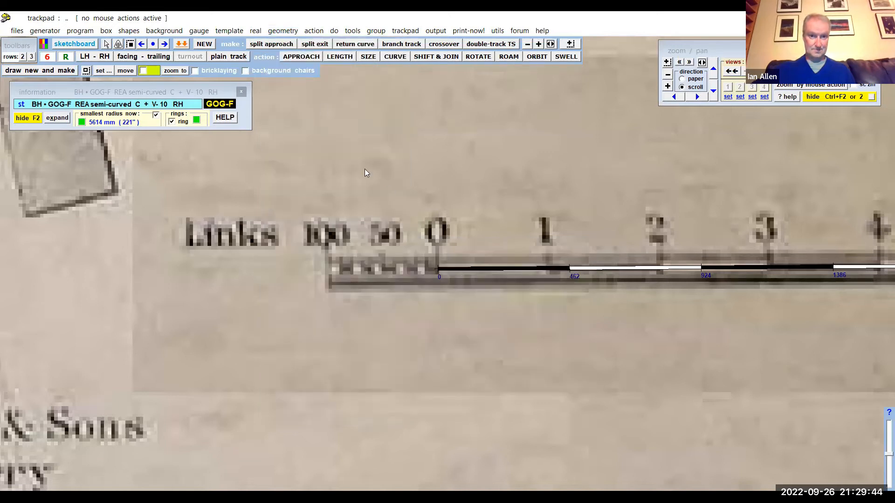
- Move the pegging notch close to the ruler's zero end at the 0 mark of the printed scale bar
click(318, 31)
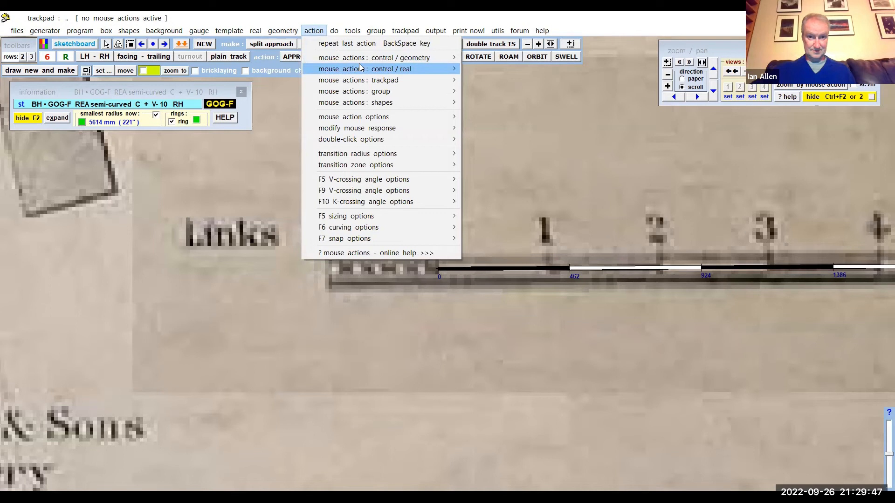
mouse_move(364, 60)
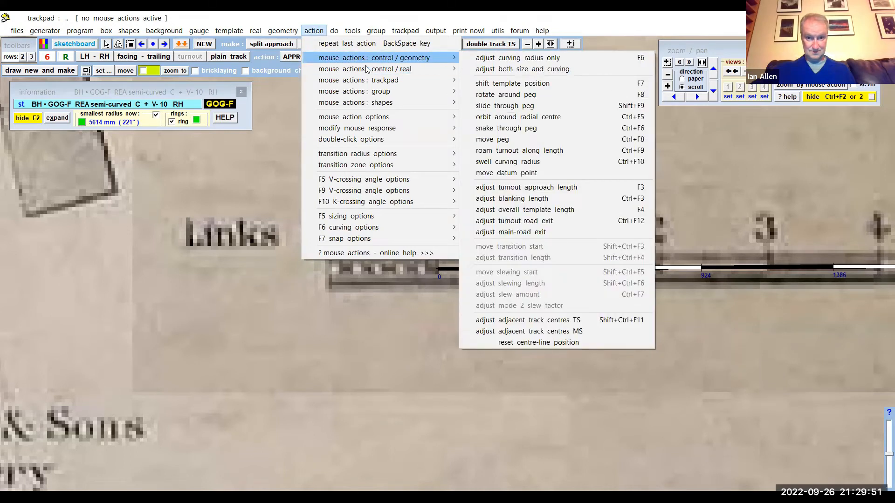
mouse_move(480, 83)
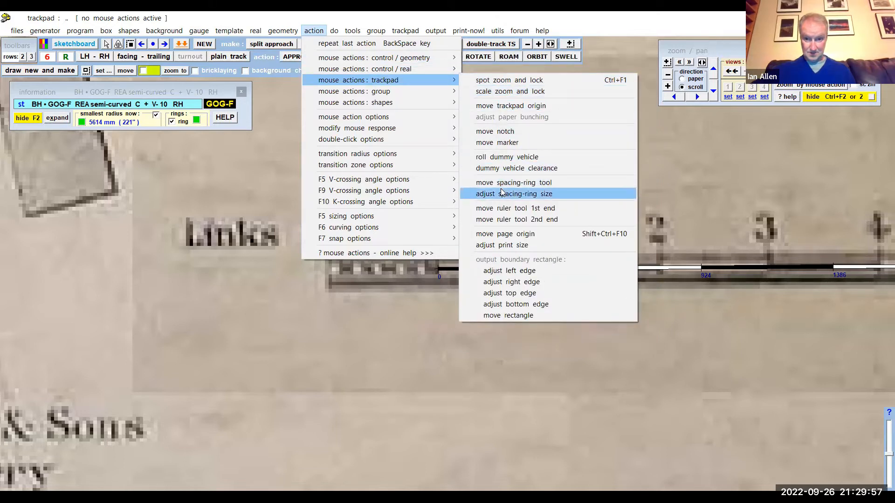
click(508, 132)
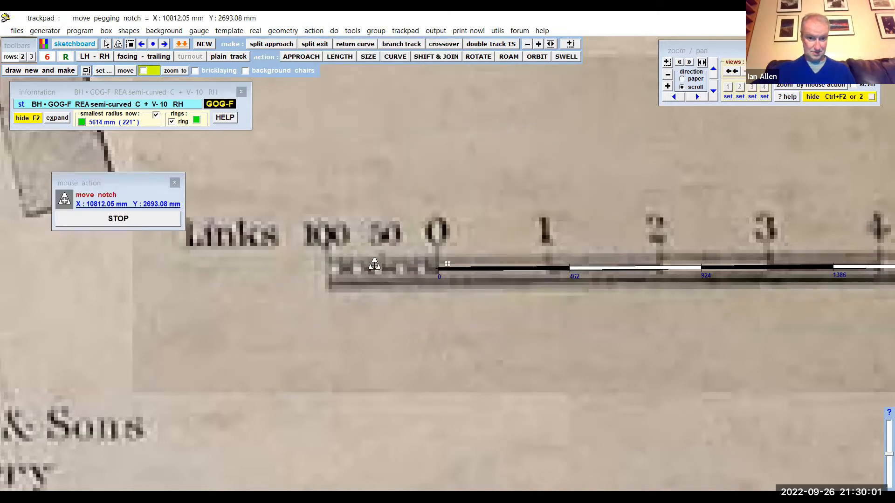
scroll(463, 308, down, 5)
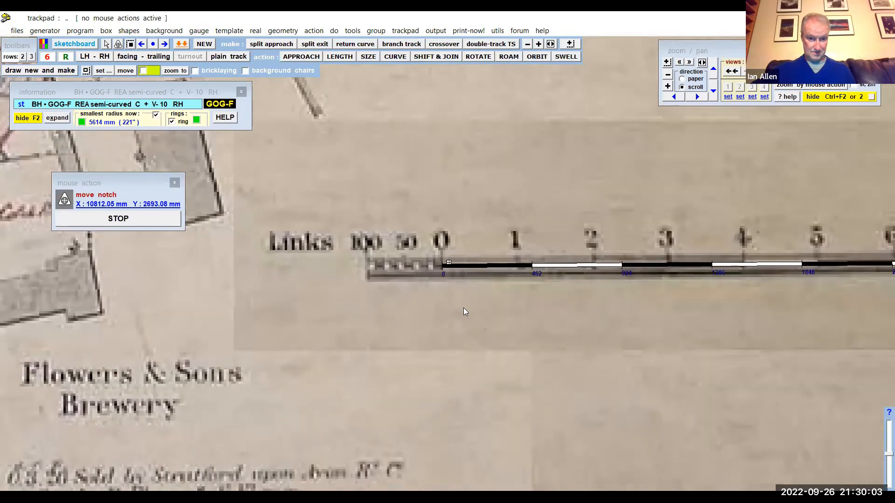
scroll(463, 308, down, 3)
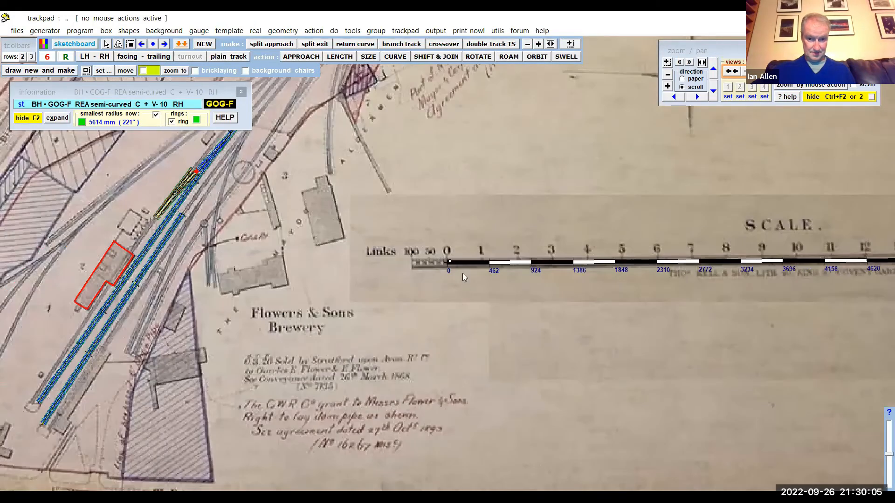
- Move the pegging notch exactly onto the ruler's zero end at the 0 mark of the printed scale bar
scroll(454, 263, up, 4)
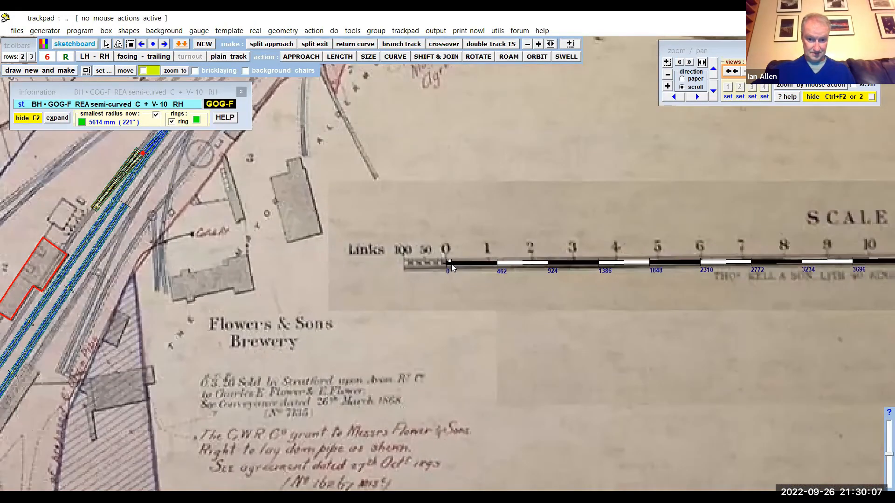
scroll(451, 264, up, 4)
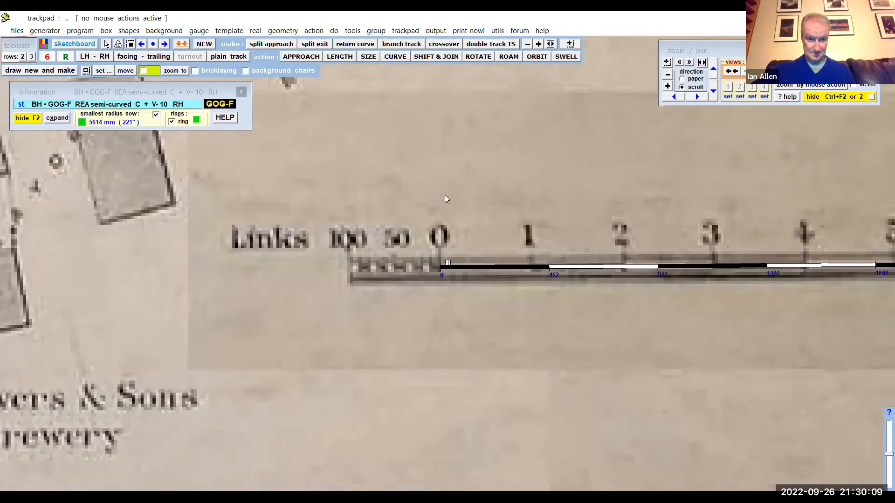
scroll(421, 192, up, 5)
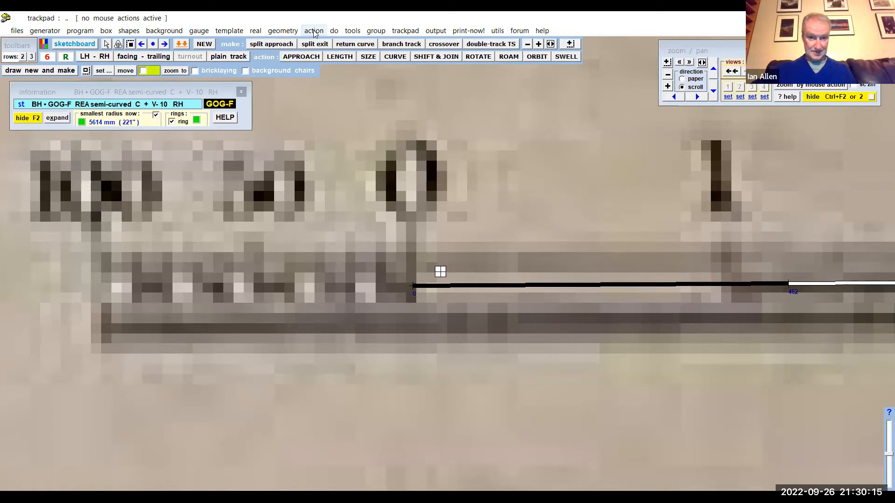
click(314, 31)
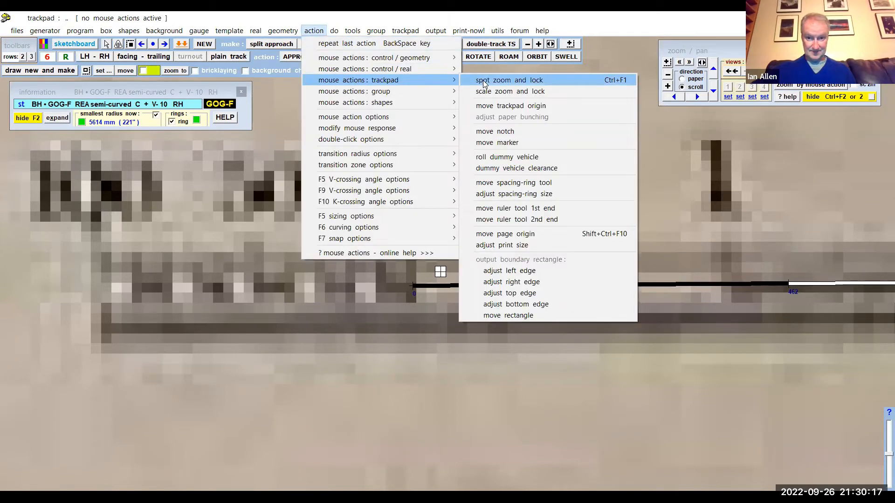
click(494, 132)
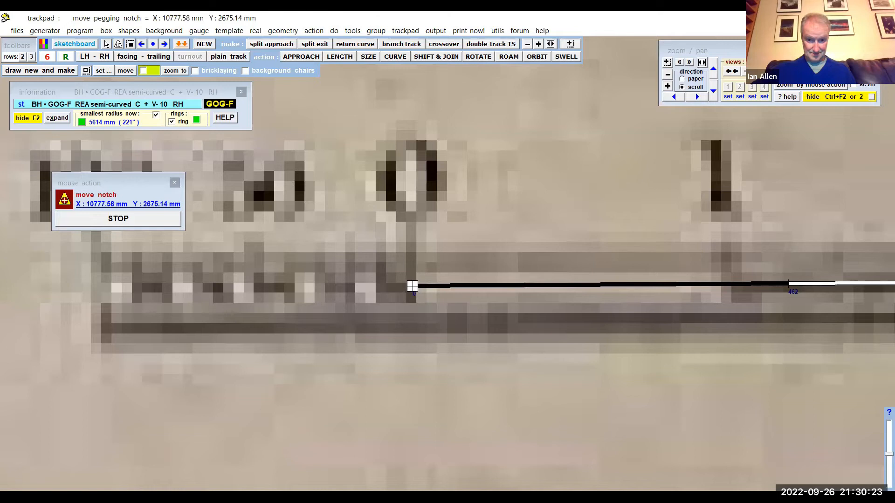
click(175, 219)
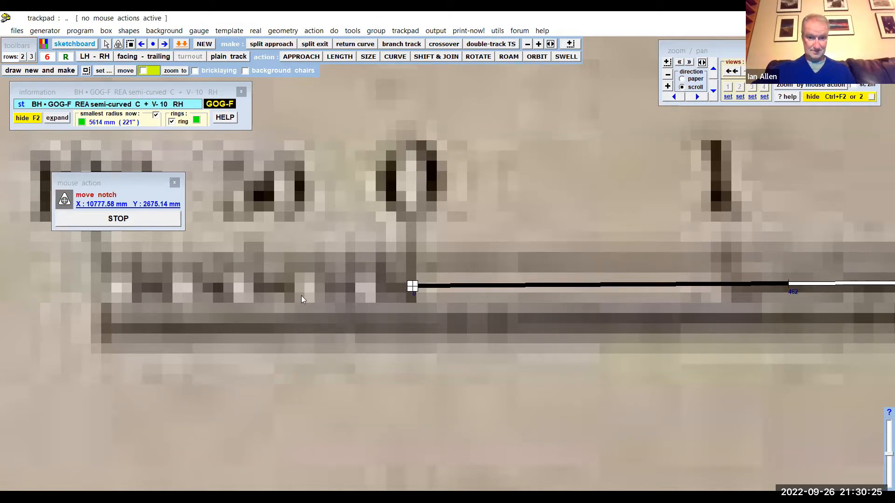
- Examine the notch's placement at the 0 mark and the offset between the ruler's 462 mm divisions and the printed chain marks
scroll(299, 298, down, 2)
scroll(296, 301, down, 5)
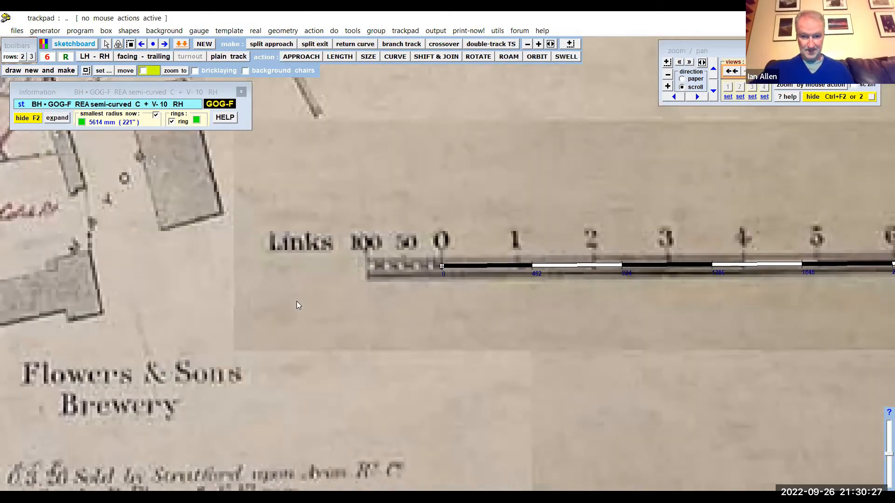
scroll(420, 280, up, 1)
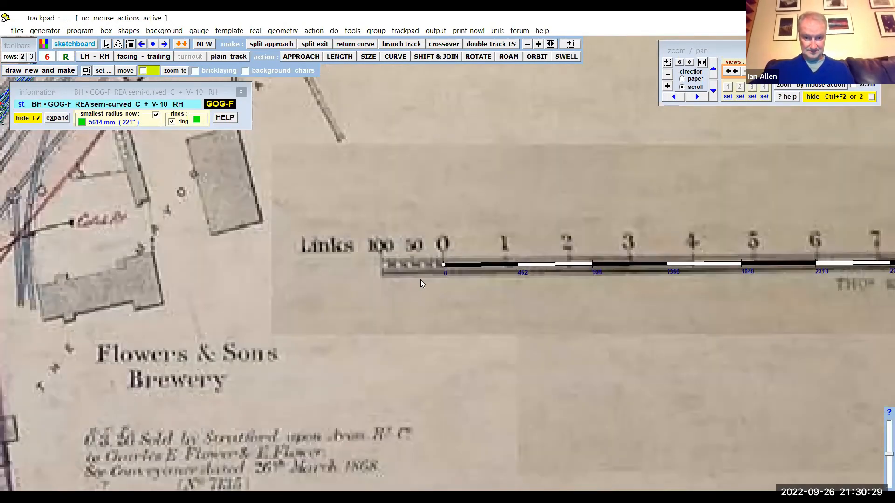
scroll(420, 280, up, 3)
scroll(420, 281, up, 2)
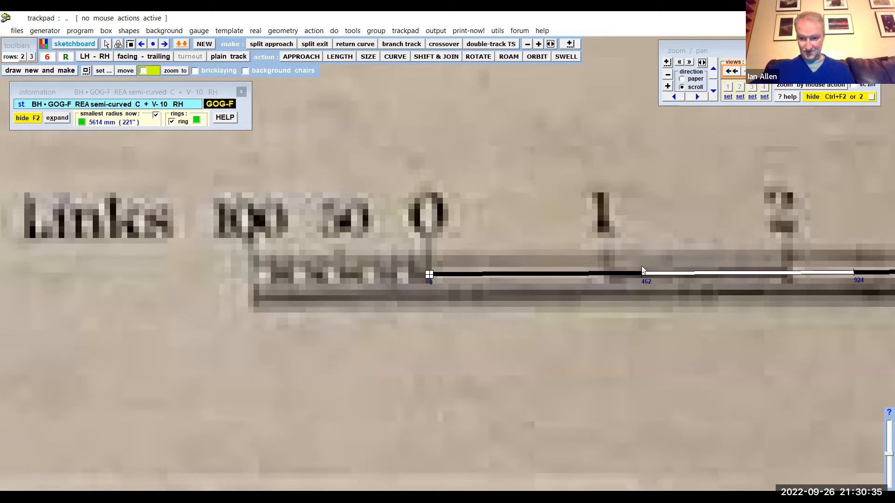
scroll(257, 304, down, 2)
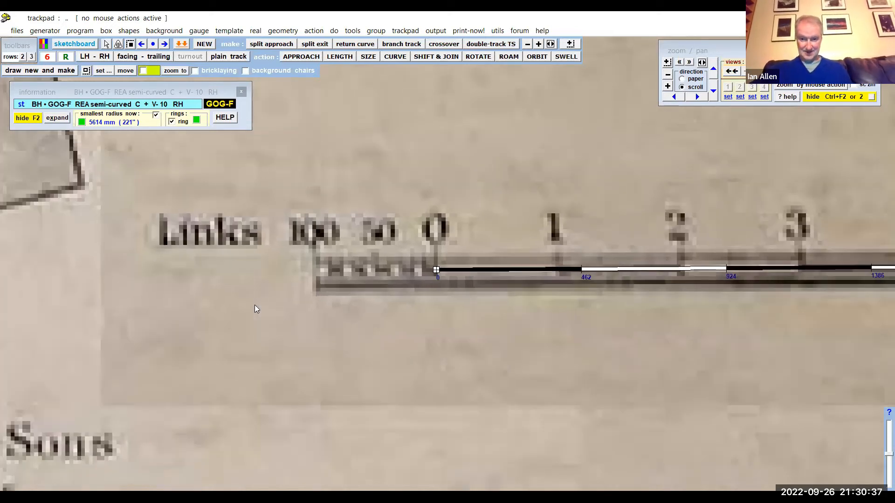
scroll(255, 305, down, 4)
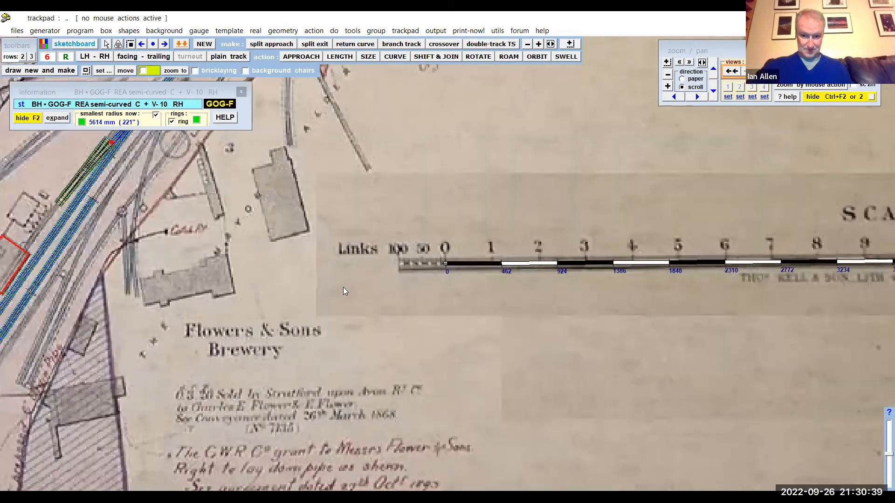
scroll(395, 291, down, 3)
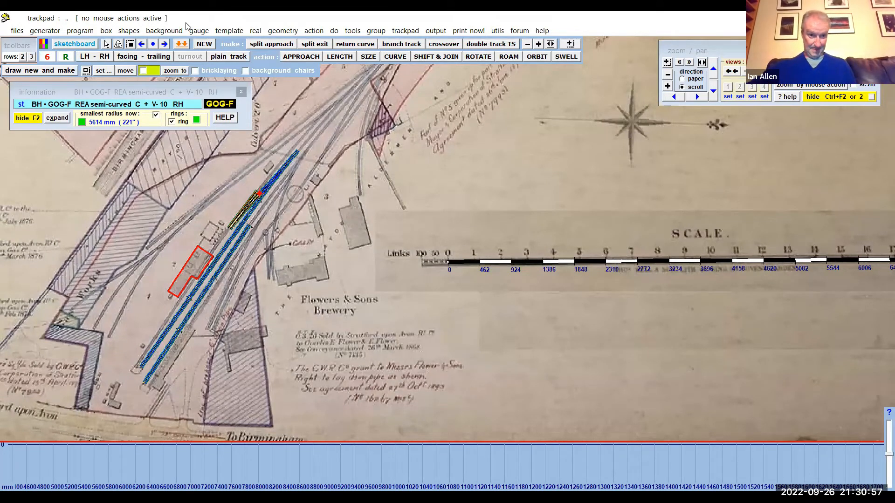
- Resize the background map picture about the notch to about 22371 mm wide, matching the chain marks to the ruler's 462 mm divisions
click(127, 31)
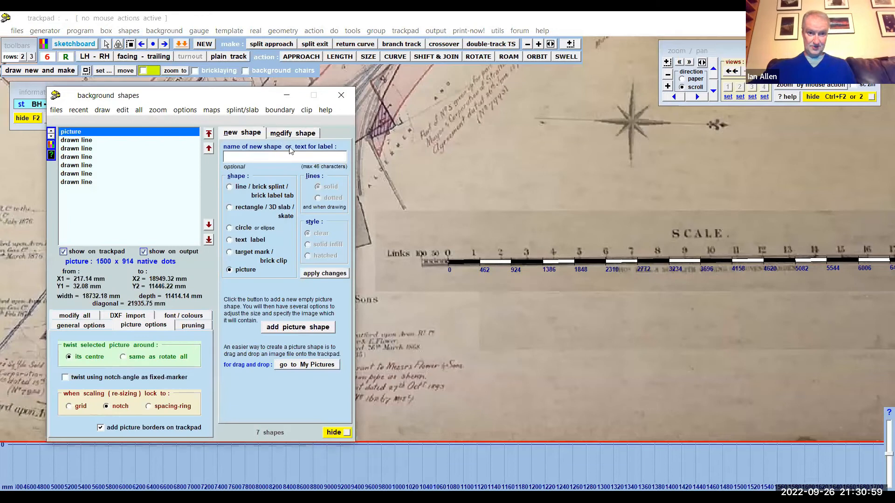
click(291, 135)
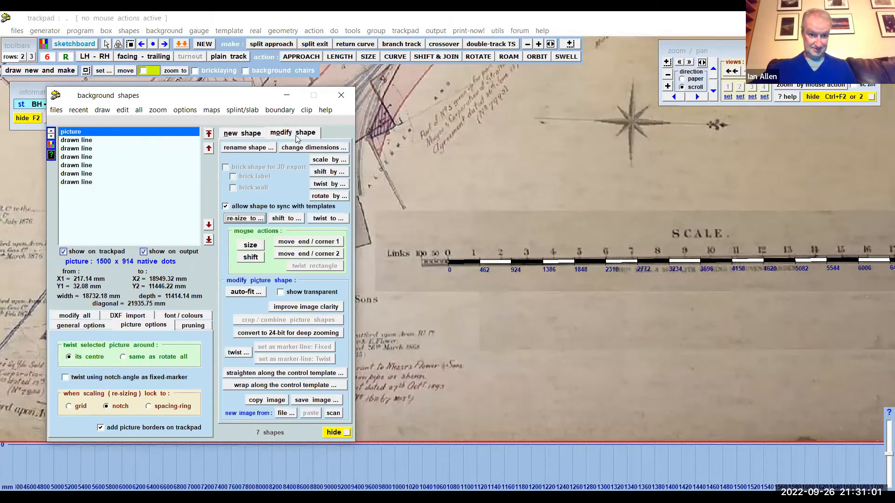
click(250, 245)
drag(409, 235, 583, 216)
click(135, 221)
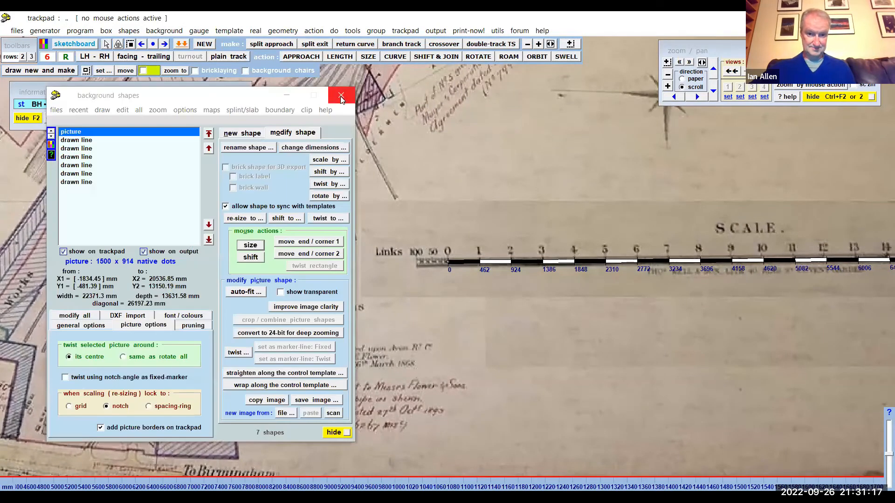
- Compare the ruler's 462 mm divisions with the resized map's chain marks along the full scale bar
scroll(660, 372, down, 7)
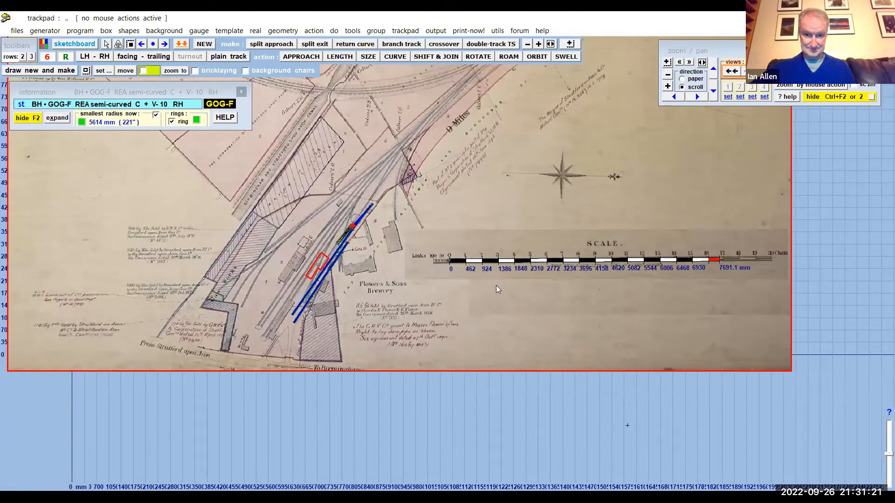
scroll(715, 266, up, 2)
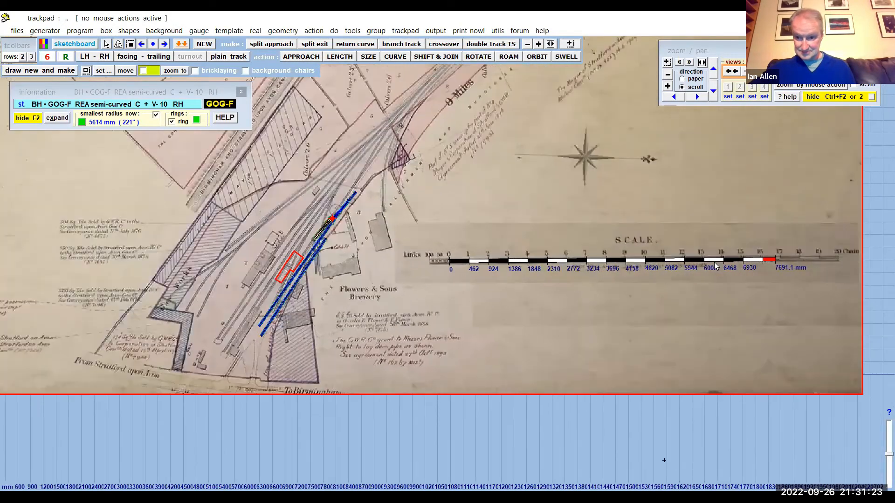
scroll(715, 266, up, 2)
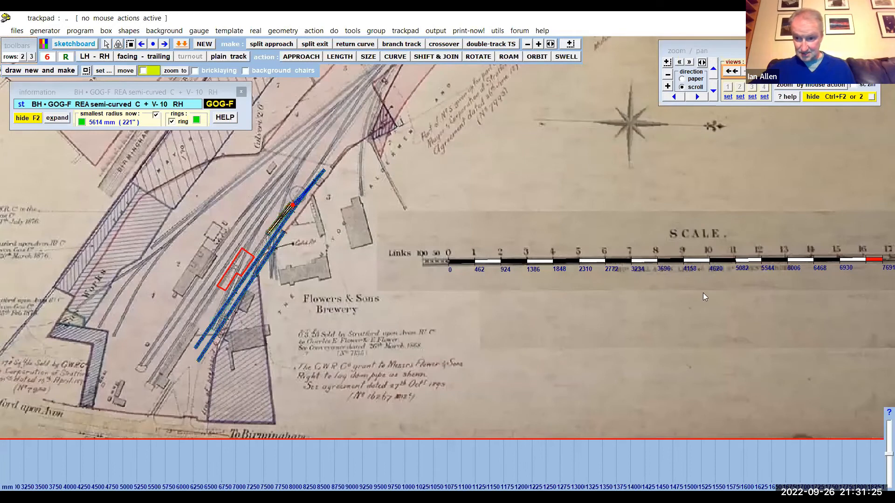
drag(703, 293, 553, 308)
drag(605, 300, 615, 299)
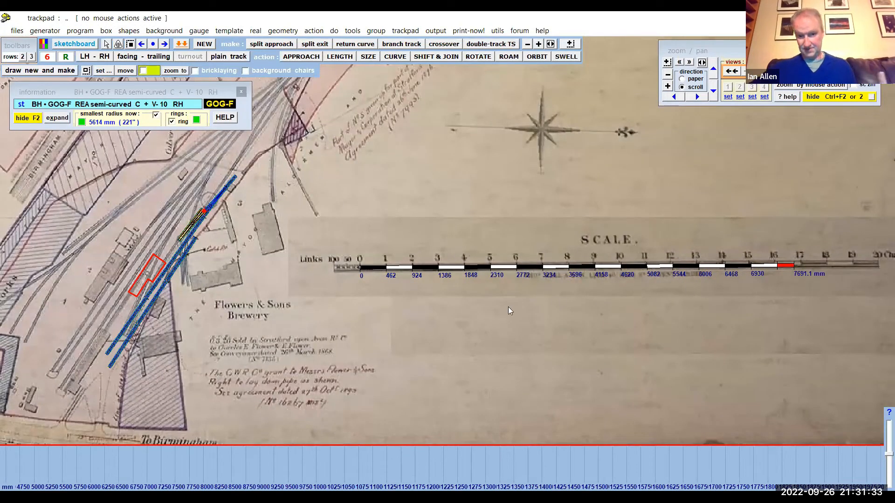
scroll(500, 322, up, 1)
scroll(500, 322, up, 2)
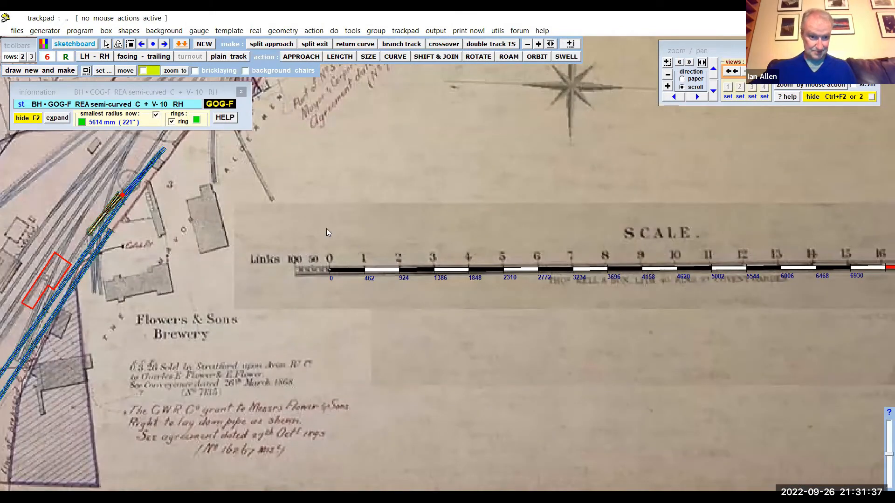
scroll(406, 206, down, 3)
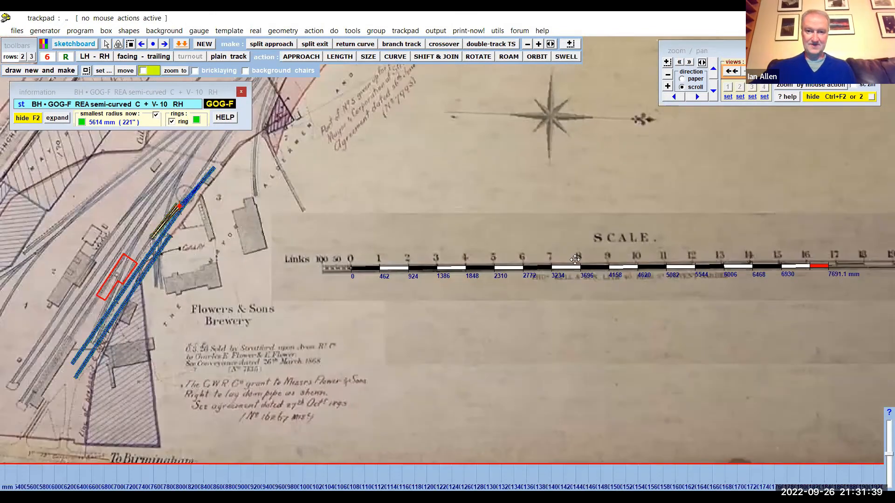
- Shift the background map picture by about 660 mm in X and 11 mm in Y, aligning the station platforms and building with the templates
middle_drag(301, 213, 503, 275)
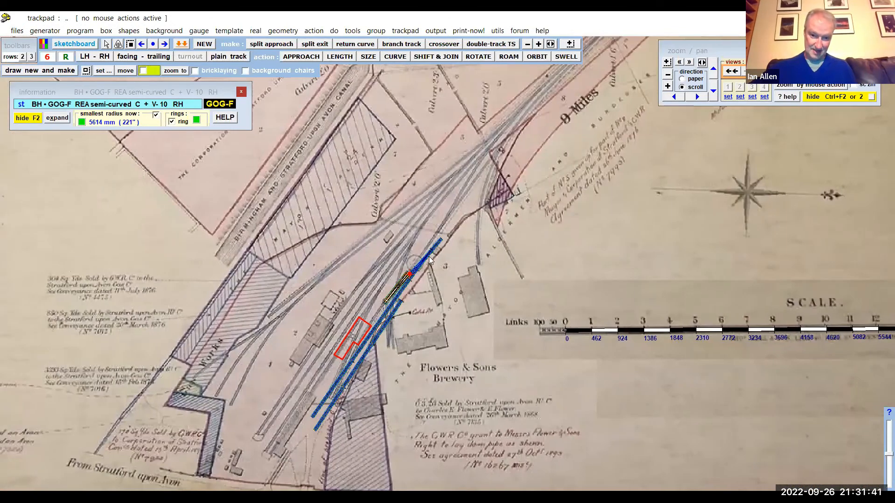
scroll(487, 280, down, 3)
scroll(486, 280, down, 1)
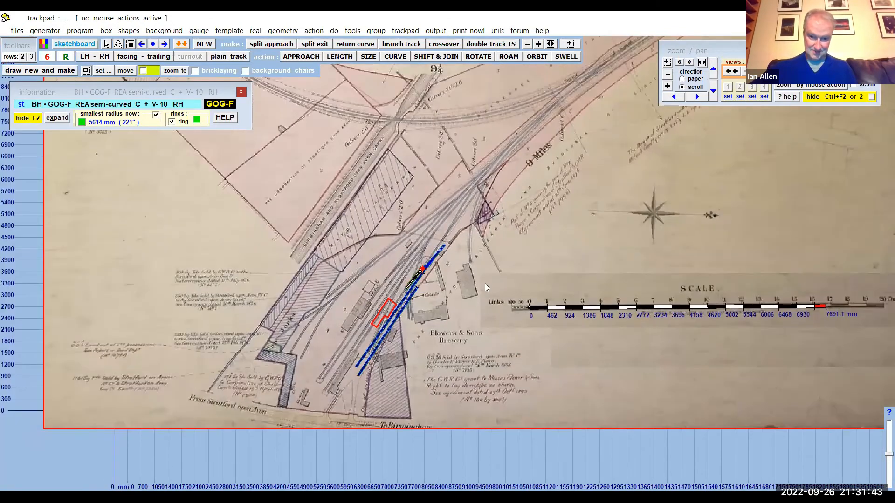
middle_drag(487, 281, 547, 225)
scroll(489, 234, up, 2)
scroll(488, 233, up, 5)
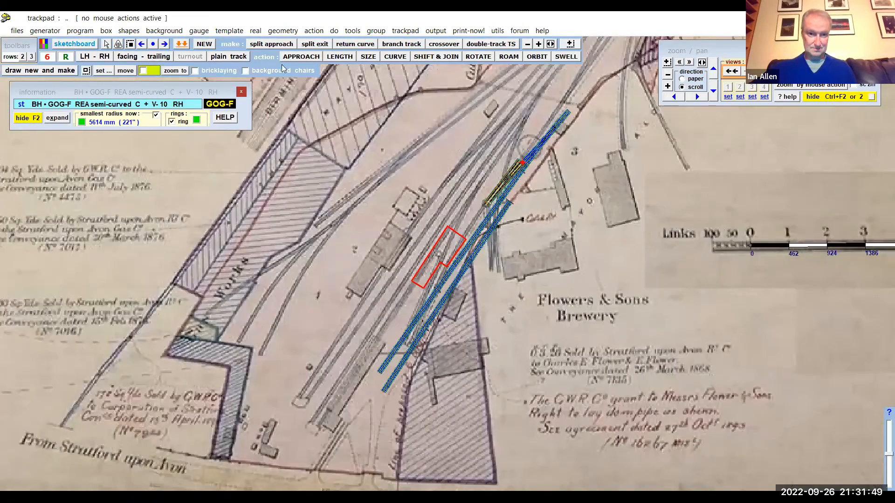
click(166, 31)
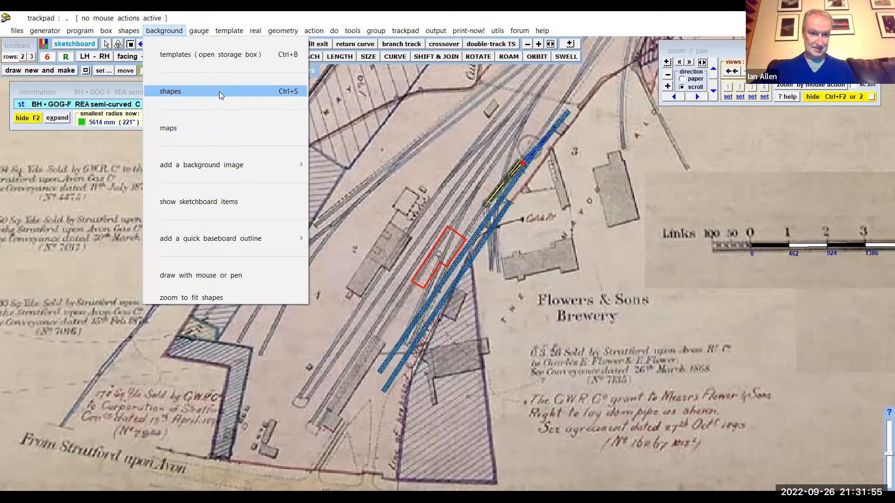
click(291, 94)
click(282, 135)
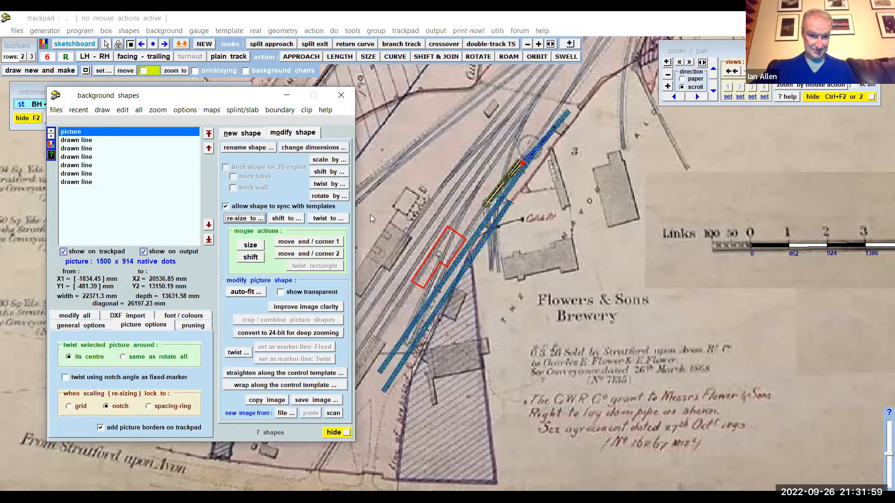
click(251, 256)
drag(518, 303, 539, 305)
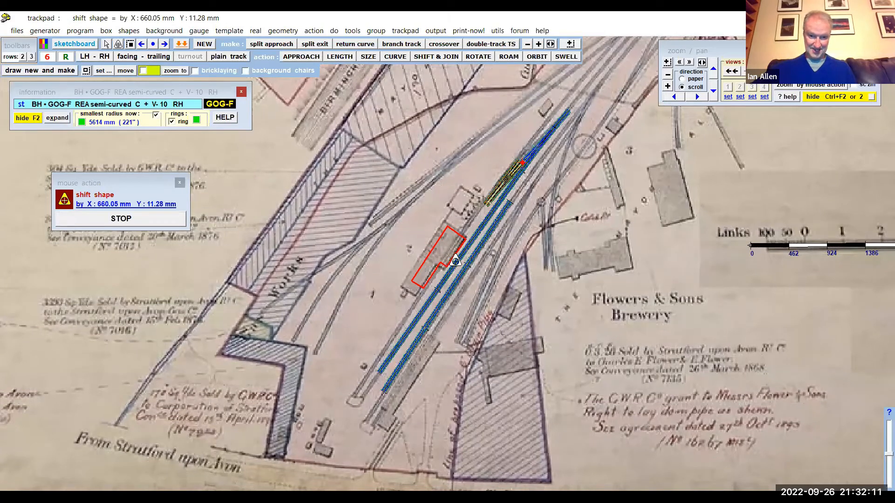
click(135, 223)
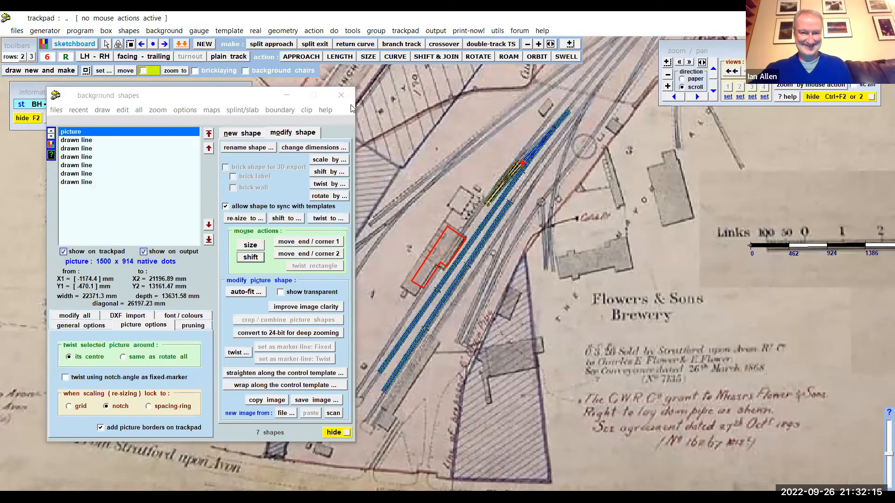
click(341, 95)
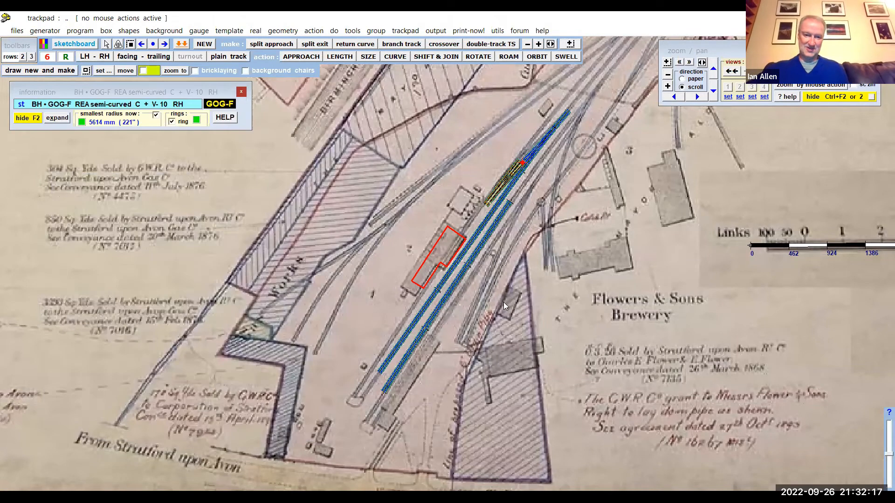
- Examine the repositioned map from the station templates up to the junction and curved line across the canal
scroll(564, 207, down, 3)
scroll(564, 207, down, 4)
drag(564, 206, 445, 333)
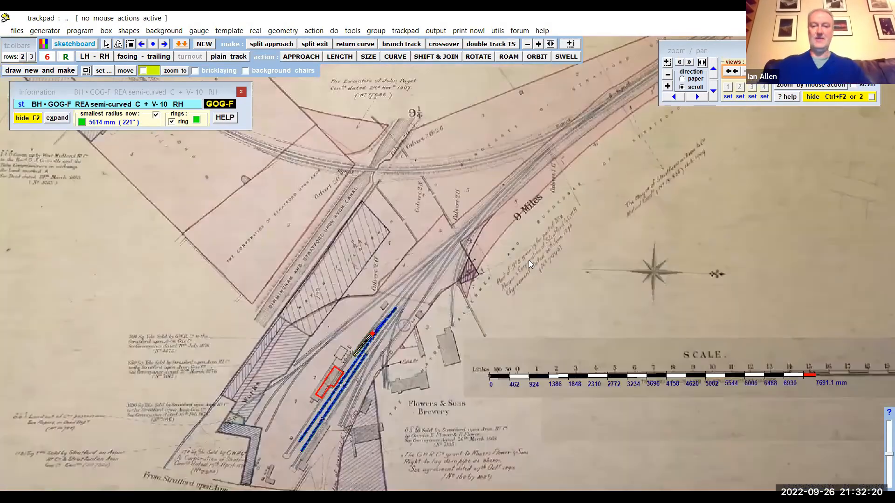
drag(528, 260, 515, 271)
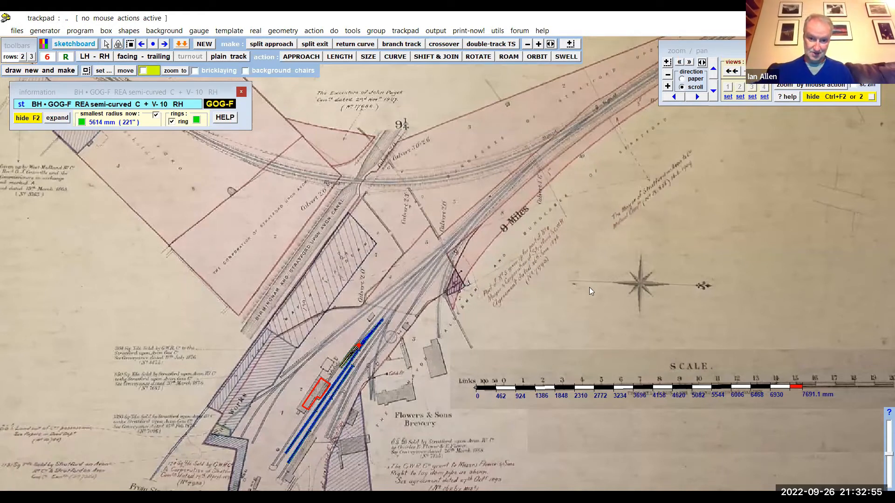
scroll(589, 287, down, 3)
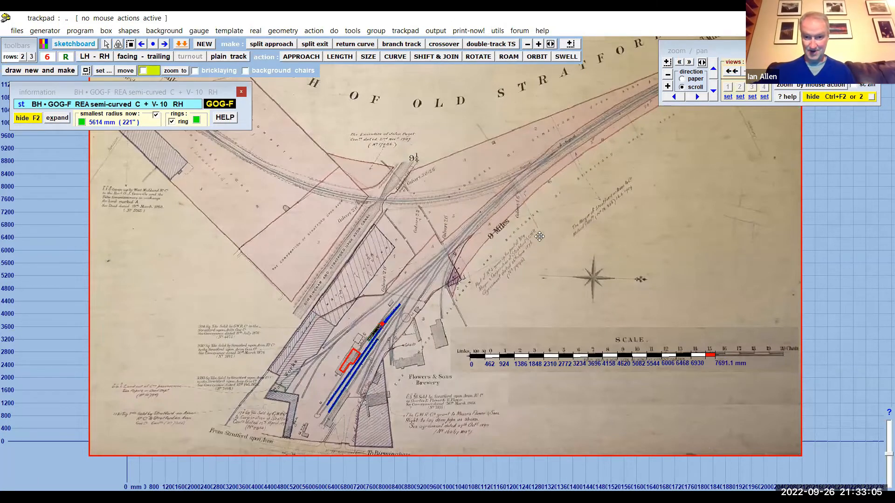
drag(530, 226, 572, 269)
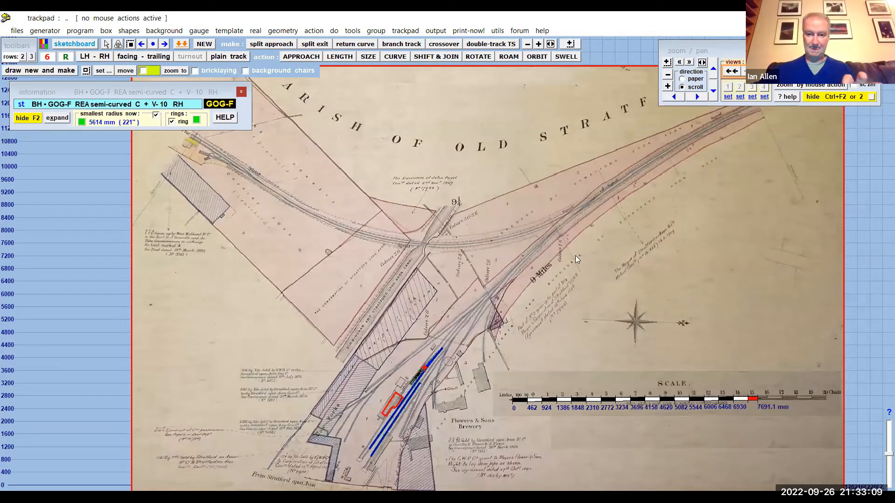
drag(620, 299, 662, 340)
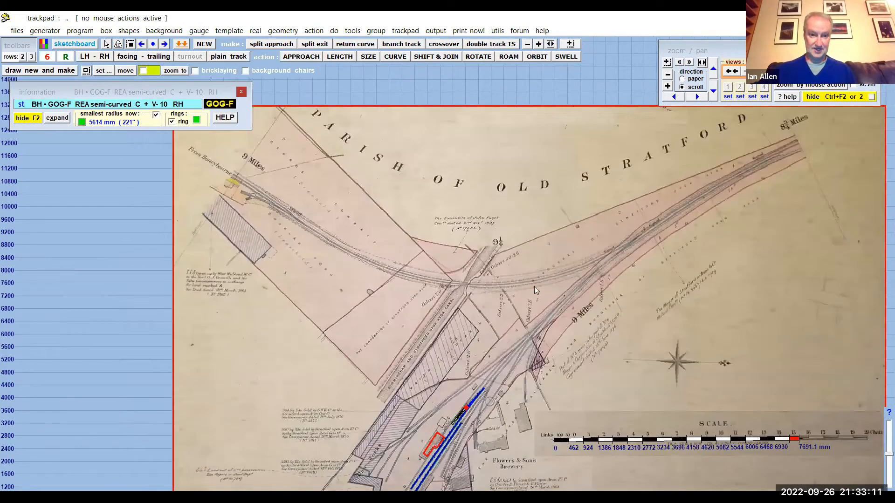
scroll(414, 264, up, 2)
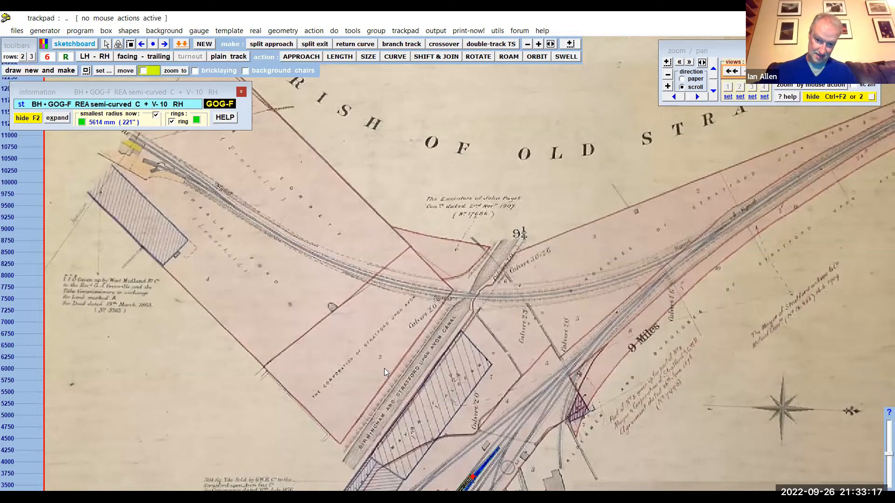
- Examine the realigned map from the curved line across the canal down to the station templates and the scale bar
scroll(384, 368, down, 2)
scroll(384, 368, up, 1)
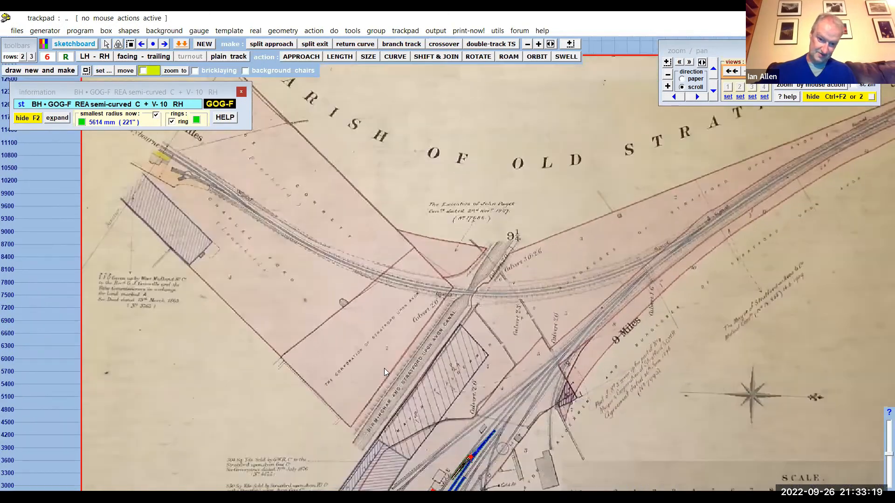
scroll(384, 368, up, 2)
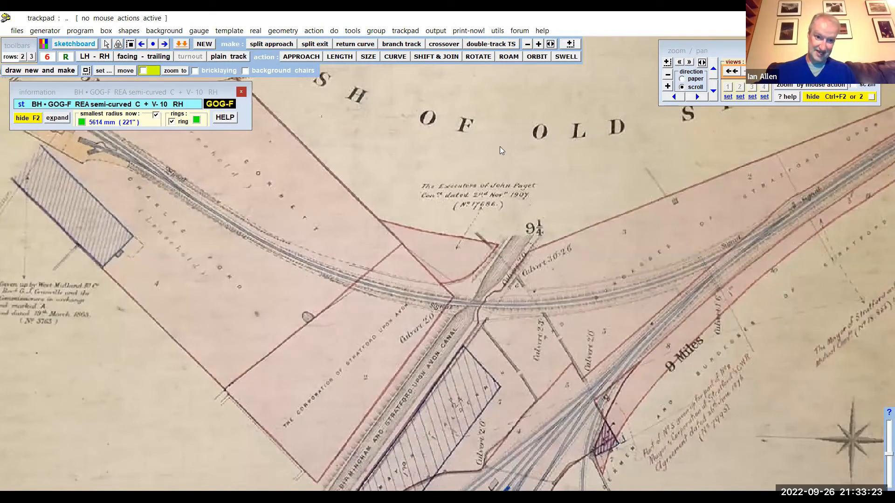
drag(520, 179, 691, 218)
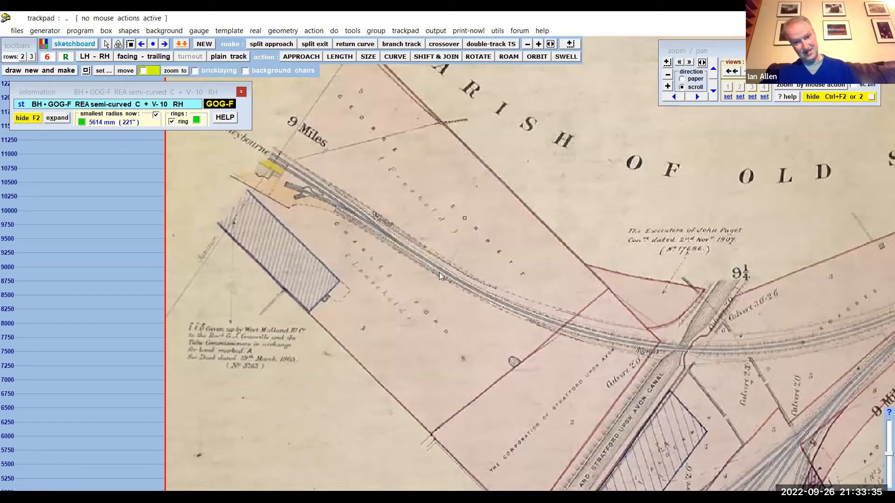
middle_drag(496, 282, 476, 256)
middle_drag(614, 390, 489, 235)
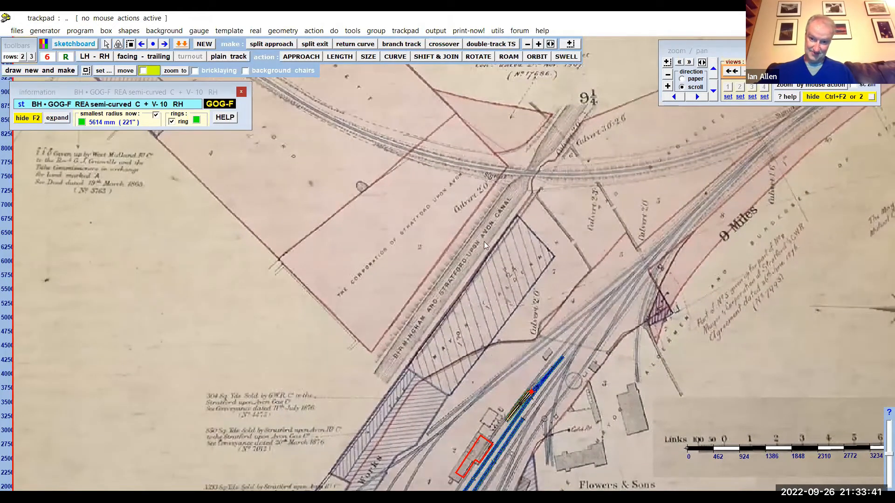
middle_drag(703, 312, 613, 225)
middle_drag(557, 303, 582, 224)
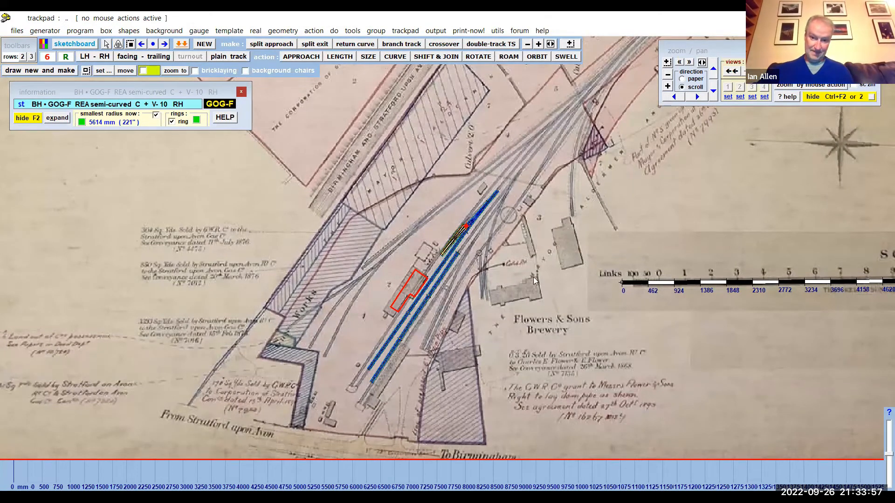
scroll(601, 267, down, 3)
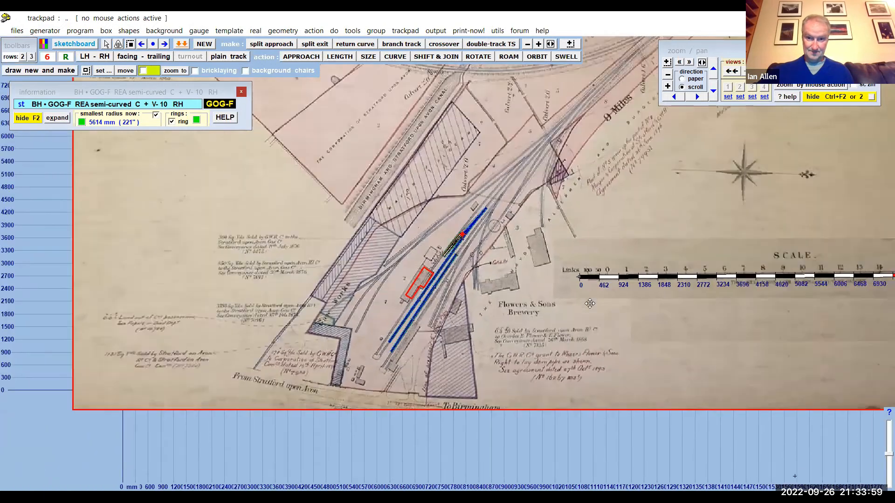
middle_drag(665, 164, 685, 170)
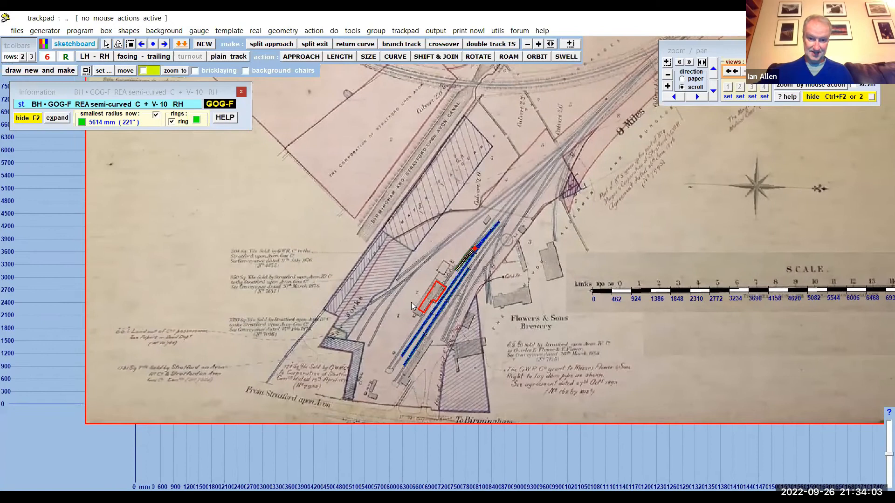
scroll(436, 300, up, 4)
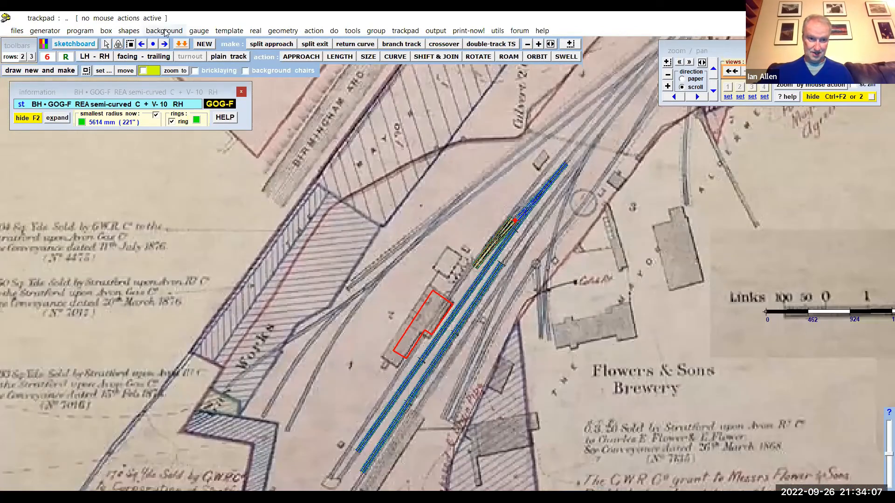
- Review the background map picture's entry and dimensions in the background shapes list, and close the list
click(165, 31)
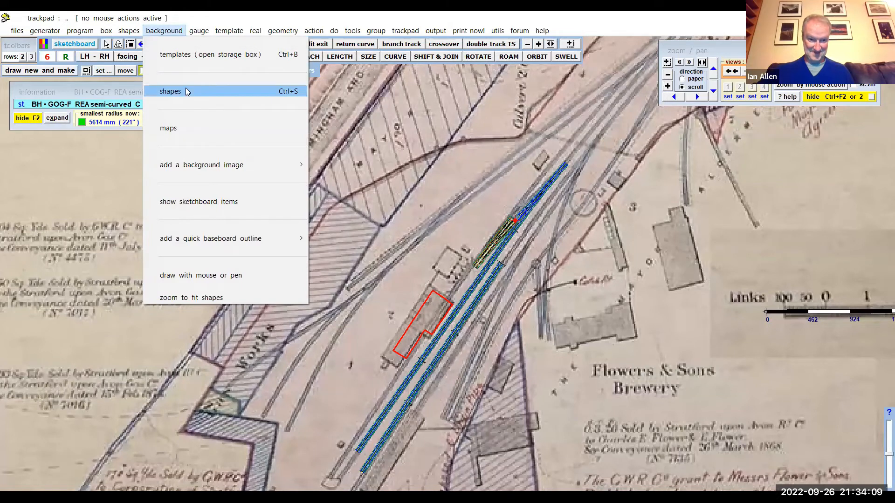
click(186, 91)
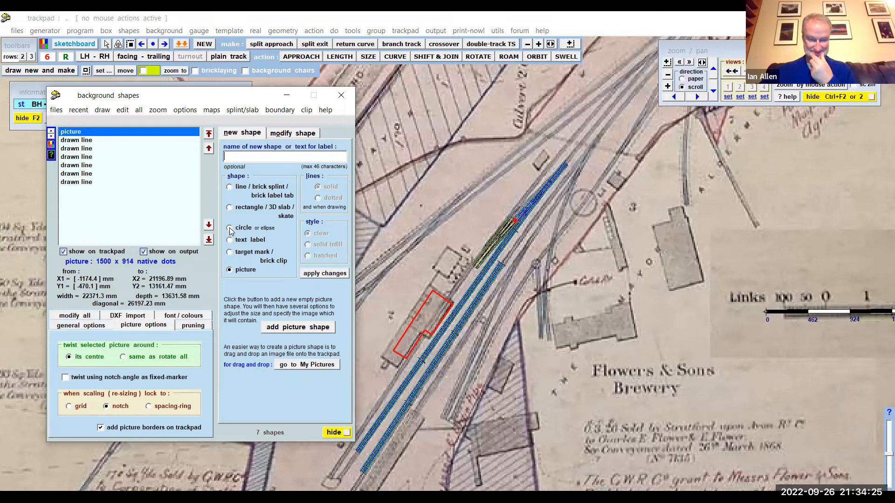
click(341, 95)
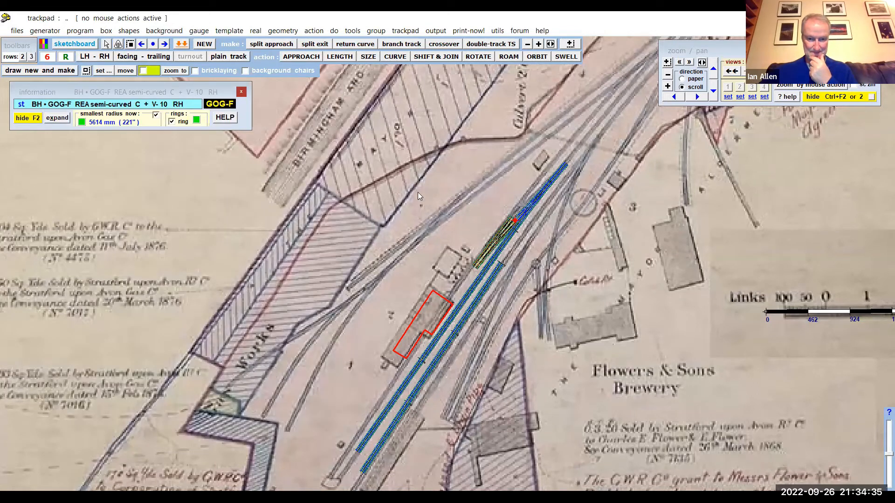
- Create a new left-hand straight plain-track control template and curve it to a negative radius of about 2785 mm
drag(413, 202, 367, 224)
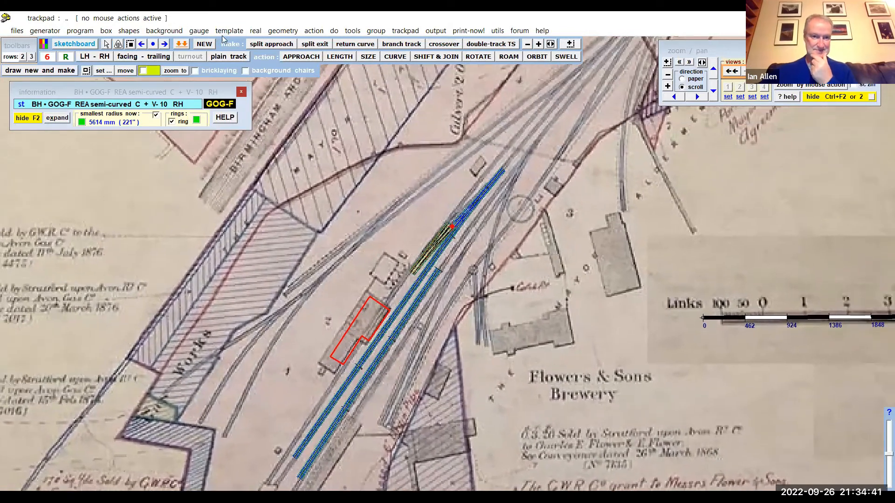
click(226, 30)
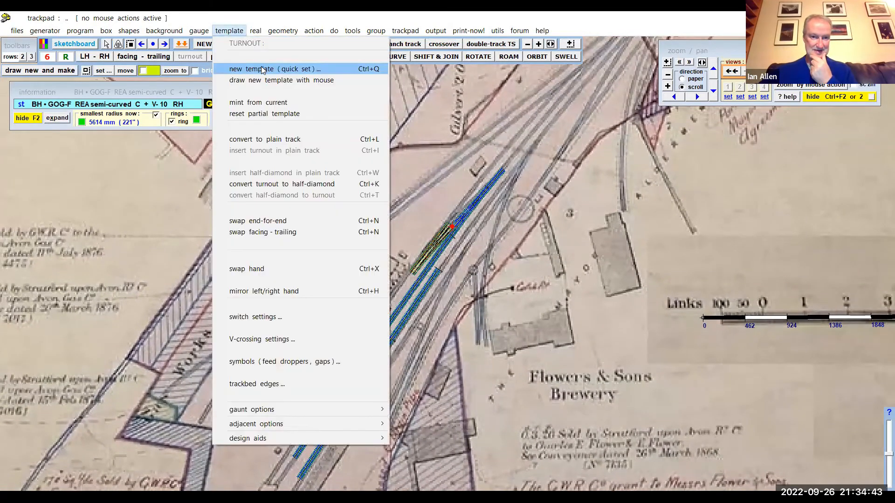
click(358, 74)
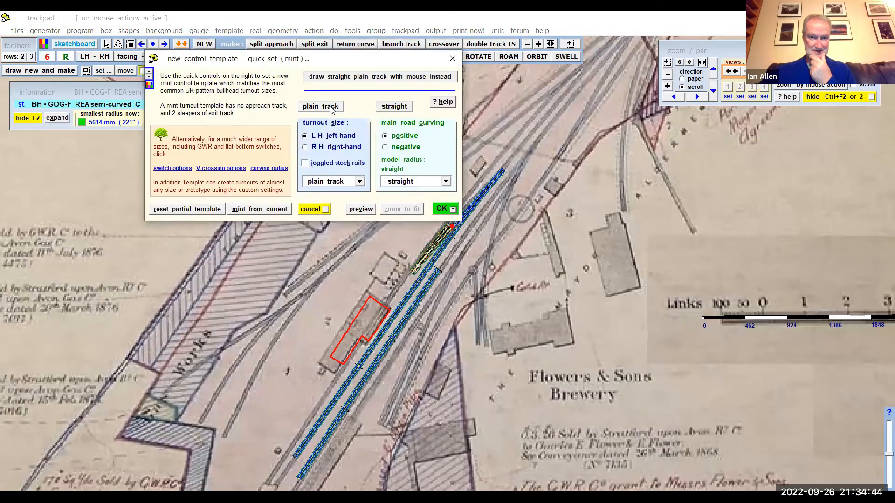
click(439, 210)
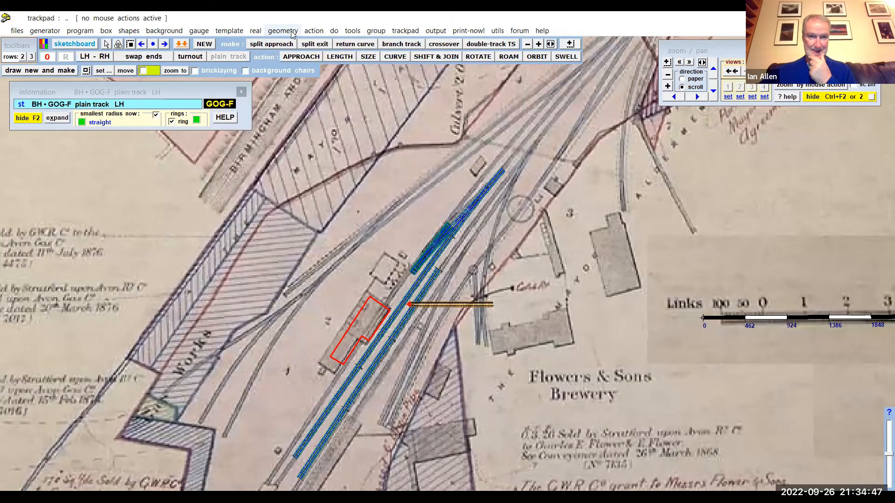
click(395, 57)
click(607, 181)
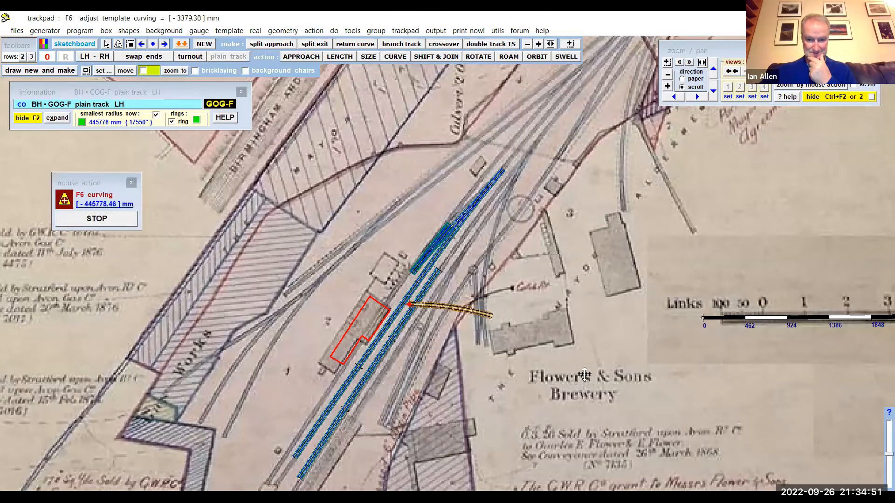
click(107, 223)
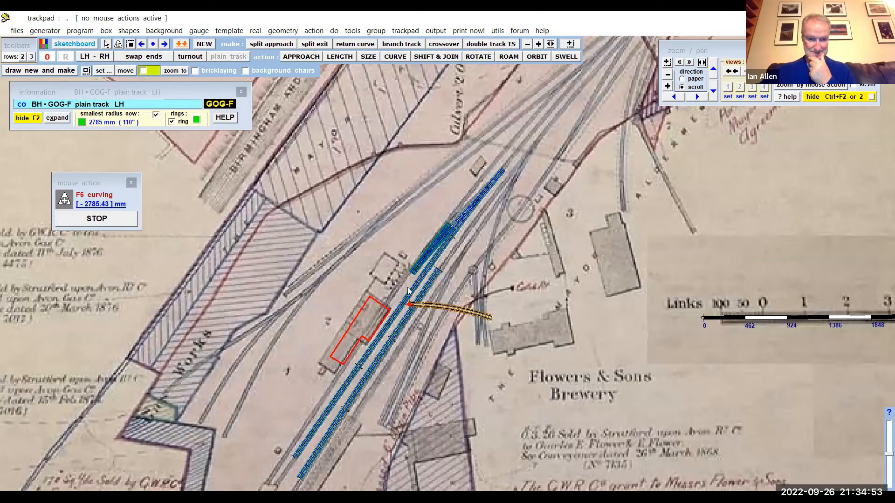
- Show the curved plain-track template as track centre-lines only
scroll(445, 334, up, 6)
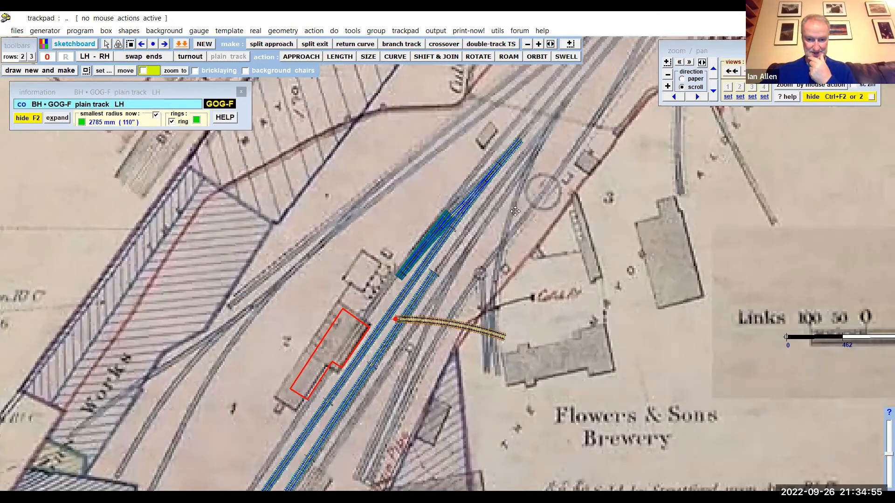
scroll(503, 244, up, 1)
drag(452, 391, 481, 308)
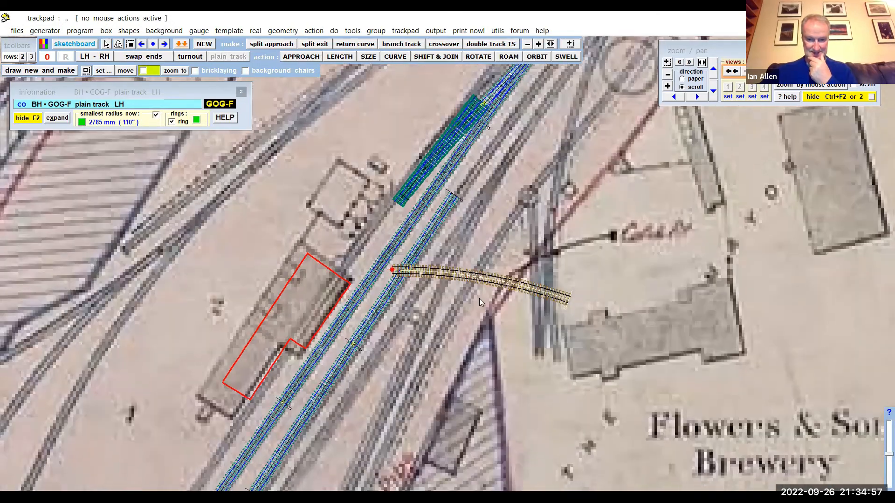
scroll(479, 298, up, 1)
scroll(359, 91, up, 2)
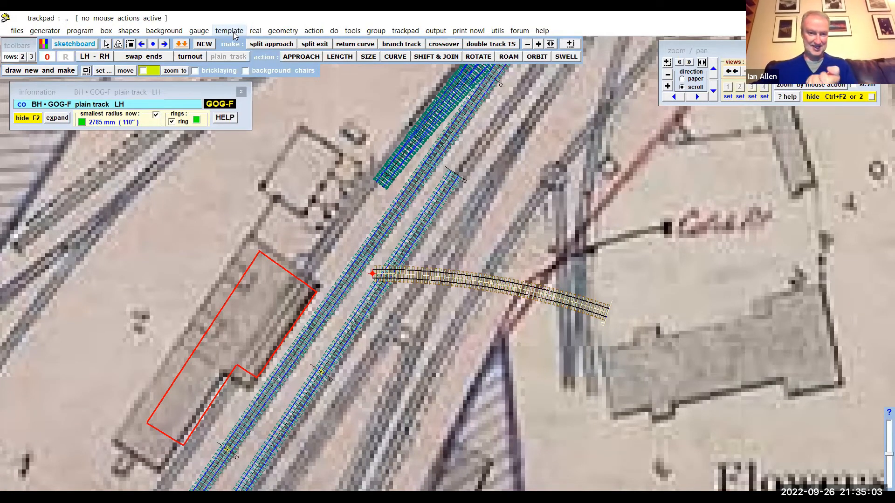
click(240, 35)
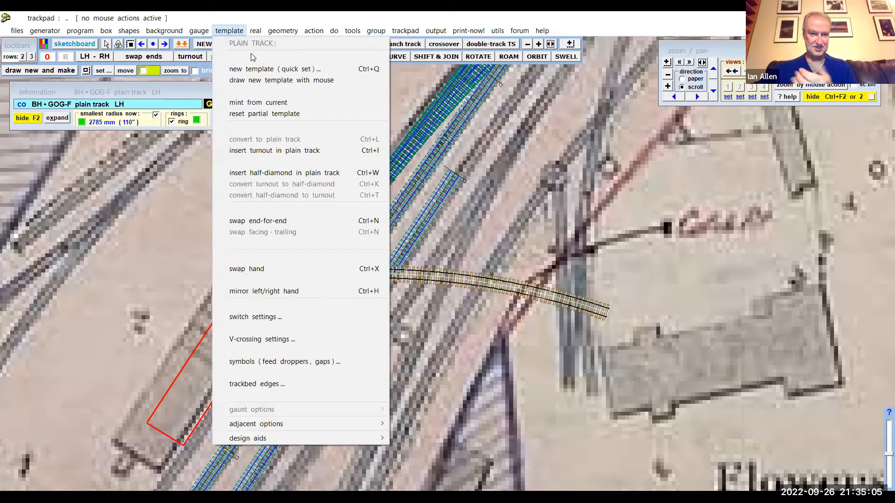
mouse_move(256, 31)
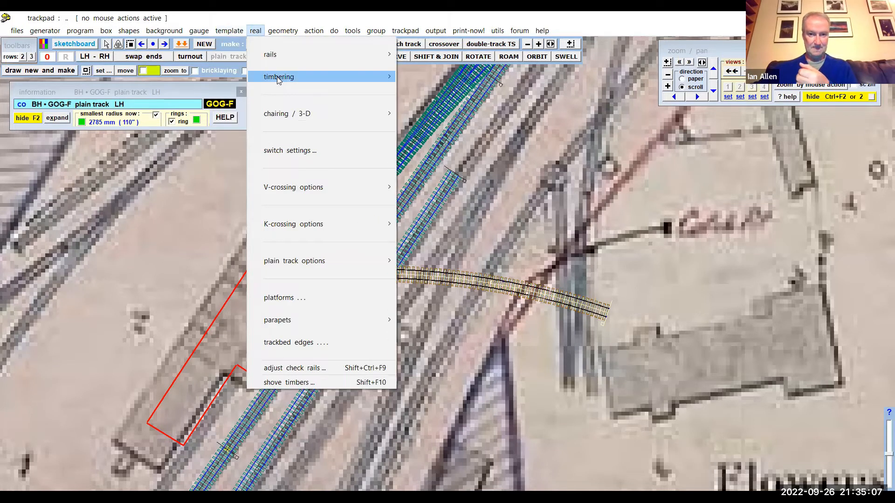
mouse_move(279, 79)
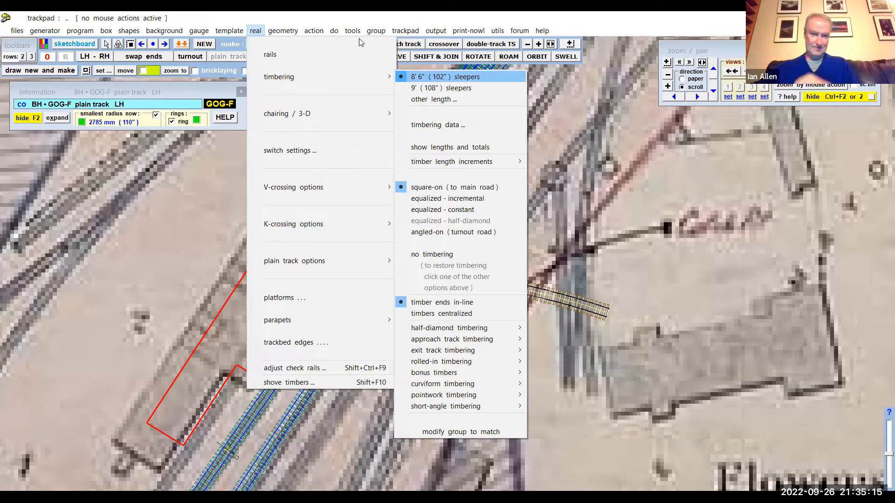
mouse_move(283, 30)
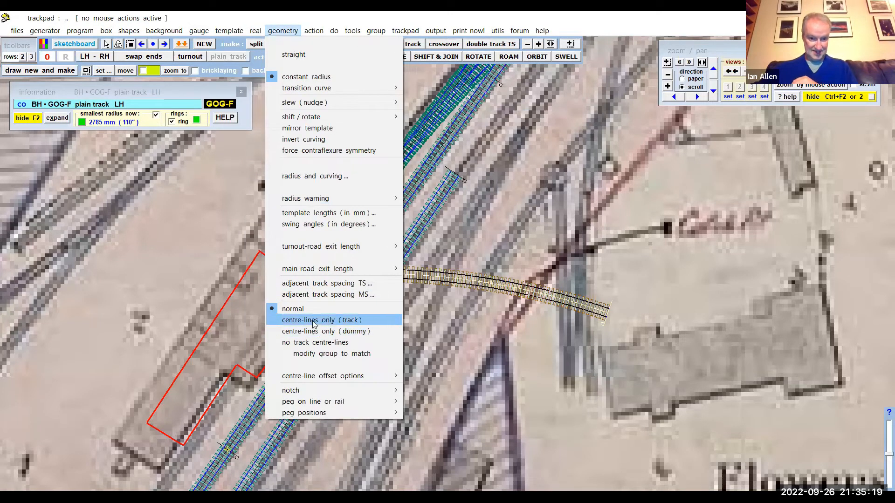
click(314, 321)
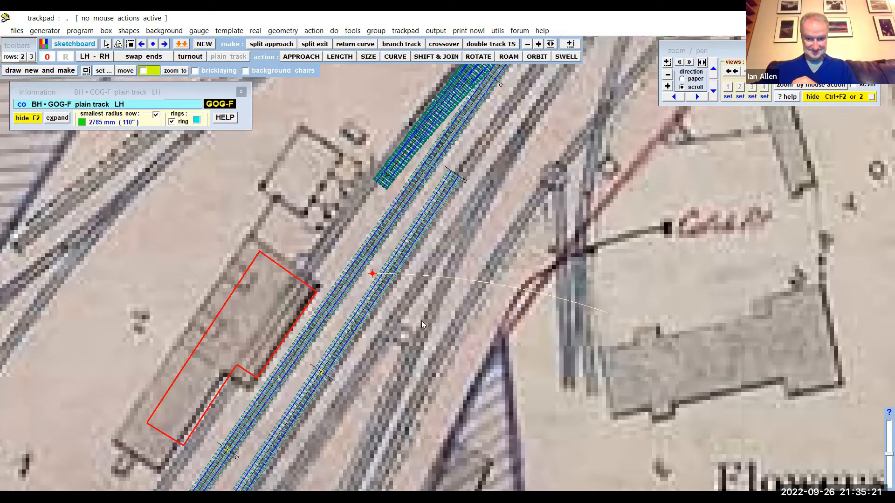
- Set the curved template to dummy centre-lines only
scroll(467, 319, up, 3)
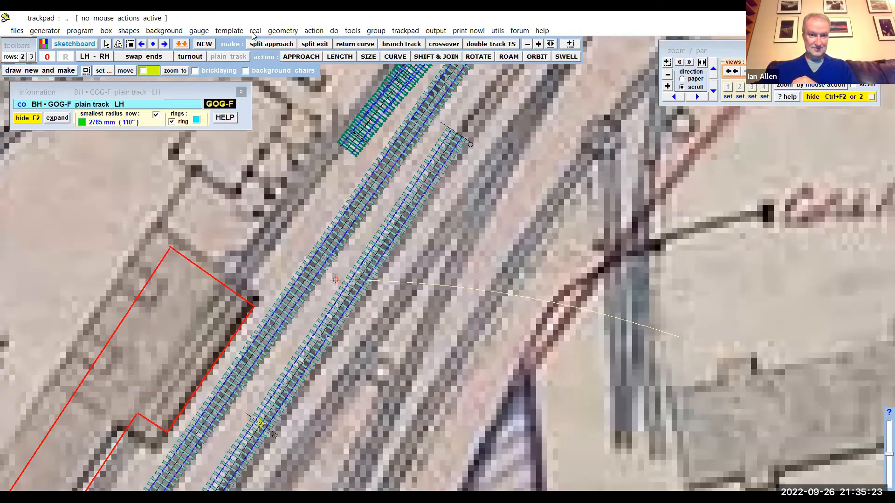
click(282, 30)
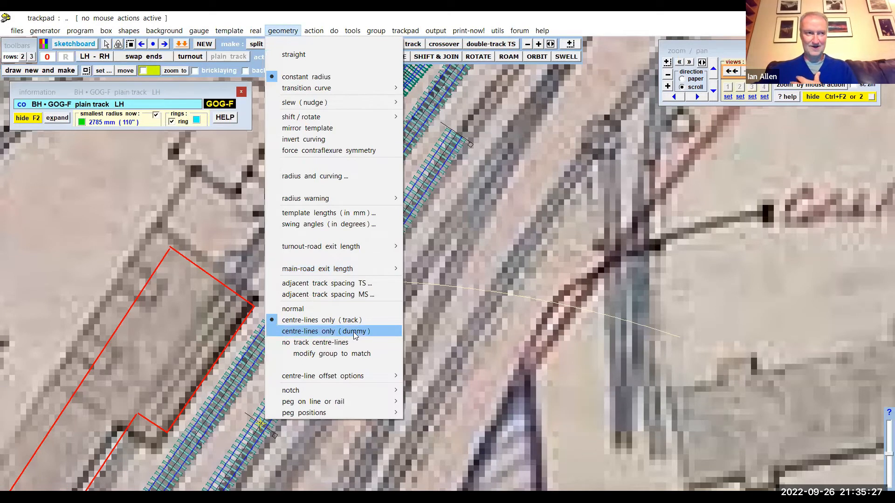
click(354, 332)
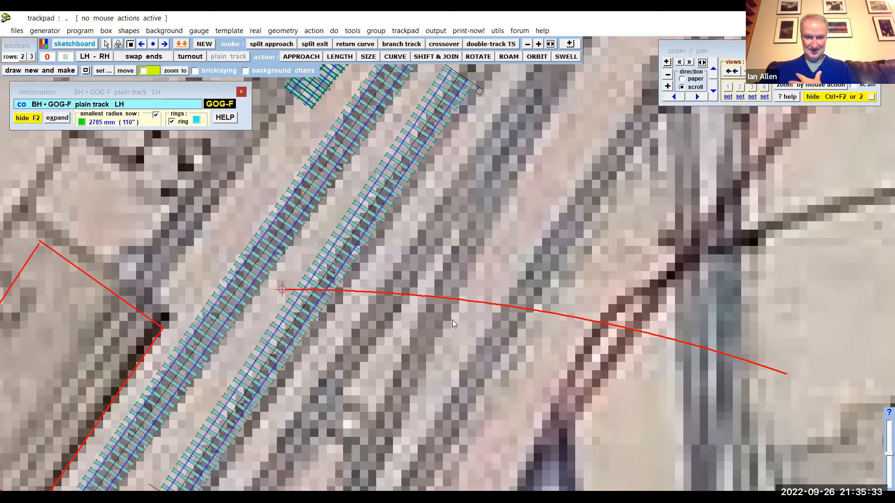
- Rotate the dummy curve about 56.5 degrees around its peg and shift it to about X 8051 mm, Y 2545 mm on the boundary line
scroll(474, 251, down, 1)
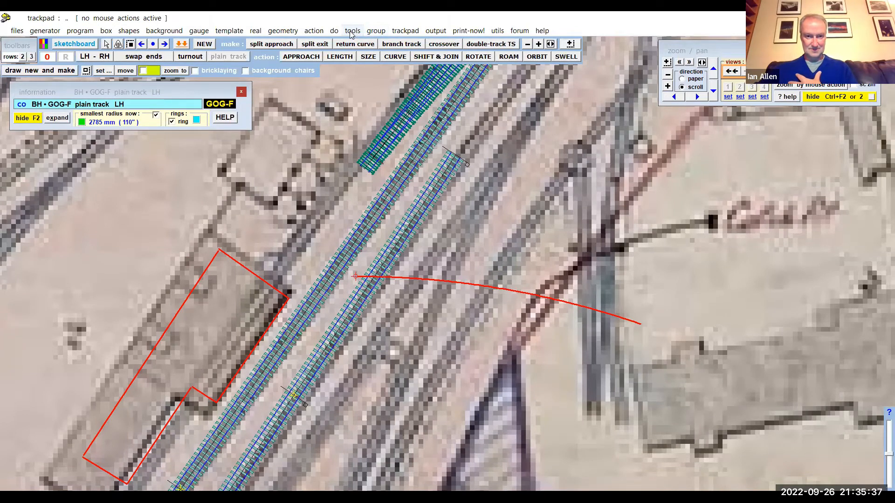
click(314, 30)
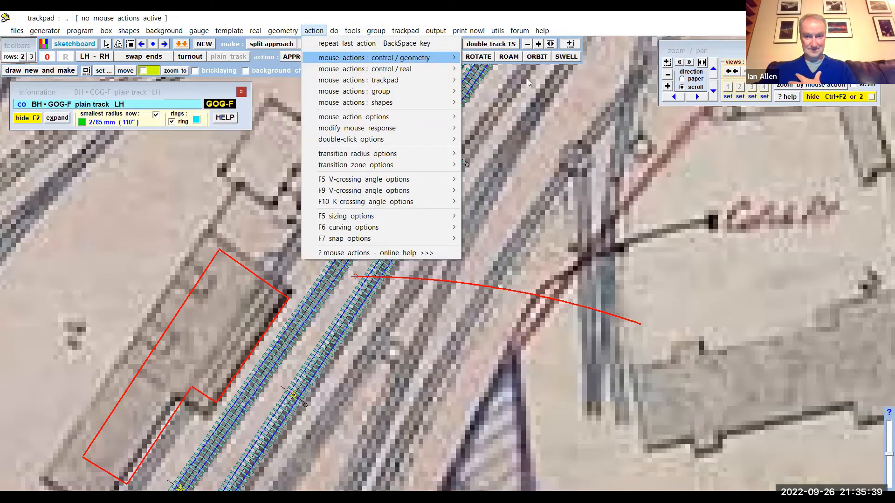
mouse_move(340, 58)
click(506, 94)
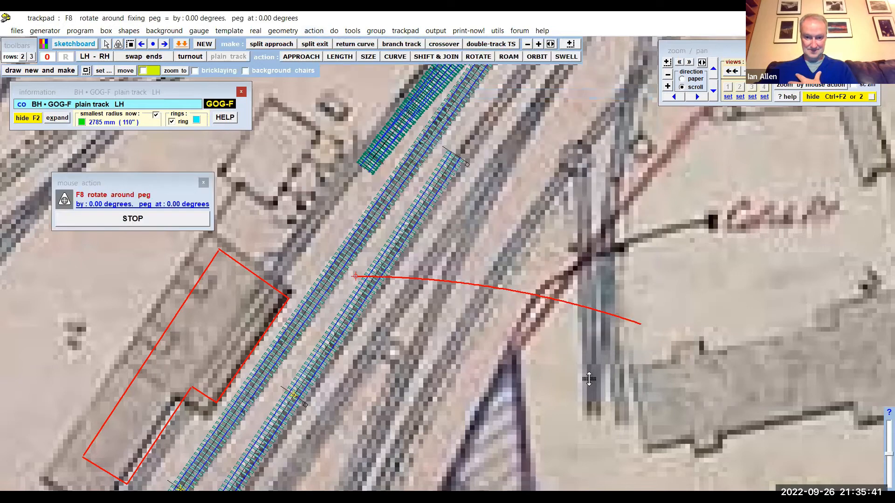
drag(596, 409, 563, 109)
drag(593, 350, 583, 169)
drag(607, 362, 603, 246)
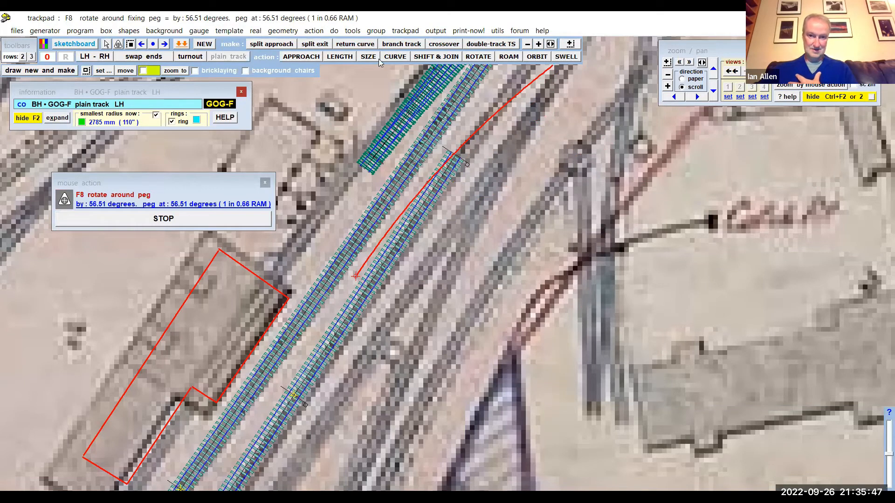
click(421, 57)
drag(453, 322, 608, 395)
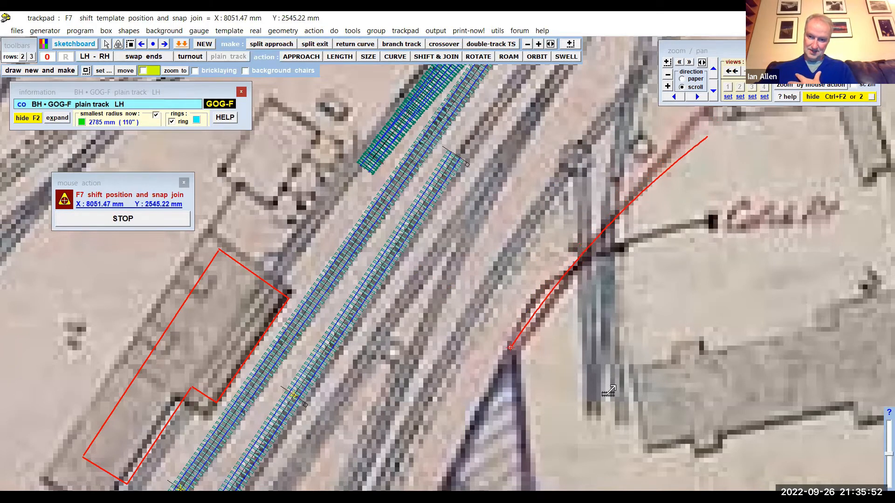
- Rotate the dummy curve by about 3.3 degrees around its peg so it follows the boundary line more closely
click(317, 31)
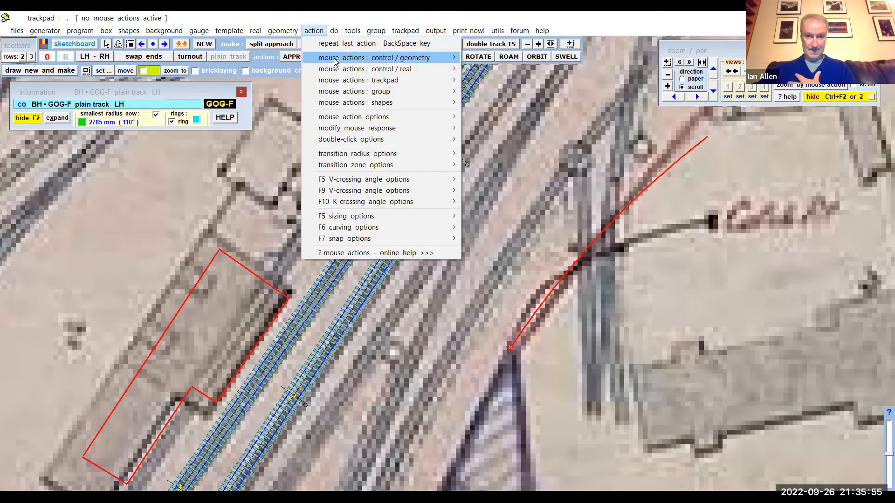
mouse_move(335, 61)
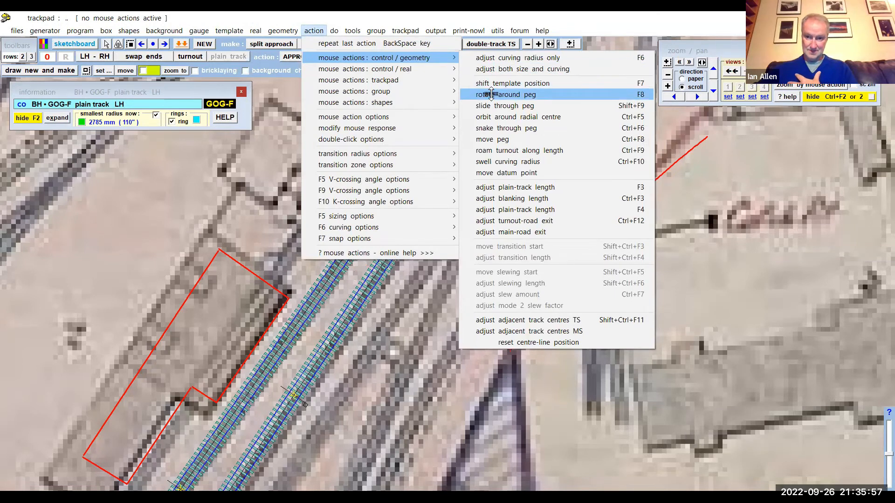
click(491, 94)
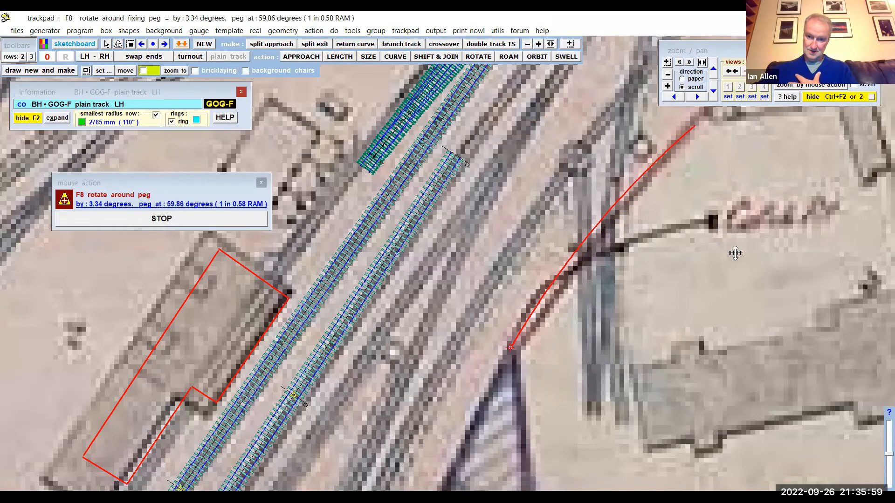
click(736, 253)
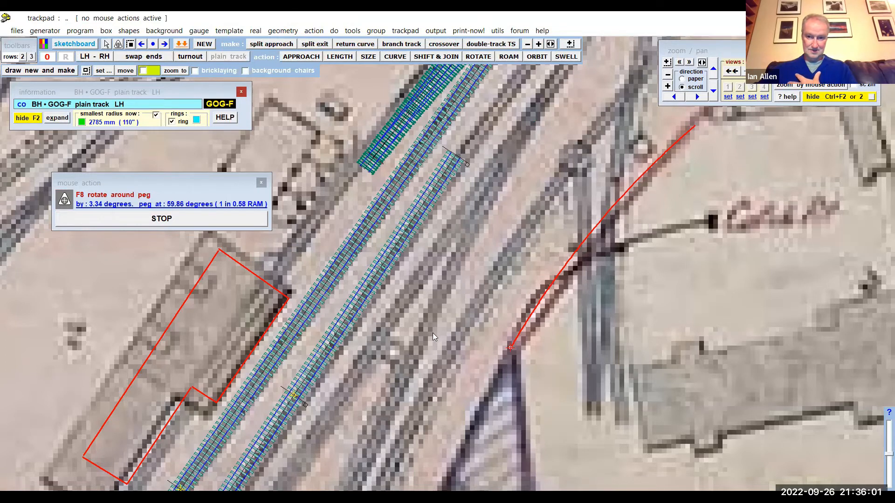
scroll(426, 335, down, 3)
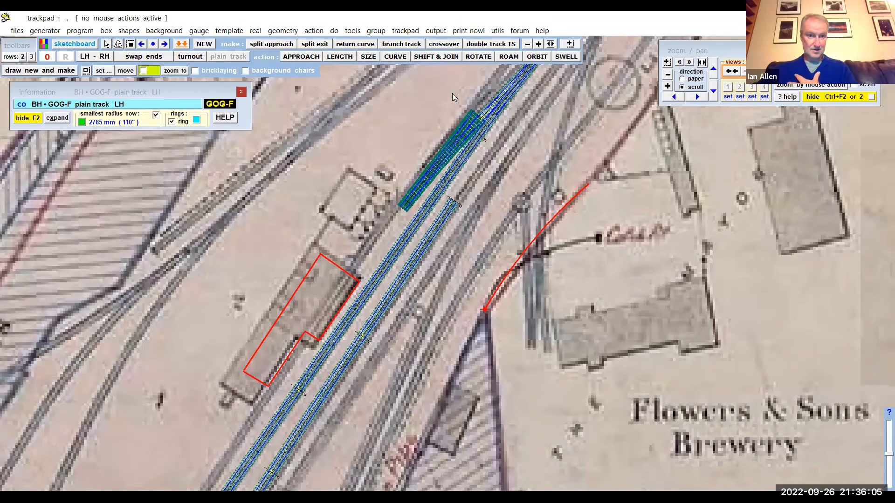
click(74, 43)
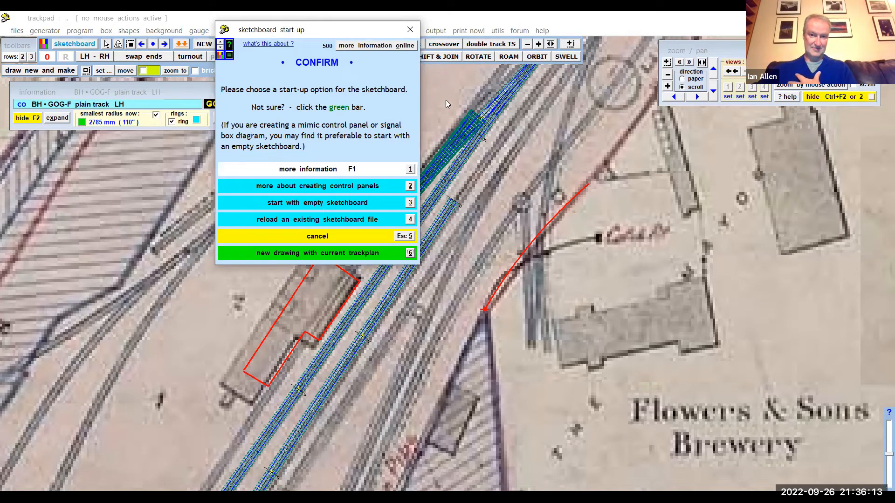
click(410, 29)
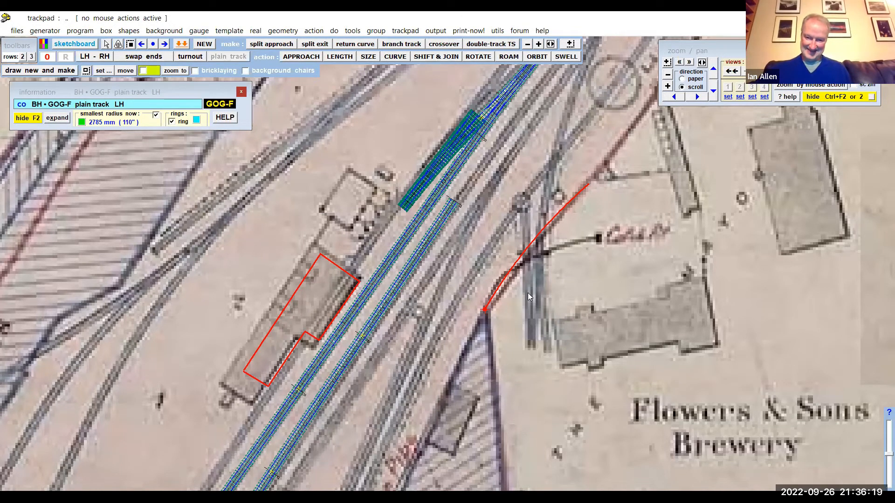
- Create a new straight left-hand plain-track control template and restore its rails and timbers
drag(489, 309, 469, 323)
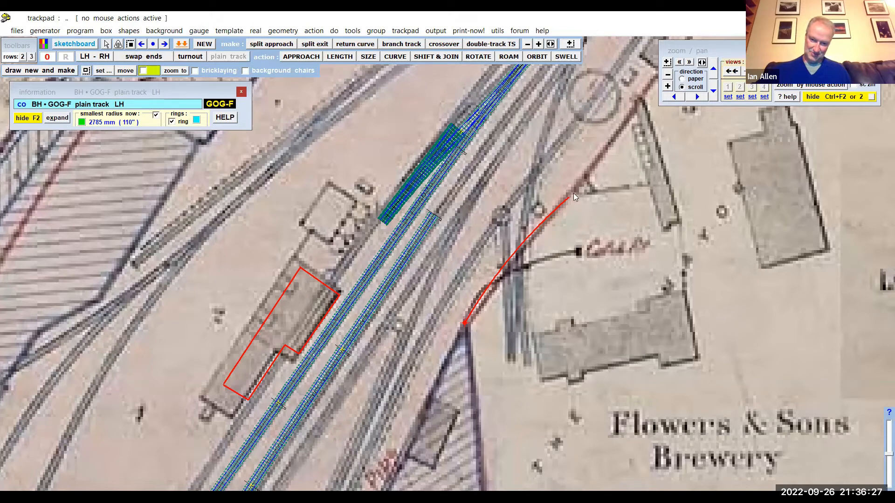
drag(575, 205, 524, 278)
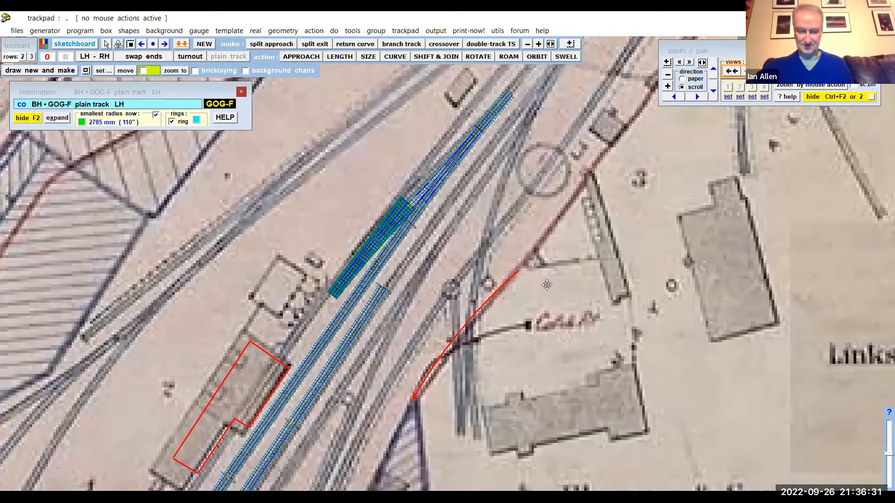
scroll(552, 210, up, 2)
drag(544, 233, 536, 243)
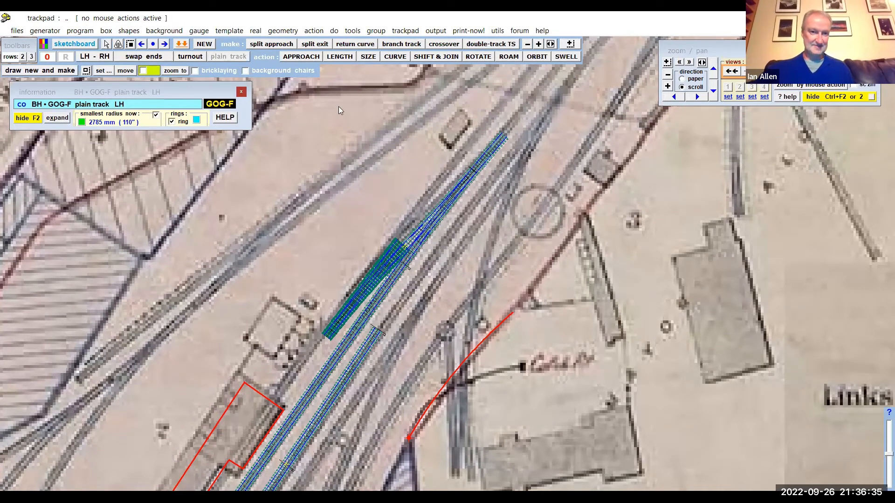
click(235, 31)
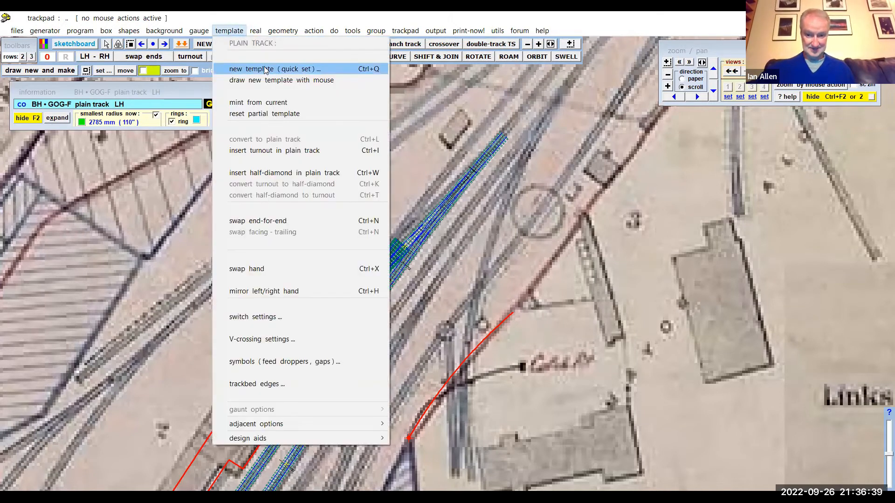
click(266, 70)
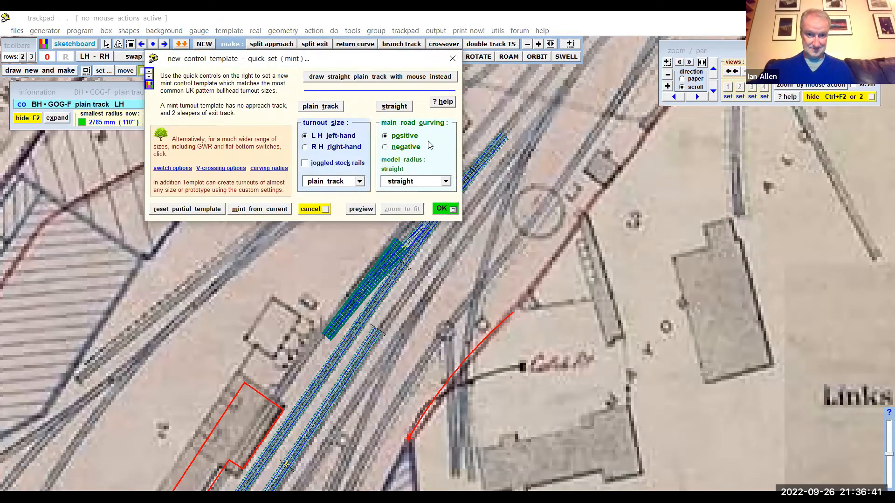
click(445, 209)
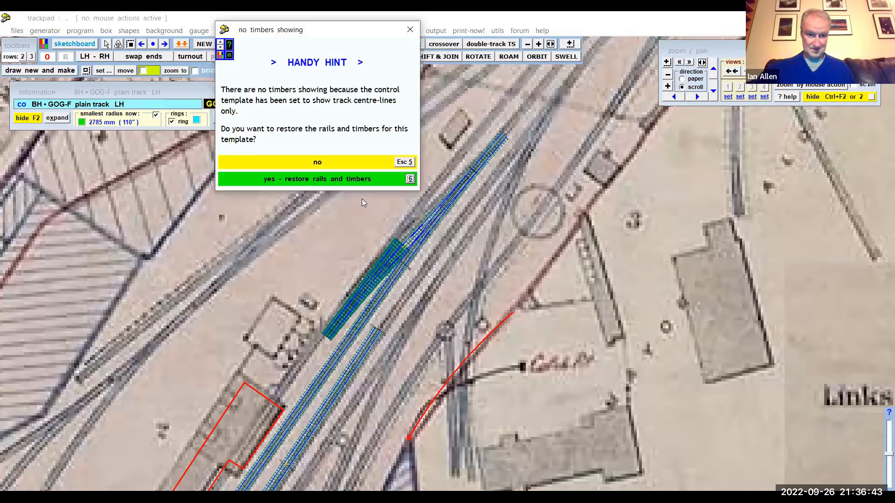
click(338, 180)
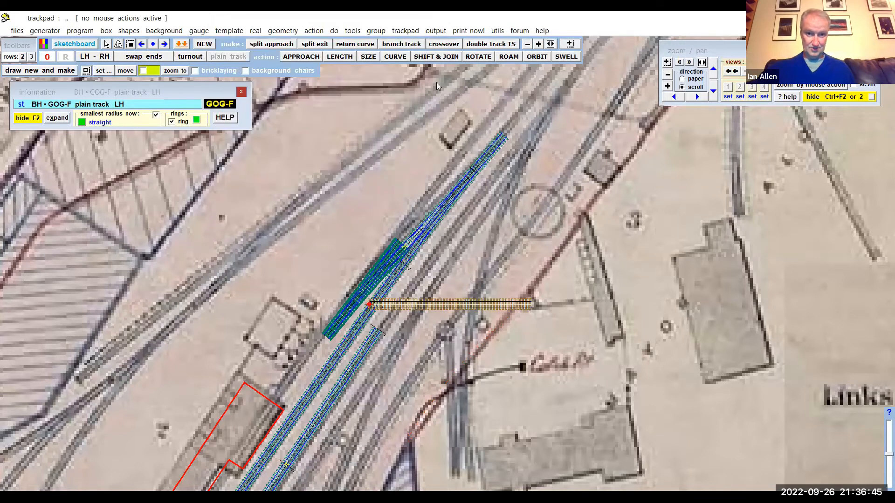
- Shift the new straight template to about X 8621 mm, Y 3809 mm, beside the turntable circle on the map
click(314, 31)
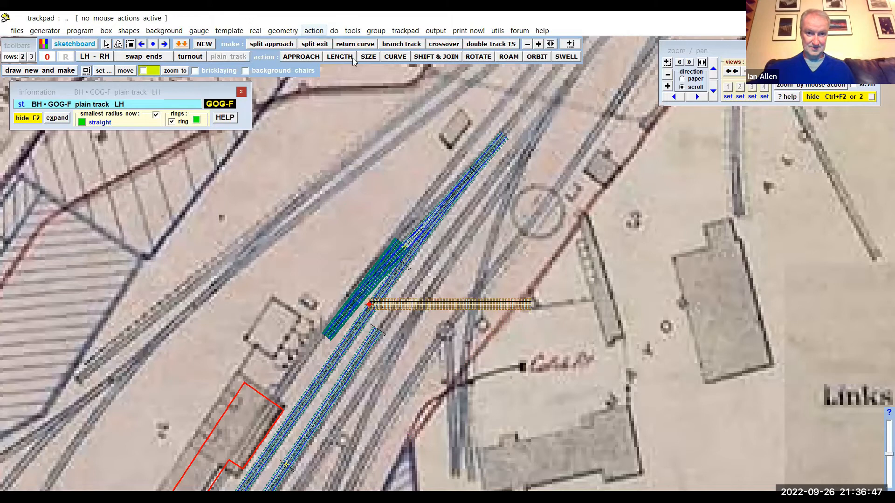
mouse_move(410, 58)
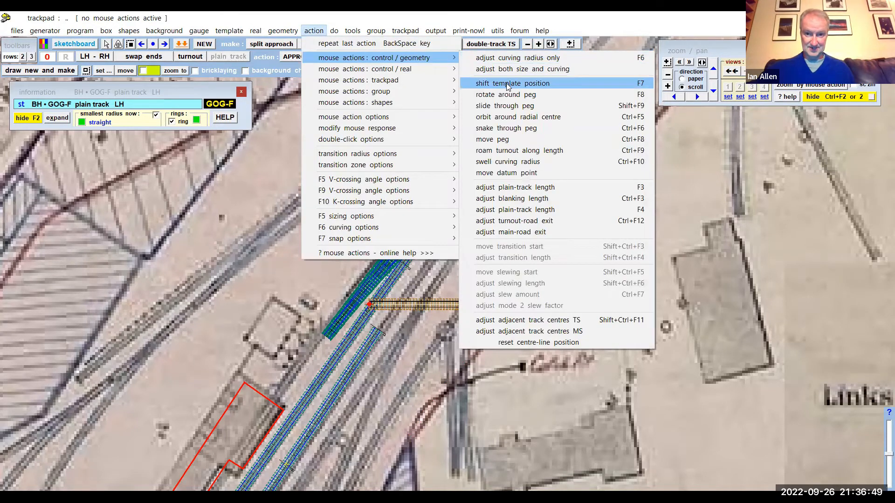
click(508, 84)
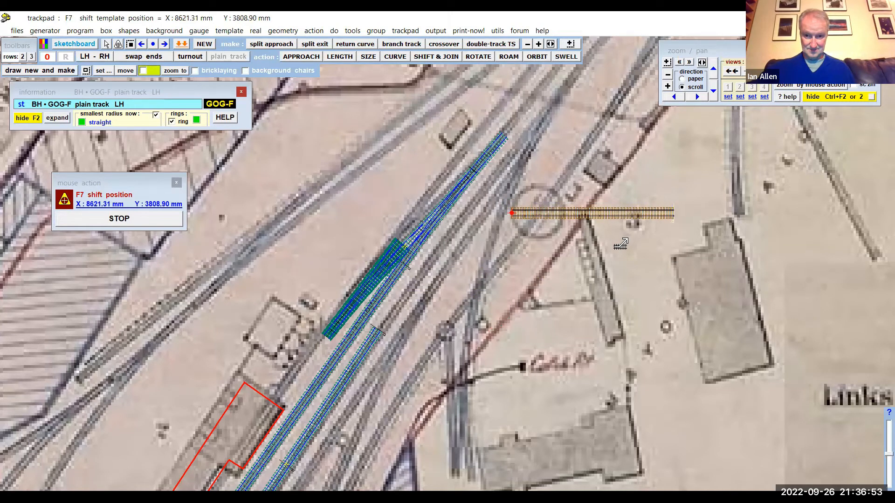
click(588, 231)
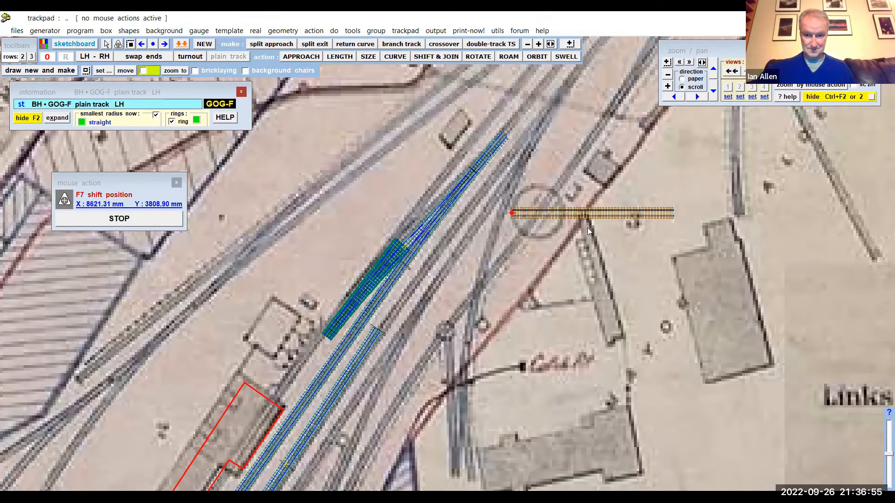
- Shorten the straight plain-track template over the turntable circle to a length of about 294 mm
scroll(587, 227, down, 5)
scroll(560, 248, up, 6)
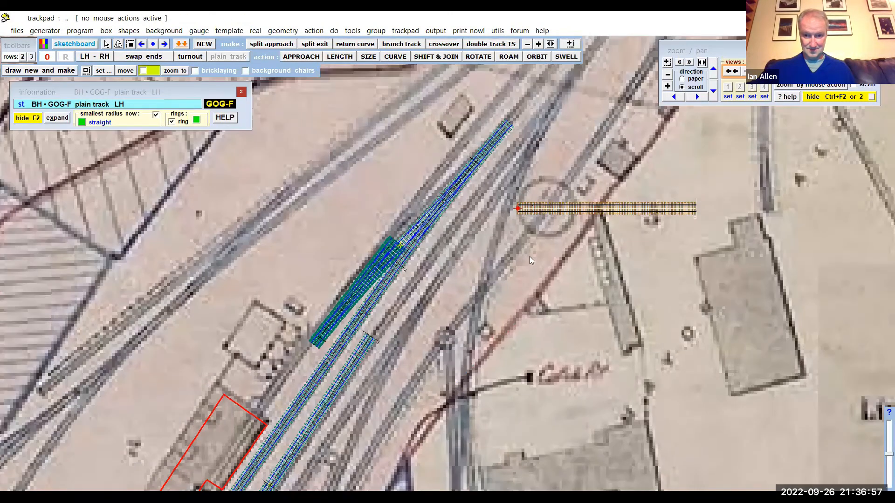
middle_drag(529, 257, 520, 259)
scroll(425, 275, up, 1)
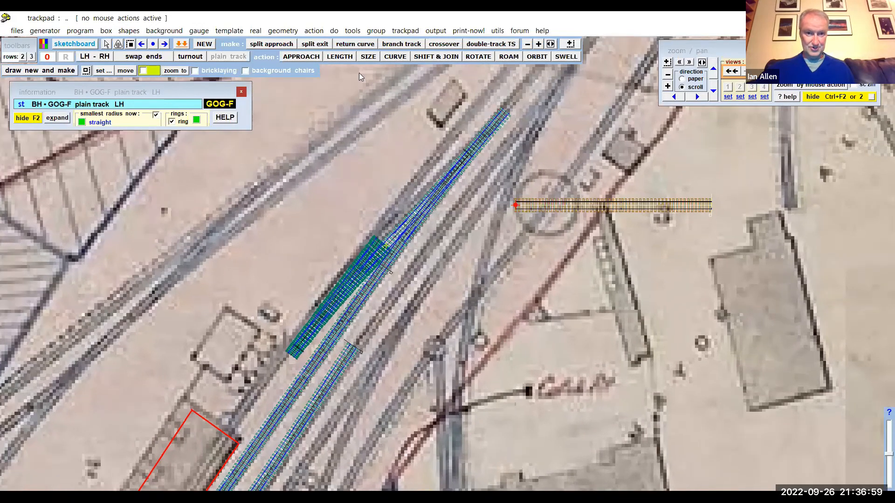
scroll(359, 74, up, 2)
middle_drag(359, 75, 233, 87)
click(340, 57)
drag(533, 157, 441, 261)
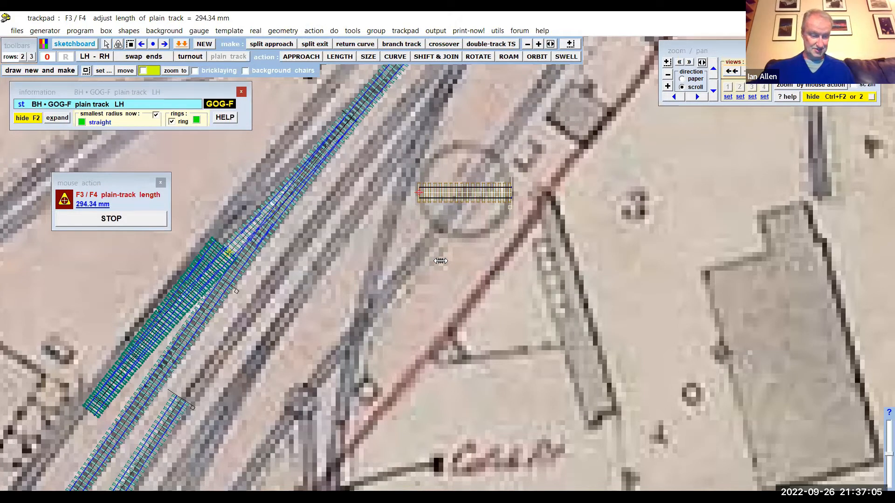
click(440, 261)
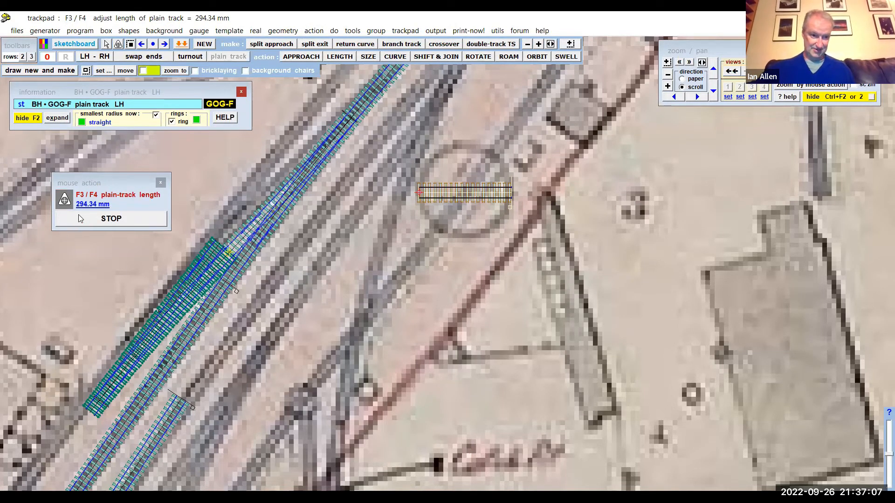
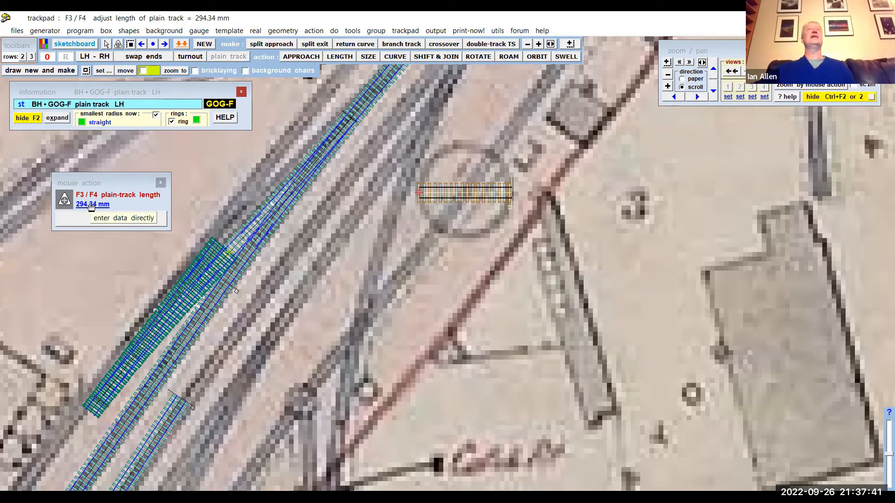
- Set the overall length of the plain-track template across the turntable circle to 275 mm with a blanking length of 0
click(92, 205)
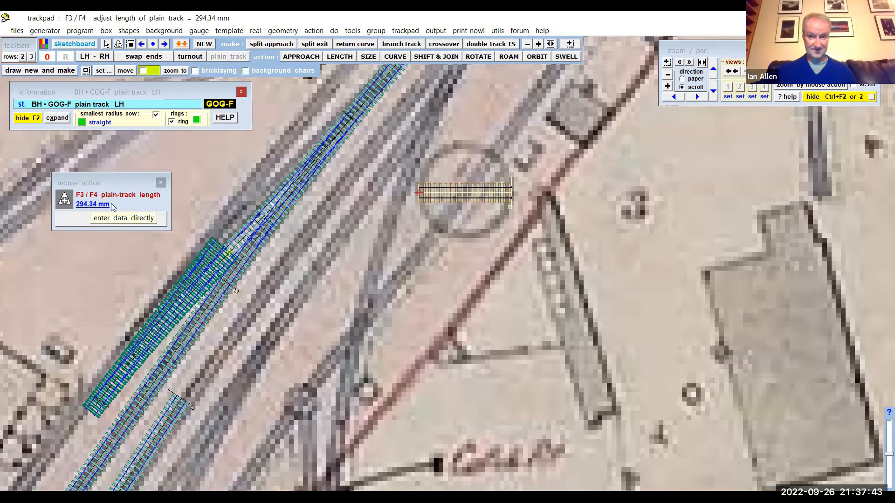
double_click(524, 165)
text(27)
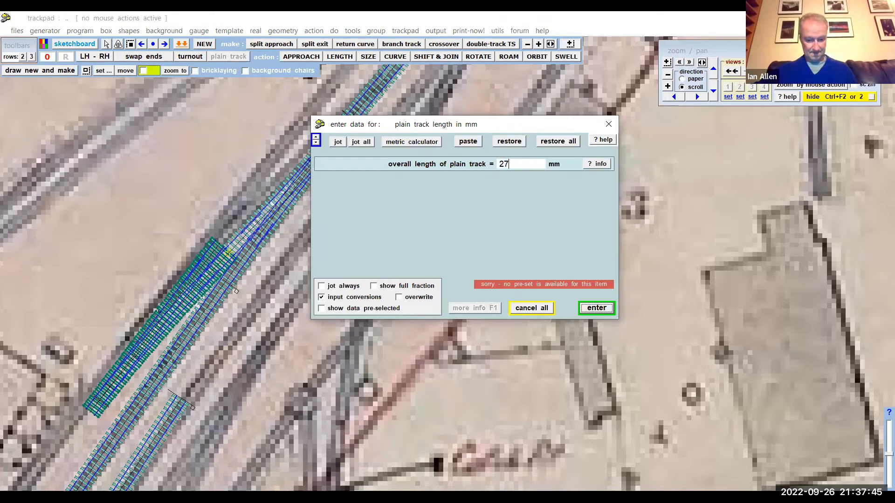
text(5)
key(Return)
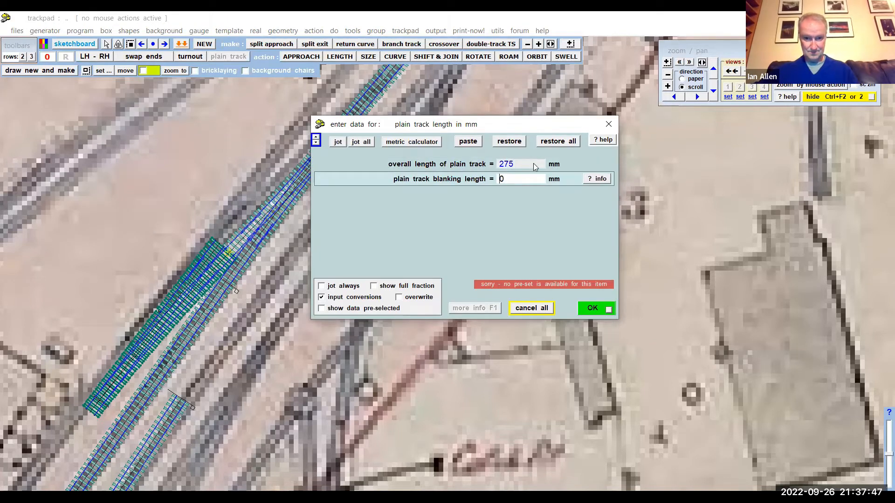
key(Return)
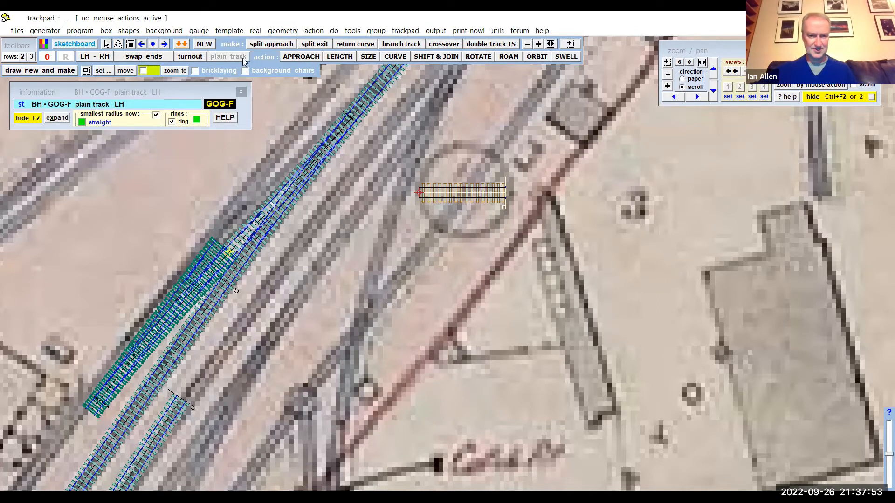
- Set the plain-track template's overall length to 315 mm, keeping the blanking length at 0
click(336, 57)
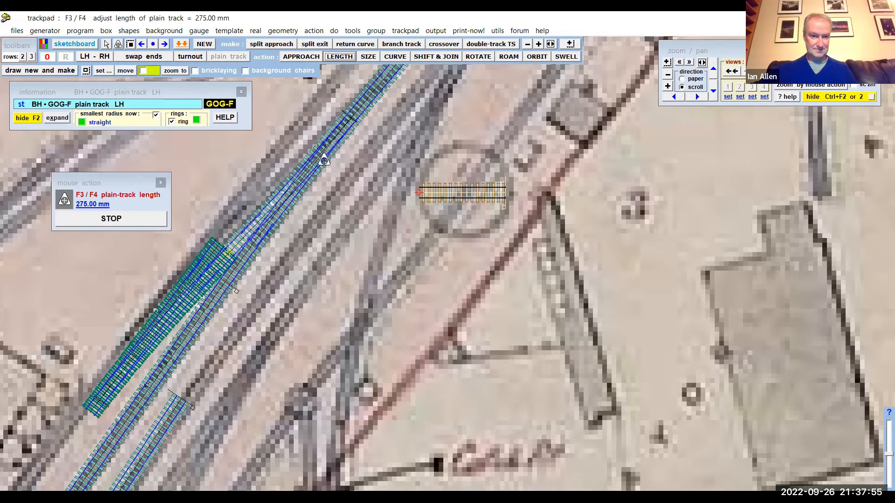
click(96, 205)
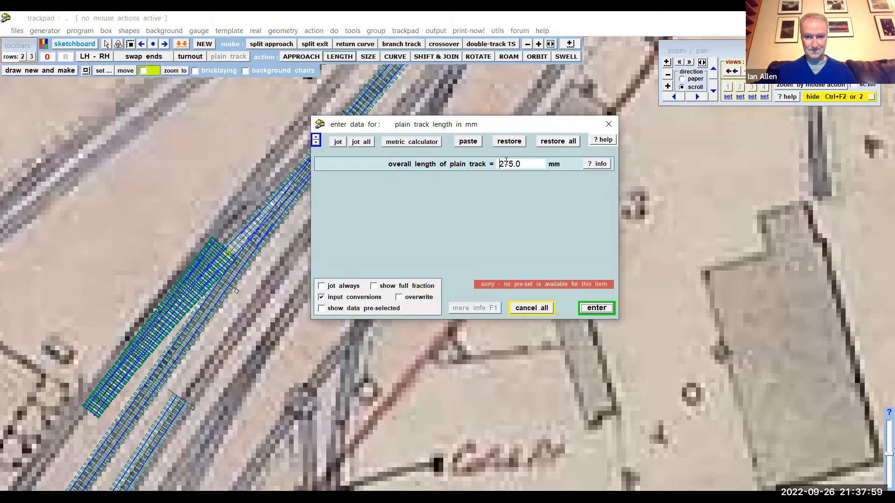
drag(508, 161, 500, 162)
text(31)
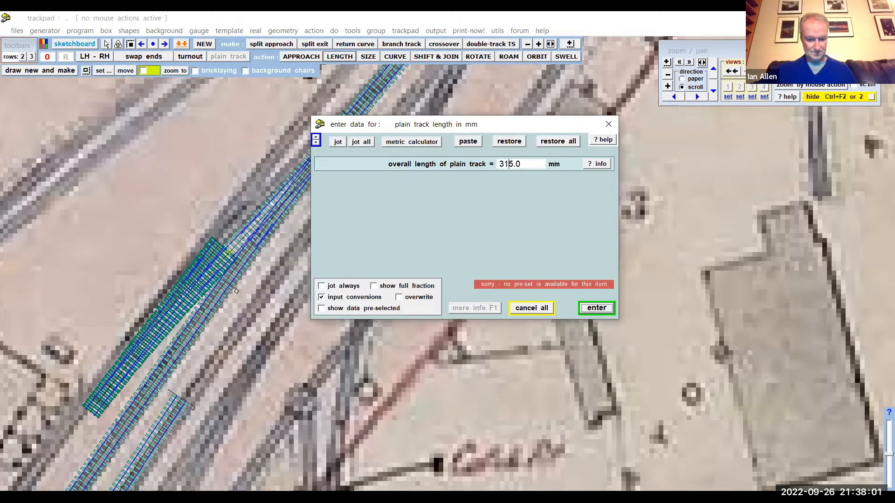
key(Return)
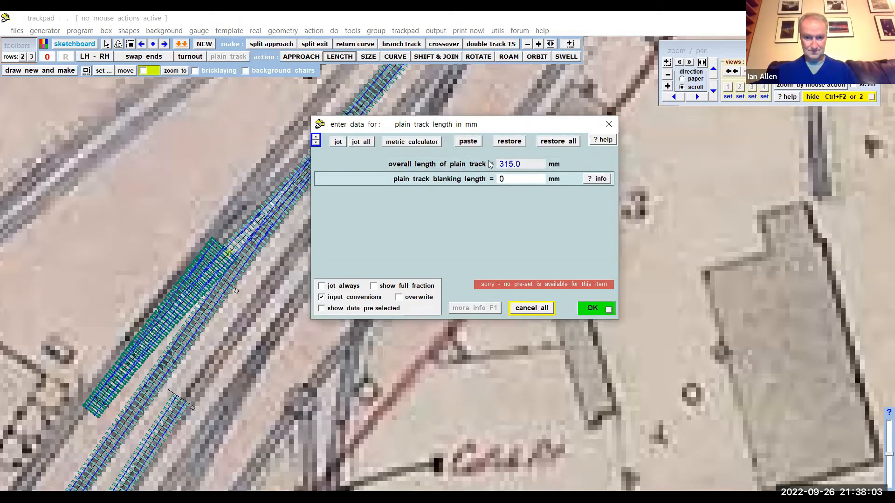
key(Return)
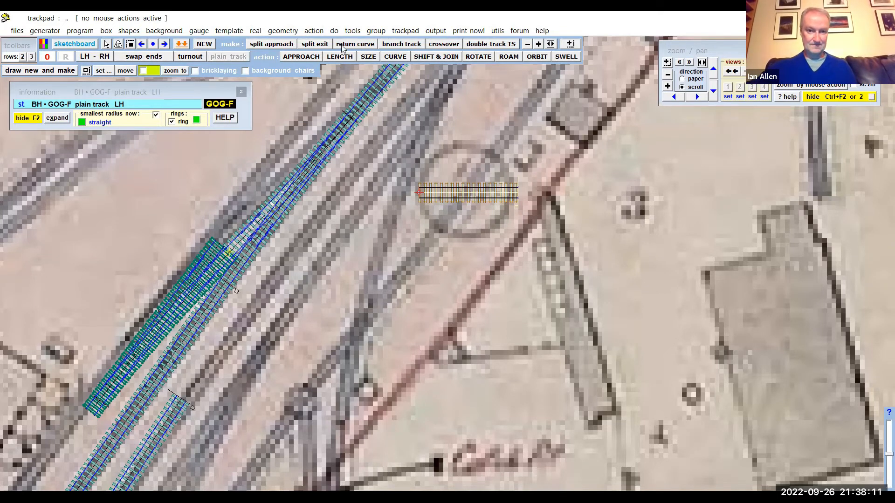
- Shift the template to about X 8611 mm, Y 3807 mm so it is centred across the turntable circle
click(313, 31)
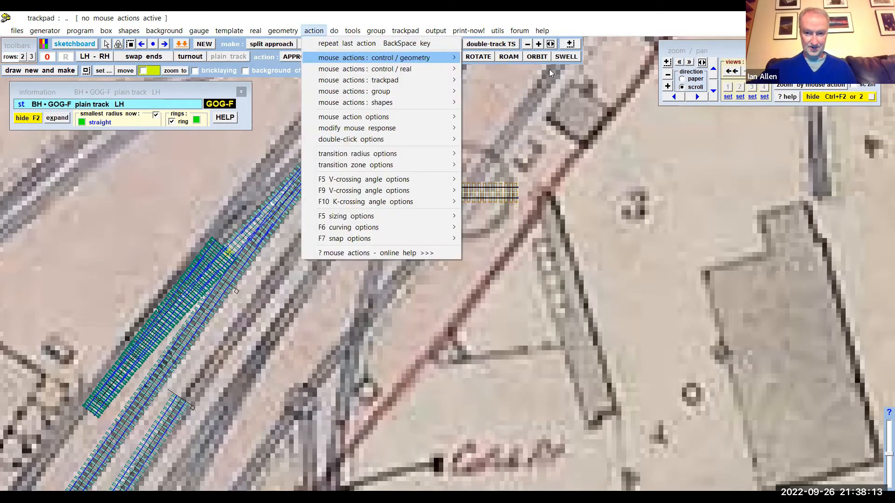
mouse_move(382, 58)
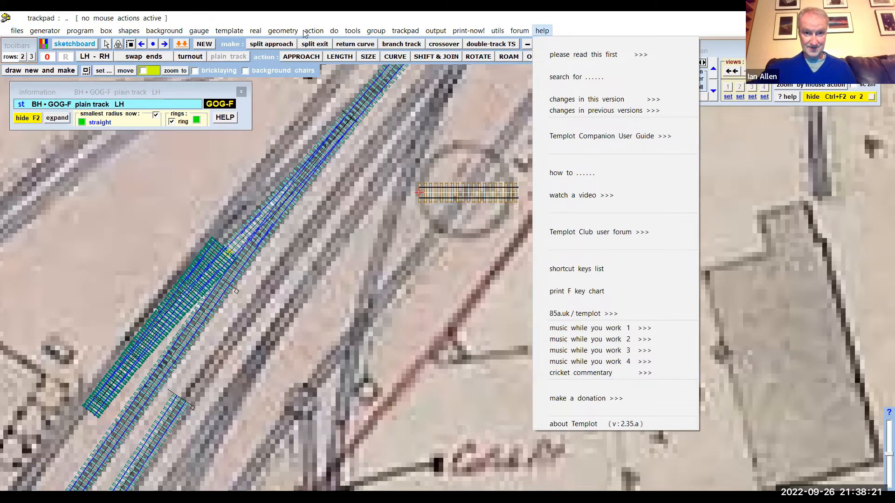
mouse_move(305, 31)
mouse_move(333, 57)
click(494, 85)
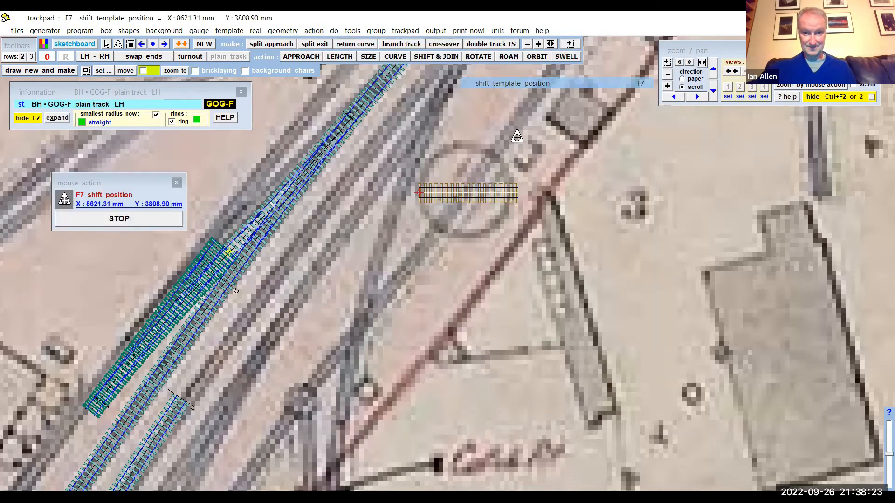
drag(561, 287, 560, 287)
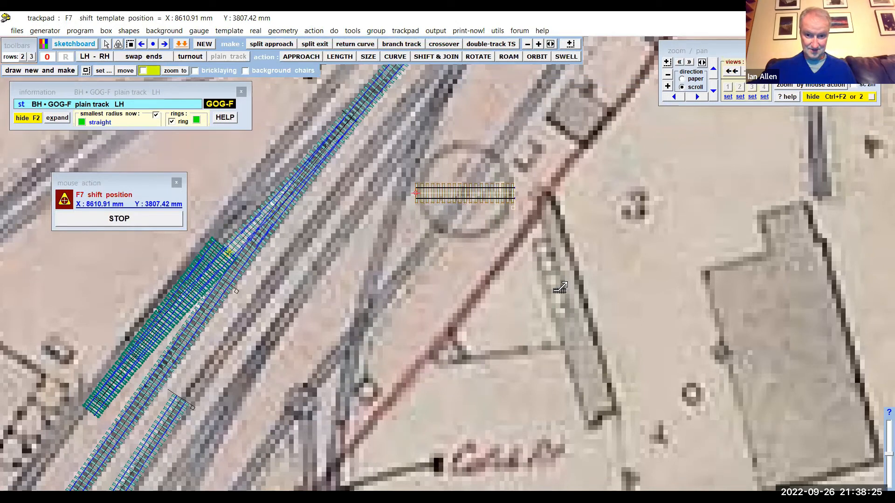
click(159, 219)
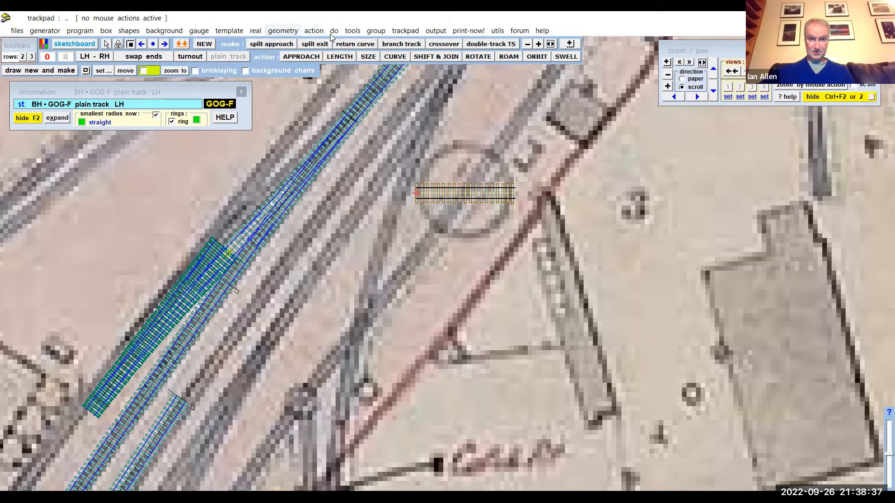
- Move the template's peg to its mid-length position, at the centre of the turntable circle
click(283, 30)
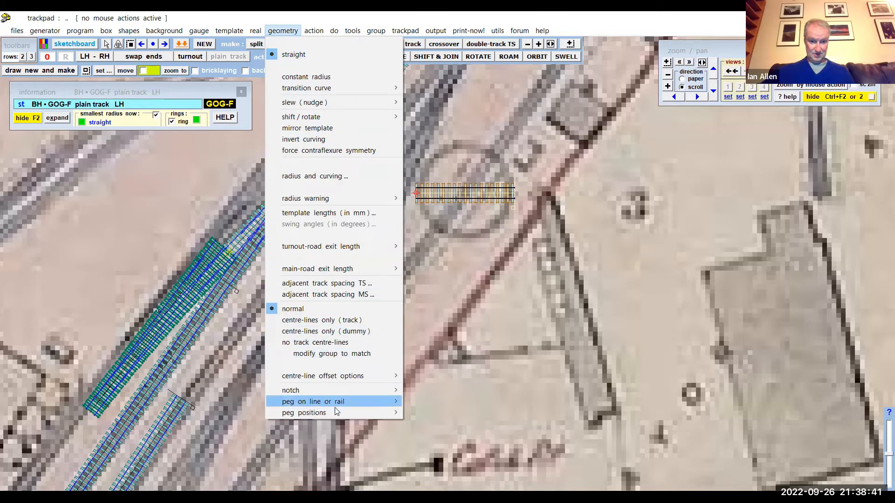
mouse_move(333, 414)
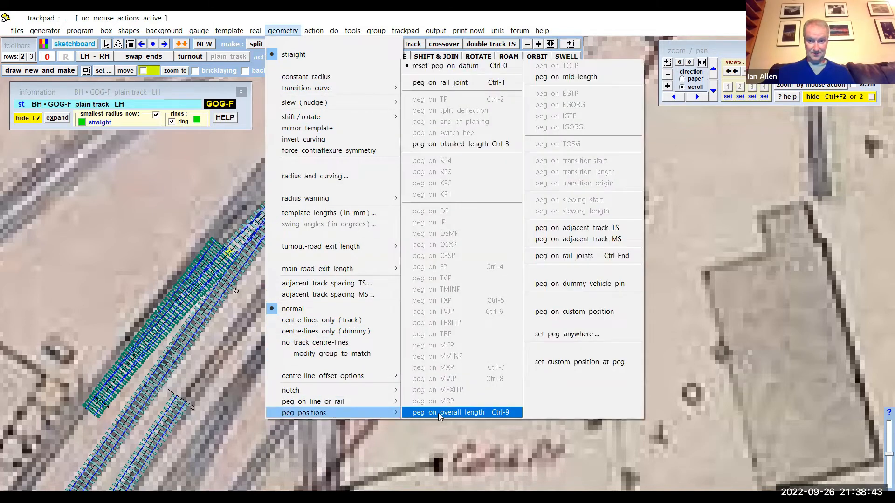
click(578, 81)
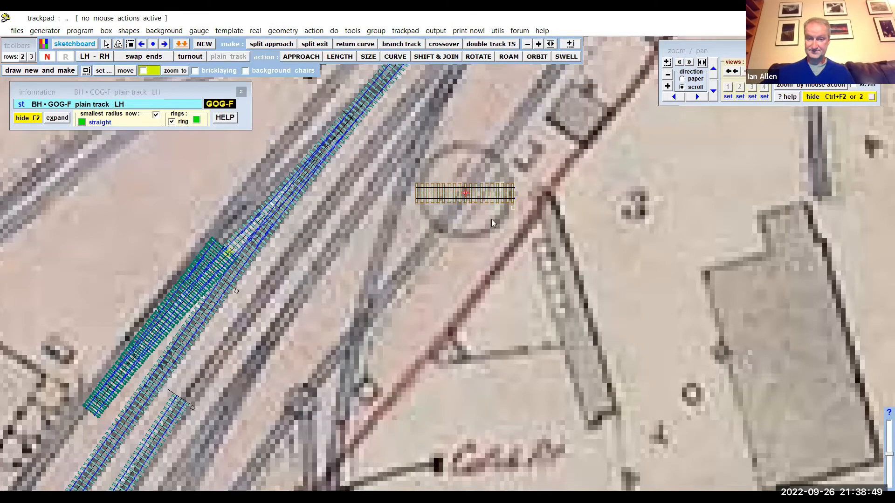
- Open the dummy vehicle and spacing-ring tools with the template's peg in close view, and hide the dummy vehicle
scroll(486, 343, up, 3)
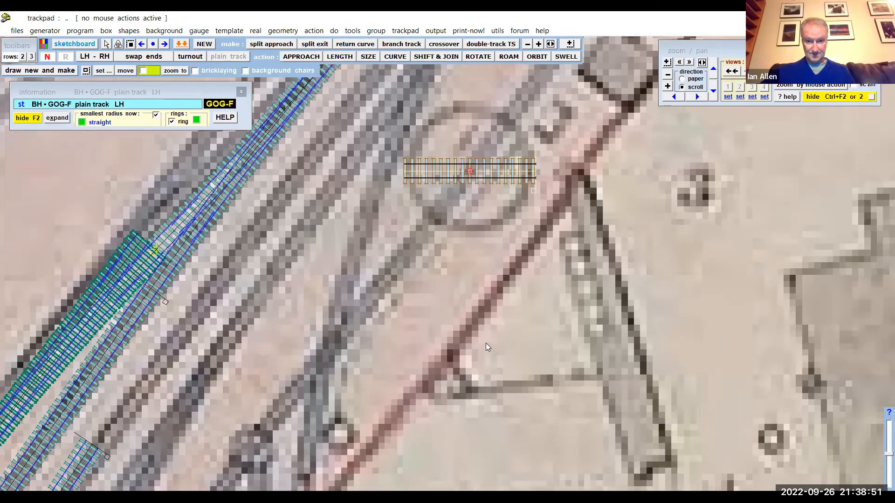
middle_drag(482, 190, 480, 224)
scroll(480, 223, up, 3)
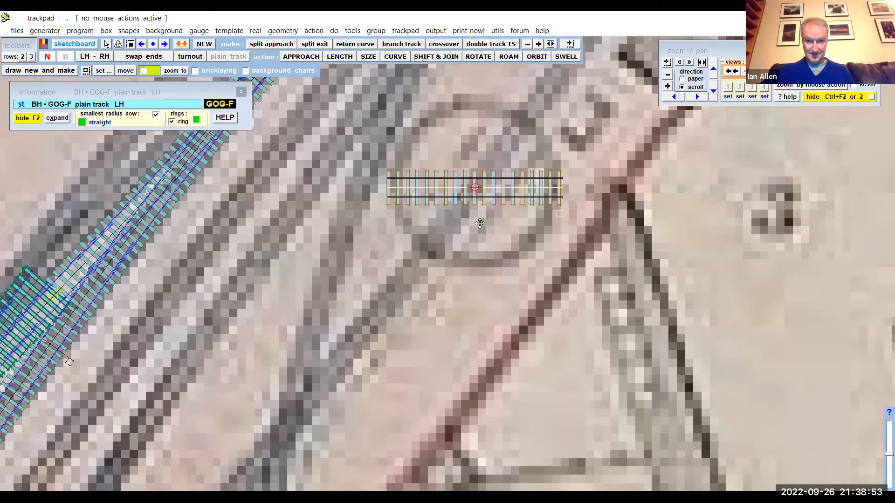
scroll(479, 224, up, 1)
scroll(457, 324, up, 2)
middle_drag(518, 104, 511, 230)
scroll(504, 198, up, 1)
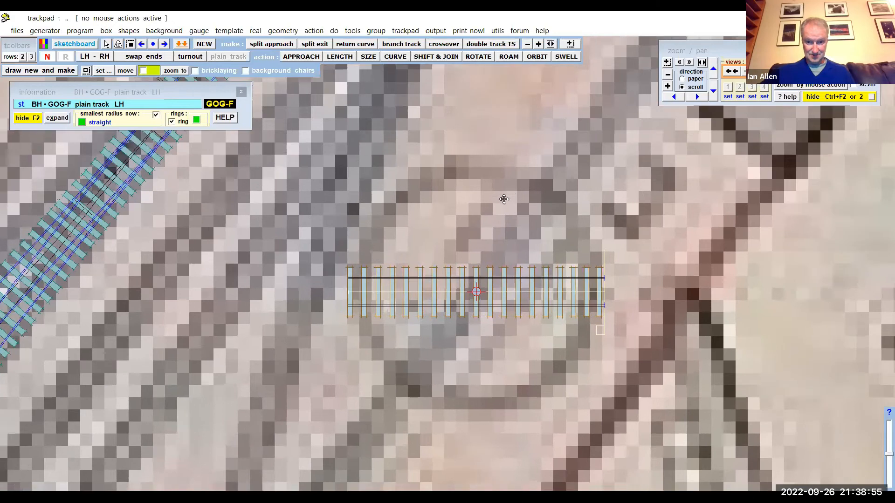
scroll(495, 283, up, 5)
scroll(458, 160, down, 1)
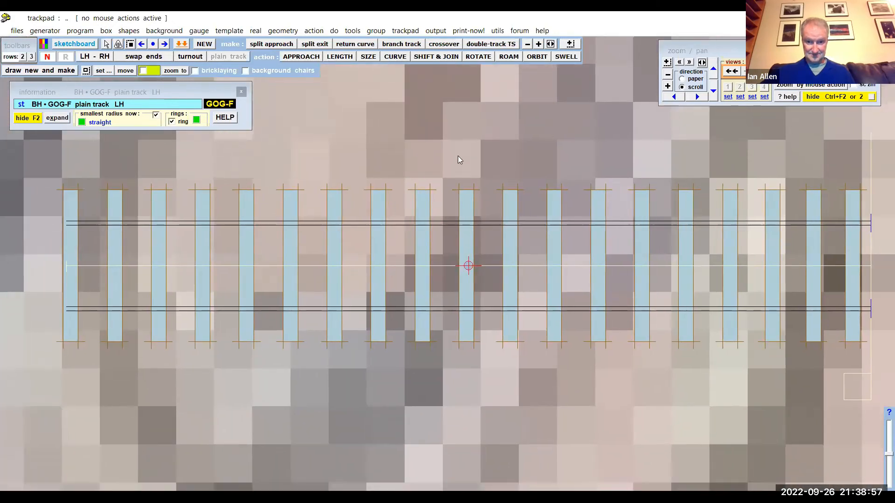
scroll(457, 155, up, 3)
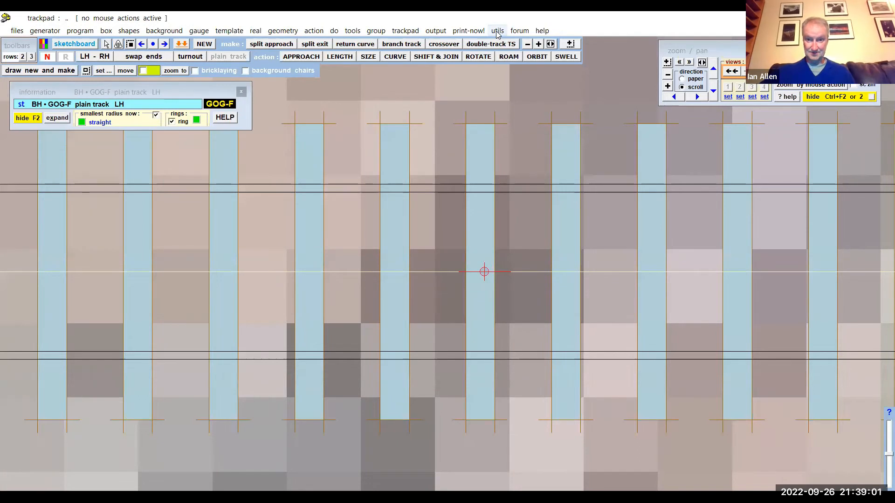
click(498, 32)
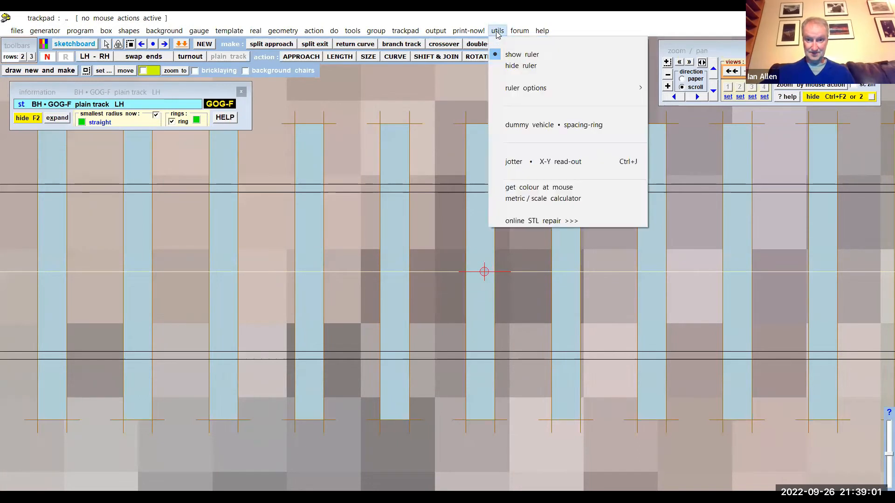
click(543, 126)
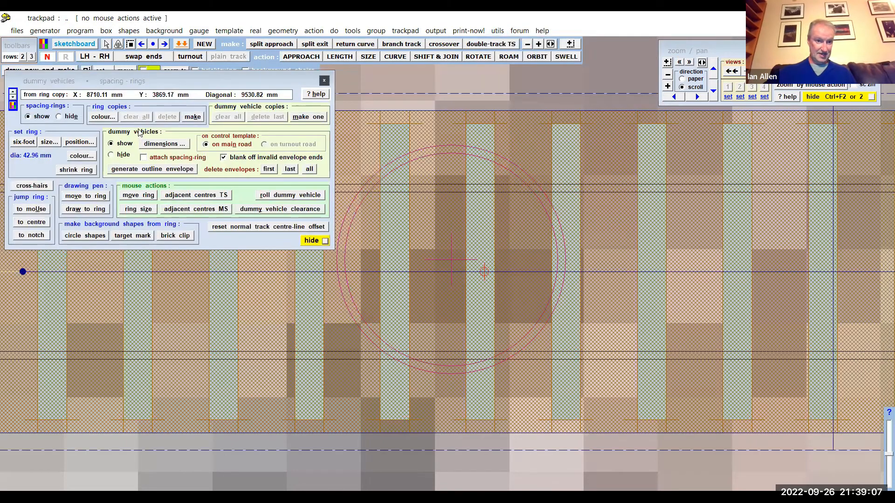
click(112, 155)
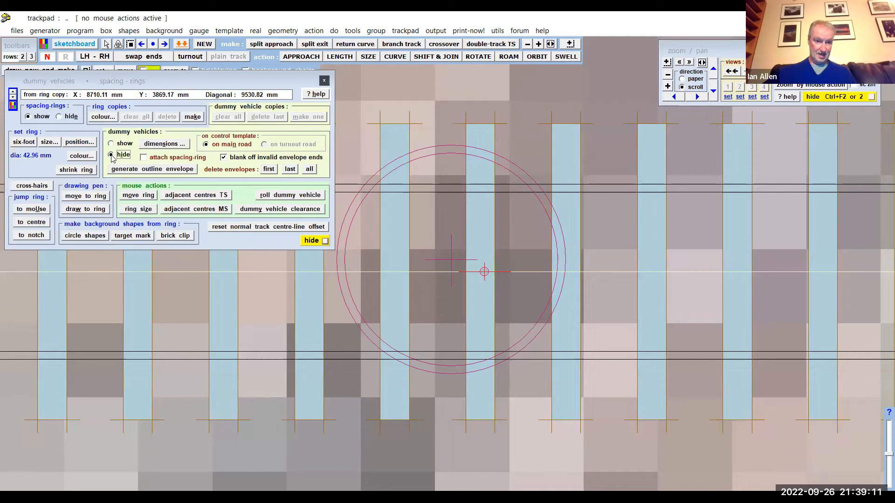
- Move the spacing-ring's centre onto the template's mid-length peg, at about X 8768.36 mm, Y 3865.42 mm
click(138, 195)
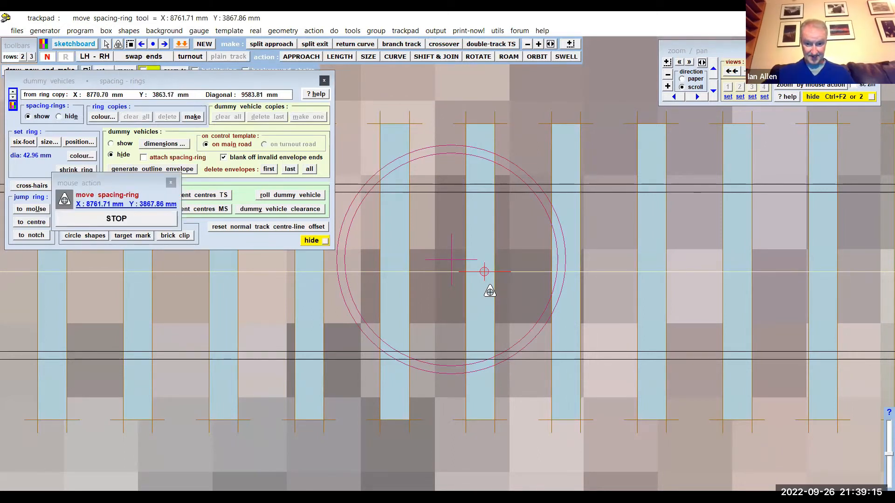
click(488, 292)
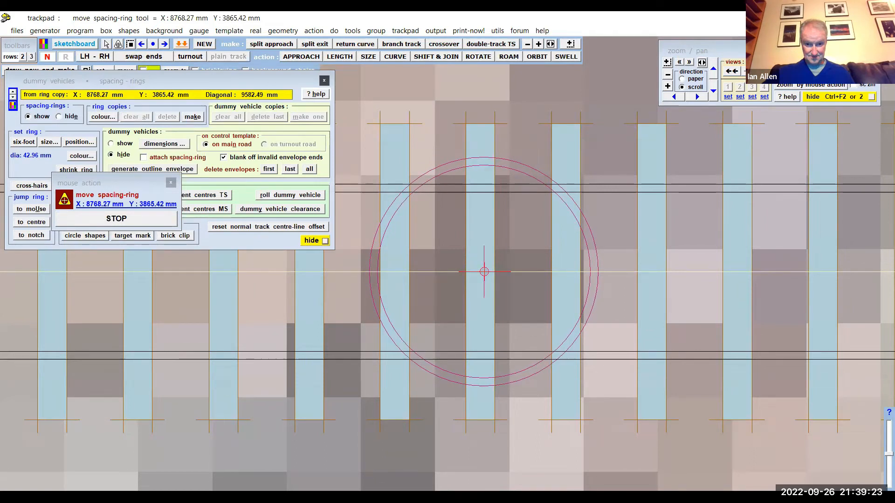
click(523, 303)
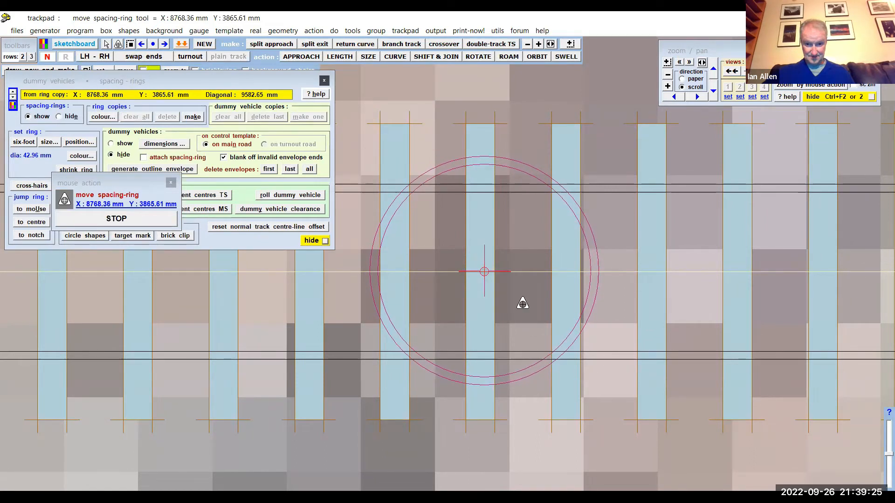
click(522, 303)
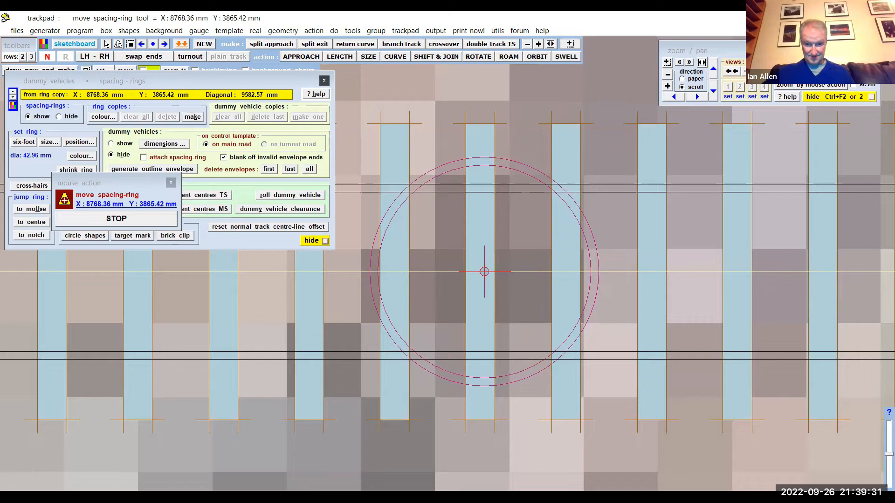
click(522, 303)
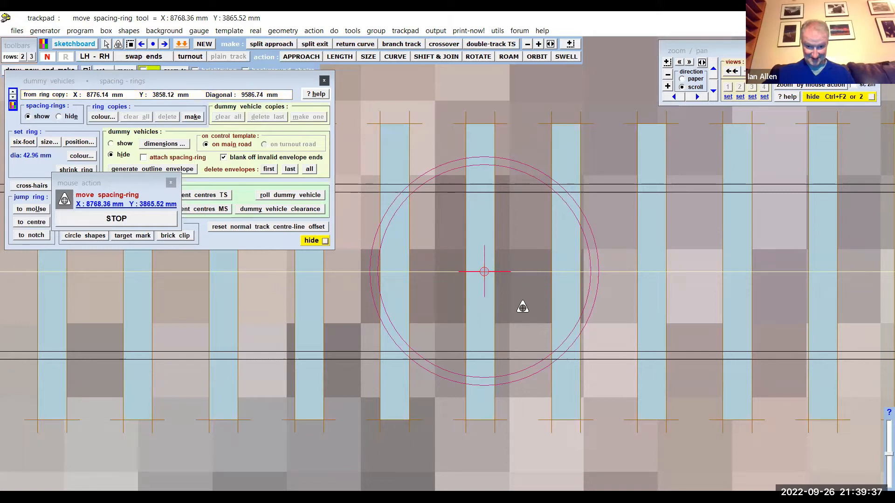
drag(521, 312, 521, 312)
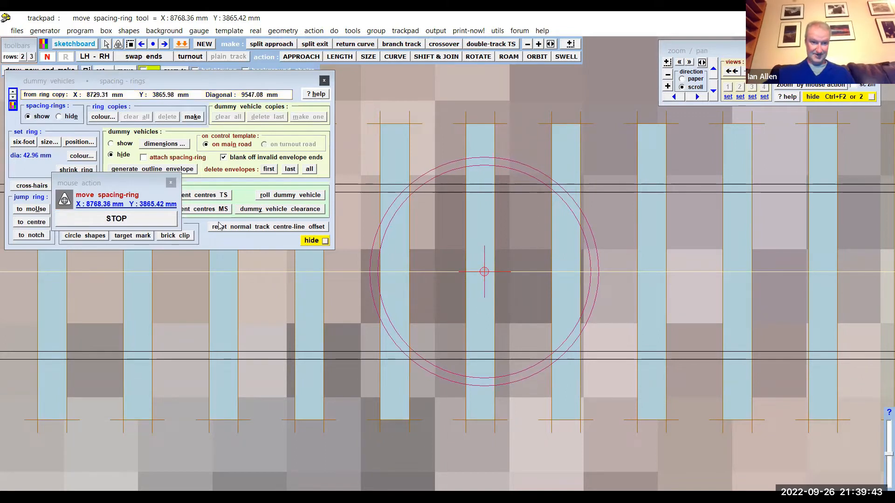
click(152, 224)
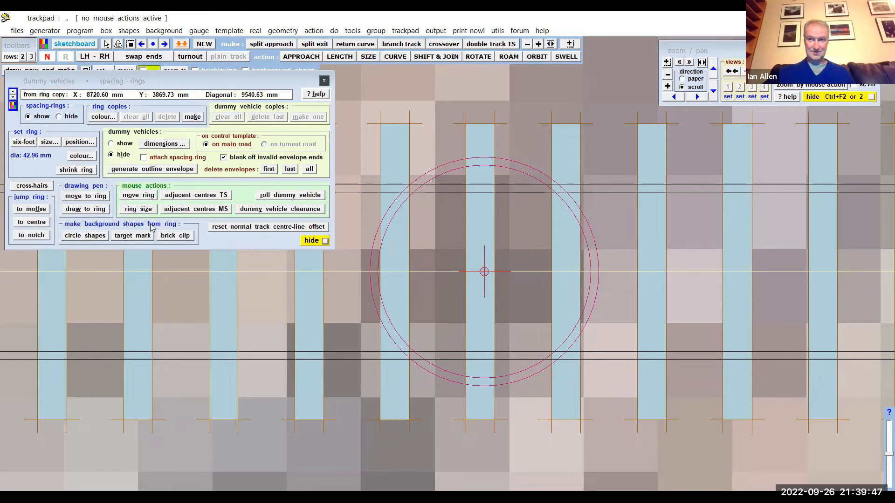
- Set the spacing-ring's inner diameter to 315 mm to match the template's length
click(139, 211)
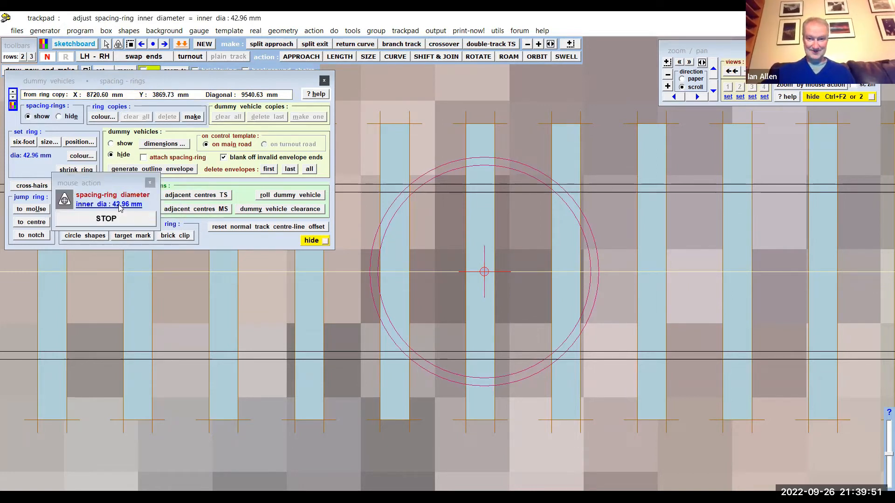
click(120, 205)
text(315)
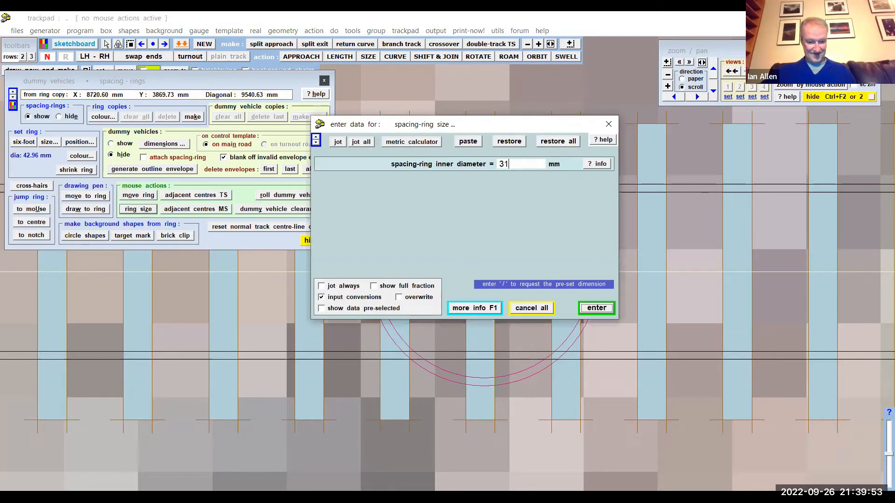
click(596, 310)
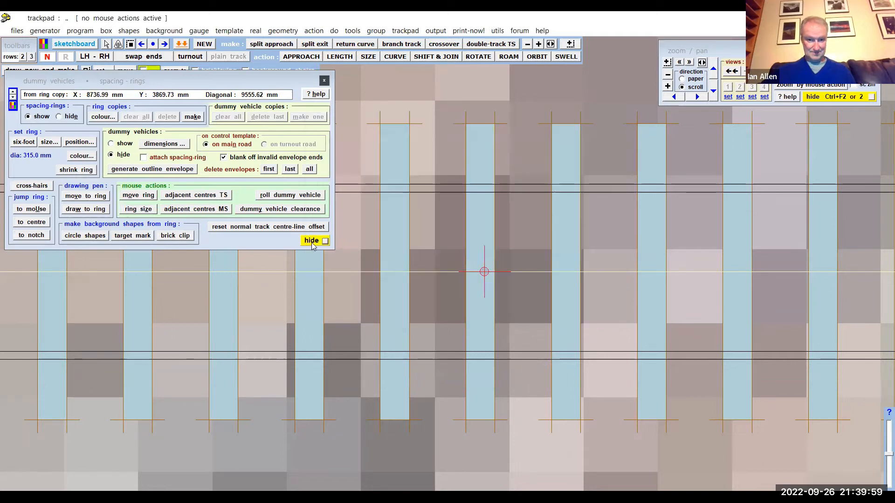
- Close the spacing-ring tools and rotate the turntable template around its peg by about 53.08 degrees to align with the map's track
click(312, 242)
scroll(380, 298, down, 5)
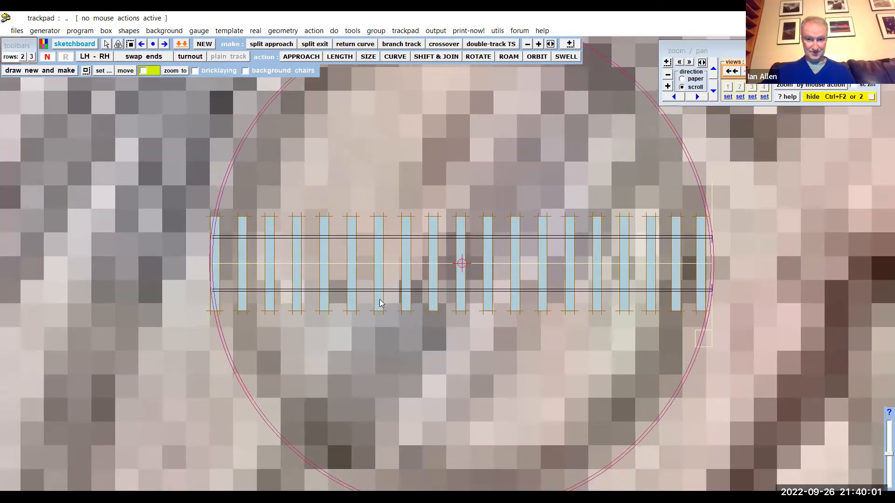
scroll(379, 300, down, 6)
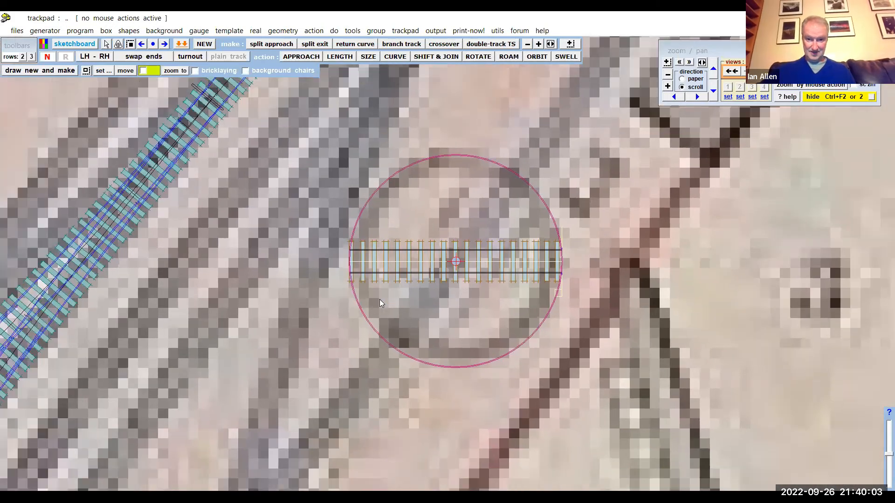
scroll(379, 299, down, 4)
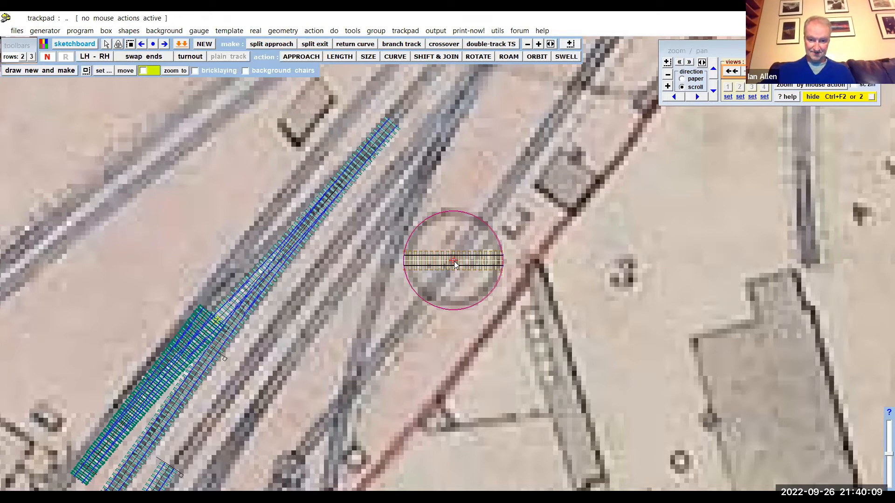
click(314, 30)
mouse_move(372, 59)
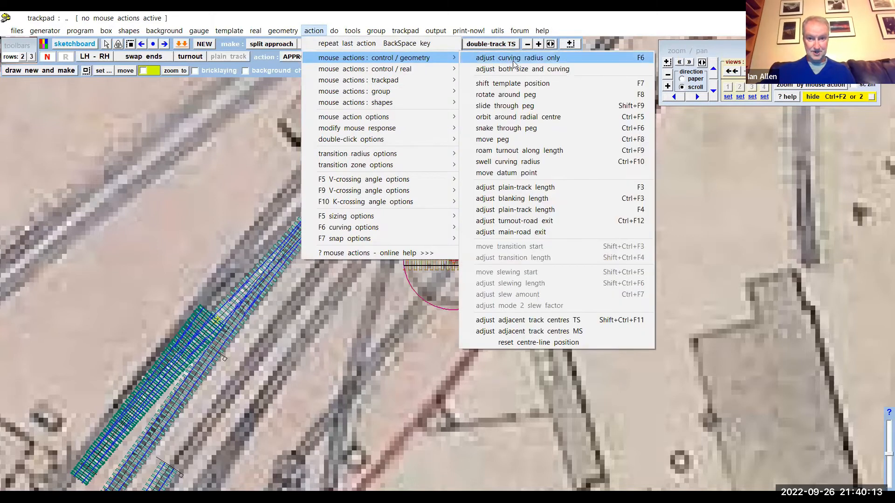
click(507, 95)
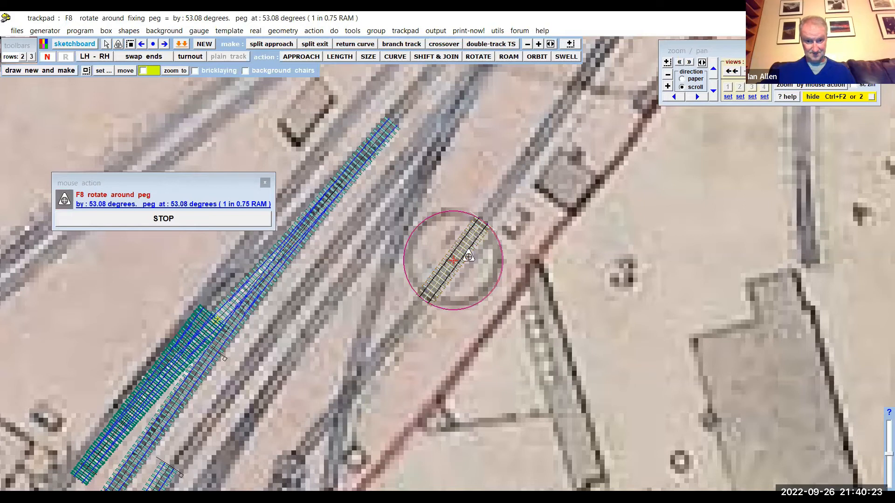
click(173, 218)
- Store the rotated turntable template in the background and snap-join the control template to the turntable's upper-right end
scroll(186, 170, down, 3)
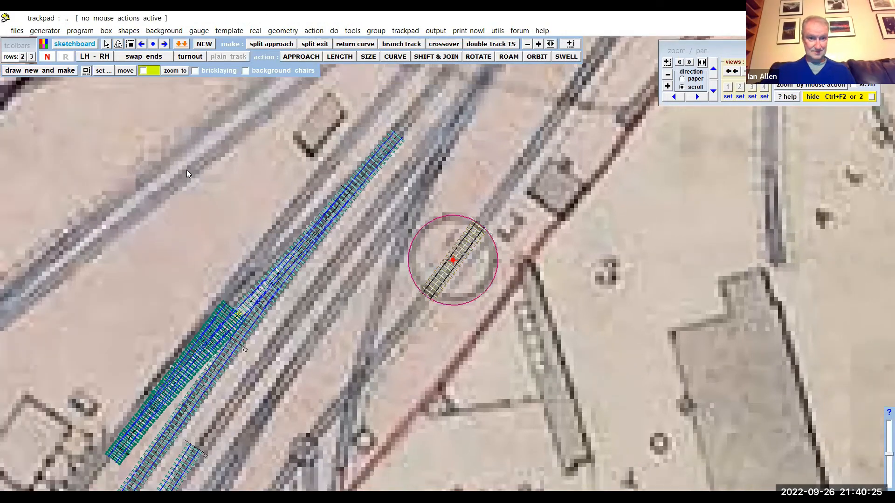
click(79, 31)
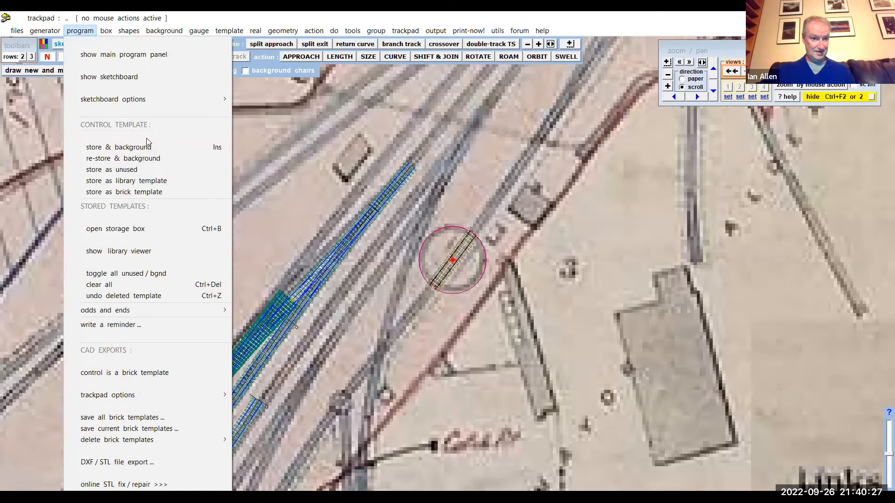
click(140, 148)
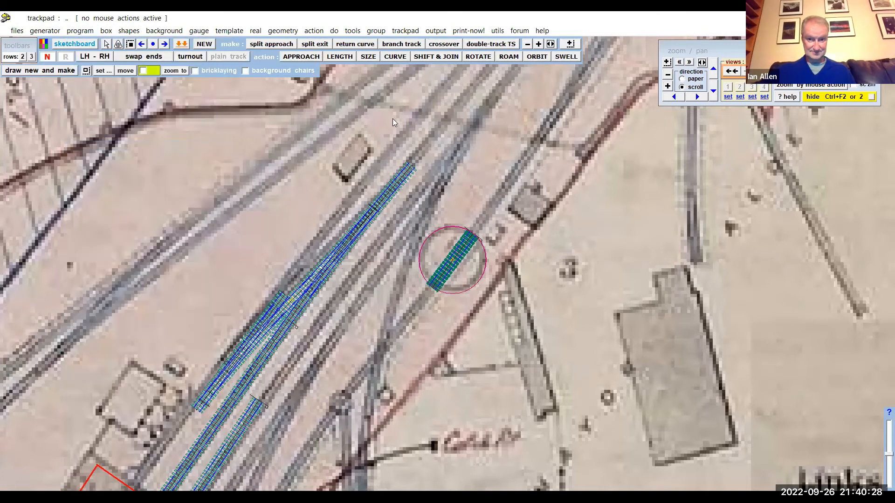
click(426, 58)
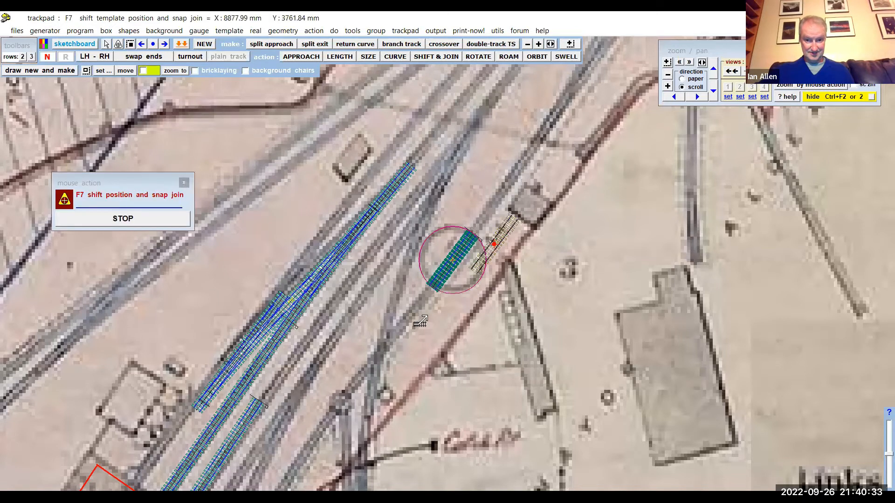
click(418, 286)
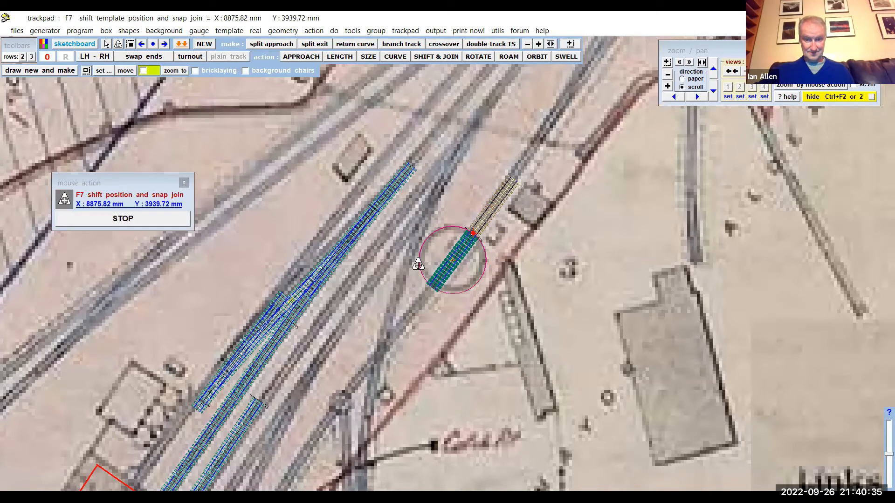
- Shorten the plain track leading off the turntable's upper-right end to about 184.44 mm
scroll(456, 299, down, 4)
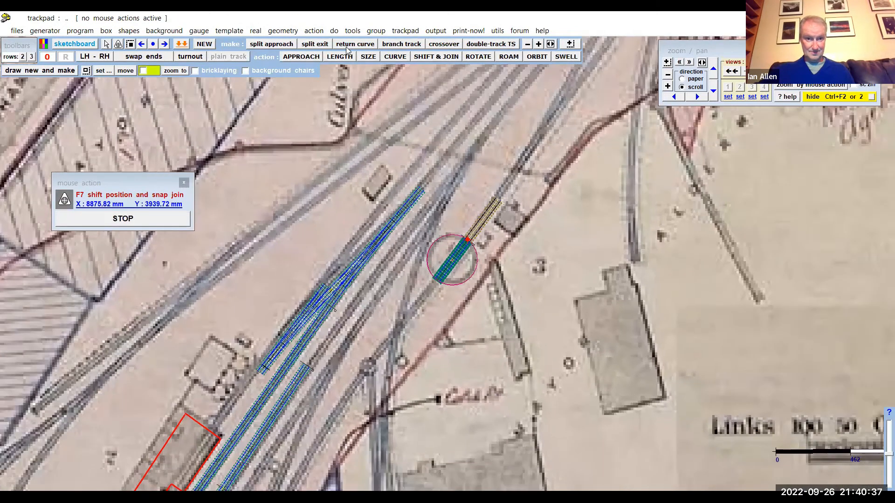
click(339, 57)
click(536, 260)
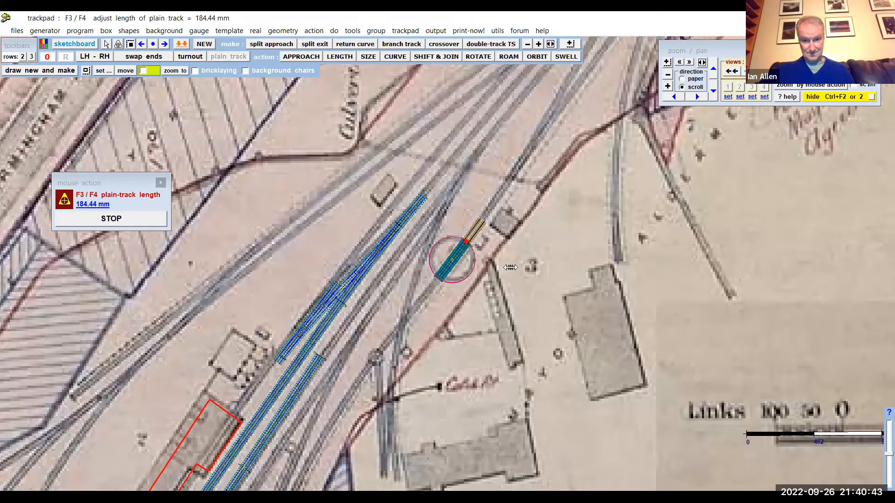
click(510, 267)
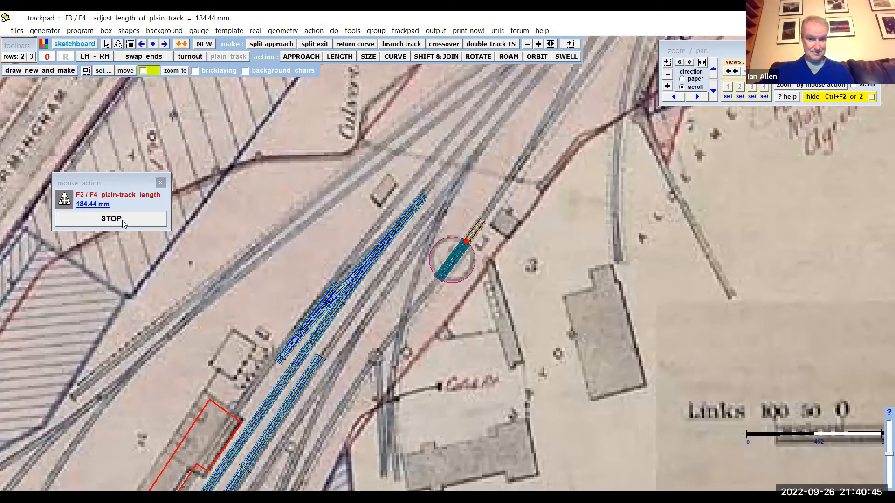
- Store the shortened approach track in the background and snap-join the control template to the turntable's lower-left end
click(79, 31)
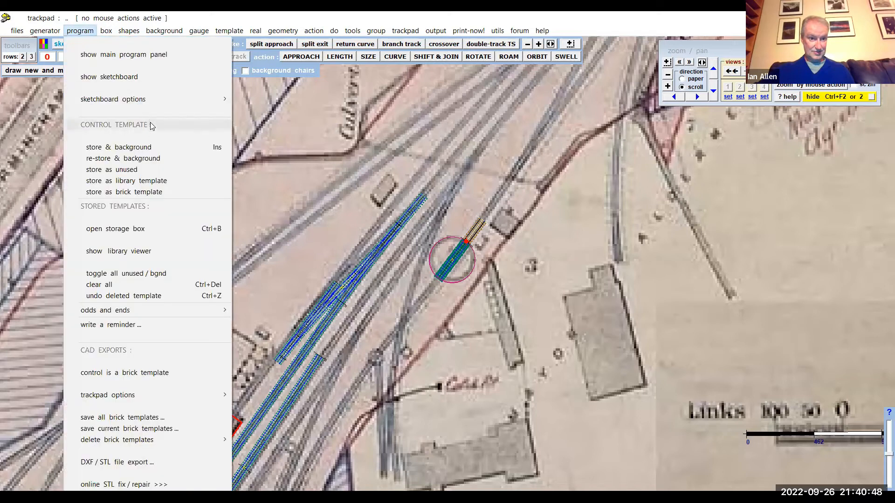
click(149, 148)
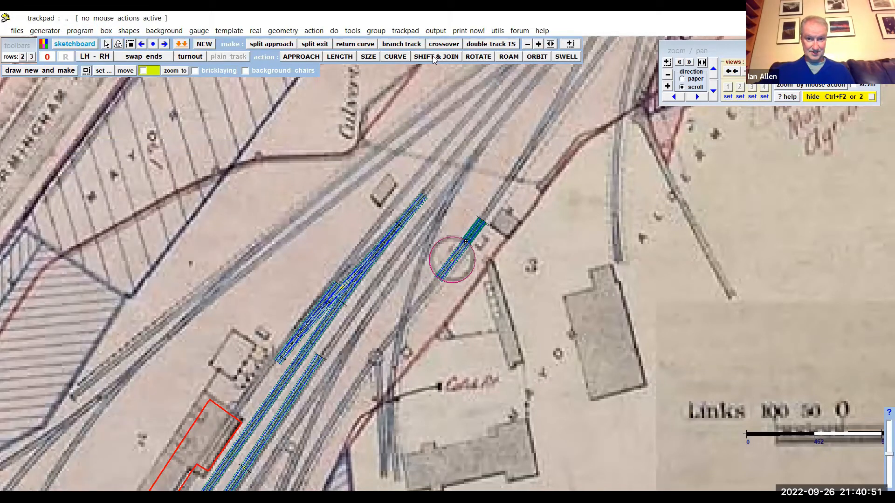
click(433, 57)
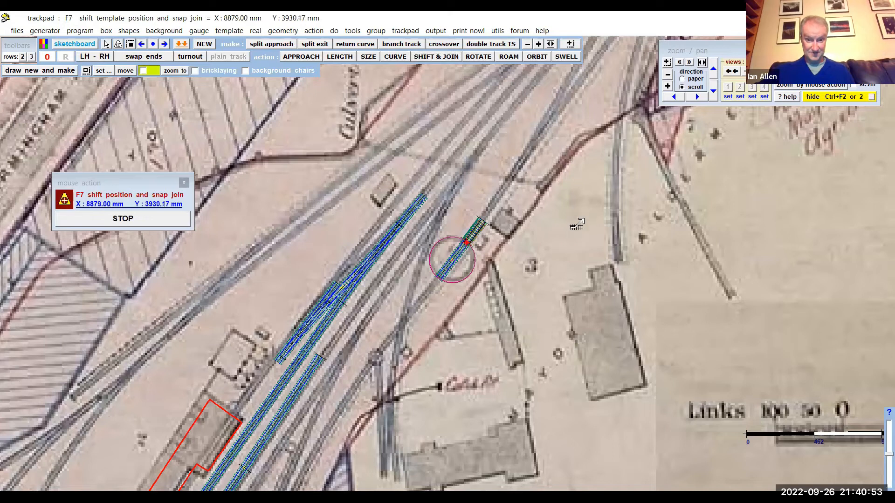
drag(524, 296, 533, 270)
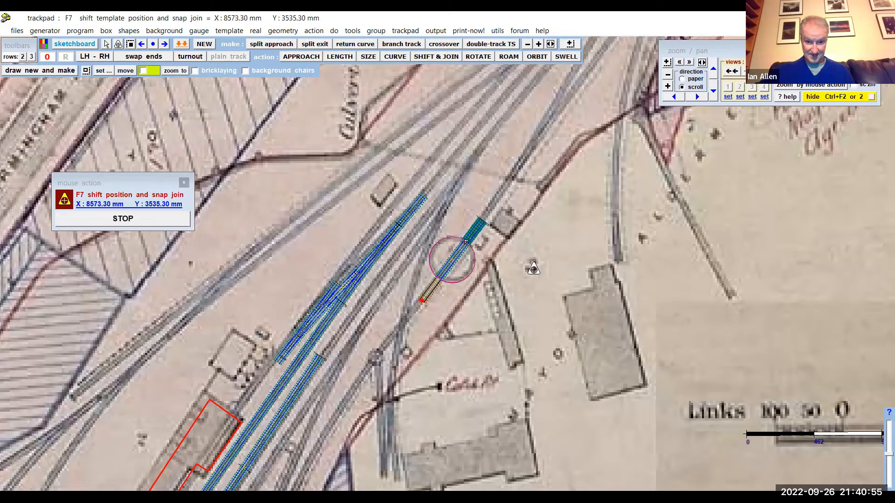
click(159, 220)
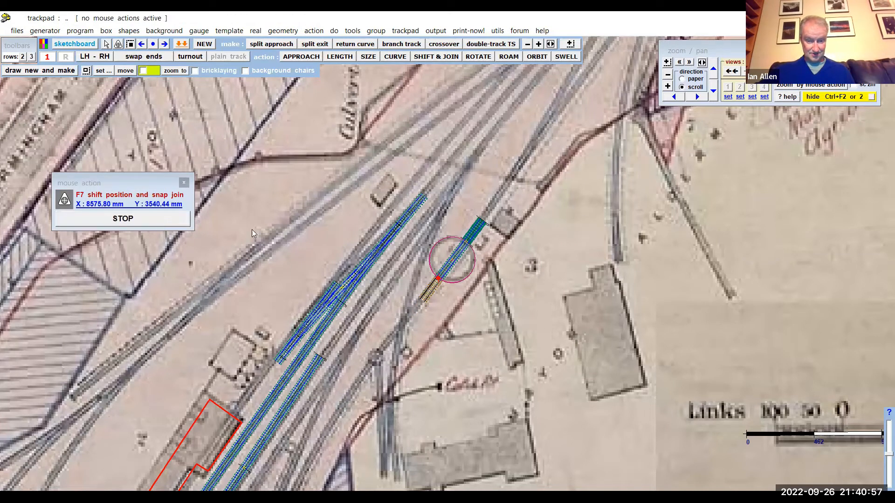
- Examine the turntable and the approach tracks joined to both of its ends against the map
scroll(482, 292, up, 3)
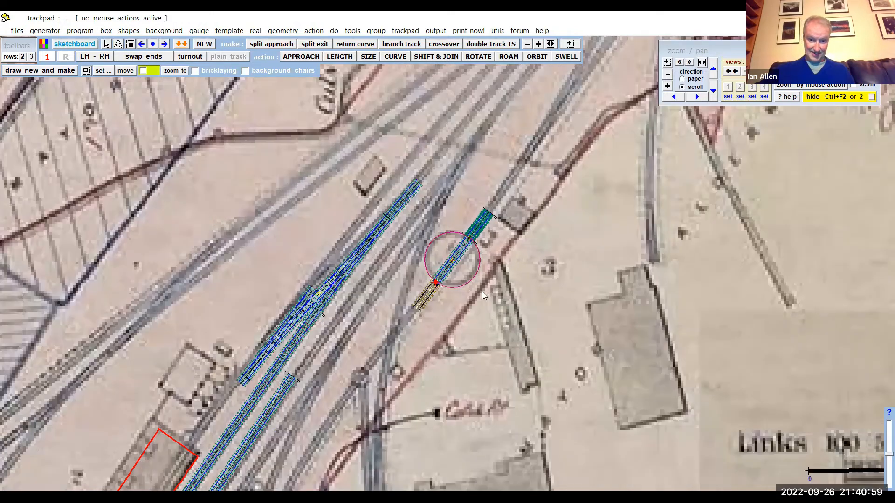
scroll(482, 292, up, 4)
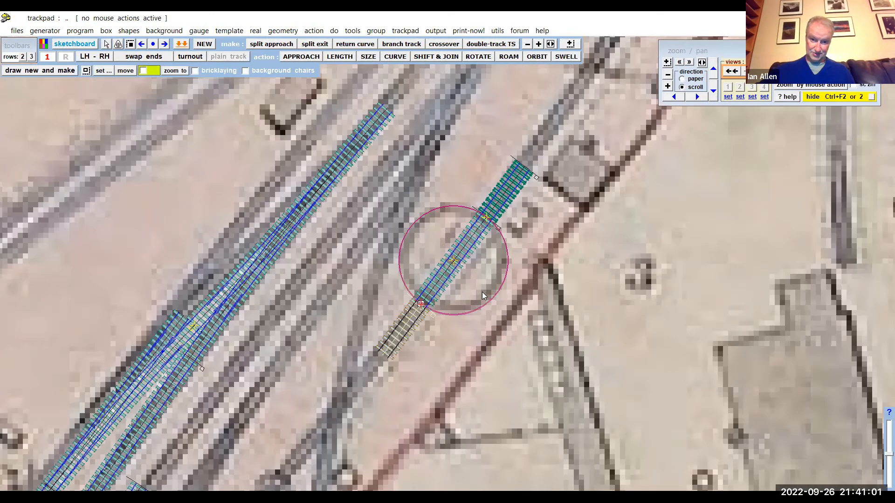
scroll(481, 297, down, 1)
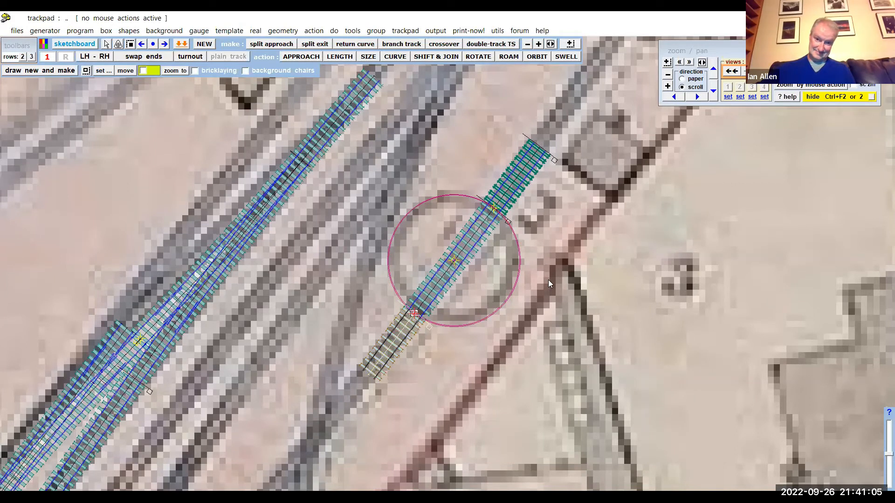
scroll(547, 280, down, 4)
scroll(536, 283, down, 3)
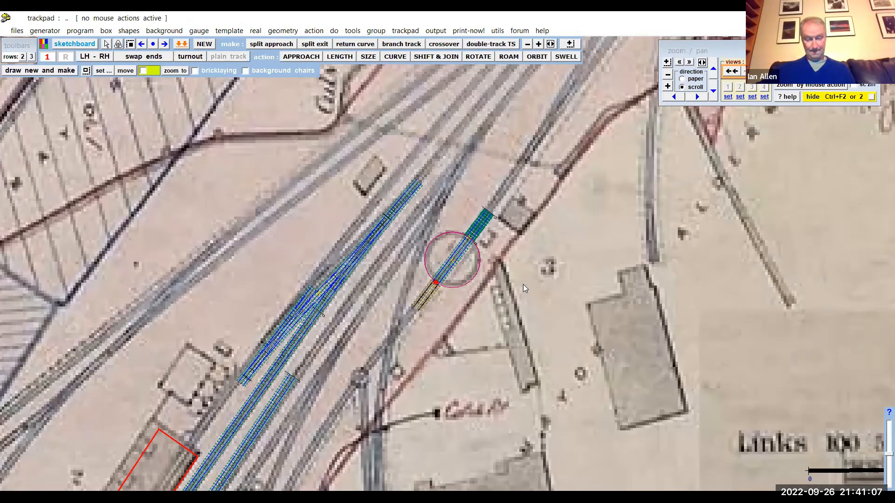
scroll(511, 288, down, 1)
scroll(481, 279, up, 4)
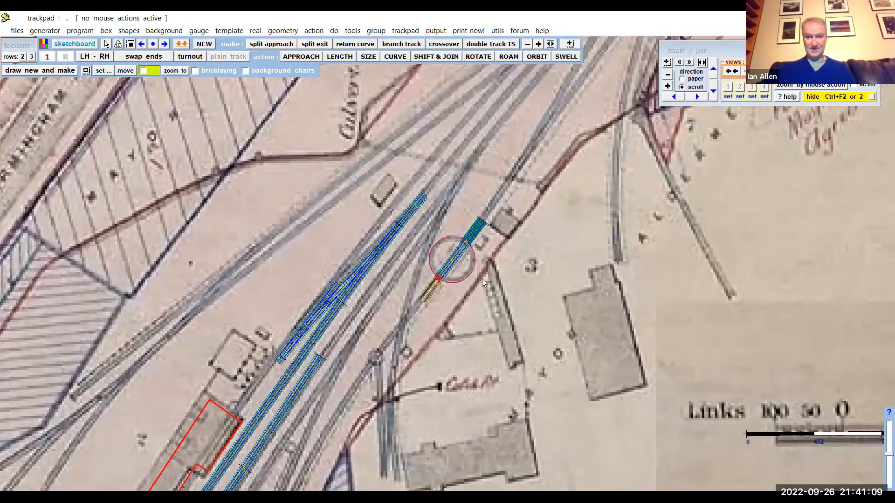
scroll(537, 275, up, 3)
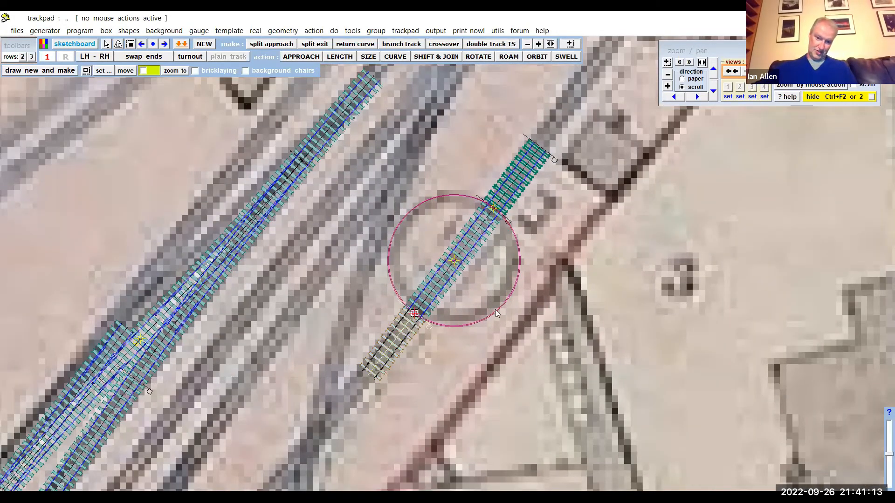
scroll(537, 123, down, 2)
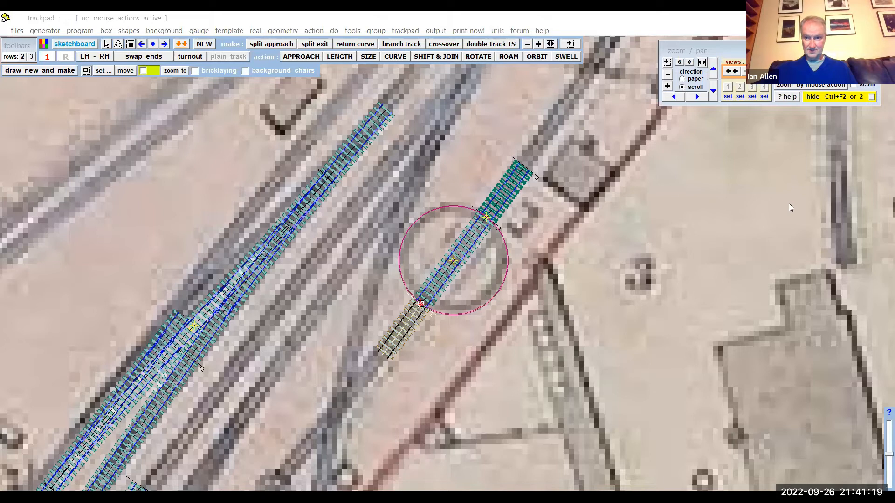
drag(789, 203, 788, 202)
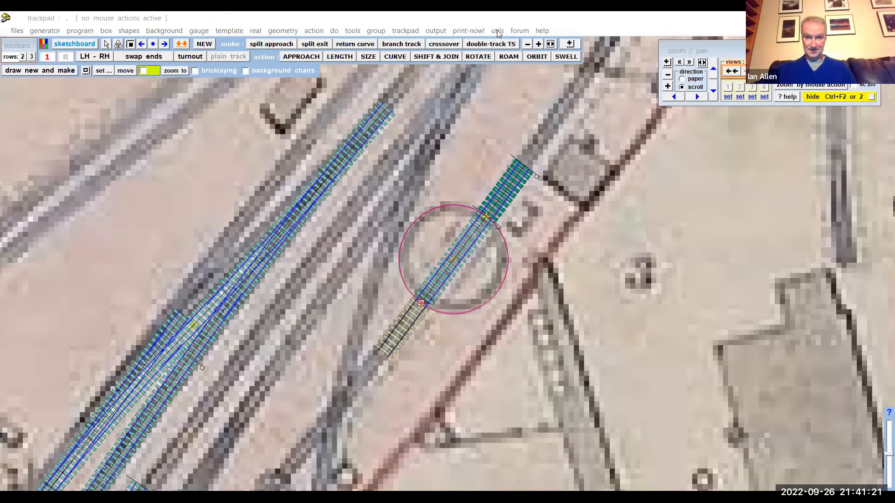
- Make a background circle shape from the 315 mm spacing-ring around the turntable, and hide the spacing-ring and dummy vehicle
click(498, 32)
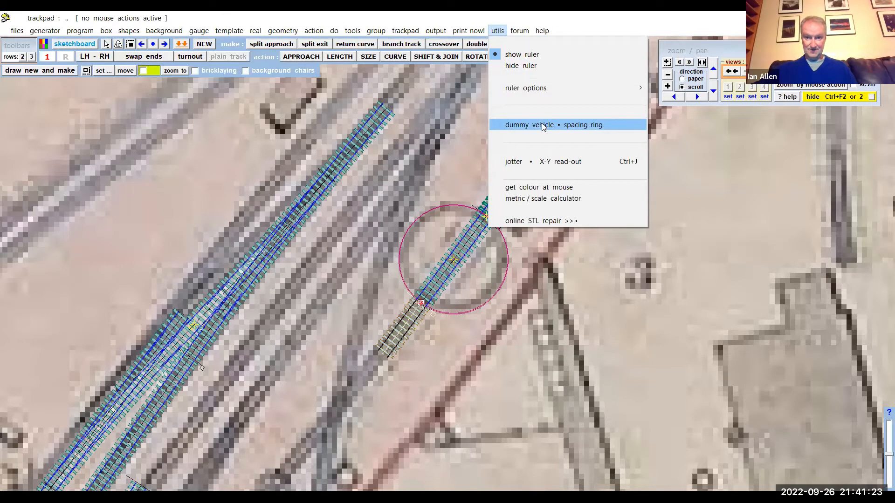
click(543, 125)
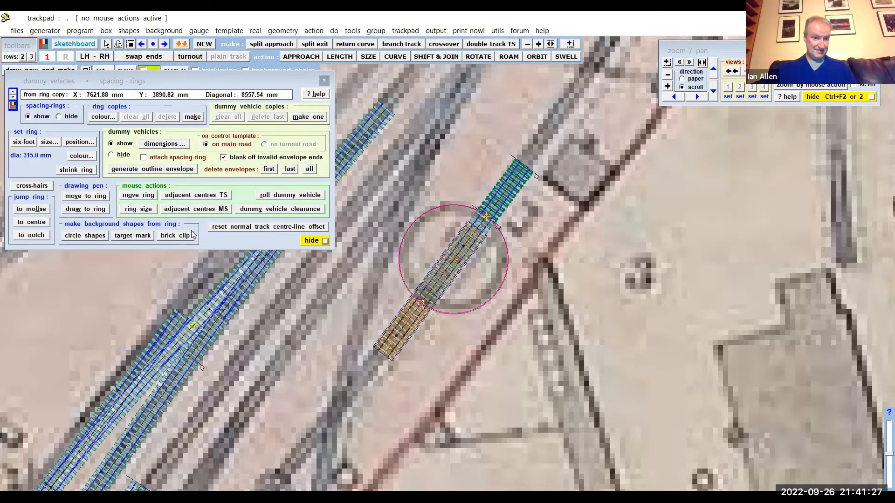
click(86, 236)
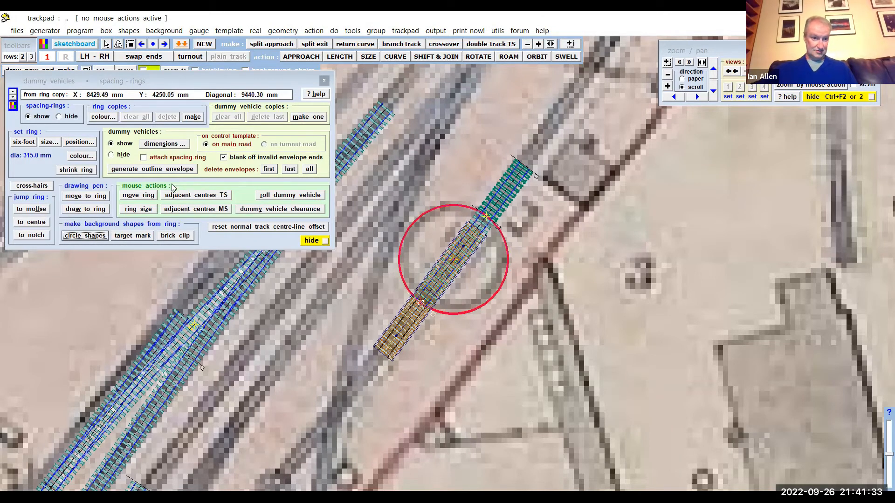
click(63, 120)
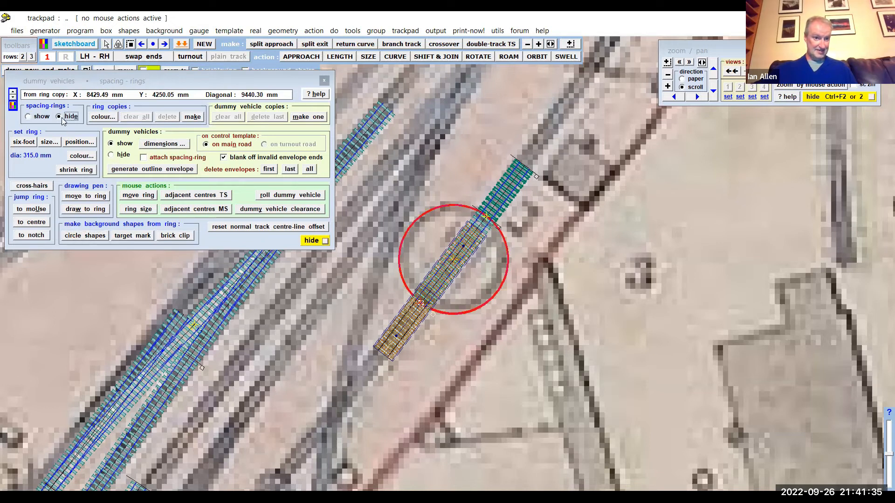
click(112, 155)
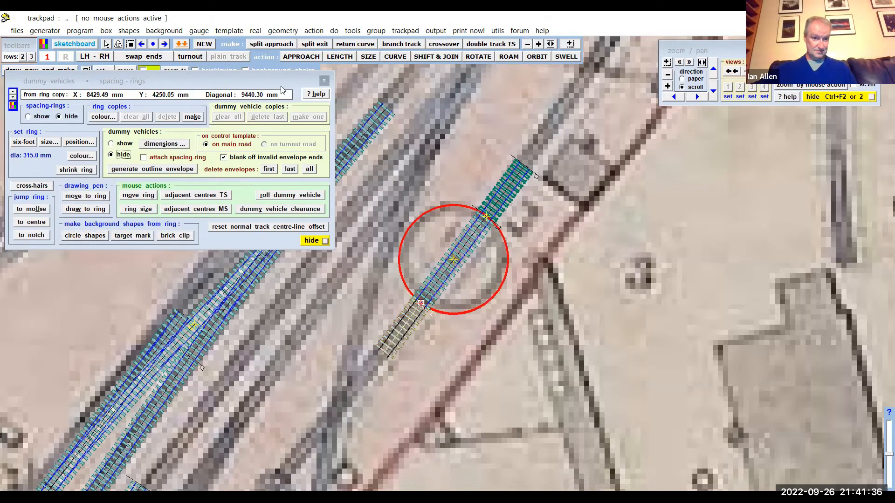
click(324, 80)
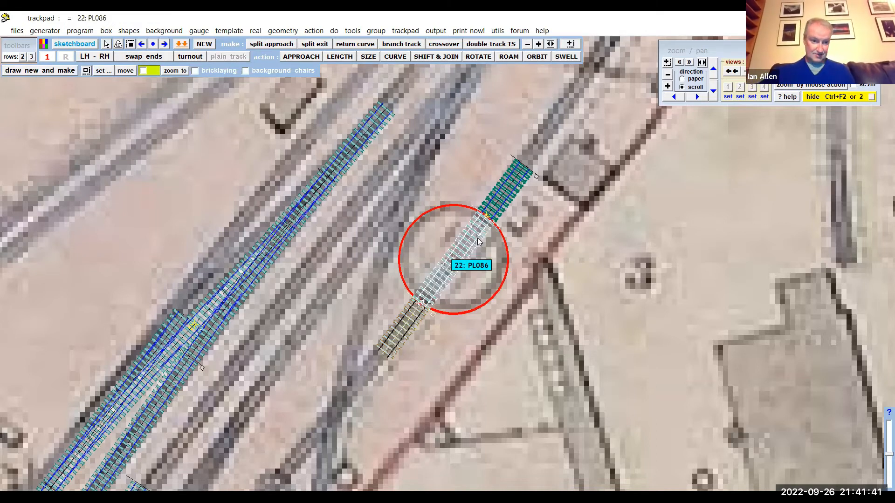
- Wipe the turntable track to the control template and rotate it around its central peg by about -20.42 degrees
click(483, 240)
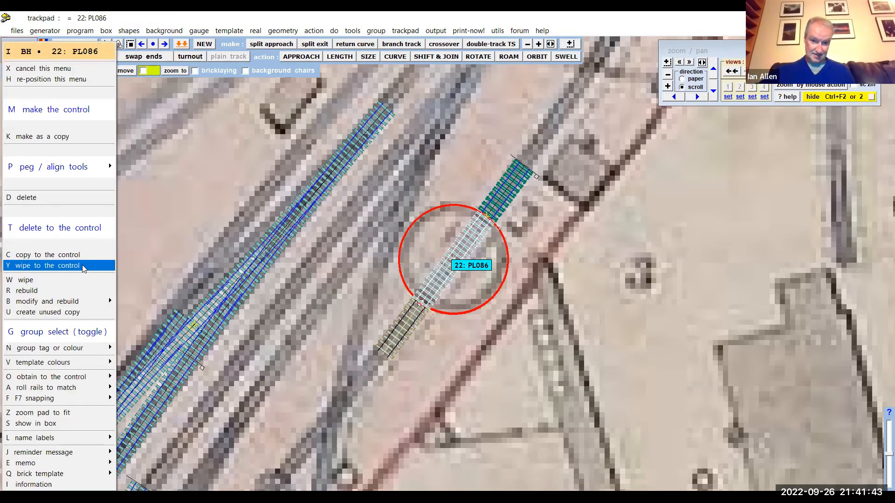
click(84, 265)
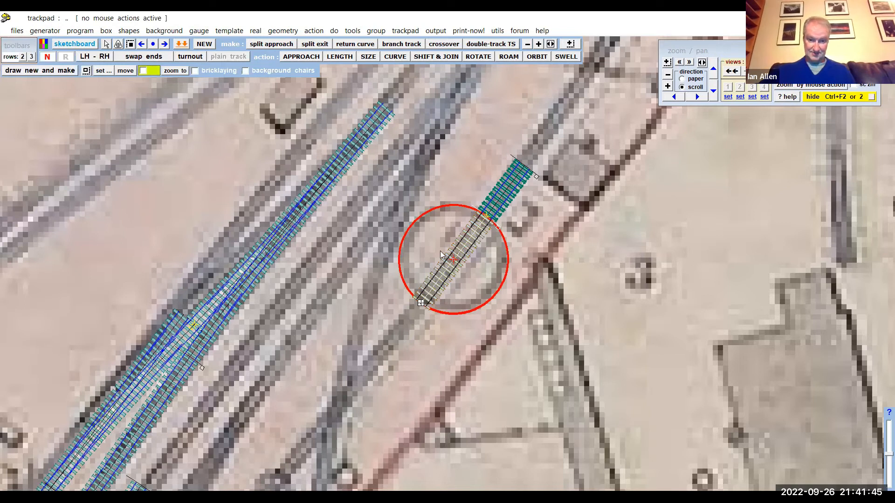
click(314, 31)
mouse_move(438, 58)
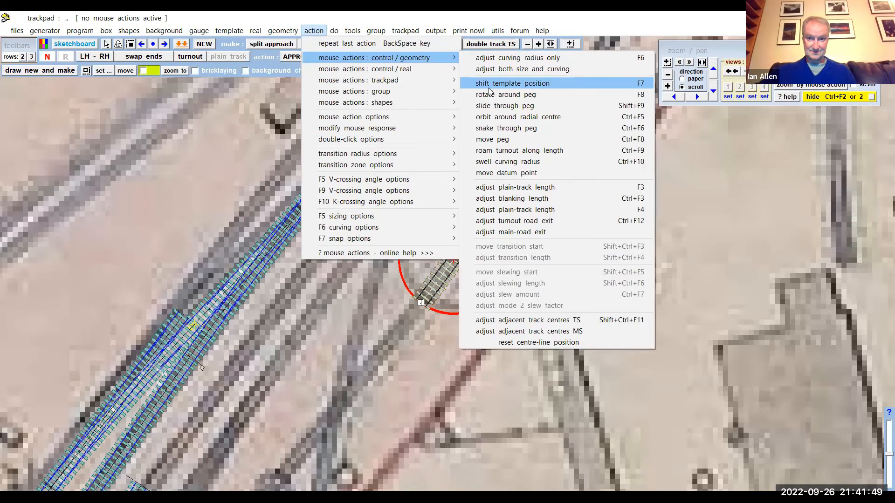
click(488, 93)
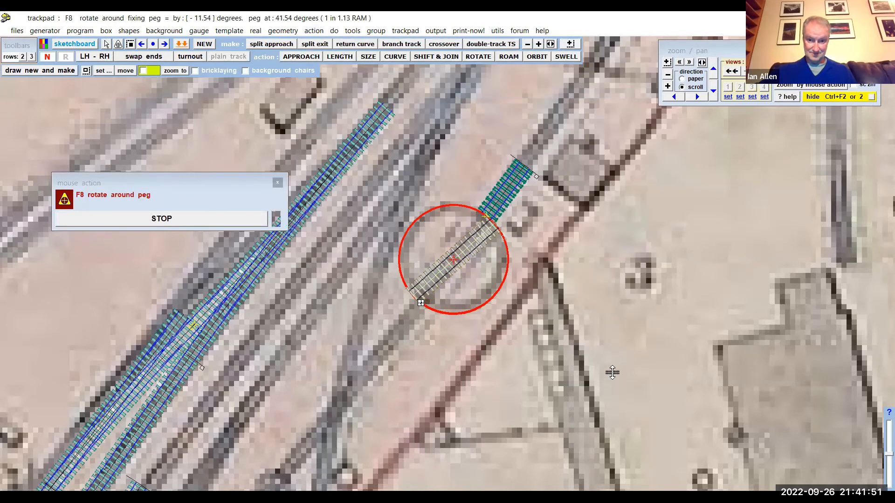
drag(610, 428, 608, 434)
drag(617, 291, 614, 354)
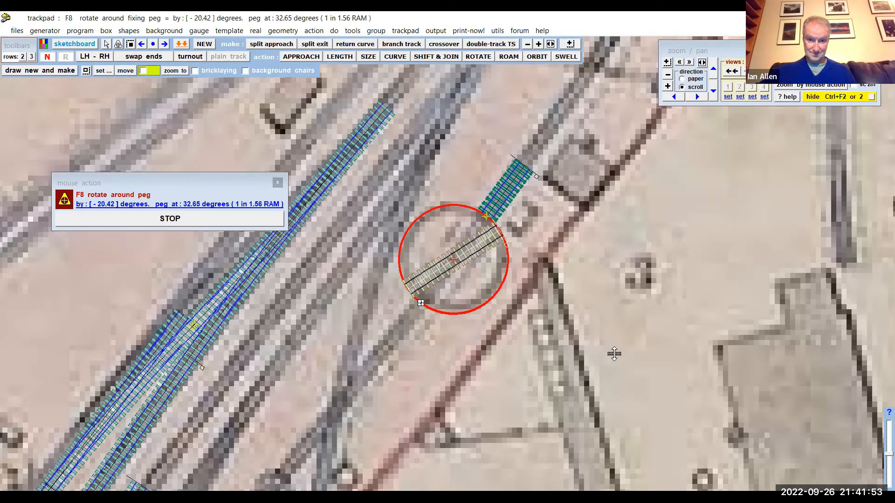
click(230, 220)
- Store the rotated turntable track in the background, and snap-join a stored approach track to its upper-right end
click(80, 32)
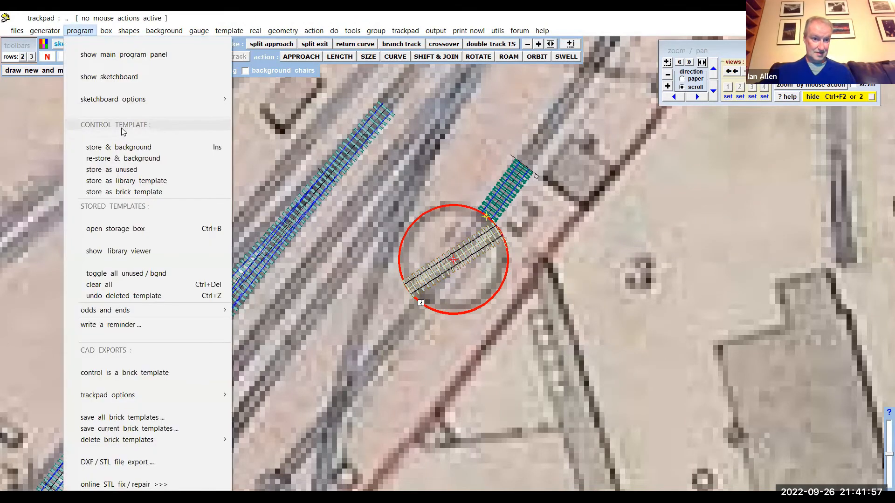
click(119, 157)
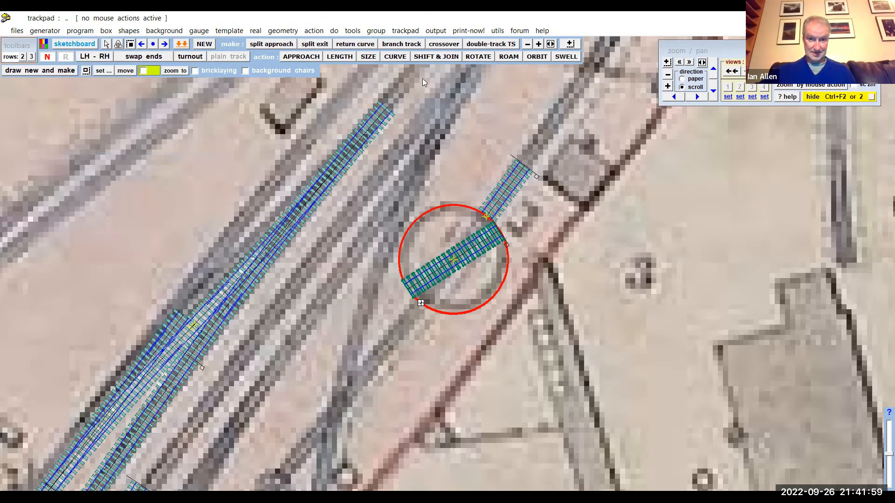
click(430, 55)
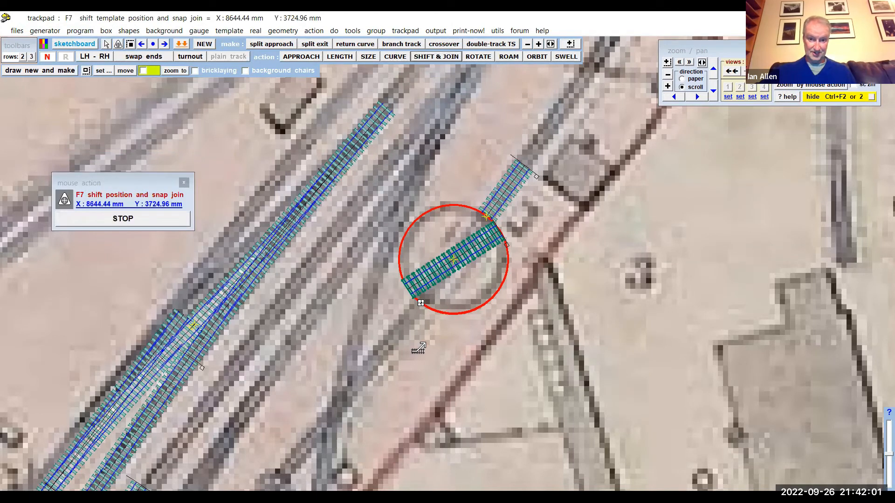
drag(518, 310, 512, 292)
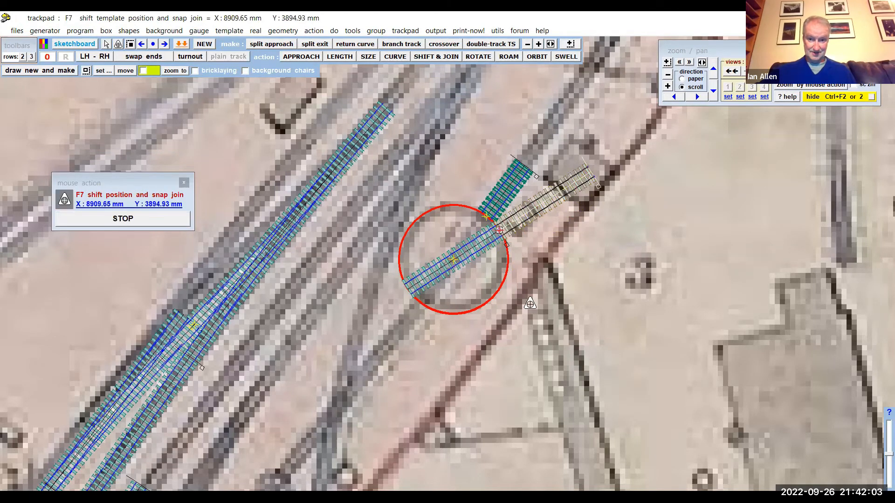
click(160, 220)
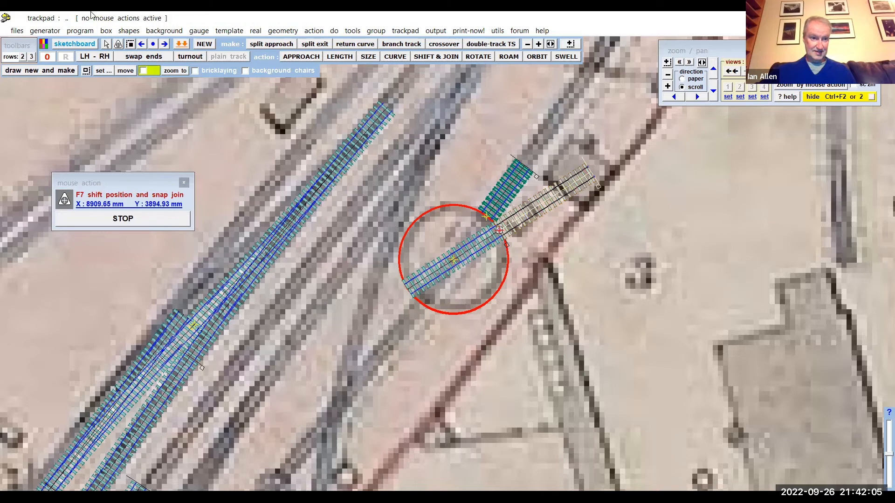
click(80, 32)
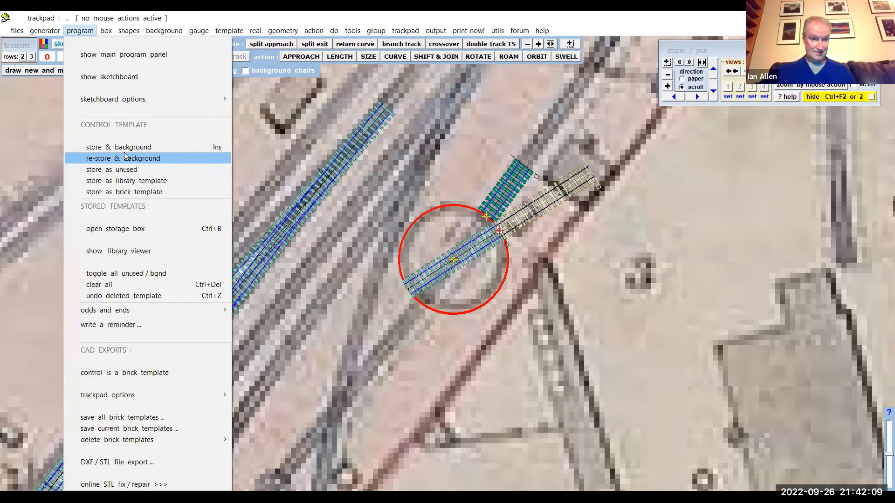
click(124, 147)
- Wipe the turntable track to the control template again and rotate it around its central peg by about -22.02 degrees
click(473, 250)
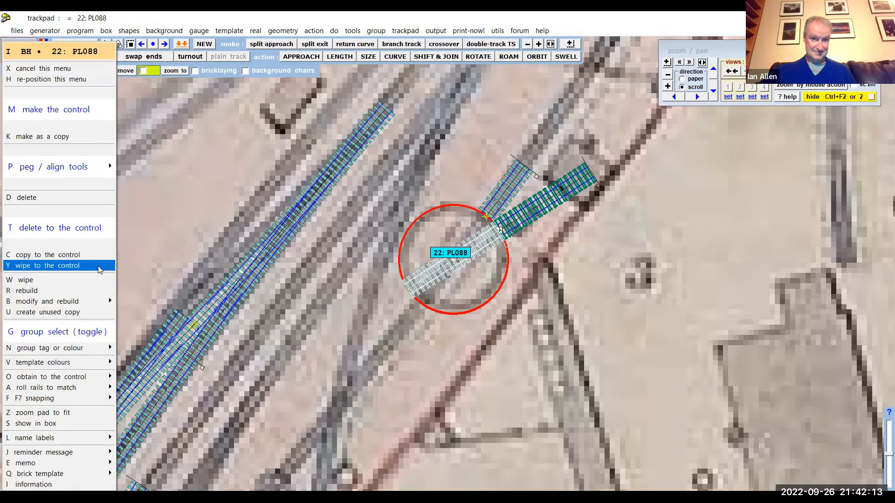
click(99, 266)
click(314, 31)
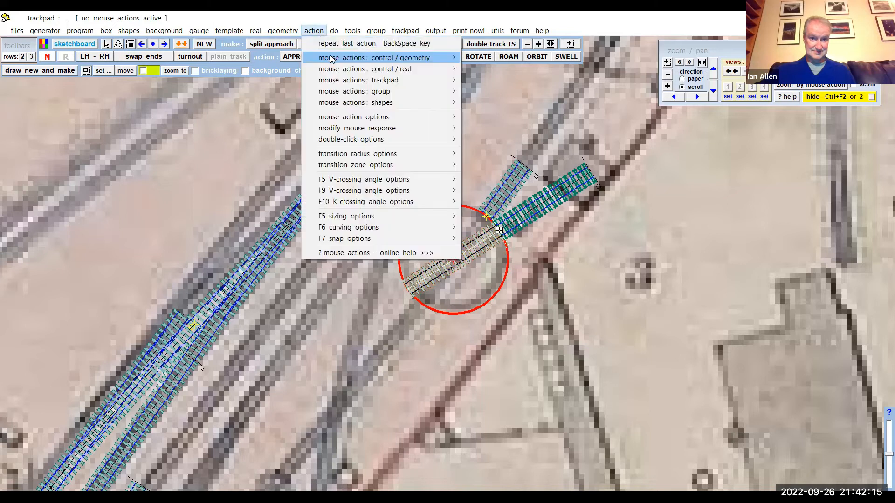
mouse_move(382, 58)
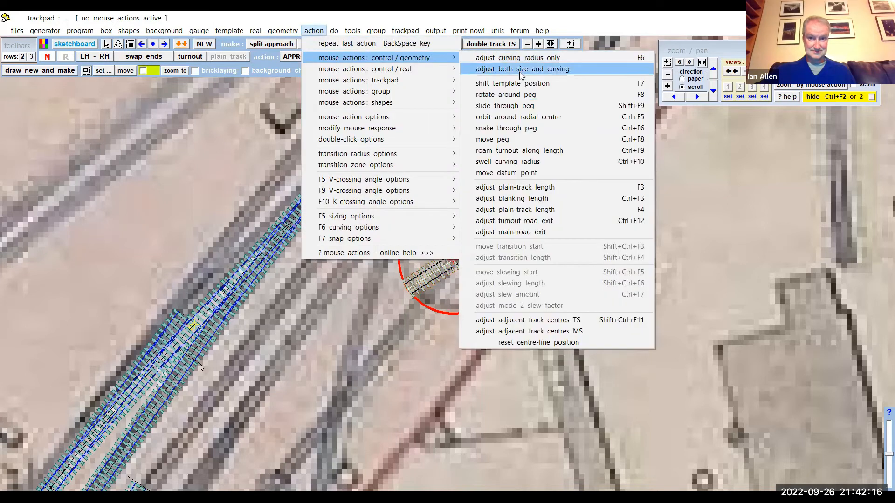
click(515, 94)
drag(637, 261, 612, 404)
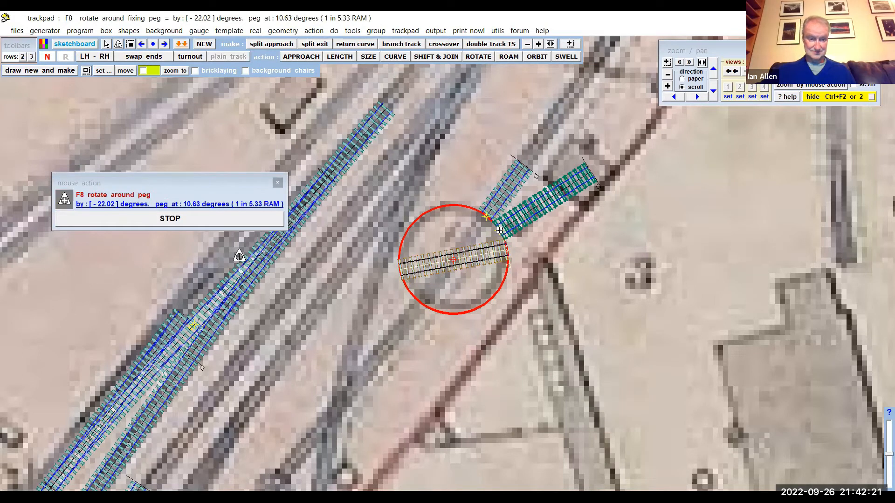
click(169, 219)
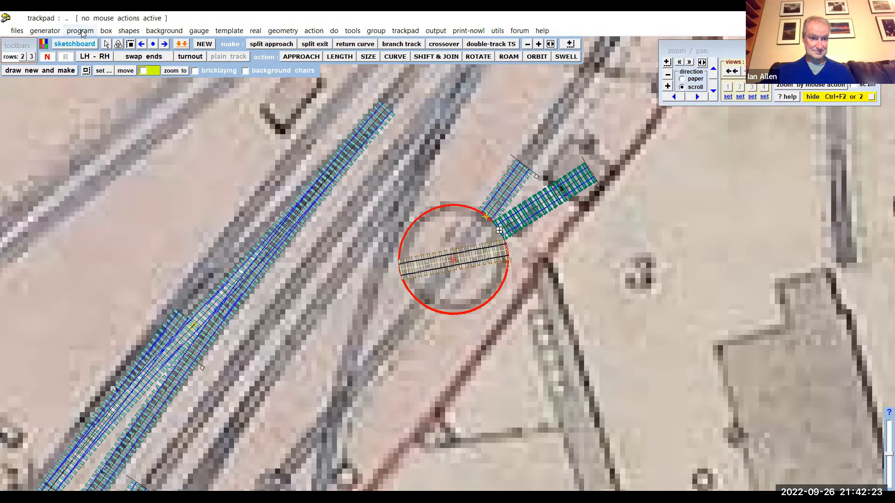
- Store the turntable track at its new angle in the background and snap-join the control template to its right-hand end
click(80, 30)
click(98, 146)
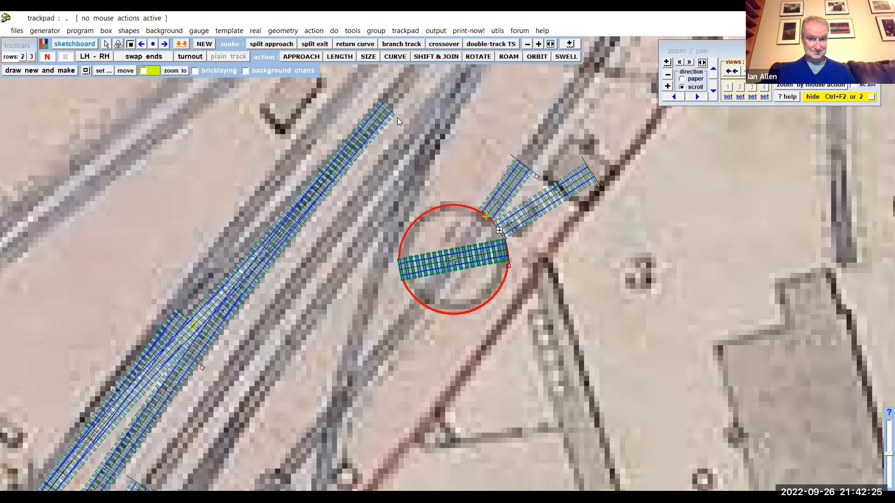
click(434, 57)
drag(469, 400, 578, 381)
click(147, 220)
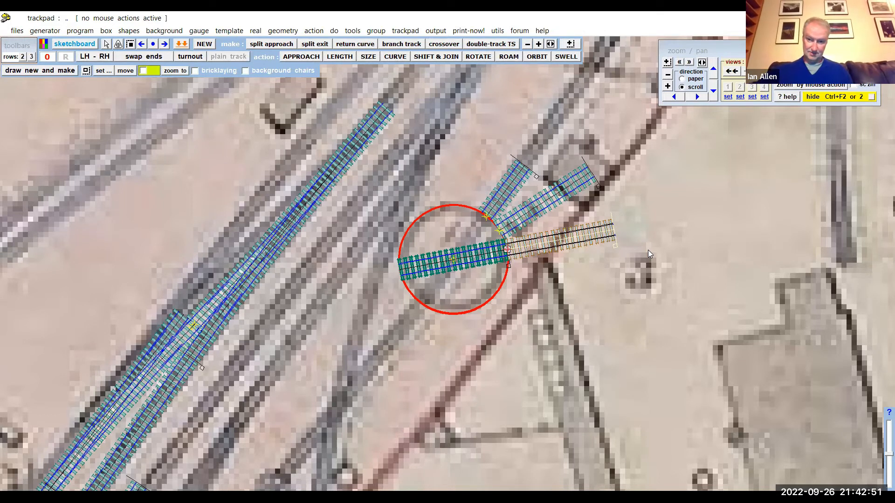
- Examine the turntable and traced tracks in the context of the whole station map
scroll(589, 291, down, 7)
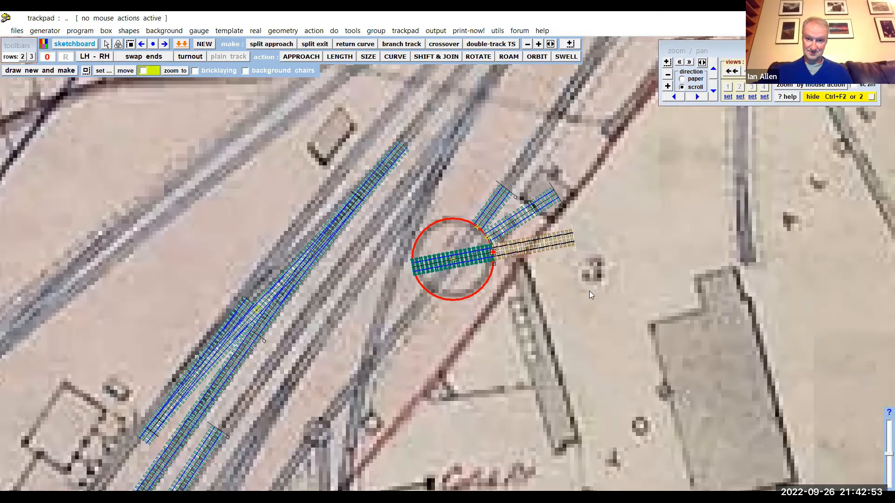
scroll(589, 291, down, 8)
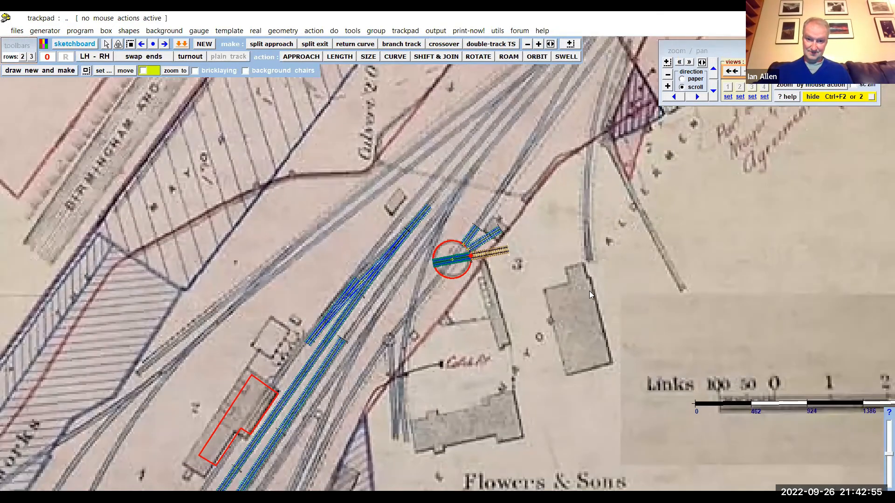
scroll(595, 202, down, 8)
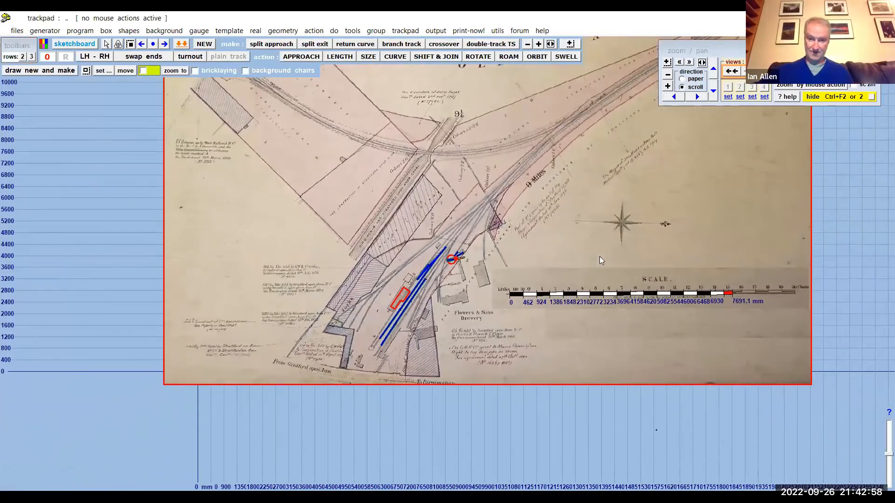
drag(591, 188, 599, 256)
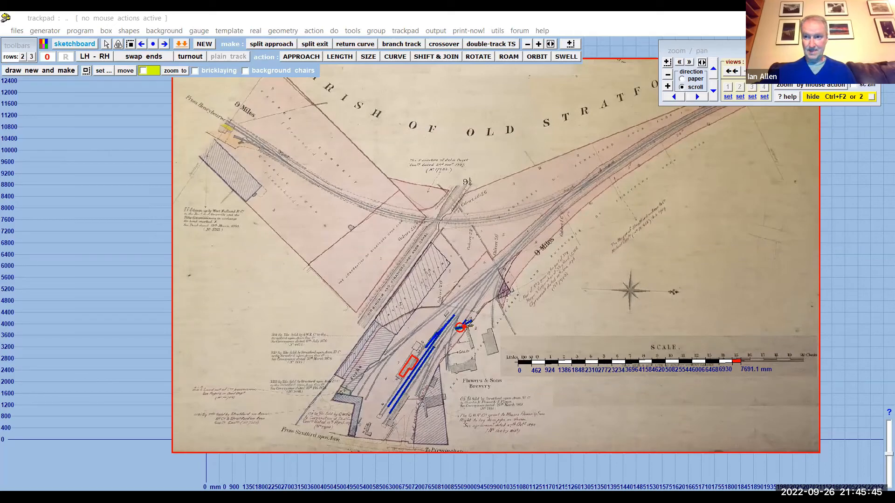
- Switch to the browser, look through the Templot Club front page and open the Baffled beginners forum
key(alt+Tab)
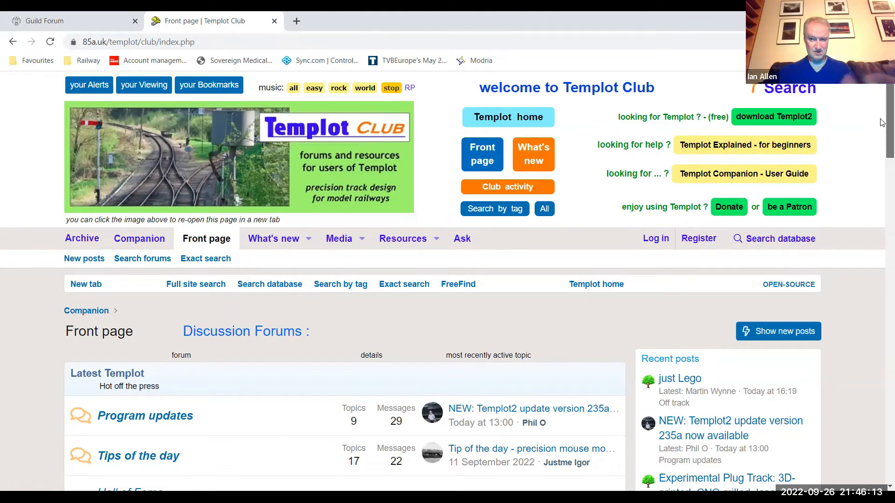
scroll(881, 129, down, 1)
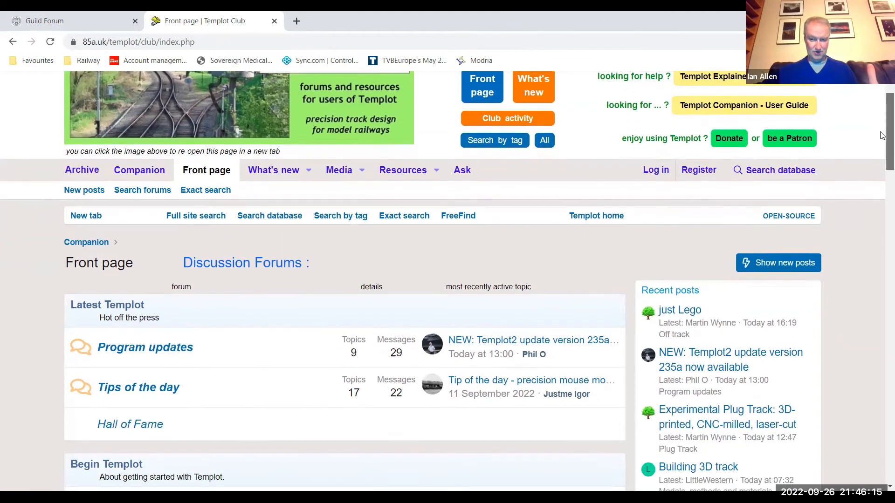
scroll(881, 128, up, 1)
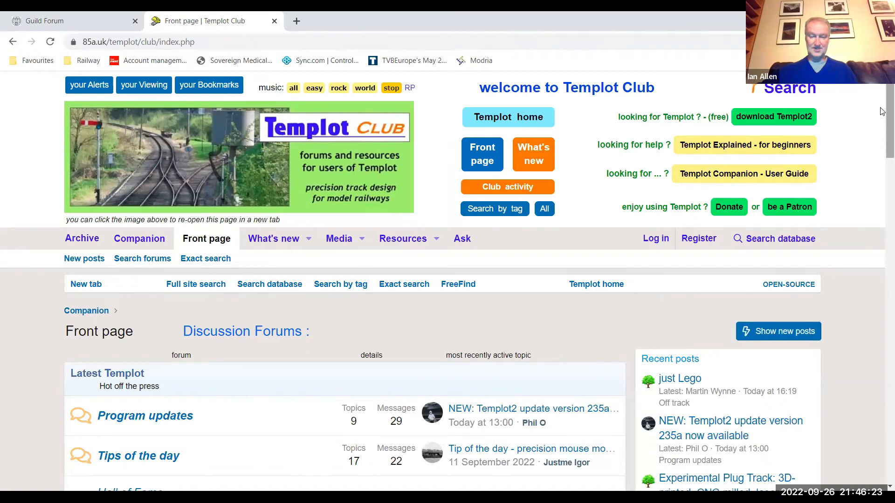
drag(880, 108, 882, 112)
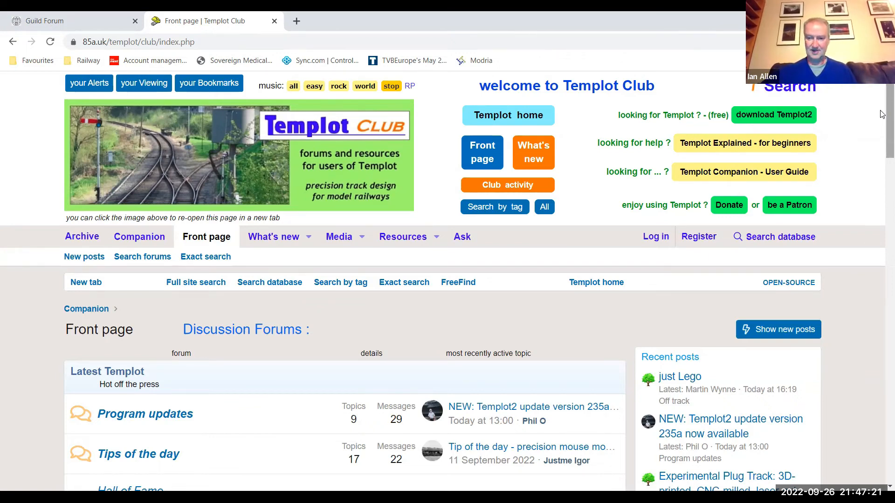
scroll(881, 135, down, 5)
scroll(881, 163, down, 2)
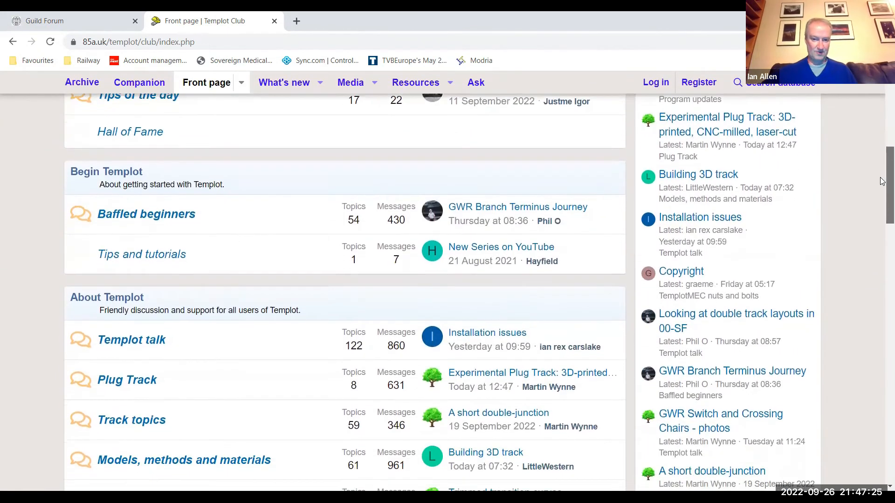
scroll(882, 183, down, 1)
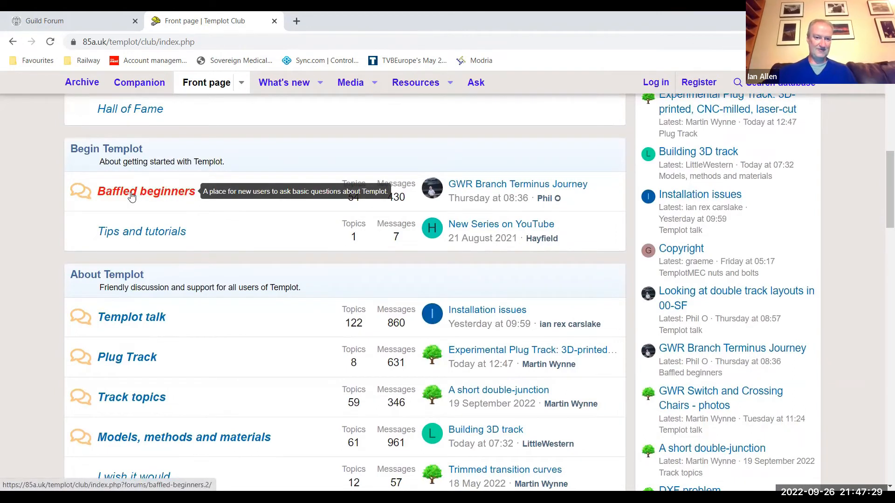
click(170, 196)
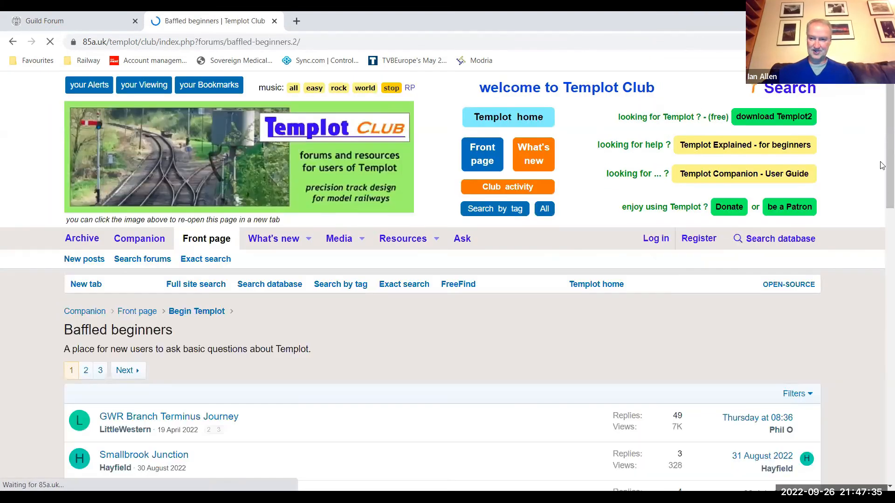
- Open the Watlington Station topic and read its instructions for loading a tiled background map
drag(881, 161, 881, 290)
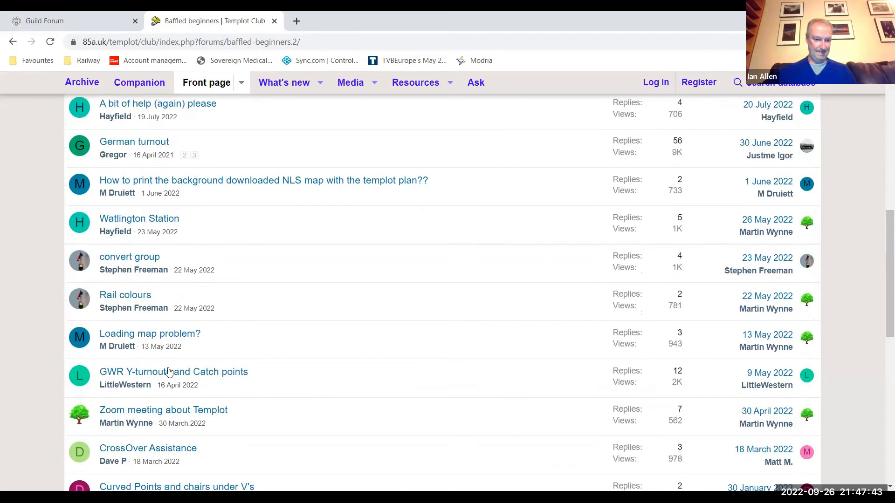
mouse_move(142, 222)
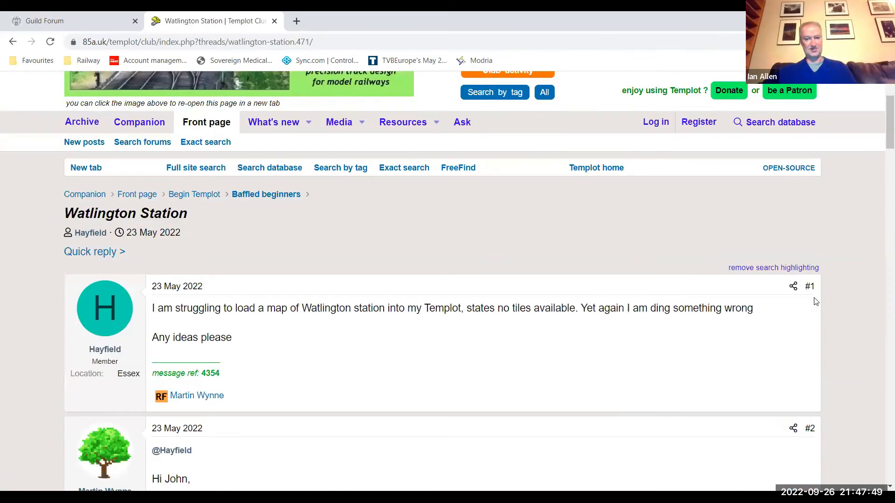
scroll(815, 302, down, 2)
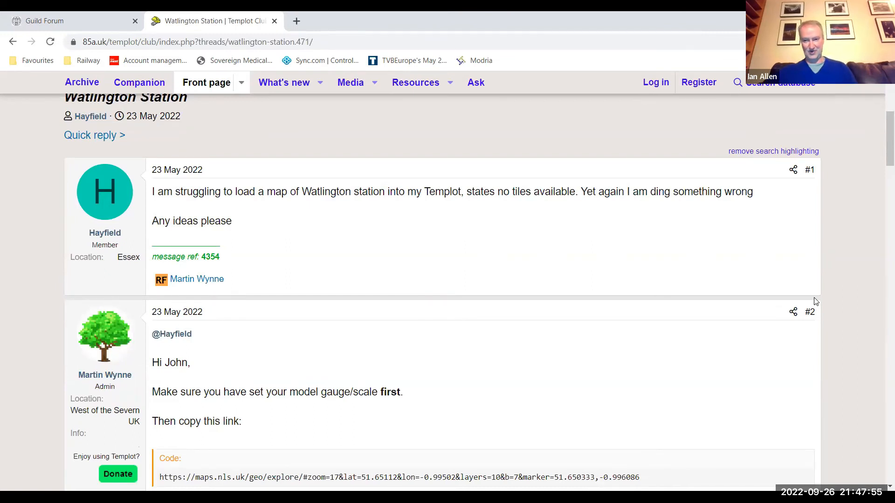
scroll(815, 302, down, 2)
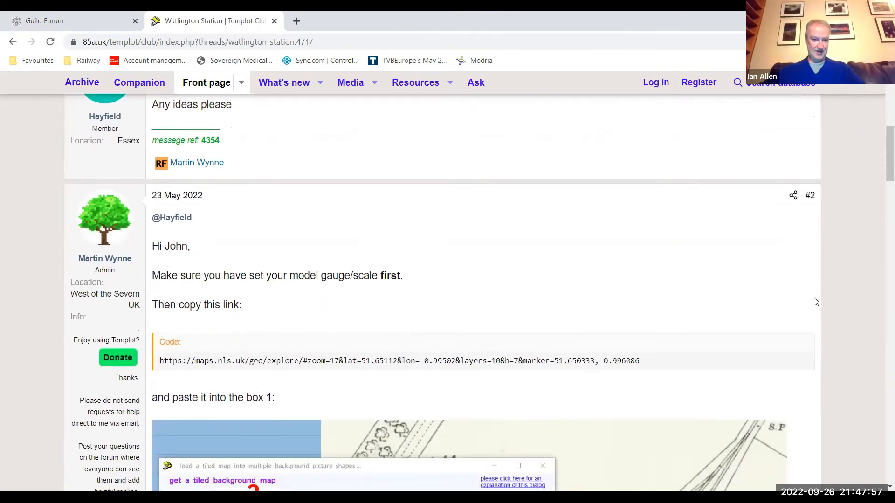
scroll(816, 302, down, 4)
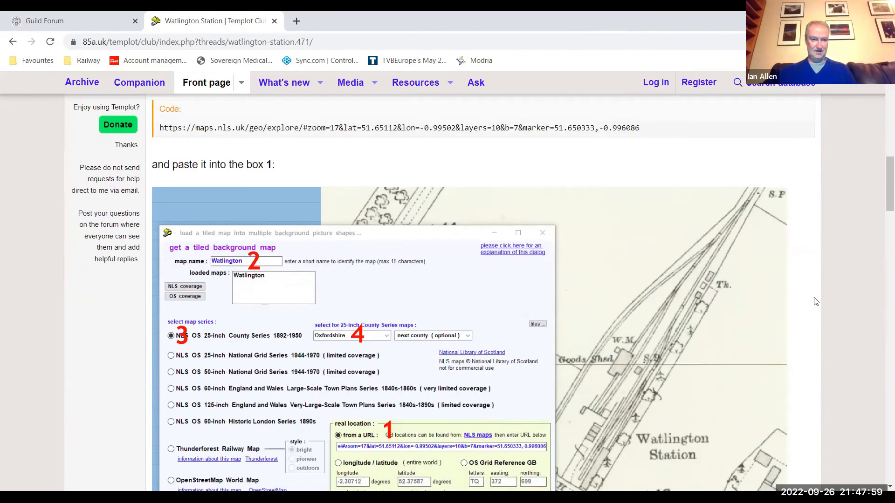
scroll(815, 301, down, 2)
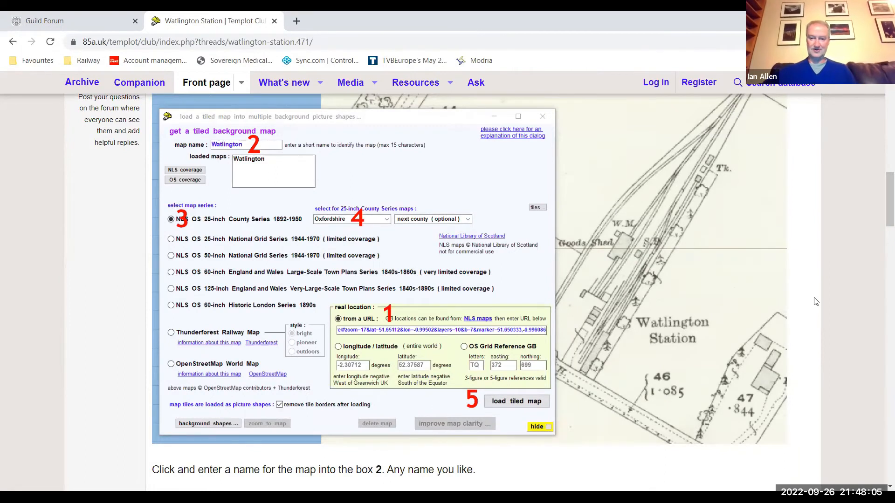
- Read the rest of the Watlington Station topic, covering the map-loading steps, extending the tiled map and the follow-up replies
scroll(815, 302, down, 1)
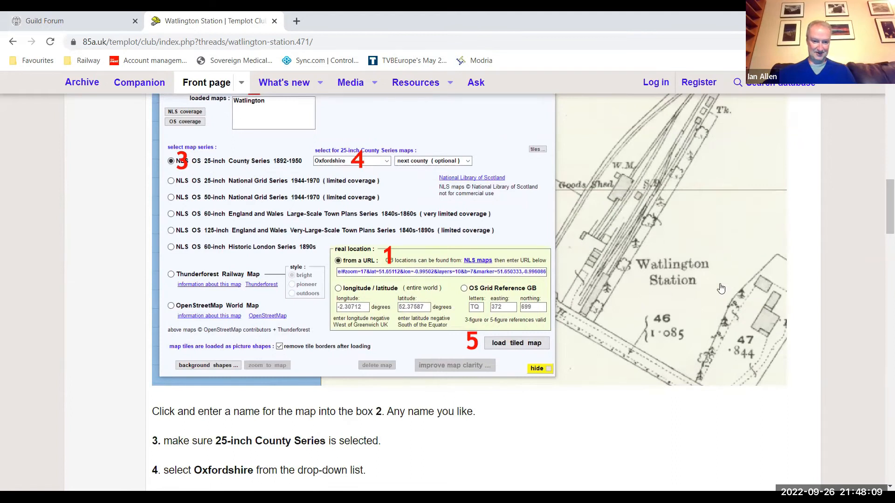
scroll(721, 289, down, 5)
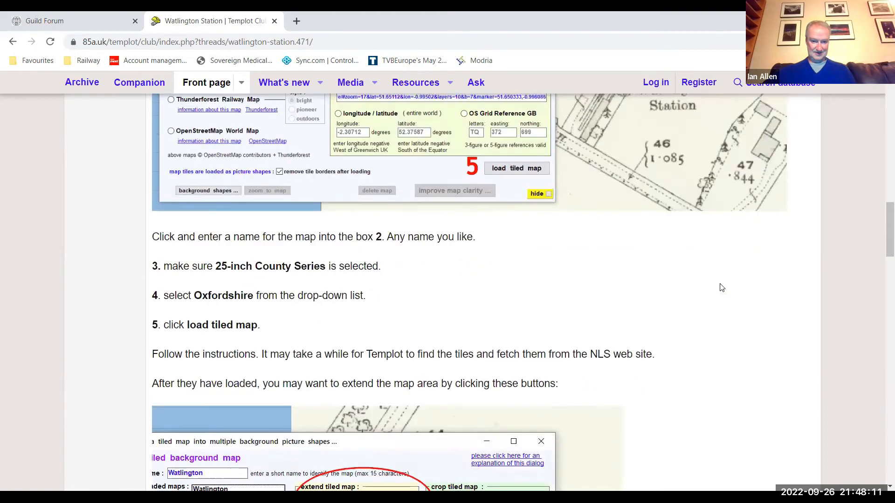
scroll(721, 287, down, 1)
scroll(721, 287, down, 3)
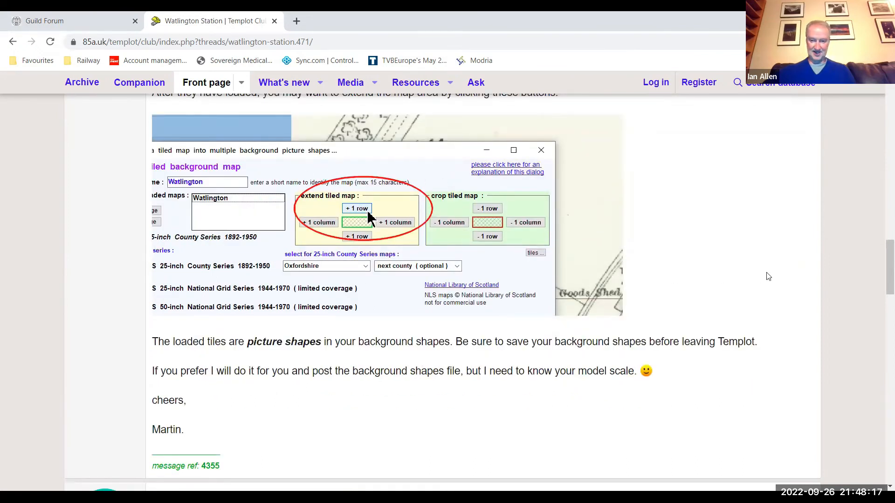
scroll(768, 276, down, 5)
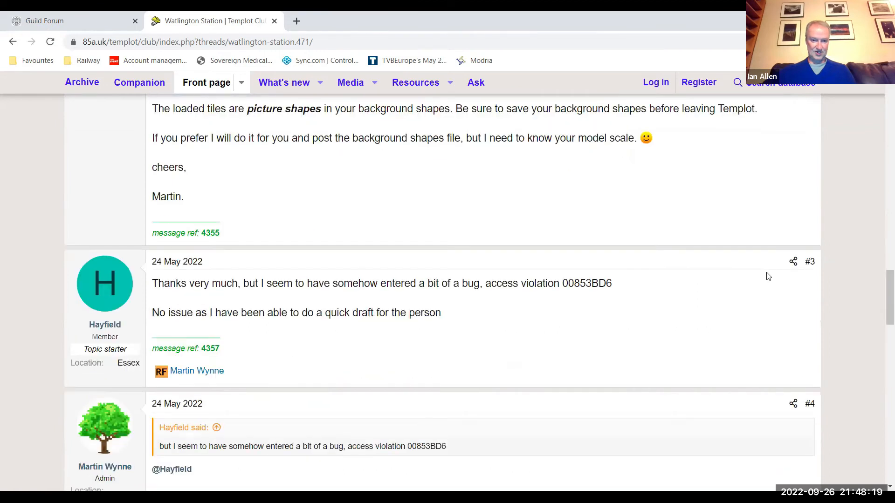
scroll(768, 277, down, 2)
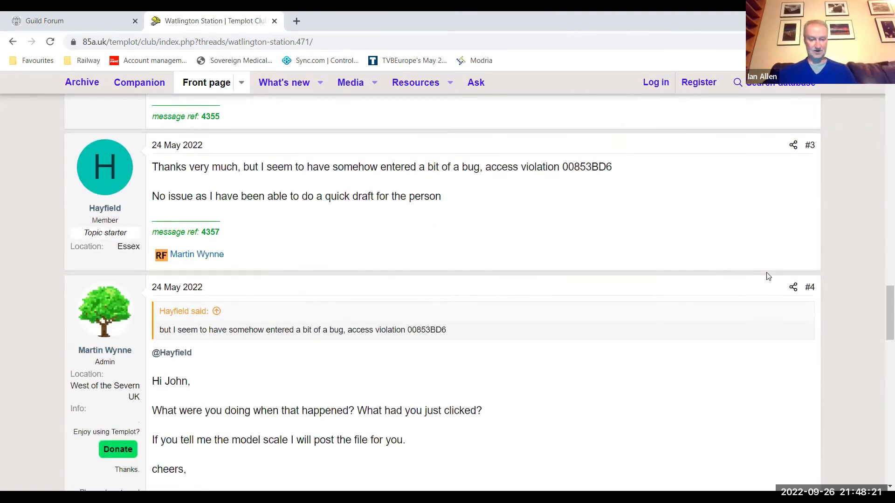
scroll(768, 276, down, 6)
scroll(768, 276, down, 2)
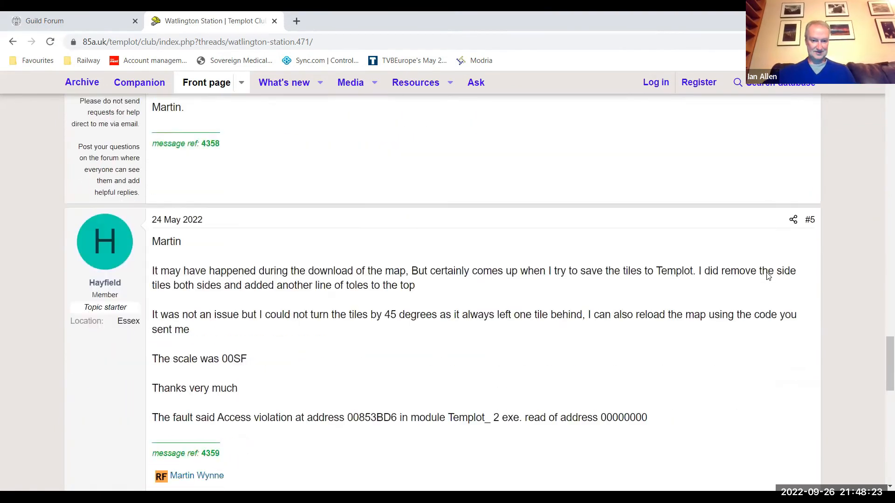
scroll(768, 276, down, 6)
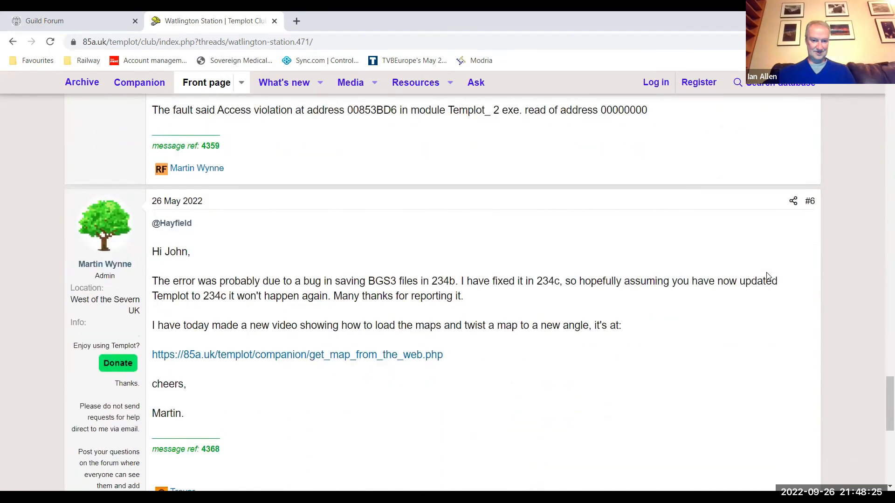
scroll(768, 276, up, 2)
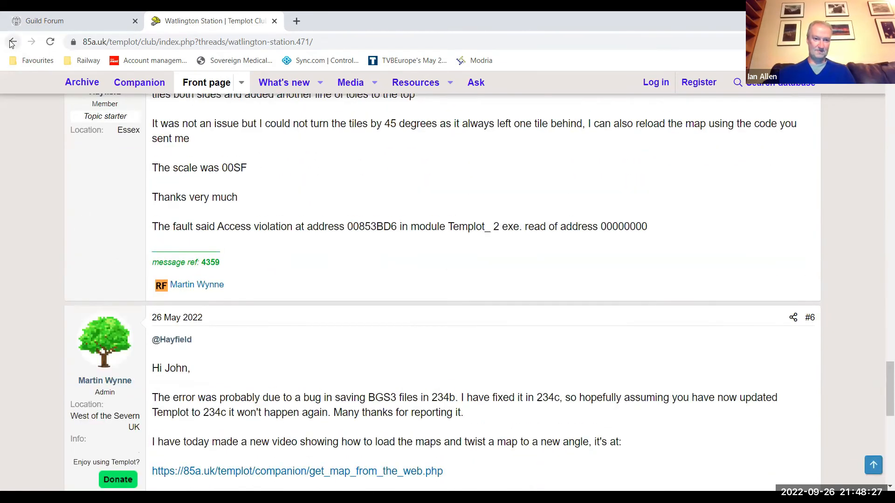
- Return to the Baffled beginners forum, look through its topics and open "Double junction, where am I going wrong!"
click(12, 43)
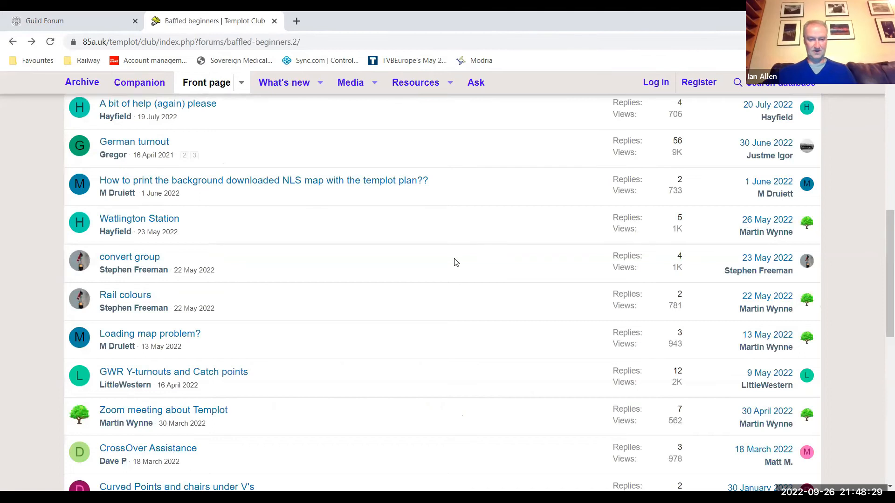
scroll(456, 263, down, 2)
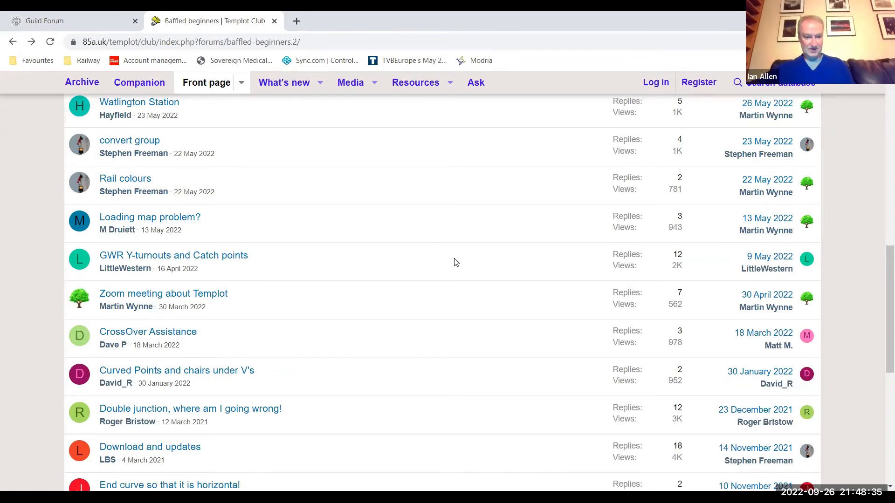
scroll(456, 262, down, 3)
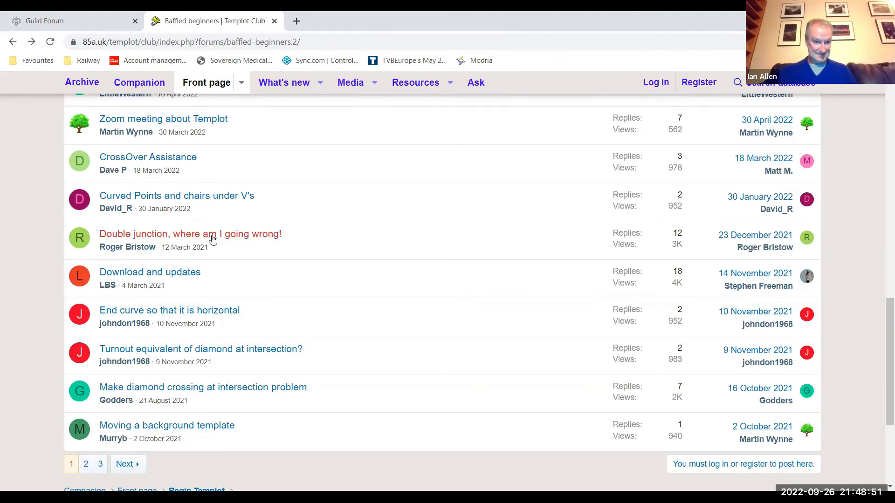
click(191, 235)
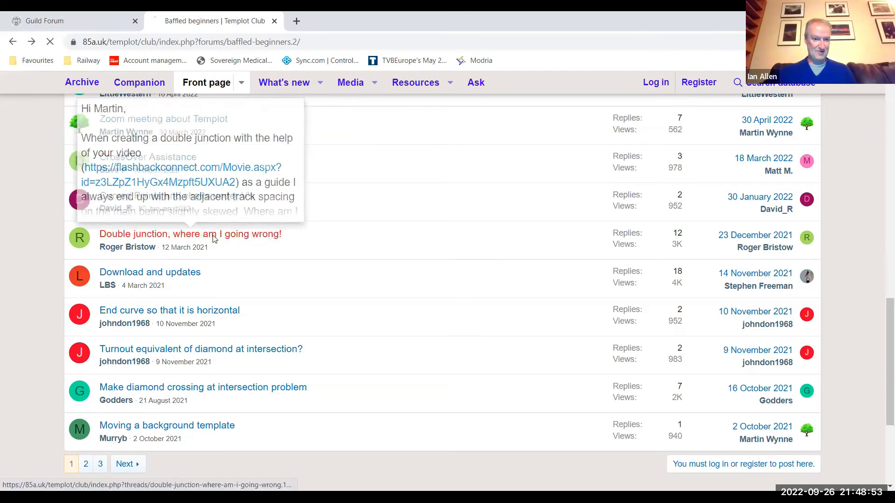
- Read the opening question about skewed track spacing and the first reply about chair positions
scroll(586, 304, down, 6)
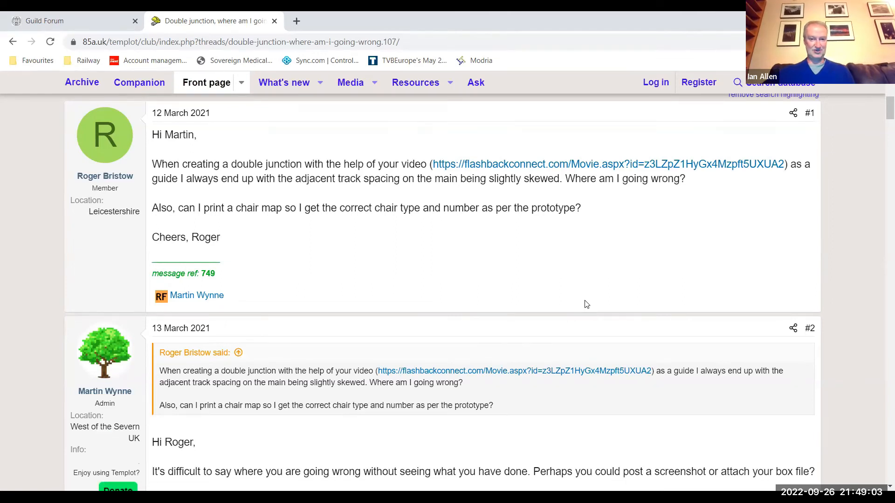
scroll(587, 304, down, 5)
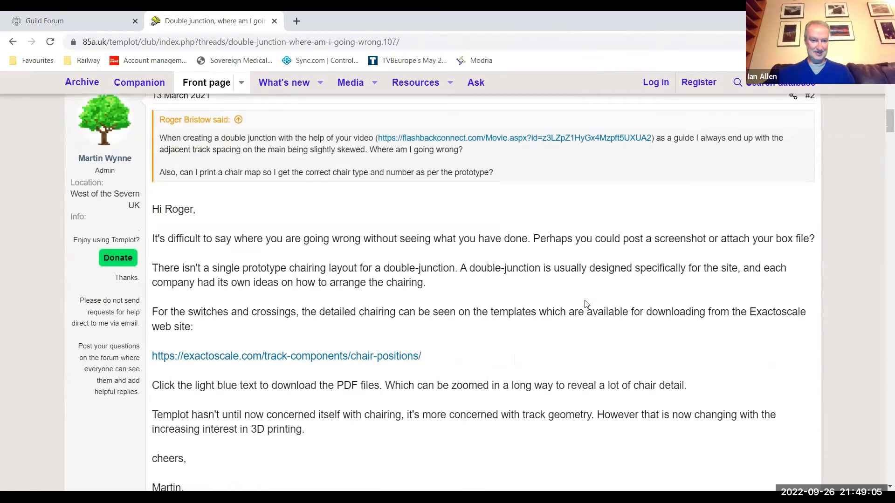
scroll(586, 303, up, 7)
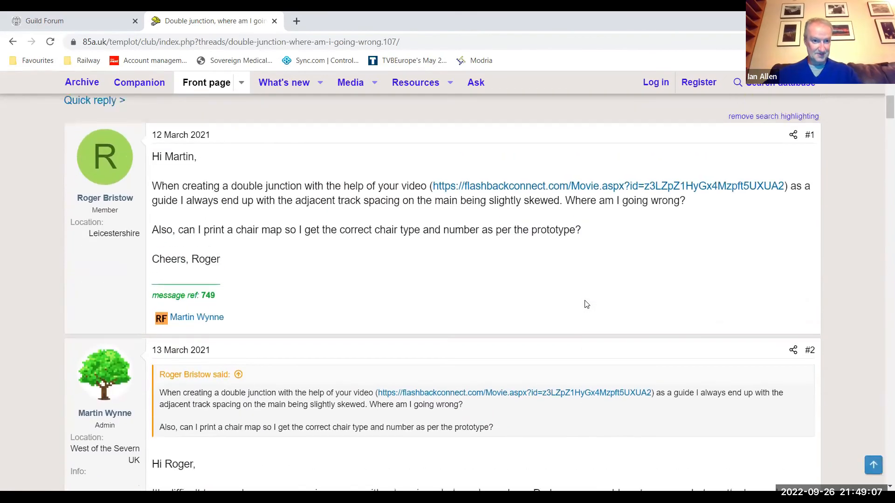
scroll(585, 300, down, 8)
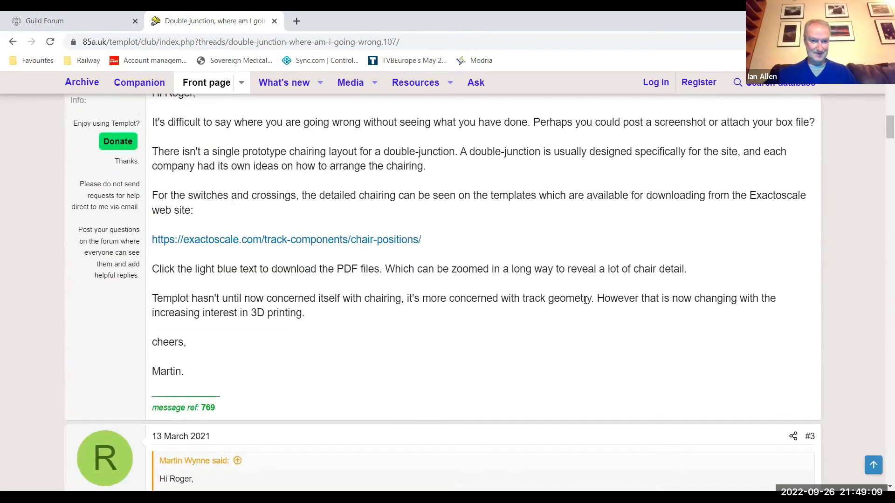
scroll(587, 300, up, 4)
scroll(585, 301, down, 8)
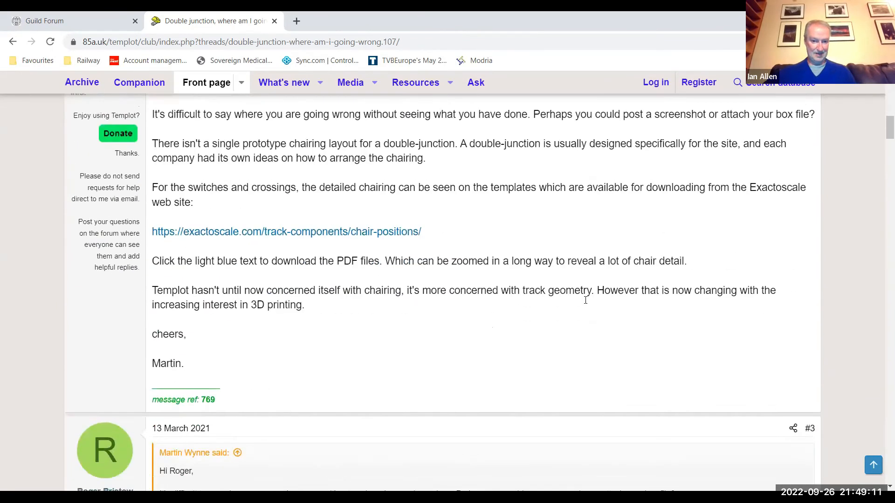
- Examine the posted double-junction screenshots and the replies explaining how to re-create the junction
scroll(586, 306, down, 6)
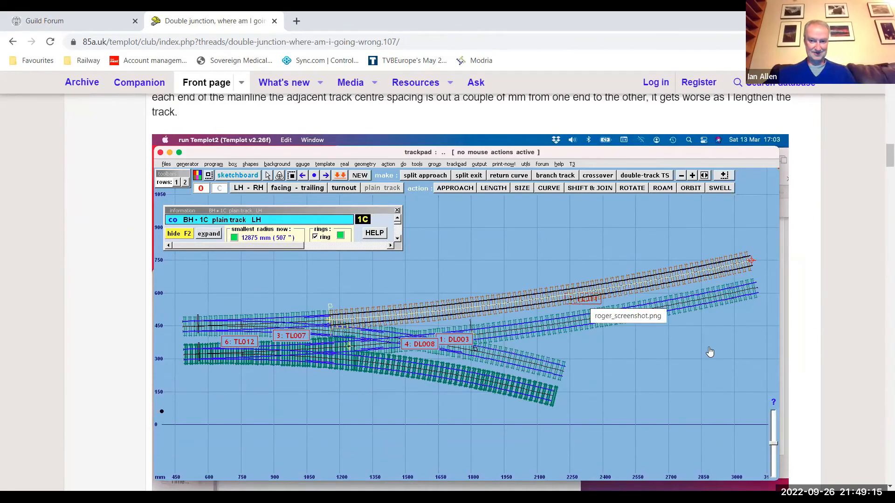
scroll(710, 351, down, 16)
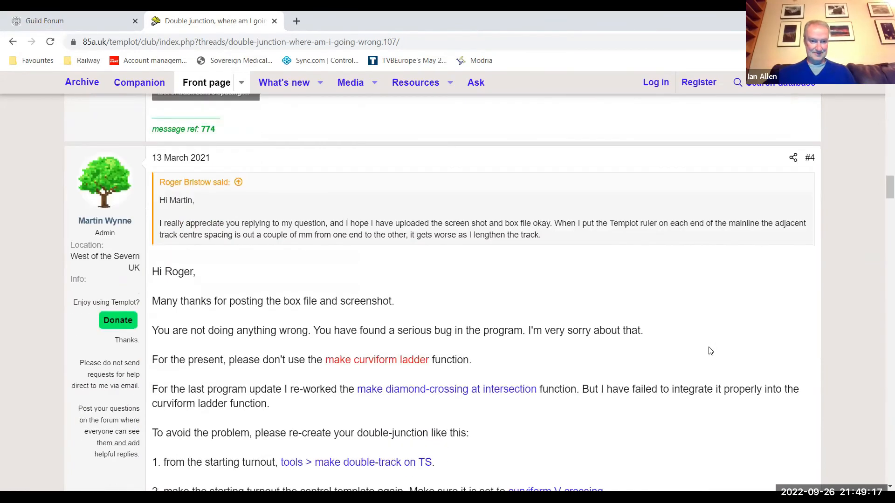
scroll(710, 351, down, 4)
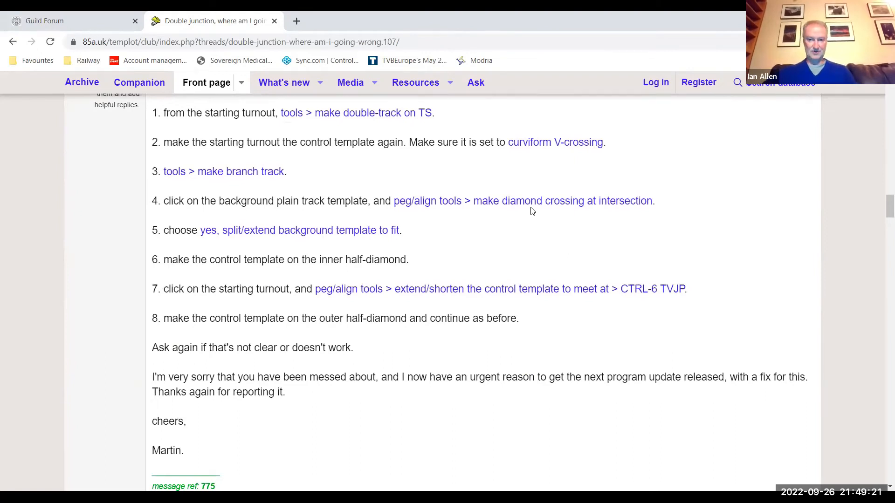
scroll(685, 241, down, 4)
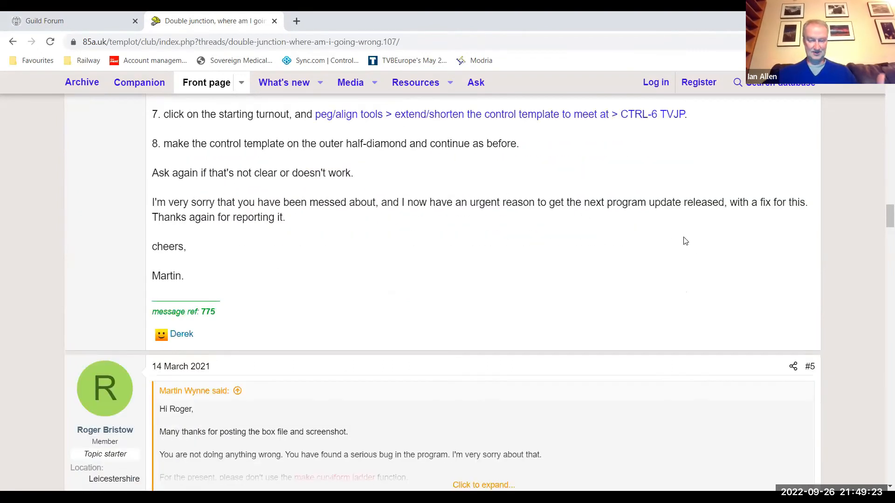
scroll(685, 241, down, 5)
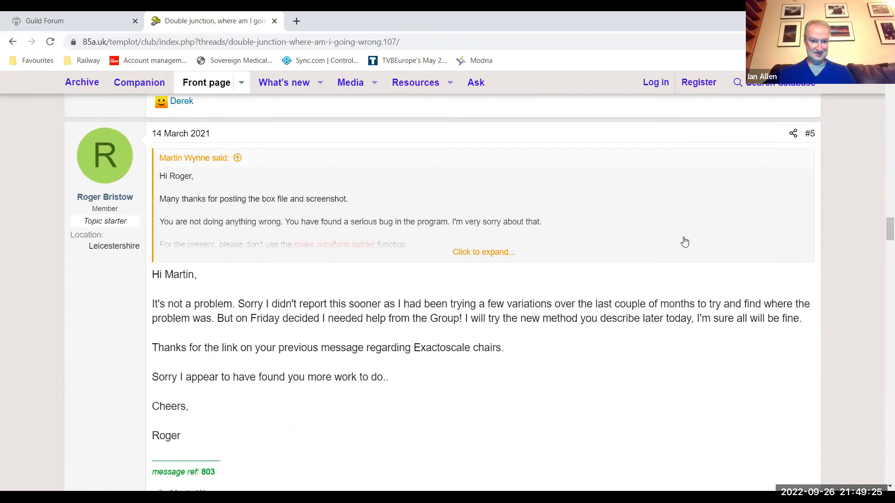
scroll(685, 241, down, 10)
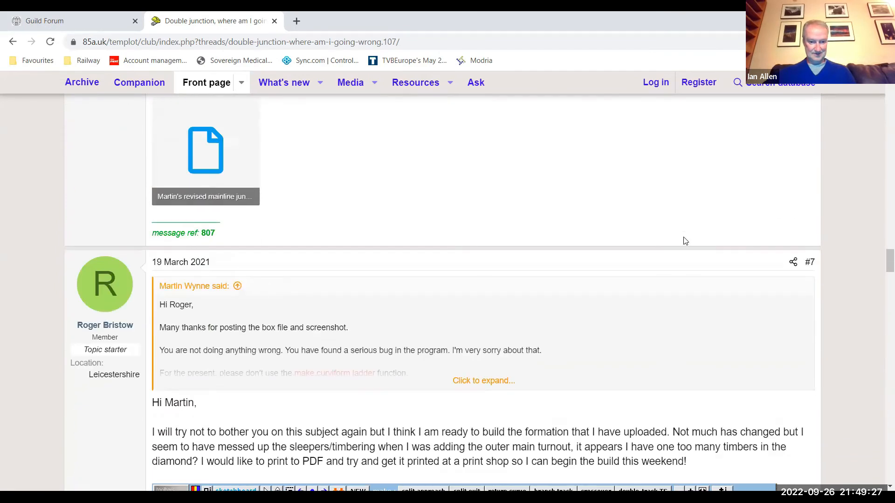
scroll(685, 241, down, 9)
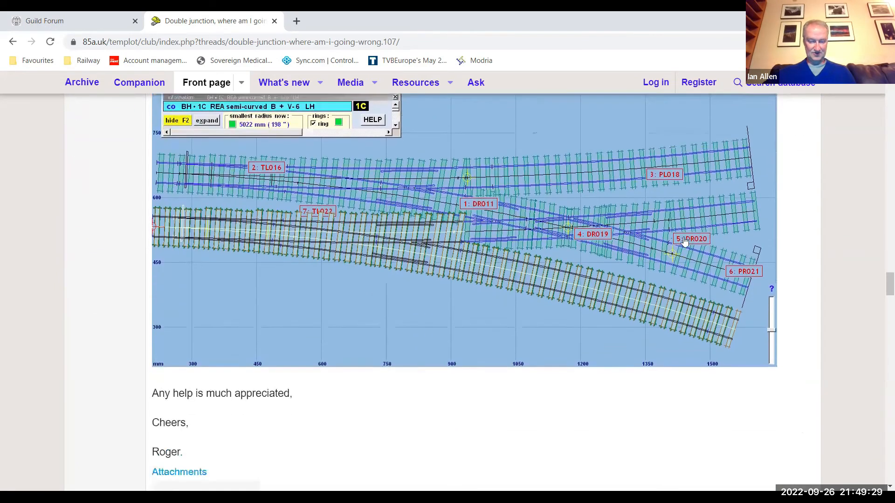
scroll(685, 241, down, 1)
- Go back to the Templot Club front page and look through its discussion forums
drag(882, 295, 882, 86)
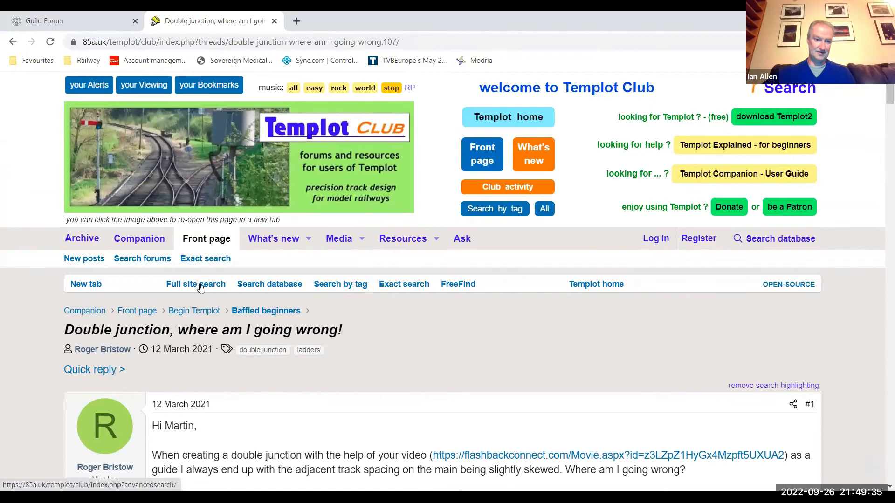
click(140, 315)
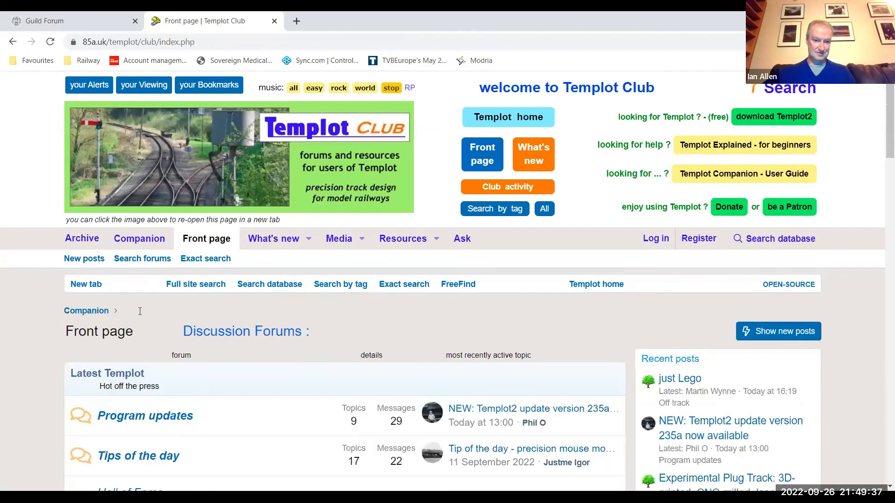
scroll(140, 311, down, 6)
scroll(140, 311, down, 5)
scroll(402, 310, down, 6)
scroll(402, 309, up, 10)
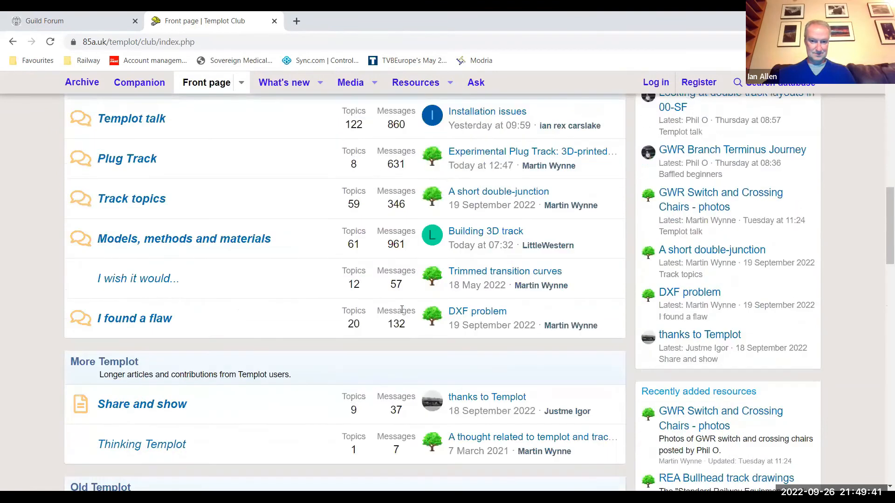
scroll(401, 310, up, 4)
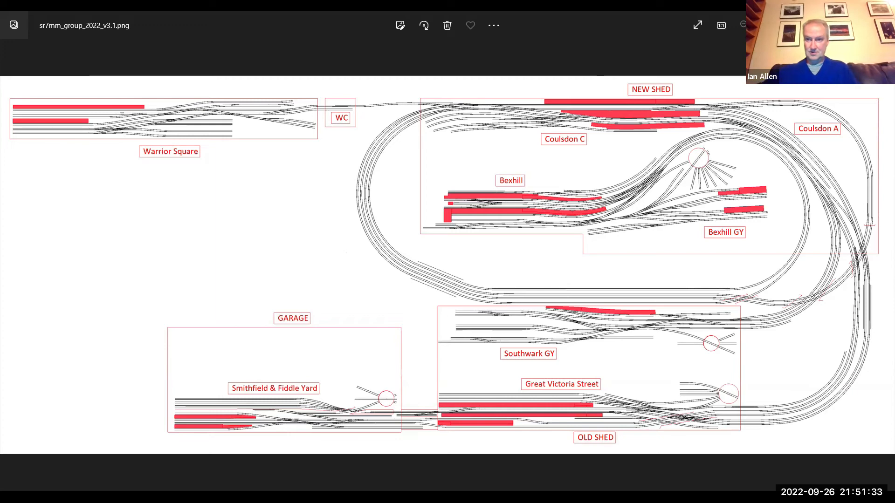
- Examine the Bexhill, turntable, NEW SHED, Coulsdon C and WC areas of the sr7mm_group_2022_v3.1.png plan, ending on the whole layout
scroll(504, 245, up, 5)
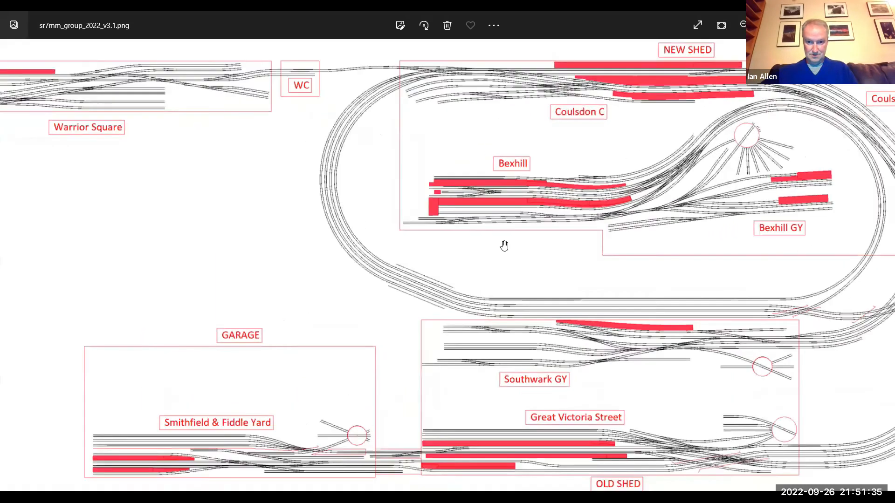
scroll(537, 242, up, 1)
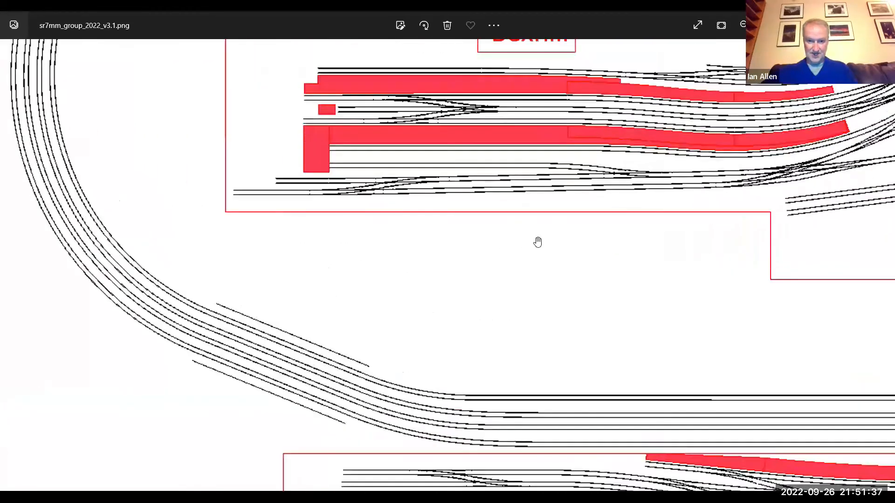
drag(374, 308, 206, 356)
drag(641, 361, 344, 457)
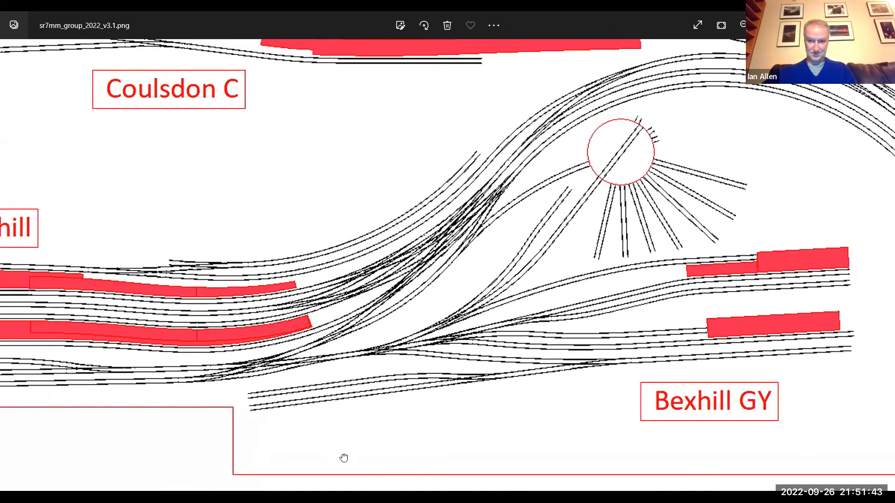
mouse_move(708, 232)
mouse_down()
mouse_move(705, 346)
mouse_move(880, 374)
mouse_up()
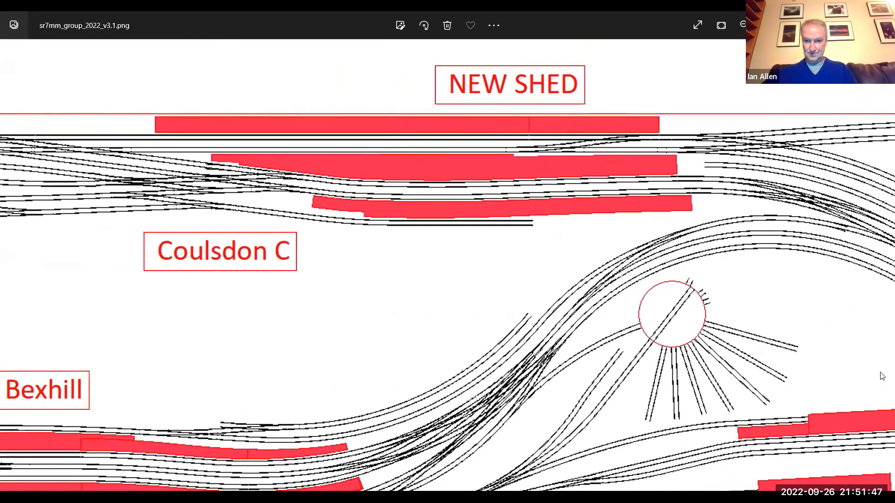
mouse_move(326, 303)
mouse_down()
mouse_move(527, 329)
mouse_move(843, 317)
mouse_up()
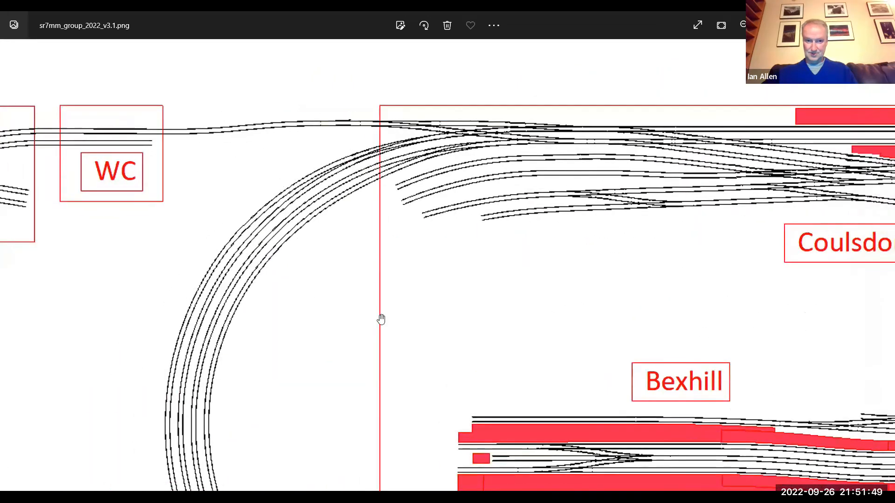
scroll(379, 317, down, 4)
scroll(381, 321, down, 4)
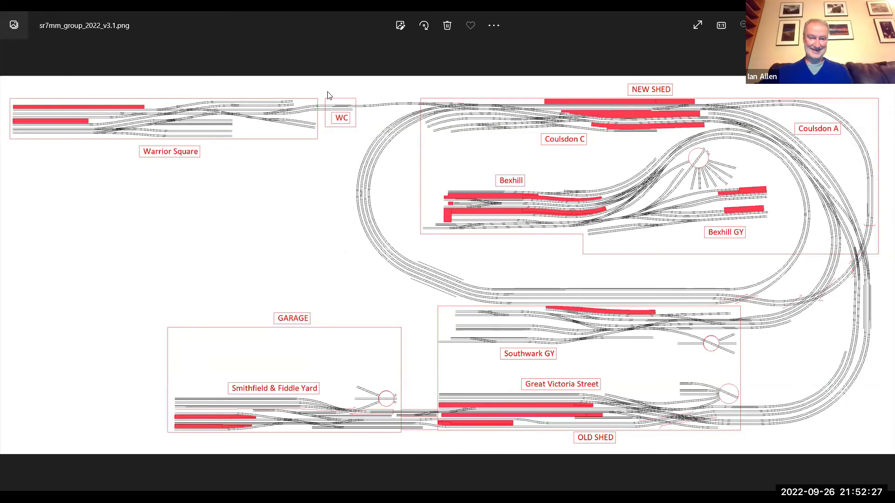
- Examine the track between Warrior Square and WC on the layout plan
scroll(327, 91, up, 2)
scroll(338, 130, up, 3)
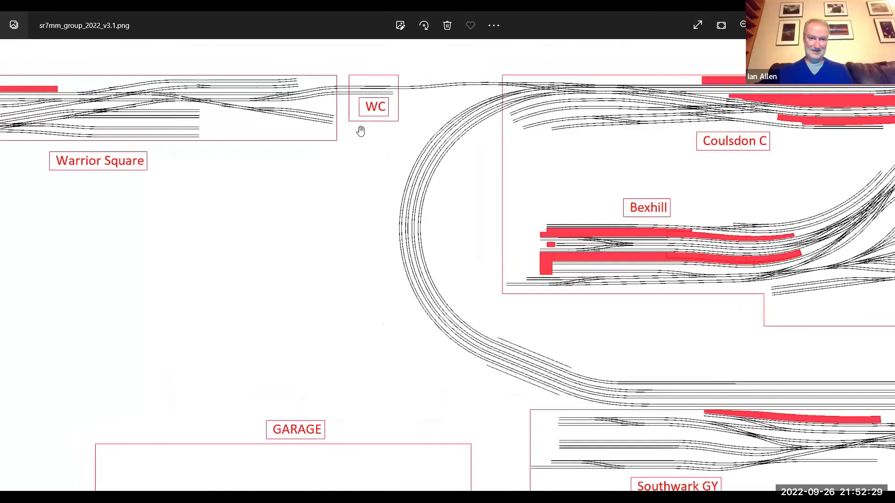
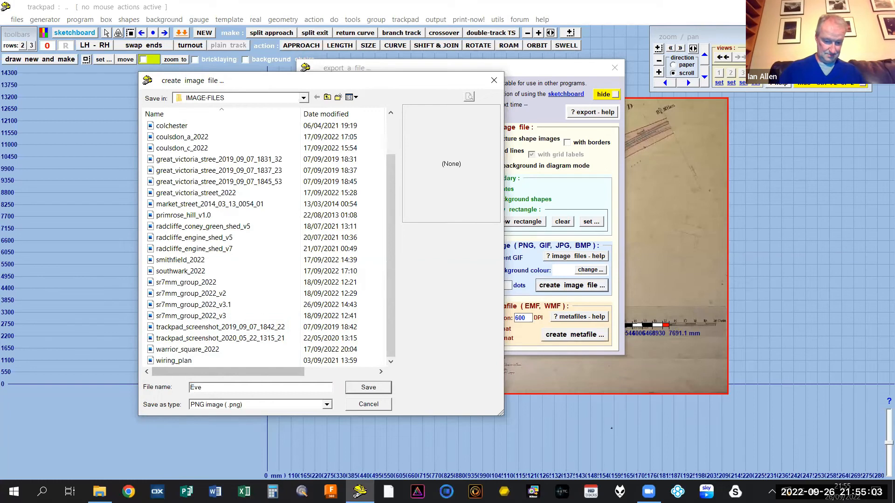
- Name the image file being exported "Evening With Statford"
text(With)
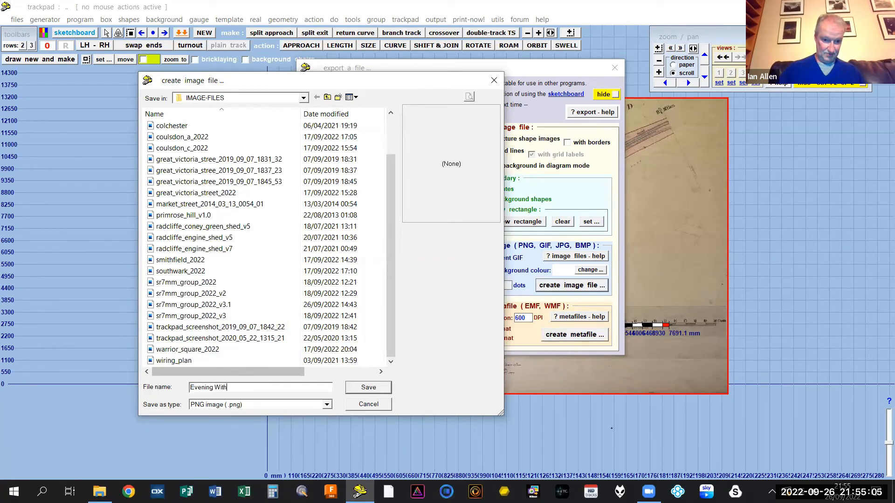
text( Startford)
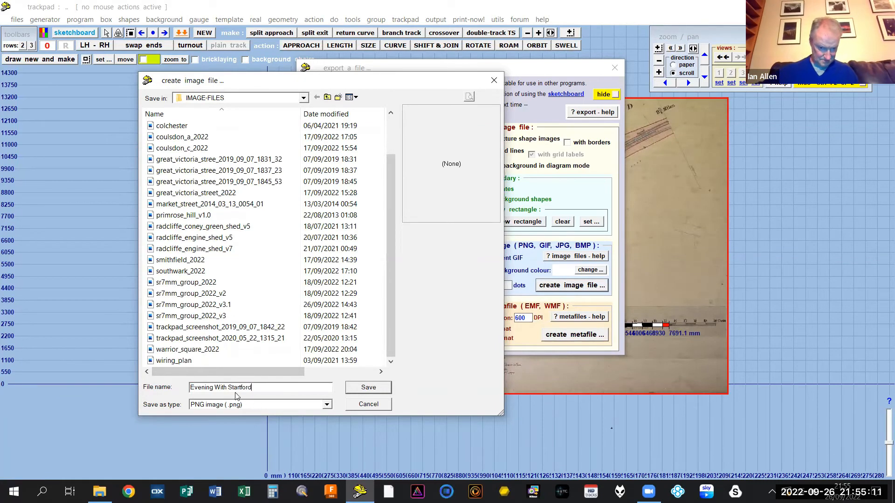
key(BackSpace)
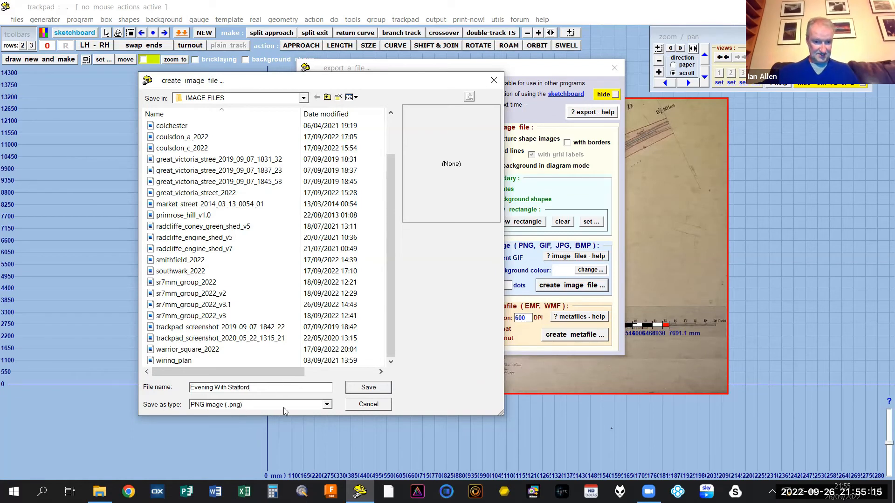
- Try JPEG as the image file format and return to PNG
click(327, 404)
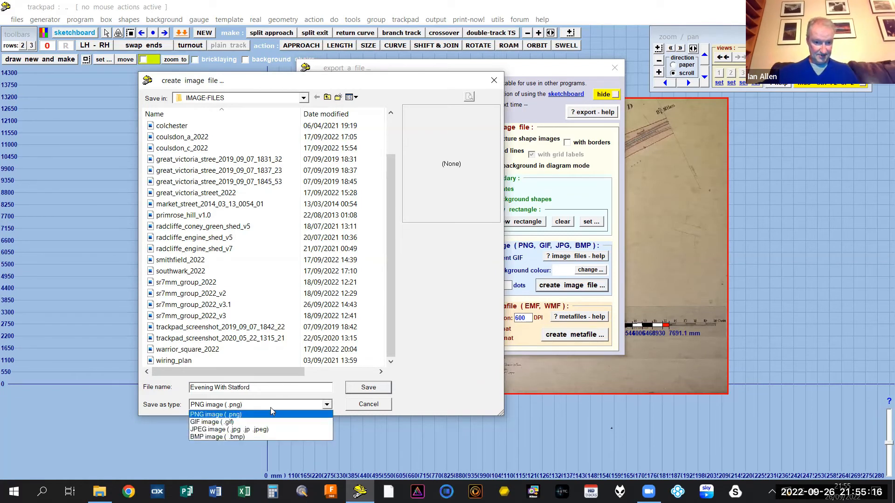
click(210, 430)
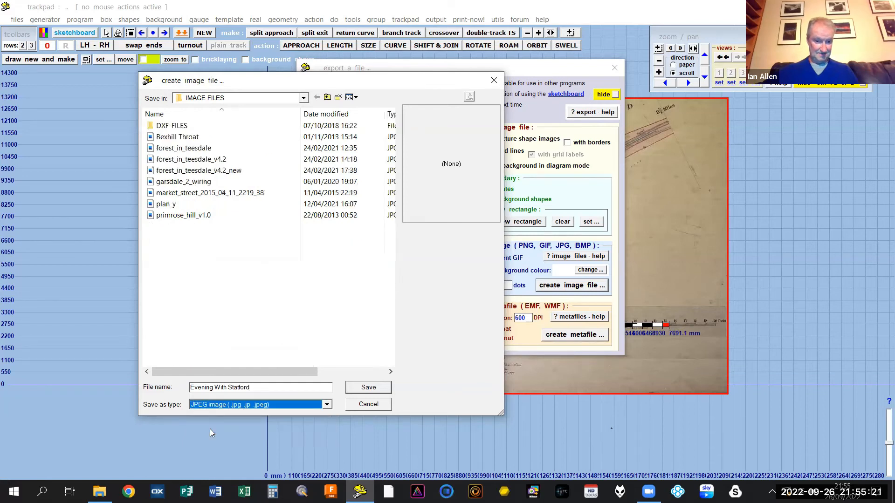
click(327, 405)
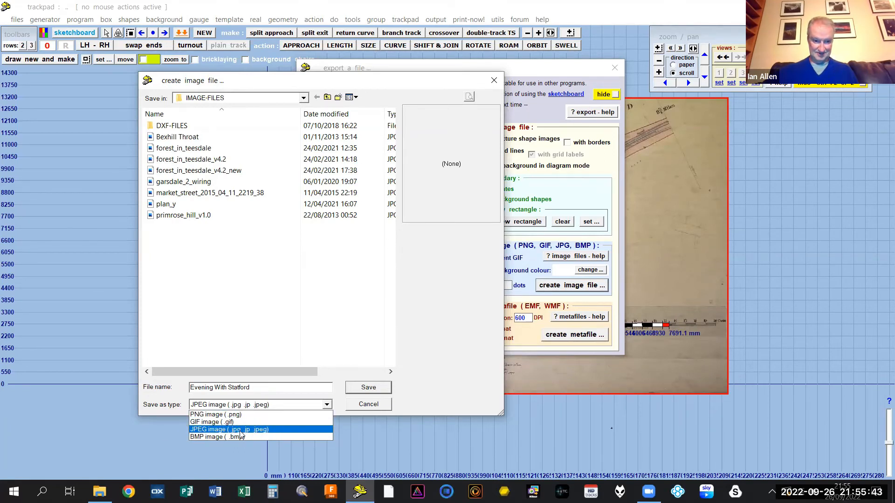
click(218, 415)
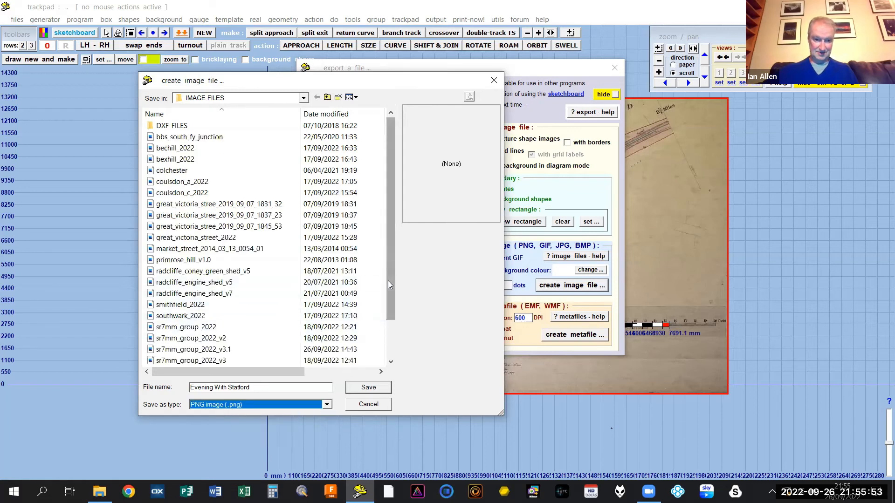
- Save the PNG image of the track plan and inspect it in the usual image viewer
drag(388, 281, 390, 338)
click(367, 388)
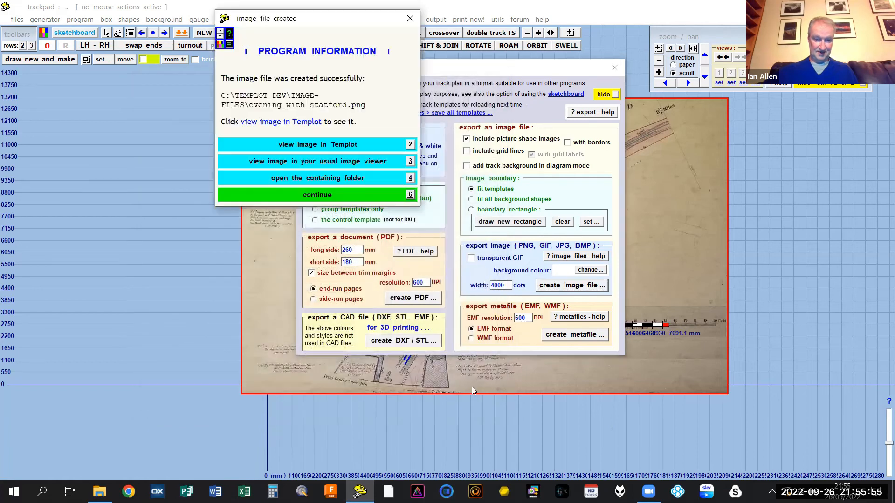
click(290, 162)
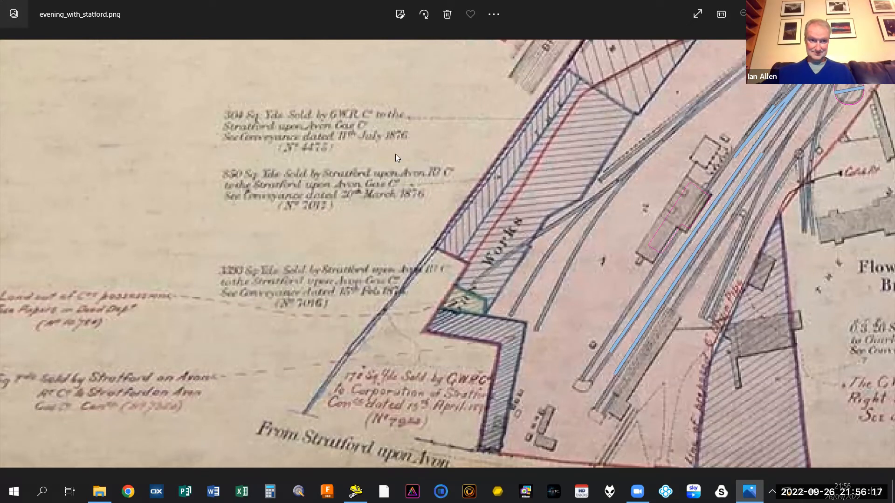
click(882, 11)
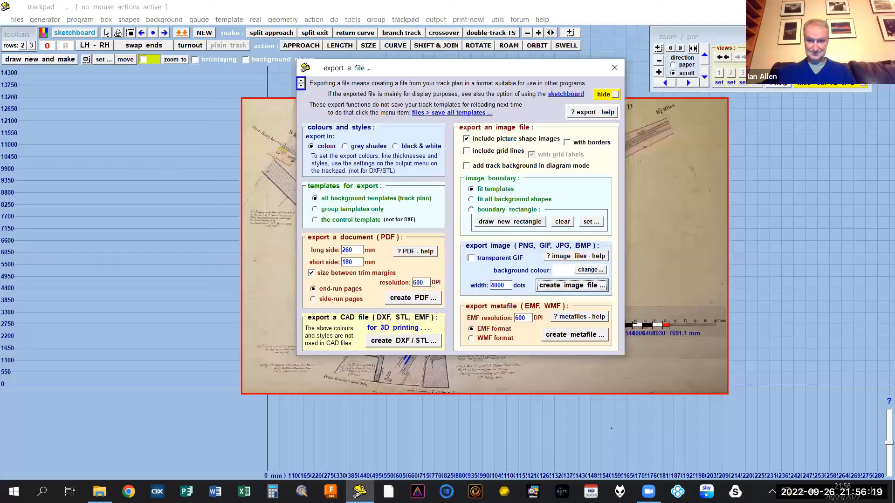
click(615, 69)
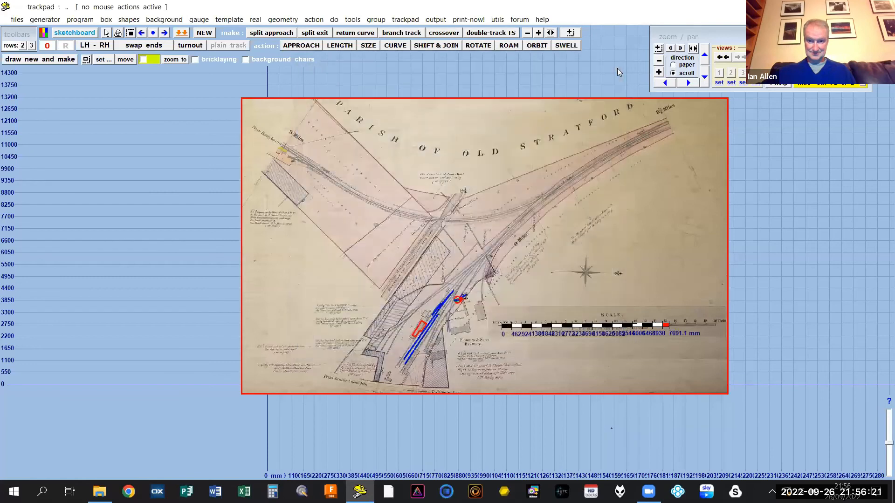
- Set the image export boundary to a new rectangle drawn around nearly the whole Stratford map
click(436, 20)
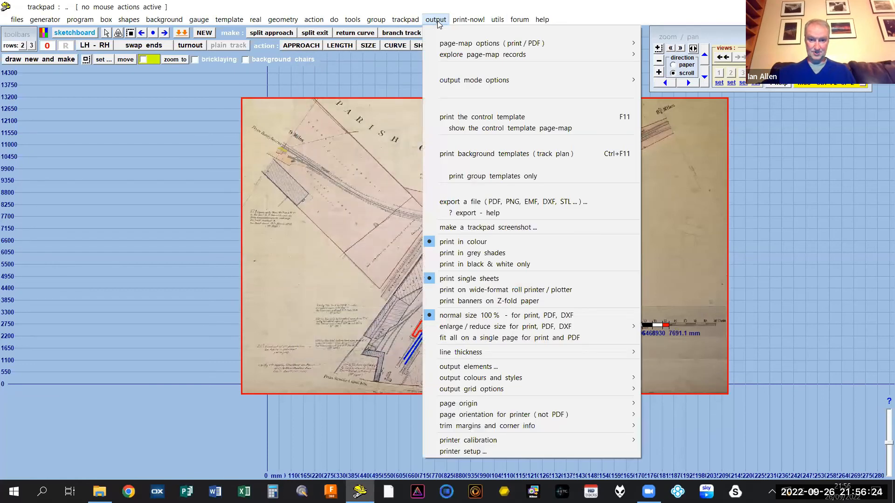
click(509, 202)
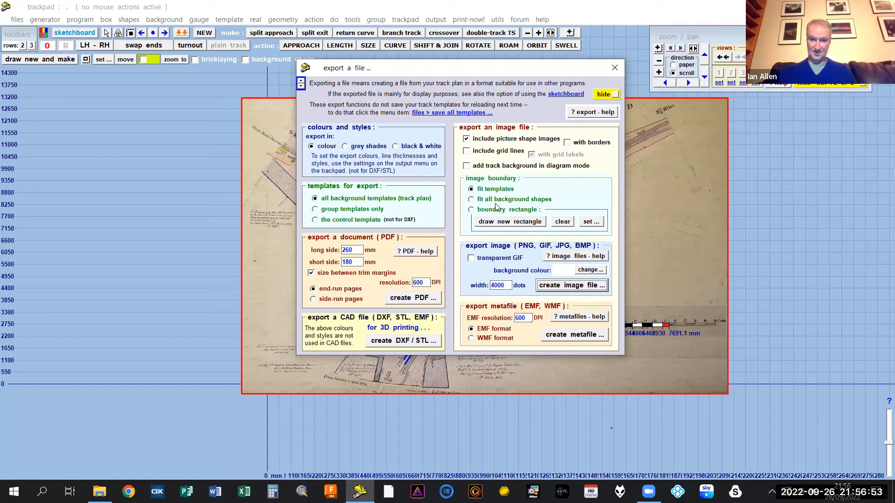
click(471, 210)
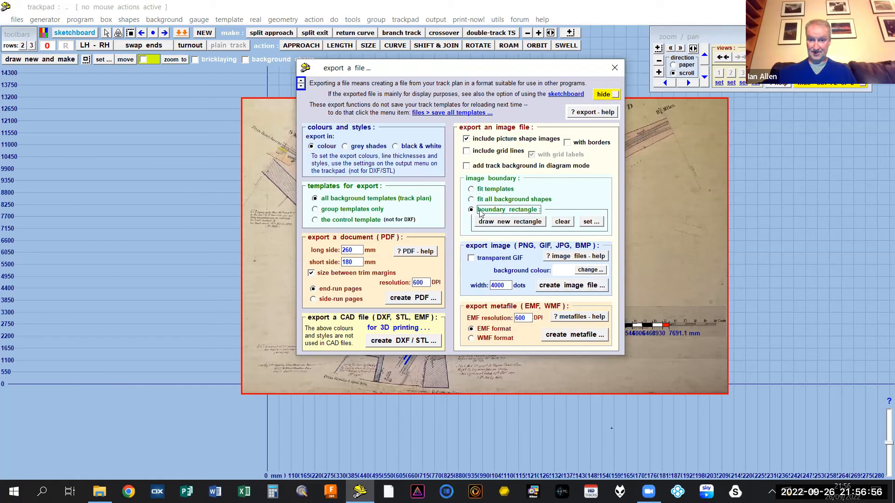
click(503, 223)
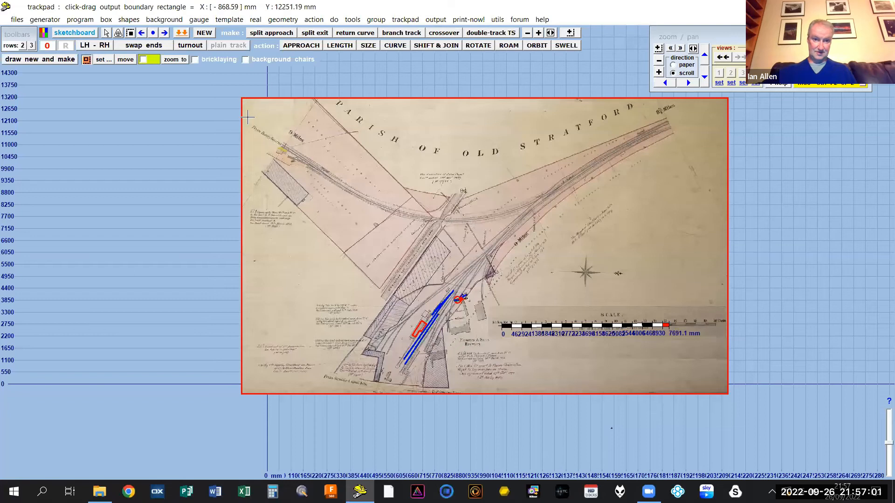
drag(248, 115, 682, 391)
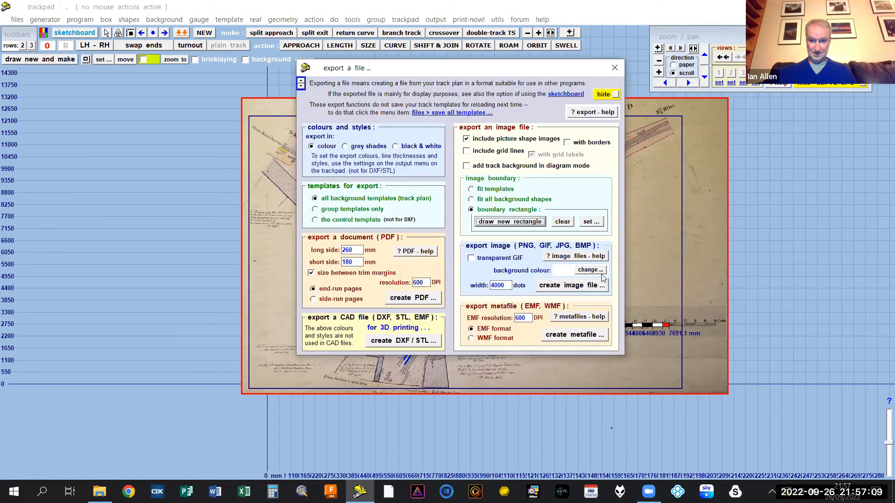
- Create a PNG image of the bounded area with the file name "Stratford Evening With"
click(576, 289)
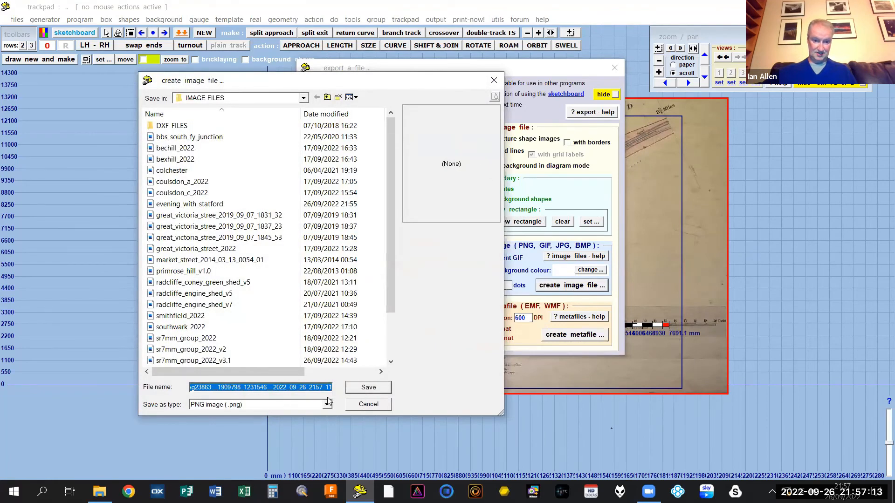
click(274, 388)
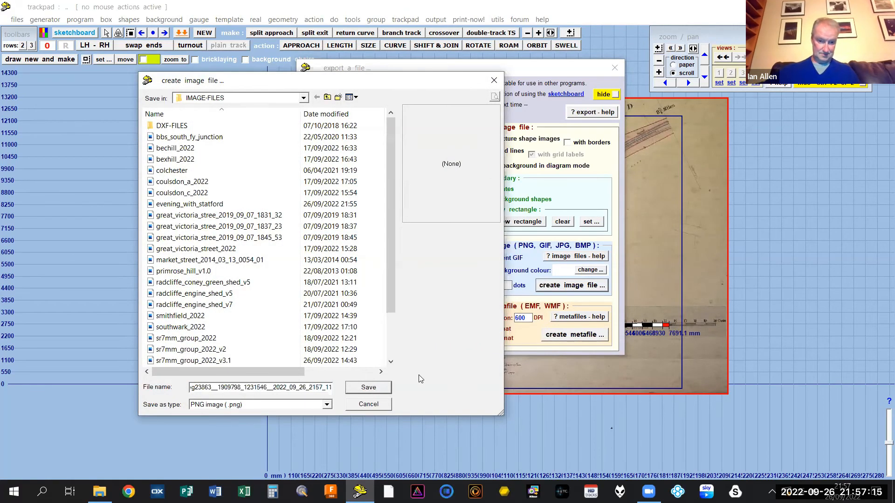
key(ctrl+a)
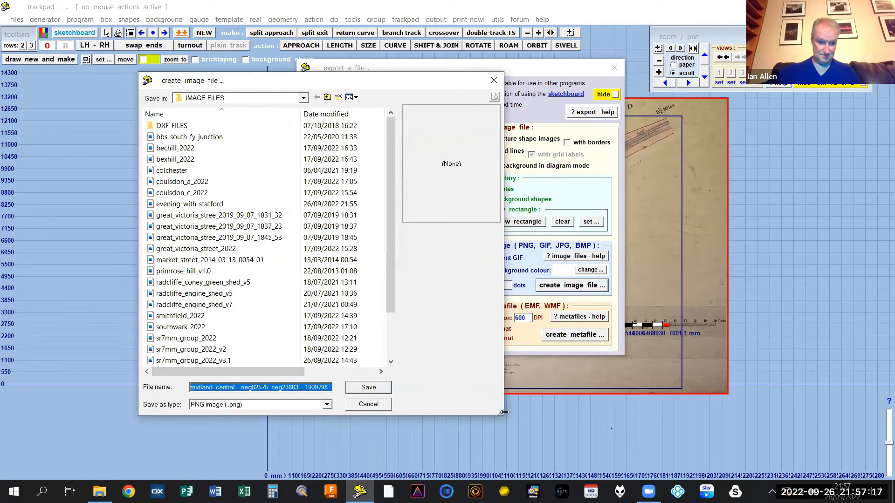
text(Stratford Evening With)
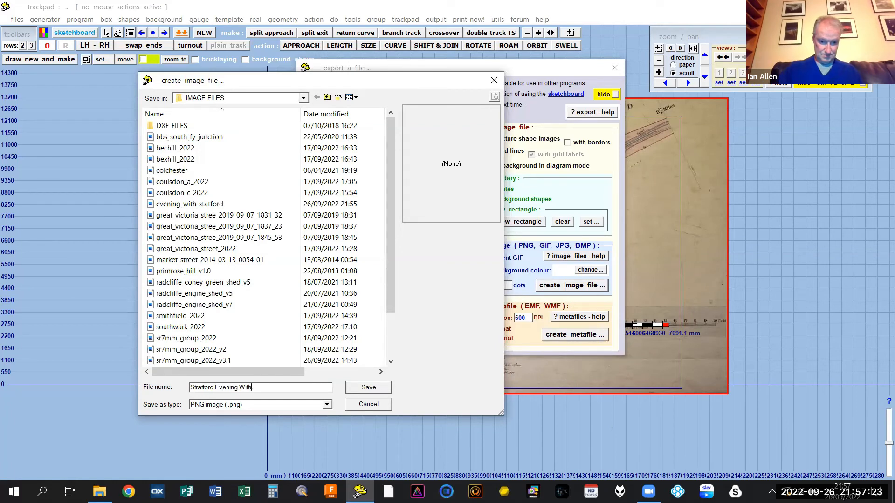
click(370, 388)
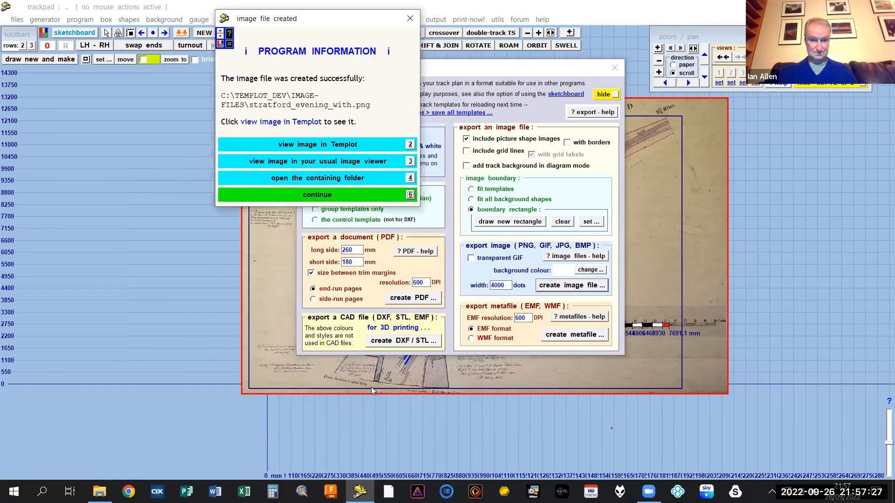
- Inspect the new image in the usual image viewer and close the export window
click(306, 162)
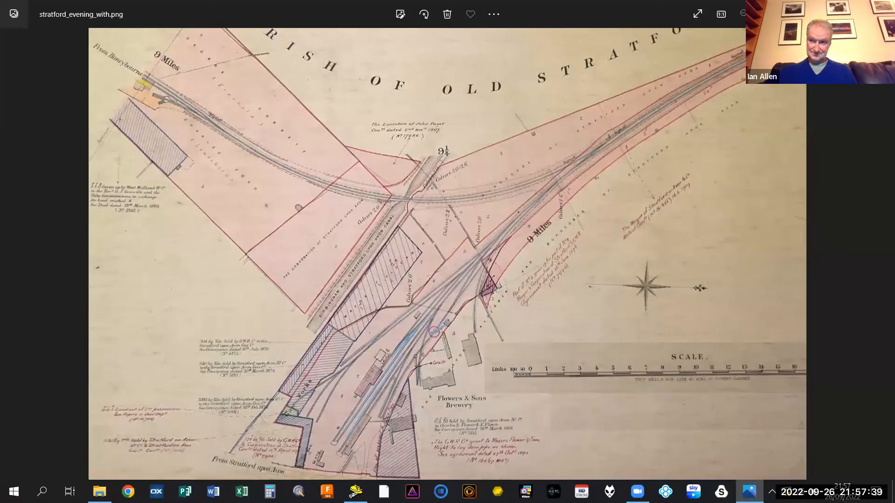
click(884, 7)
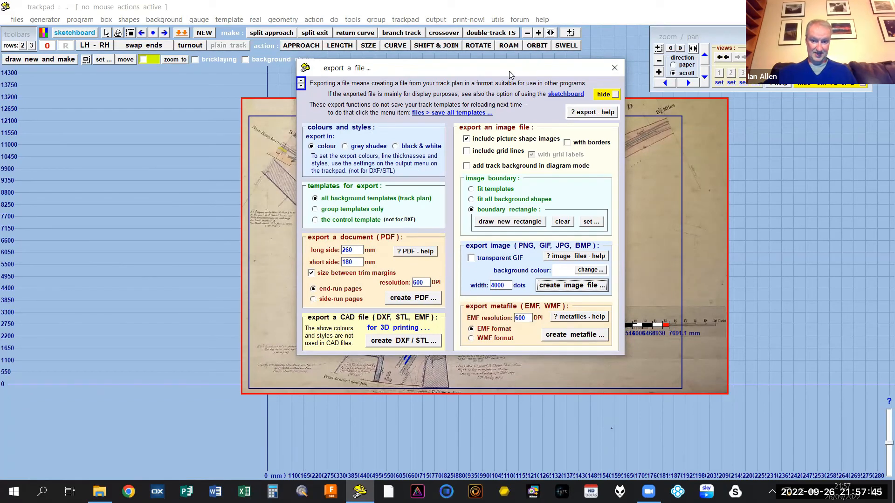
drag(508, 71, 361, 66)
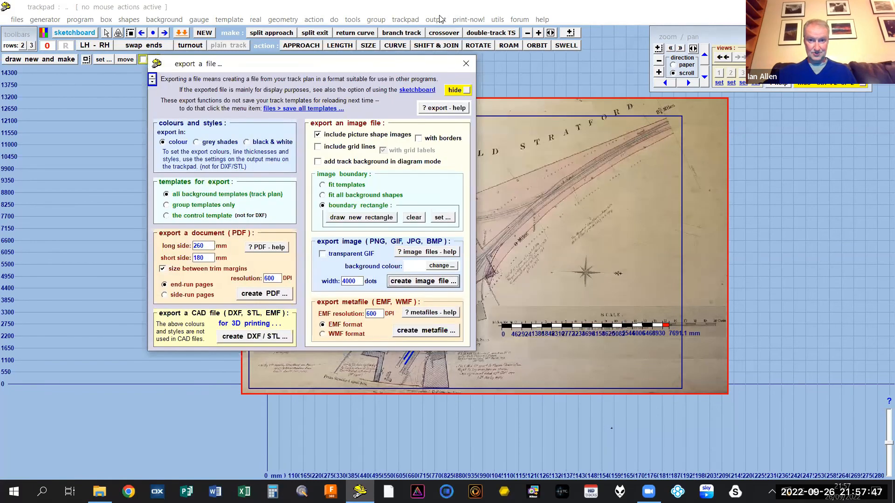
click(465, 63)
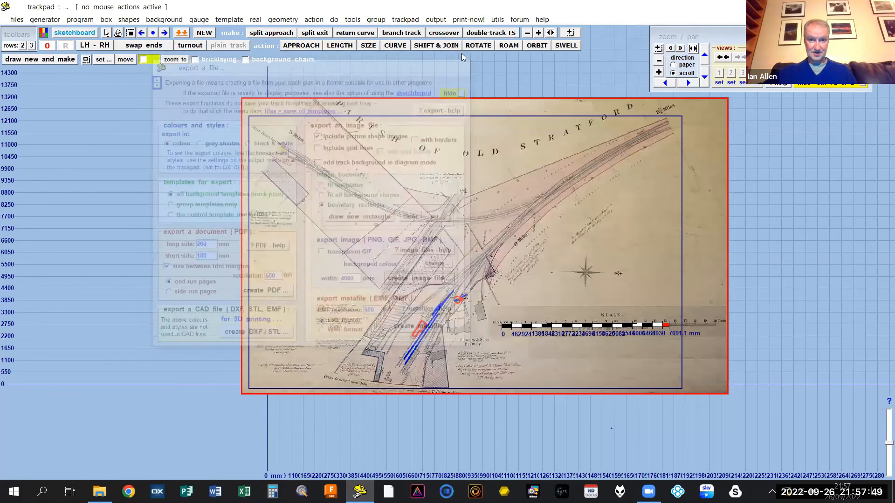
- Change the trackpad grid to 250 mm spacings
click(406, 19)
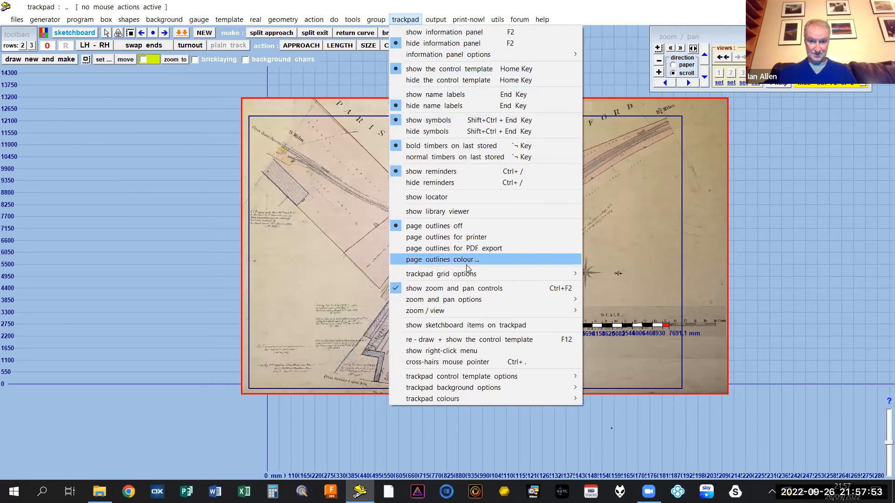
mouse_move(463, 277)
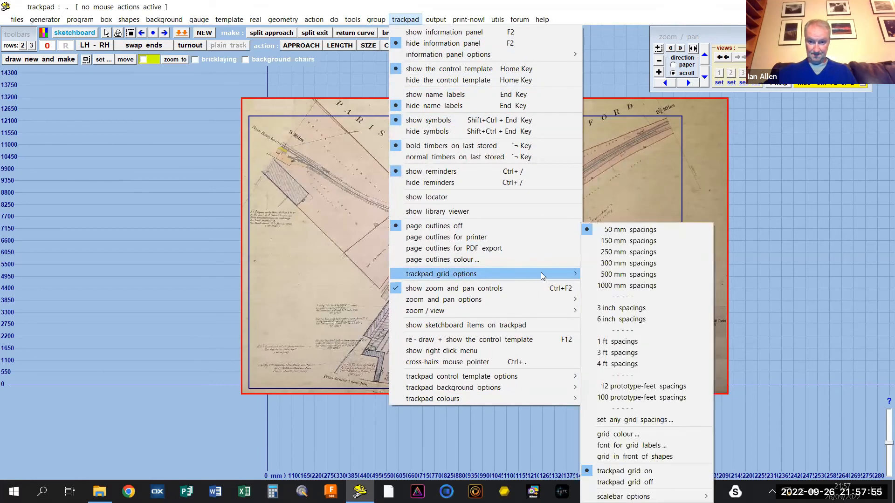
click(618, 254)
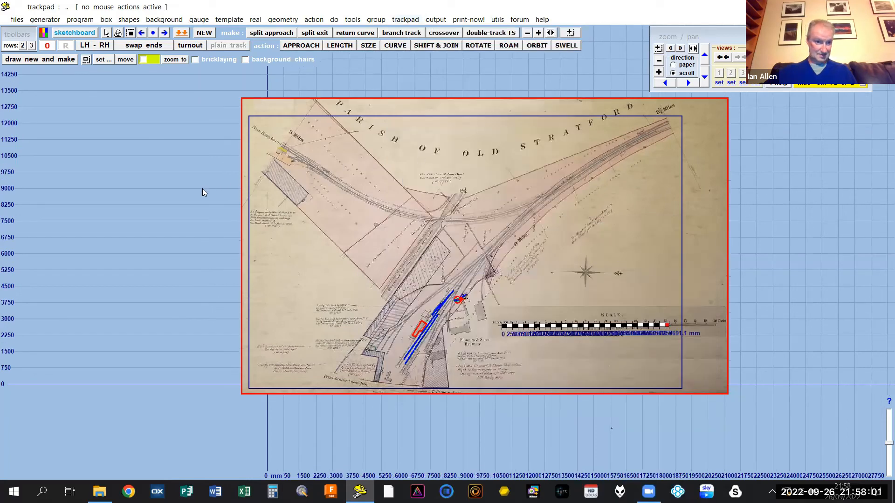
drag(202, 192, 203, 130)
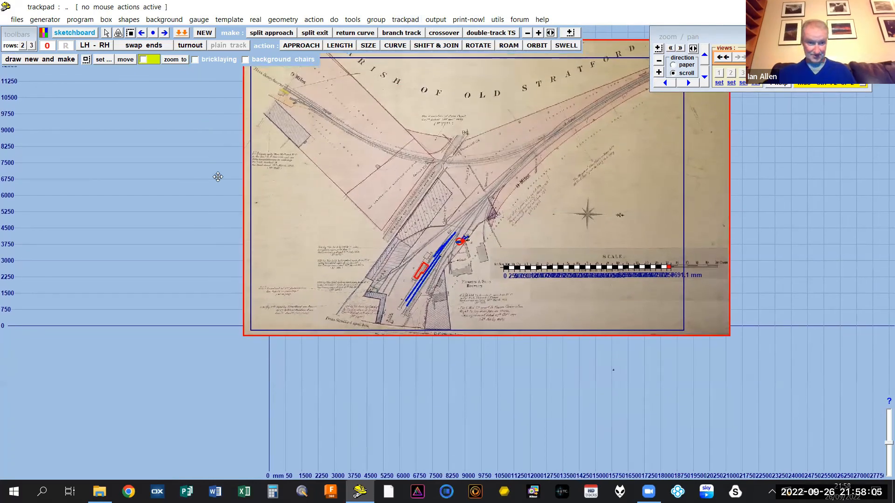
drag(218, 176, 223, 205)
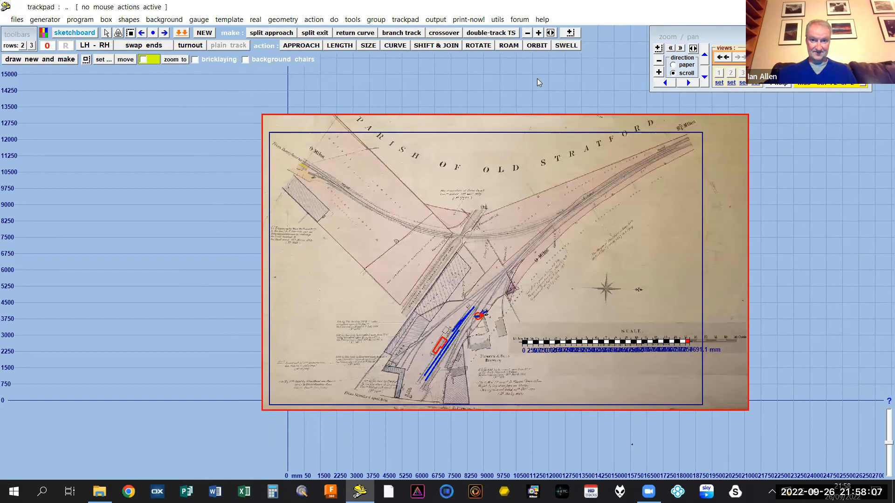
- Try to create a PDF of the track plan with a long side of 21000 mm and a short side of 12750 mm
click(440, 21)
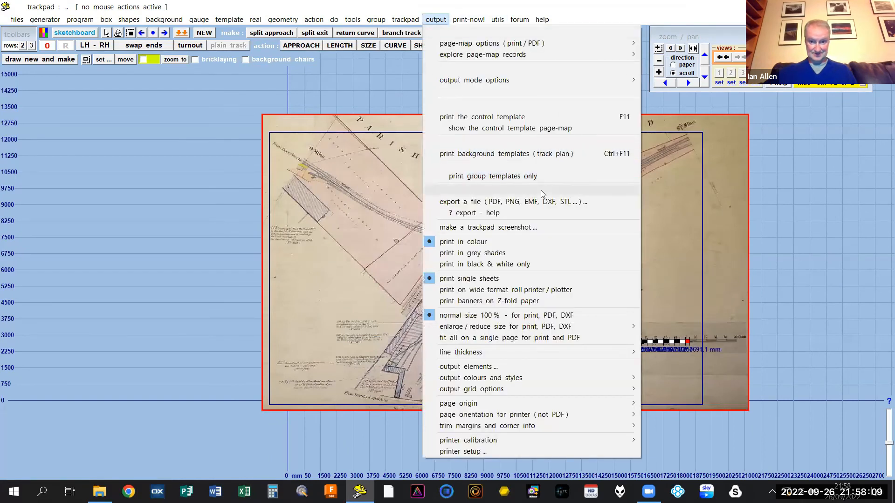
click(513, 203)
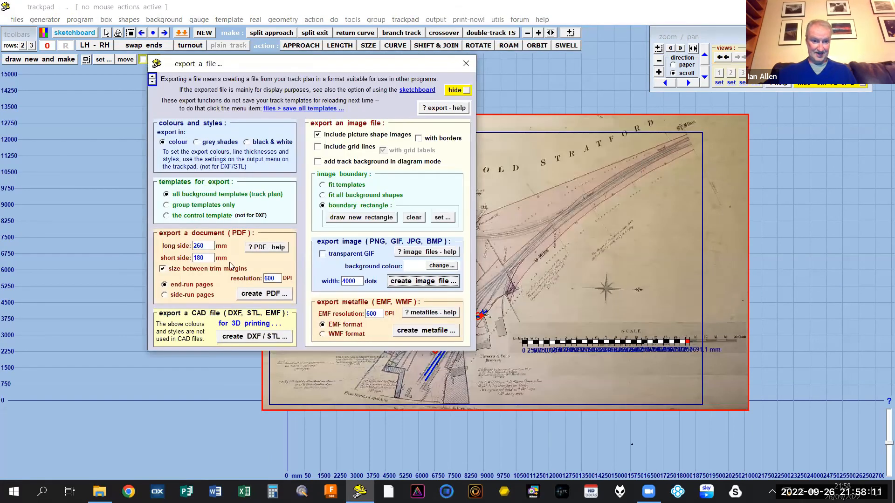
click(209, 247)
drag(209, 247, 182, 247)
text(21)
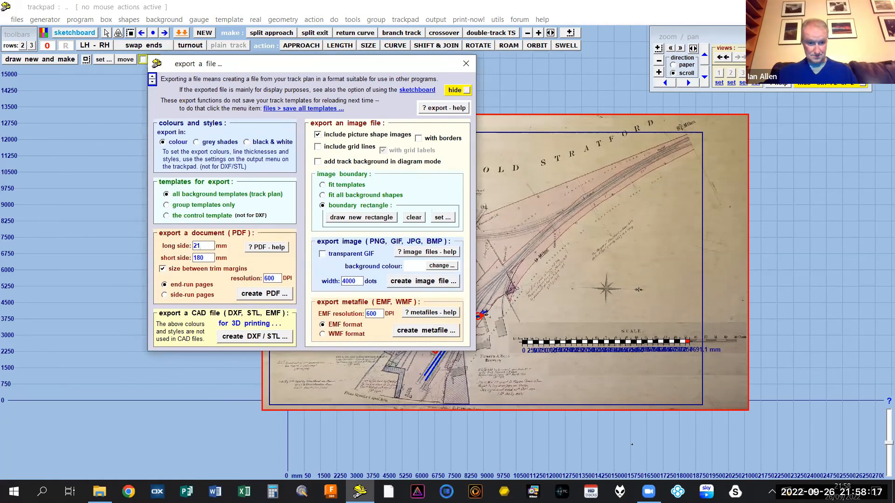
text(000)
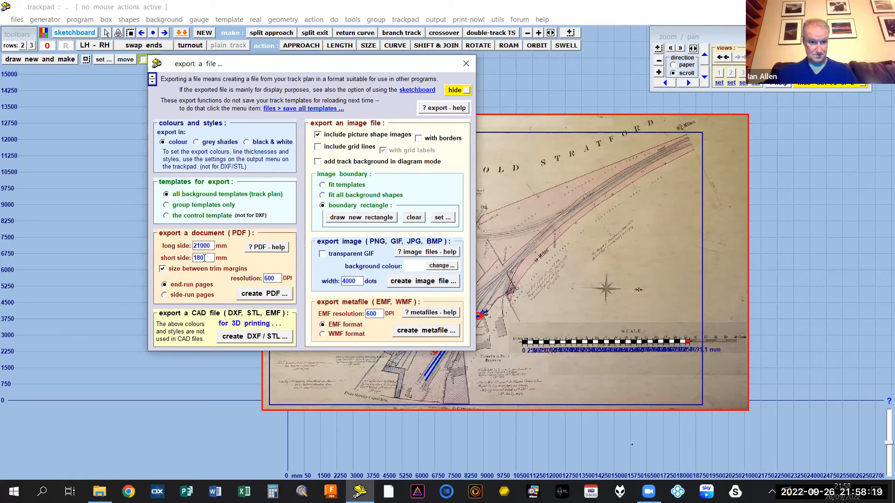
drag(209, 258, 180, 262)
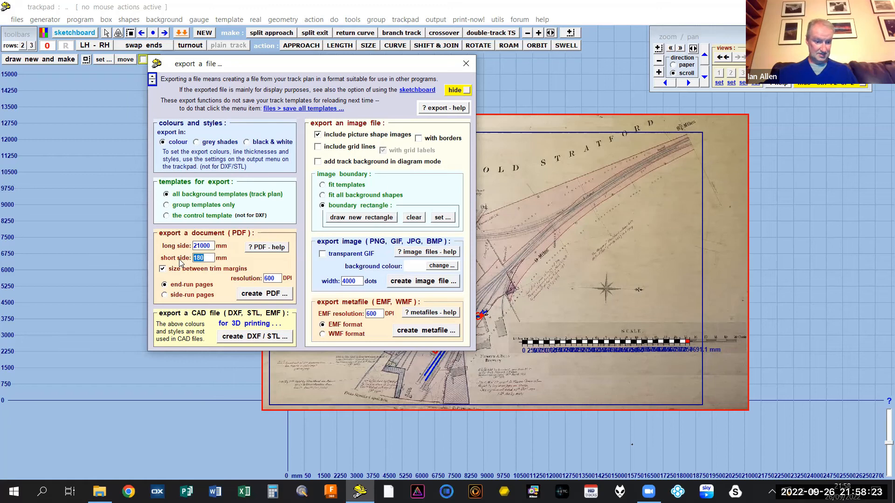
text(12750)
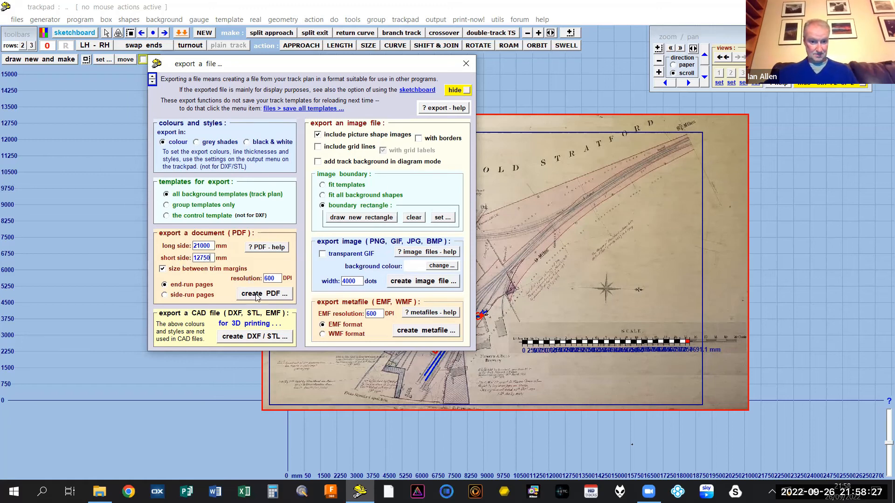
click(256, 295)
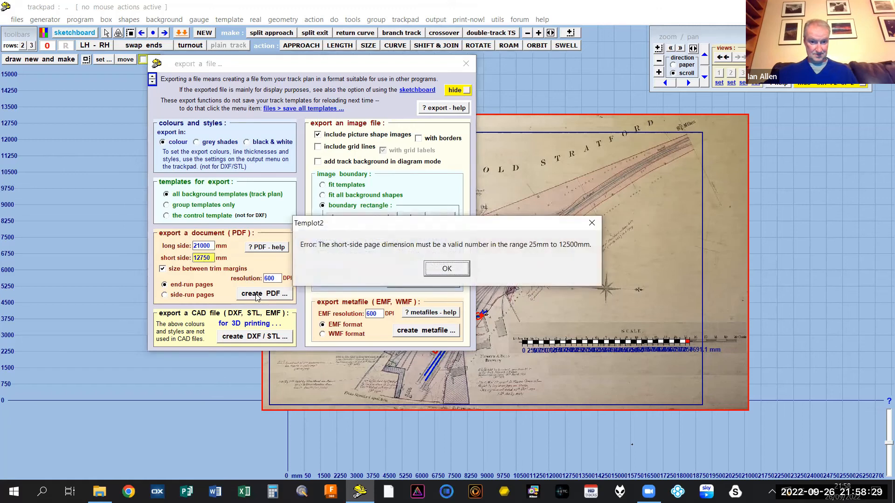
click(446, 269)
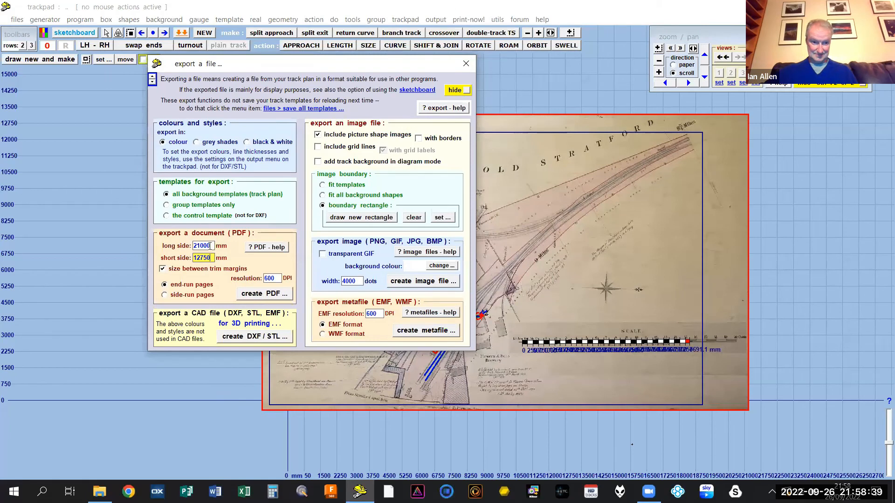
- Replace the PDF export page dimensions with a long side of 12000 mm and a short side of 7500 mm
drag(211, 246, 177, 245)
key(BackSpace)
drag(214, 258, 180, 258)
key(BackSpace)
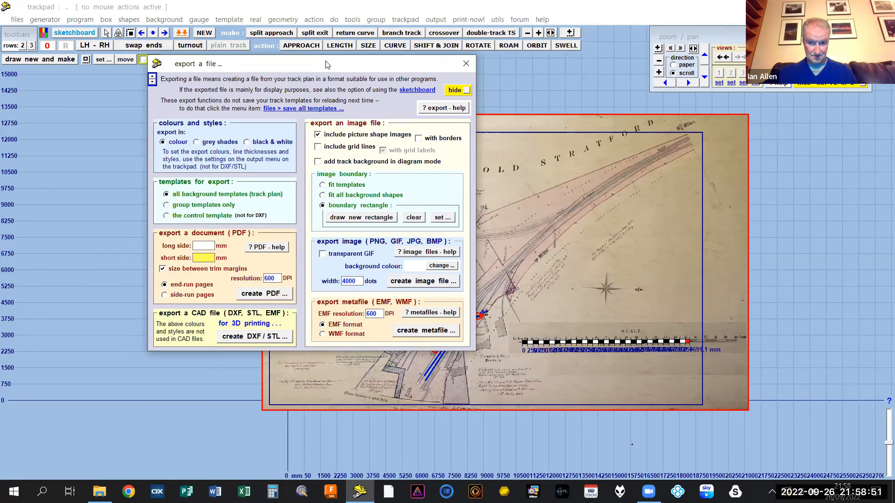
drag(328, 64, 529, 70)
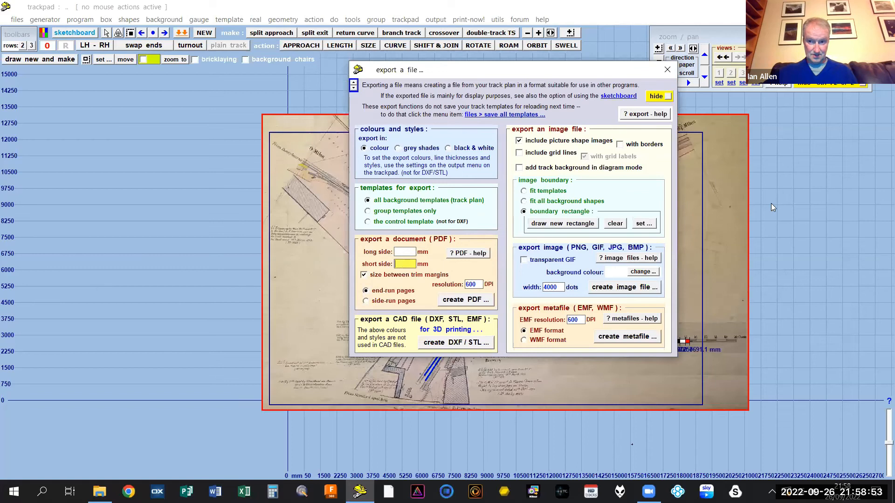
click(798, 178)
drag(807, 184, 798, 145)
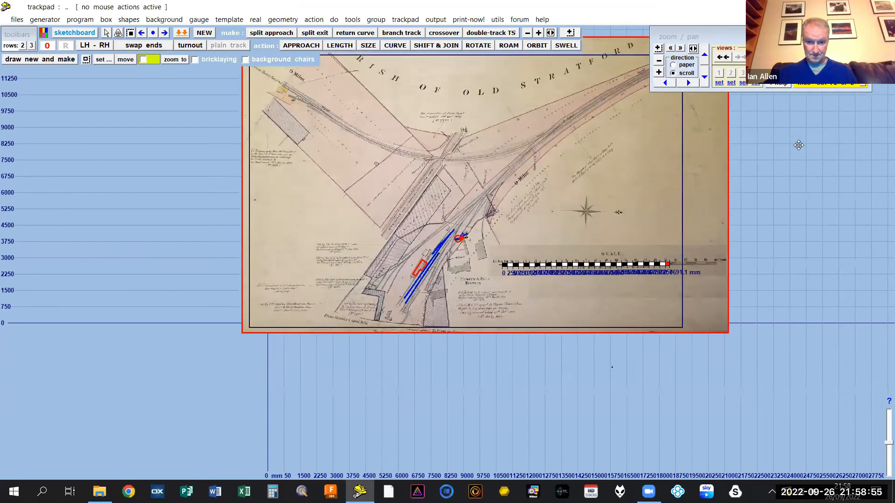
drag(682, 388, 674, 331)
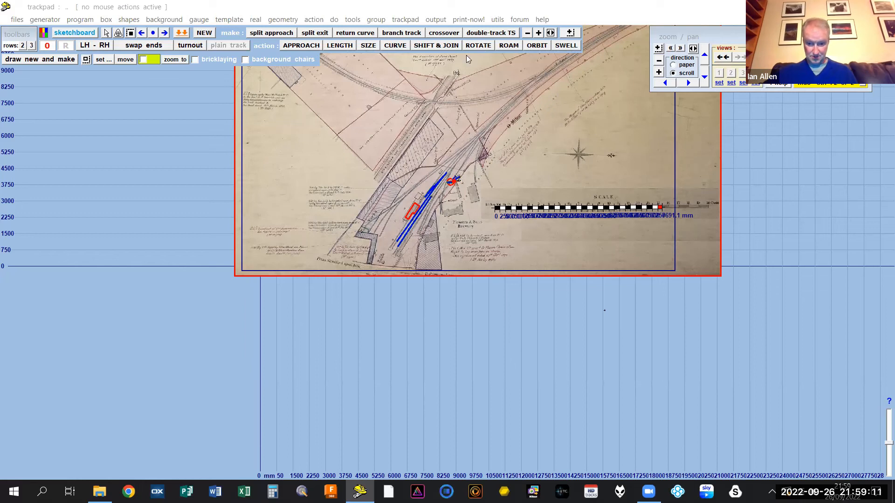
click(436, 20)
click(531, 205)
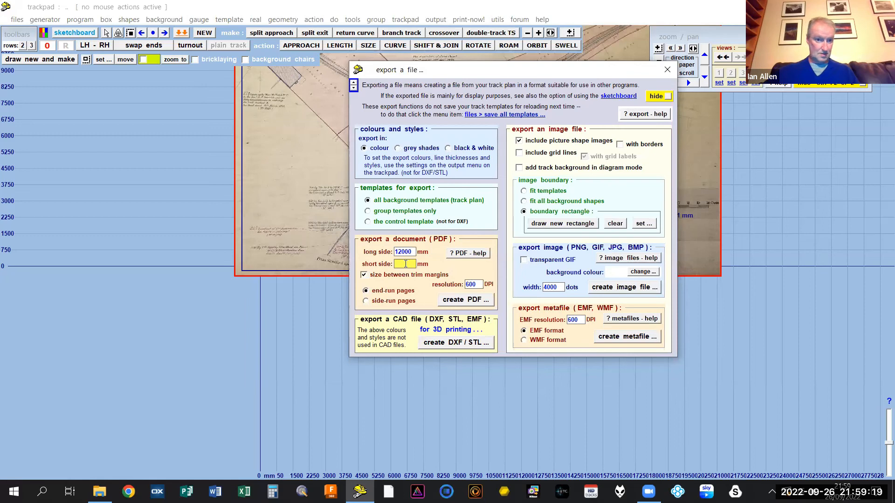
text(7500)
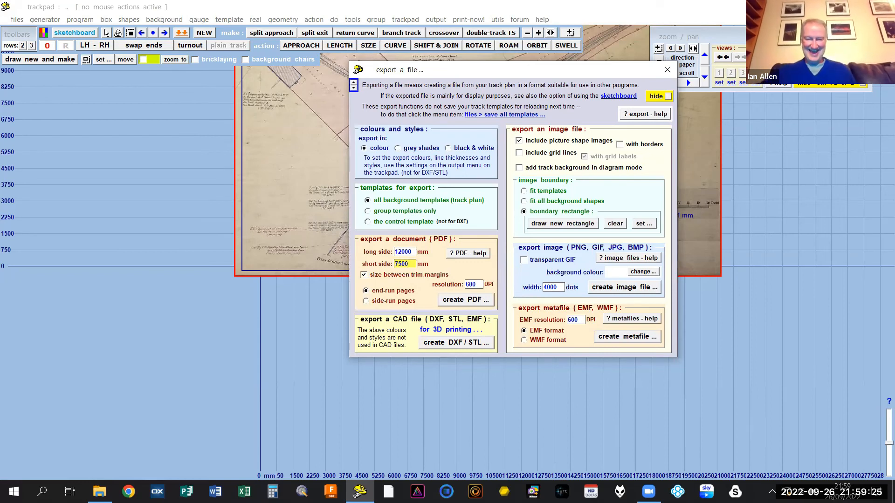
- Create the PDF of all background templates with the file name "Stratford Evening With", generating page a/1
click(463, 300)
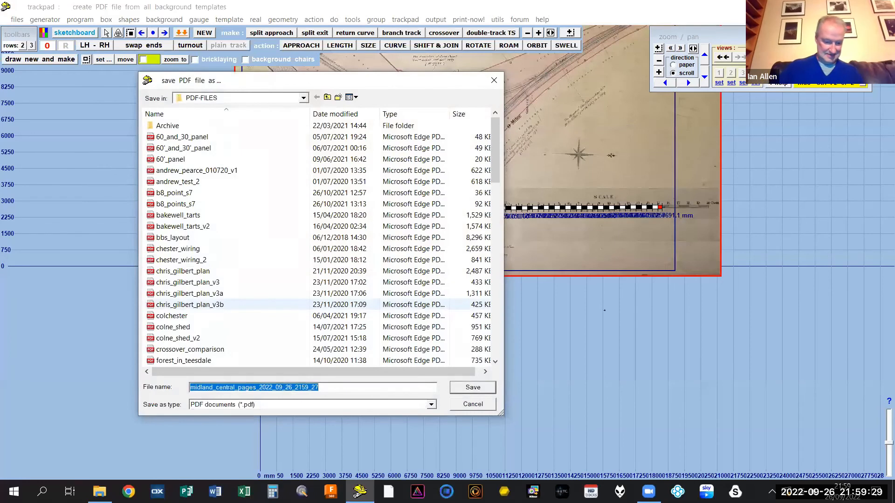
text(Sta)
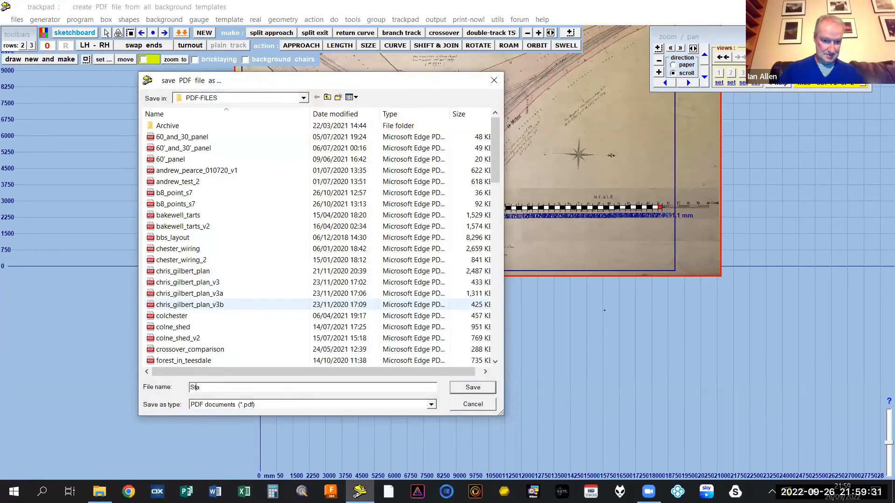
text(att)
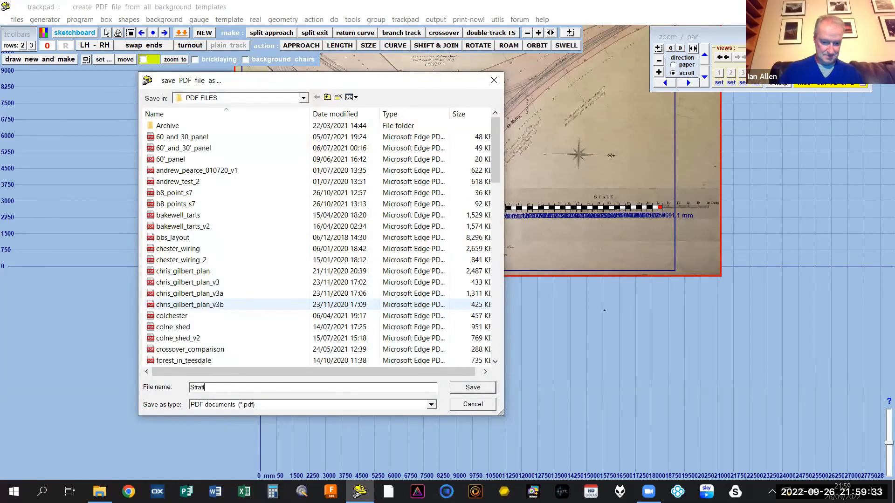
text(ord Evening With)
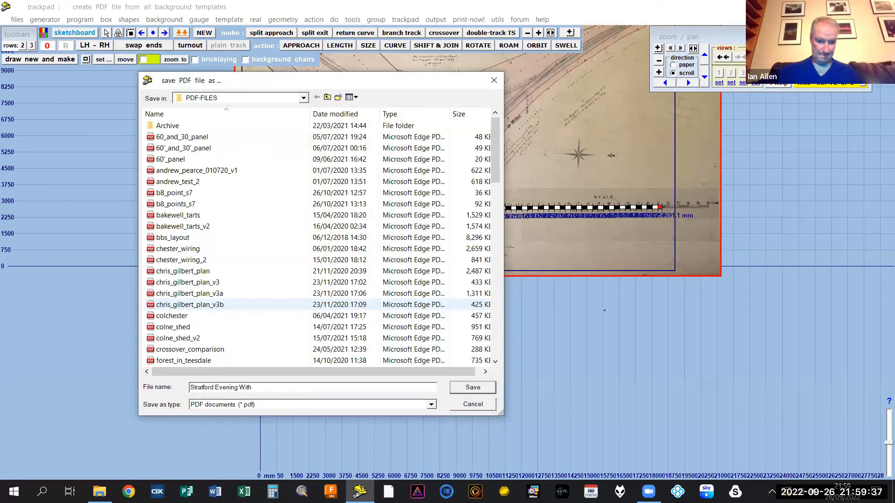
click(472, 387)
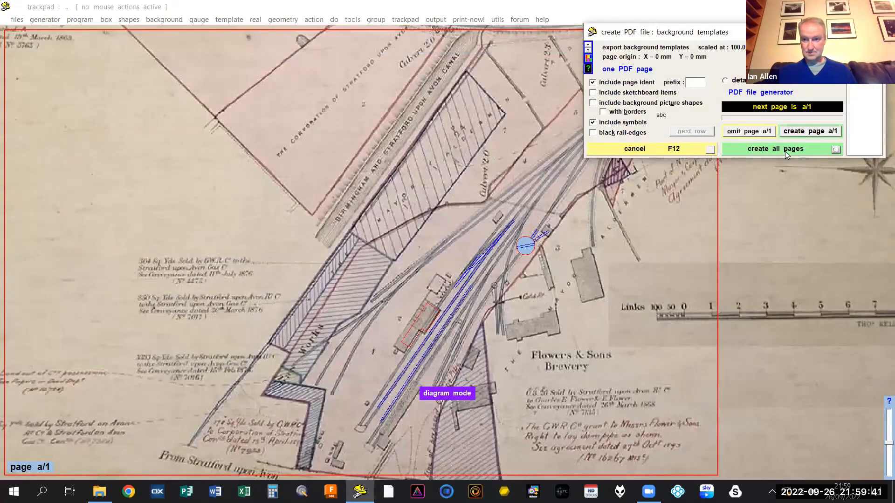
click(794, 134)
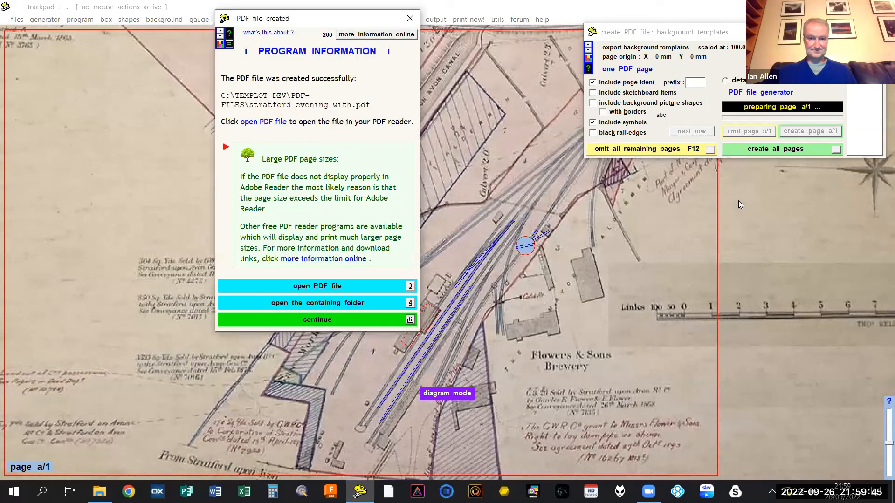
- Open the created PDF, examine its tracks and grid at different magnifications, and return to the Templot trackpad
click(335, 286)
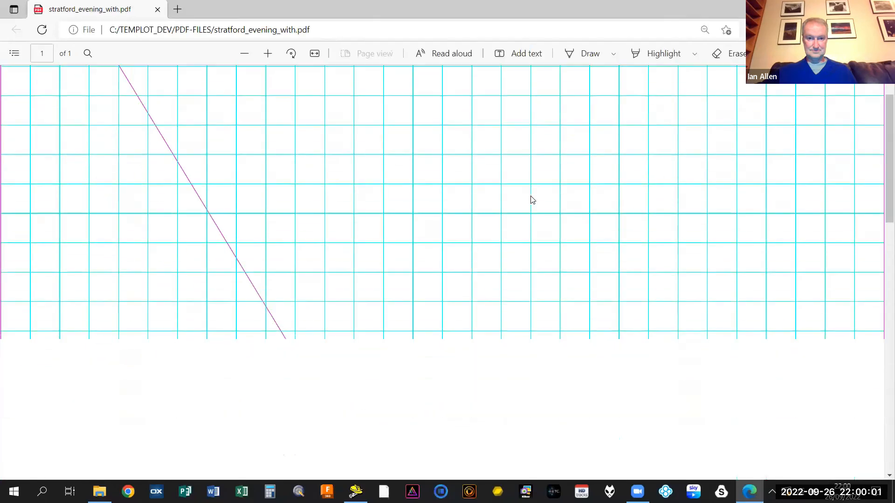
scroll(530, 197, down, 10)
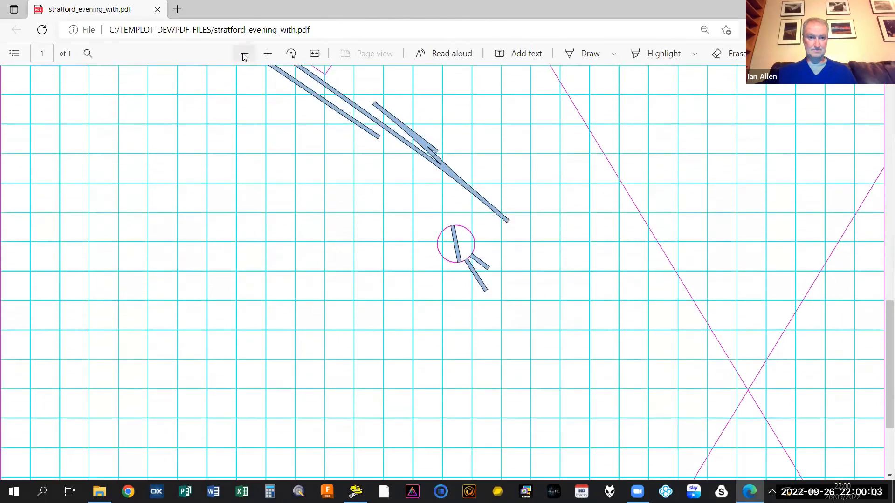
click(243, 54)
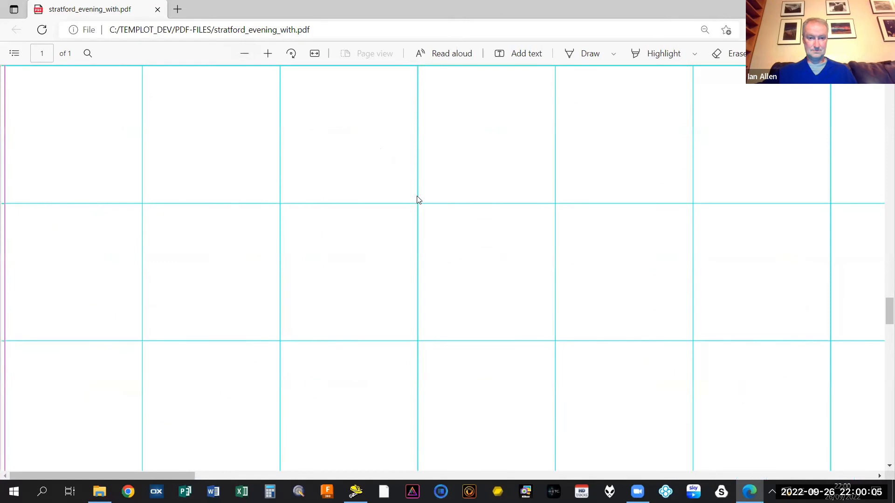
scroll(418, 200, down, 5)
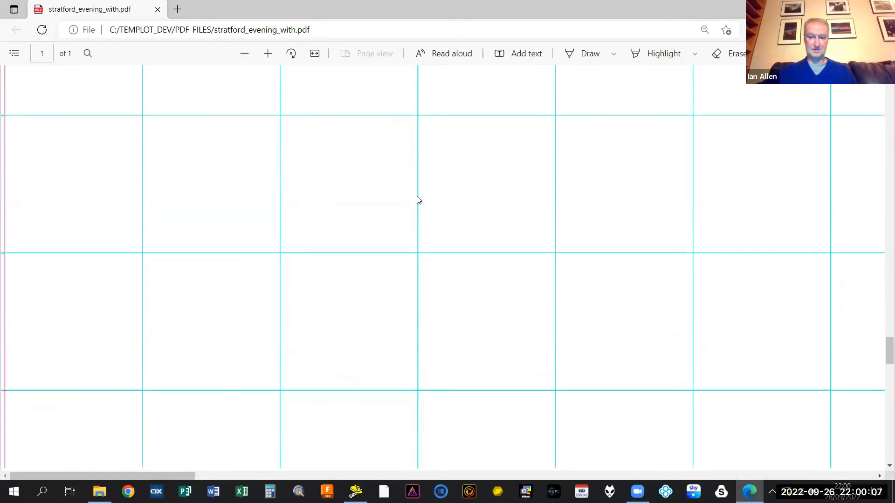
scroll(418, 200, down, 5)
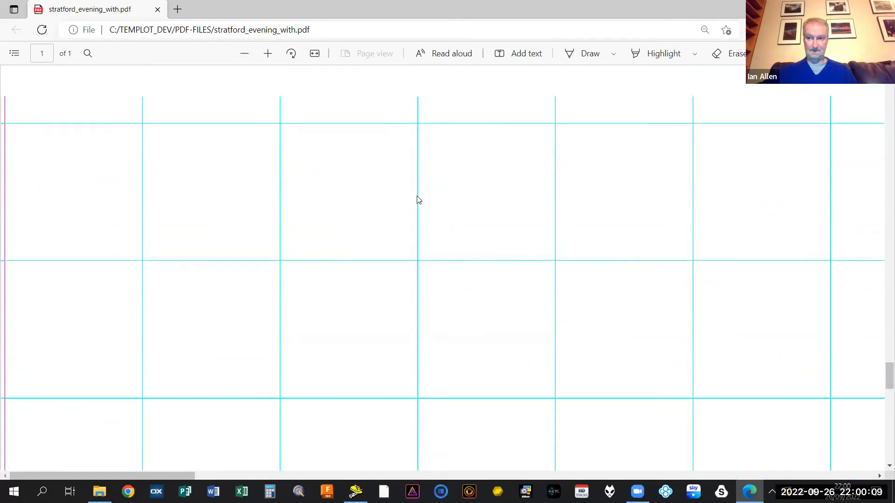
scroll(418, 199, up, 2)
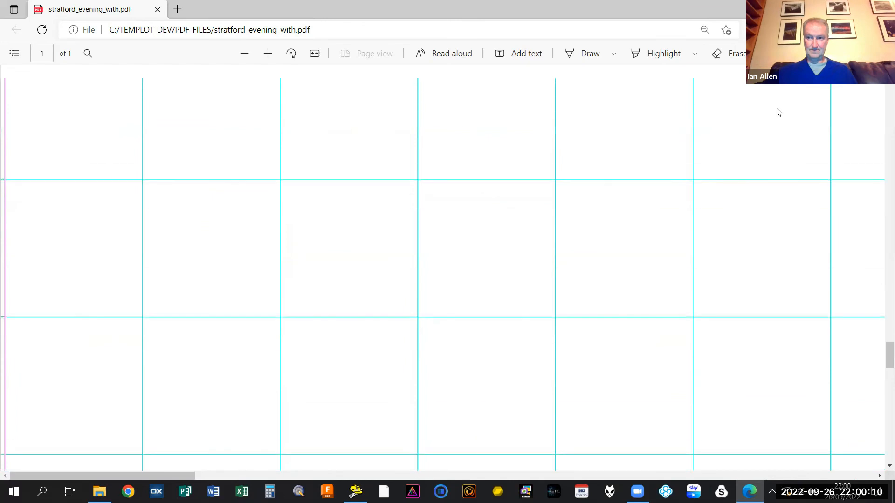
click(881, 284)
mouse_move(880, 281)
mouse_down()
mouse_move(880, 244)
mouse_move(881, 277)
mouse_up()
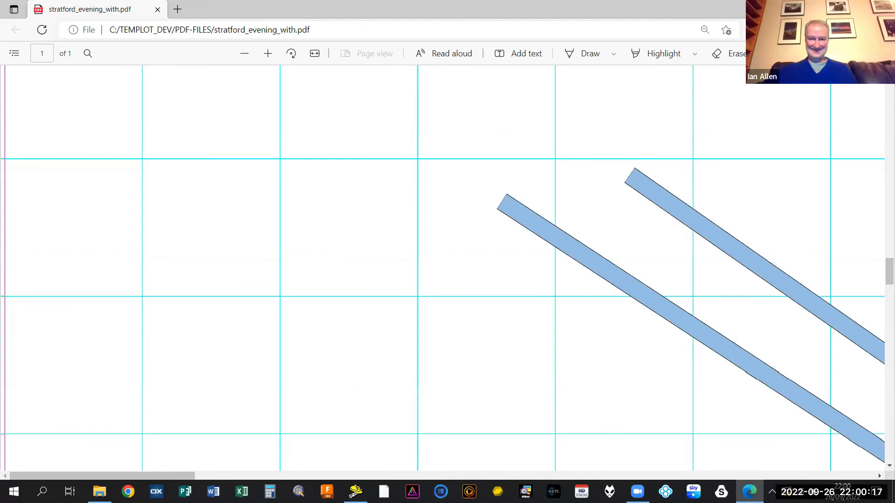
key(alt+Tab)
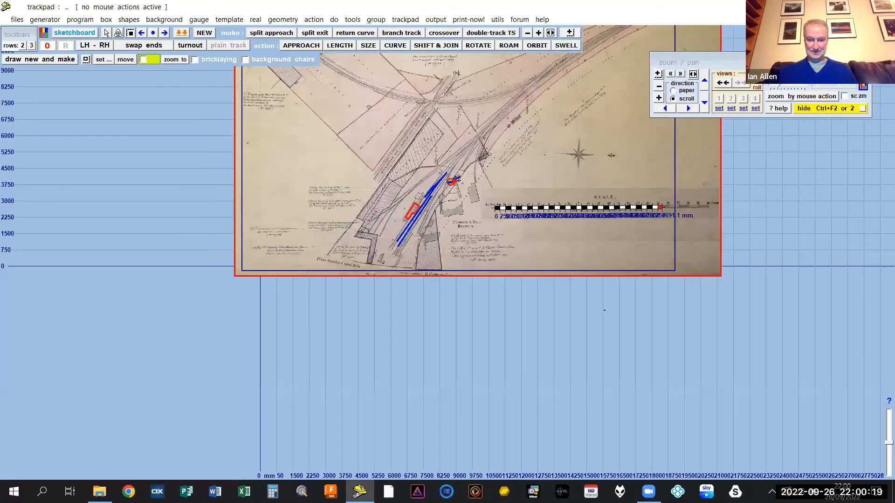